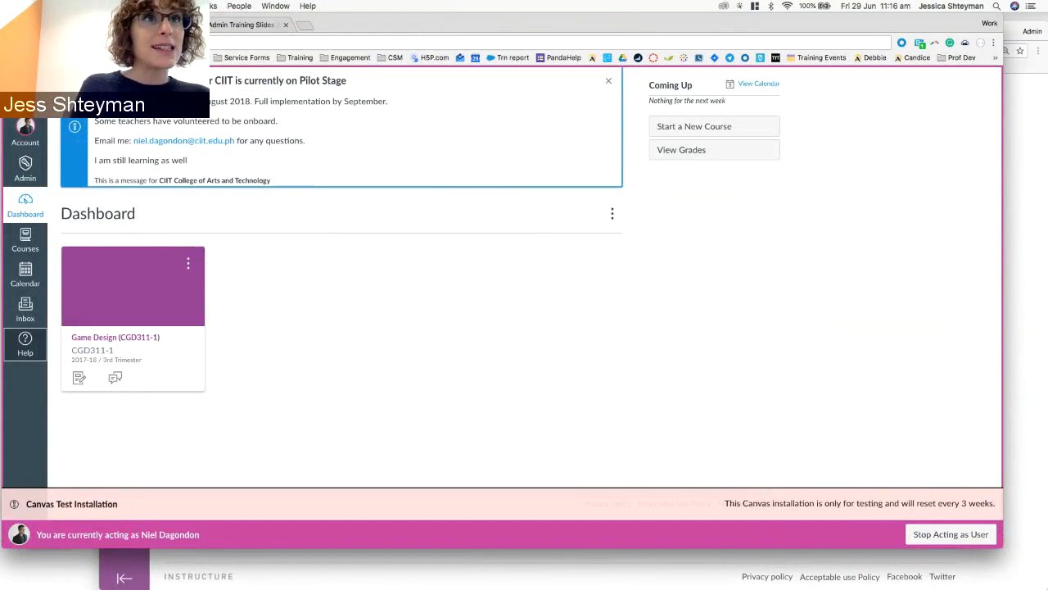
# Open the CIIT College of Arts and Technology account's Courses list from Admin, zoomed to 110%.
pyautogui.click(170, 43)
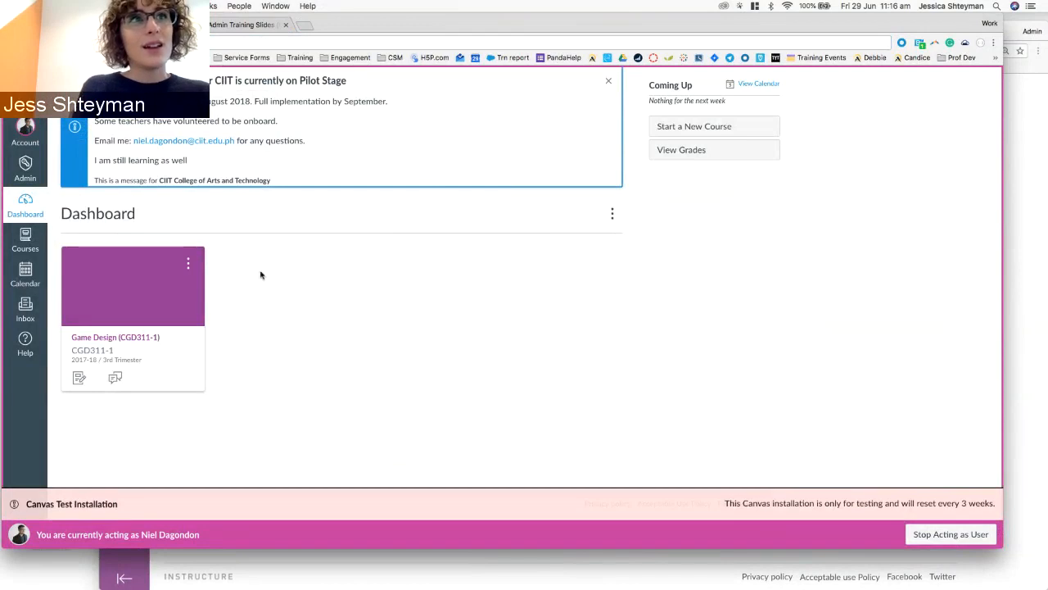
pyautogui.click(20, 176)
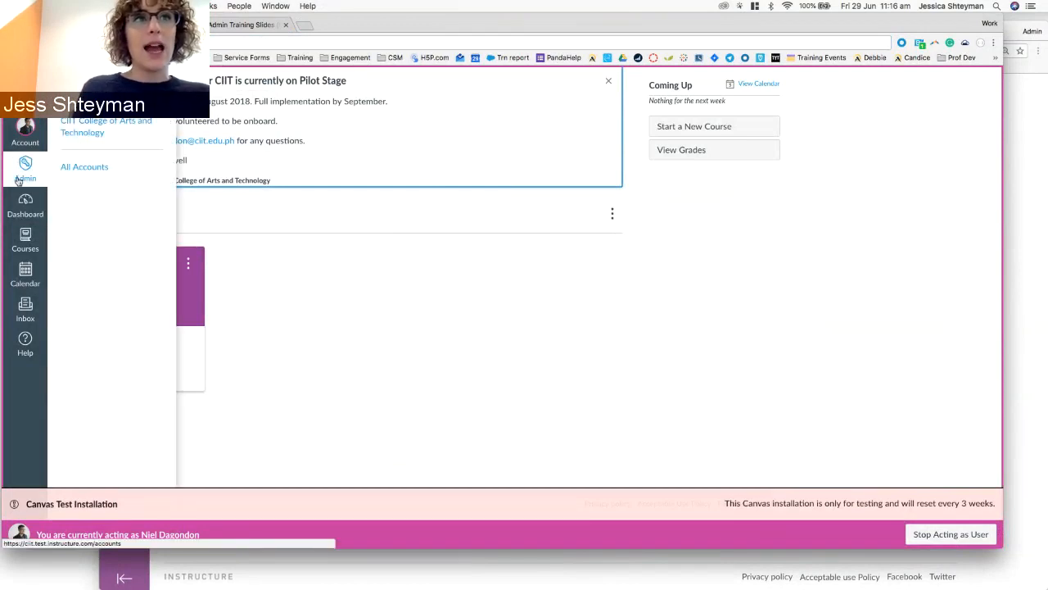
pyautogui.click(127, 124)
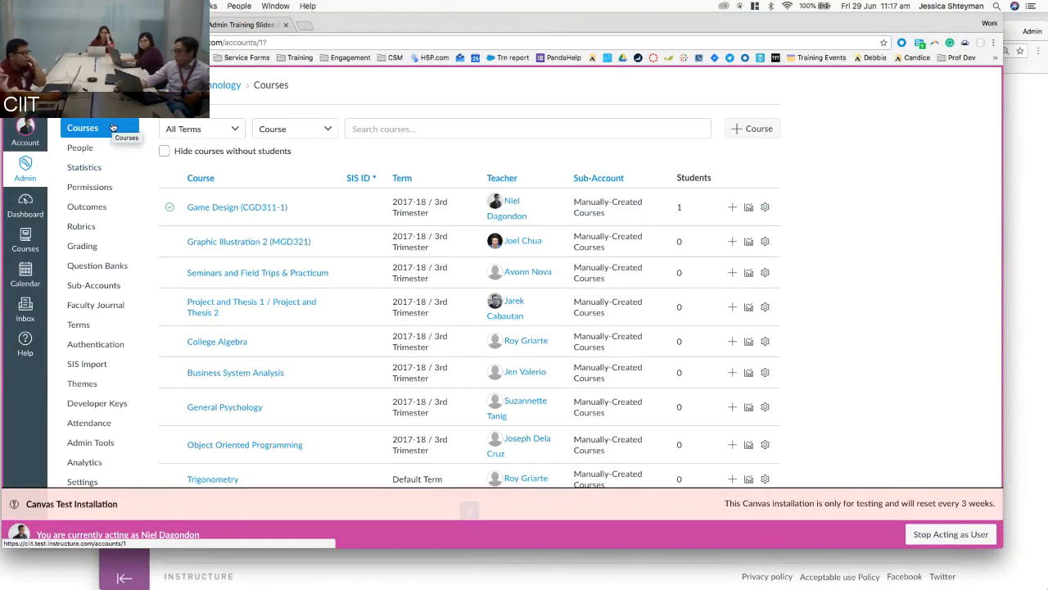
pyautogui.press('super+plus')
pyautogui.press('super+plus')
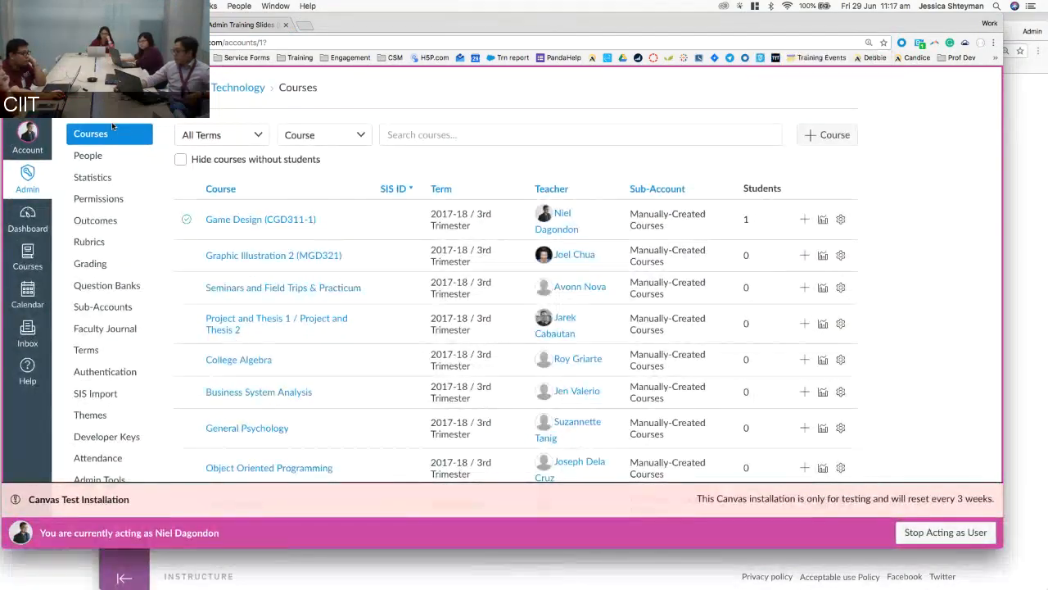
pyautogui.scroll(-1, 170, 165)
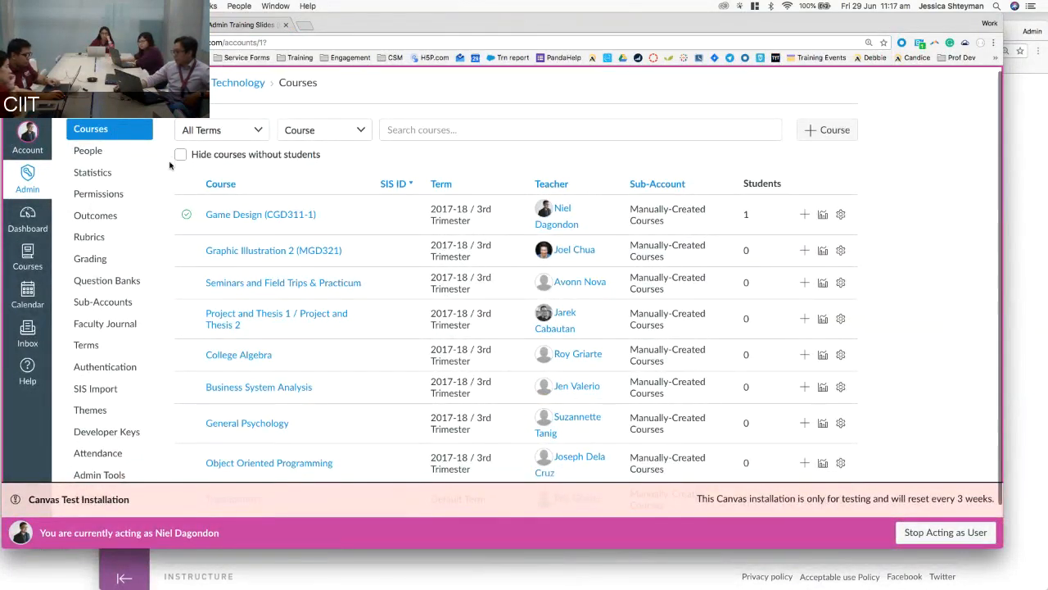
pyautogui.scroll(1, 170, 165)
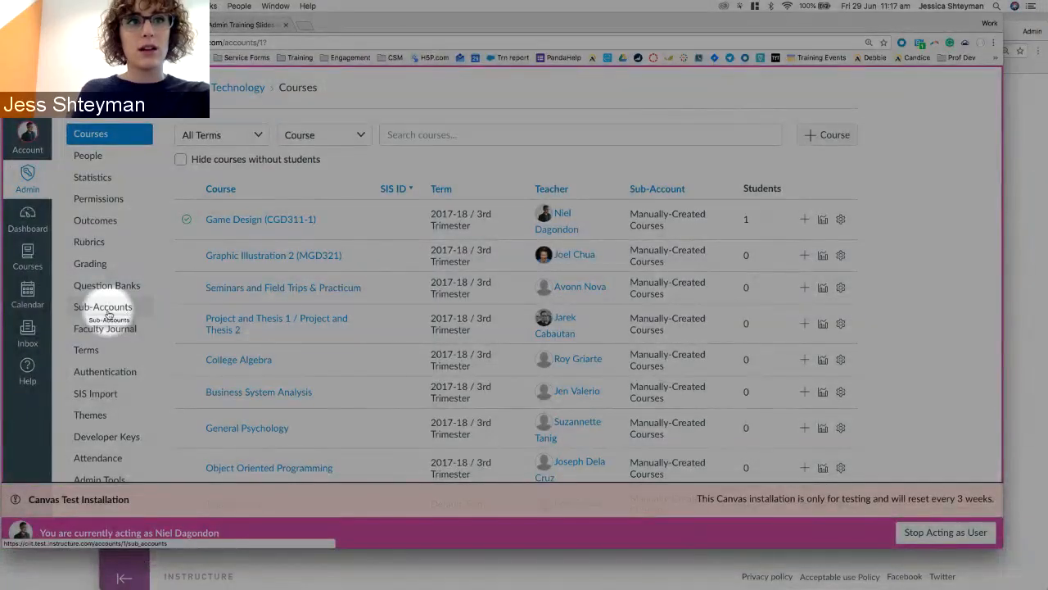
# Show the account's sub-accounts, CIIT Senior High School and Manually-Created Courses.
pyautogui.click(109, 315)
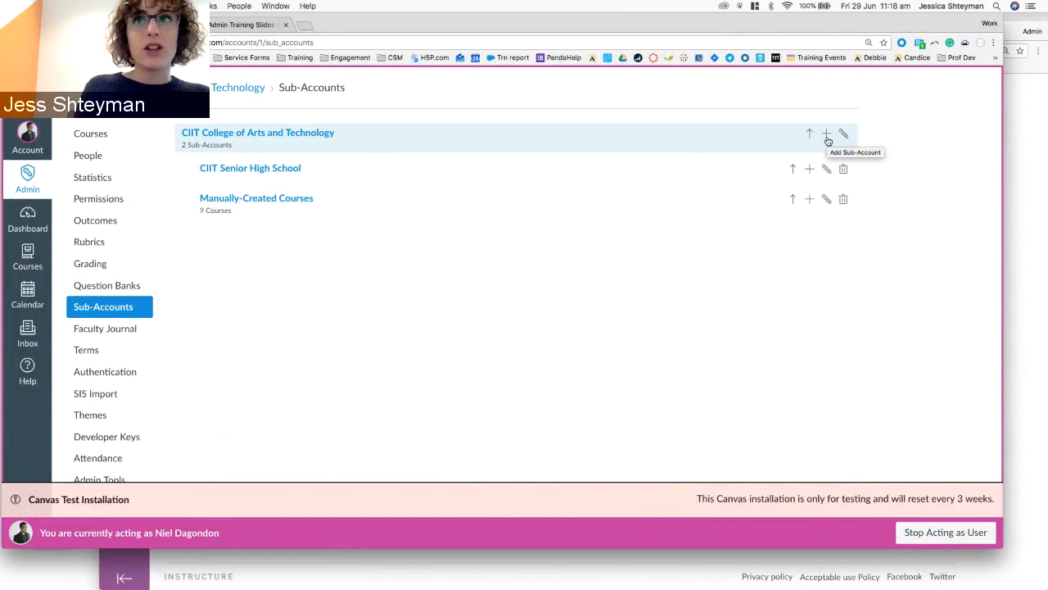
# Add the sub-account 'College if Arts and Technology' under CIIT and open its empty course list.
pyautogui.click(827, 137)
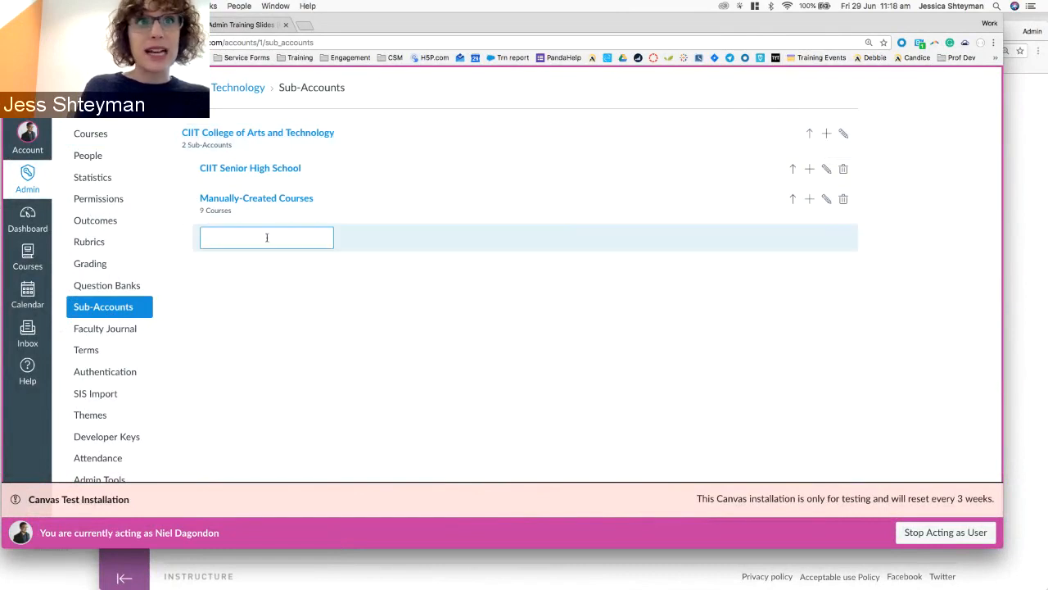
pyautogui.write('C')
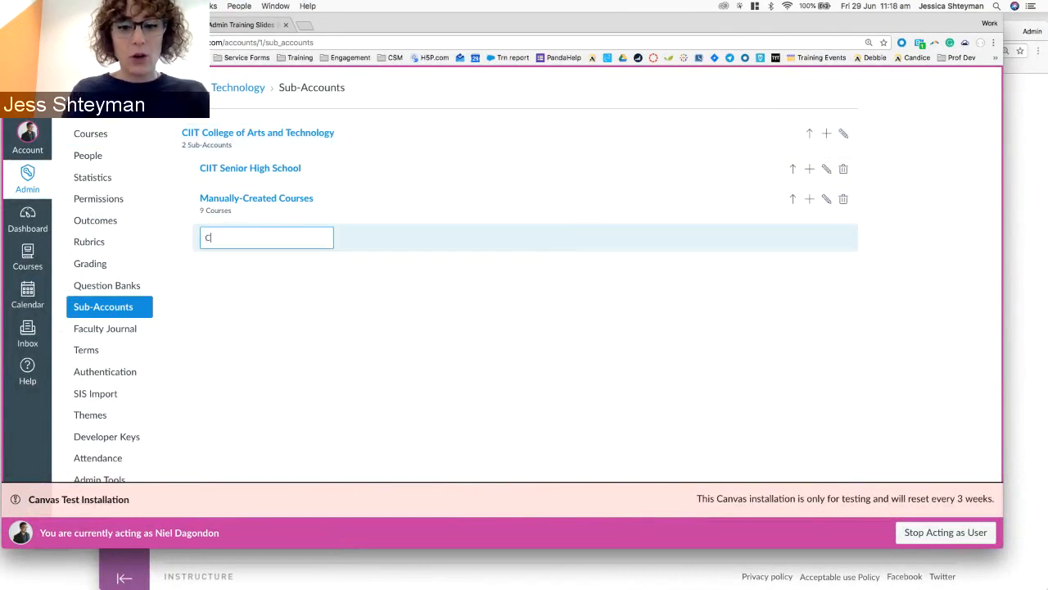
pyautogui.write('ollege i')
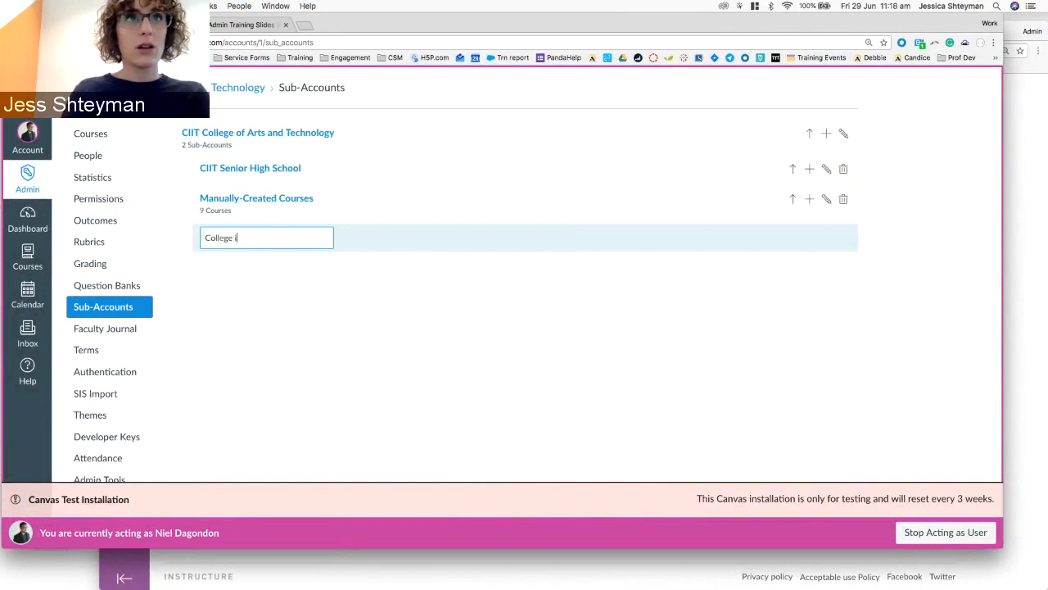
pyautogui.press('BackSpace')
pyautogui.write('of Arts')
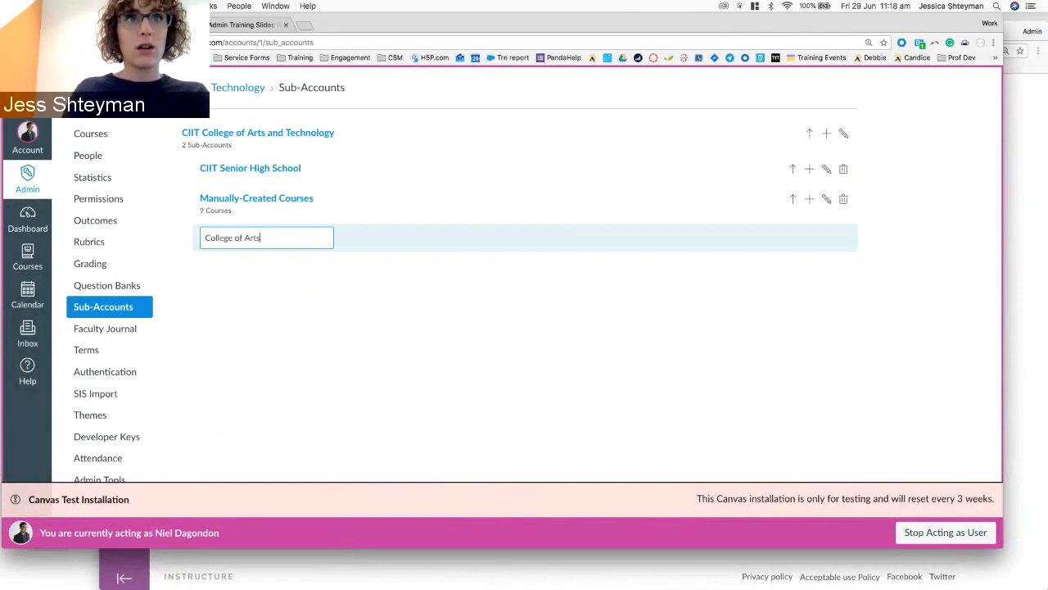
pyautogui.write(' and Tech')
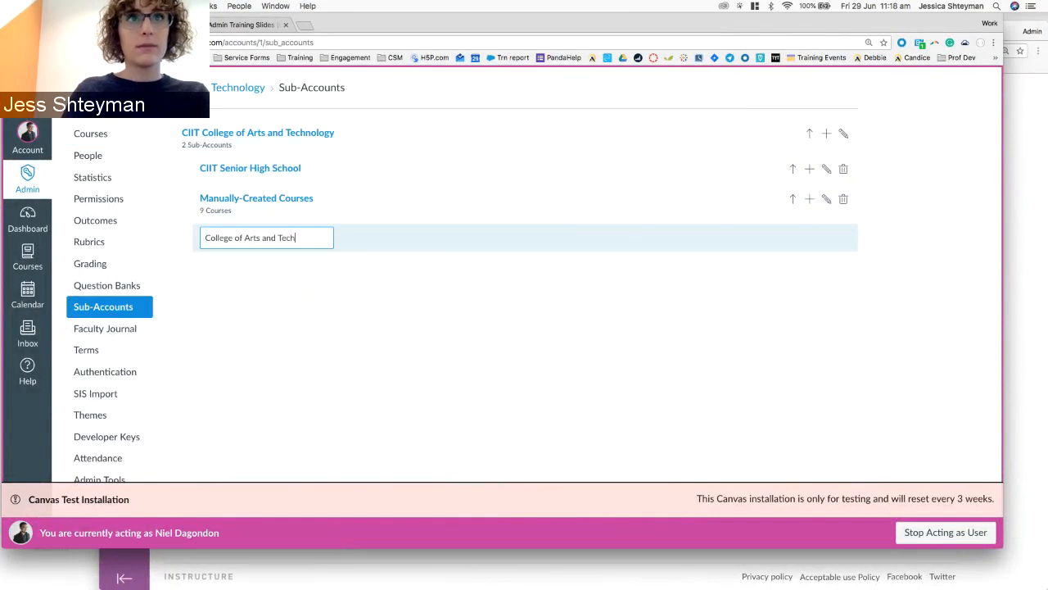
pyautogui.write('nology')
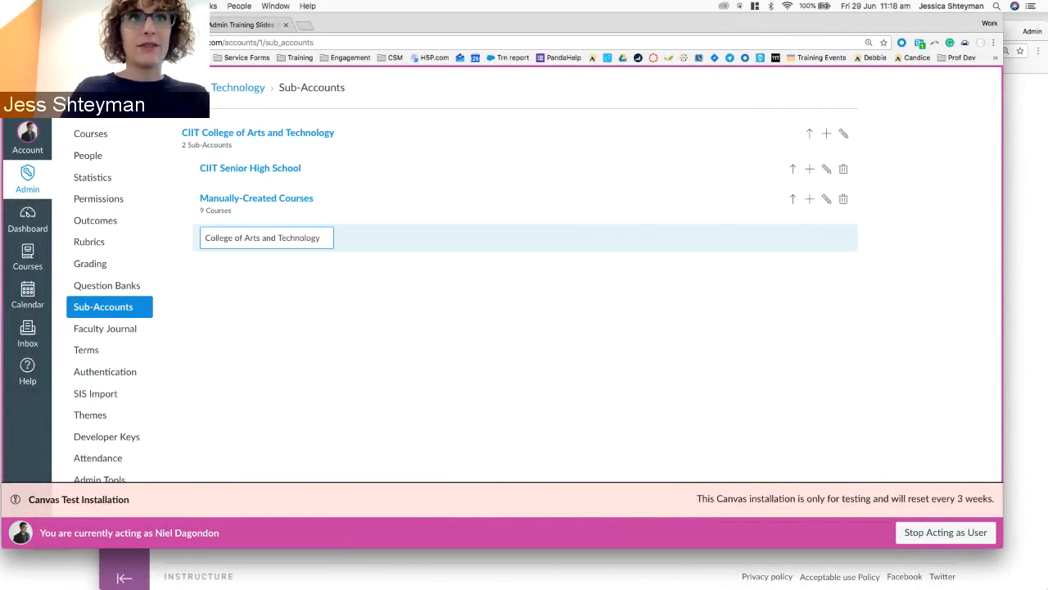
pyautogui.press('Return')
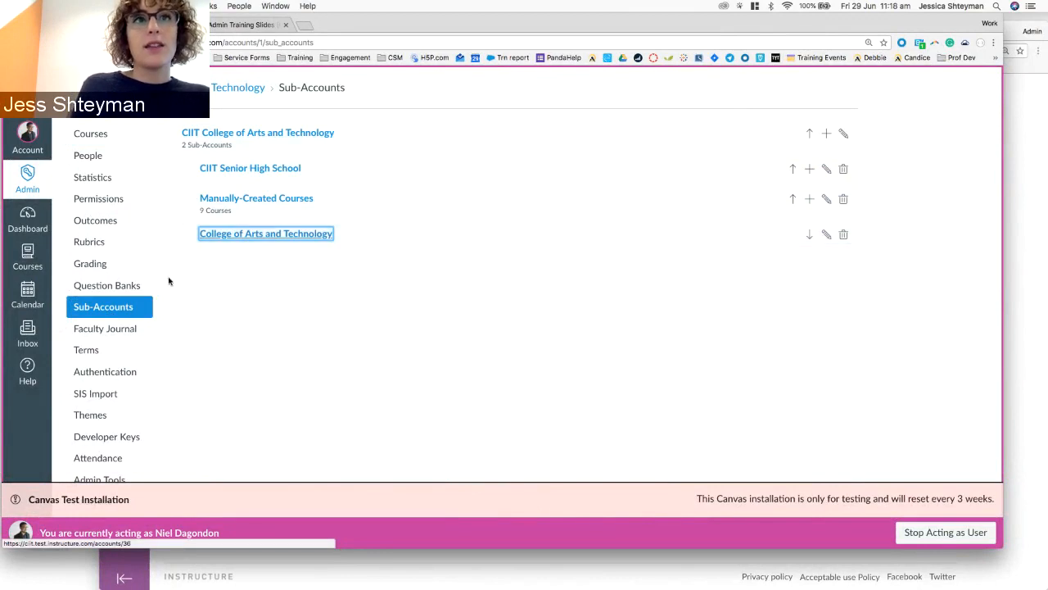
pyautogui.click(241, 265)
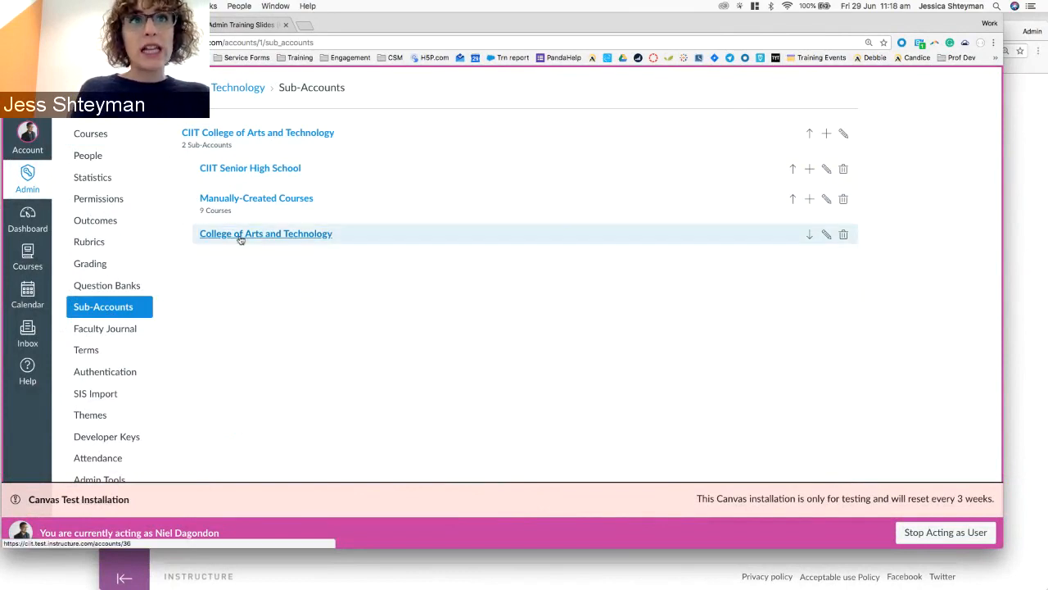
pyautogui.click(241, 237)
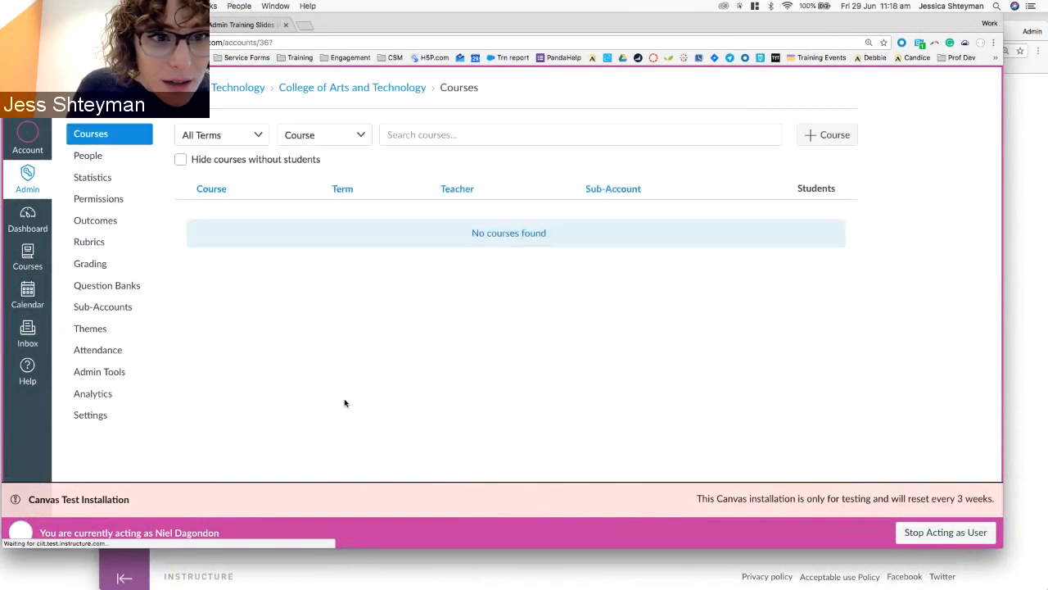
# Return to the Sub-Accounts list, now showing three sub-accounts, and check the Admin accounts tray.
pyautogui.press('super+Left')
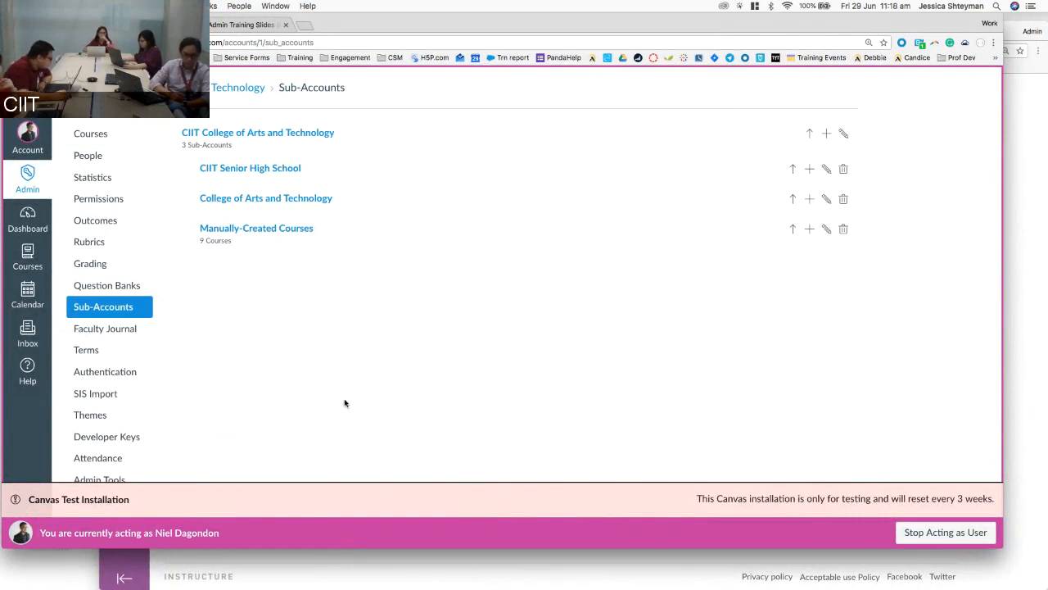
pyautogui.click(25, 186)
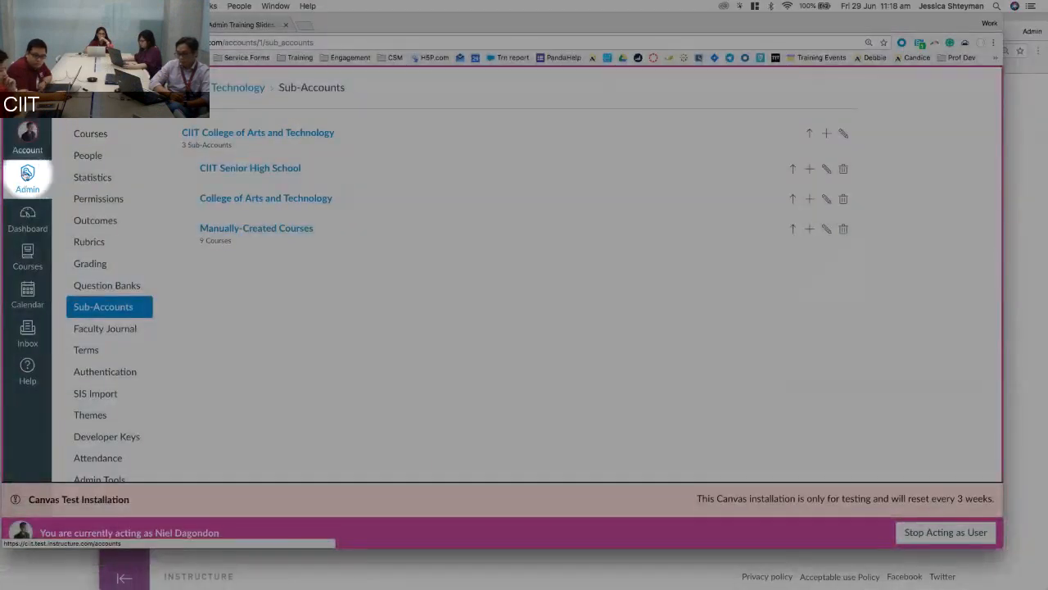
pyautogui.click(28, 176)
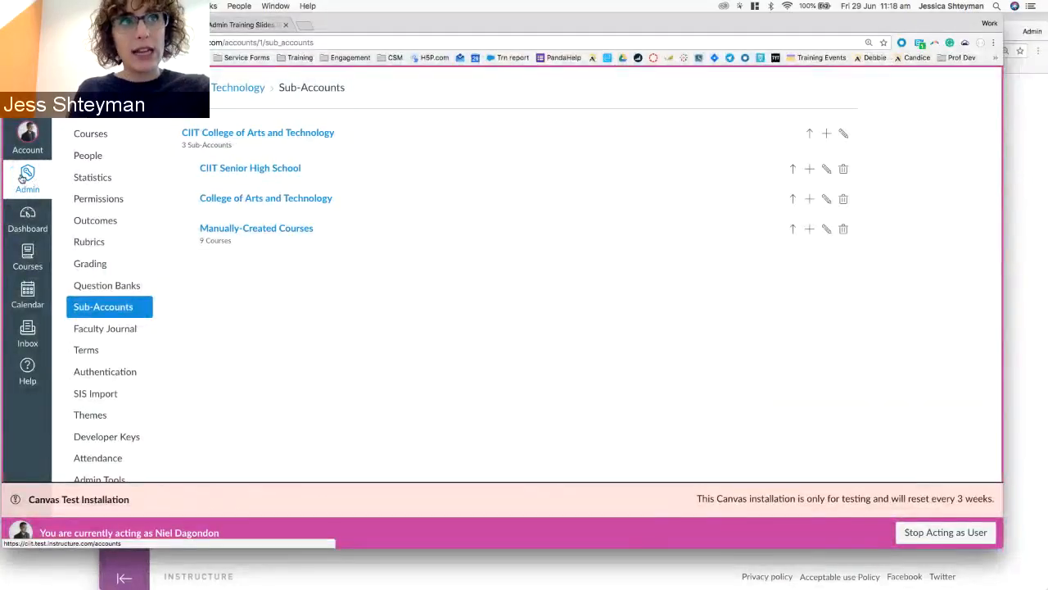
pyautogui.click(23, 177)
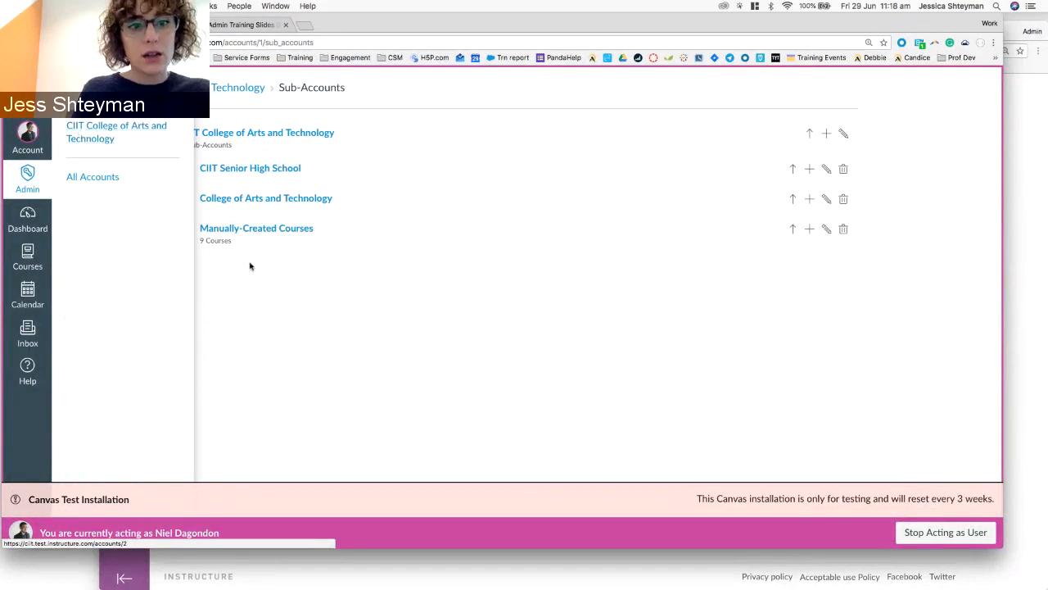
pyautogui.click(309, 348)
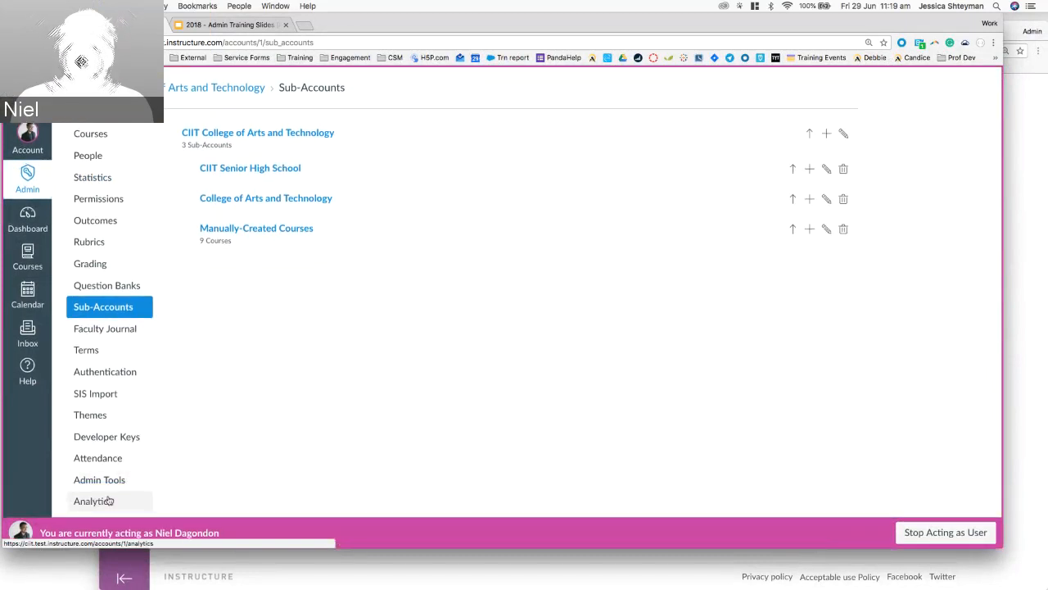
# Load the CIIT Canvas site in a new tab and view the account settings' Admins tab.
pyautogui.click(83, 481)
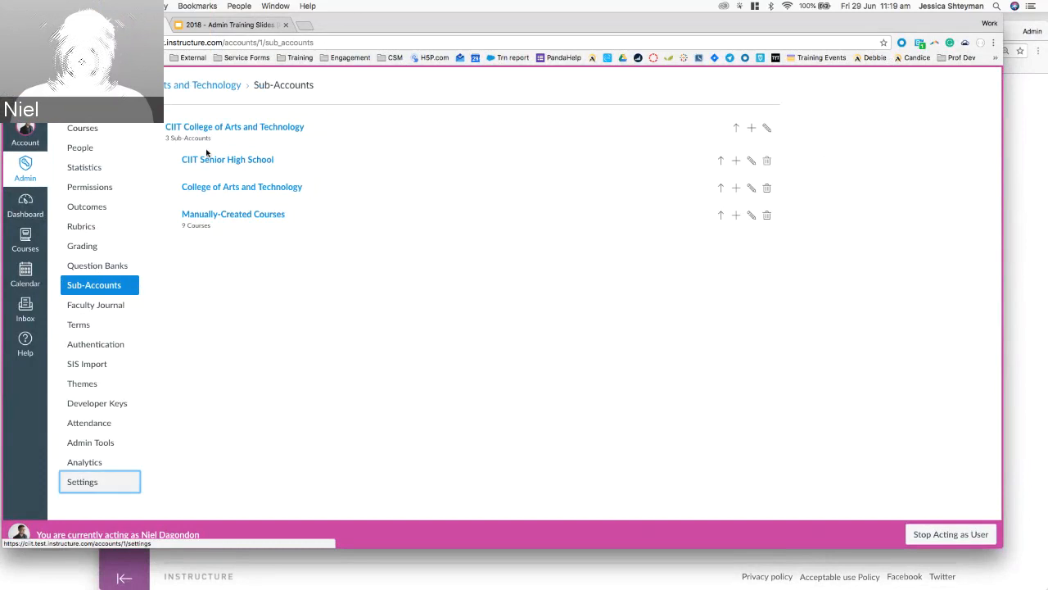
pyautogui.click(305, 27)
pyautogui.write('ciit')
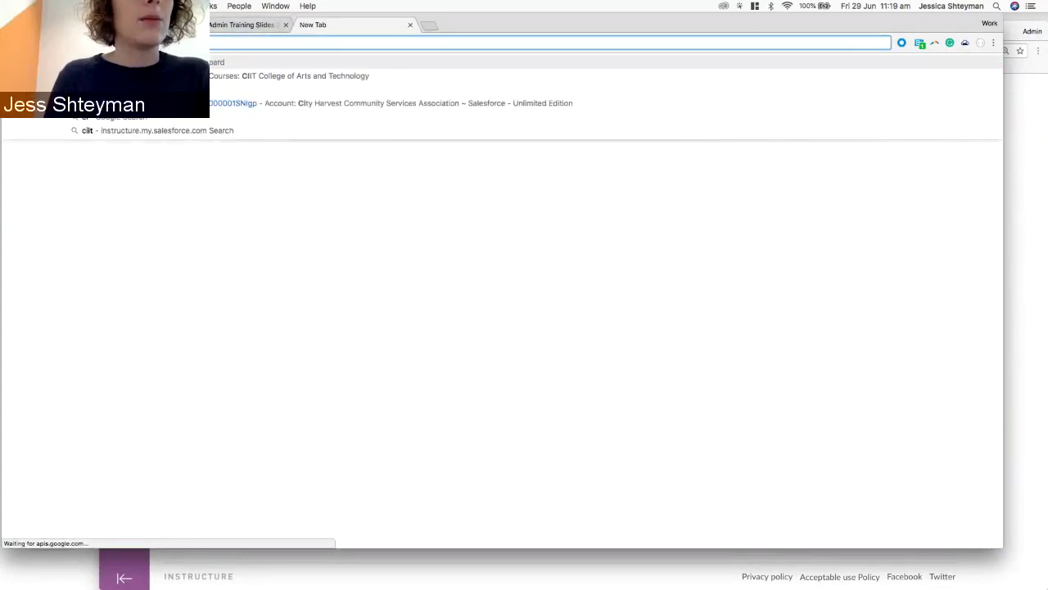
pyautogui.press('Return')
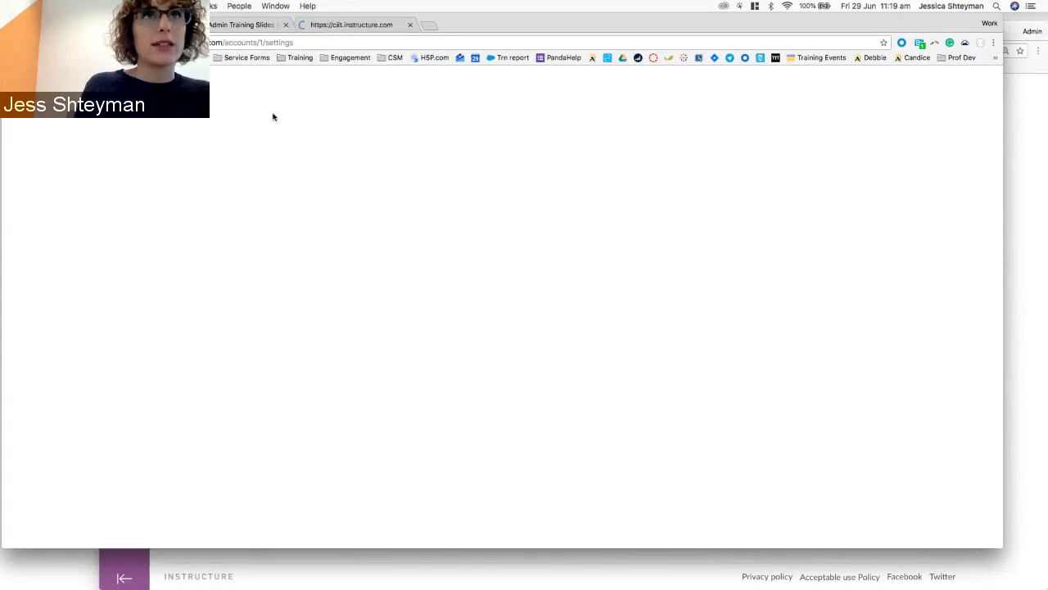
pyautogui.click(326, 129)
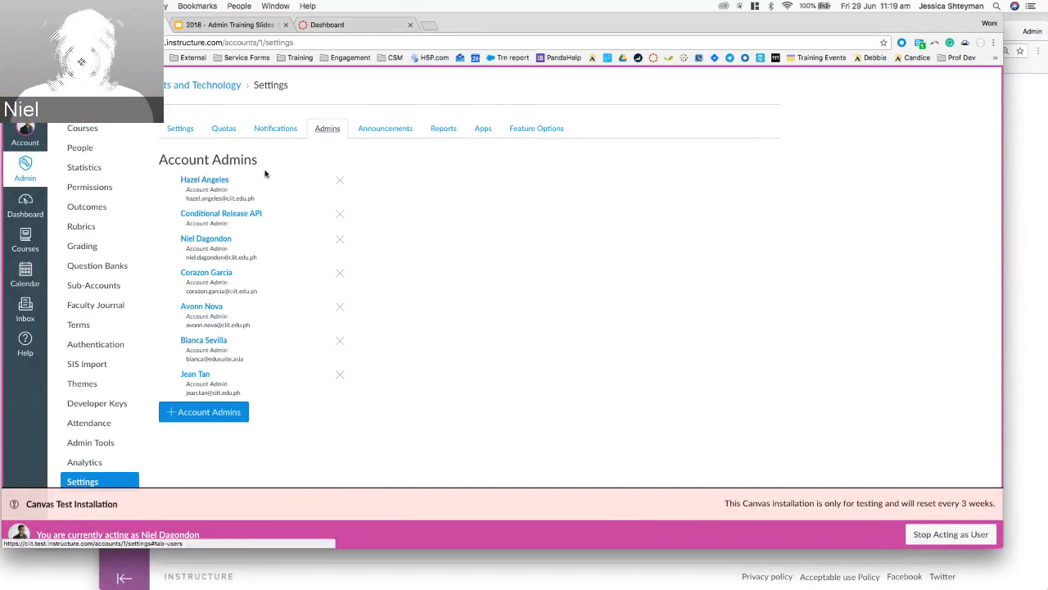
# Go to the accounts/self address and open the account's main Settings page.
pyautogui.click(318, 26)
pyautogui.click(216, 44)
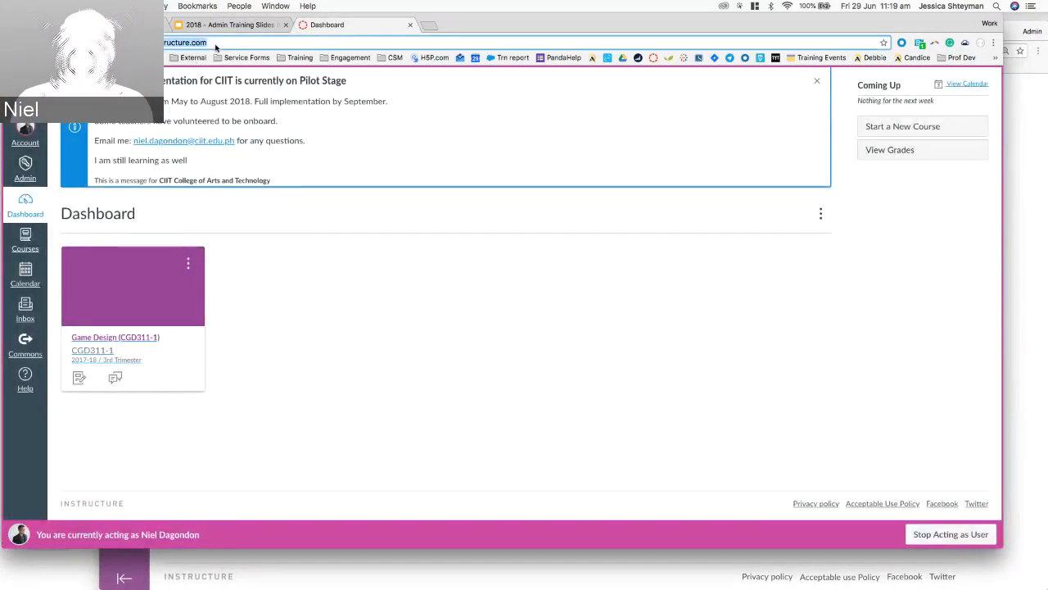
pyautogui.click(217, 45)
pyautogui.write('/a')
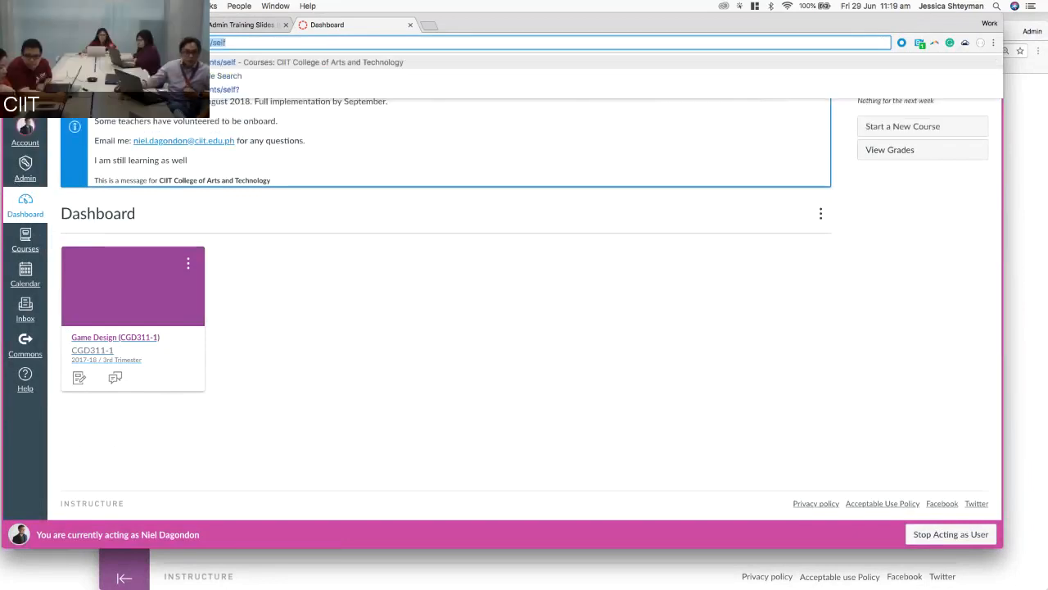
pyautogui.press('Down')
pyautogui.press('Up')
pyautogui.press('Return')
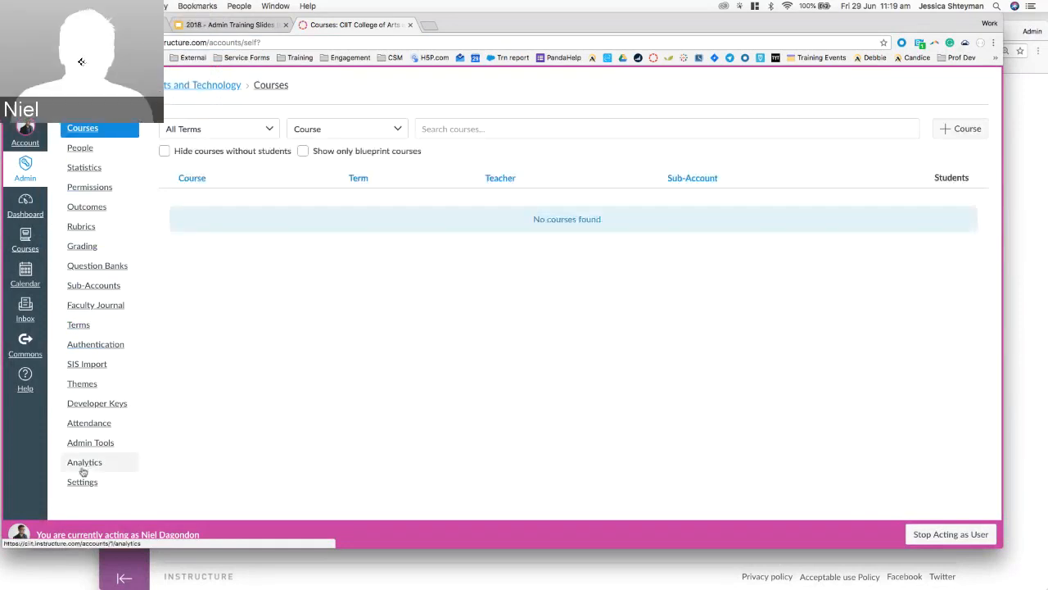
pyautogui.click(82, 482)
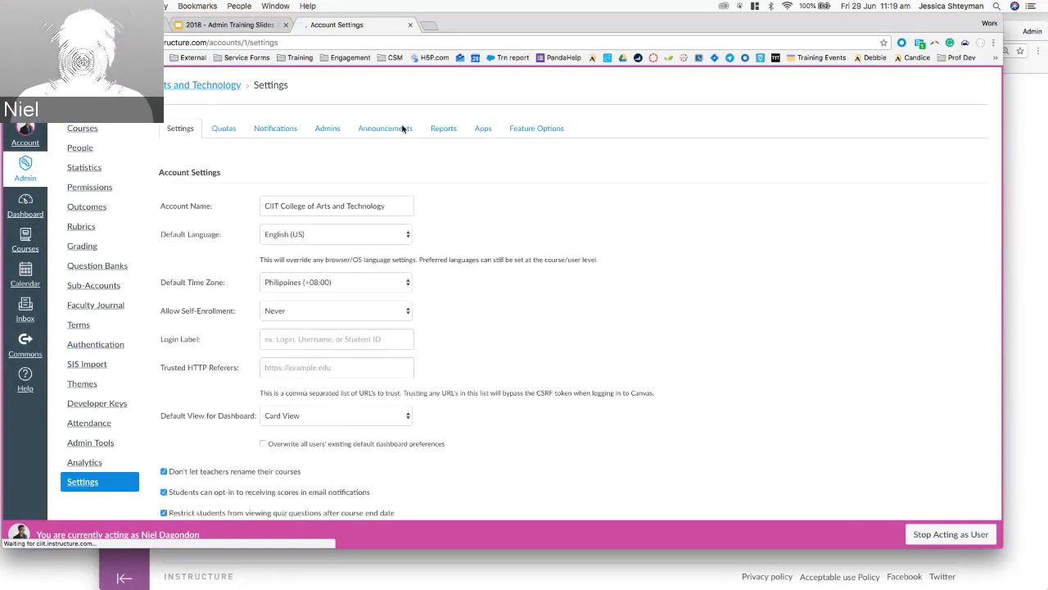
# Show the seven account admins on the Admins tab of the account settings.
pyautogui.click(327, 129)
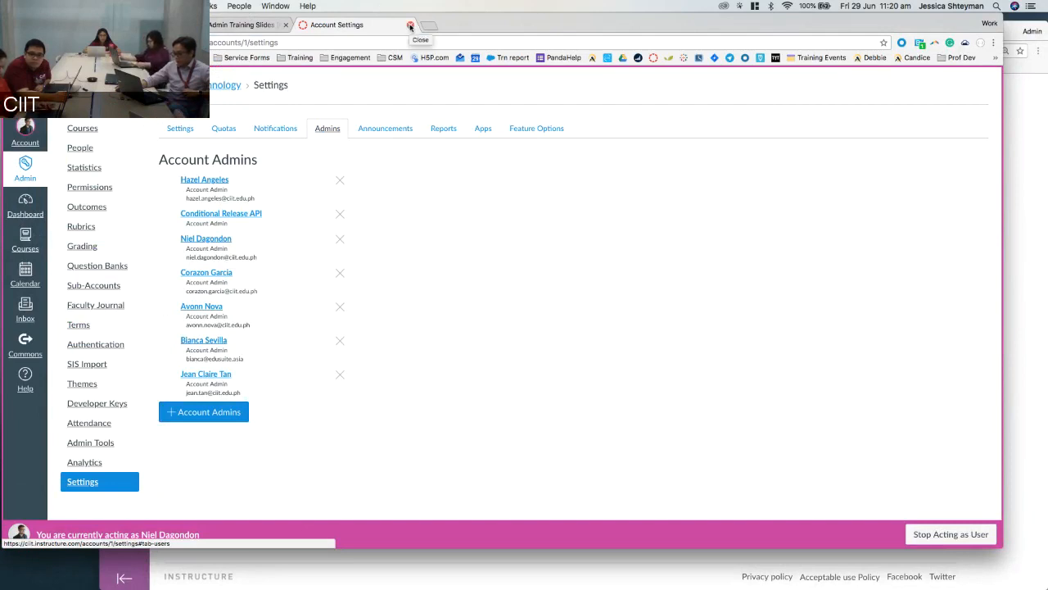
# Switch from the Admin Training Slides back to the Canvas account Settings page.
pyautogui.click(410, 26)
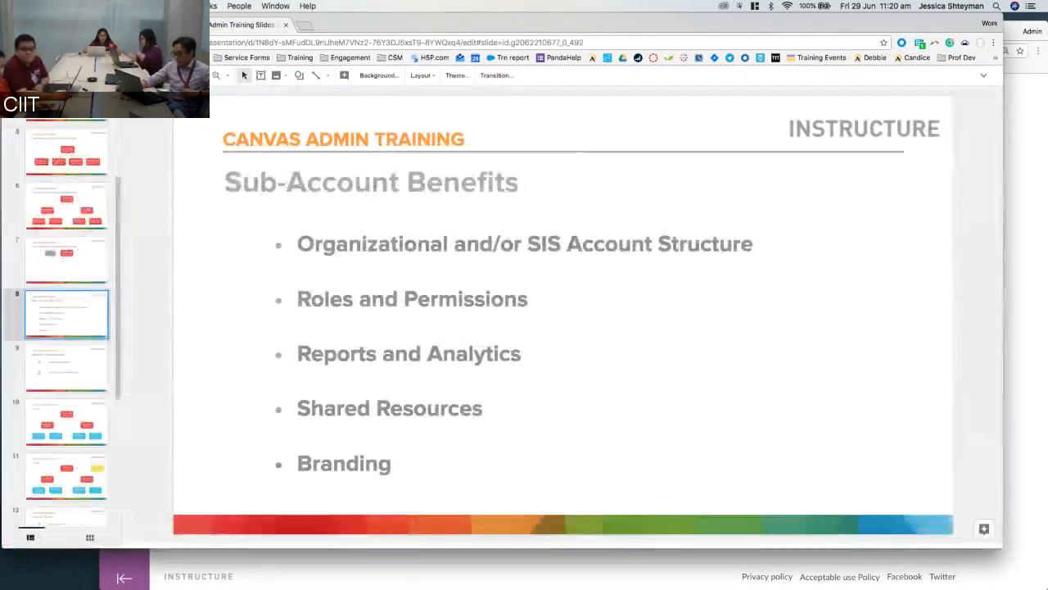
pyautogui.click(123, 25)
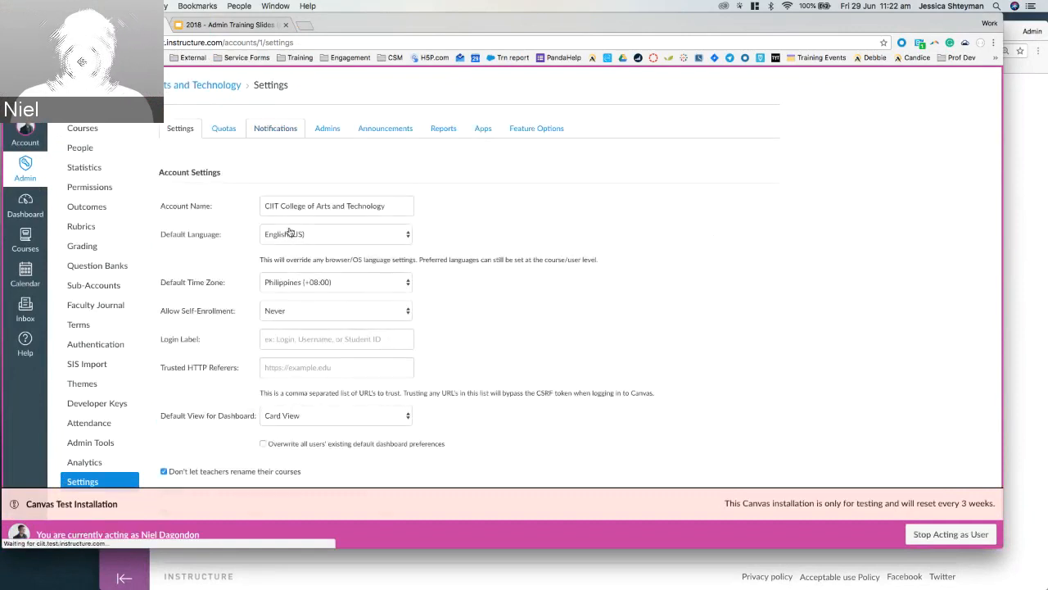
# List the nine account admins on the settings Admins tab.
pyautogui.click(312, 128)
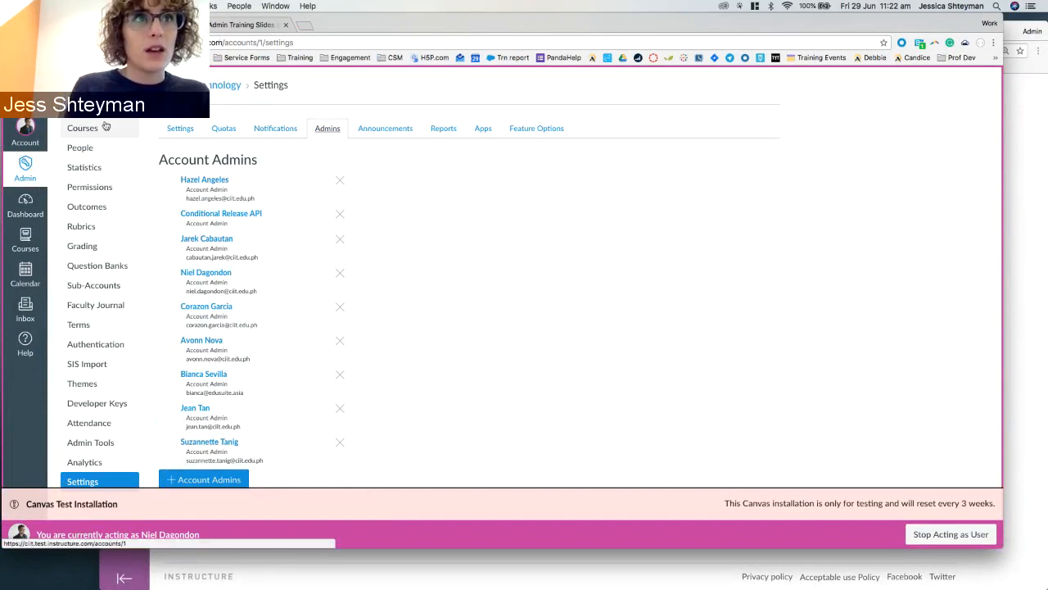
# Delete the College of Arts and Technology sub-account from the Sub-Accounts list, confirming with OK.
pyautogui.click(108, 285)
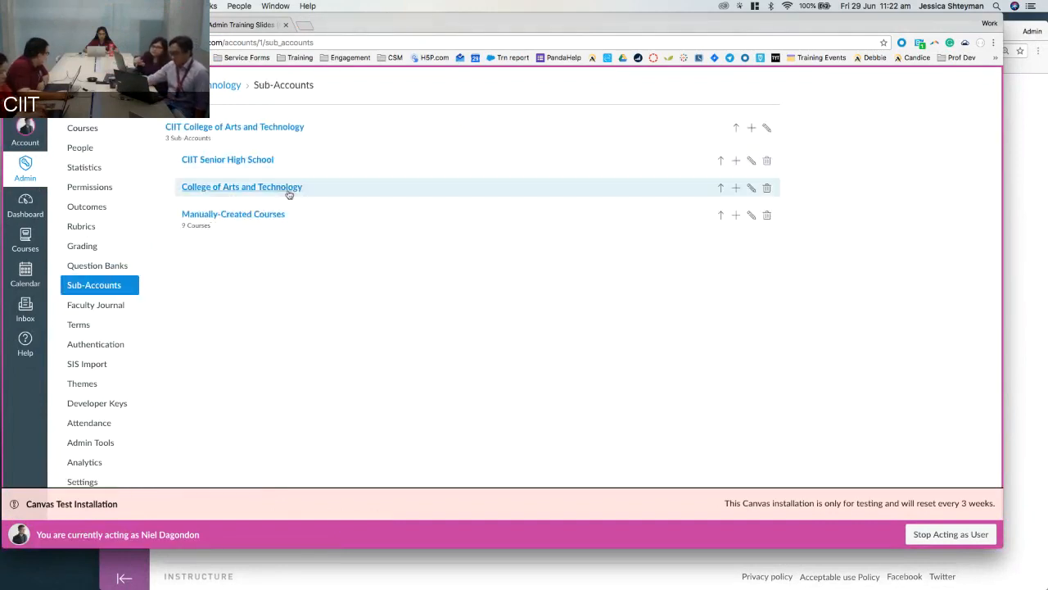
pyautogui.click(766, 189)
pyautogui.click(600, 108)
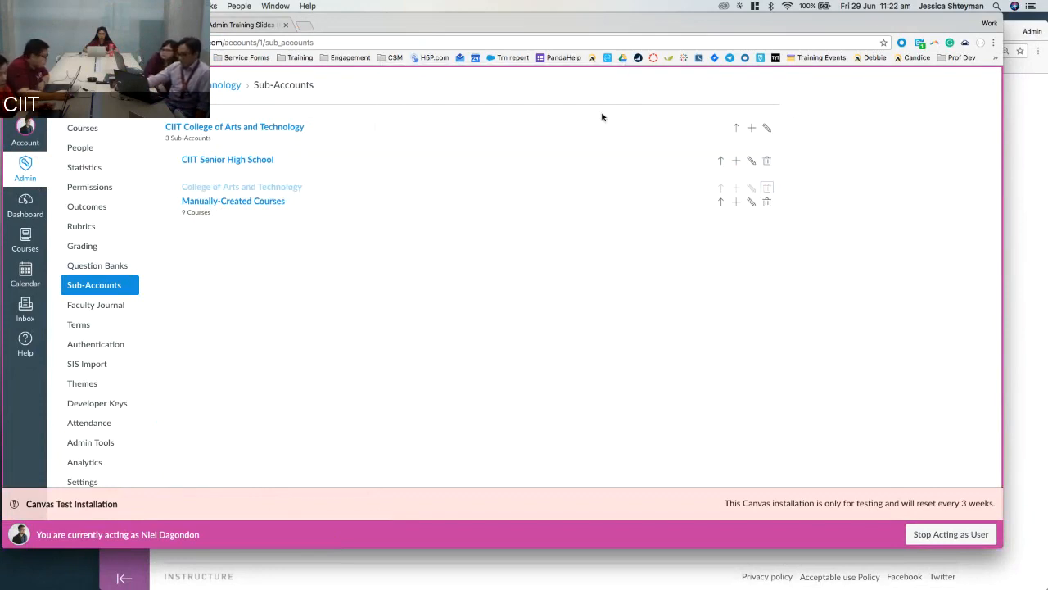
pyautogui.click(471, 400)
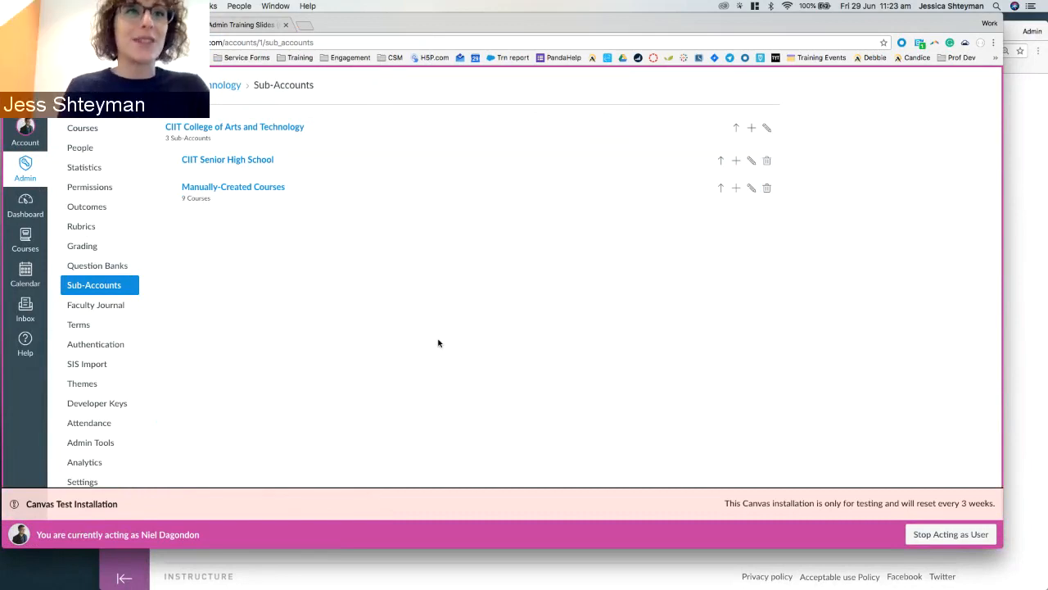
pyautogui.click(36, 180)
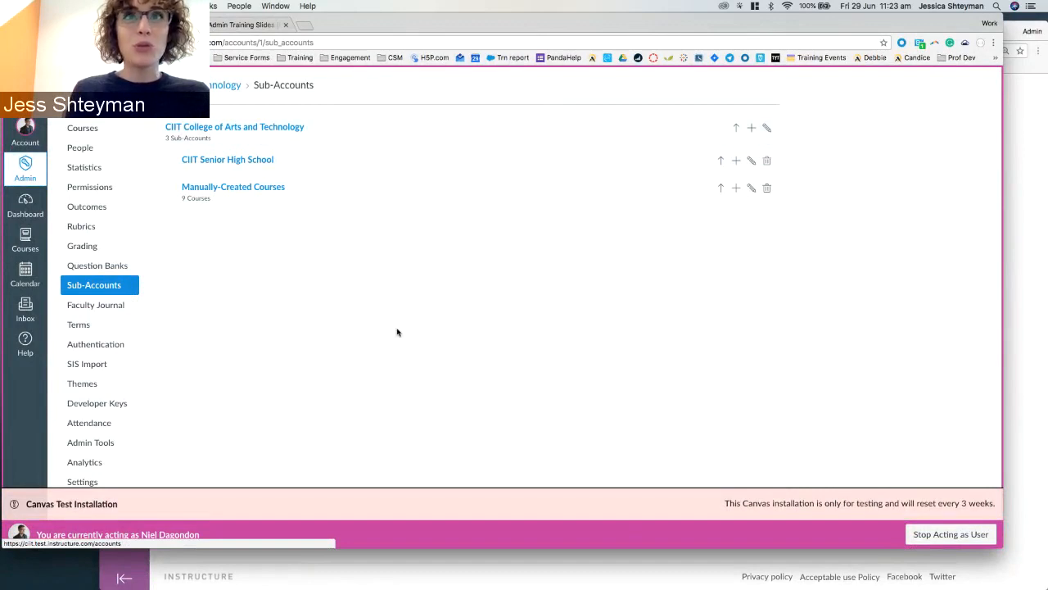
# Add the 'College of Arts and Technology' sub-account under CIIT and open its empty course list.
pyautogui.click(752, 132)
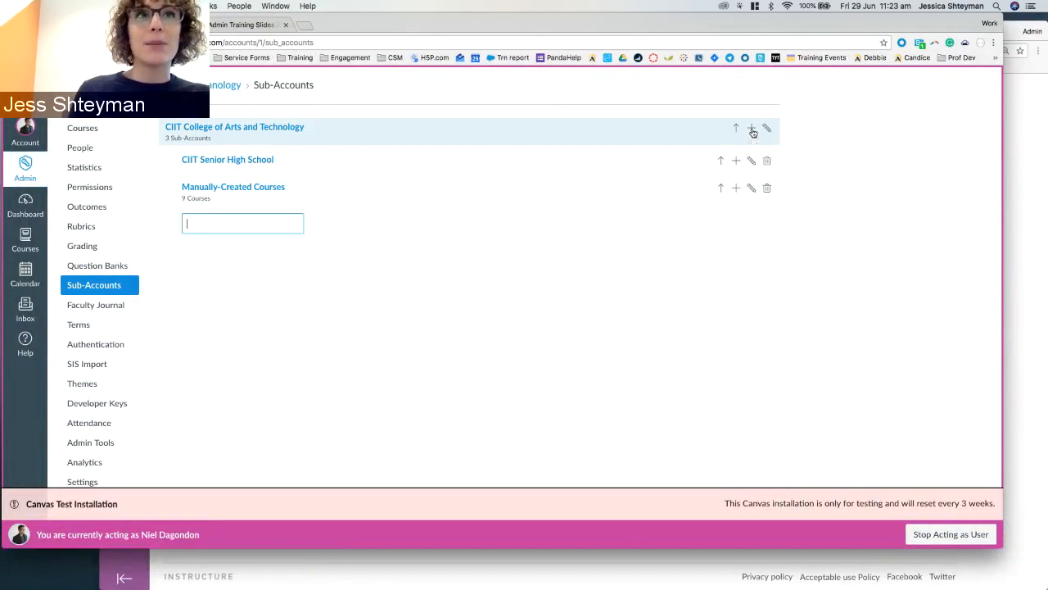
pyautogui.write('Coll')
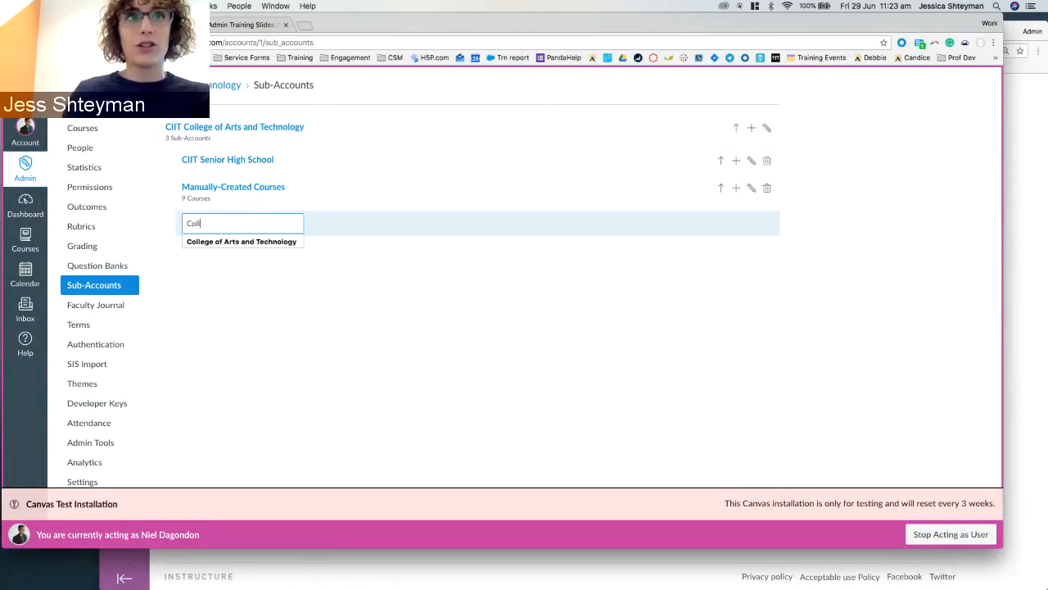
pyautogui.press('Down')
pyautogui.press('Return')
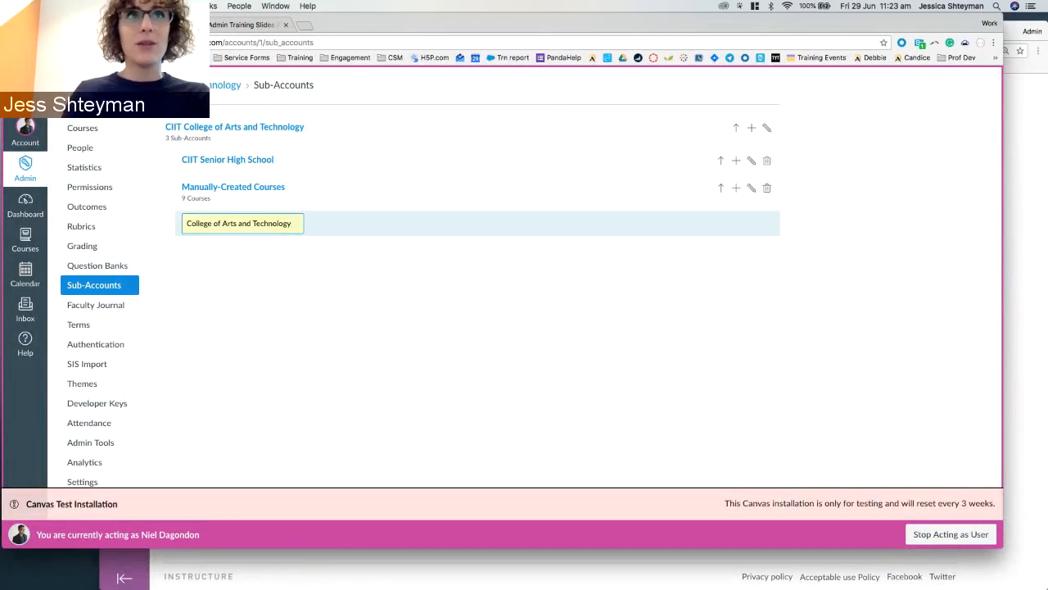
pyautogui.press('Return')
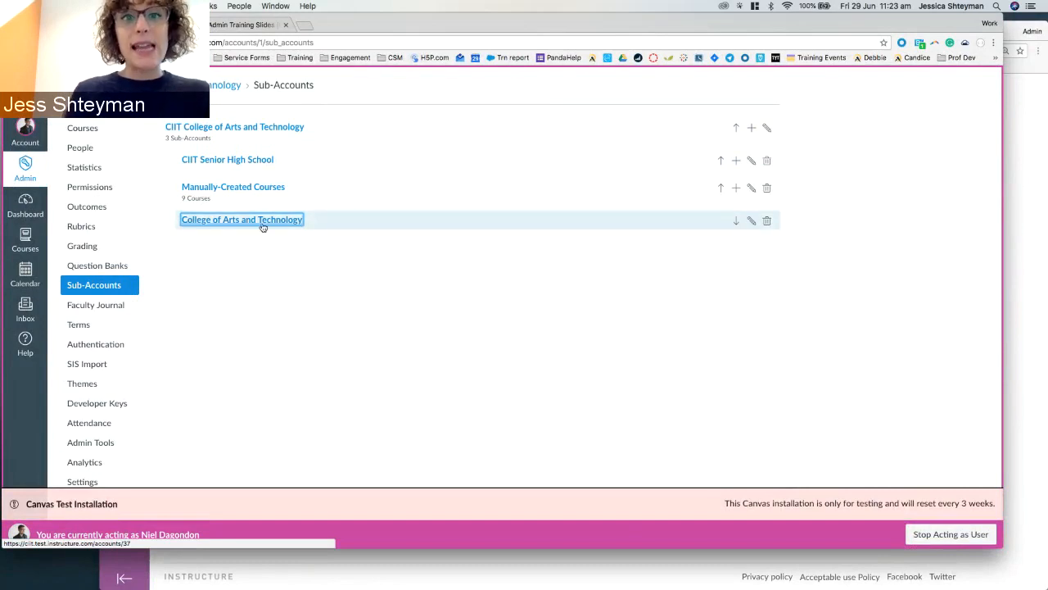
pyautogui.click(198, 222)
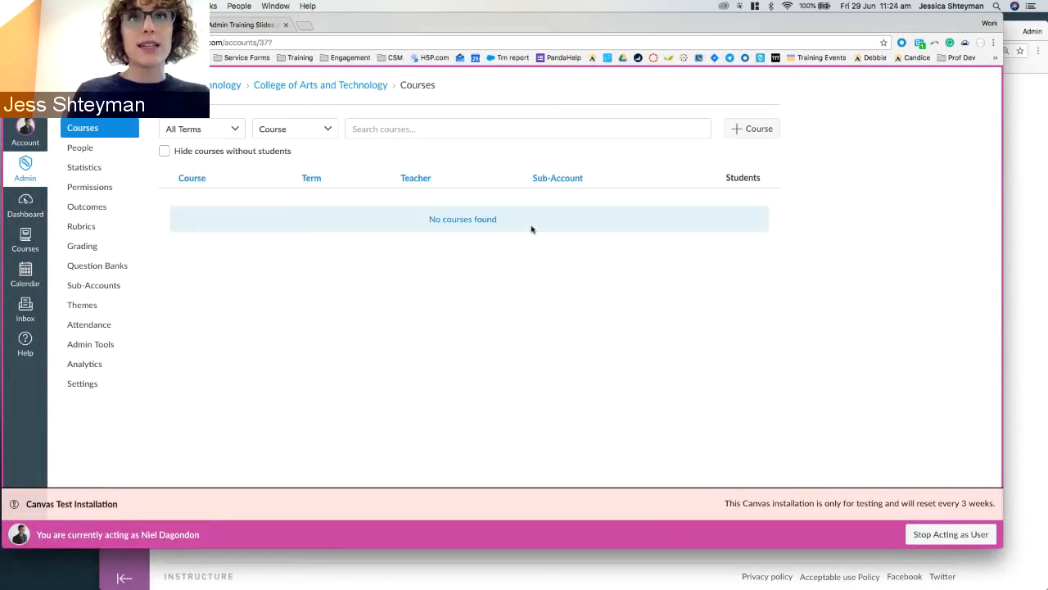
# Enter Account_12345 as the SIS ID in the sub-account's Settings.
pyautogui.click(83, 384)
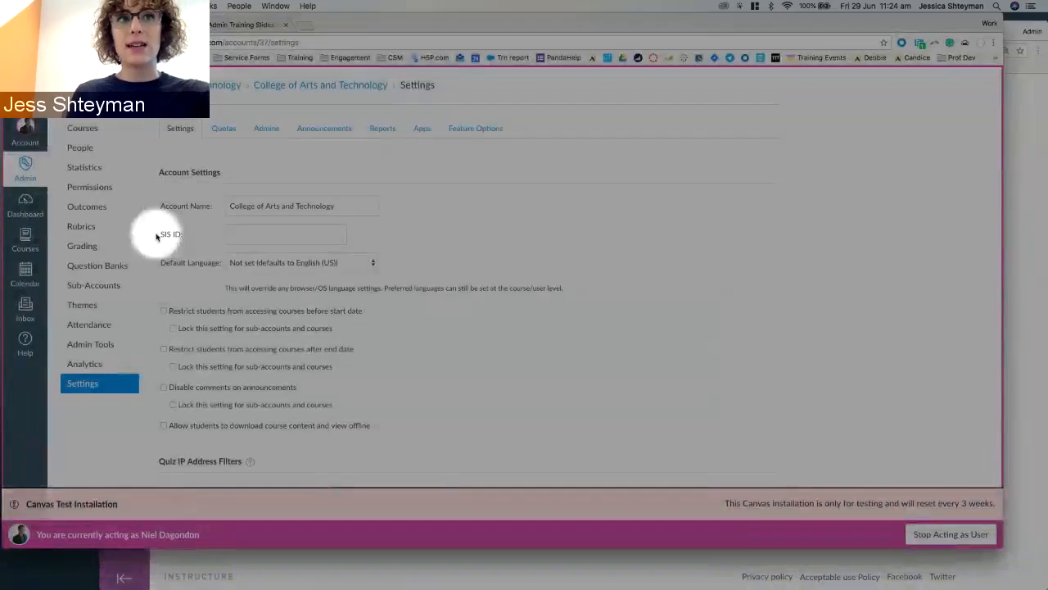
pyautogui.click(180, 237)
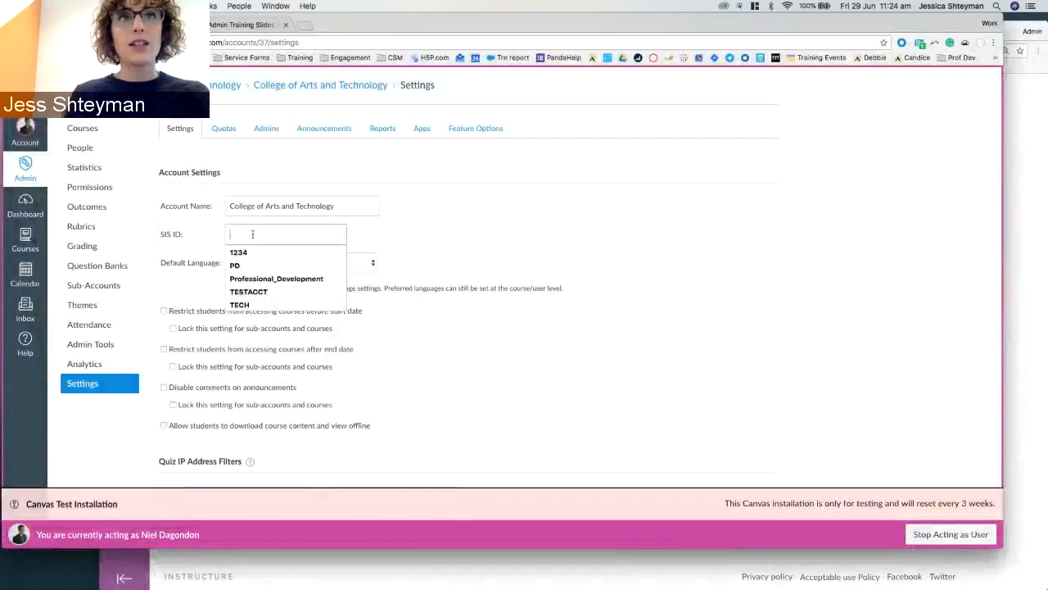
pyautogui.write('1')
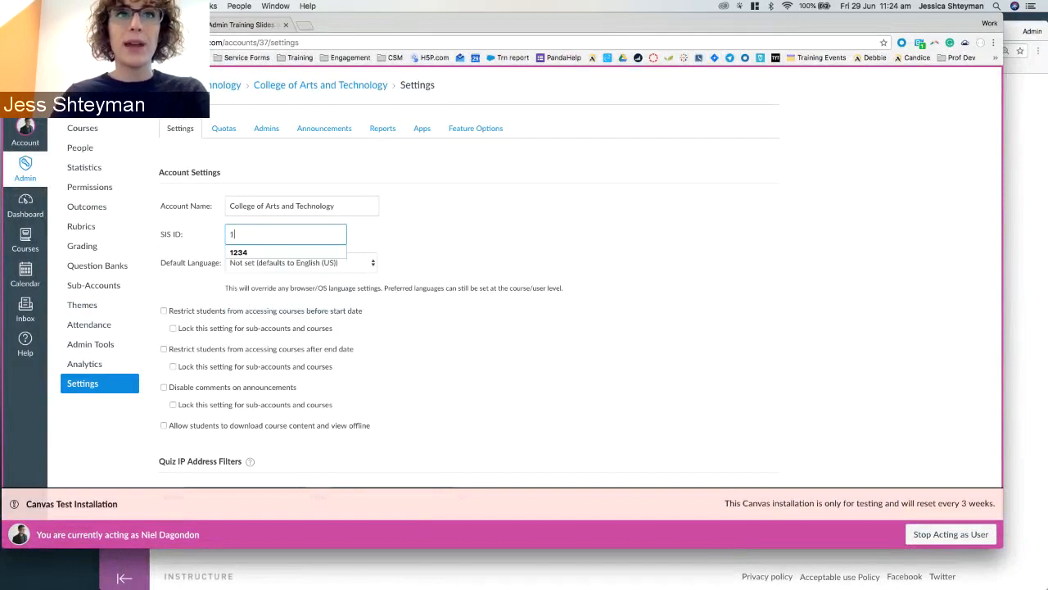
pyautogui.write('2345')
pyautogui.click(365, 232)
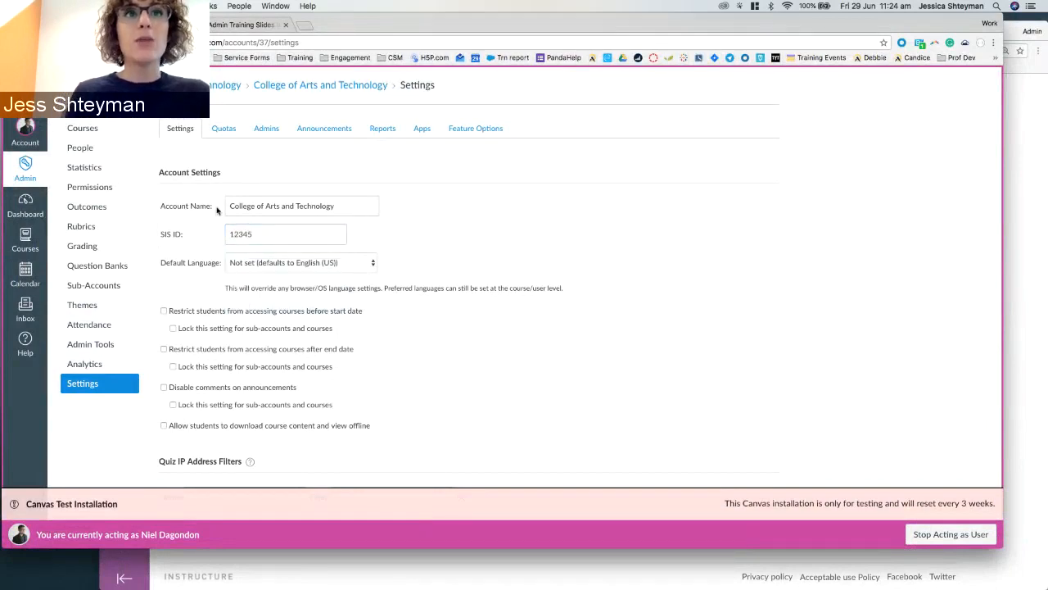
pyautogui.click(232, 235)
pyautogui.write('Account_')
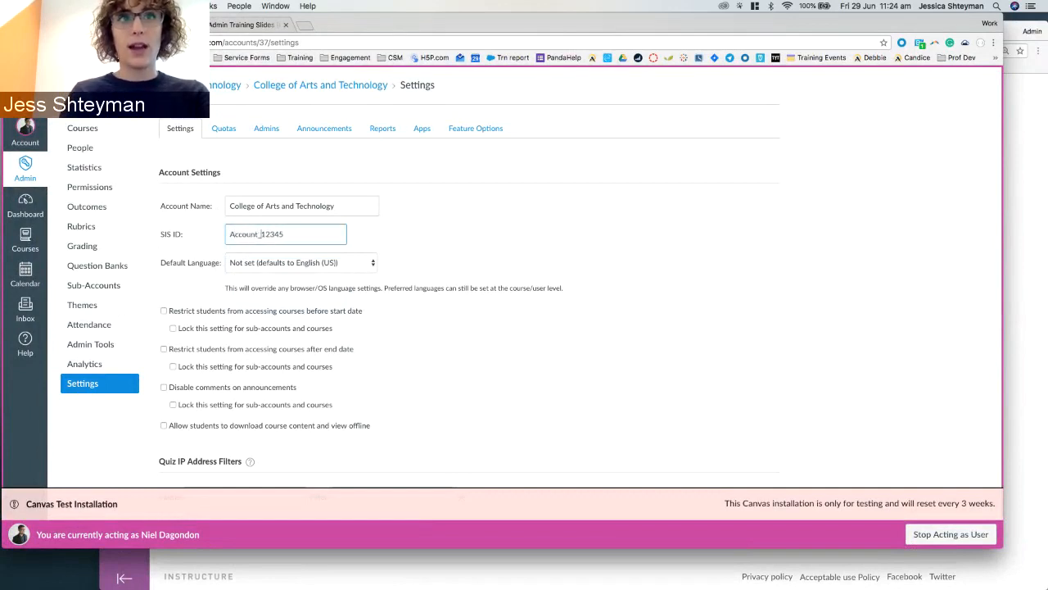
pyautogui.click(508, 235)
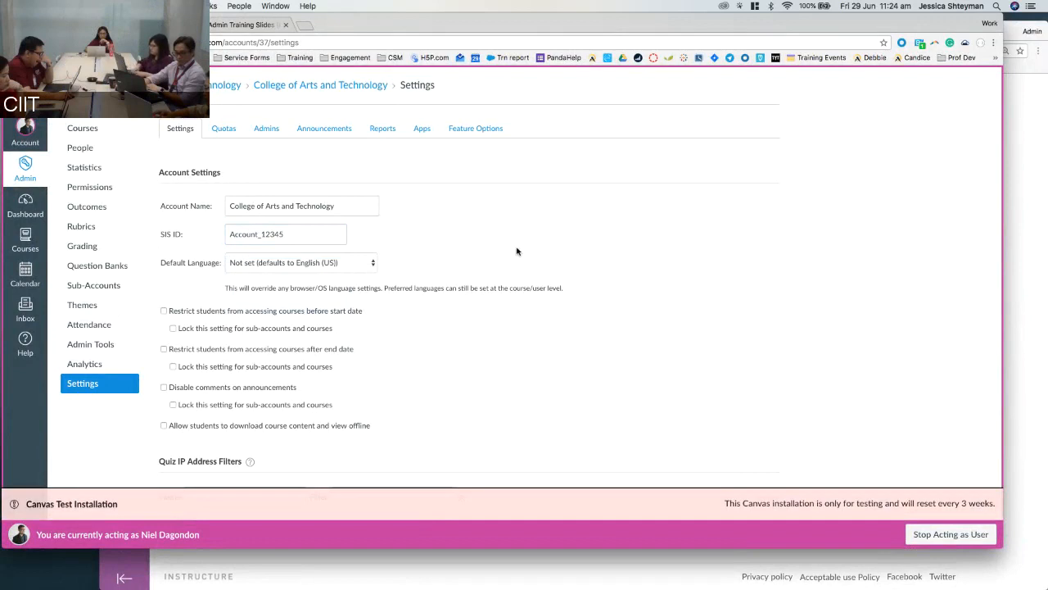
# Save the sub-account settings with Update Settings and review the result.
pyautogui.scroll(-5, 474, 279)
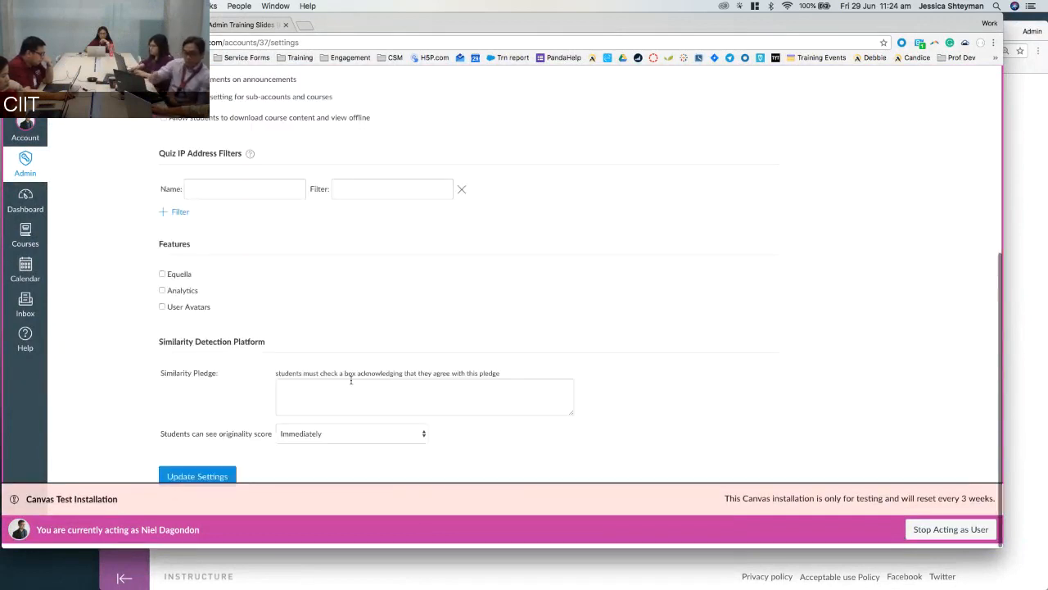
pyautogui.click(187, 482)
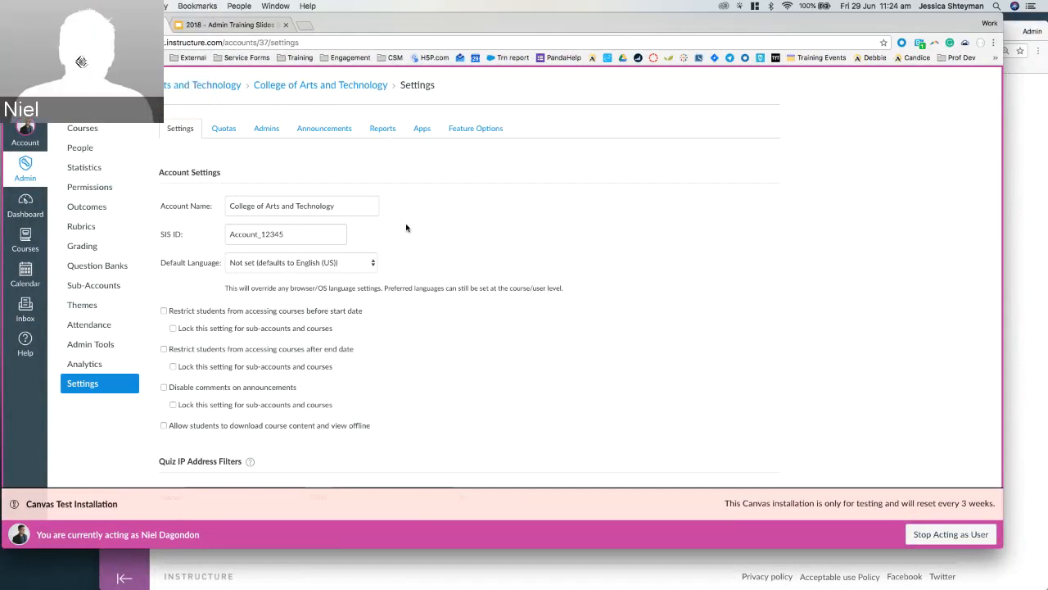
pyautogui.scroll(-8, 406, 228)
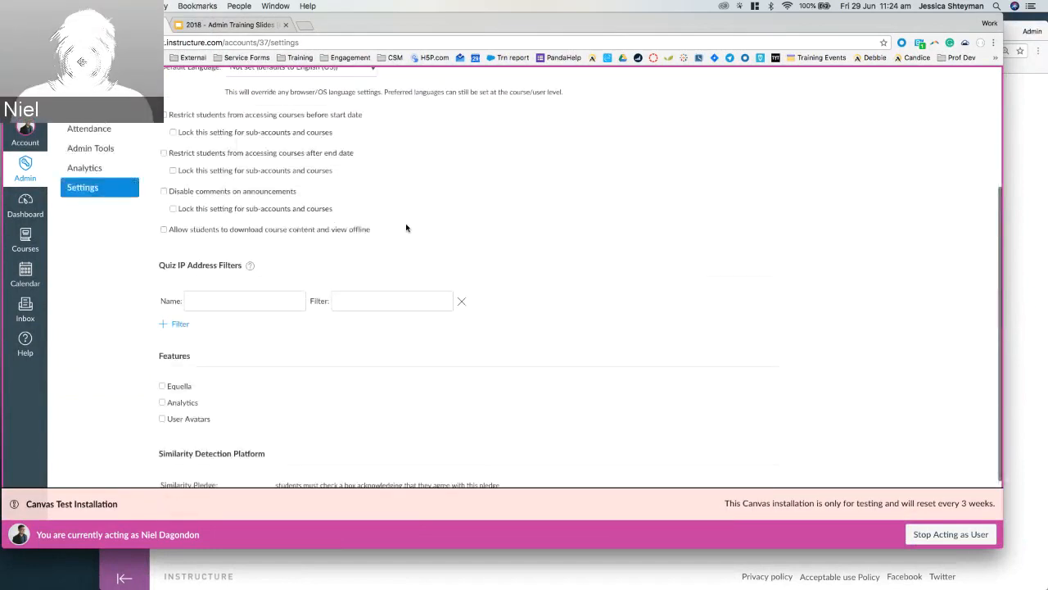
pyautogui.scroll(8, 407, 227)
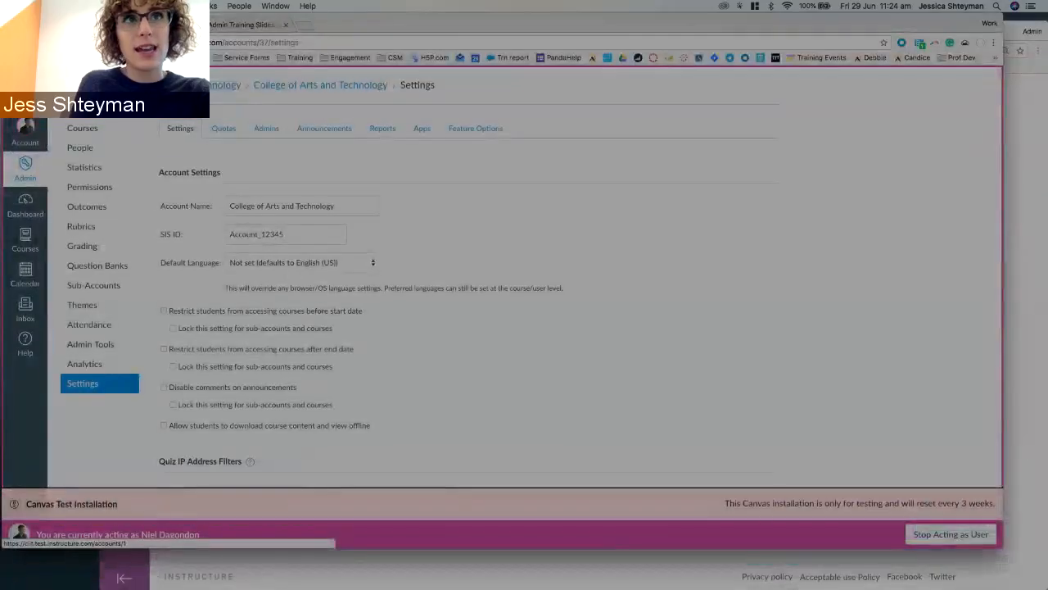
pyautogui.click(303, 85)
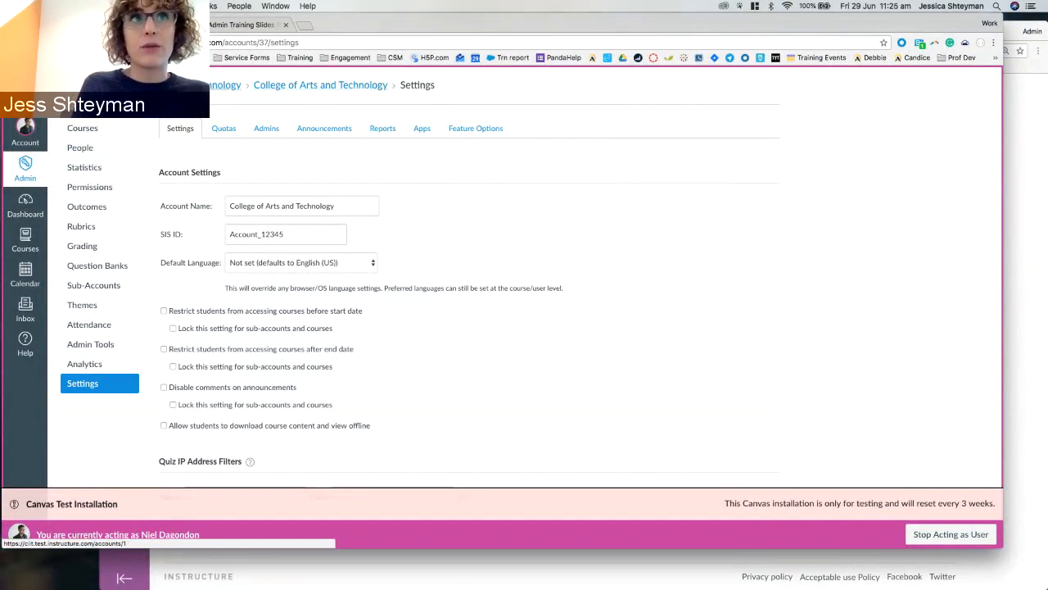
# Resave the parent CIIT account's settings with Update Settings.
pyautogui.click(200, 85)
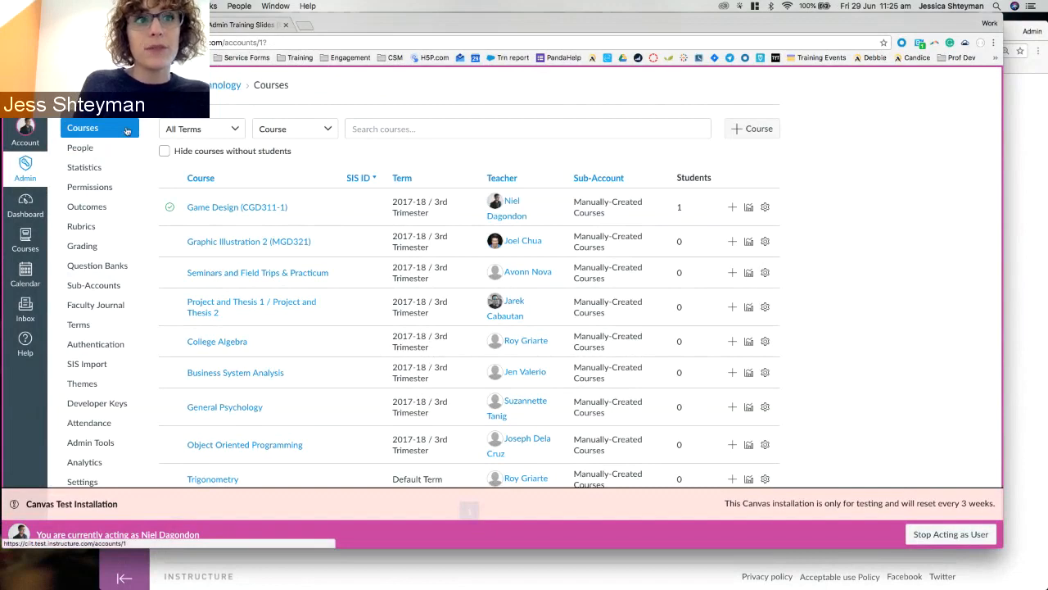
pyautogui.scroll(-1, 127, 131)
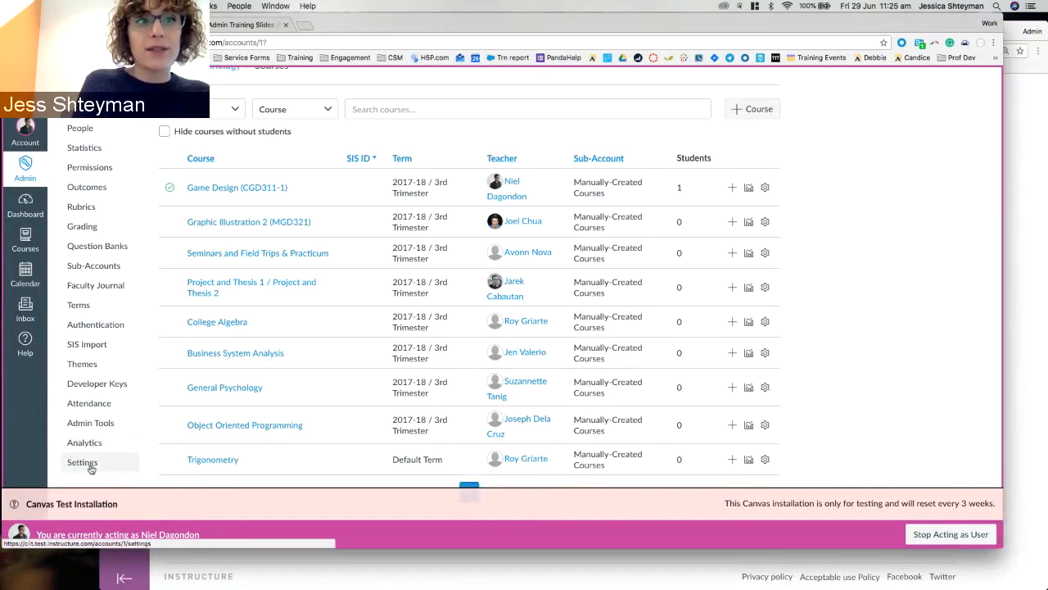
pyautogui.click(91, 465)
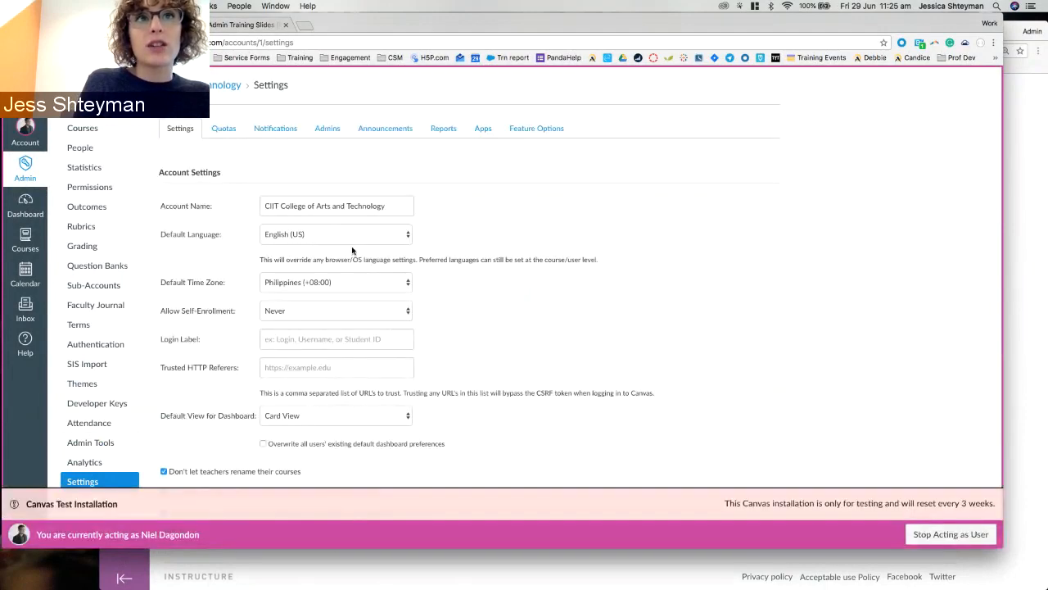
pyautogui.moveTo(263, 206); pyautogui.dragTo(408, 203)
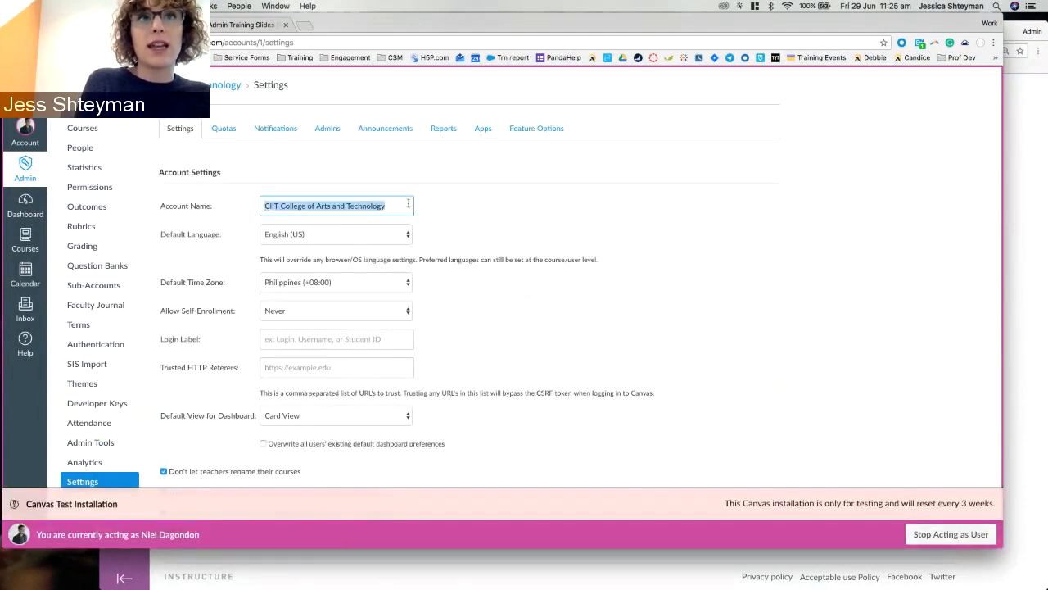
pyautogui.scroll(-20, 500, 245)
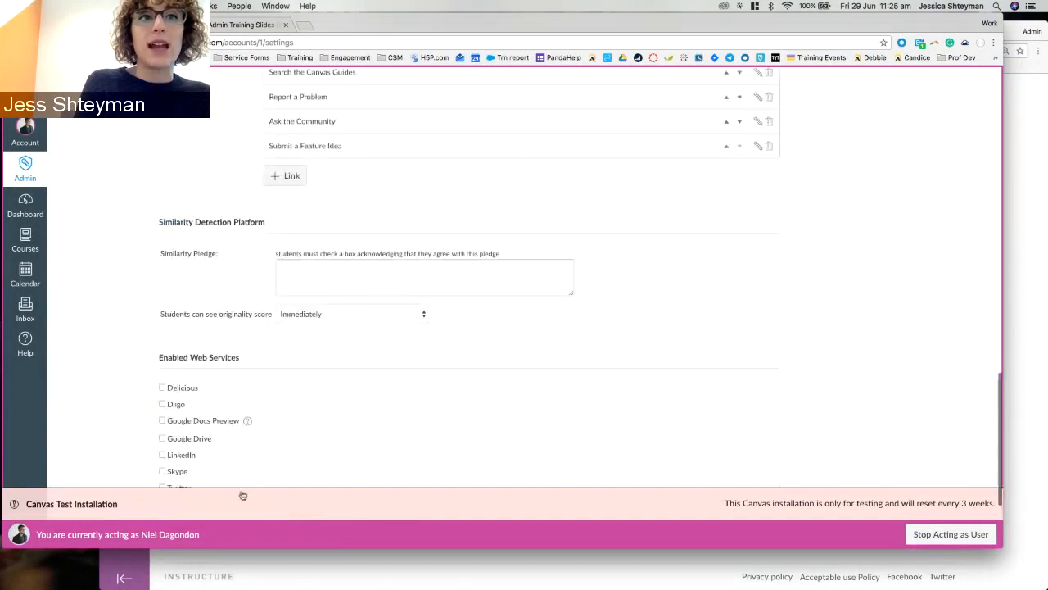
pyautogui.click(203, 474)
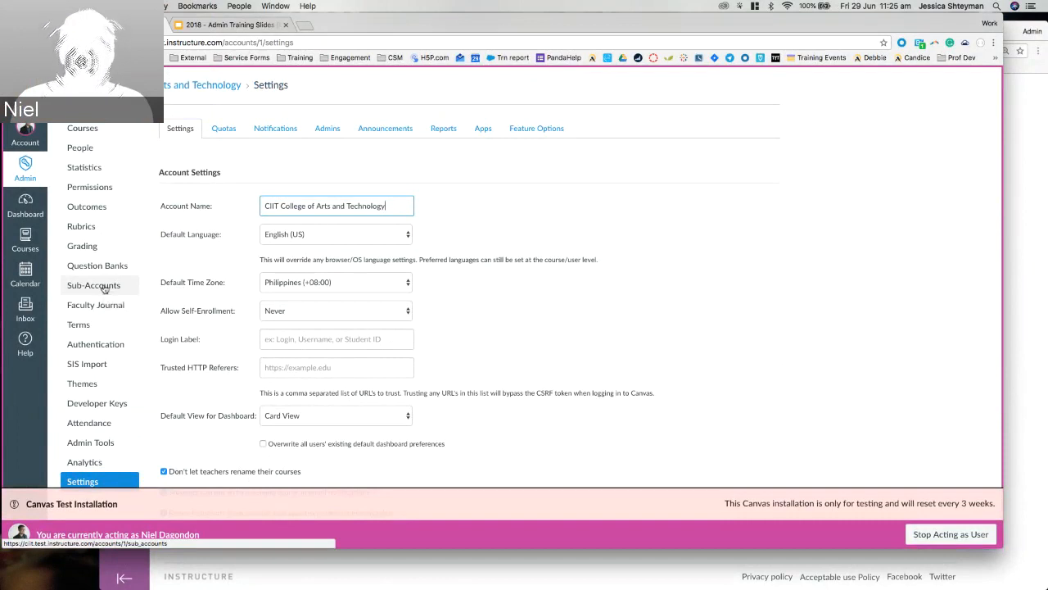
# Return to the training deck's 'Activity: Sub-Accounts' slide (slide 9).
pyautogui.click(238, 25)
pyautogui.scroll(-1, 84, 372)
pyautogui.click(82, 323)
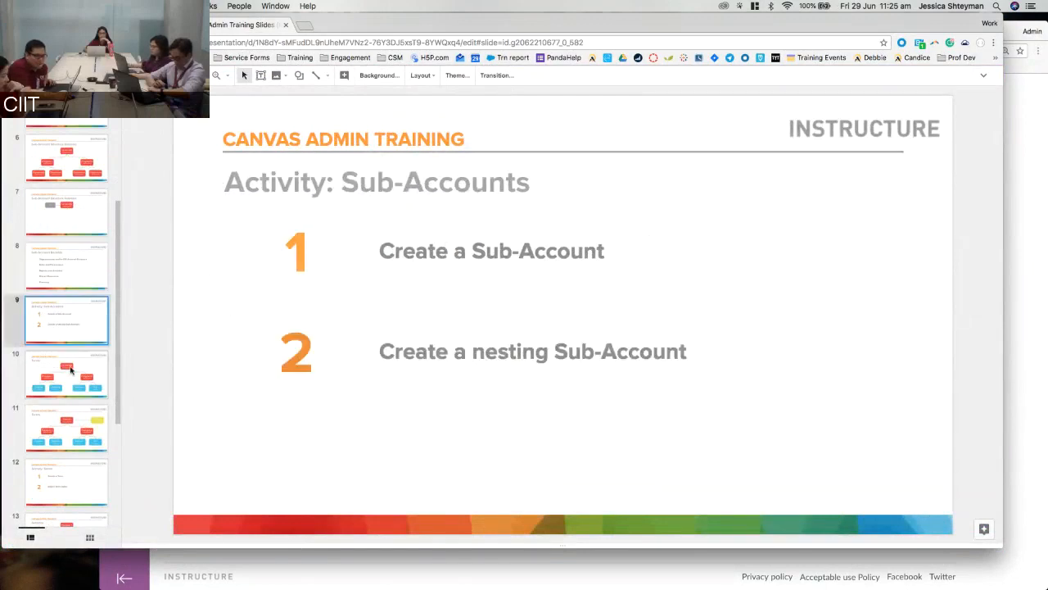
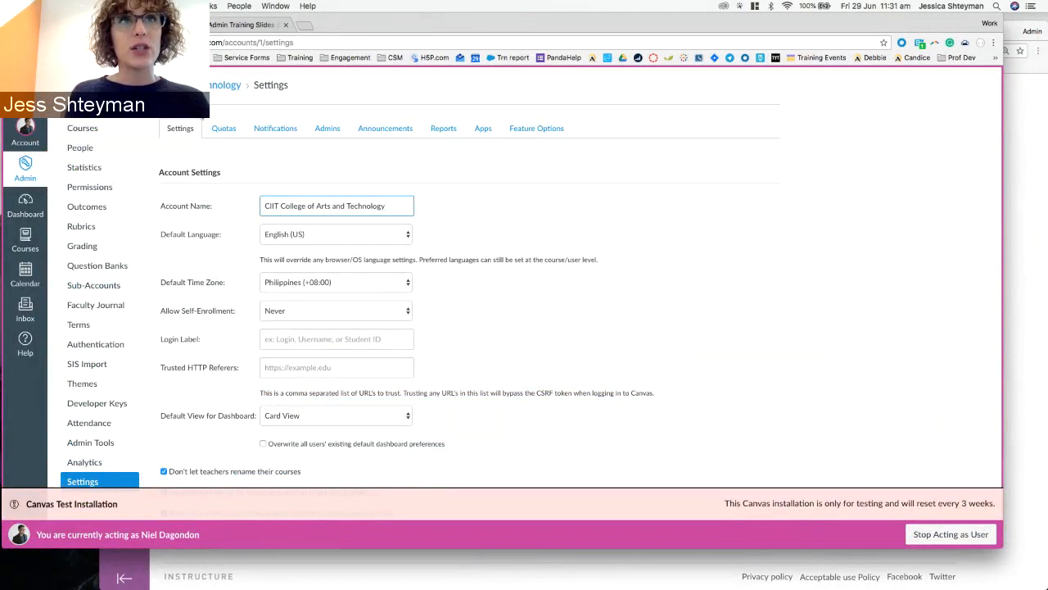
# Leave the CIIT account settings and switch to the Admin Training slides.
pyautogui.click(217, 172)
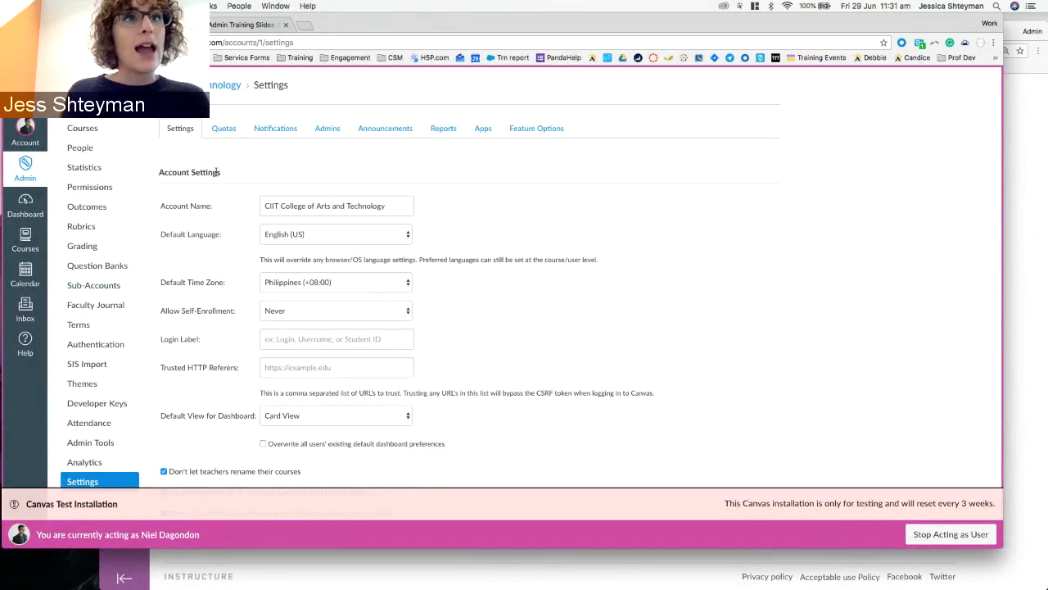
pyautogui.click(237, 25)
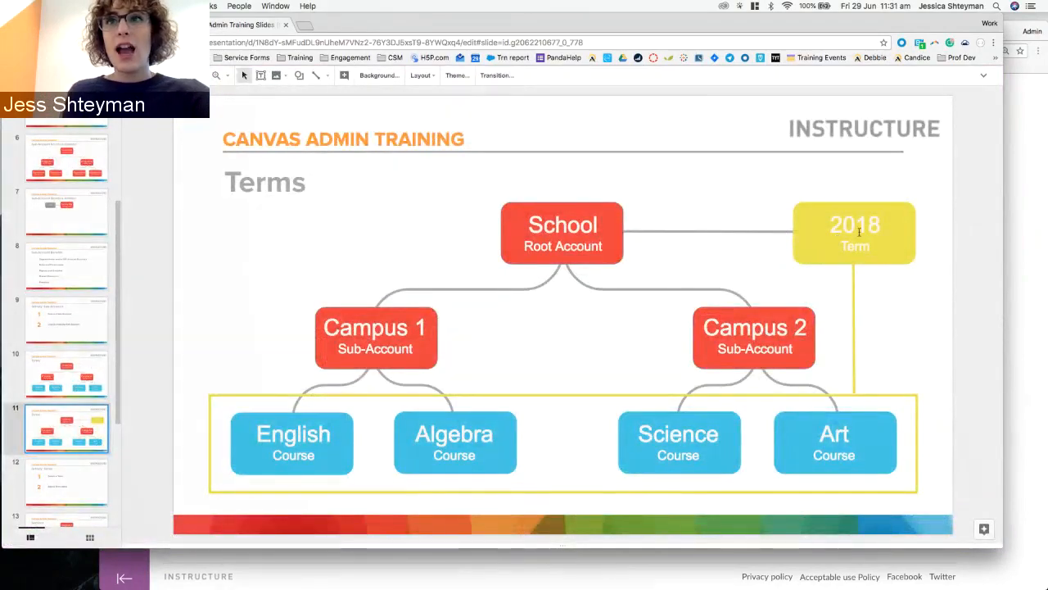
# Point out the 2018 term box on the Terms slide, then return to Canvas.
pyautogui.click(812, 214)
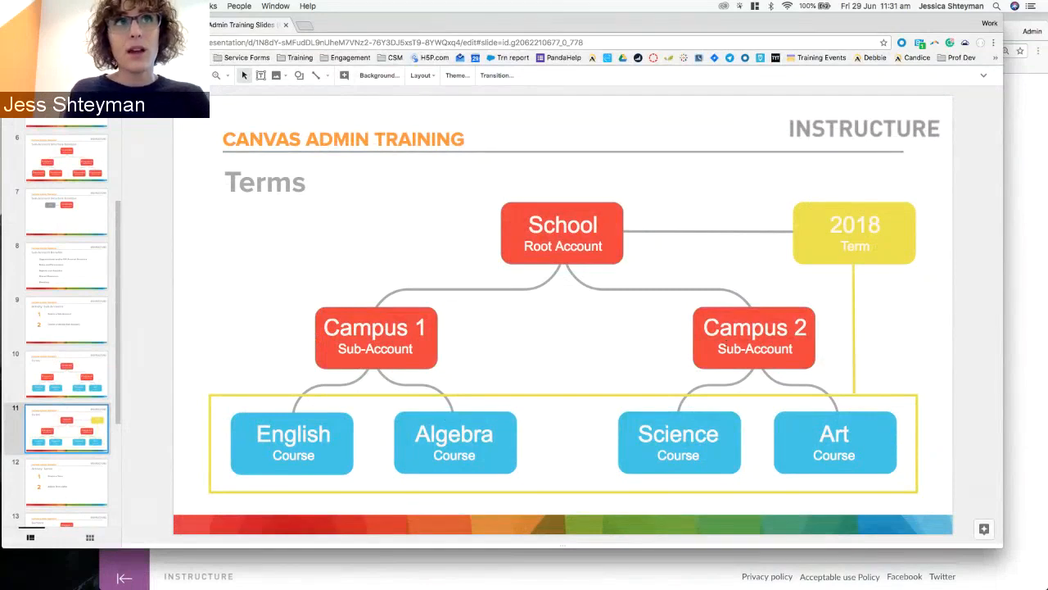
pyautogui.hotkey('ctrl', 'shift', 'Tab')
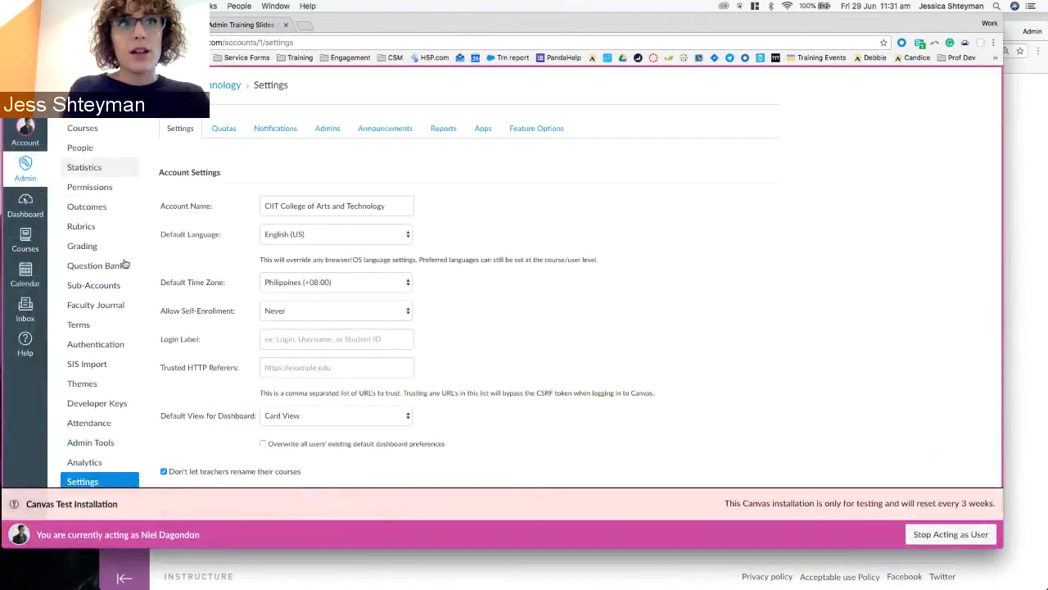
# Open the account's Terms list and copy the SHS 2018-19 1st Sem term name.
pyautogui.click(95, 335)
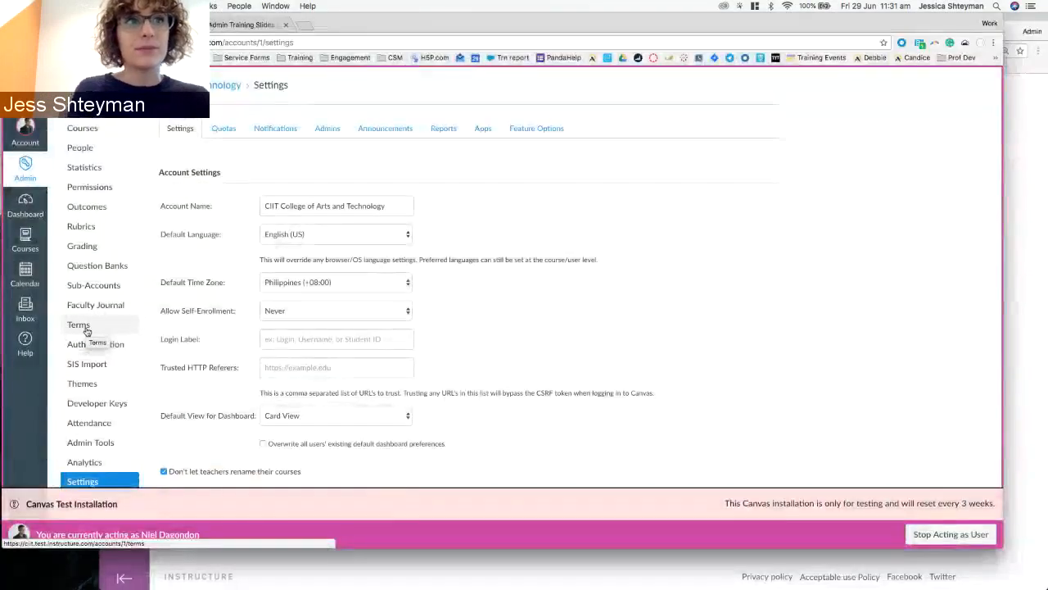
pyautogui.click(87, 331)
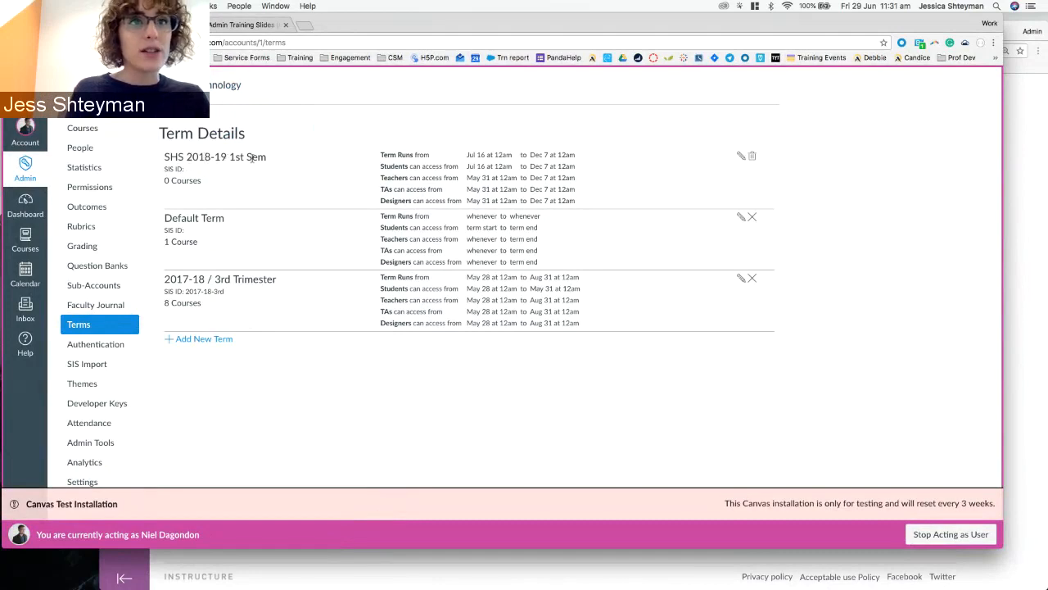
pyautogui.moveTo(166, 278); pyautogui.dragTo(236, 279)
pyautogui.click(204, 280)
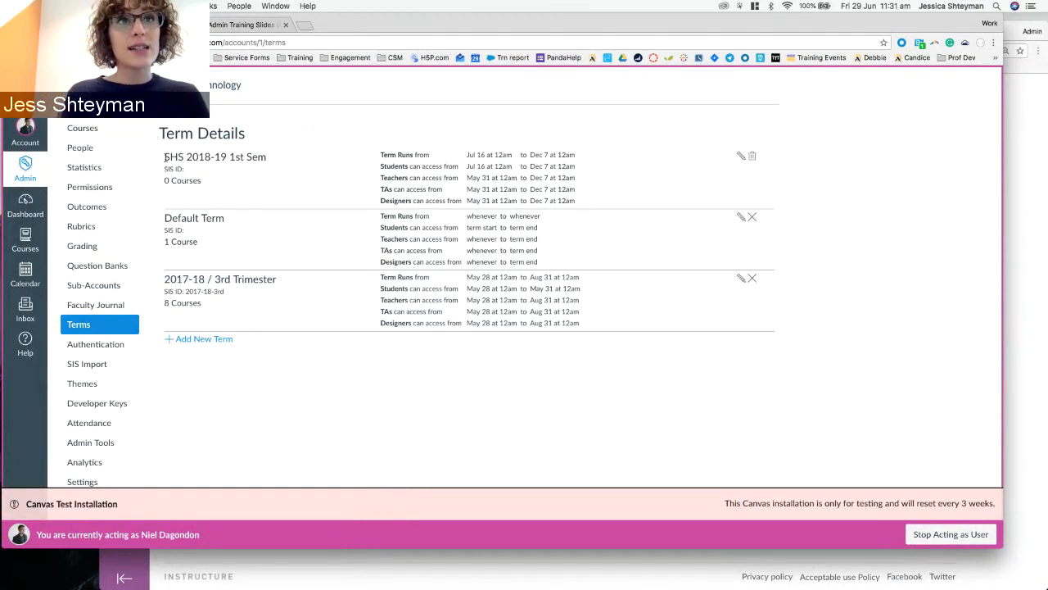
pyautogui.moveTo(167, 157); pyautogui.dragTo(280, 160)
pyautogui.press('super+c')
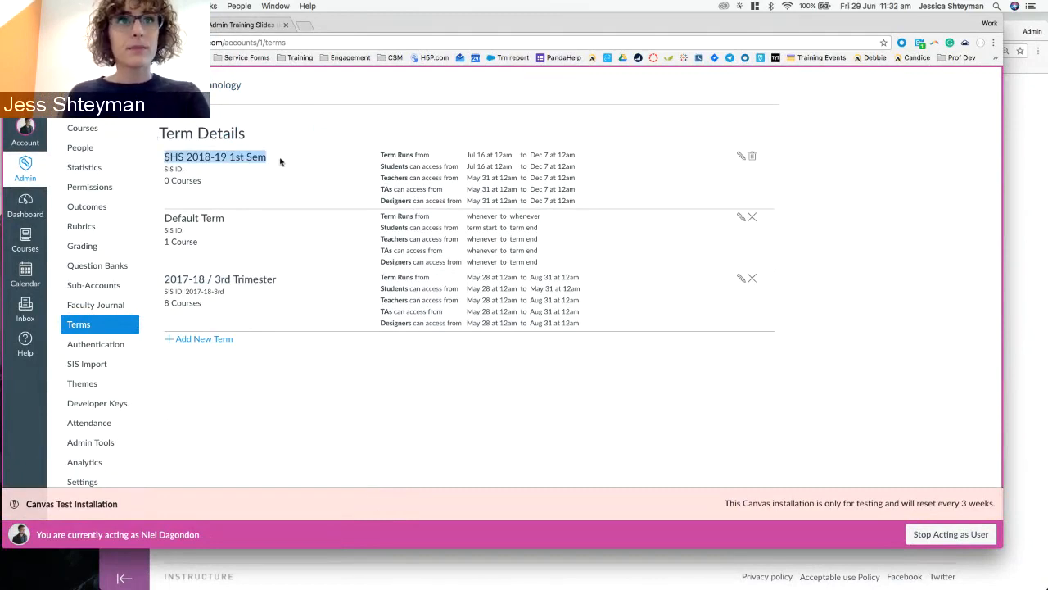
pyautogui.click(295, 397)
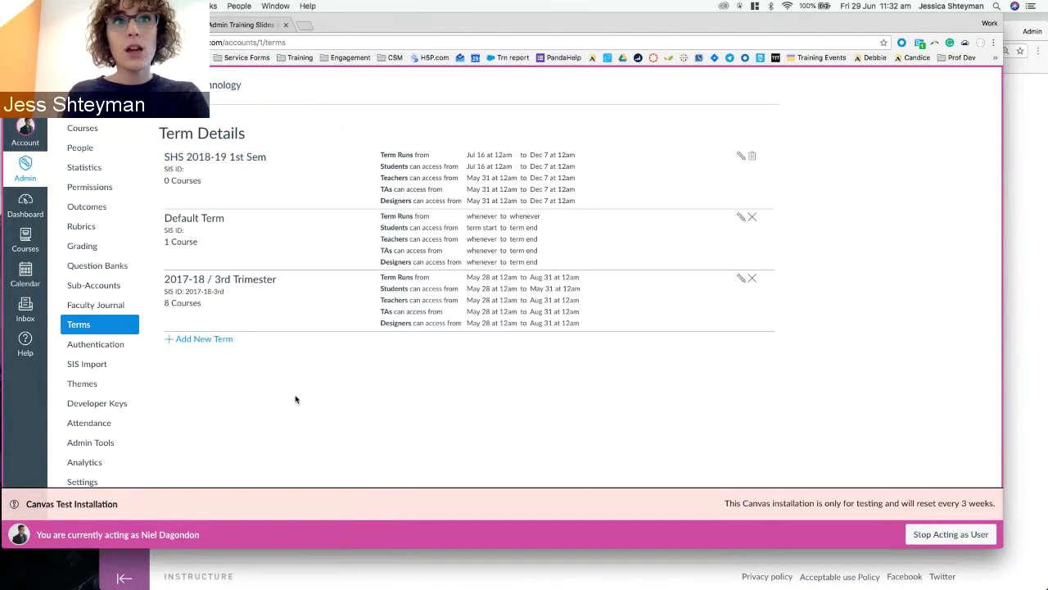
# Add a new term named SHS 2018-19 2nd Sem from the copied 1st Sem name.
pyautogui.click(196, 339)
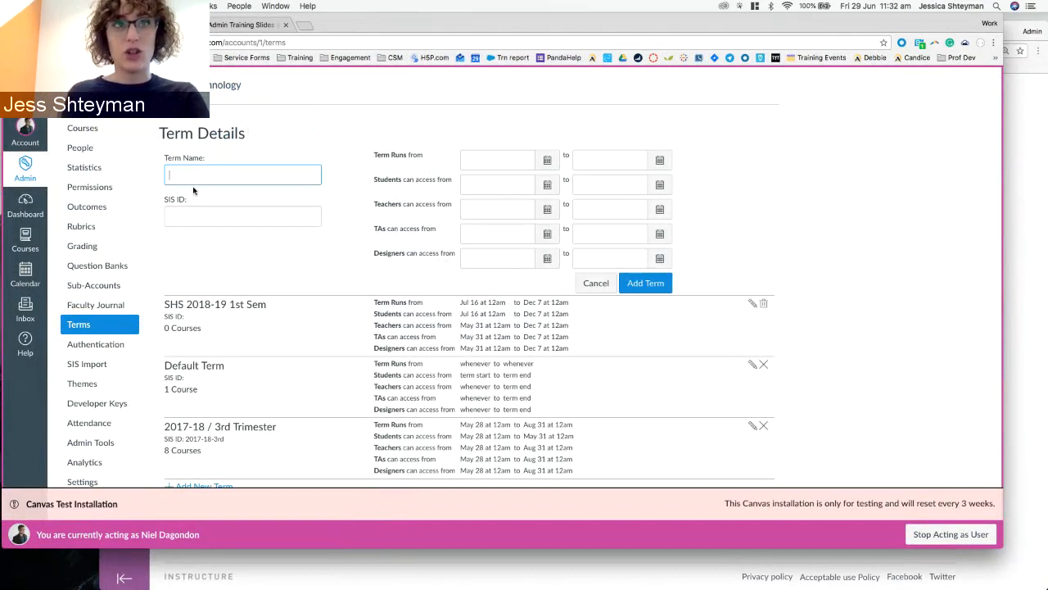
pyautogui.press('super+v')
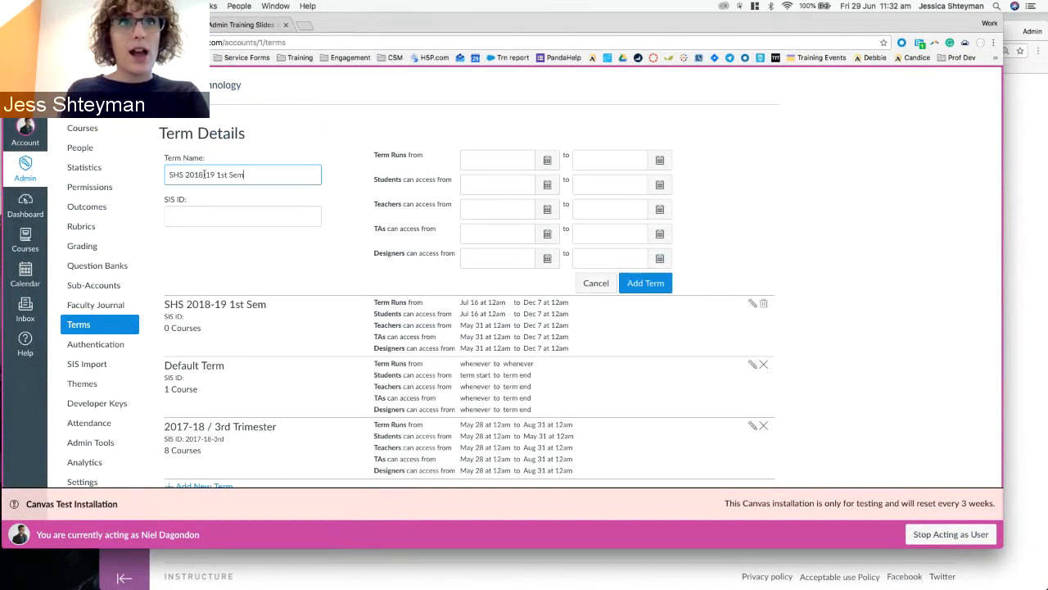
pyautogui.doubleClick(221, 175)
pyautogui.write('2')
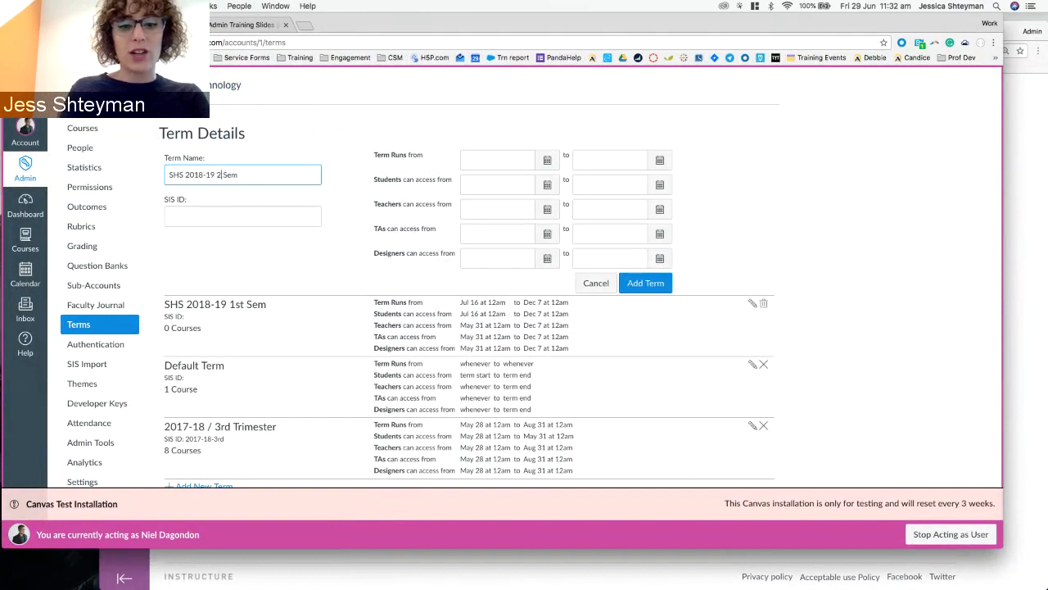
pyautogui.write('nd')
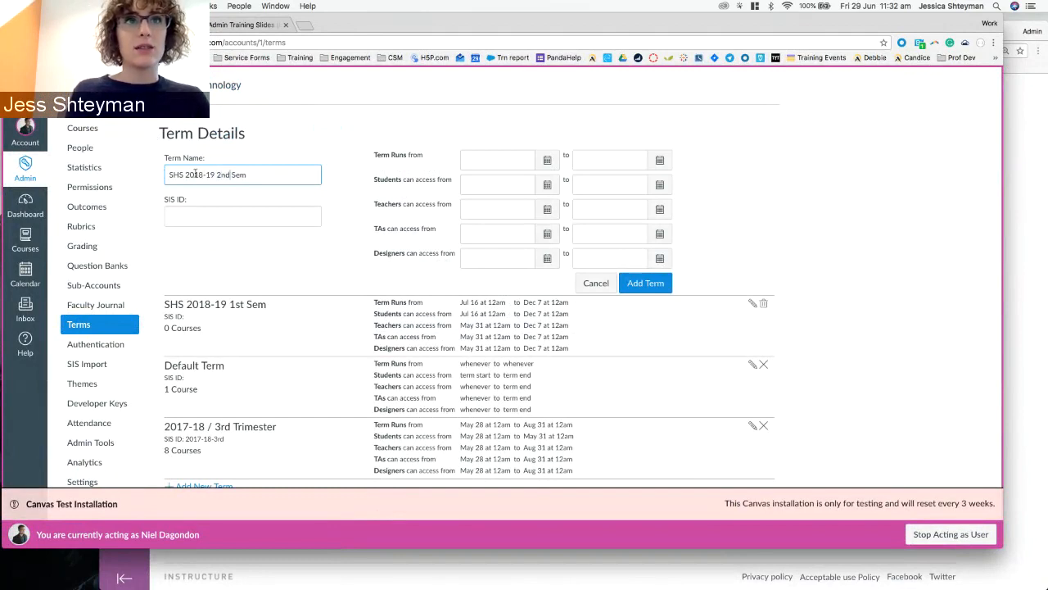
pyautogui.click(248, 209)
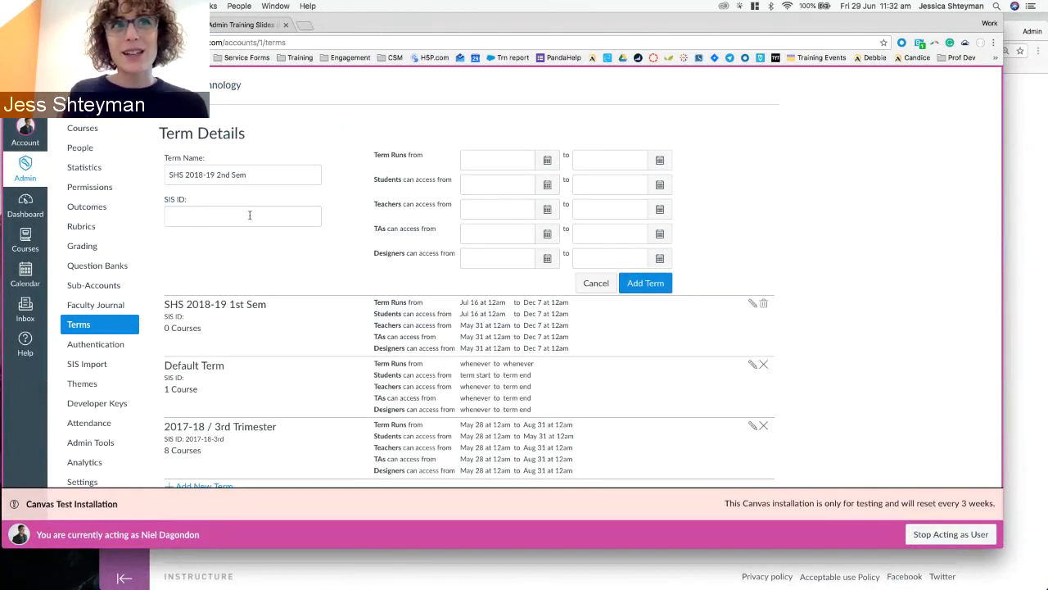
# Enter SHS-201819-S2 as the new term's SIS ID.
pyautogui.click(249, 215)
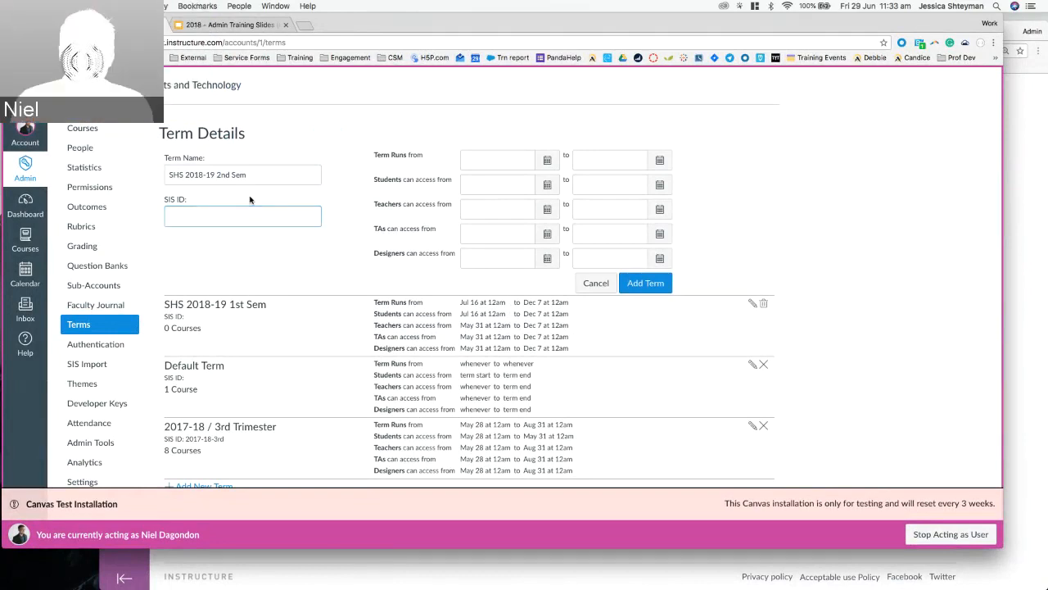
pyautogui.click(216, 220)
pyautogui.write('SHS')
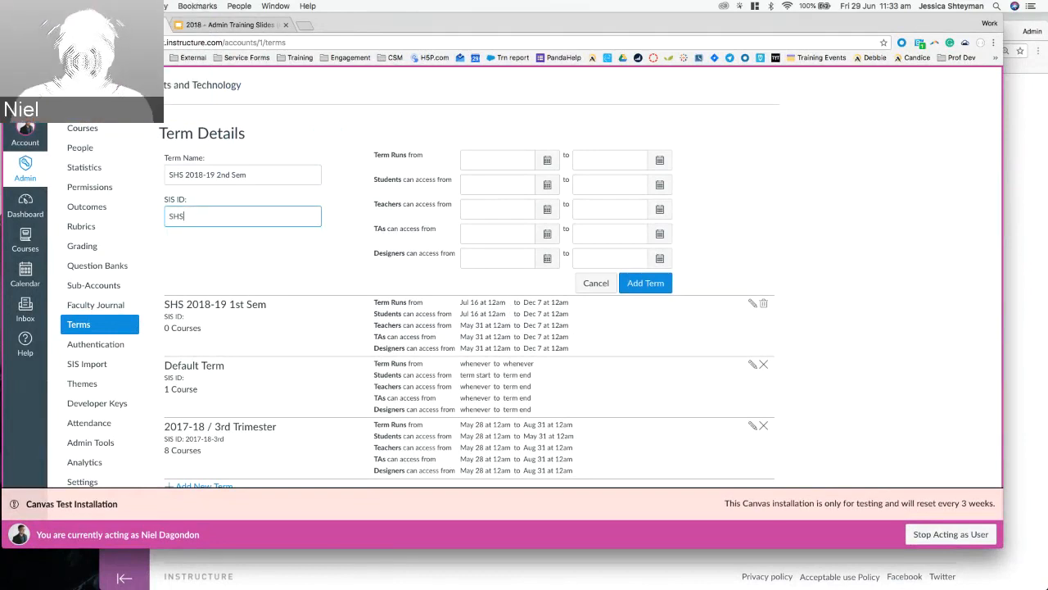
pyautogui.write('2018')
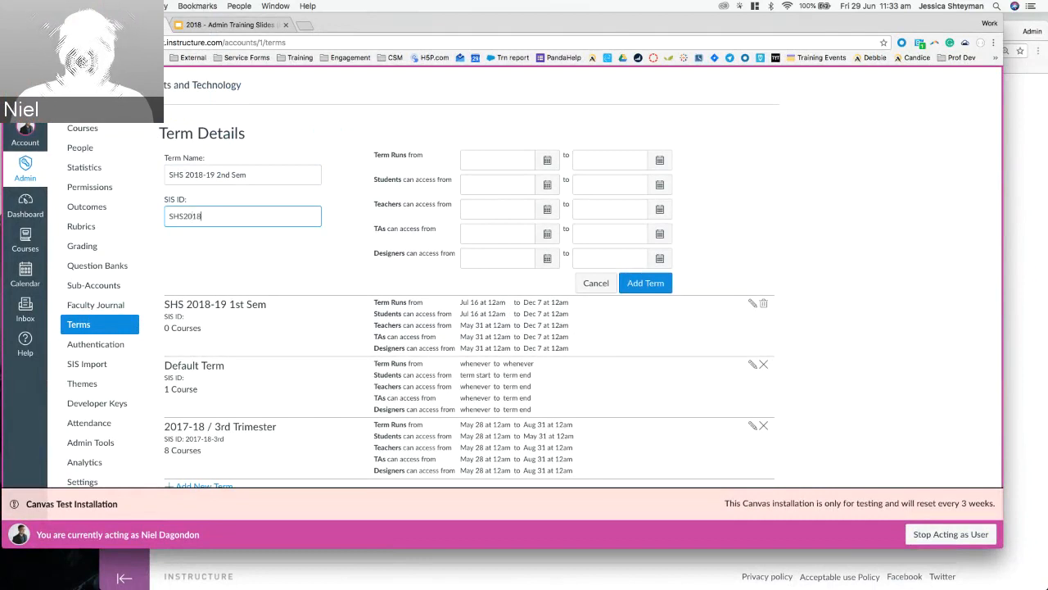
pyautogui.write('-19-')
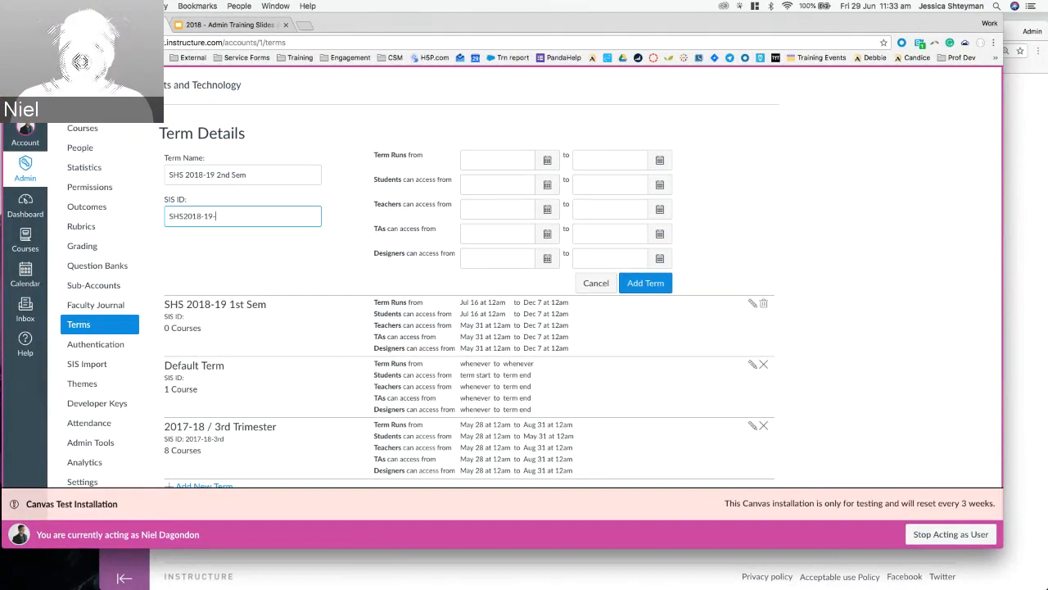
pyautogui.write('S2')
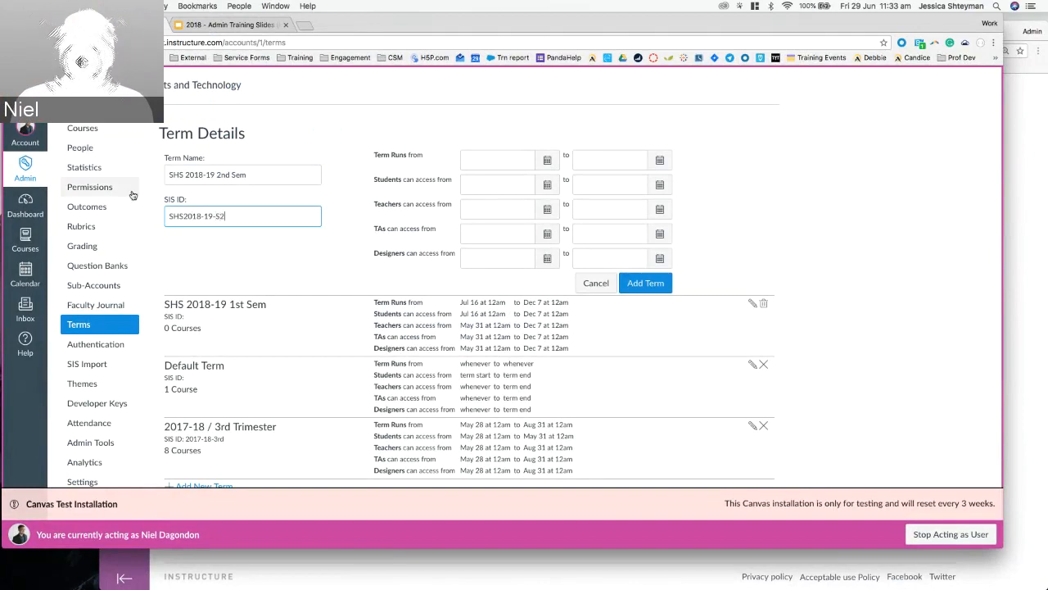
pyautogui.click(182, 216)
pyautogui.write('-')
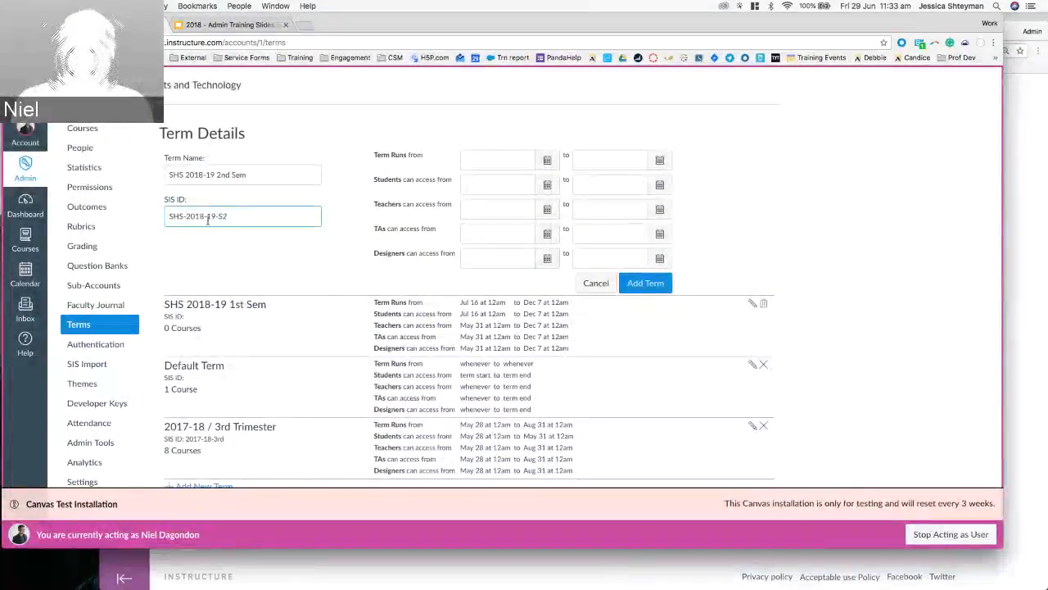
pyautogui.click(209, 216)
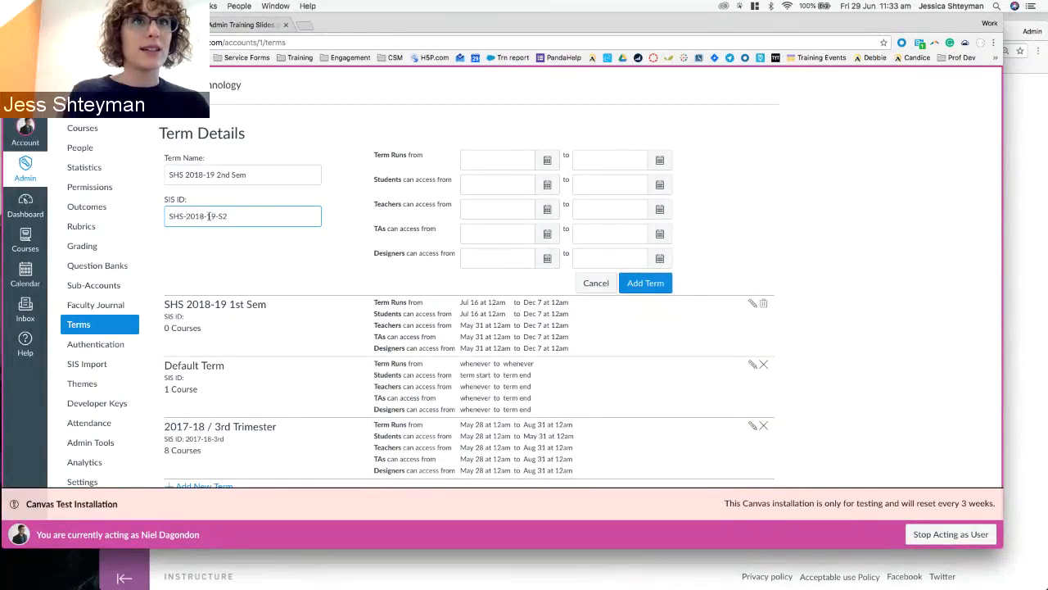
pyautogui.press('BackSpace')
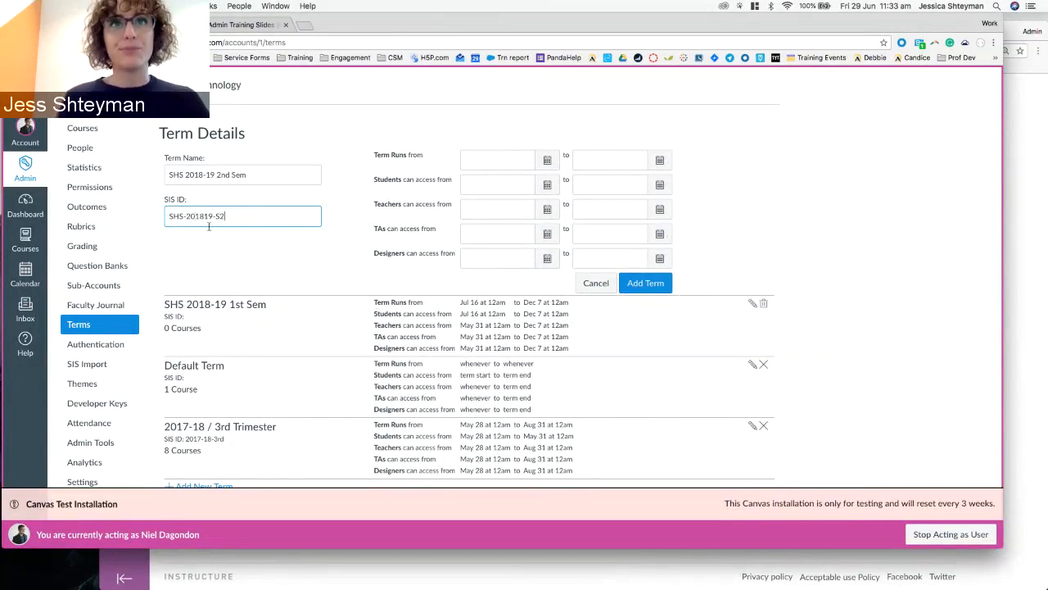
# Set the term start date to Jul 1, 2018 using the calendar.
pyautogui.click(491, 159)
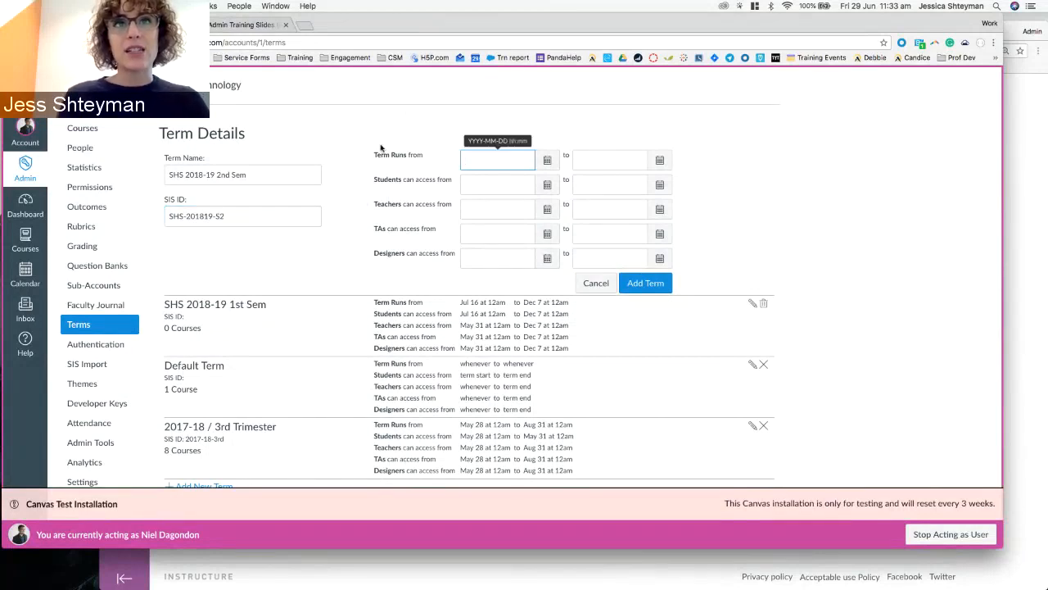
pyautogui.moveTo(373, 156); pyautogui.dragTo(425, 154)
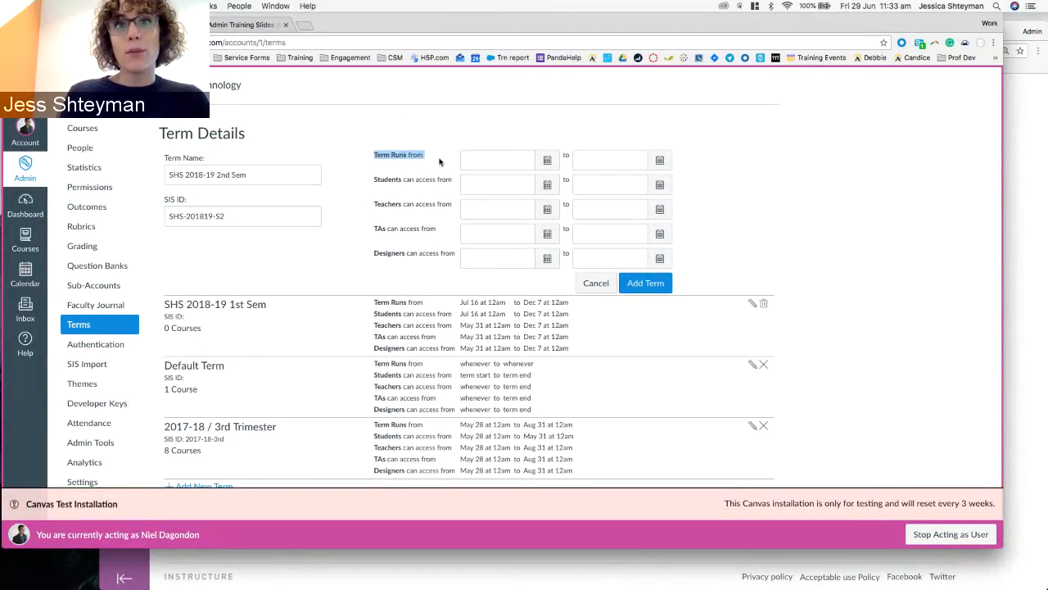
pyautogui.click(441, 160)
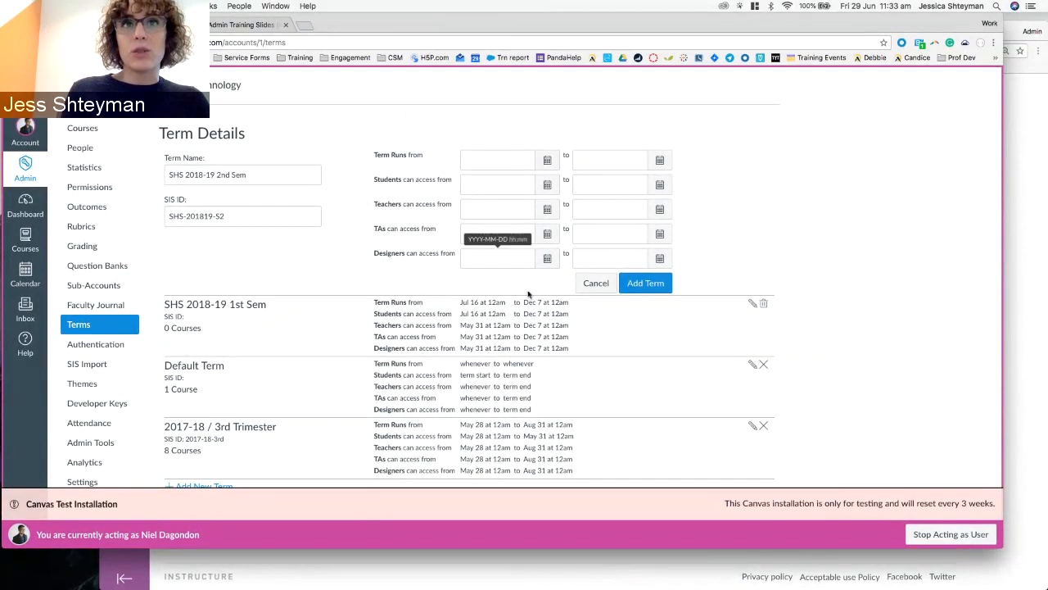
pyautogui.click(547, 160)
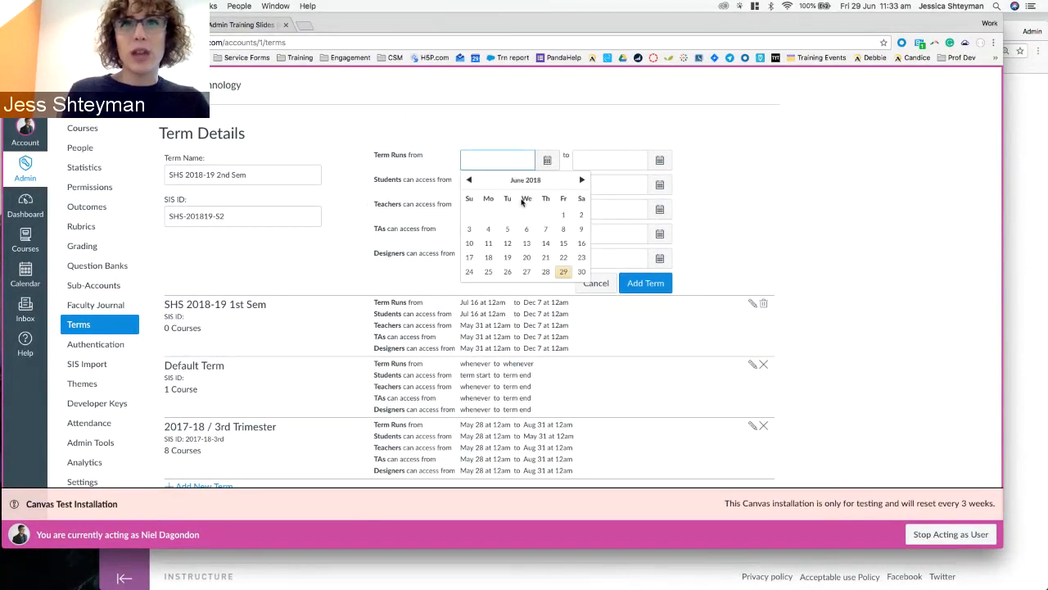
pyautogui.click(582, 180)
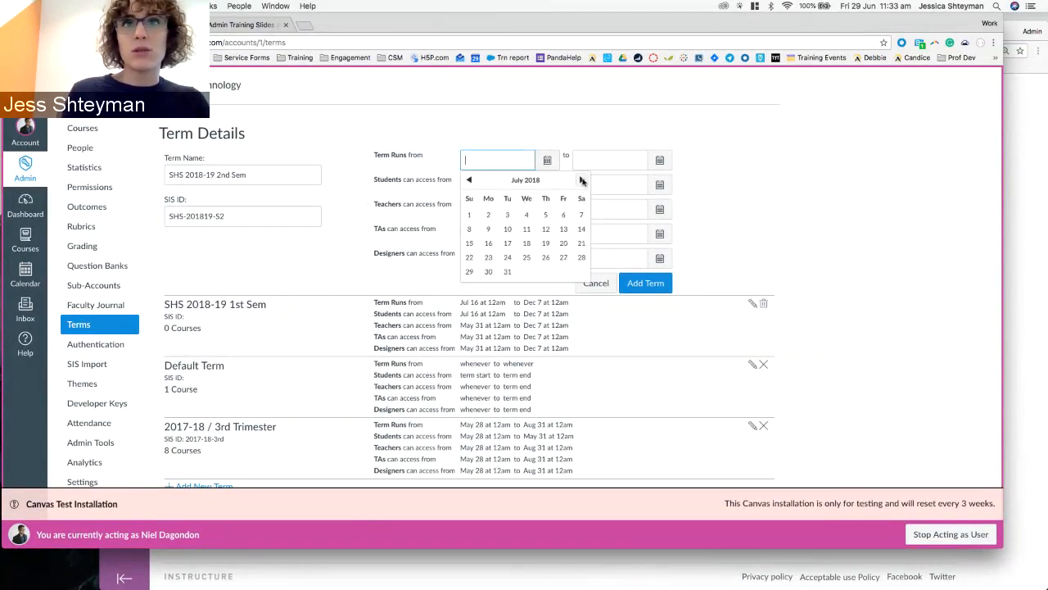
pyautogui.click(469, 215)
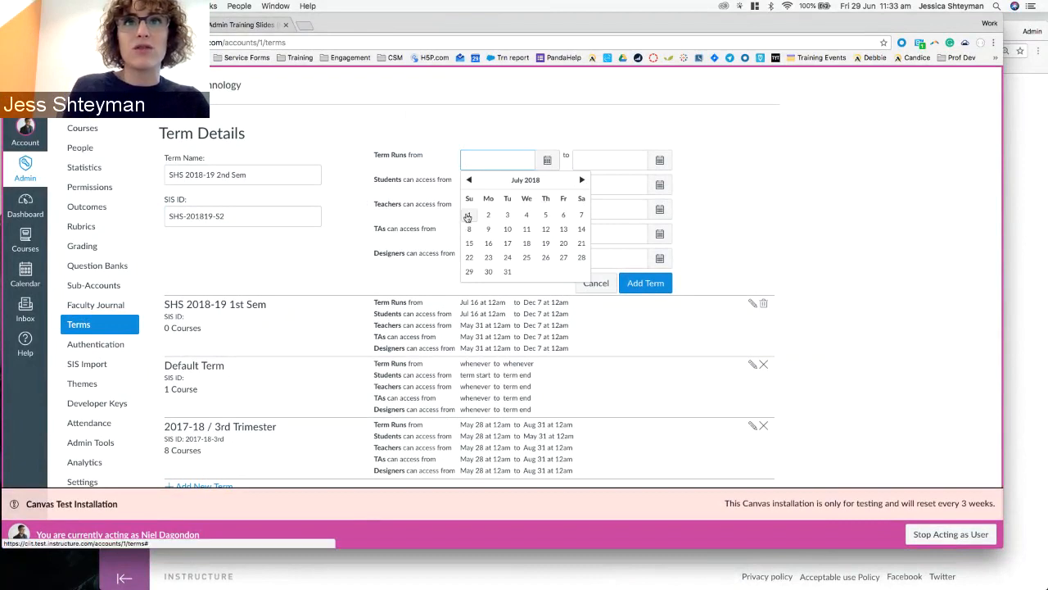
# Set the term end date to 1 Feb 2019 and add the term.
pyautogui.click(611, 155)
pyautogui.write('31')
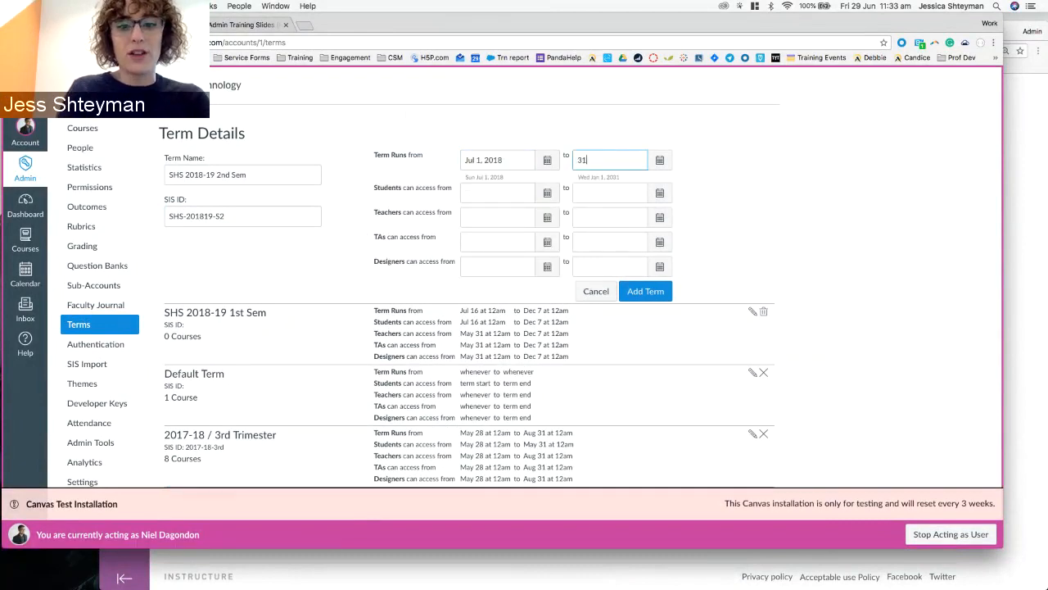
pyautogui.write(' De')
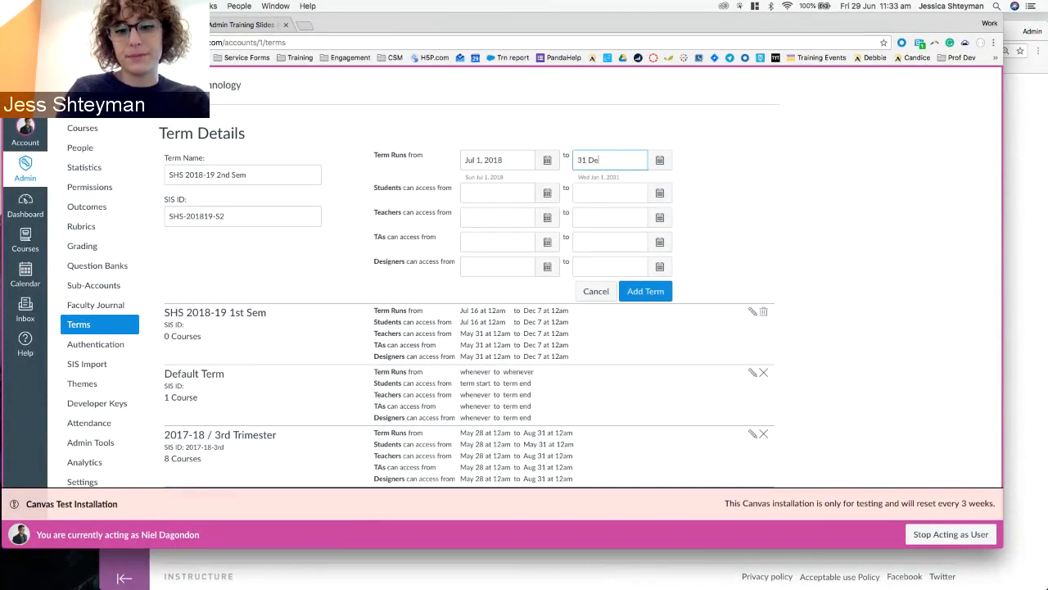
pyautogui.write('c 2018')
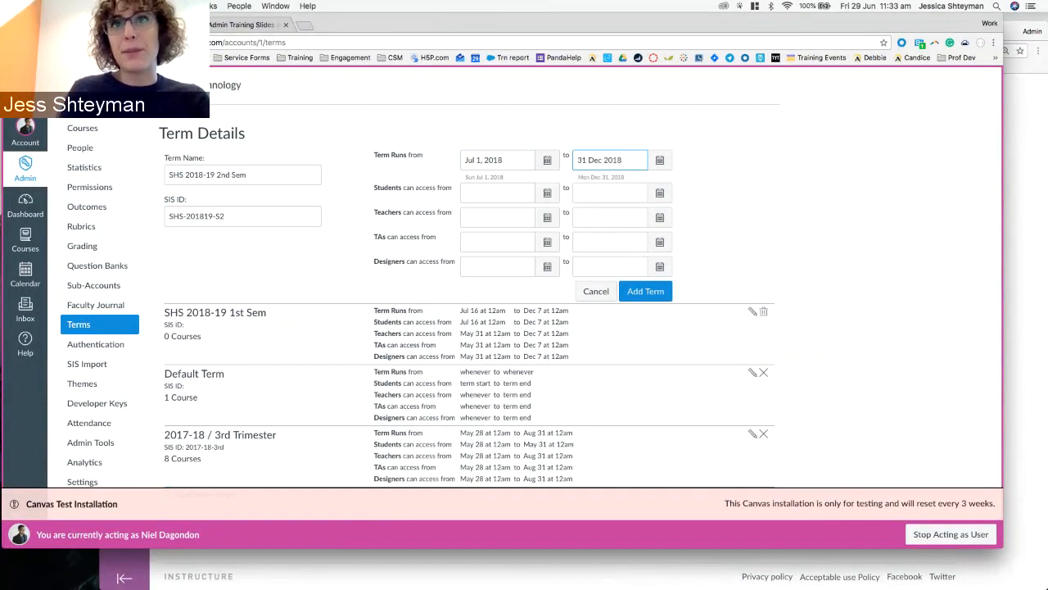
pyautogui.click(709, 213)
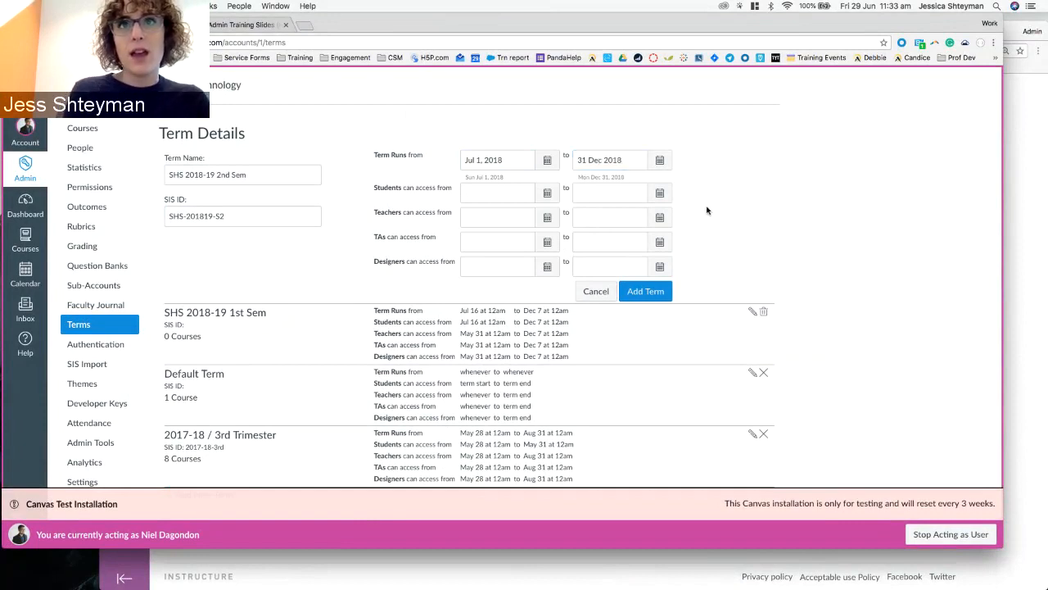
pyautogui.click(583, 160)
pyautogui.press('BackSpace')
pyautogui.doubleClick(589, 159)
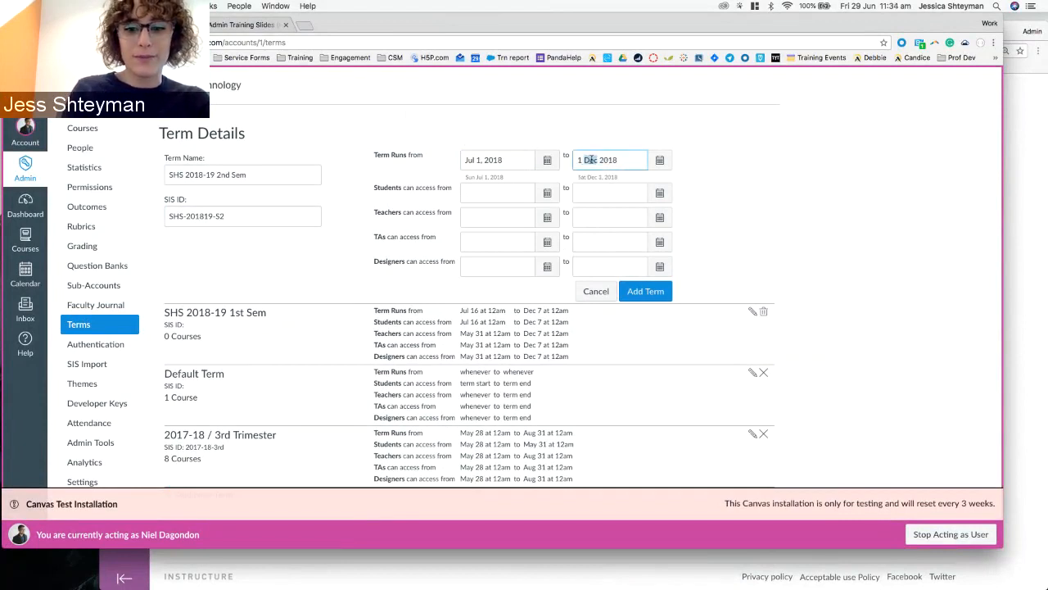
pyautogui.write('Feb')
pyautogui.press('BackSpace')
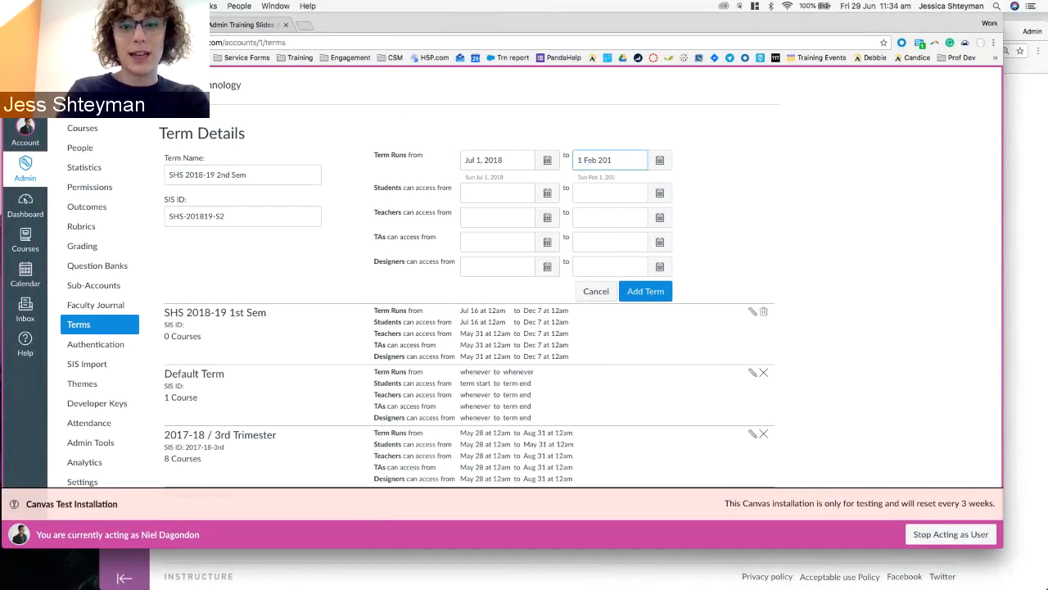
pyautogui.write('9')
pyautogui.click(605, 255)
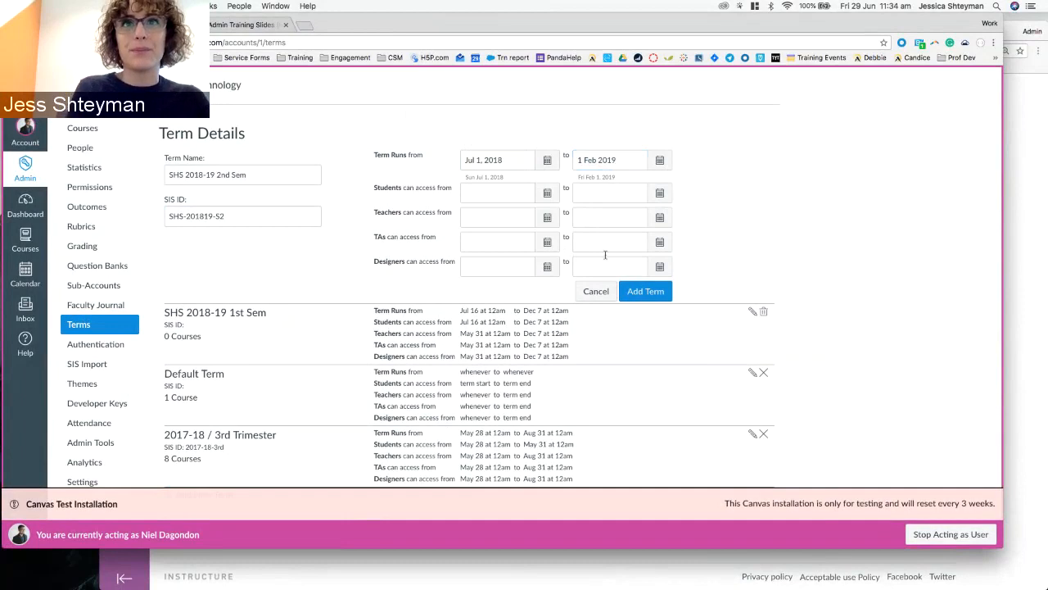
pyautogui.click(635, 296)
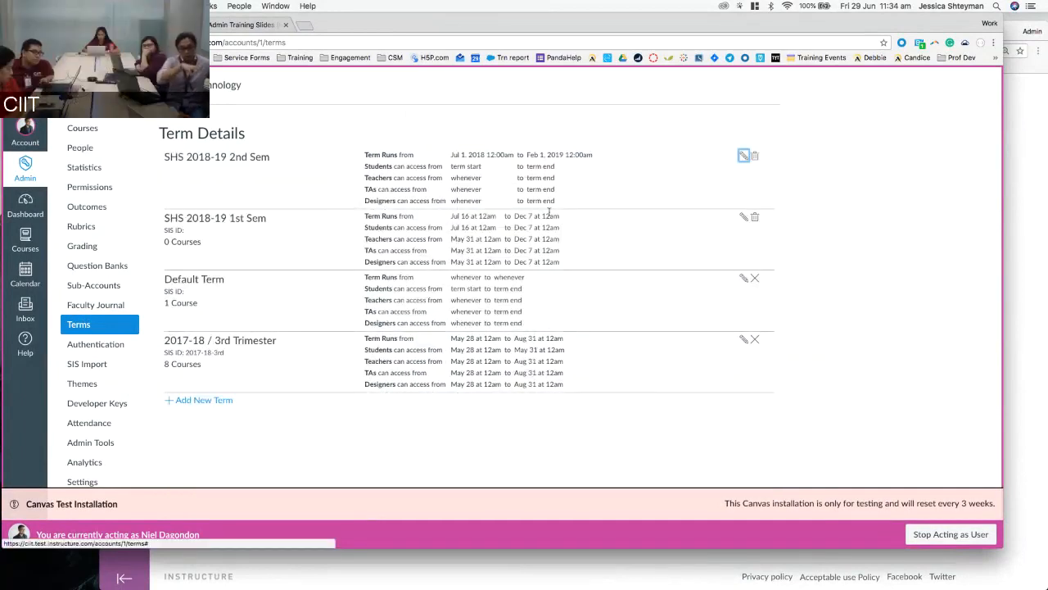
# Point out the new term's access dates, then edit the SHS 2018-19 2nd Sem term.
pyautogui.moveTo(453, 168); pyautogui.dragTo(558, 168)
pyautogui.click(464, 171)
pyautogui.click(556, 170)
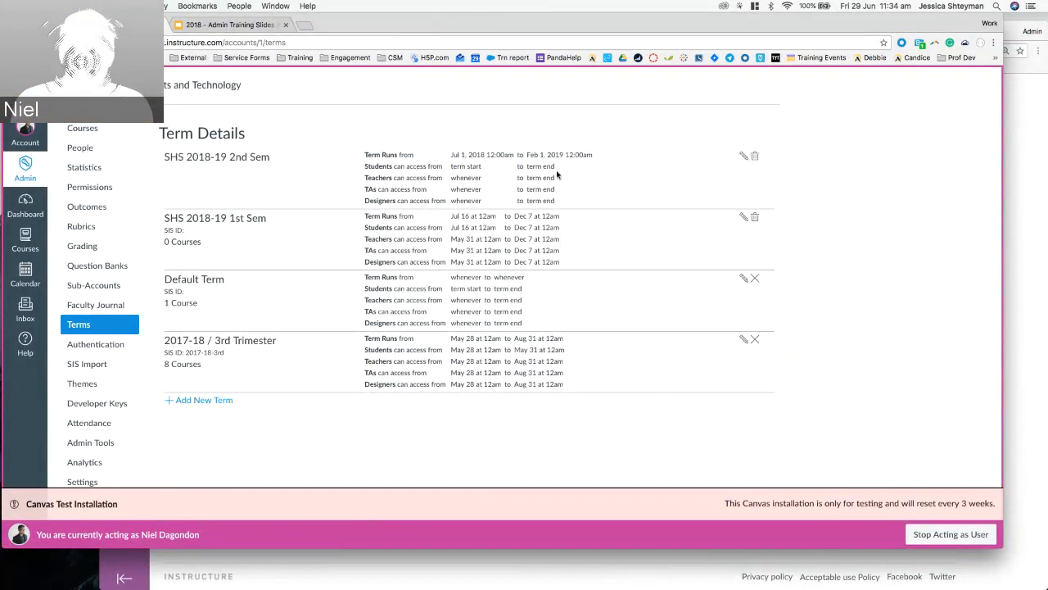
pyautogui.click(743, 155)
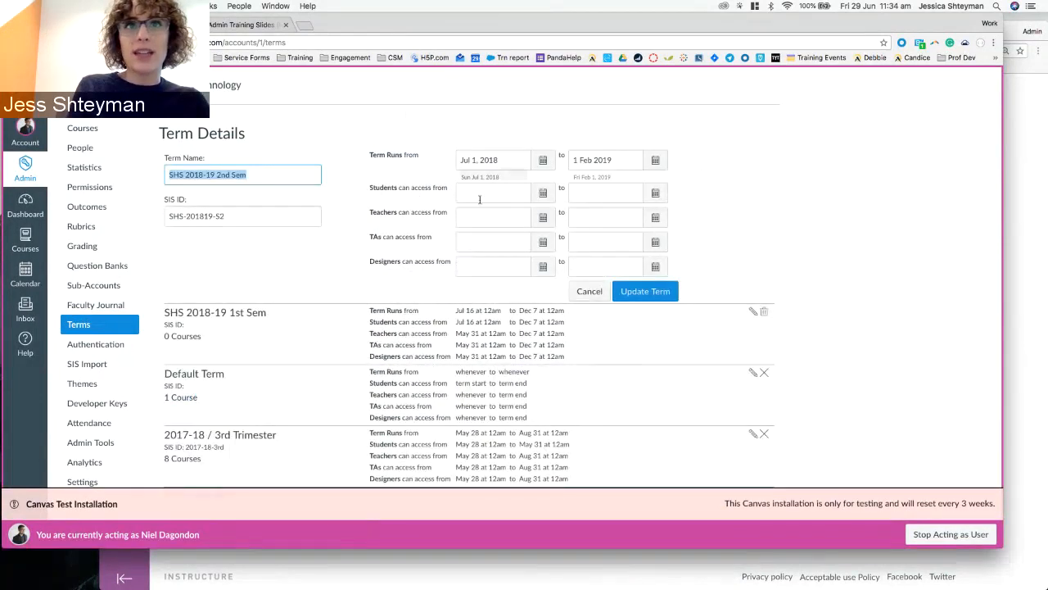
# Set the students' access start date to Aug 1, 2018.
pyautogui.click(544, 192)
pyautogui.click(575, 212)
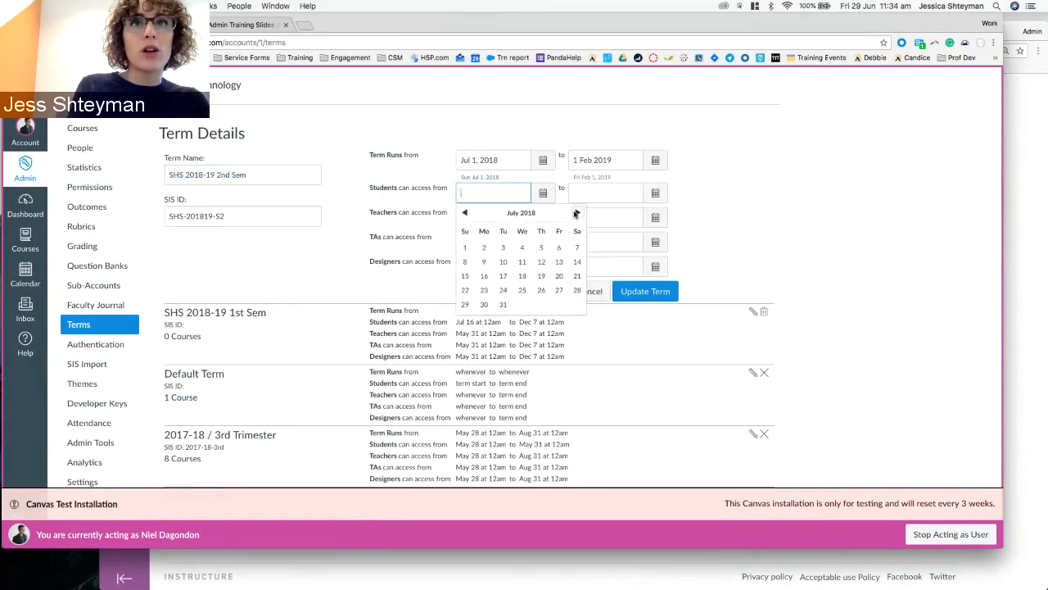
pyautogui.click(576, 213)
pyautogui.click(522, 248)
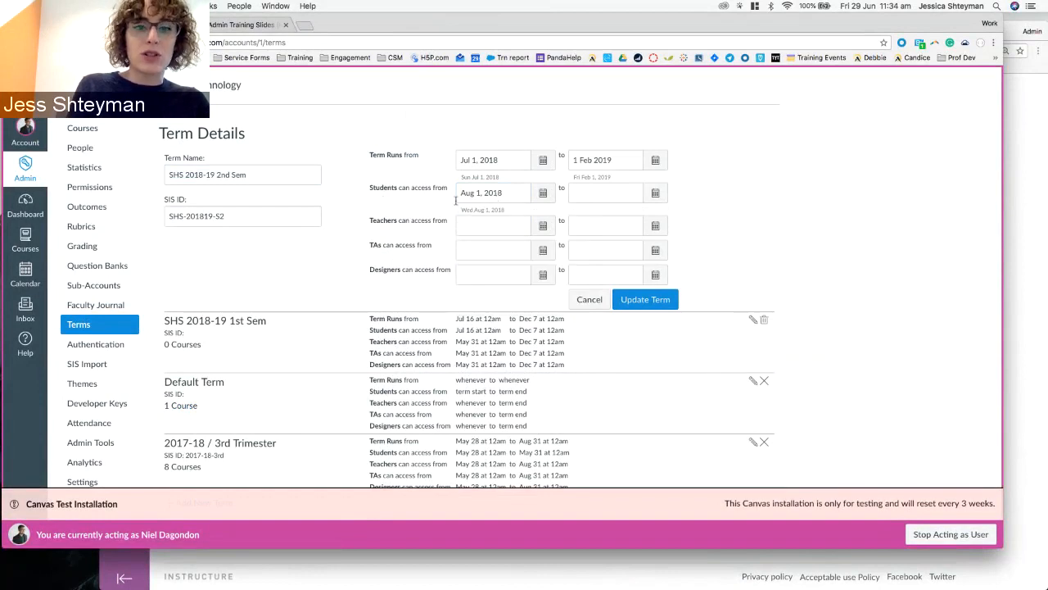
# Set the students' access end date to Jan 1, 2019 and update the term.
pyautogui.click(597, 194)
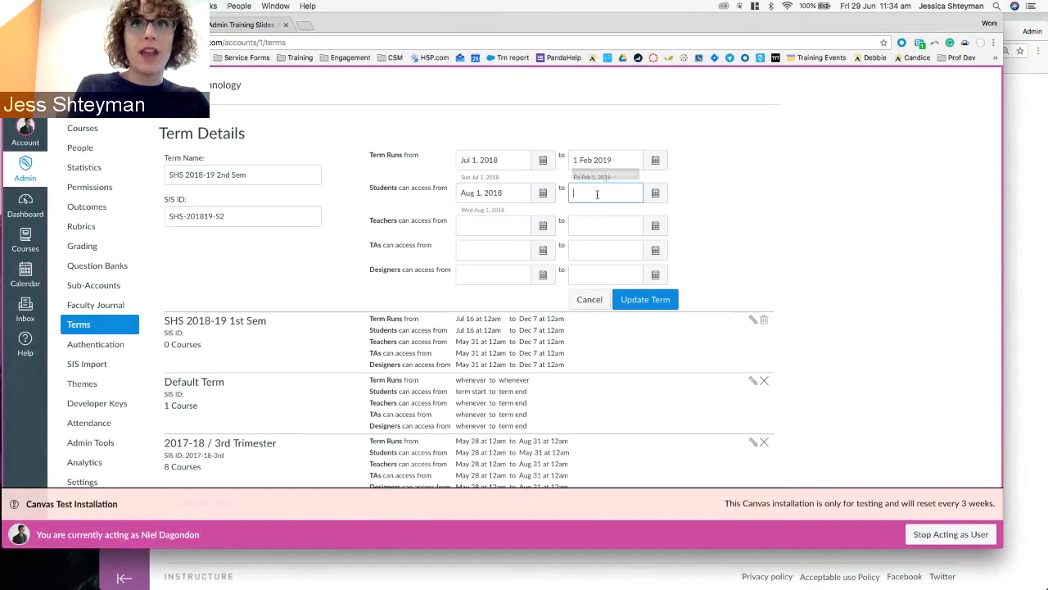
pyautogui.click(656, 194)
pyautogui.click(691, 213)
pyautogui.click(690, 213)
pyautogui.click(690, 213)
pyautogui.click(690, 213)
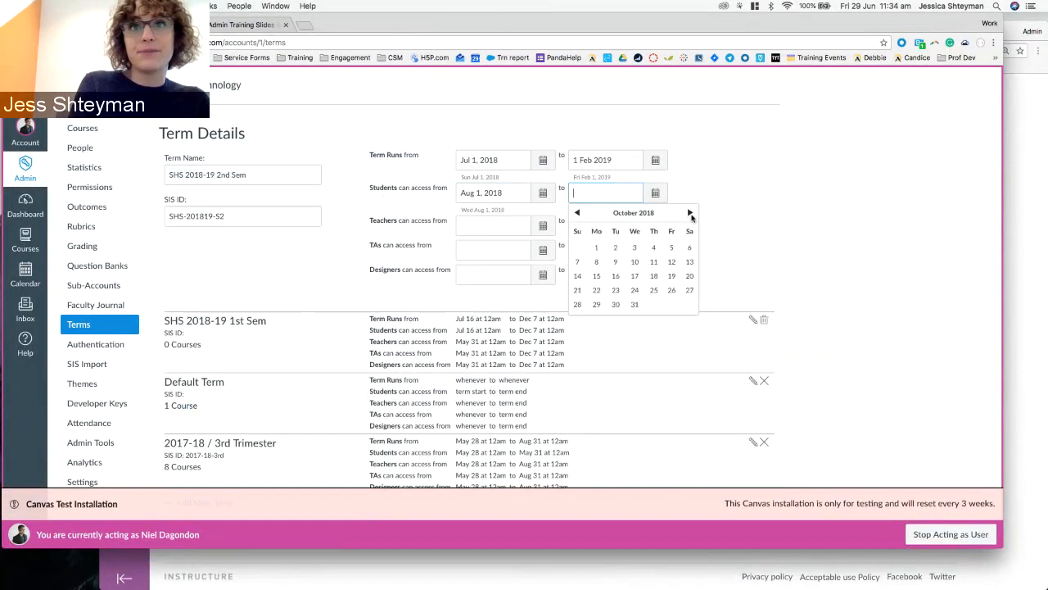
pyautogui.click(690, 212)
pyautogui.click(691, 213)
pyautogui.click(691, 213)
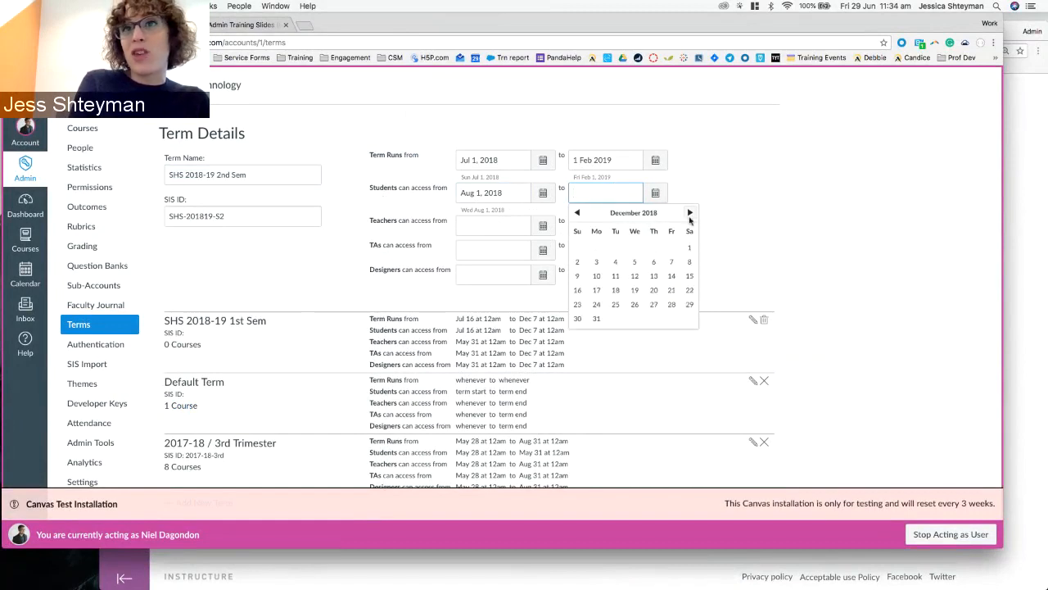
pyautogui.click(615, 248)
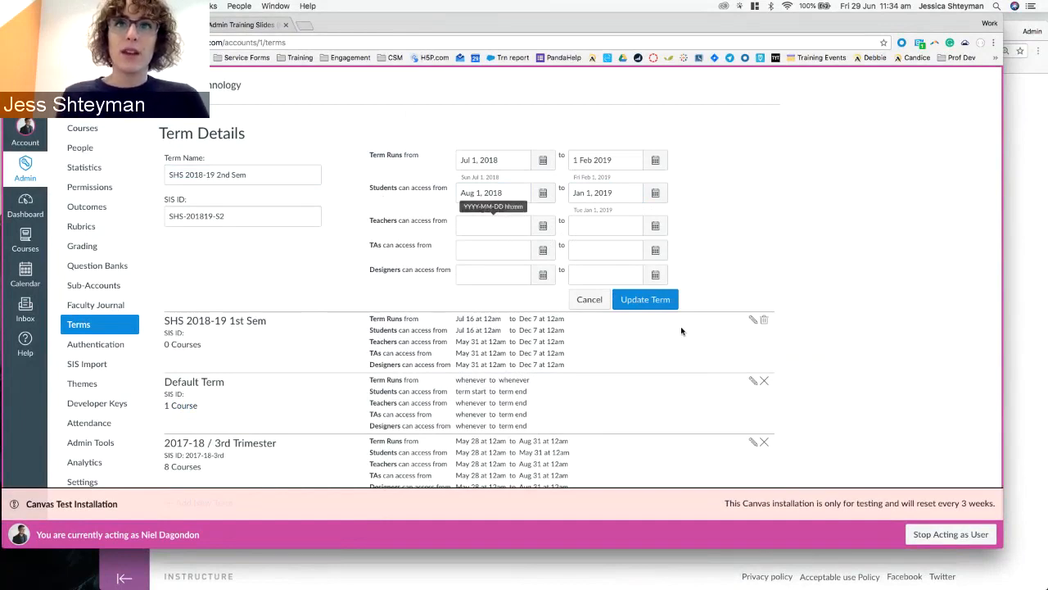
pyautogui.click(492, 225)
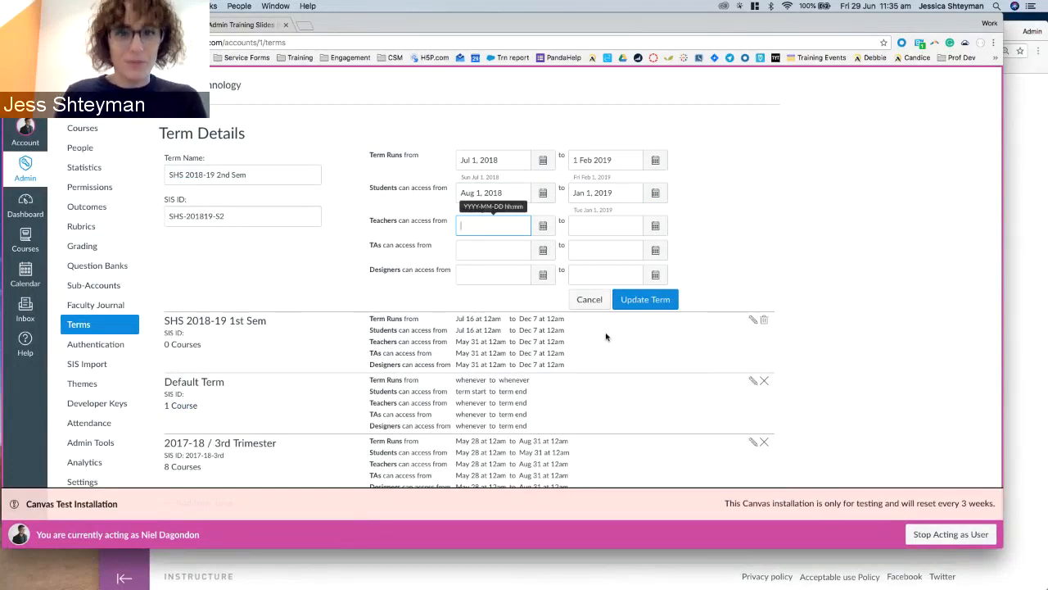
pyautogui.click(663, 304)
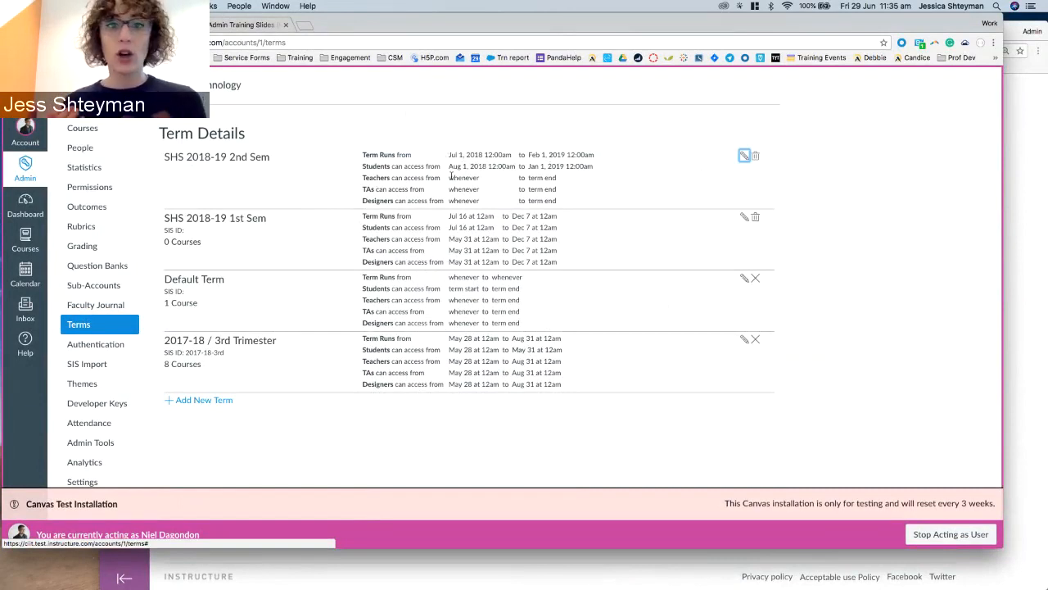
# Delete the SHS 2018-19 2nd Sem term and confirm the deletion.
pyautogui.moveTo(162, 161); pyautogui.dragTo(354, 167)
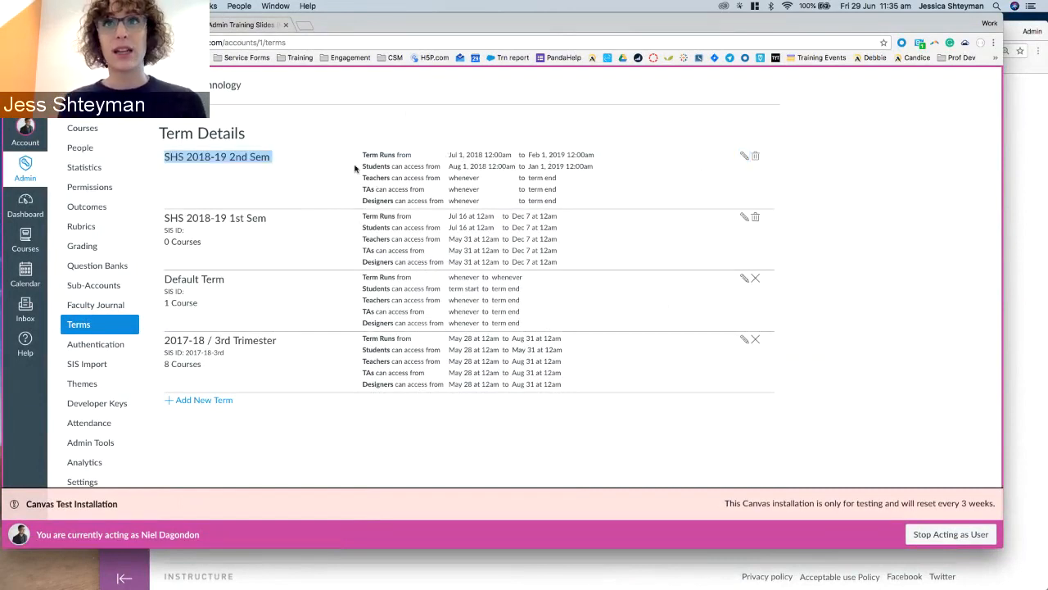
pyautogui.click(355, 168)
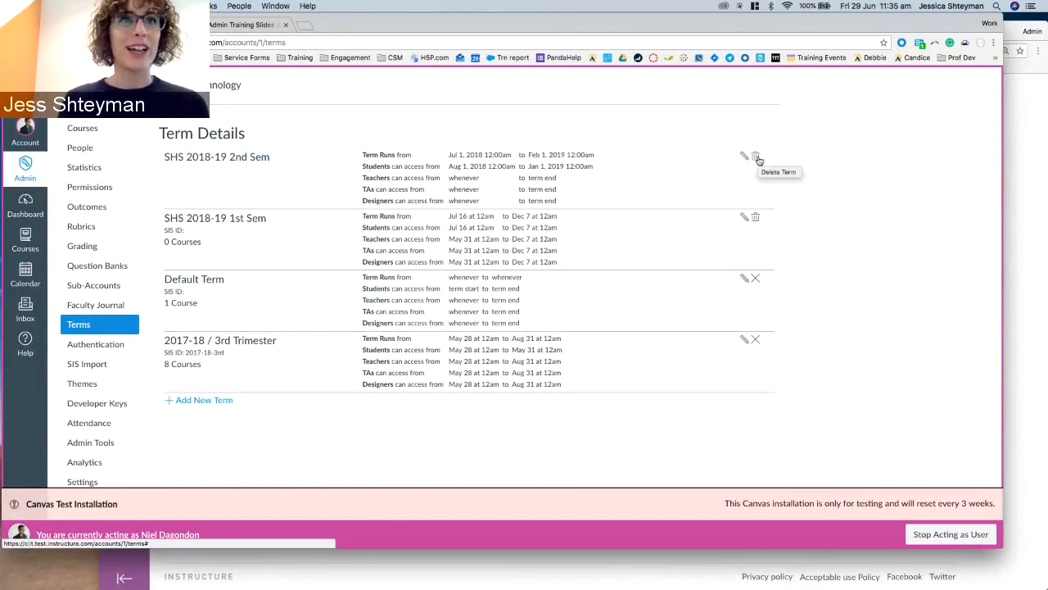
pyautogui.click(755, 157)
pyautogui.click(605, 121)
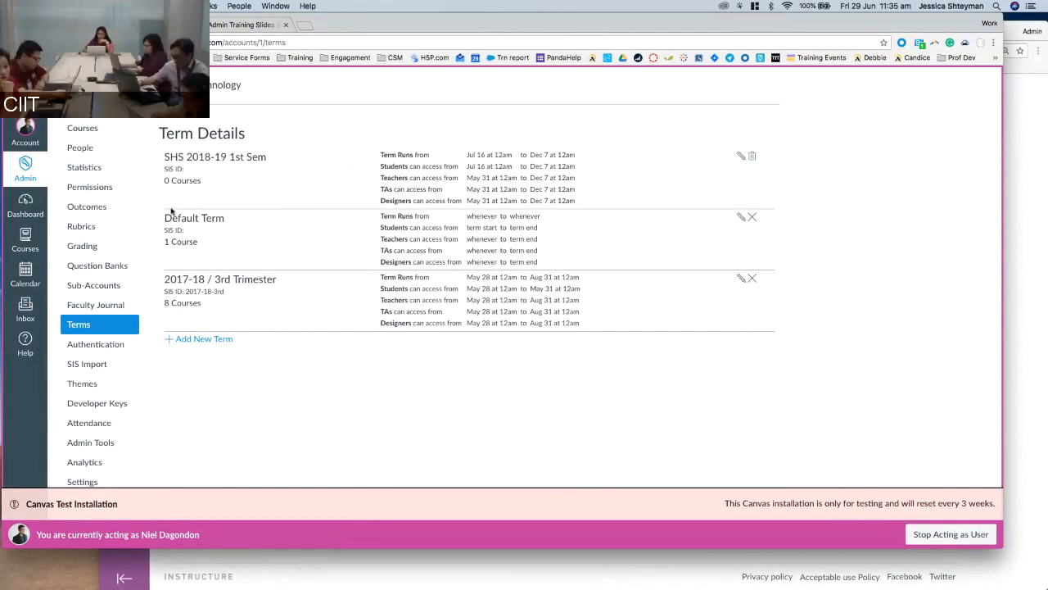
# Start a new course named Canvas Admin Training with reference code Canvas101.
pyautogui.click(108, 135)
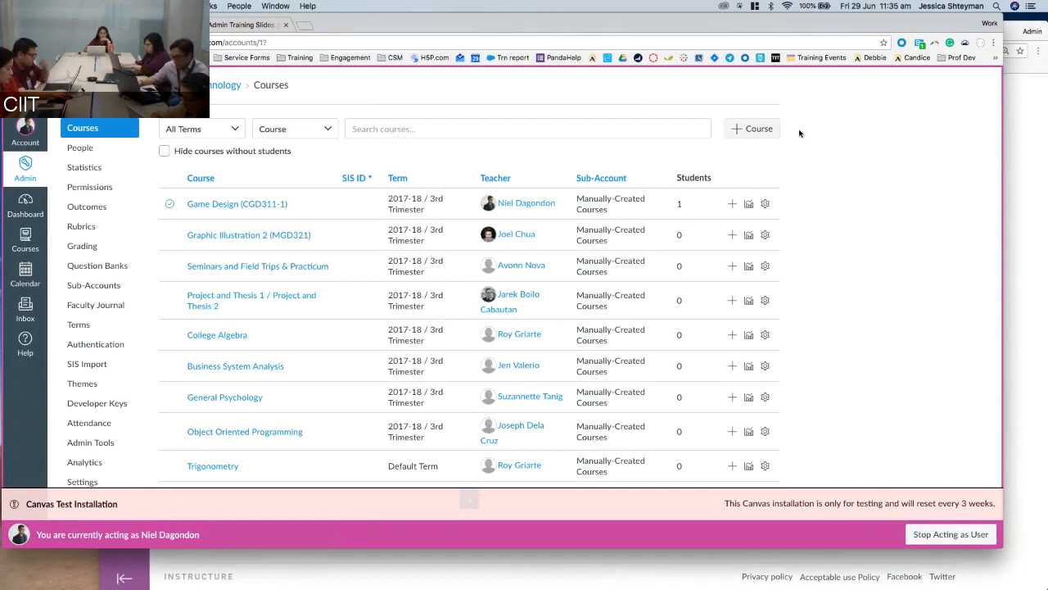
pyautogui.click(749, 128)
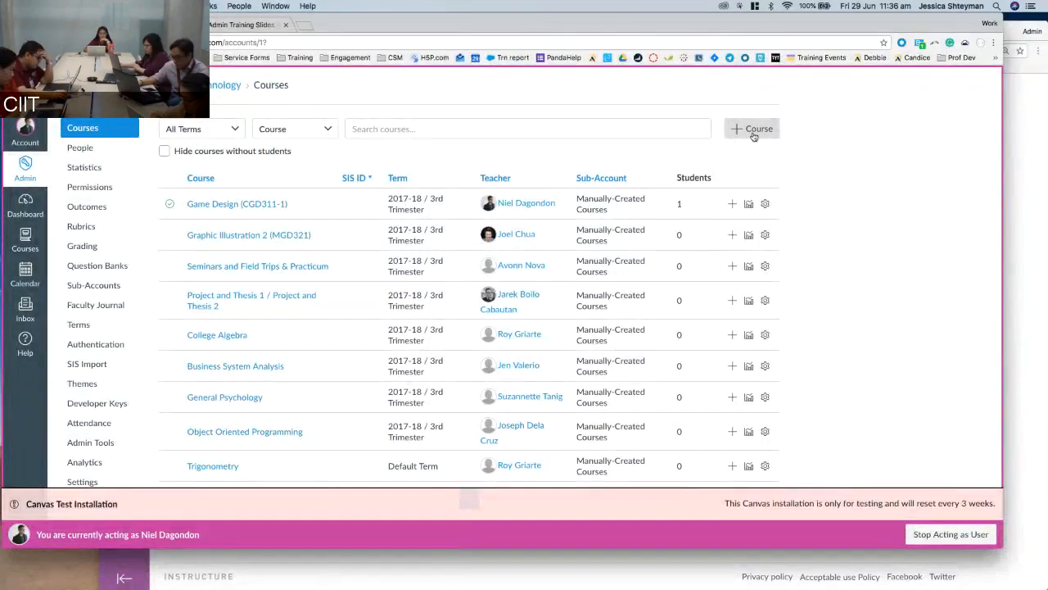
pyautogui.click(752, 129)
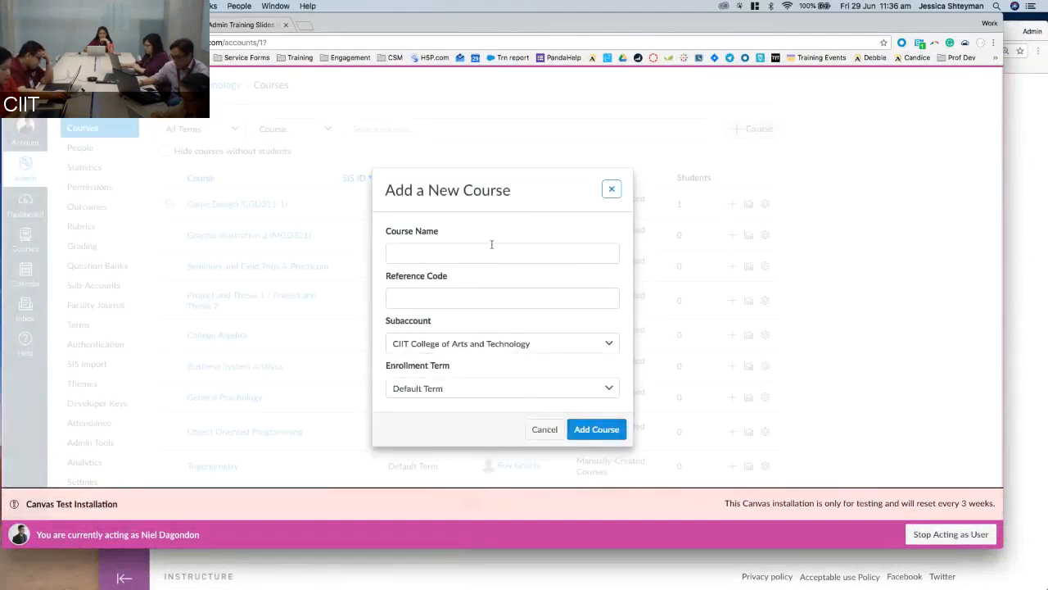
pyautogui.click(492, 246)
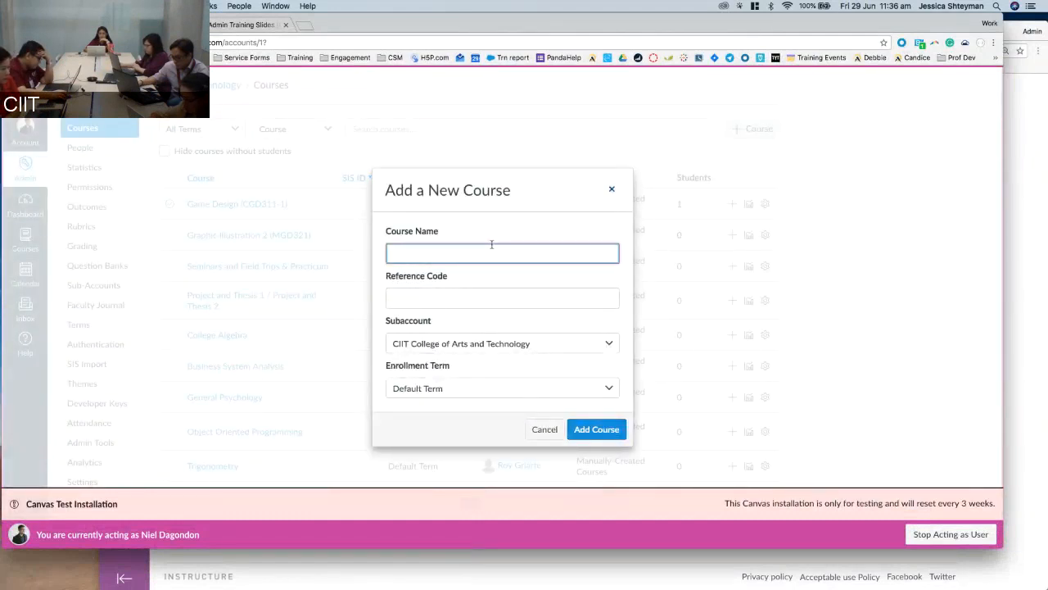
pyautogui.write('Admin ')
pyautogui.write('Canvas')
pyautogui.press('End')
pyautogui.write('Tra')
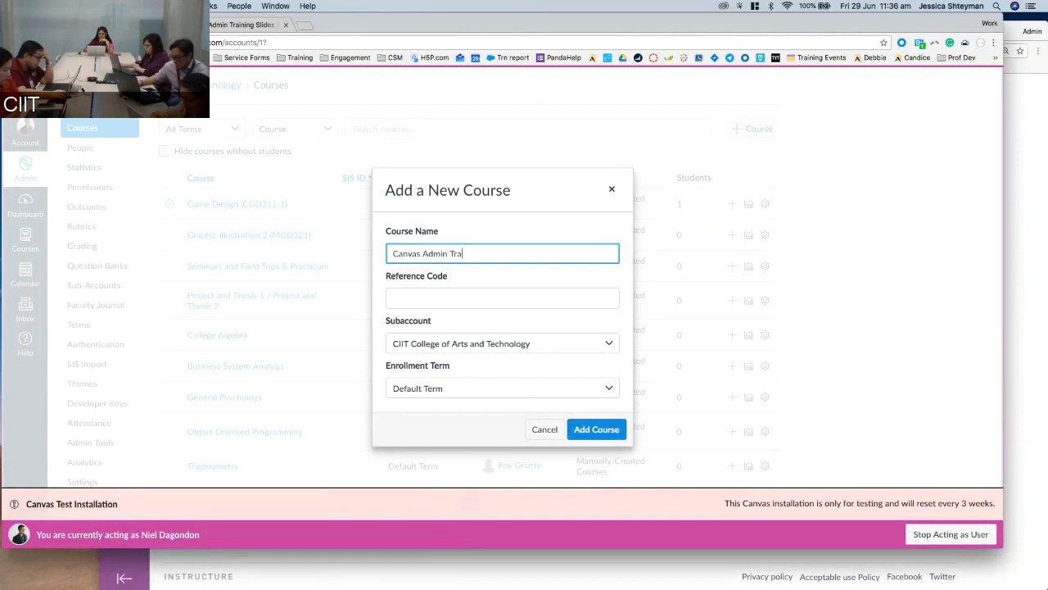
pyautogui.write('ining')
pyautogui.click(465, 316)
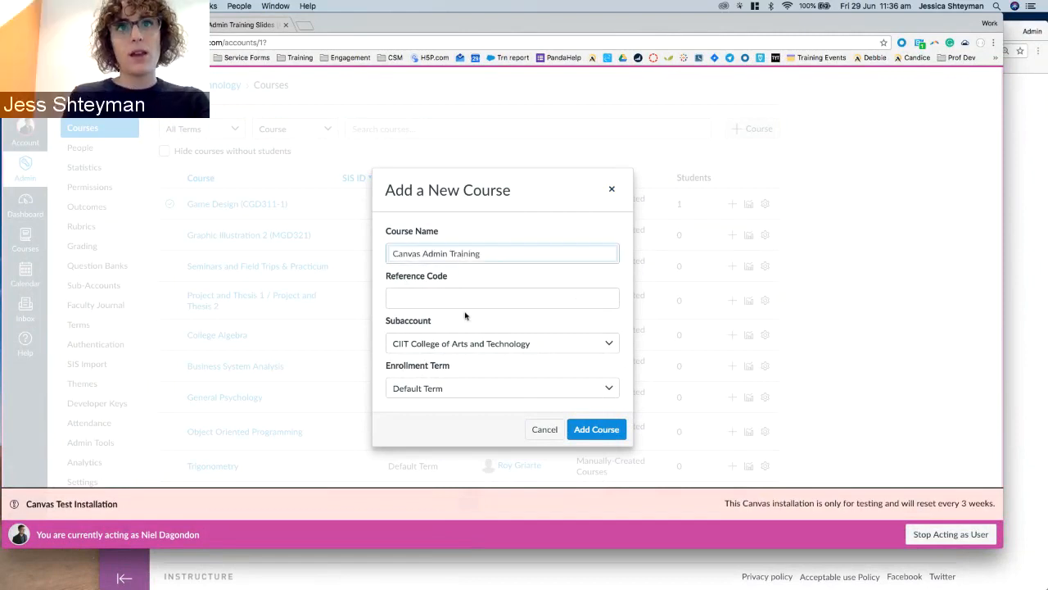
pyautogui.click(467, 298)
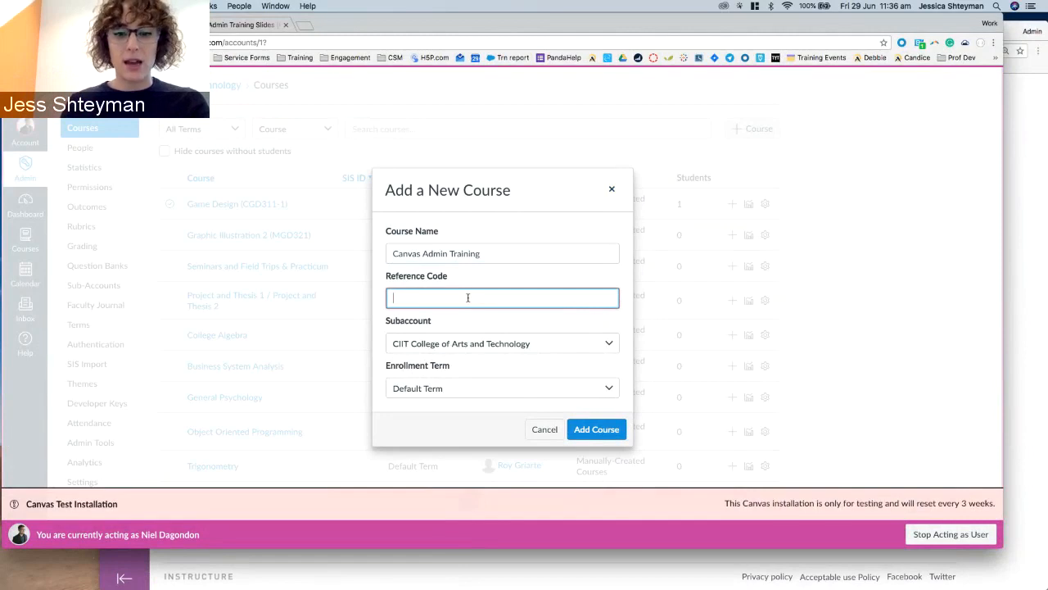
pyautogui.write('Canvas101')
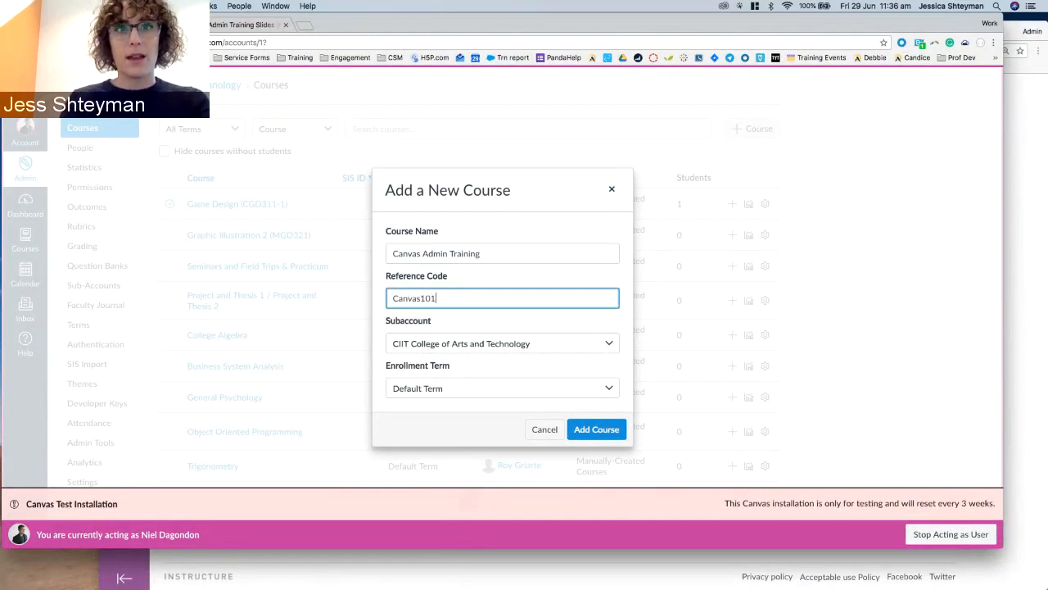
pyautogui.click(416, 317)
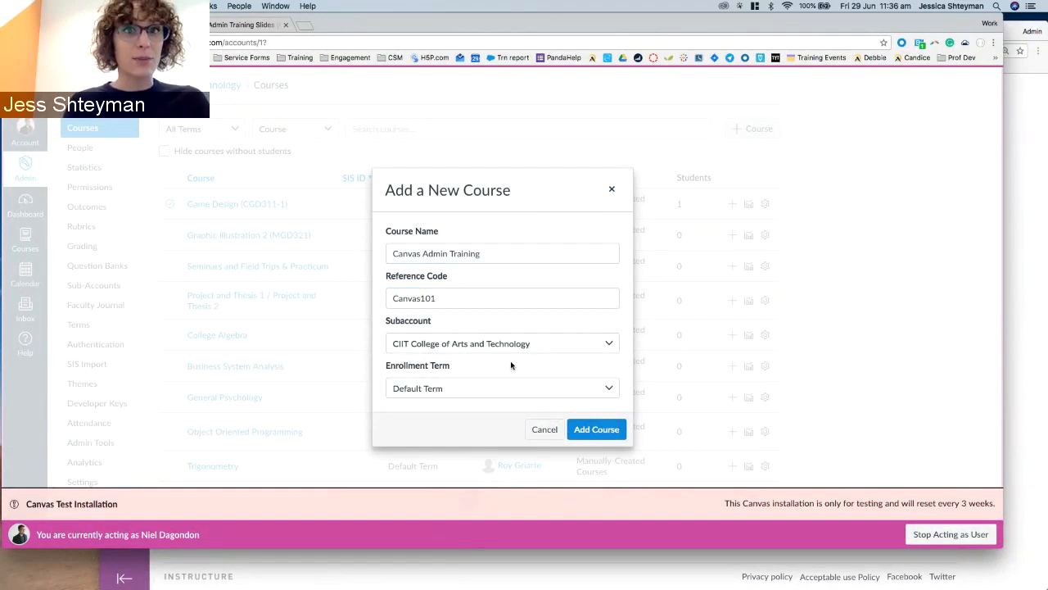
# Place the course in College of Arts and Technology, term 2017-18 / 3rd Trimester, and add it.
pyautogui.click(400, 342)
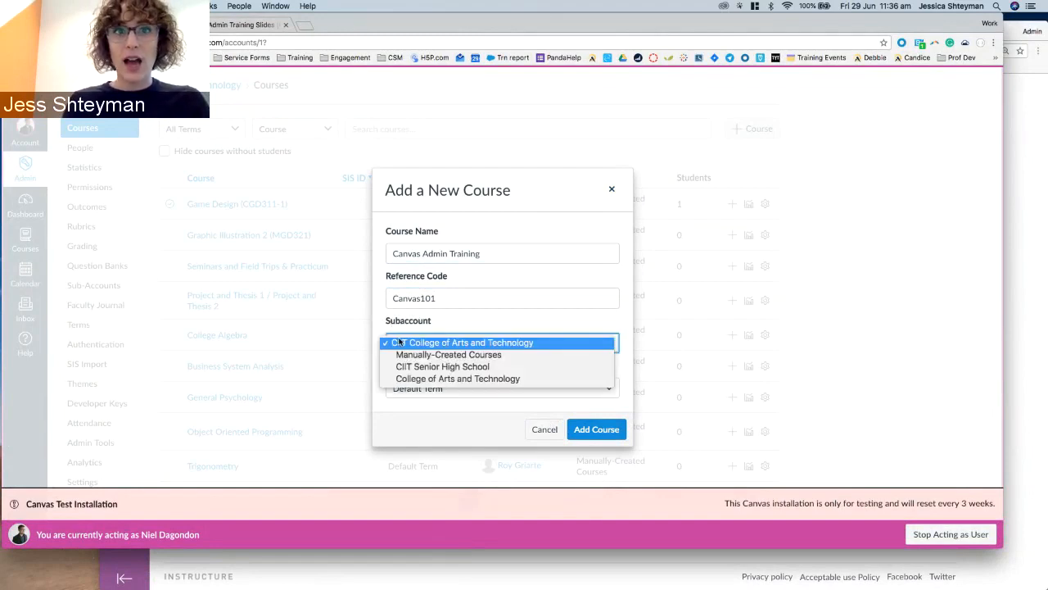
pyautogui.click(416, 380)
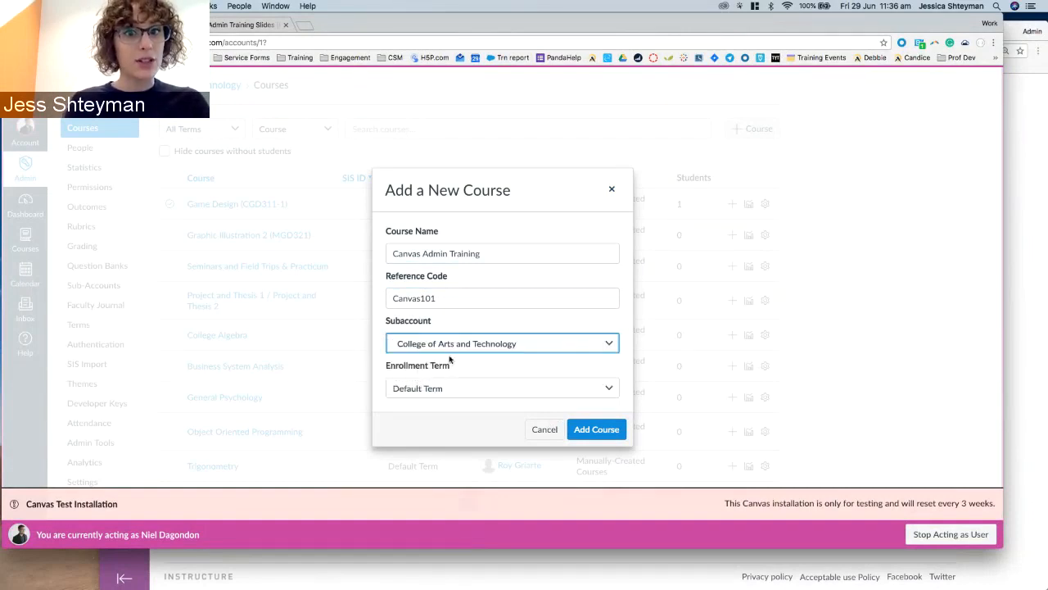
pyautogui.click(422, 389)
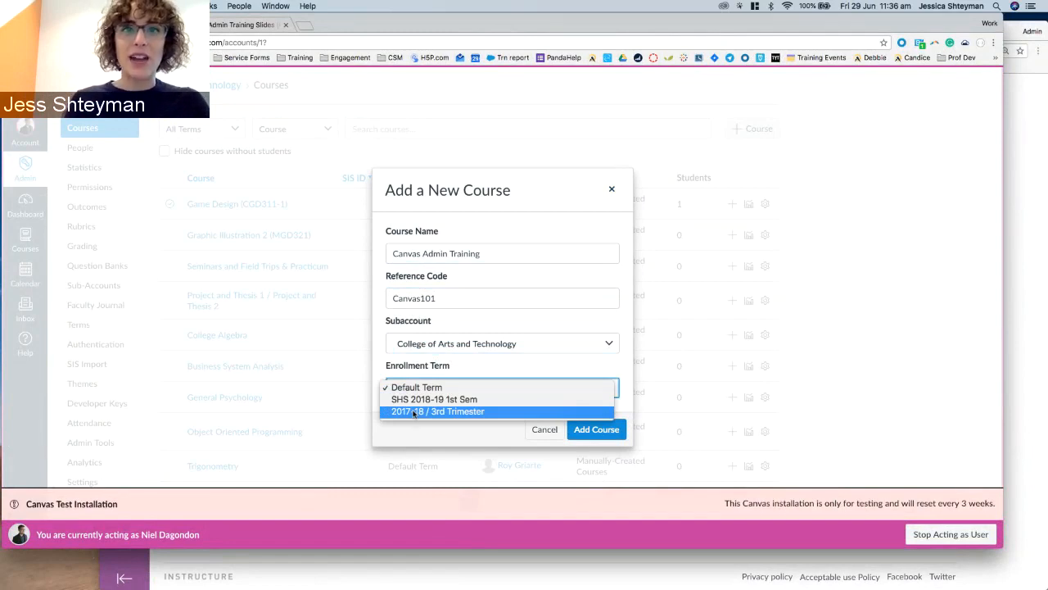
pyautogui.click(413, 412)
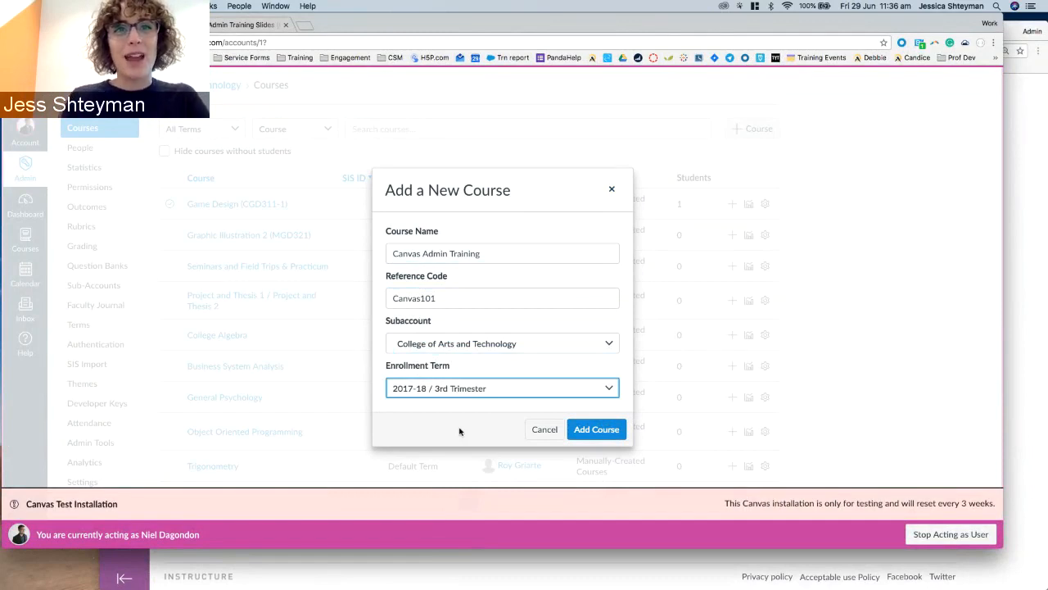
pyautogui.click(595, 434)
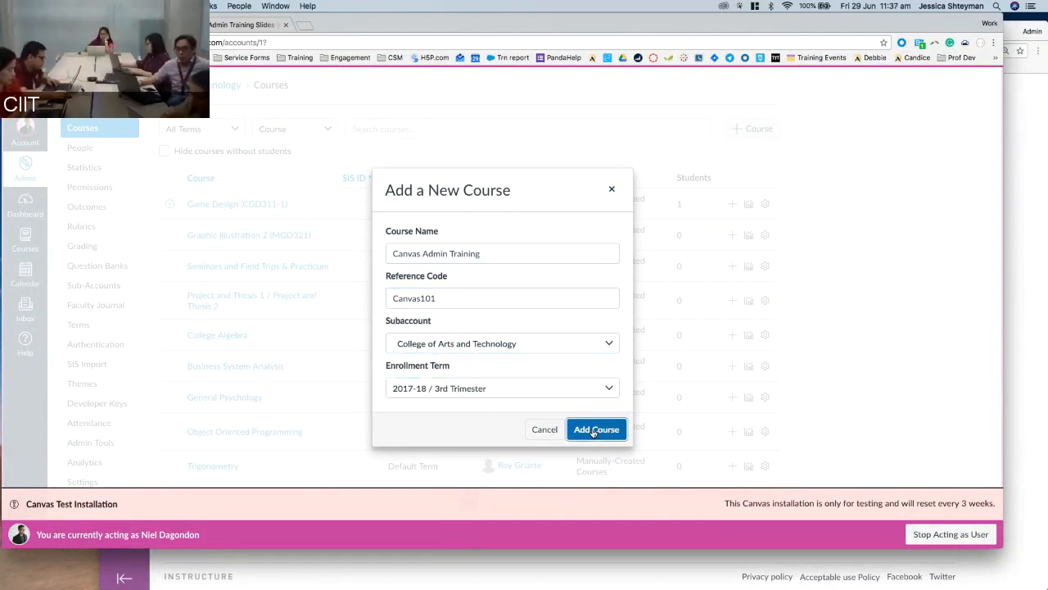
pyautogui.click(595, 430)
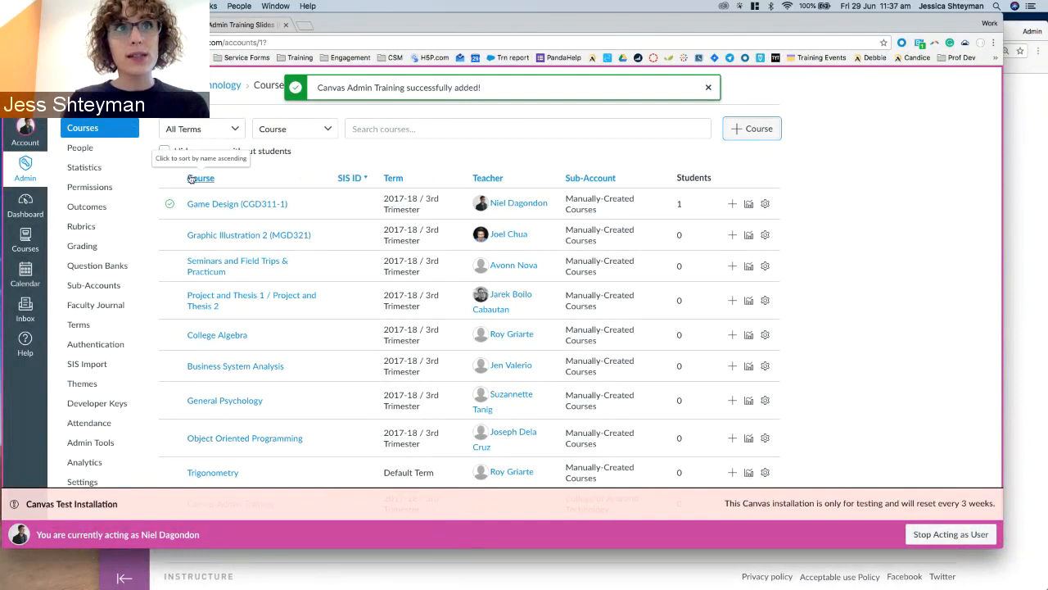
# Filter courses to 2017-18 / 3rd Trimester, search 'admin', and open Canvas Admin Training.
pyautogui.click(430, 127)
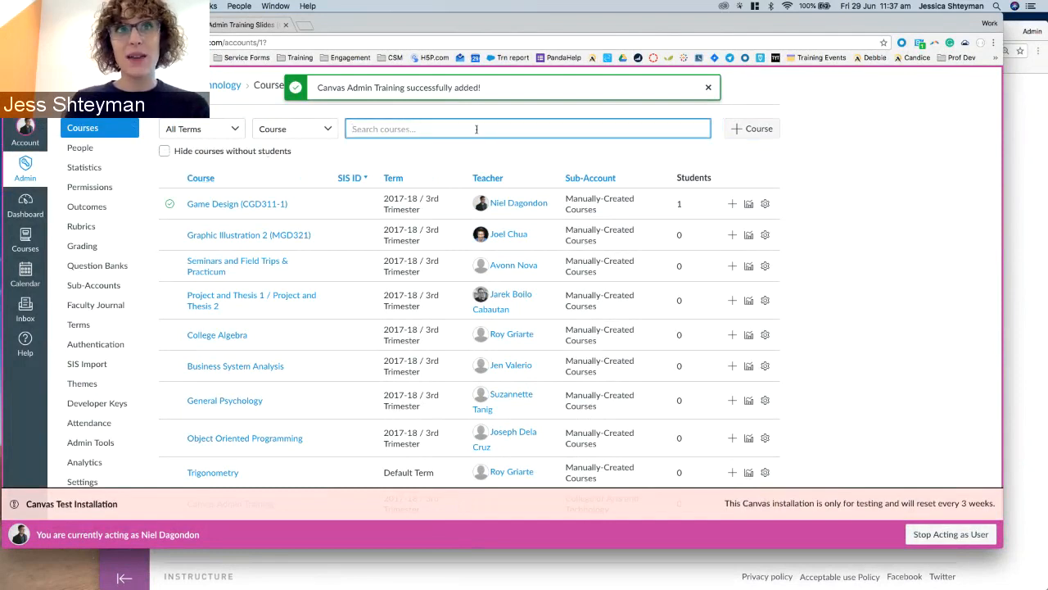
pyautogui.click(202, 128)
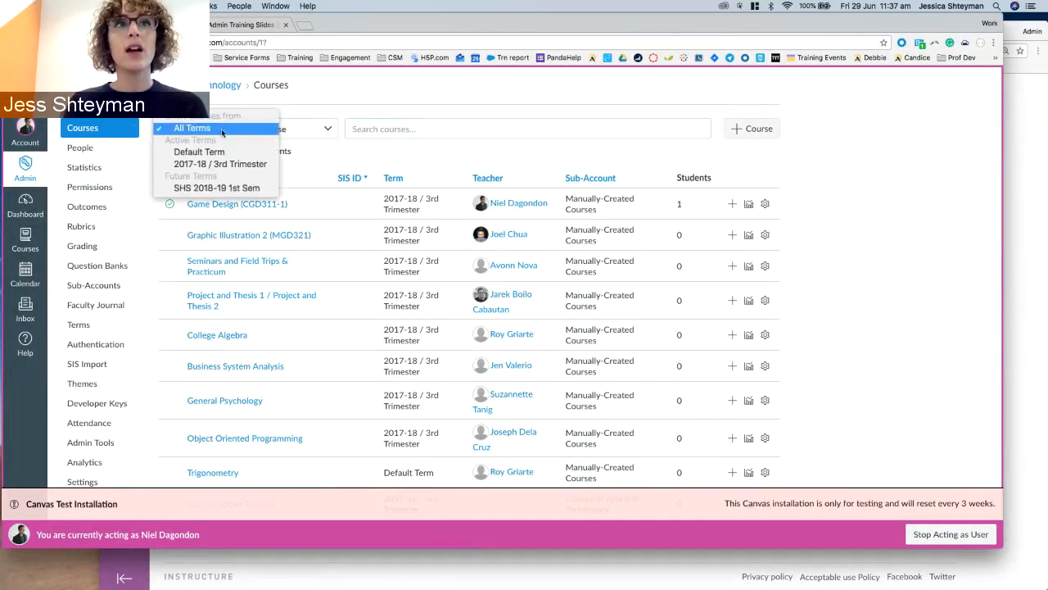
pyautogui.click(194, 164)
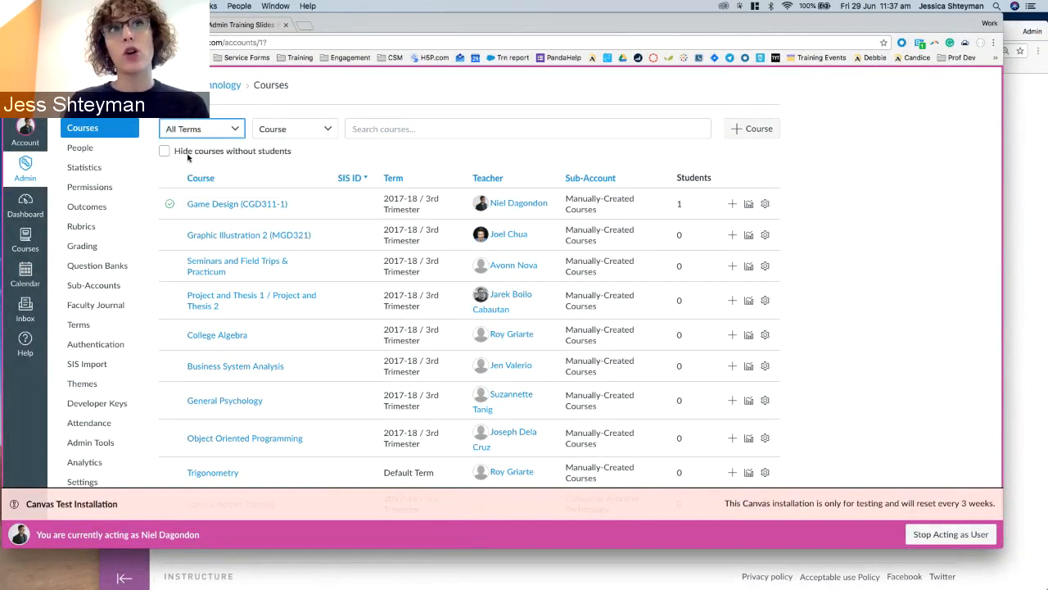
pyautogui.click(225, 135)
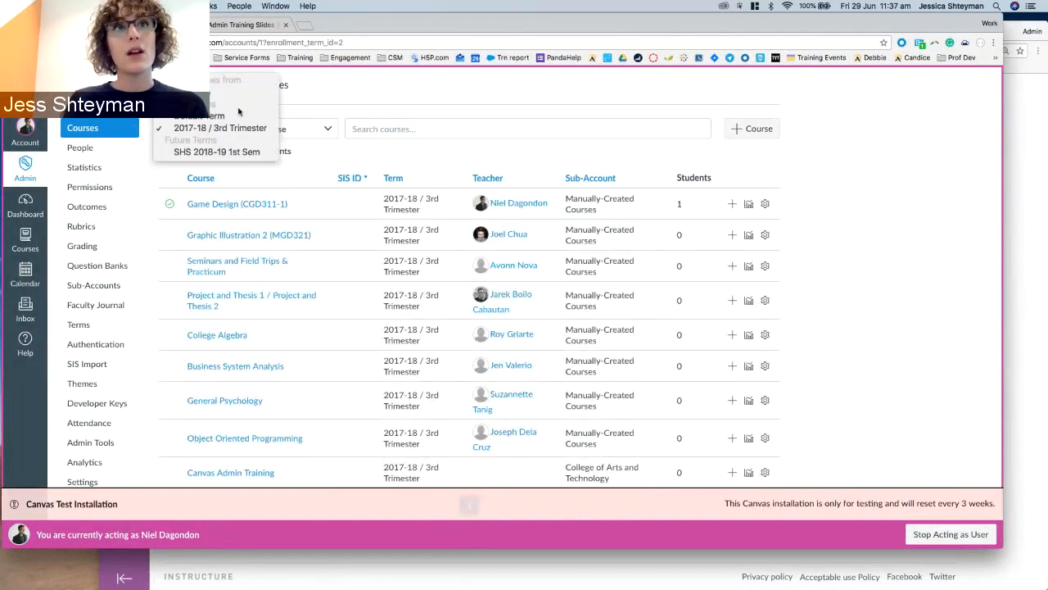
pyautogui.click(228, 131)
pyautogui.click(294, 129)
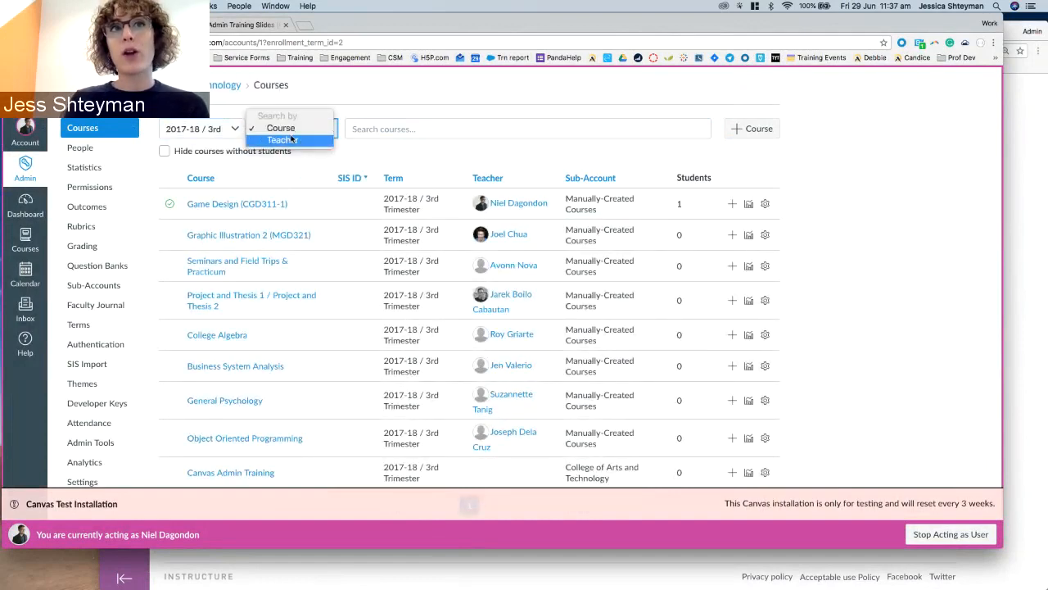
pyautogui.click(369, 133)
pyautogui.click(369, 129)
pyautogui.write('admin')
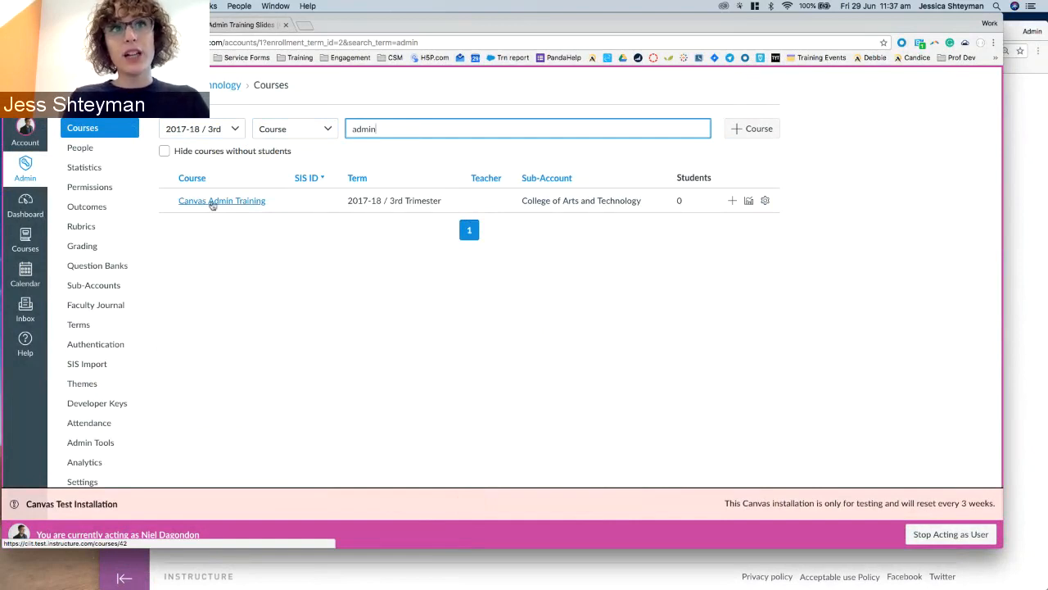
pyautogui.click(212, 204)
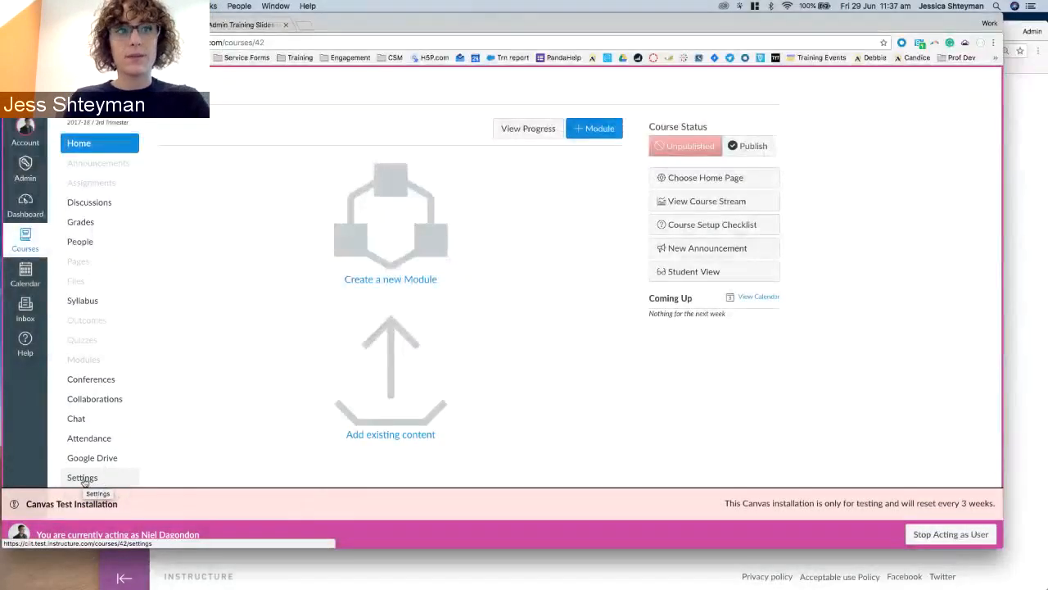
# Enter canvas_admin_2018 as the SIS ID in Course Details and update the course details.
pyautogui.click(83, 478)
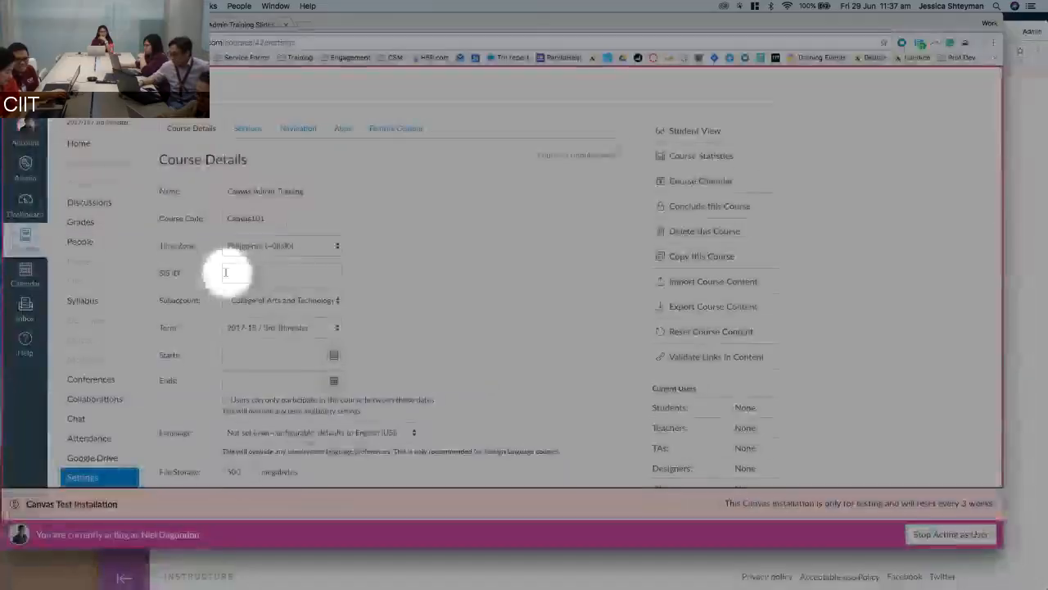
pyautogui.click(234, 273)
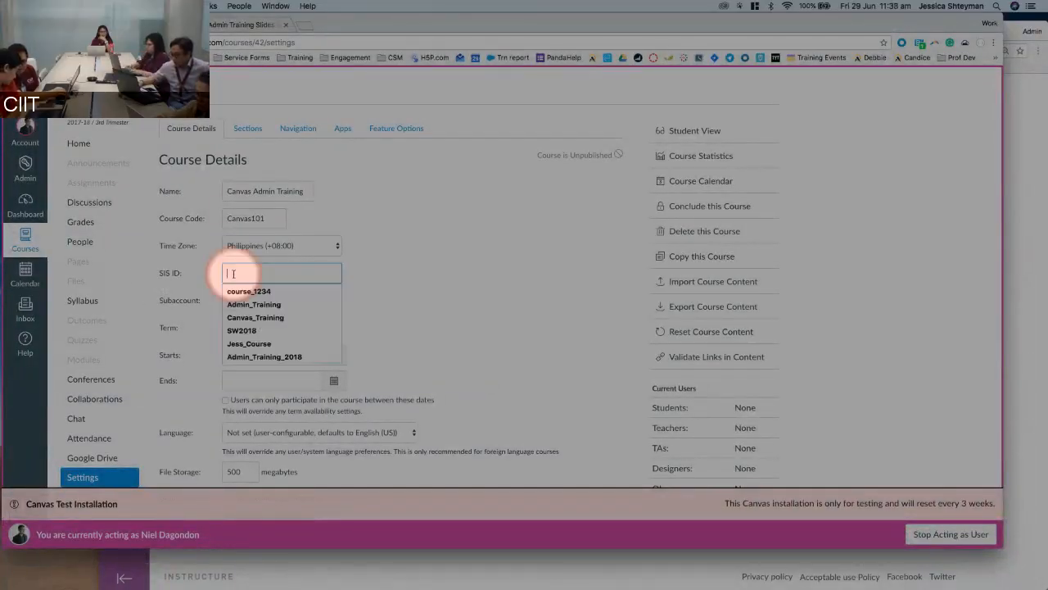
pyautogui.write('ca')
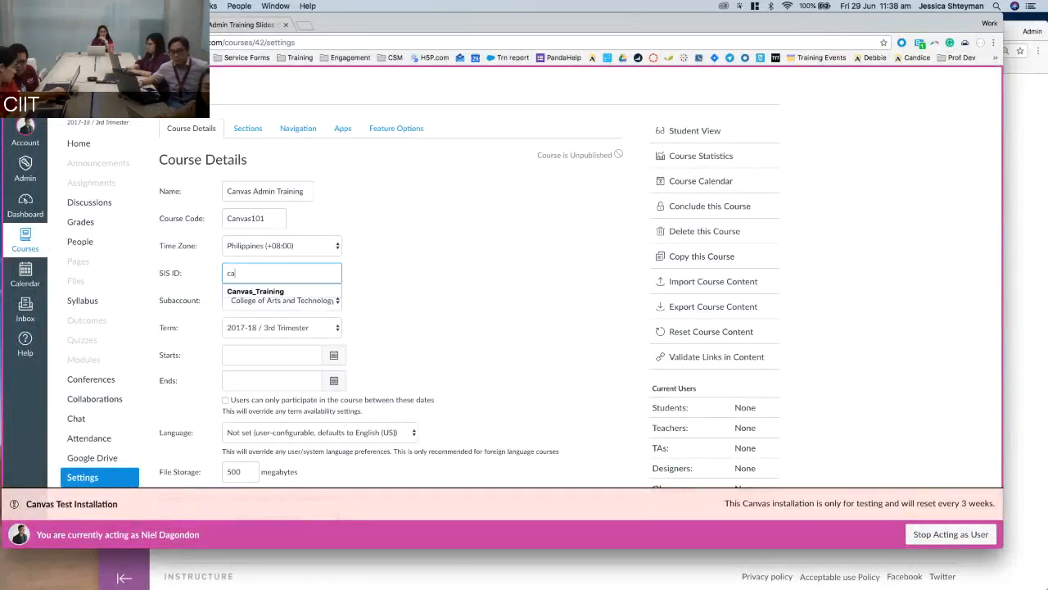
pyautogui.write('nvas_admin_2')
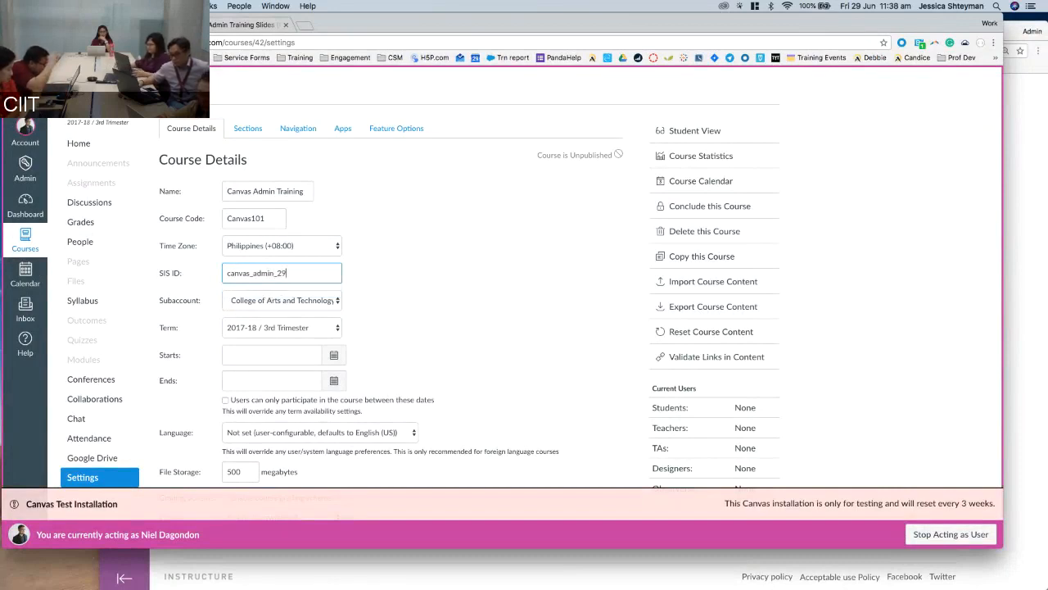
pyautogui.write('017')
pyautogui.press('BackSpace')
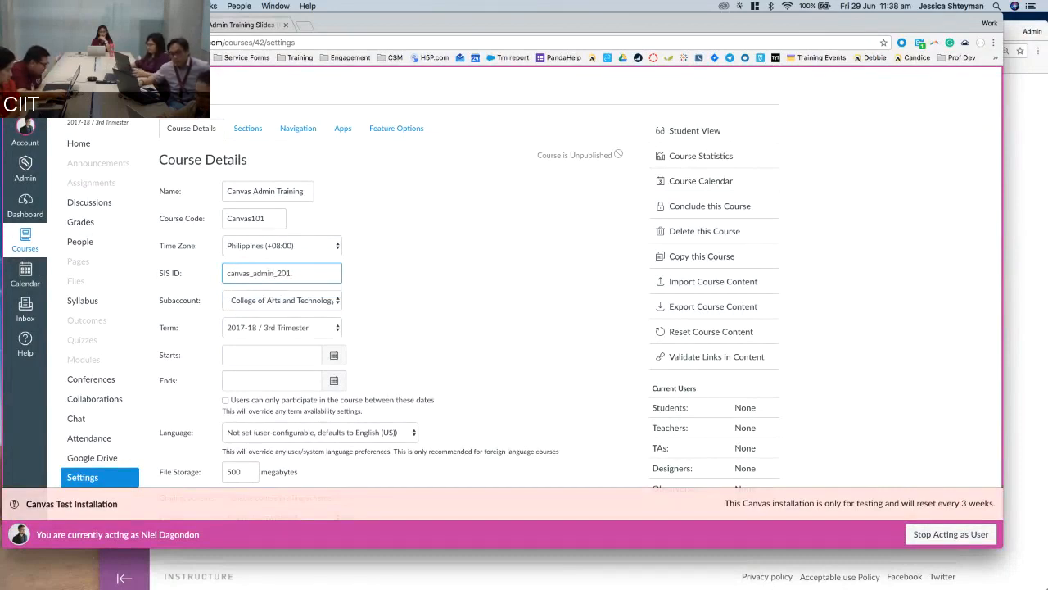
pyautogui.write('8')
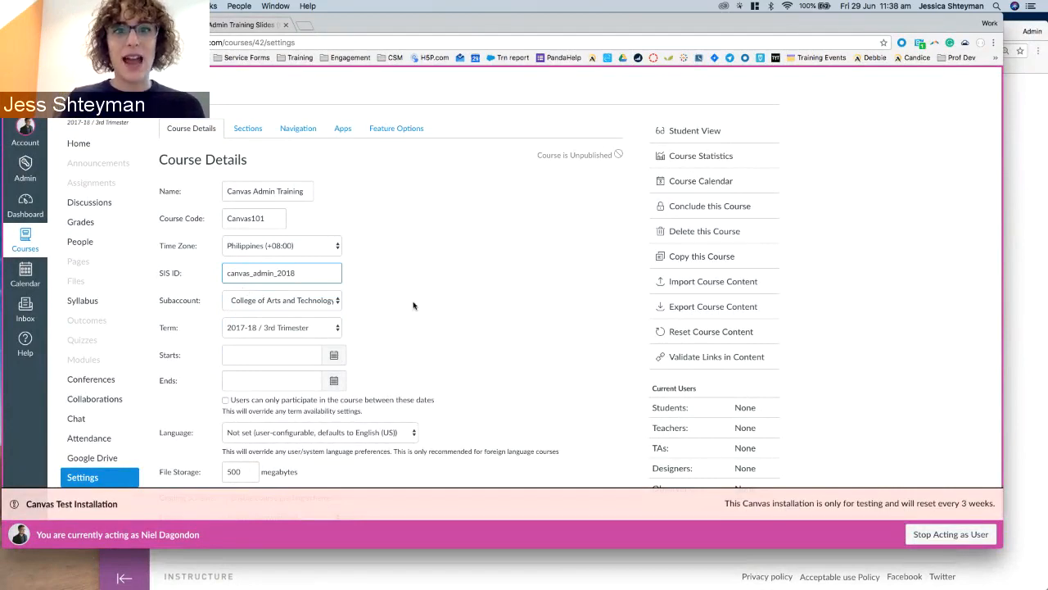
pyautogui.scroll(-5, 413, 305)
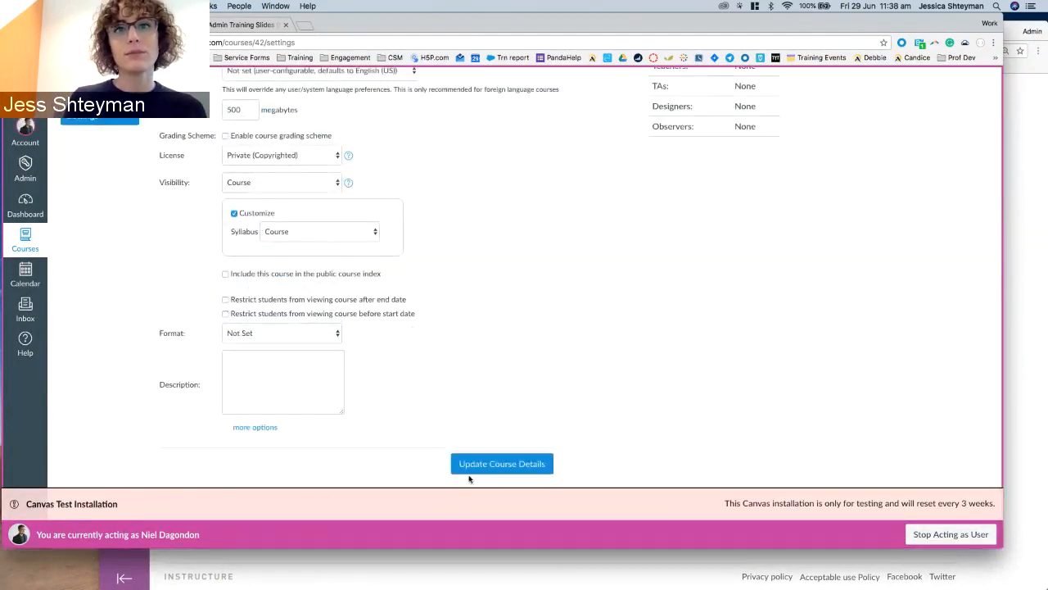
pyautogui.click(470, 470)
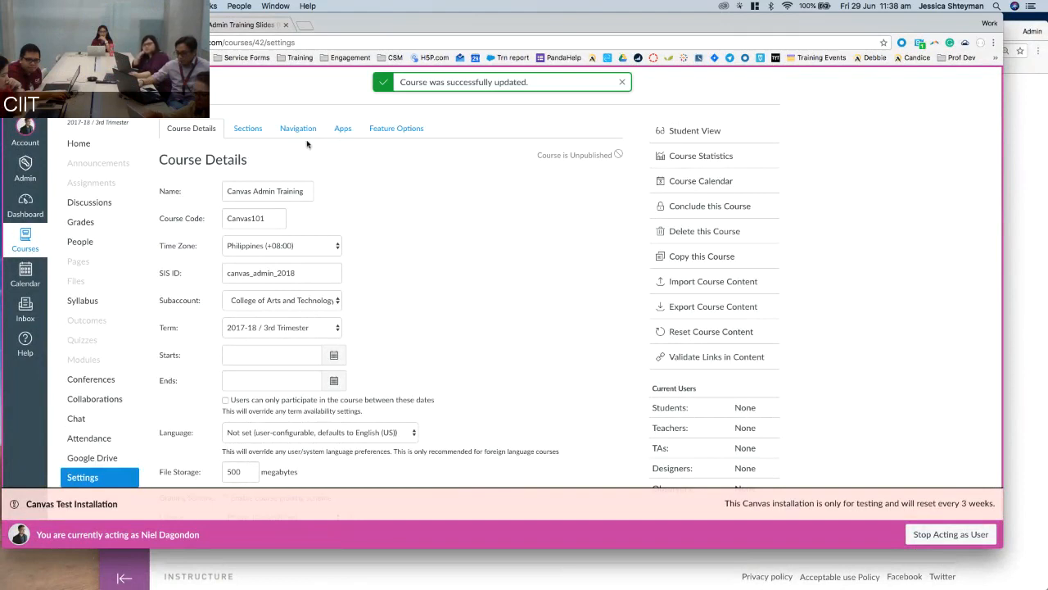
# Return to the training slides and show slide 13 with the Sections diagram.
pyautogui.click(225, 25)
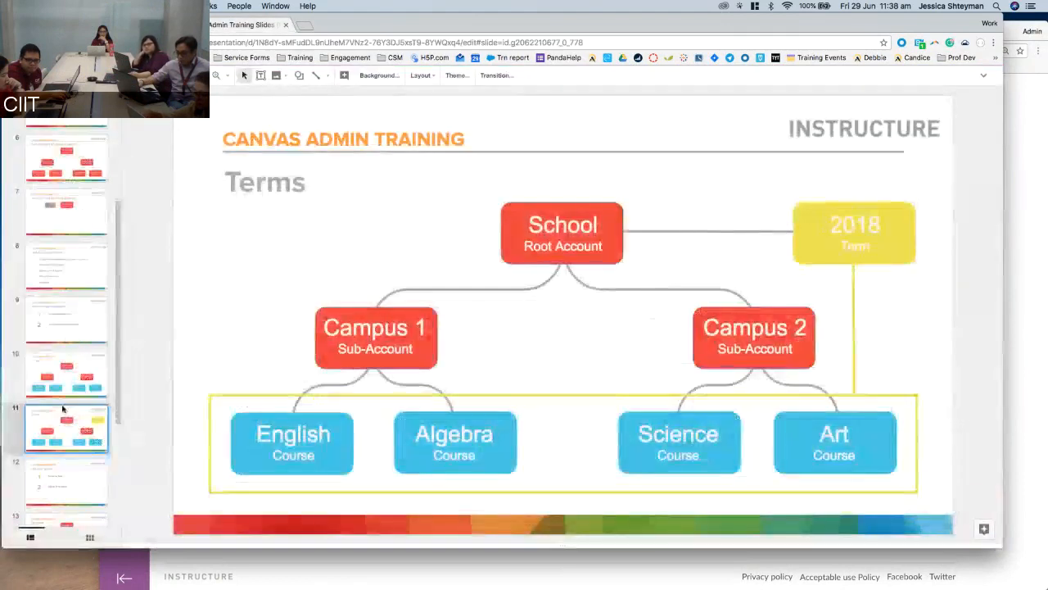
pyautogui.scroll(-2, 56, 363)
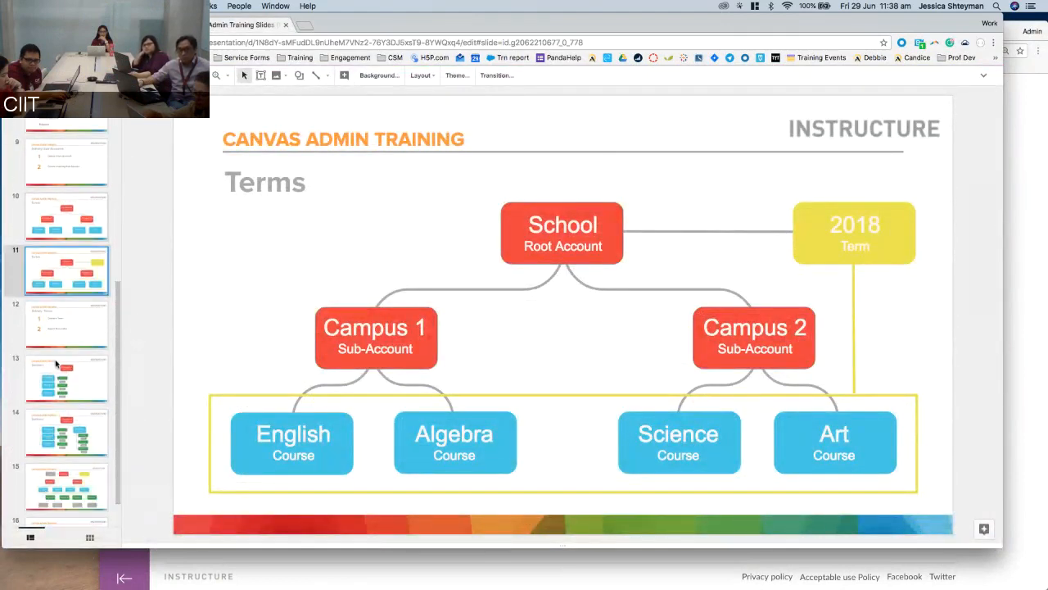
pyautogui.click(56, 363)
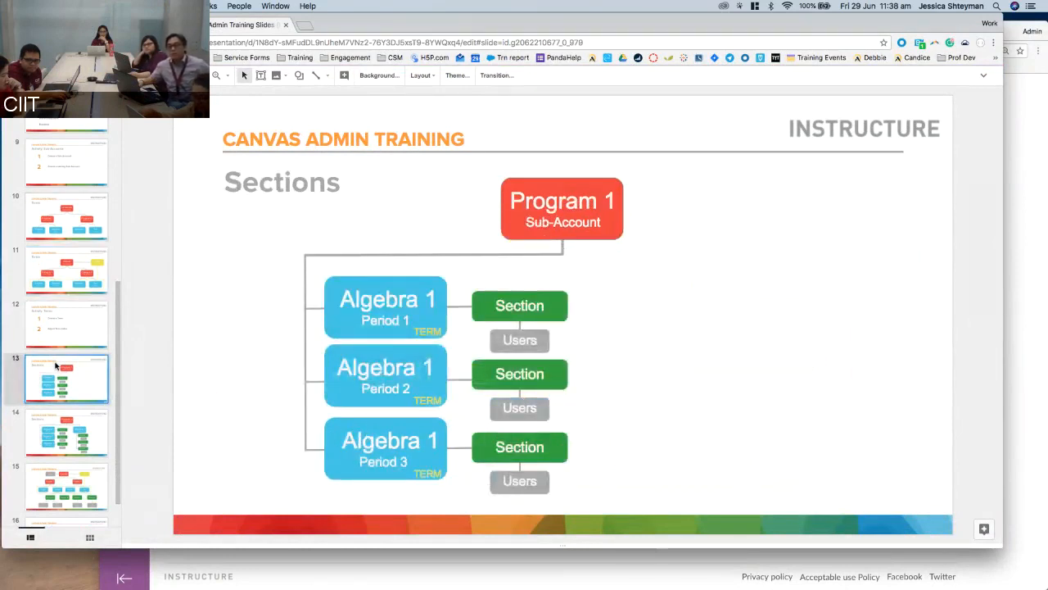
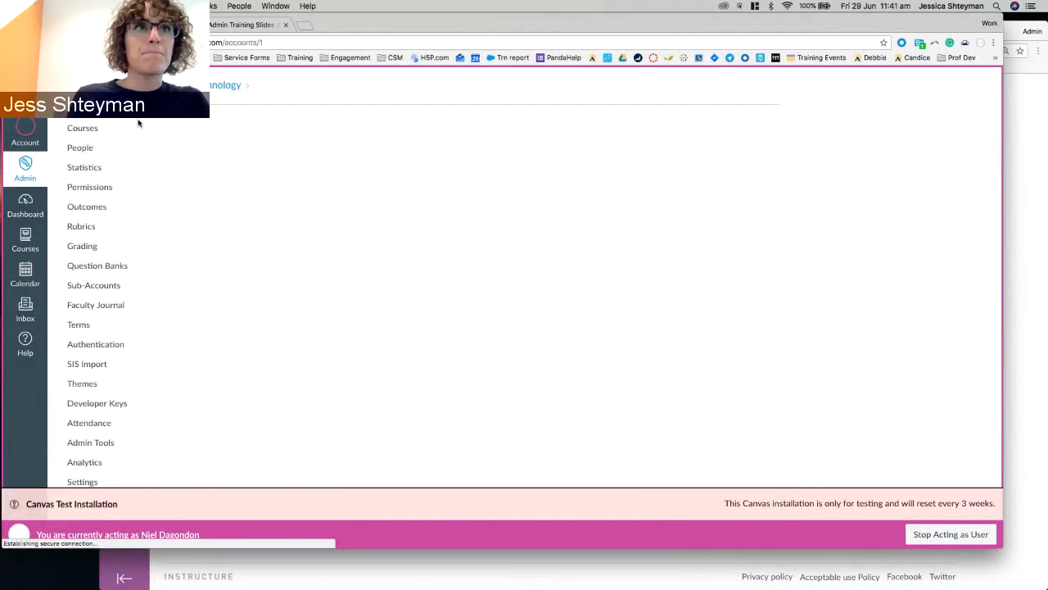
# Start a new course named Digital Marketing Course with reference code DGTMRKT.
pyautogui.click(93, 131)
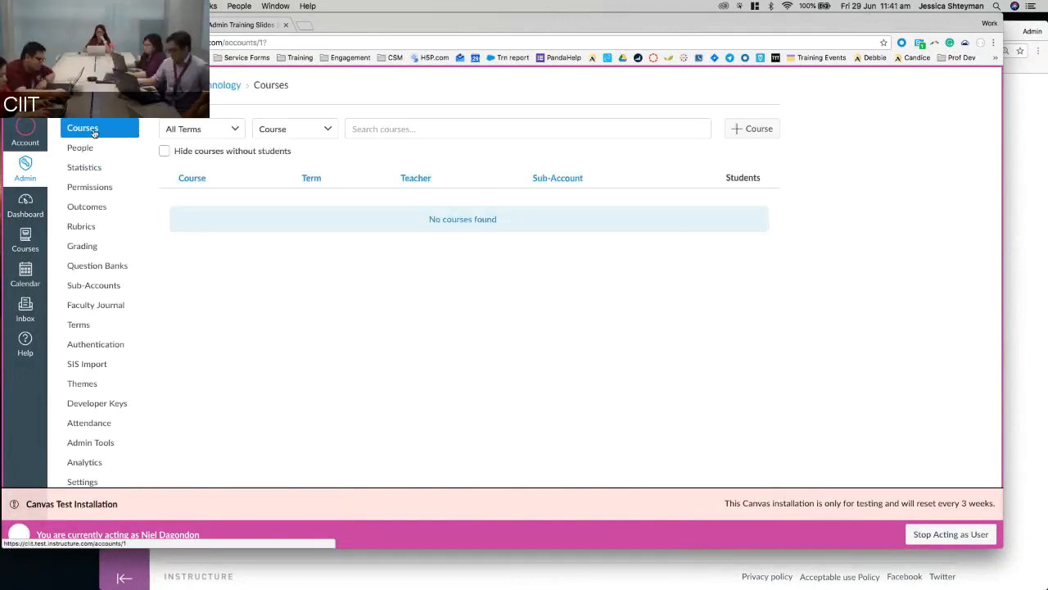
pyautogui.click(761, 132)
pyautogui.click(463, 256)
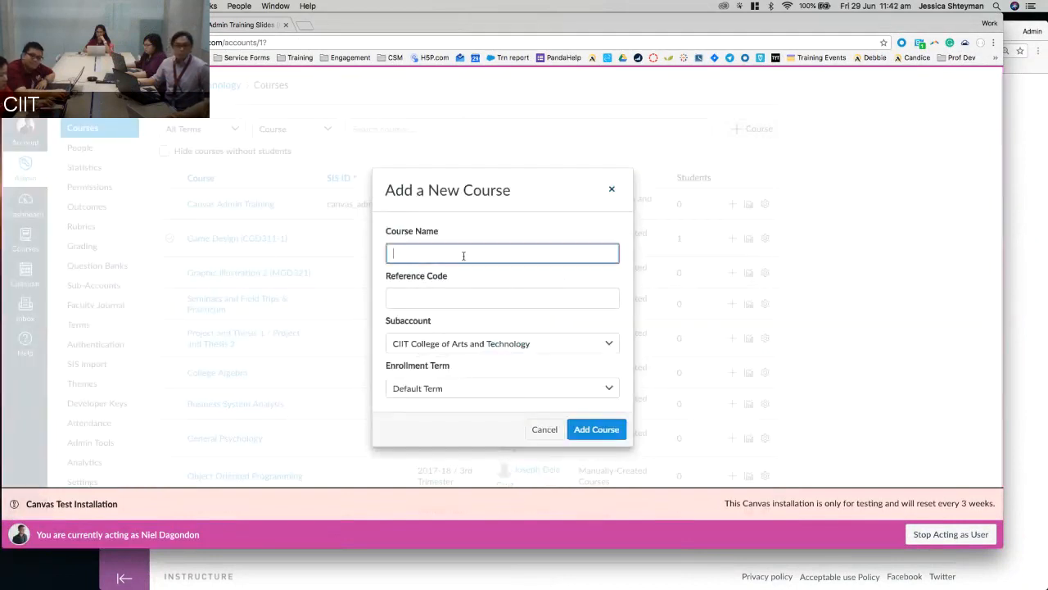
pyautogui.write('Digital Marketing')
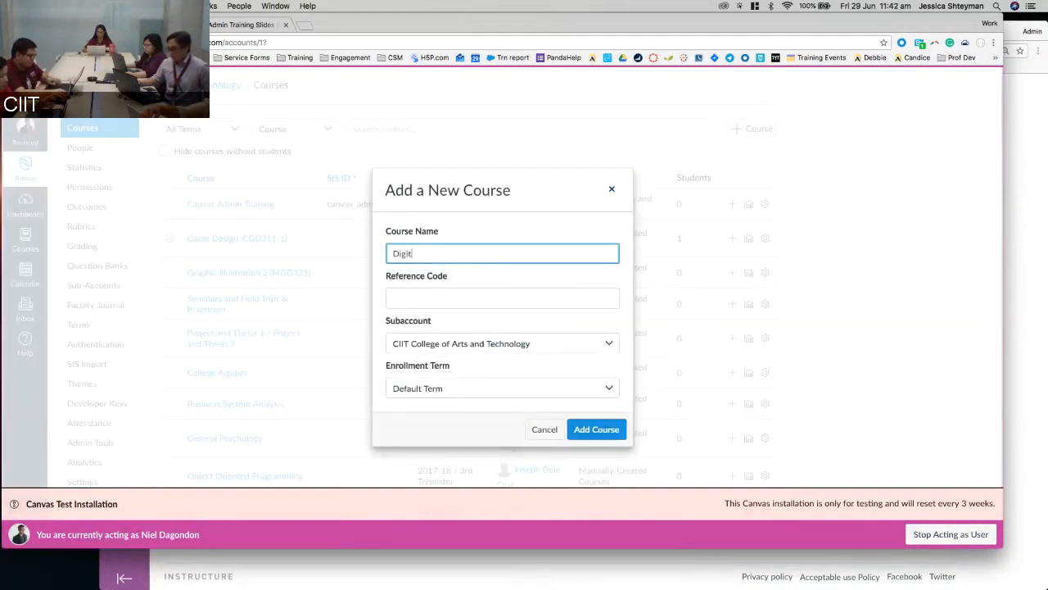
pyautogui.write(' Course')
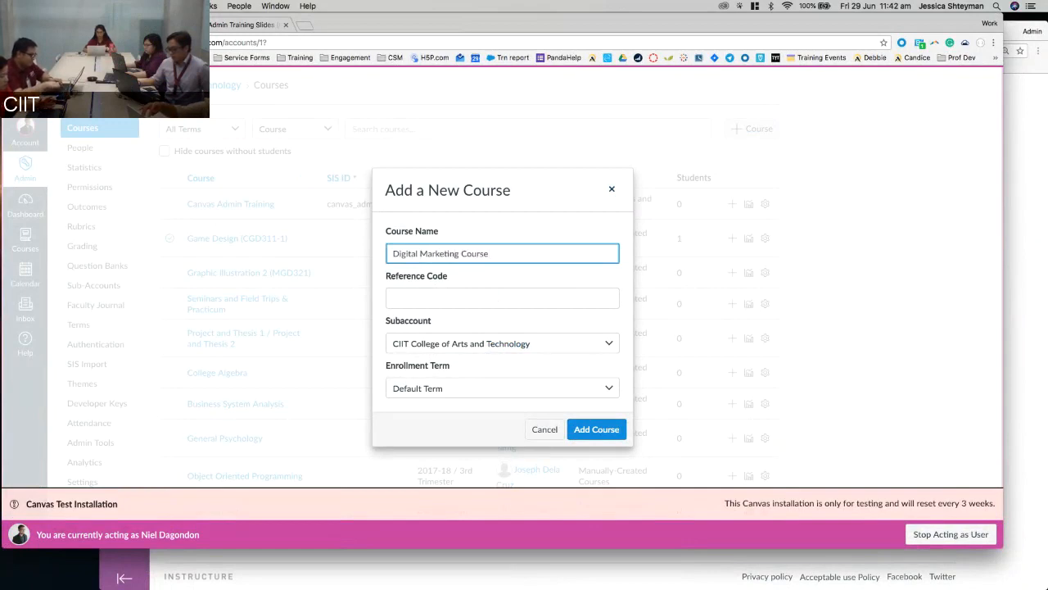
pyautogui.click(431, 305)
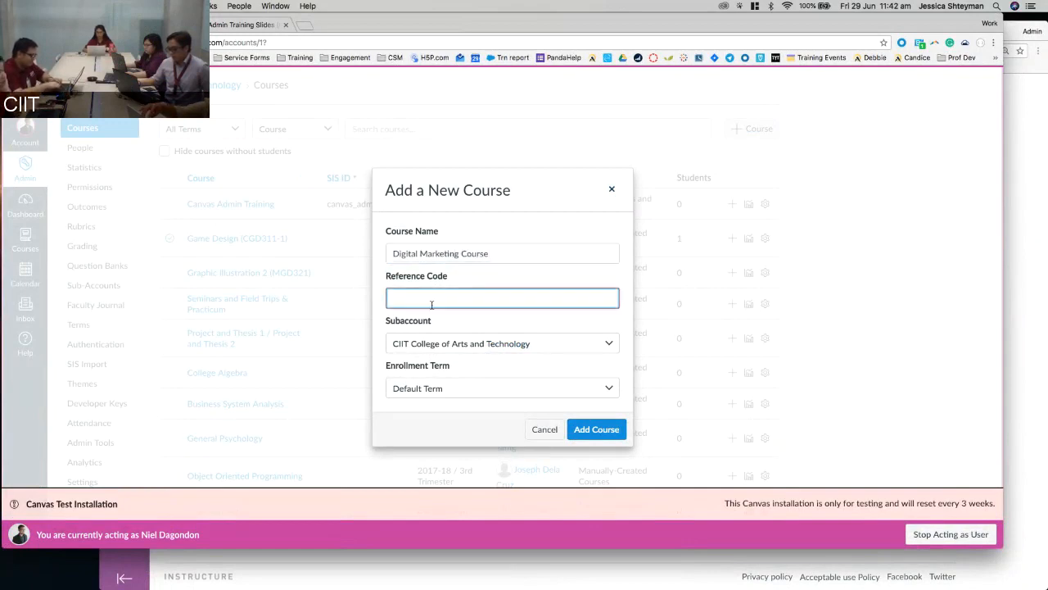
pyautogui.write('DigitalMark')
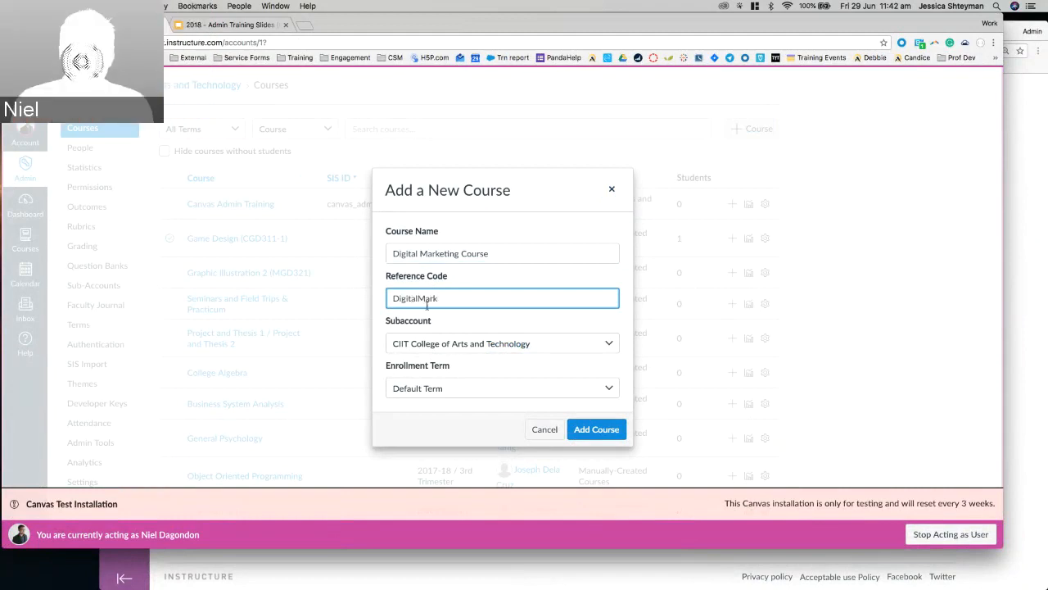
pyautogui.moveTo(401, 298); pyautogui.dragTo(499, 303)
pyautogui.write('G')
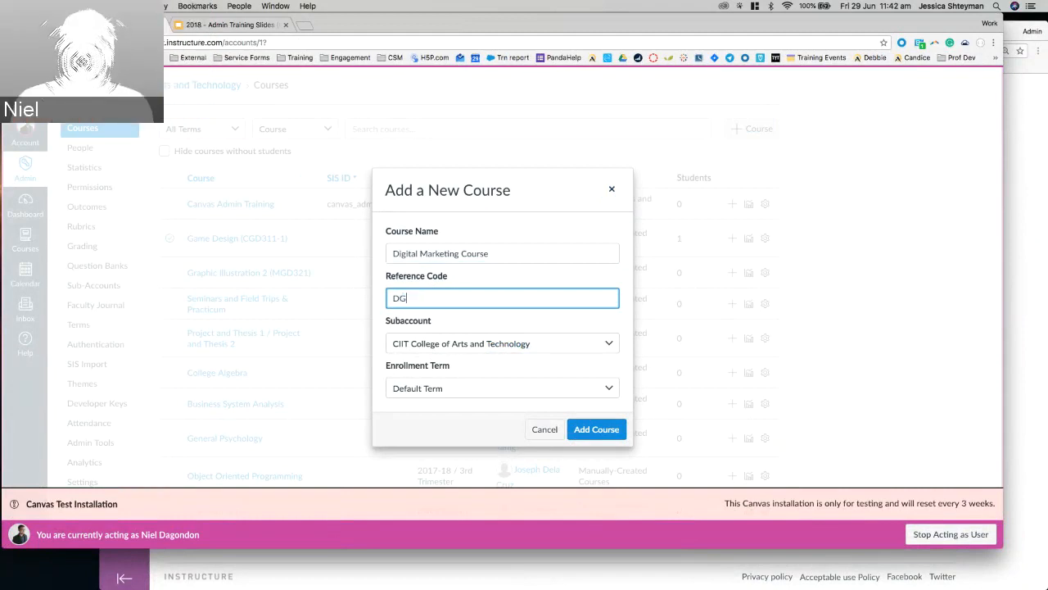
pyautogui.write('TMRKt')
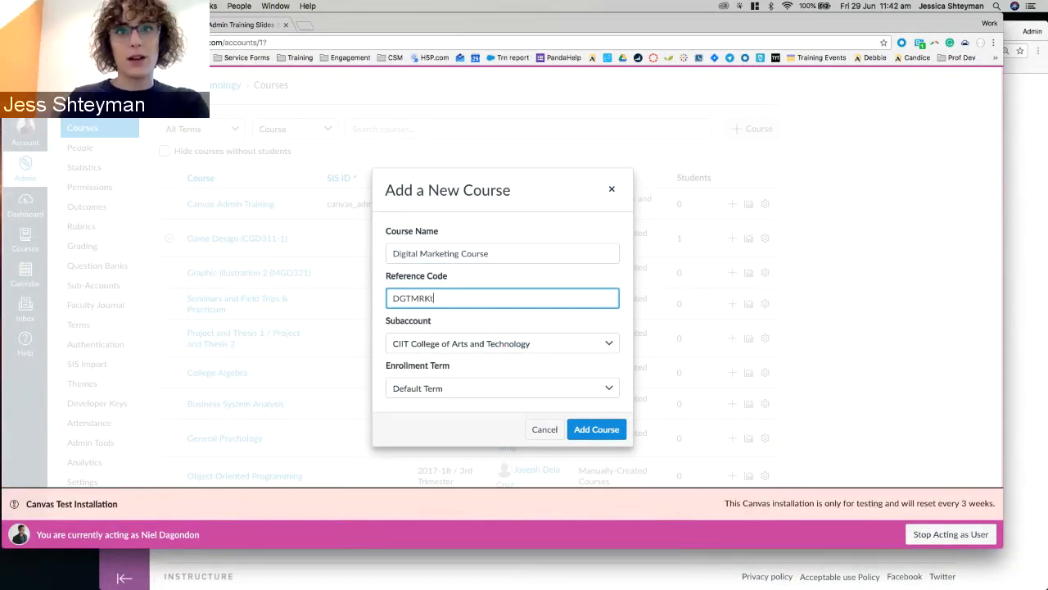
pyautogui.write('T')
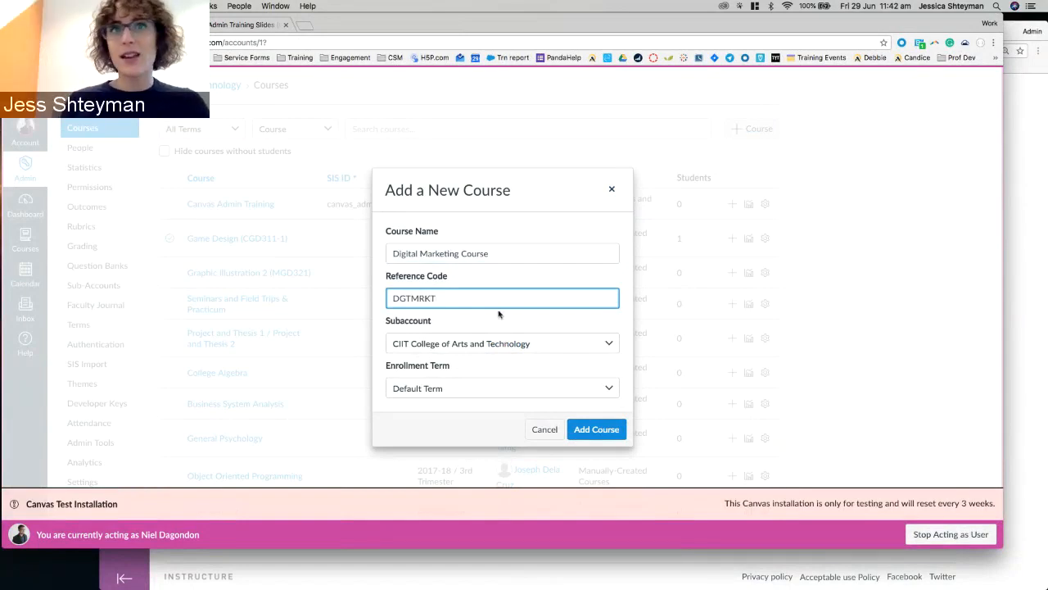
# Put the course under College of Arts and Technology, Default Term, and add it.
pyautogui.click(434, 344)
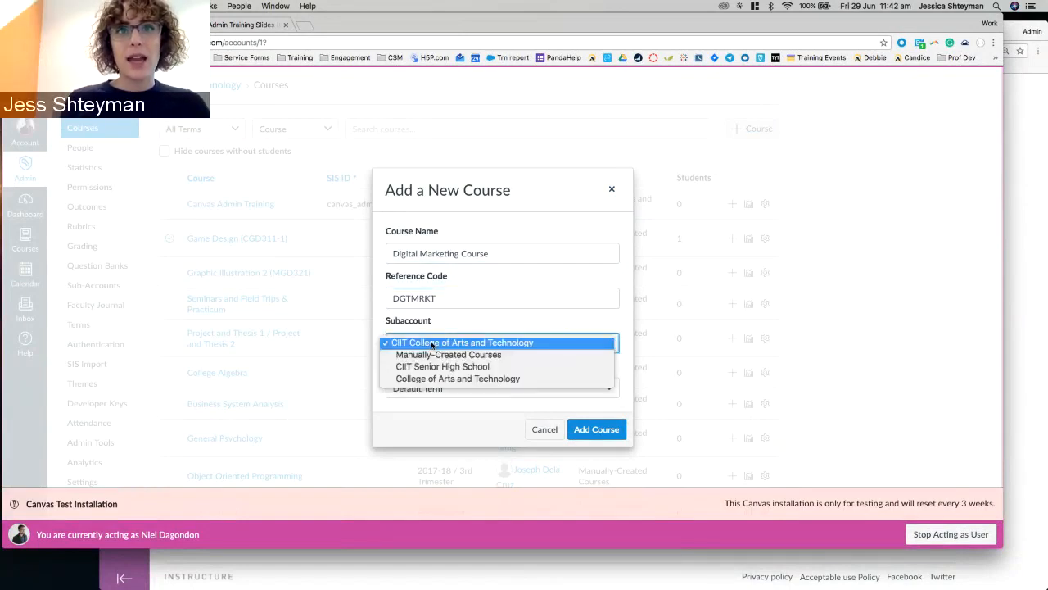
pyautogui.click(432, 379)
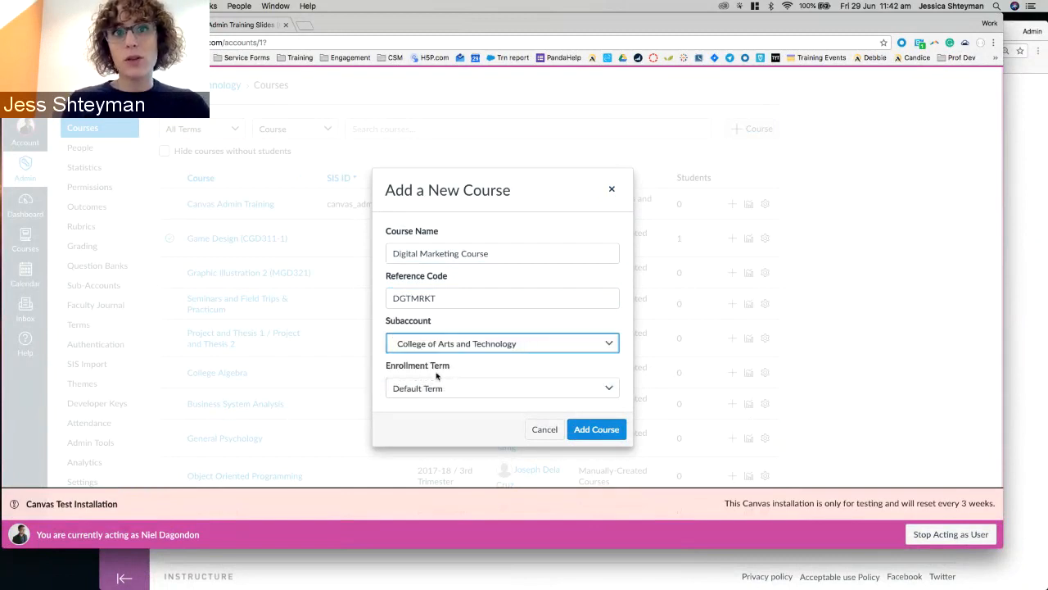
pyautogui.click(424, 389)
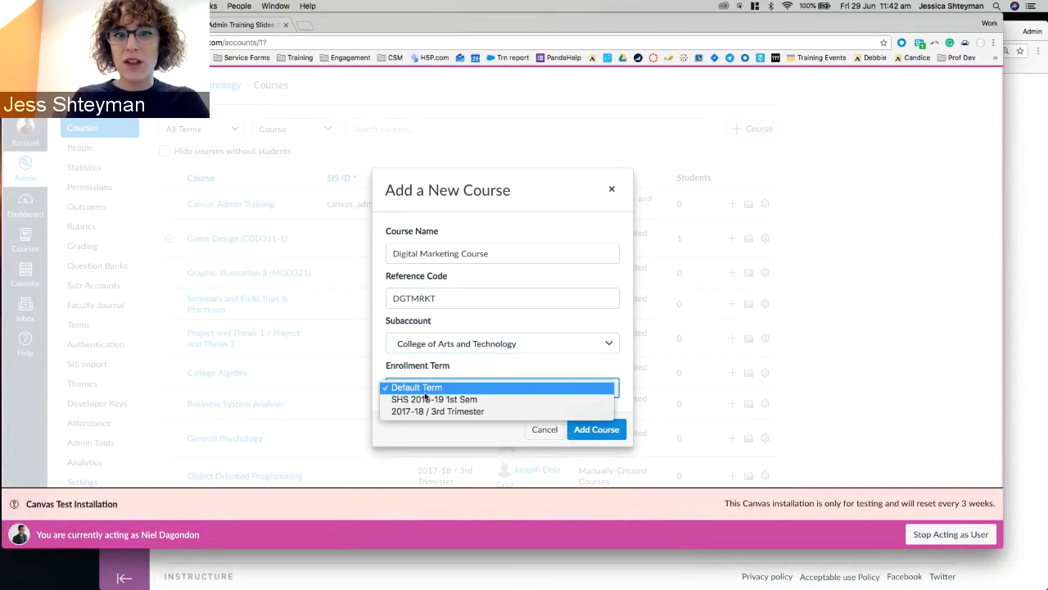
pyautogui.click(426, 389)
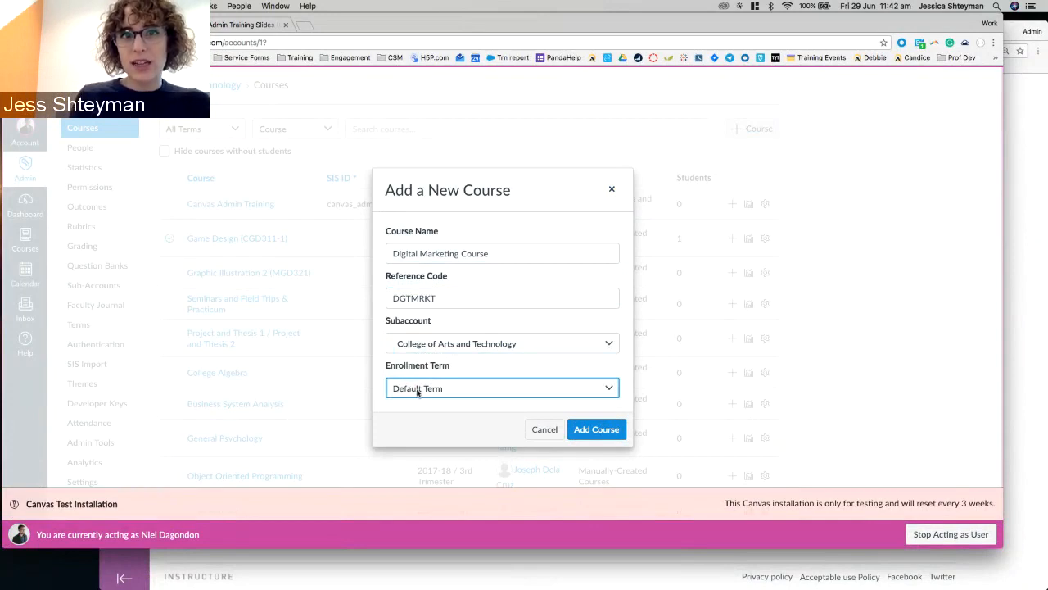
pyautogui.click(598, 430)
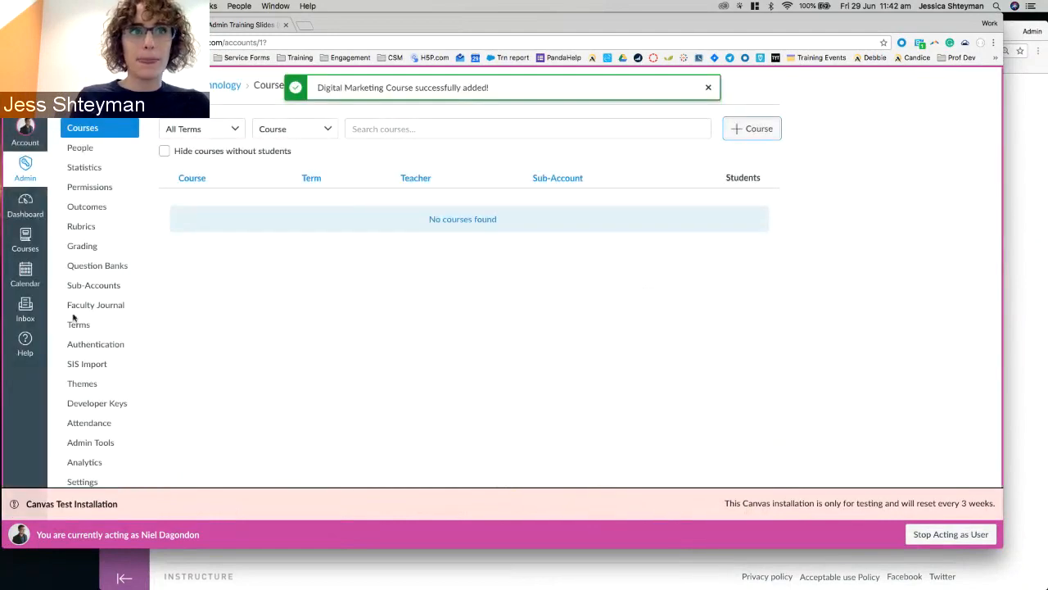
# Search the course list for 'digital' and open Digital Marketing Course.
pyautogui.rightClick(79, 326)
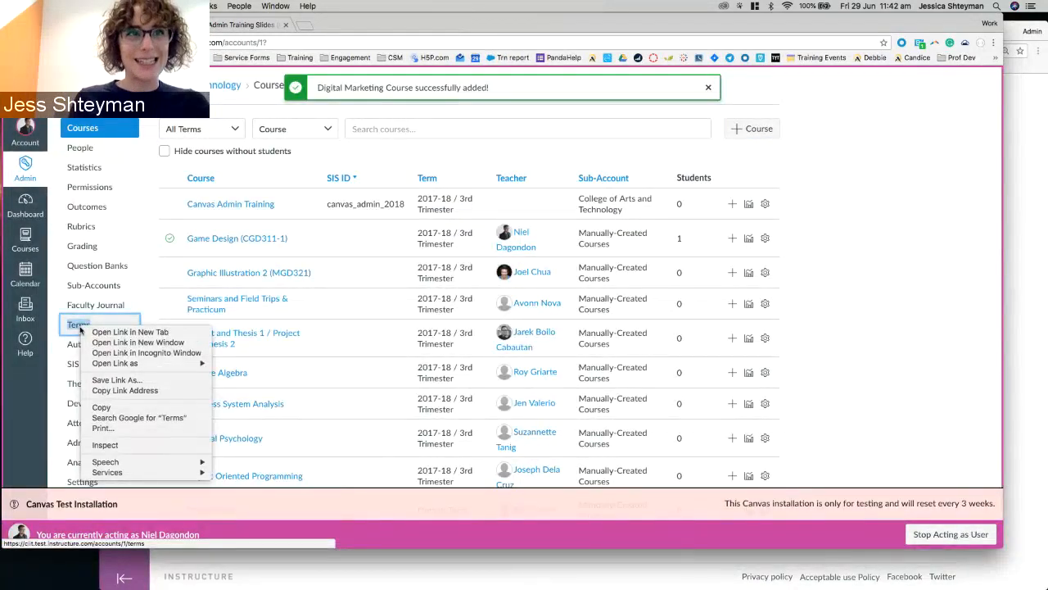
pyautogui.press('Escape')
pyautogui.click(425, 128)
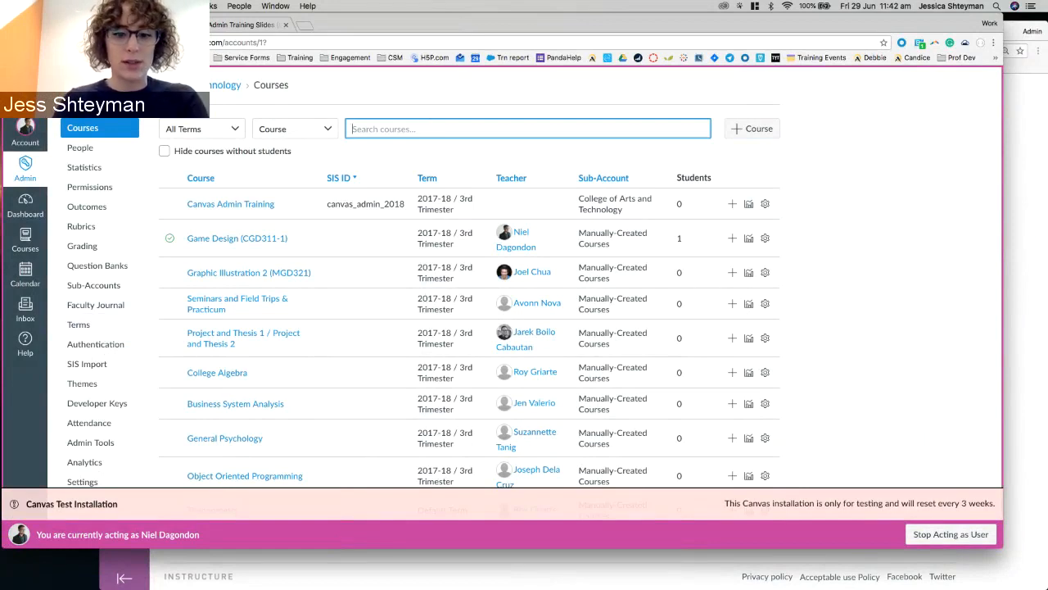
pyautogui.write('digital')
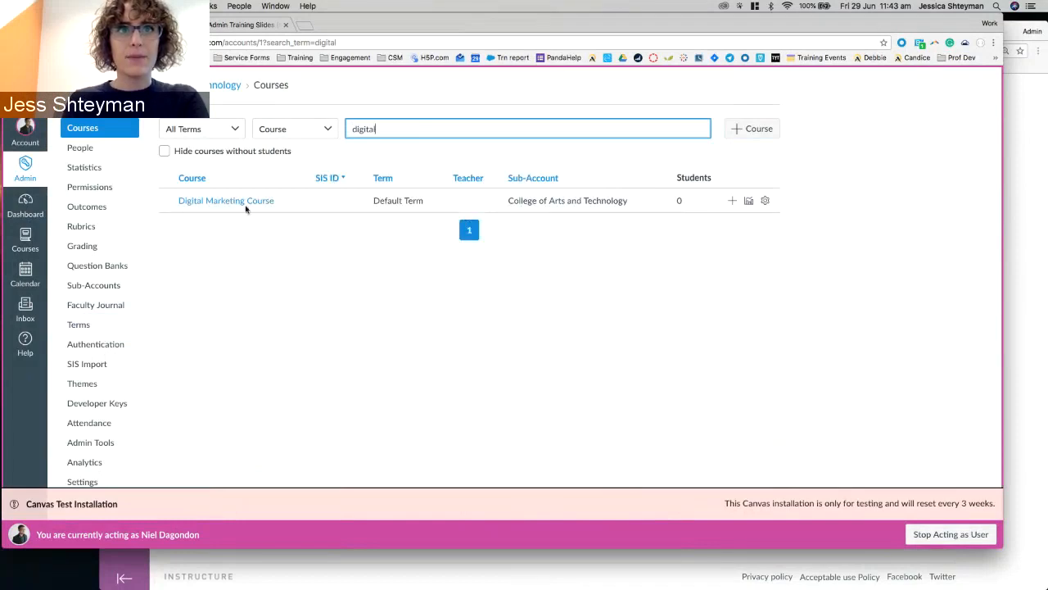
pyautogui.click(245, 205)
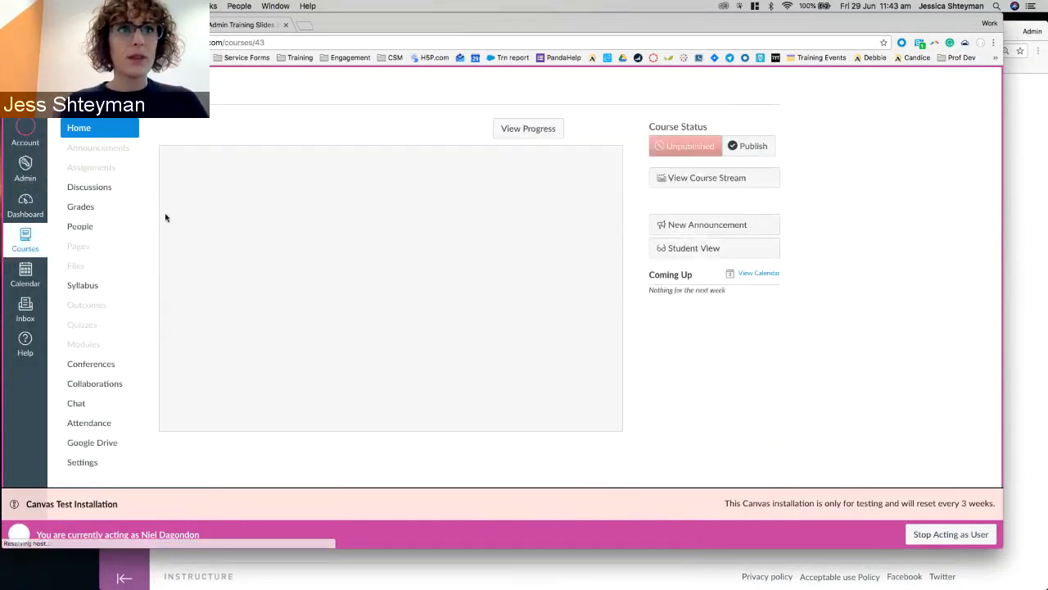
# Set the course SIS ID to DGTMRKT_2018 from the course code, save, and view Sections.
pyautogui.click(85, 464)
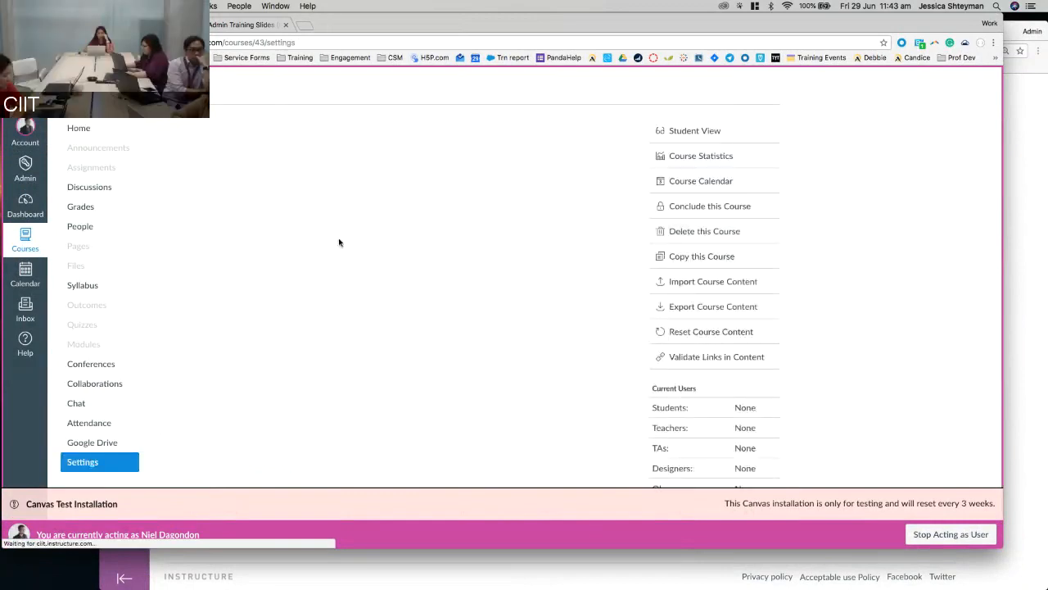
pyautogui.doubleClick(245, 217)
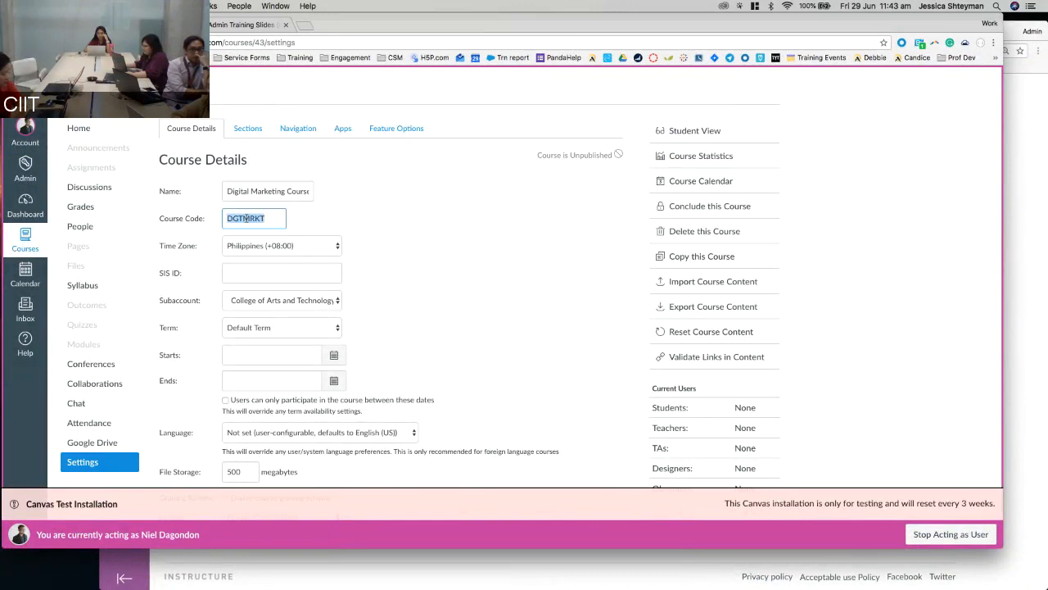
pyautogui.press('cmd+c')
pyautogui.click(280, 272)
pyautogui.press('cmd+v')
pyautogui.write('_2018')
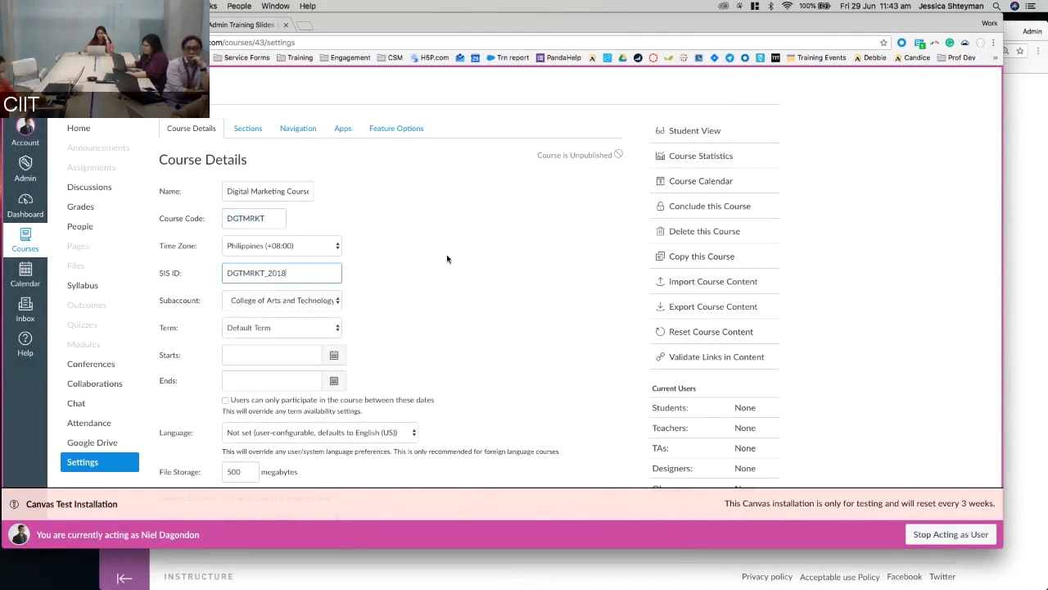
pyautogui.scroll(-10, 434, 335)
pyautogui.click(483, 464)
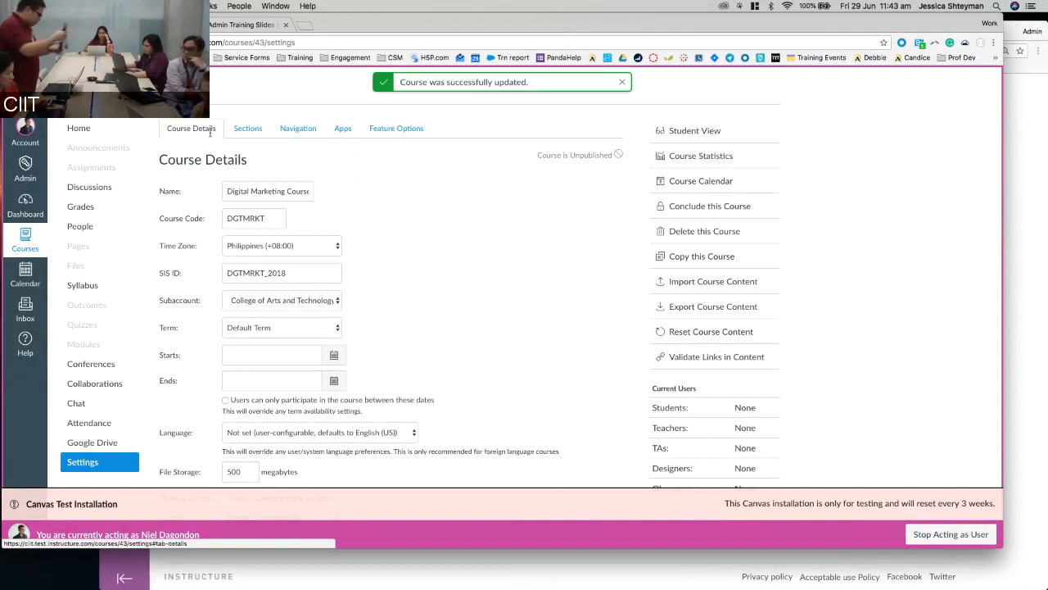
pyautogui.click(247, 134)
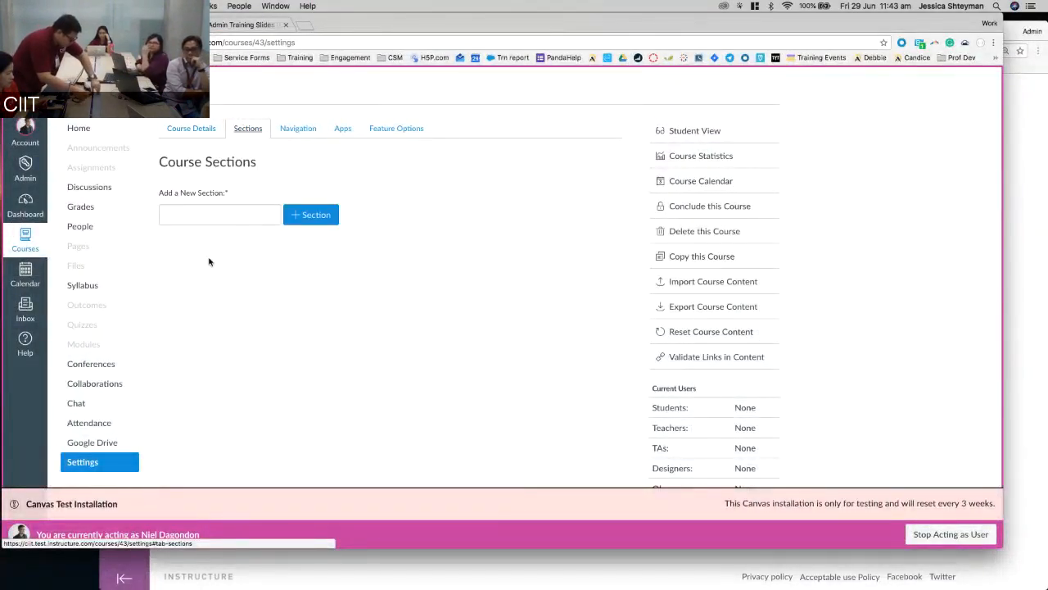
# Add a section named Digital Marketing Jan-Jun18.
pyautogui.click(215, 217)
pyautogui.click(227, 201)
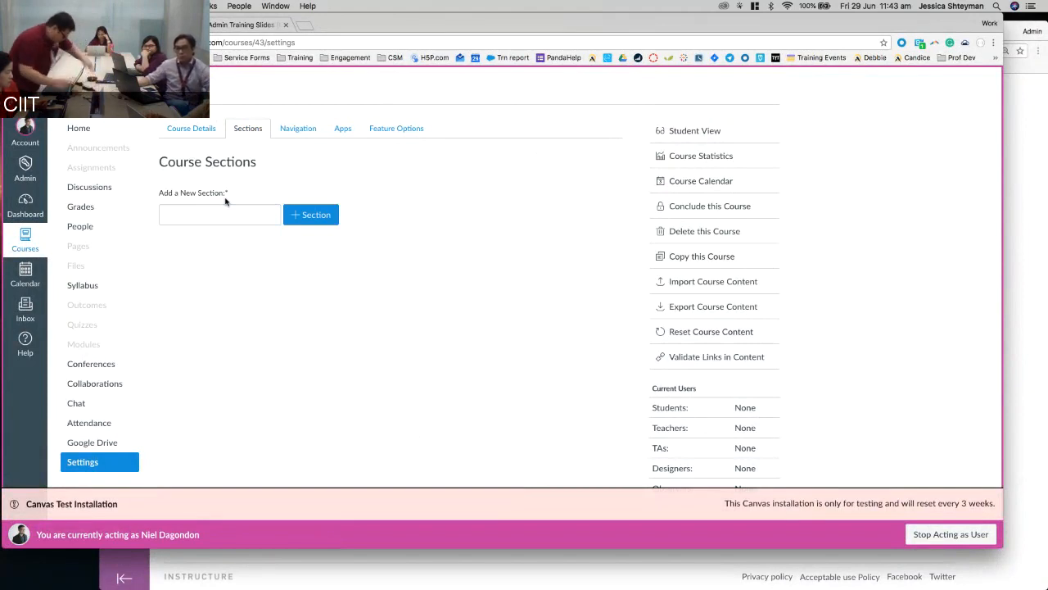
pyautogui.click(217, 209)
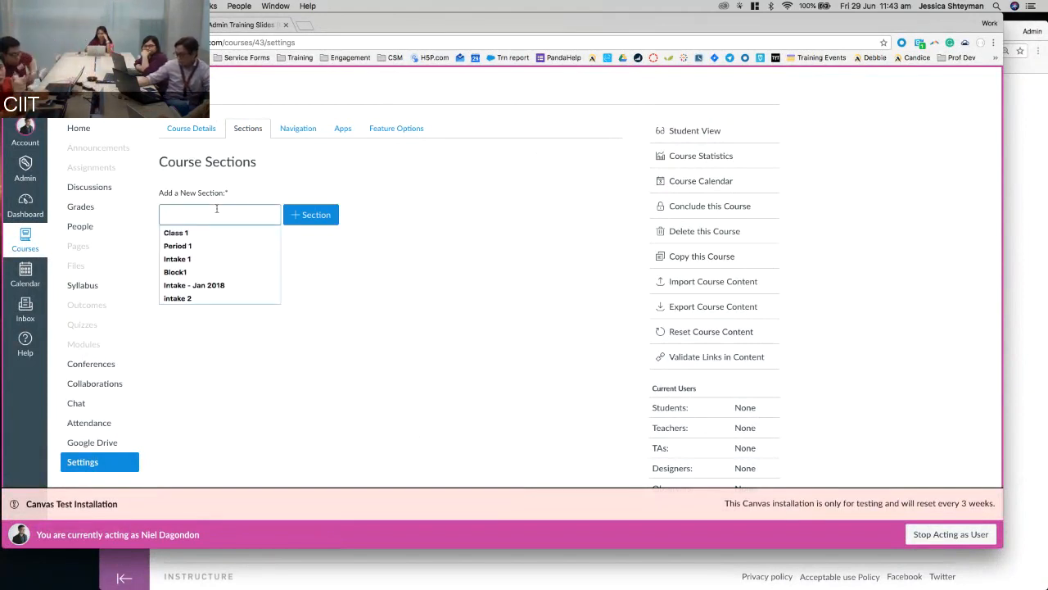
pyautogui.write('Intake')
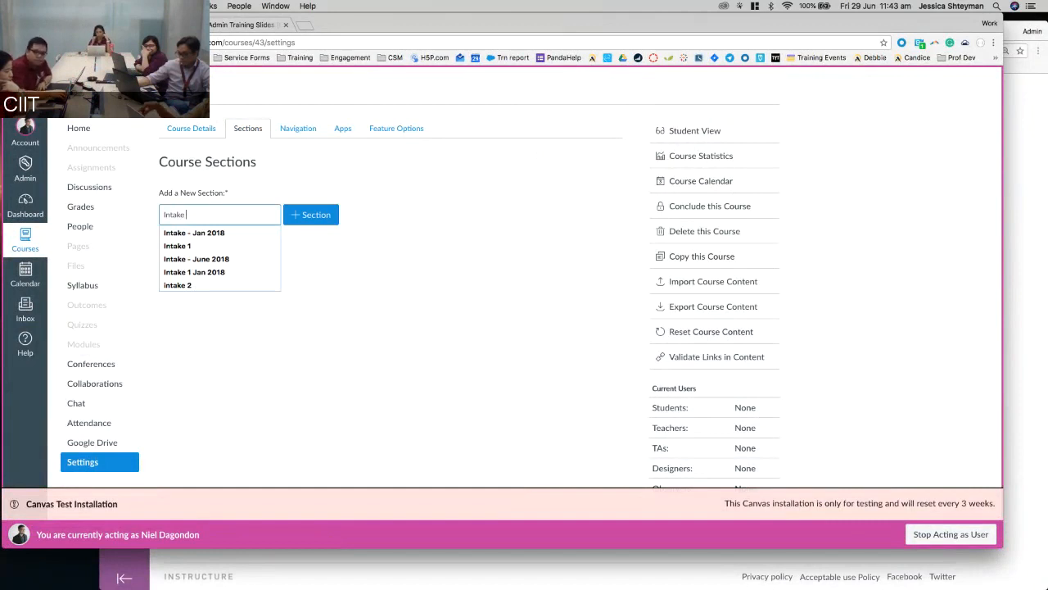
pyautogui.press('super+a')
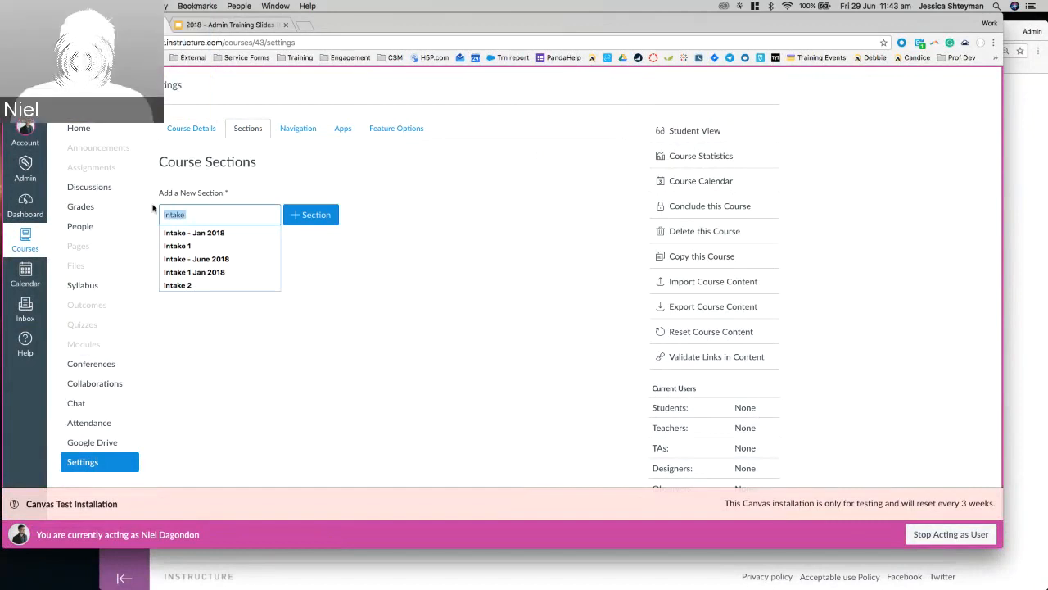
pyautogui.press('BackSpace')
pyautogui.write('Group')
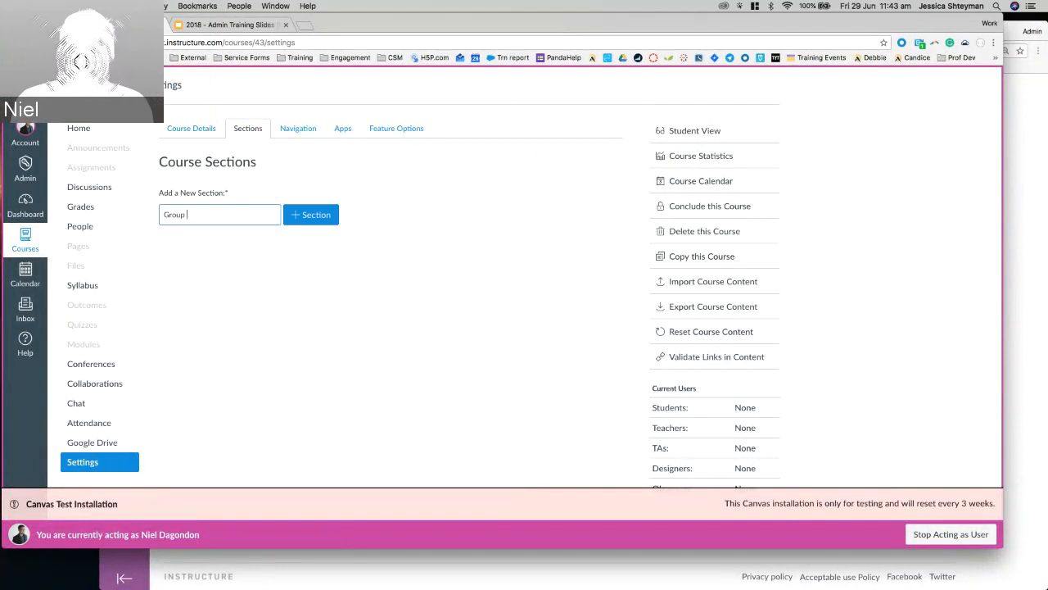
pyautogui.press('super+a')
pyautogui.press('BackSpace')
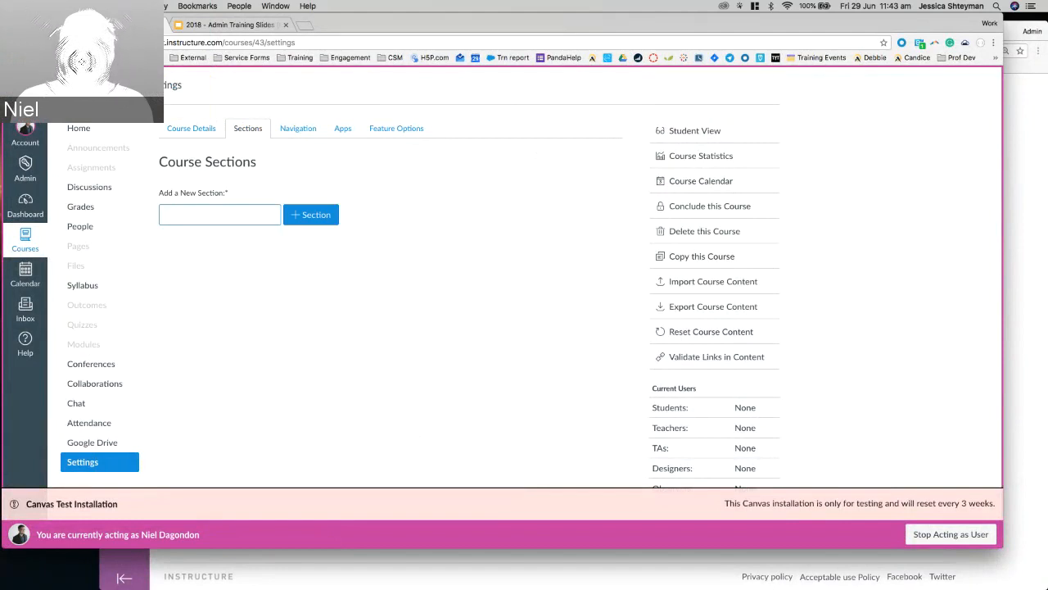
pyautogui.write('DGT')
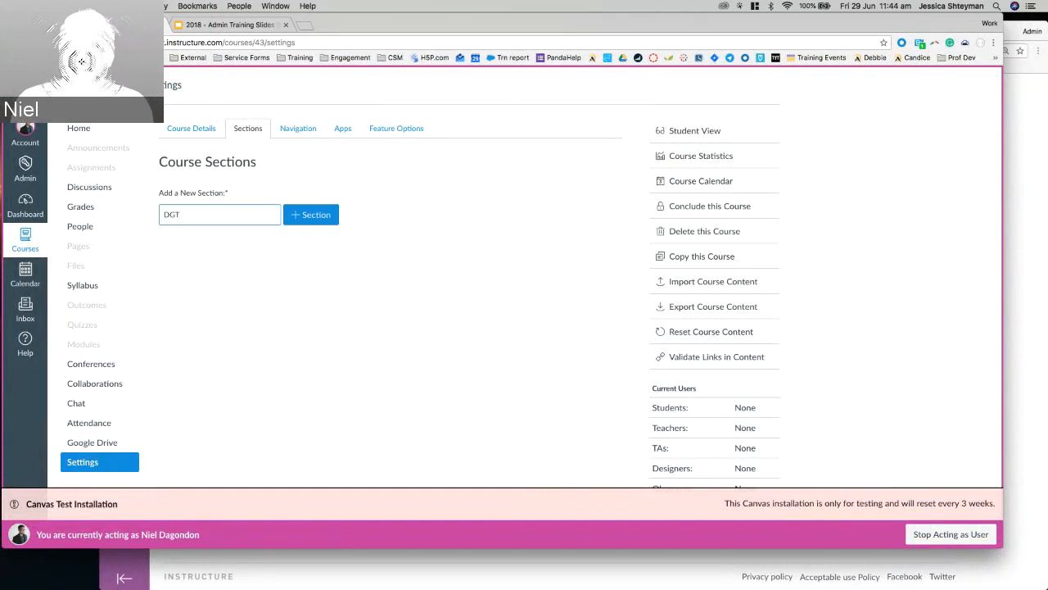
pyautogui.press('BackSpace')
pyautogui.press('BackSpace')
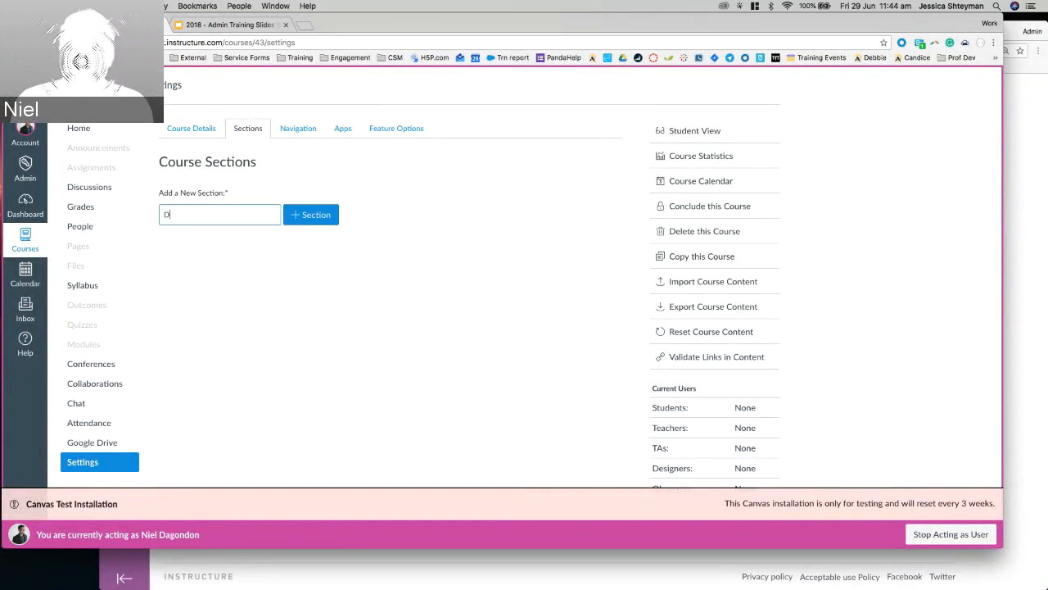
pyautogui.write('igital Marketing ')
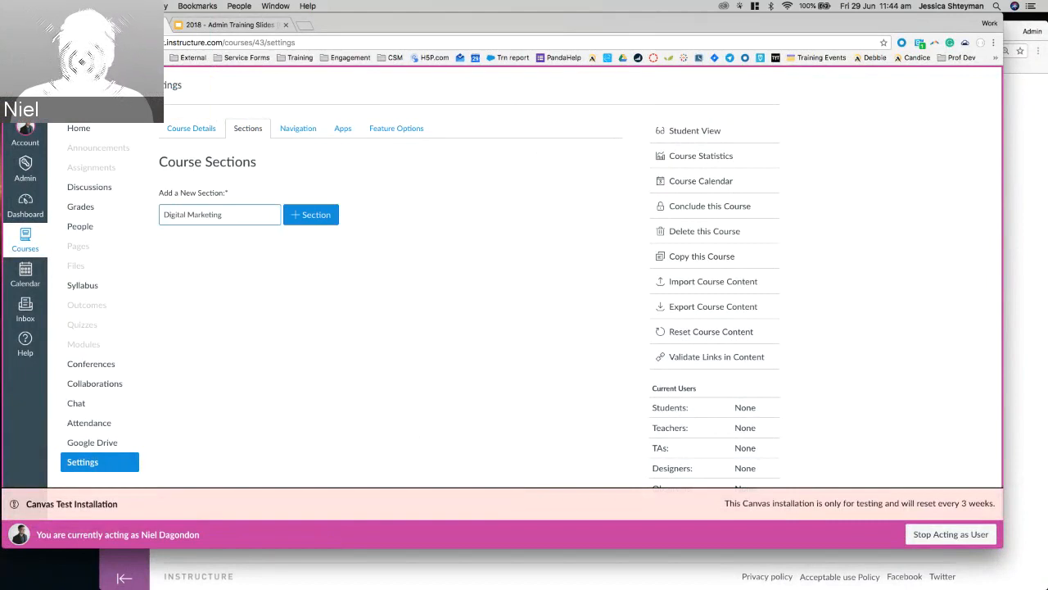
pyautogui.write('Jan-')
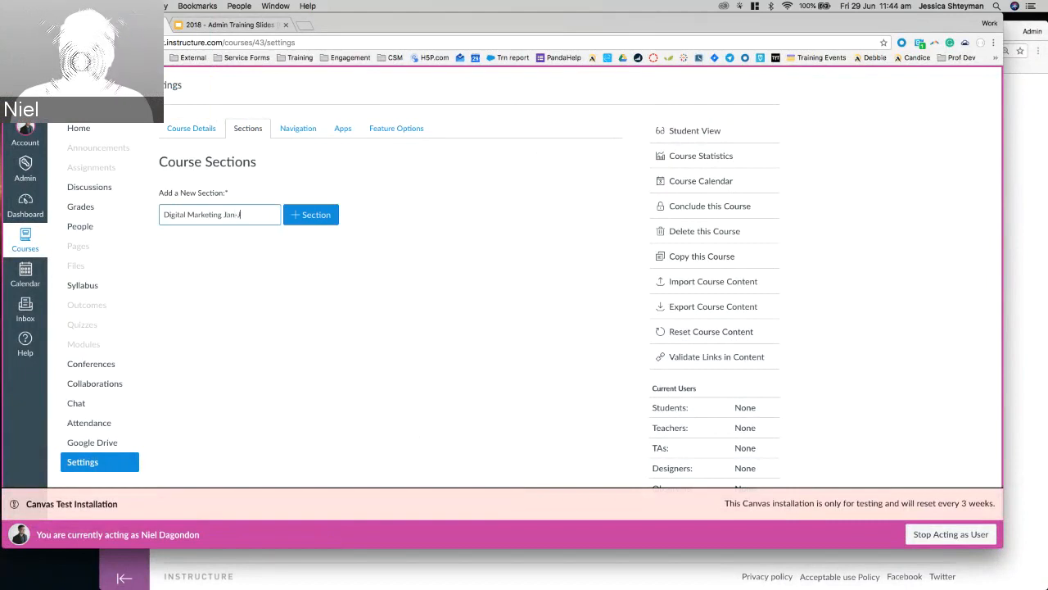
pyautogui.write('Jun2')
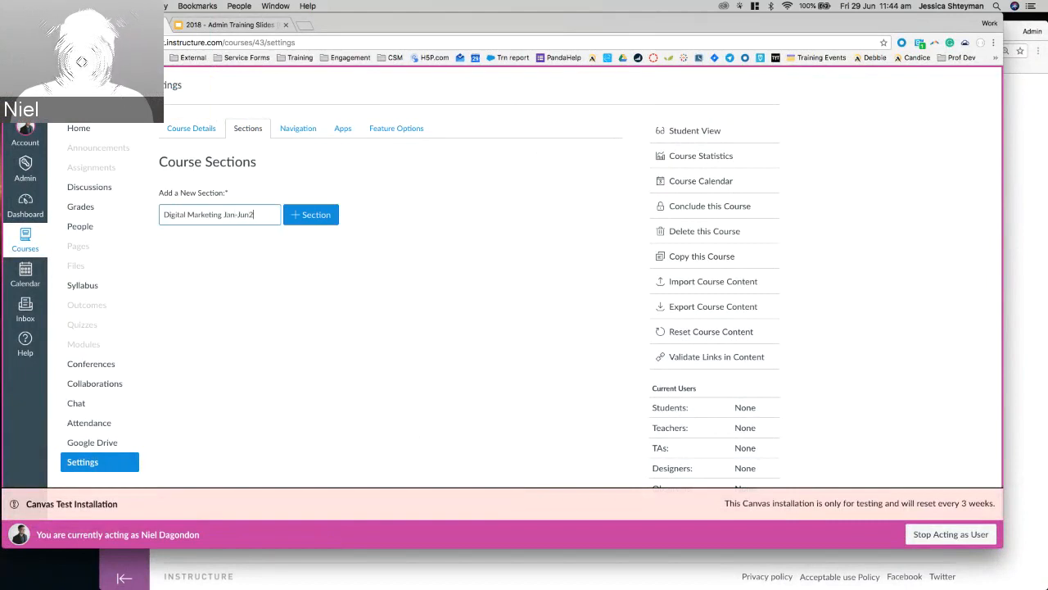
pyautogui.press('BackSpace')
pyautogui.write('18')
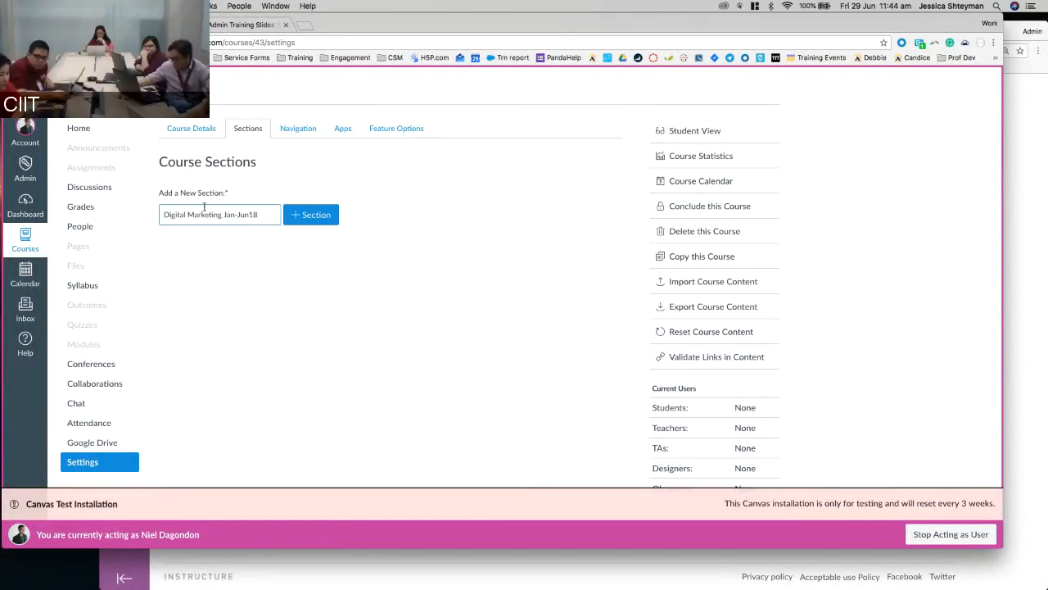
pyautogui.click(298, 213)
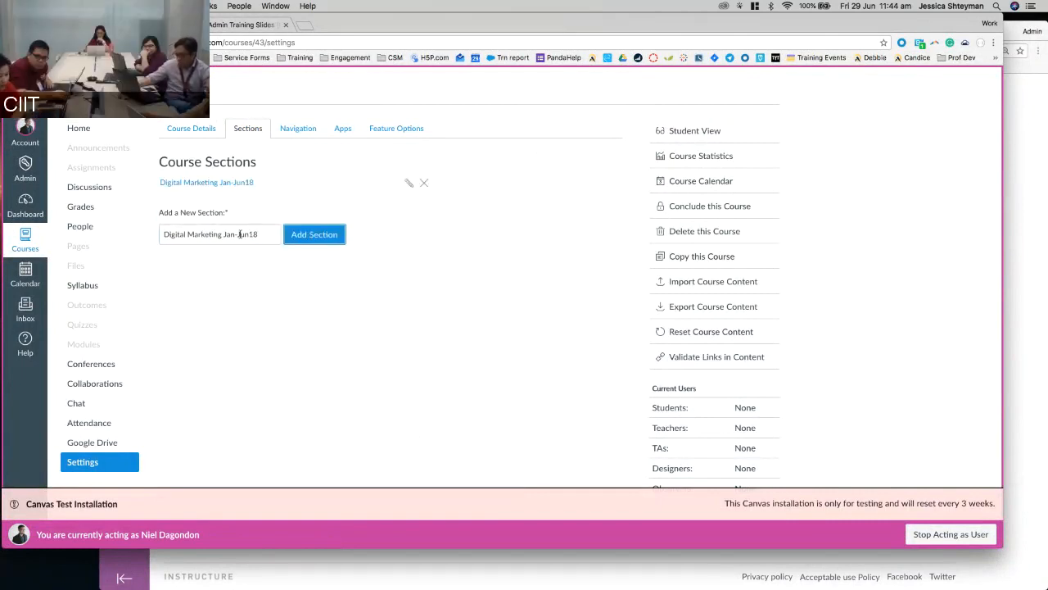
# Add a second section named Digital Marketing July-Dec2018.
pyautogui.moveTo(258, 234); pyautogui.dragTo(223, 234)
pyautogui.write('July')
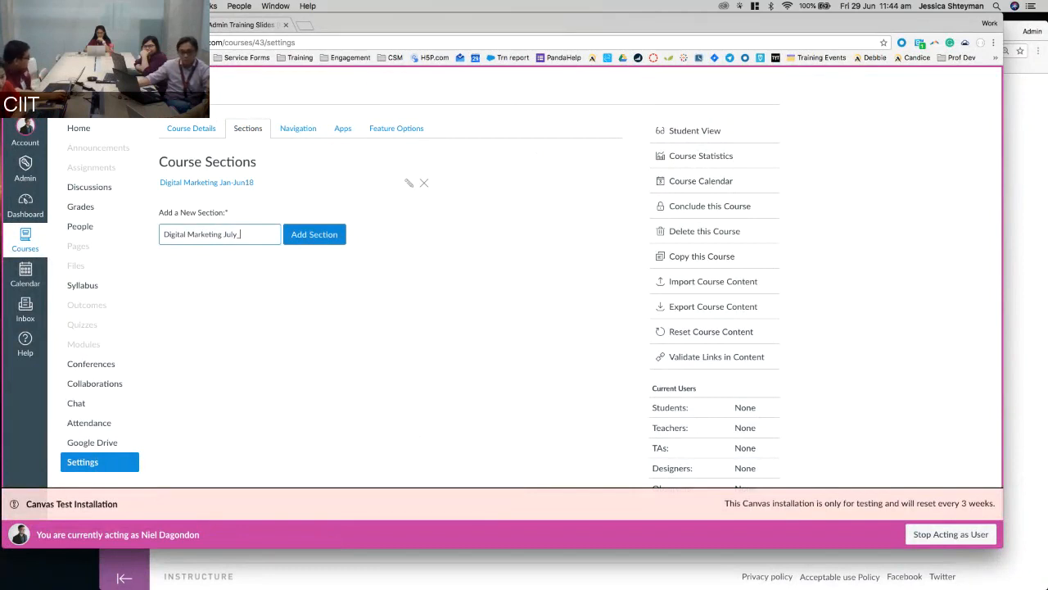
pyautogui.write('-Dec')
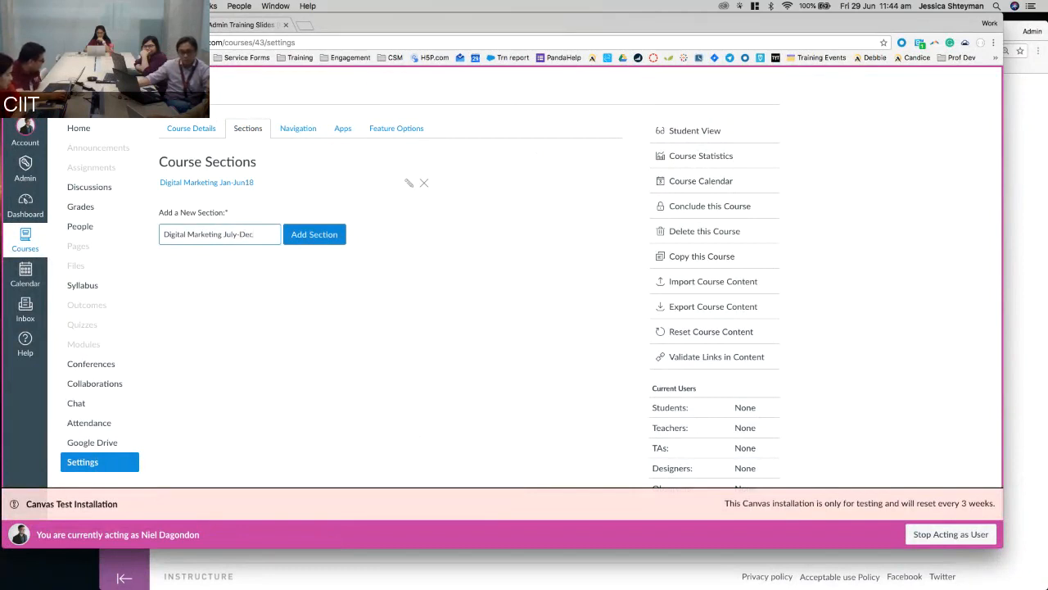
pyautogui.write('2018')
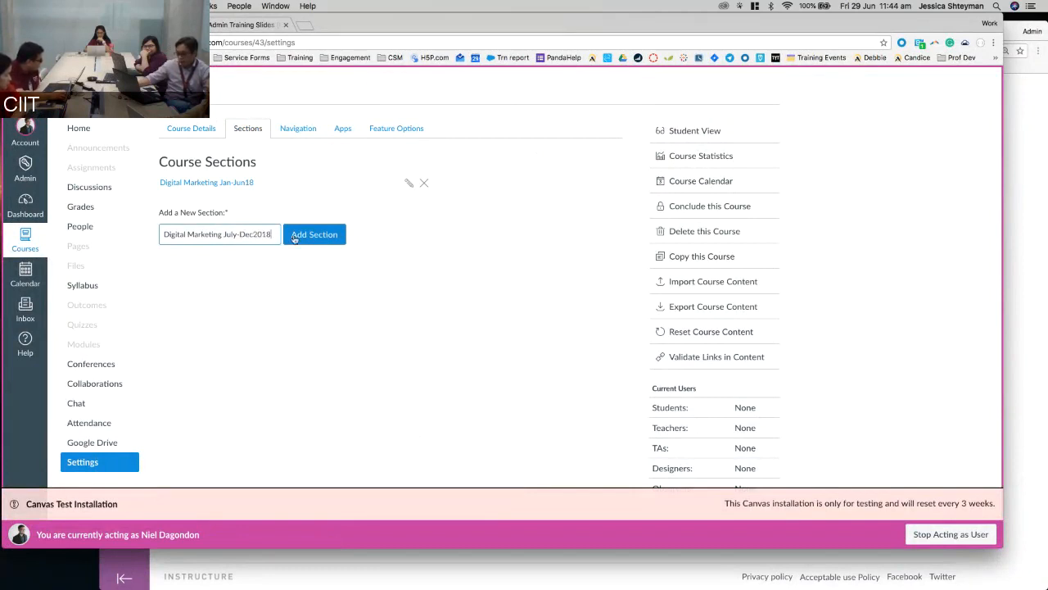
pyautogui.click(294, 238)
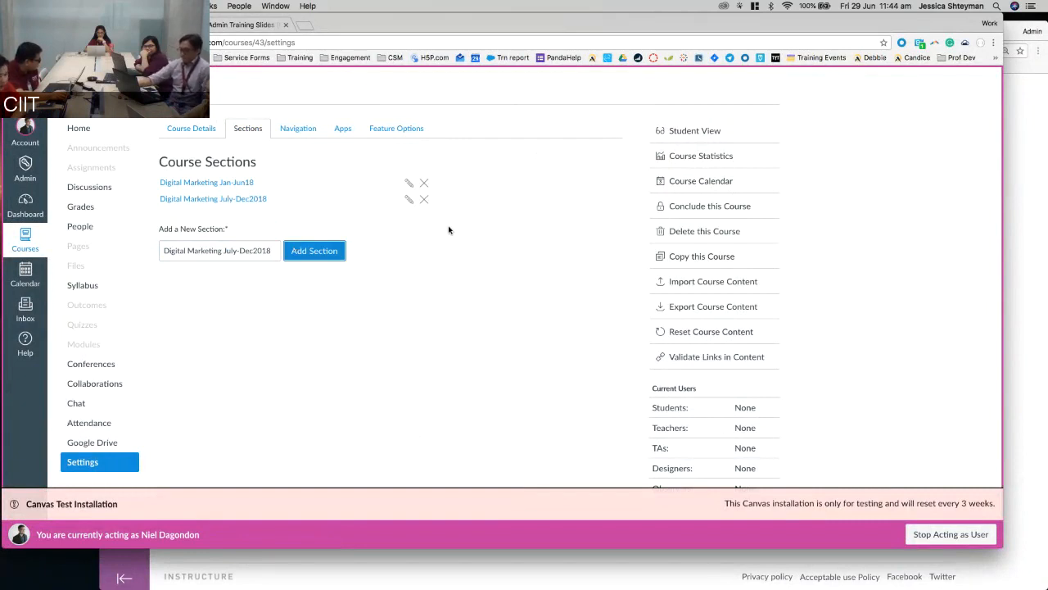
# Edit the Digital Marketing Jan-Jun18 section and enter an SIS ID starting DIGMRK.
pyautogui.click(204, 186)
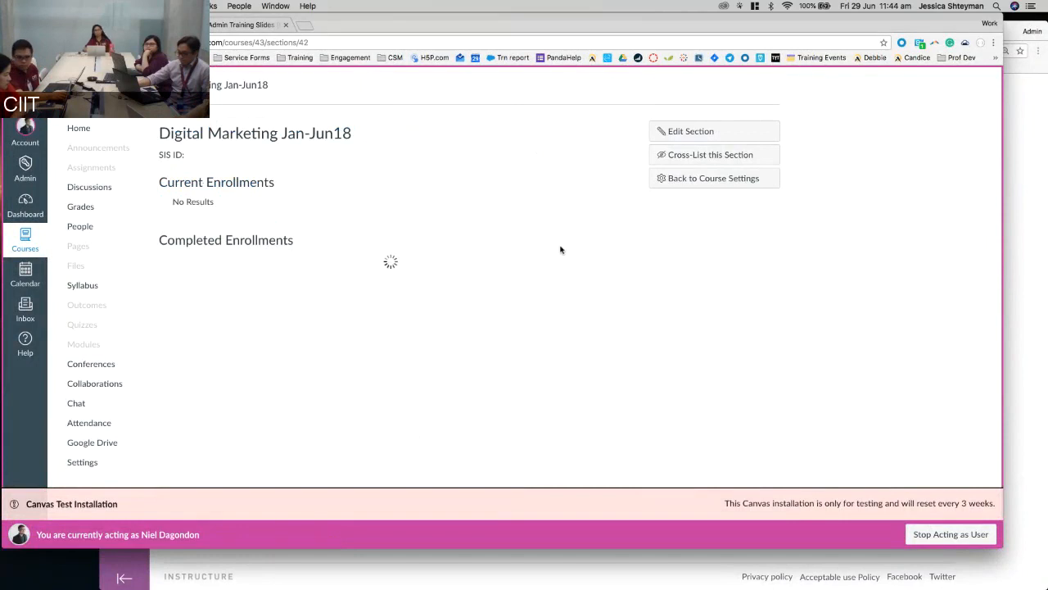
pyautogui.click(696, 136)
pyautogui.moveTo(99, 147); pyautogui.dragTo(189, 146)
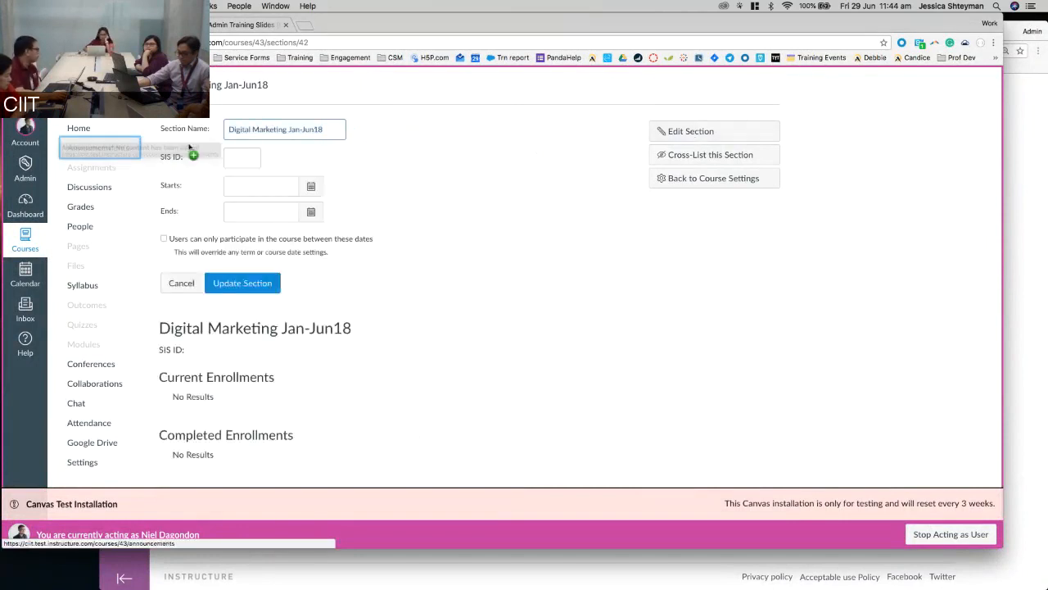
pyautogui.click(248, 154)
pyautogui.click(289, 154)
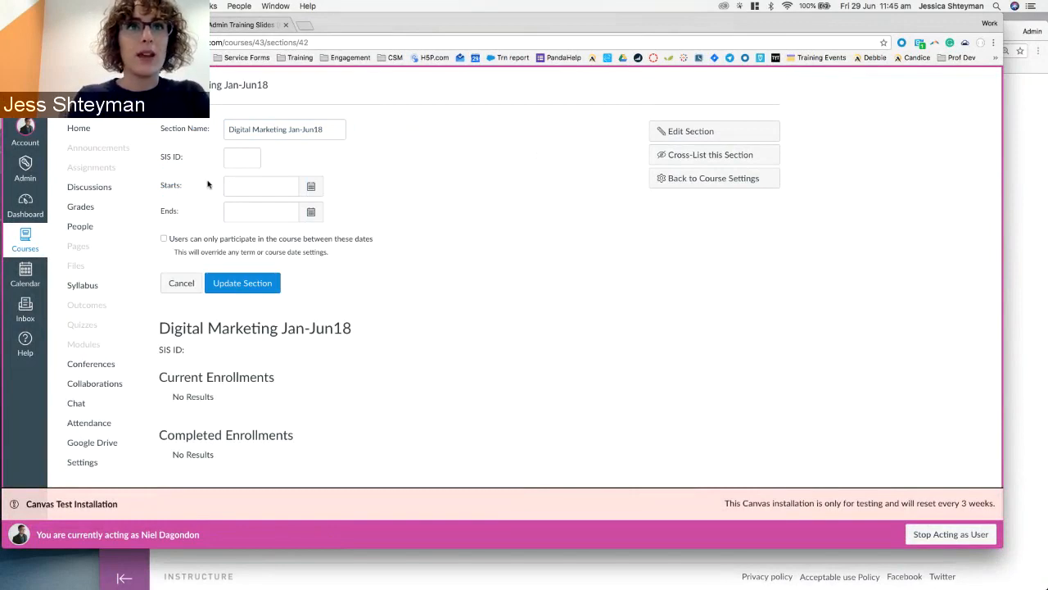
pyautogui.click(247, 160)
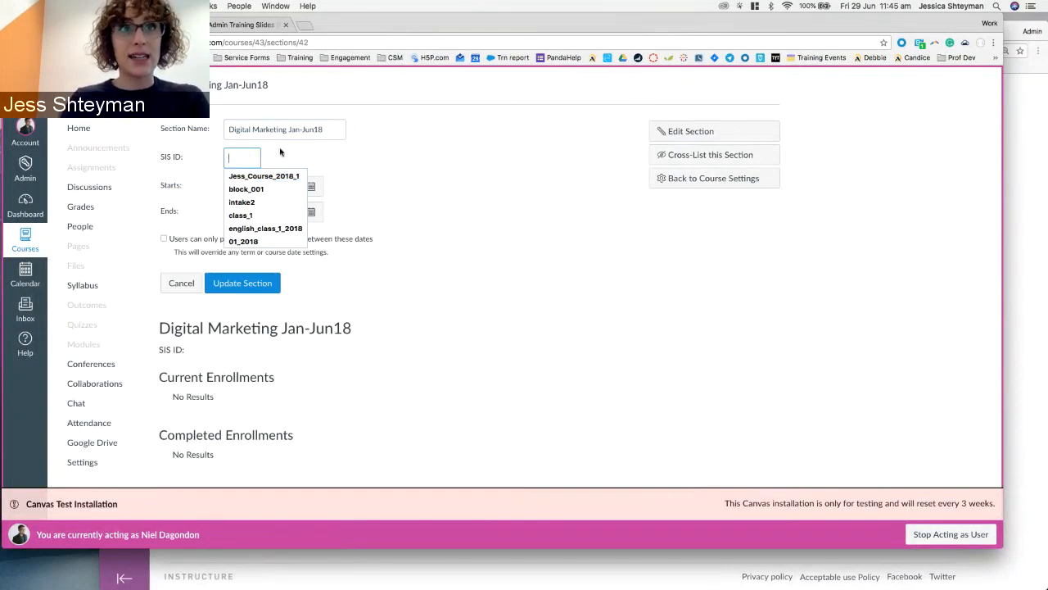
pyautogui.write('DIG')
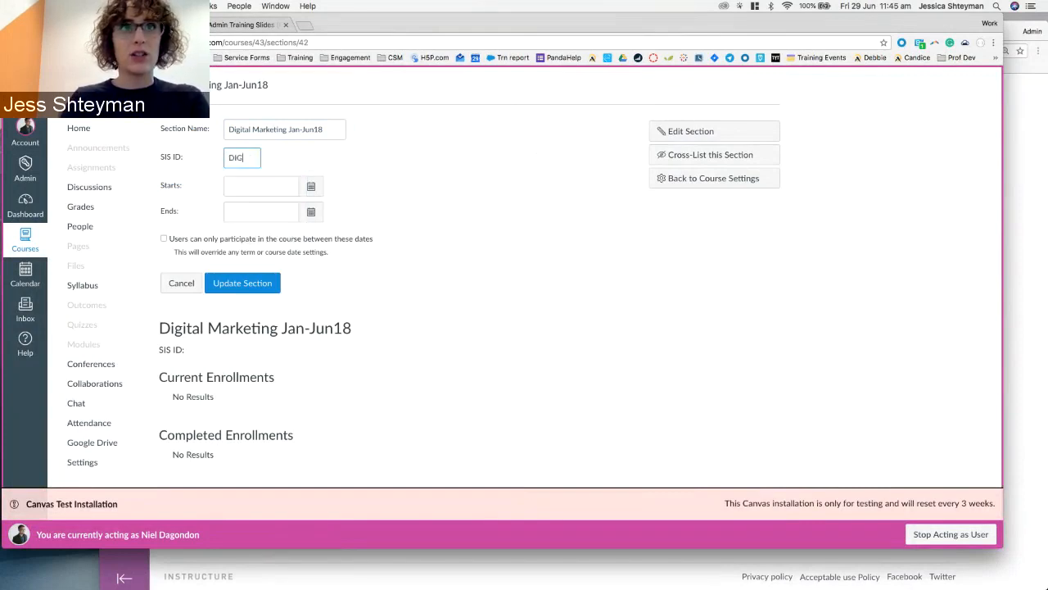
pyautogui.write('MRK')
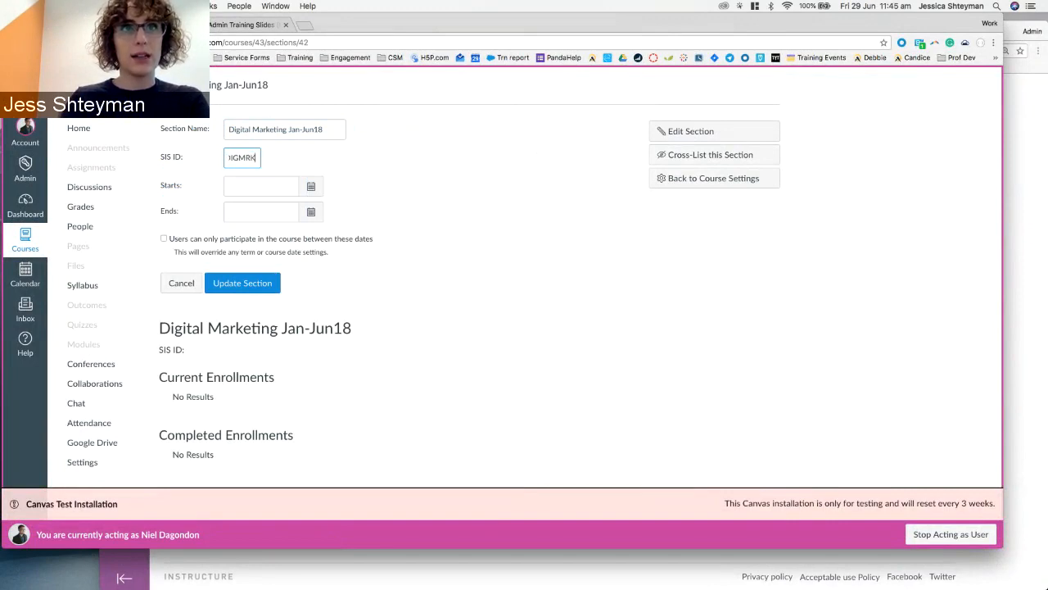
pyautogui.write('_201')
pyautogui.press('BackSpace')
pyautogui.press('BackSpace')
pyautogui.press('BackSpace')
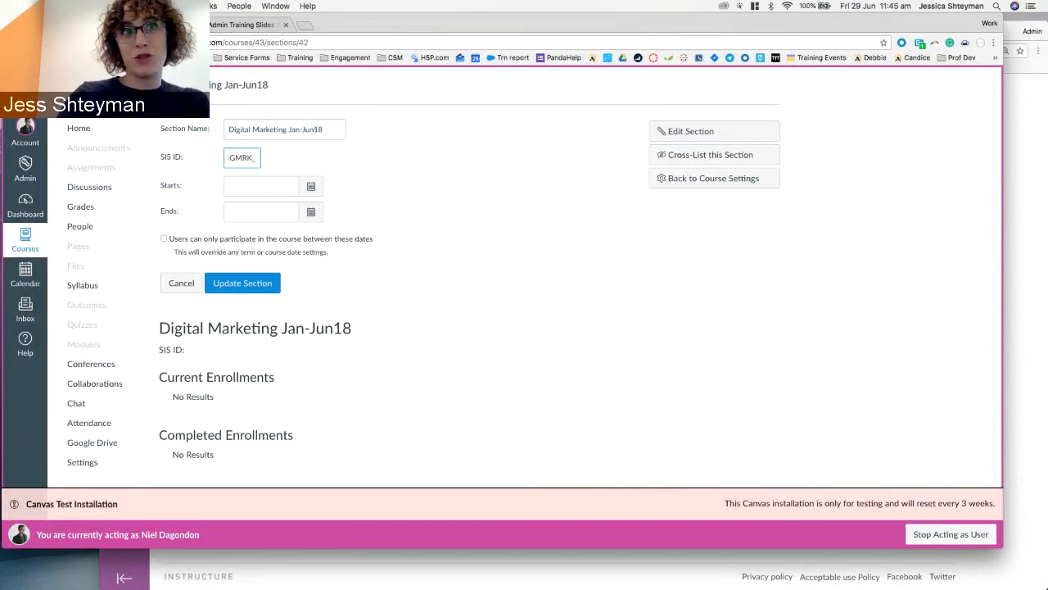
pyautogui.write('June19')
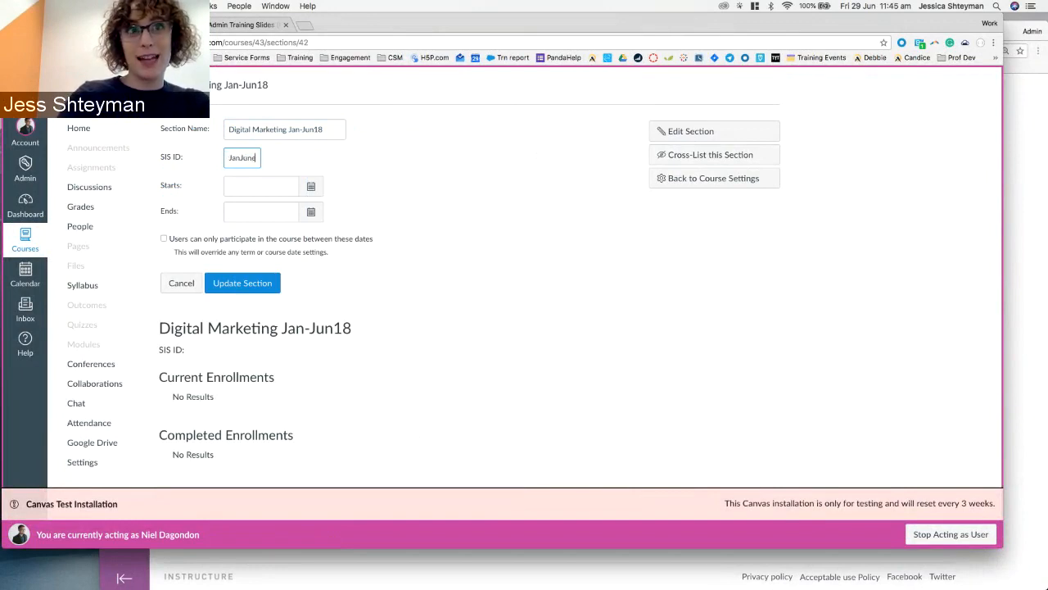
pyautogui.click(290, 157)
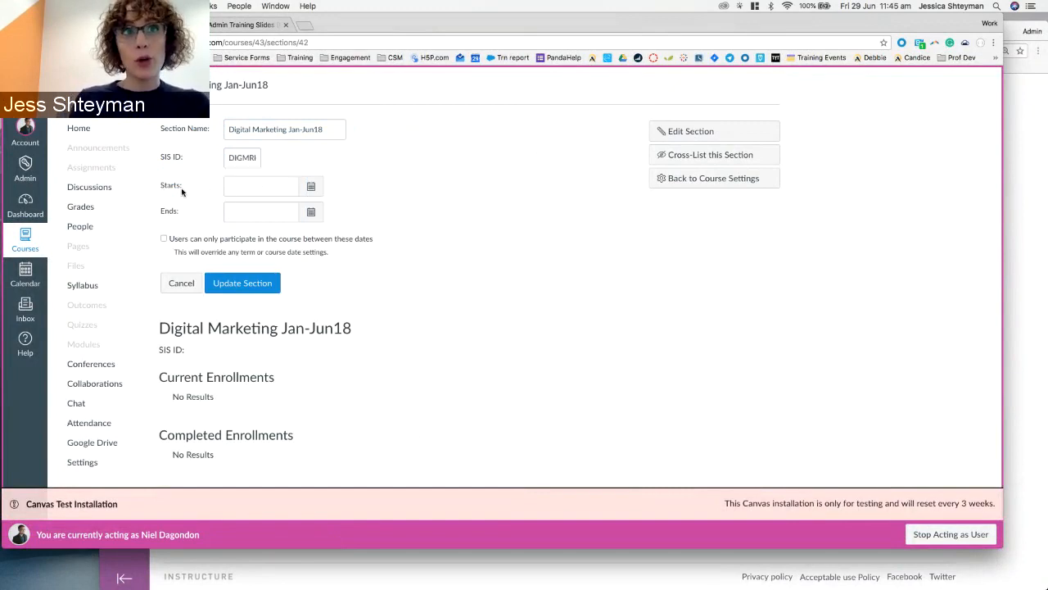
# Give the section dates Jan 1, 2018 to 31 July, 2018, restrict participation to them, and save.
pyautogui.click(288, 190)
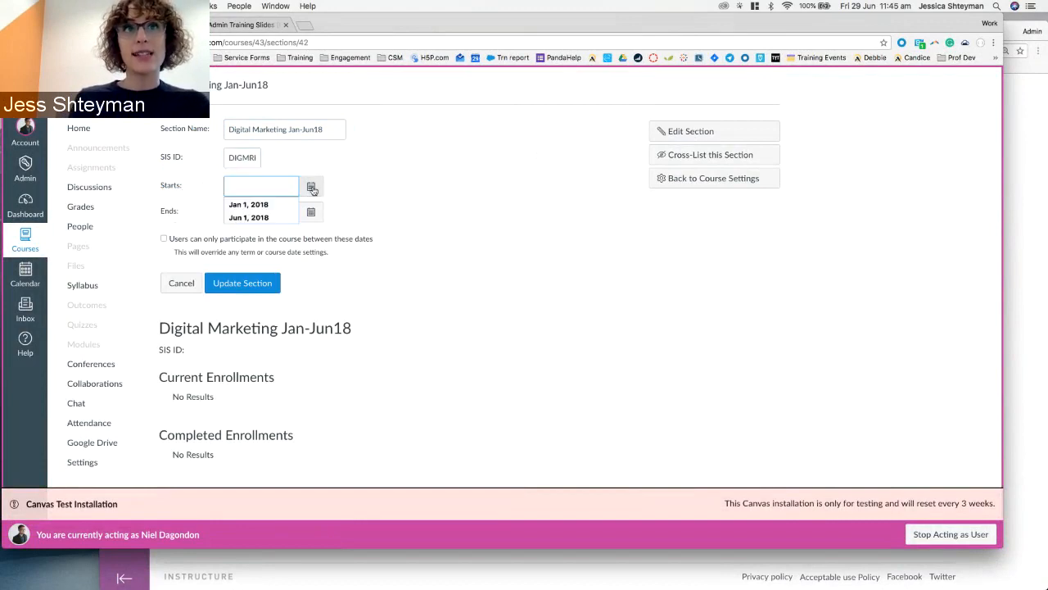
pyautogui.click(311, 186)
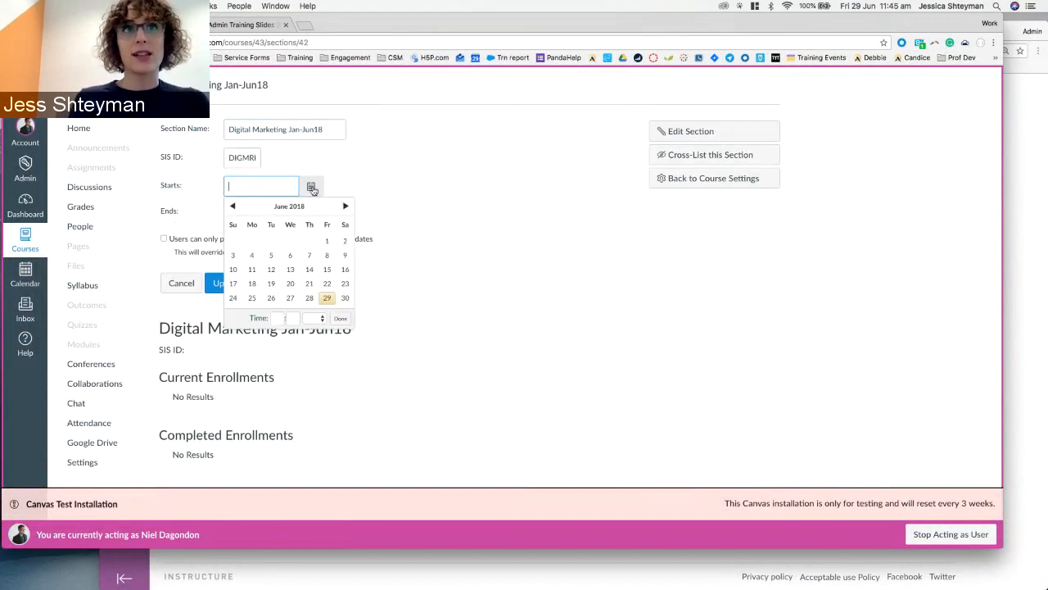
pyautogui.click(249, 183)
pyautogui.write('Jan')
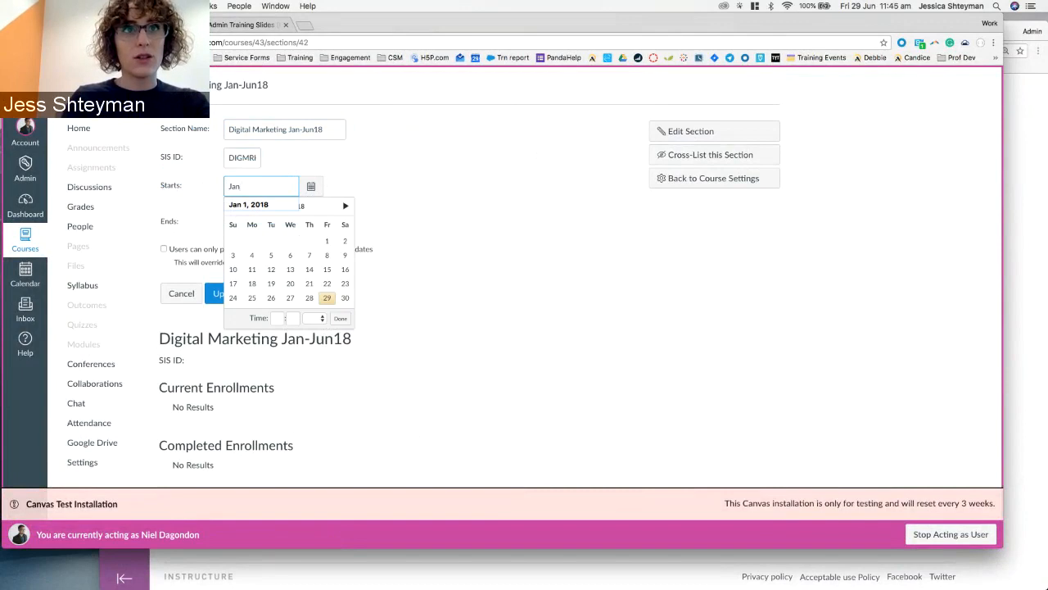
pyautogui.press('Down')
pyautogui.press('Return')
pyautogui.click(375, 167)
pyautogui.click(254, 221)
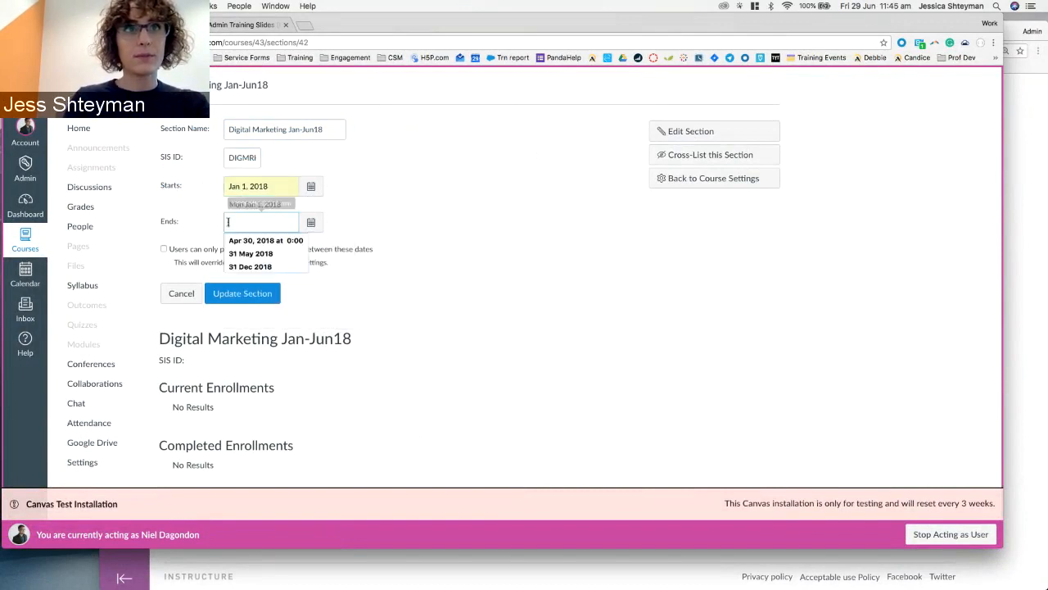
pyautogui.write('31 July')
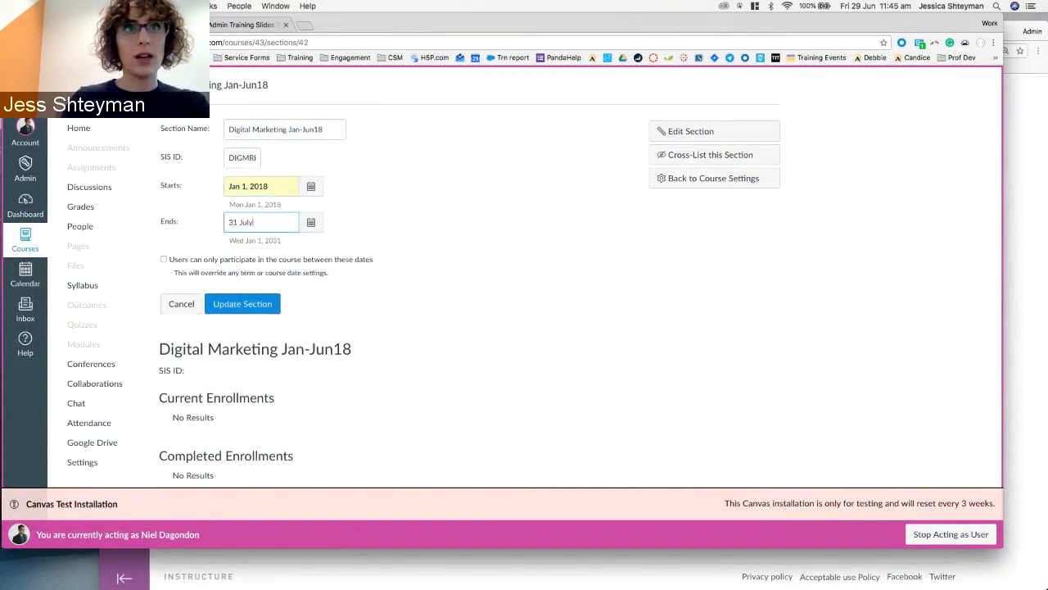
pyautogui.write(', 2018')
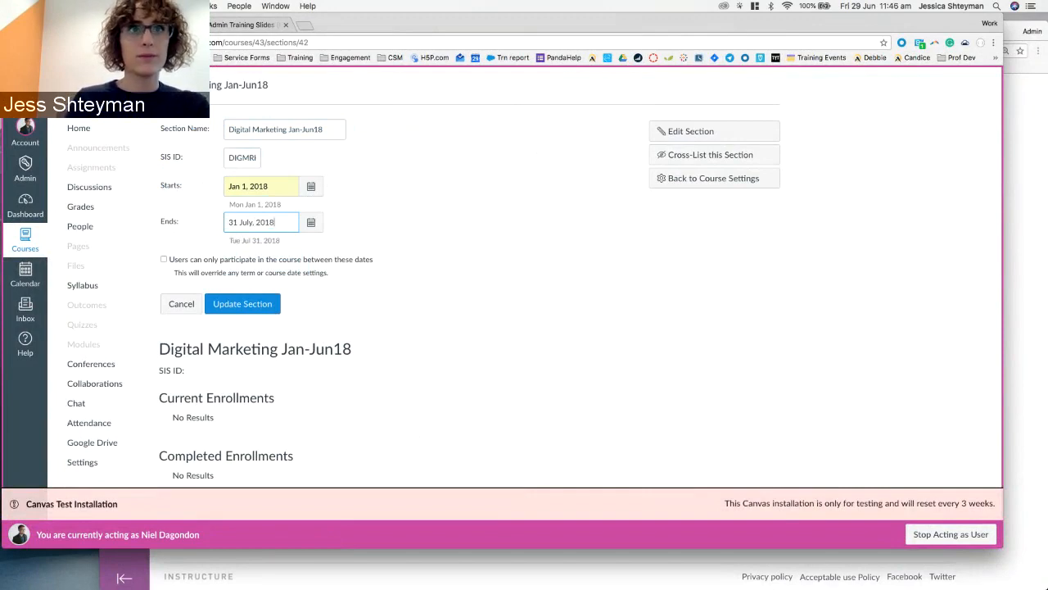
pyautogui.click(382, 231)
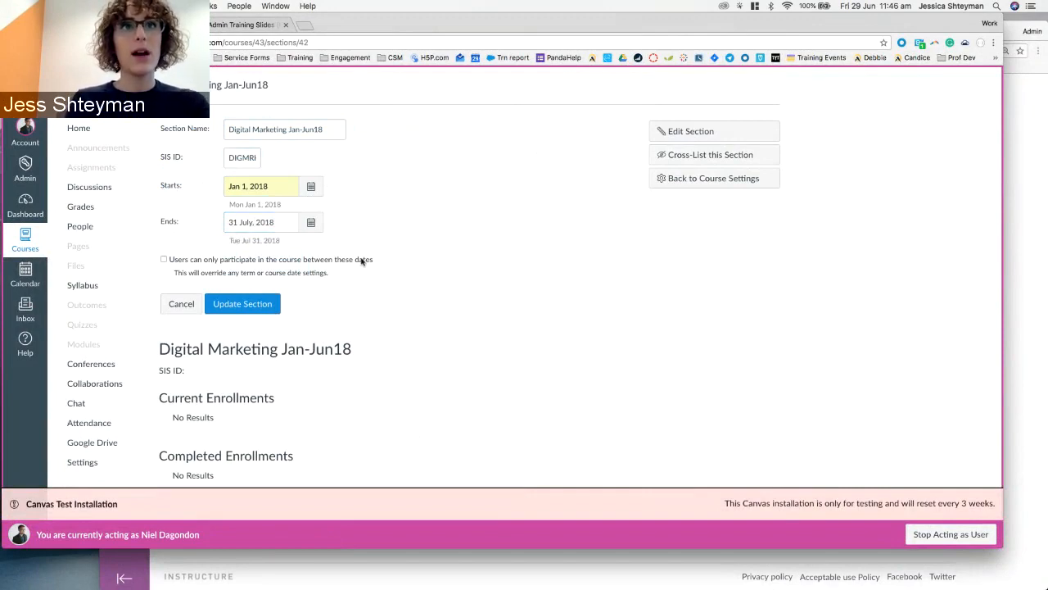
pyautogui.click(164, 260)
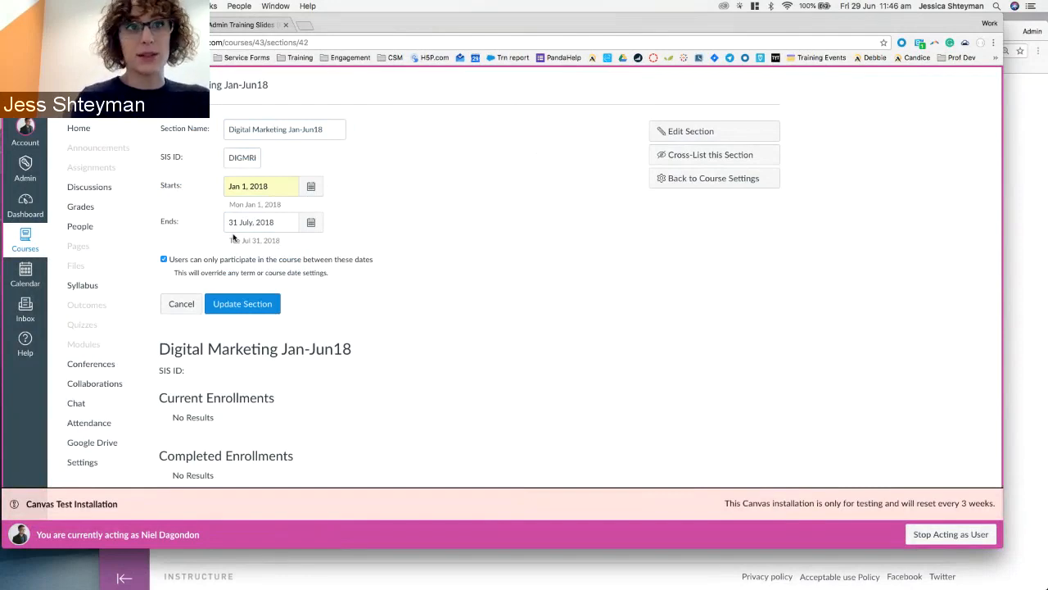
pyautogui.click(245, 303)
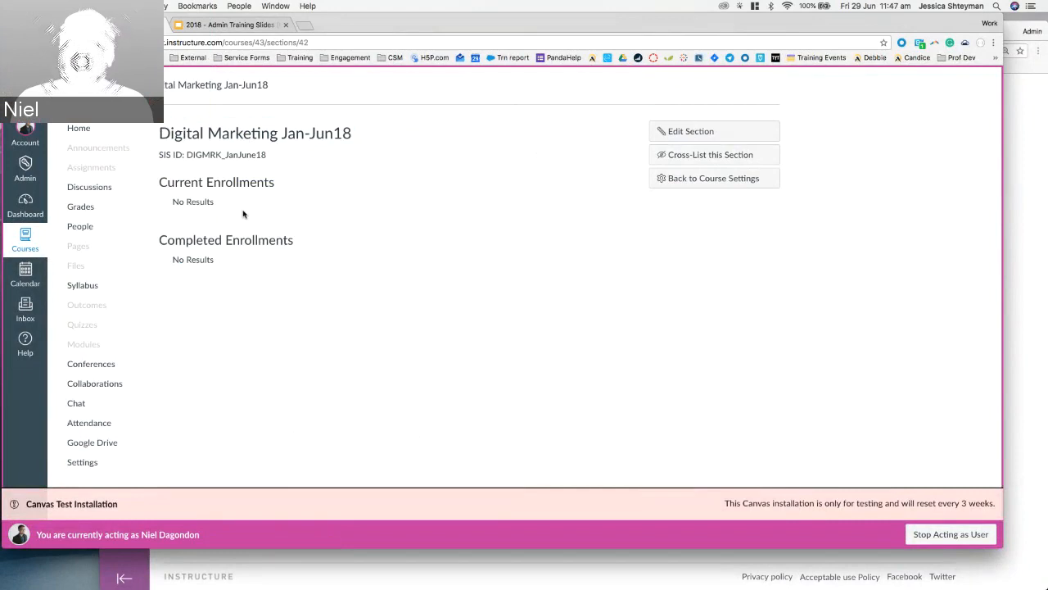
pyautogui.click(661, 131)
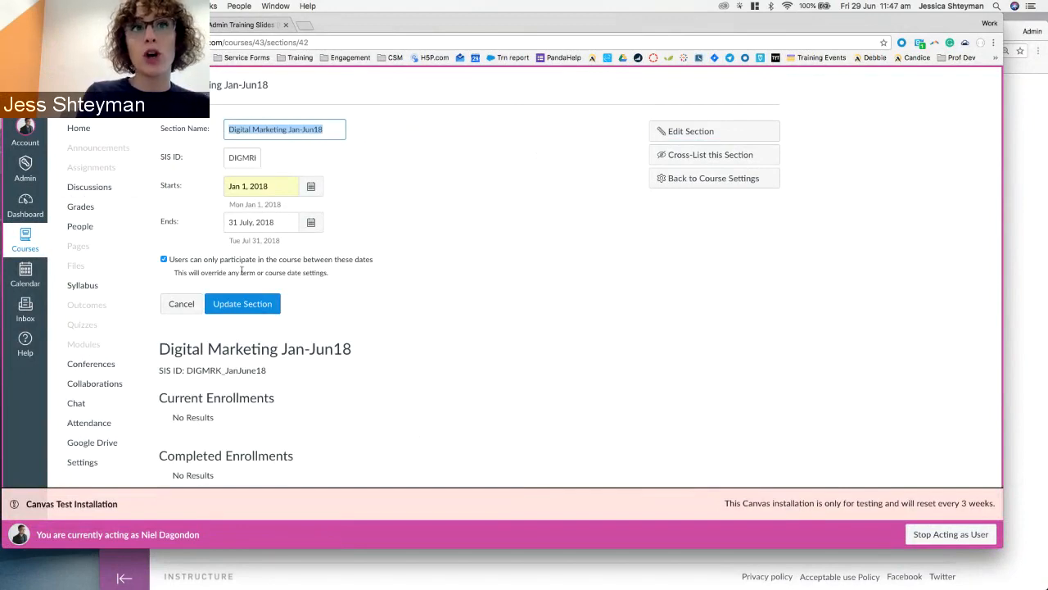
pyautogui.moveTo(242, 272); pyautogui.dragTo(256, 271)
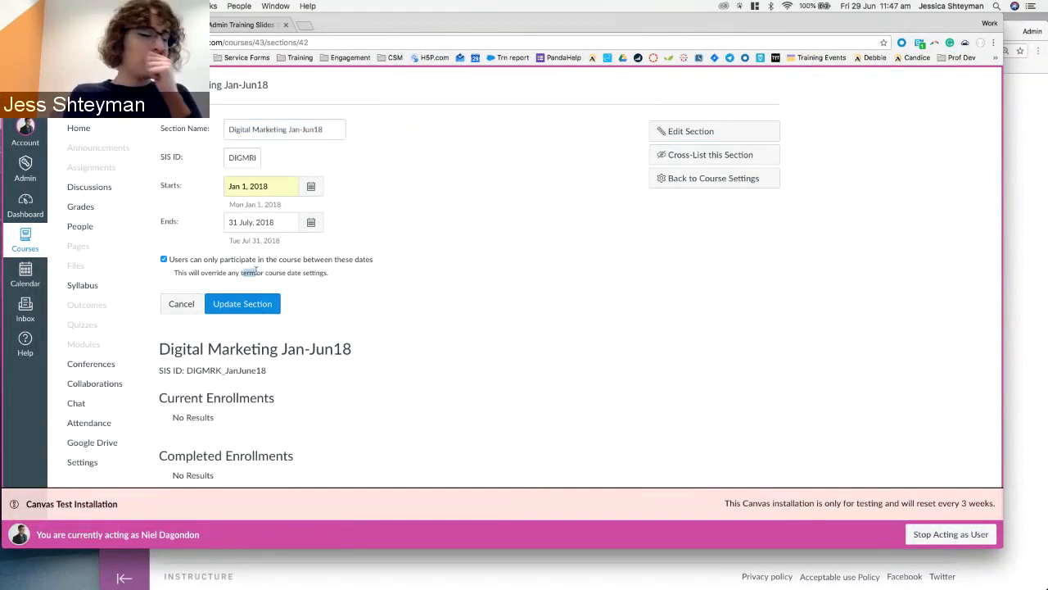
pyautogui.click(251, 277)
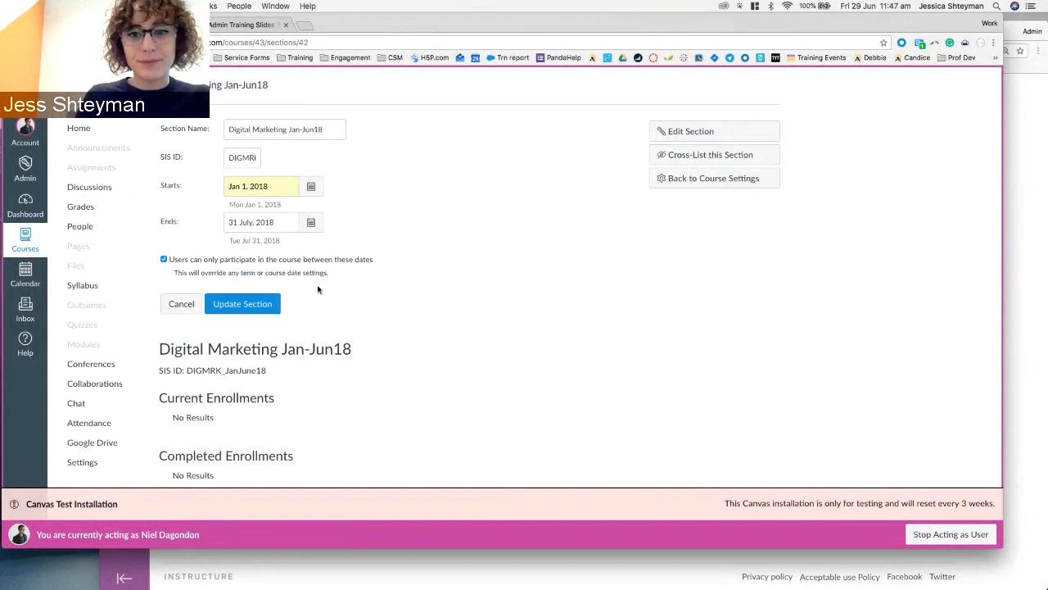
pyautogui.click(181, 305)
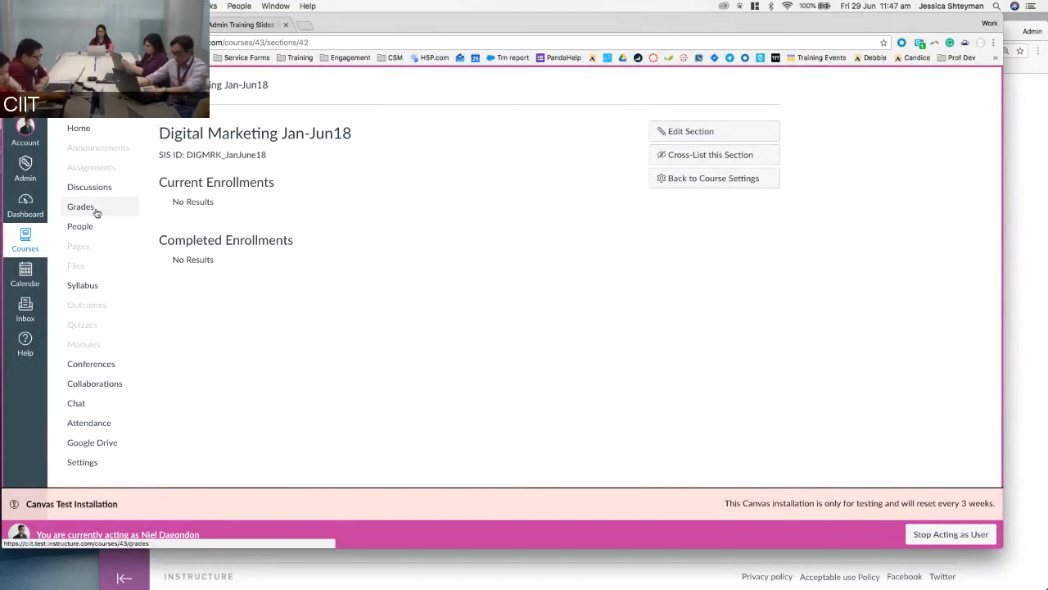
pyautogui.click(30, 183)
# Go to the admin account's People page and open the Add a New User form.
pyautogui.click(70, 134)
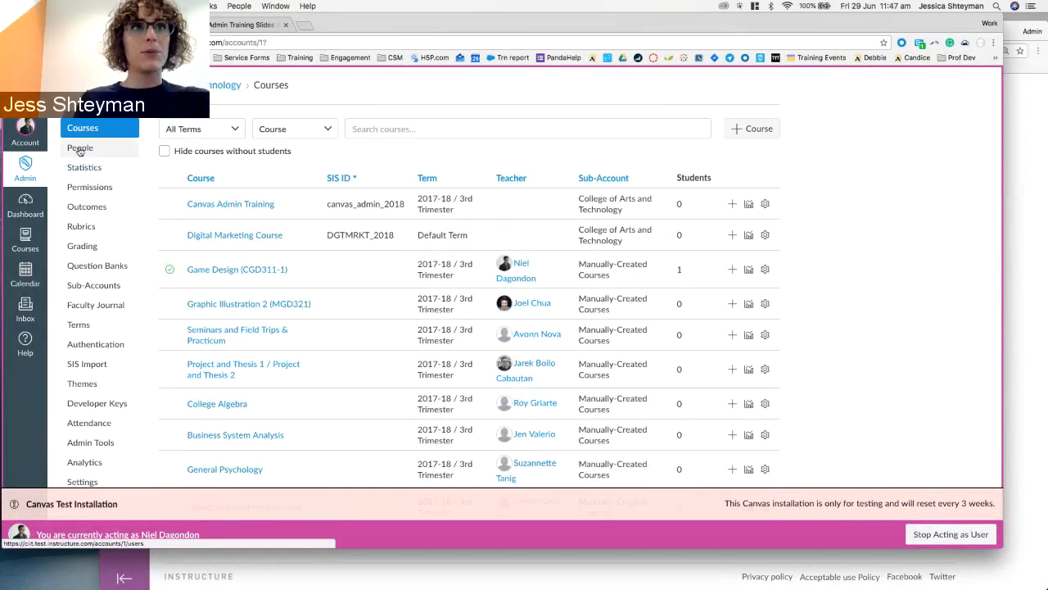
pyautogui.click(79, 150)
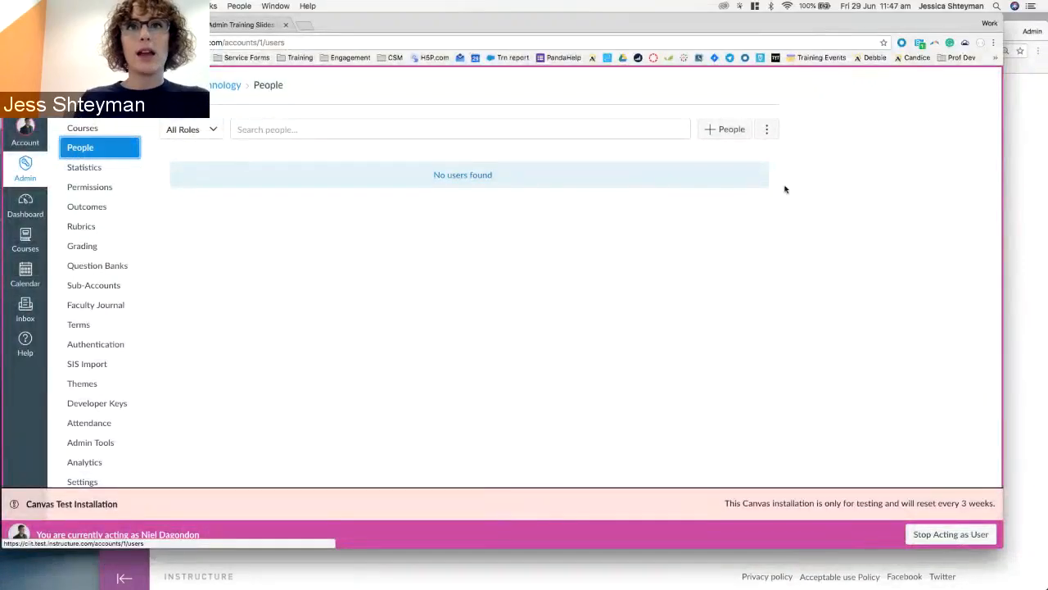
pyautogui.click(724, 133)
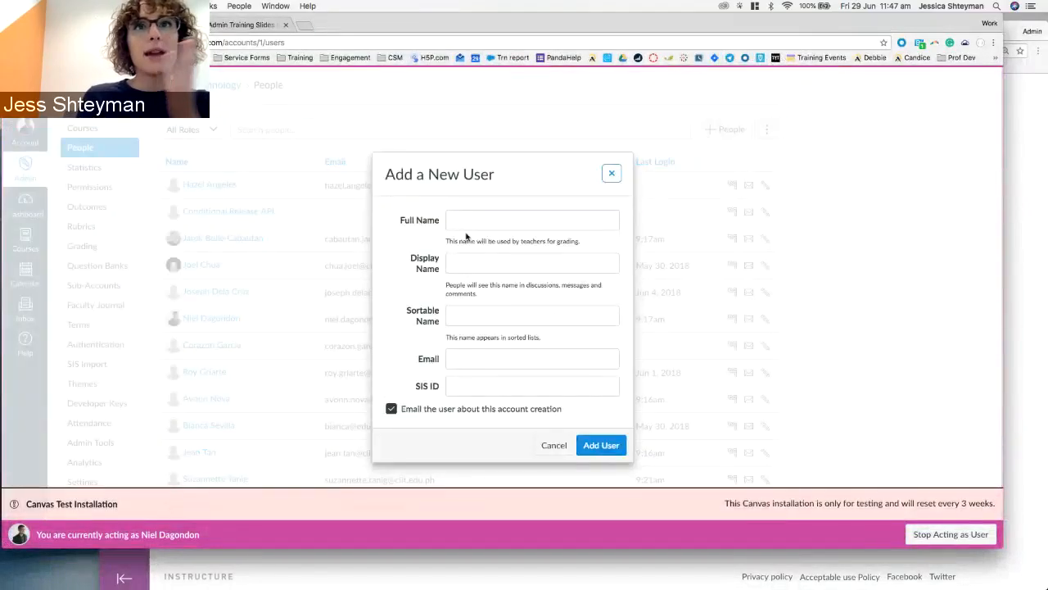
# Enter the new user's full name and display name, and check the sortable name.
pyautogui.click(465, 221)
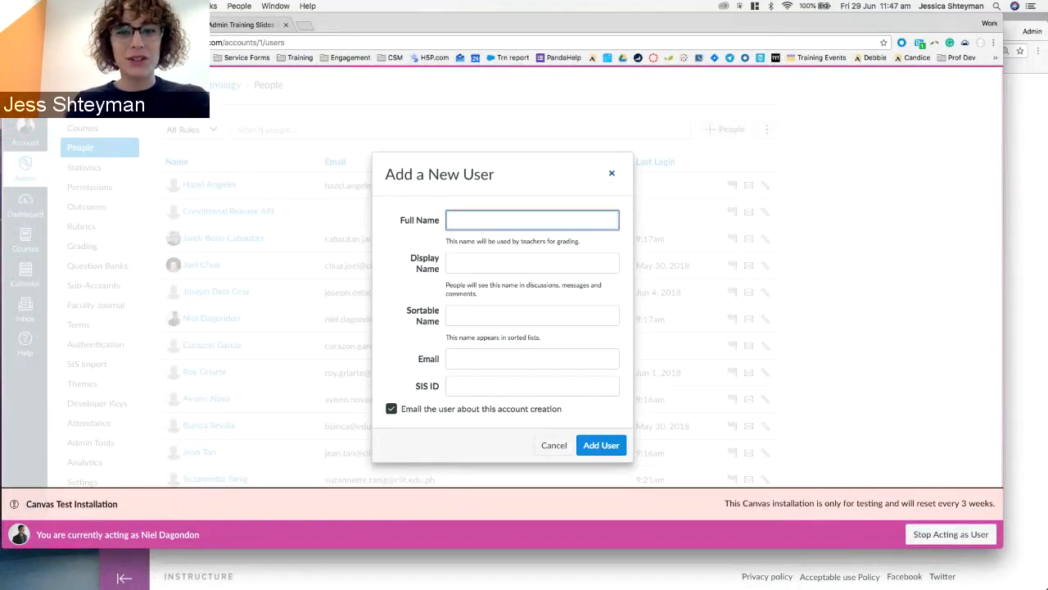
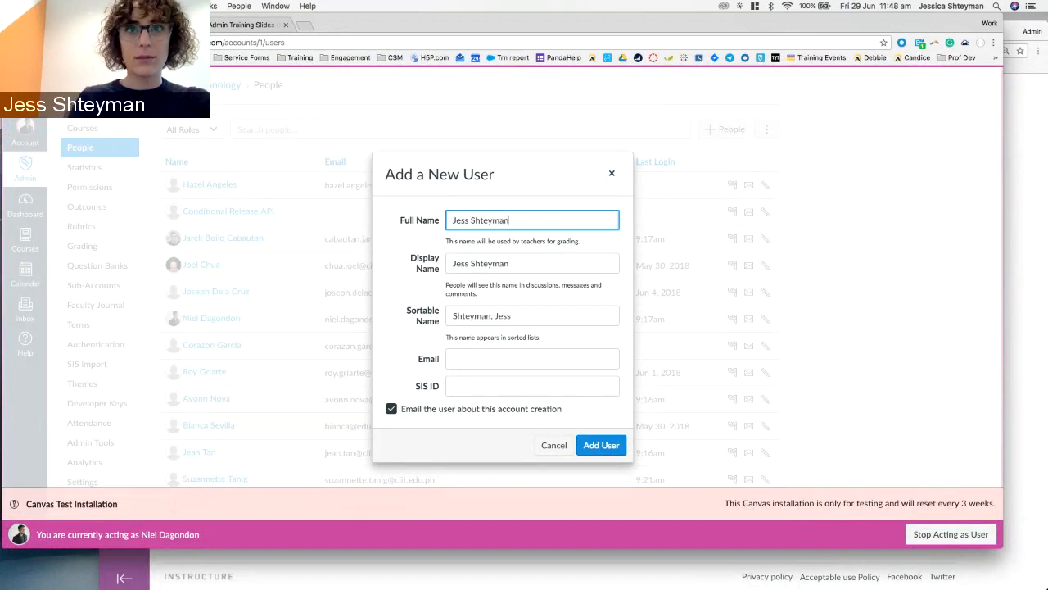
pyautogui.click(465, 264)
pyautogui.doubleClick(465, 264)
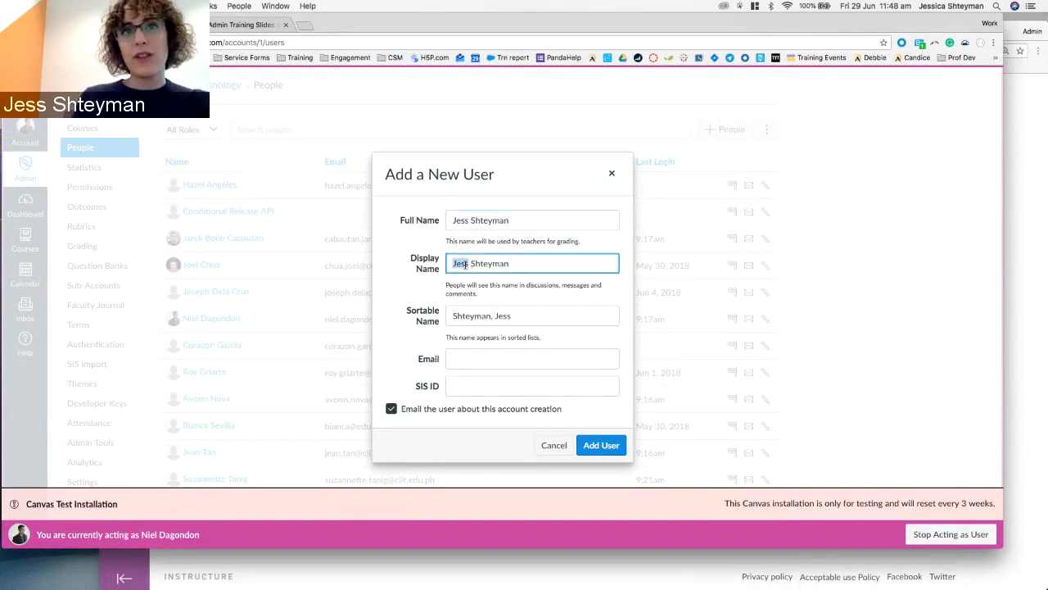
pyautogui.write('Prof')
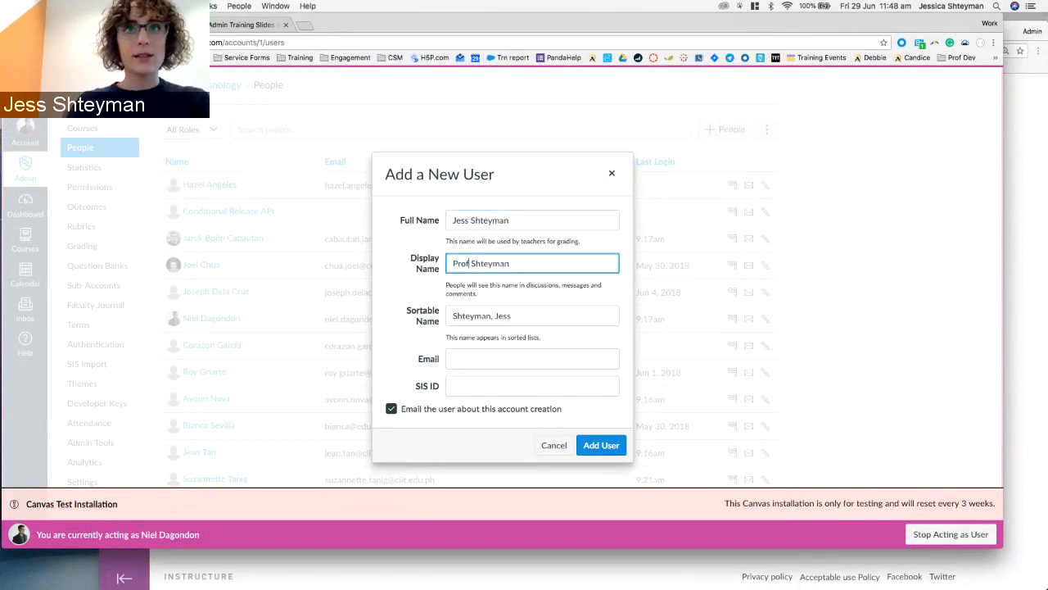
pyautogui.doubleClick(460, 263)
pyautogui.press('BackSpace')
pyautogui.write('Ms')
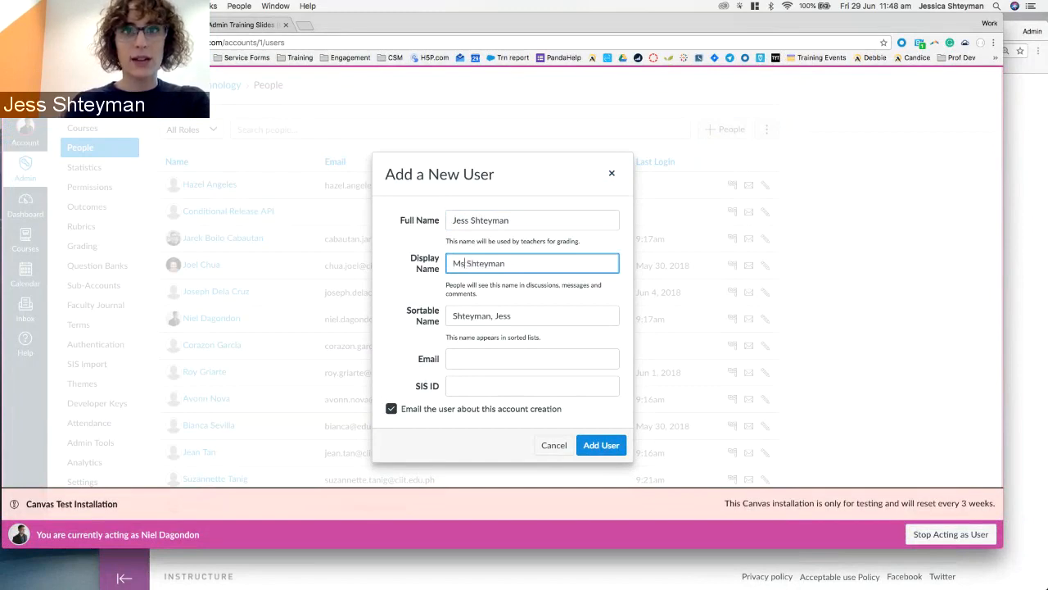
pyautogui.press('BackSpace')
pyautogui.press('BackSpace')
pyautogui.write('Jess')
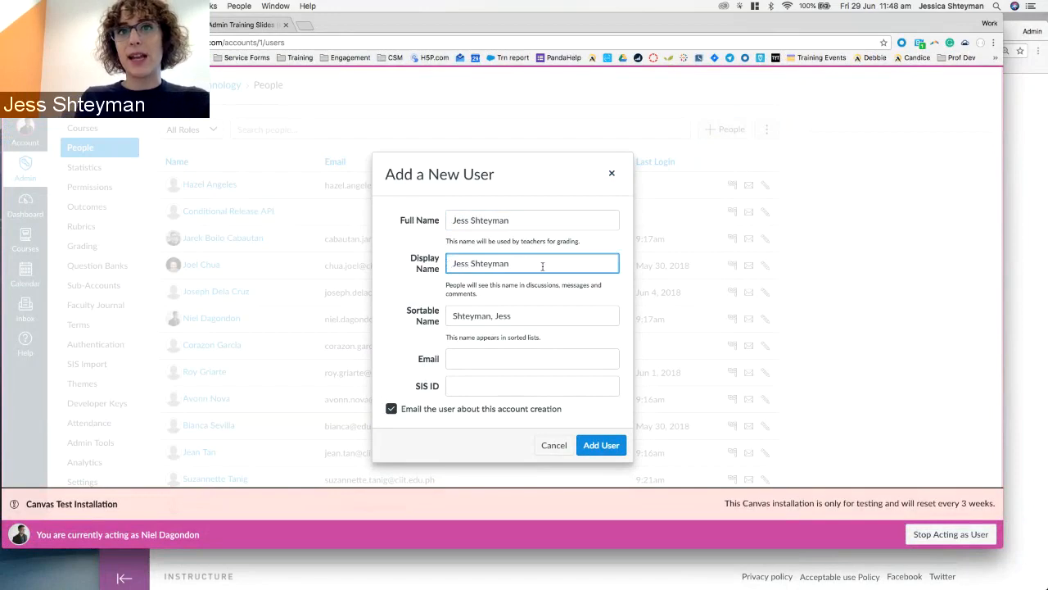
pyautogui.click(537, 311)
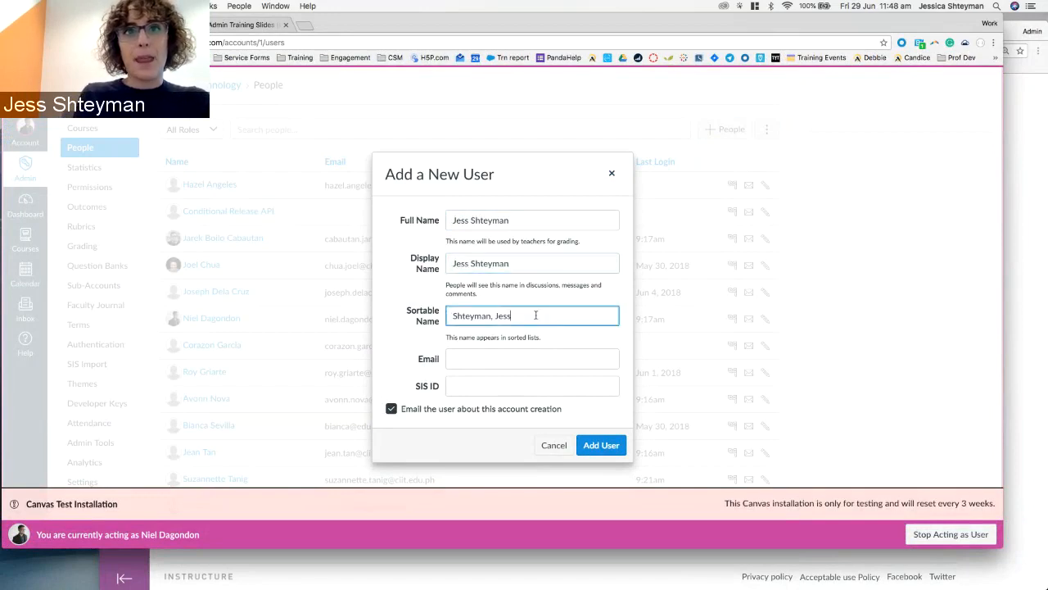
# Enter the user's e-mail address and paste it into the SIS ID field.
pyautogui.click(462, 353)
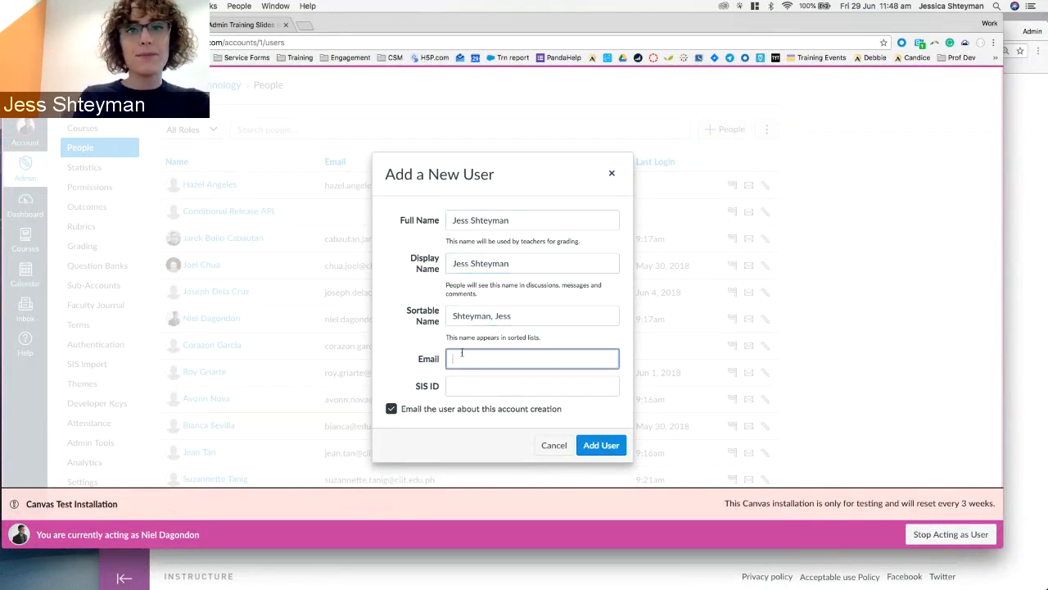
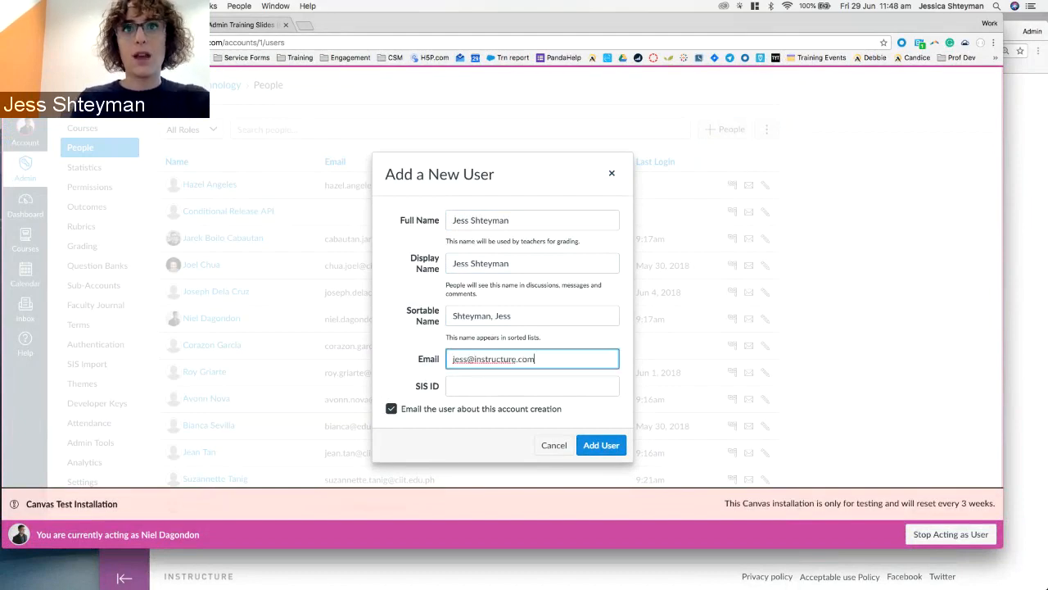
pyautogui.press('Tab')
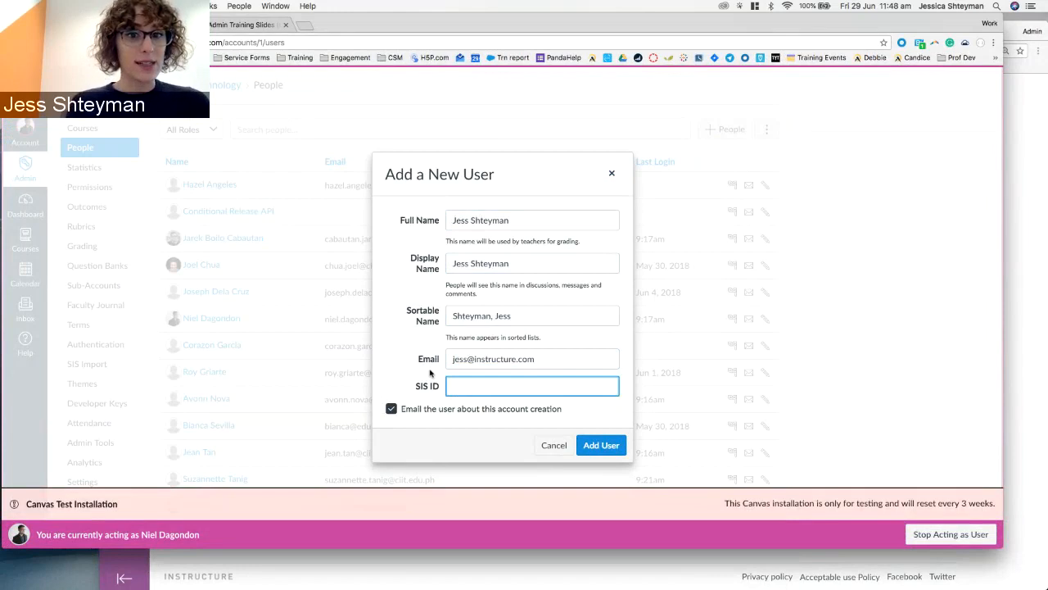
pyautogui.moveTo(536, 360); pyautogui.dragTo(416, 373)
pyautogui.press('super+c')
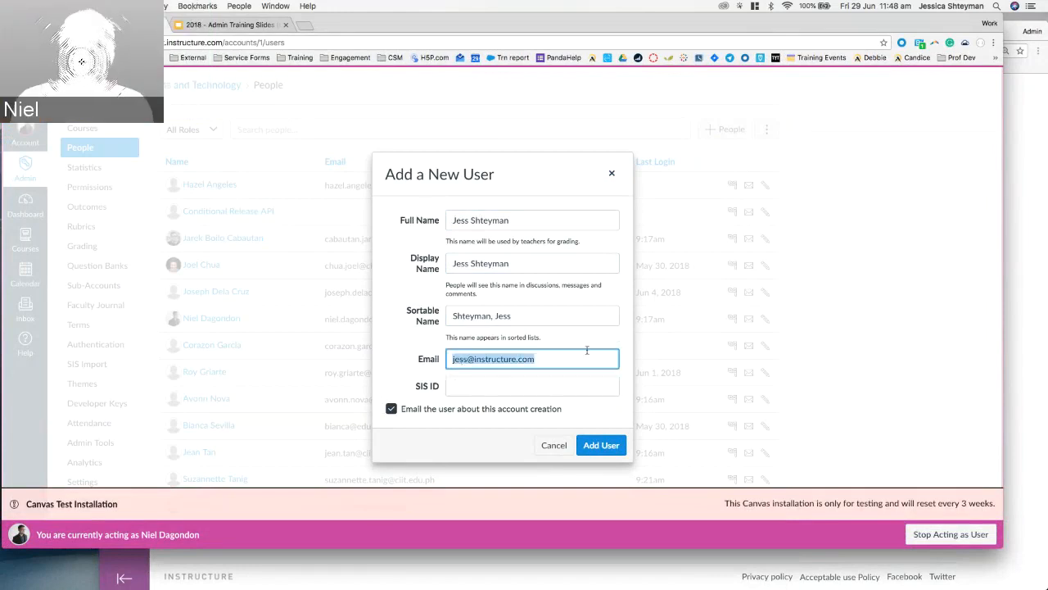
pyautogui.click(576, 358)
pyautogui.click(536, 384)
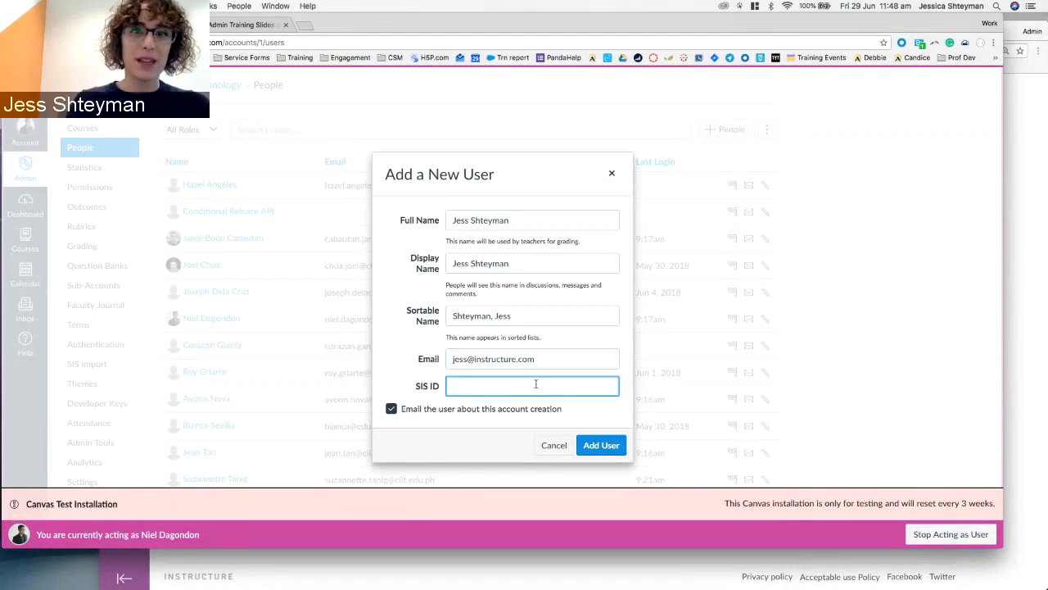
pyautogui.press('super+v')
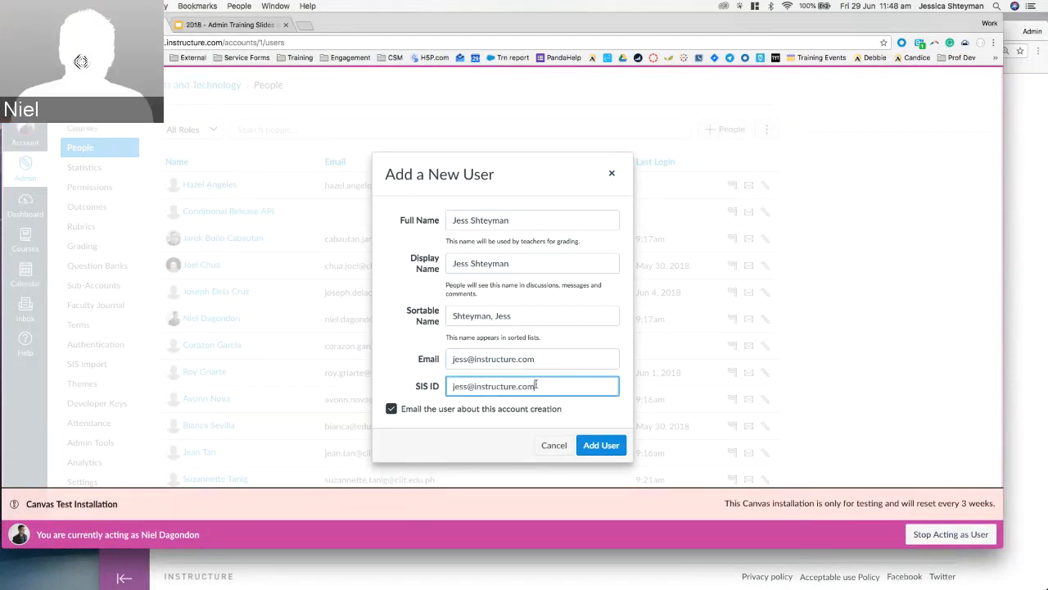
pyautogui.click(553, 372)
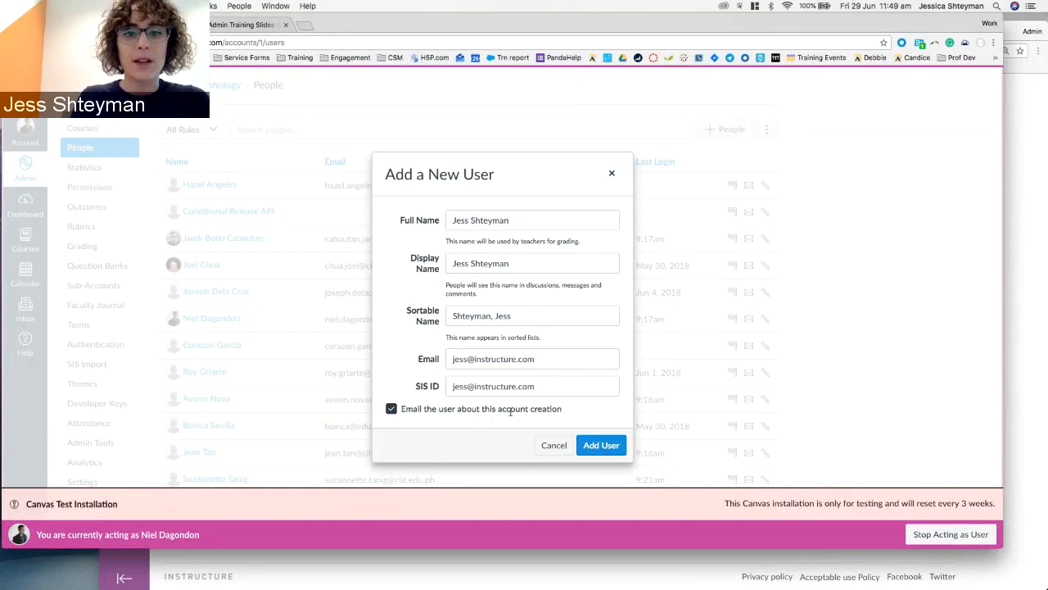
# Add the user without the notification e-mail, then open Canvas Admin Training in a new tab.
pyautogui.click(470, 411)
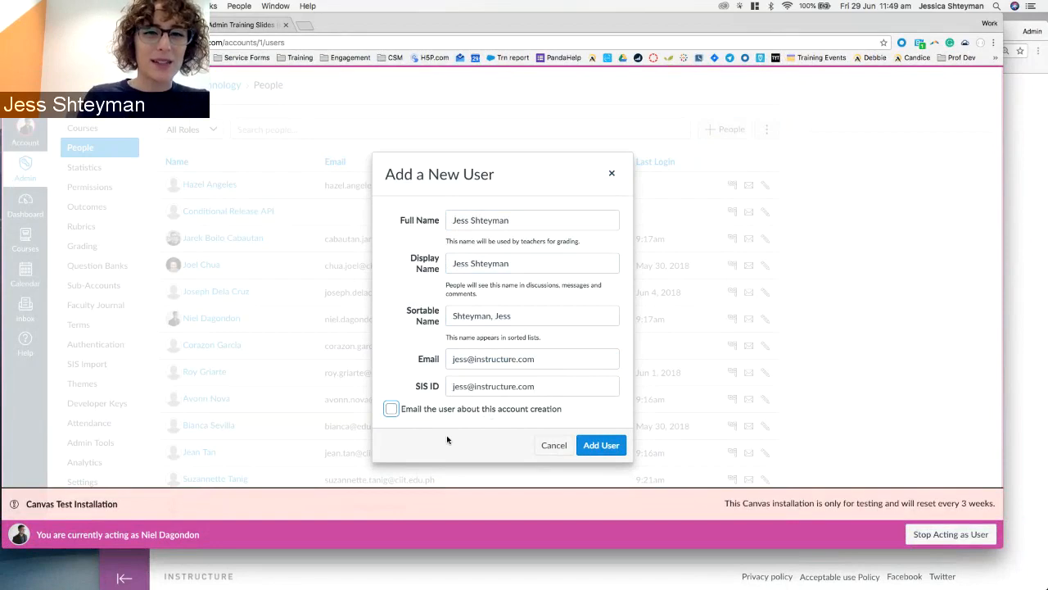
pyautogui.click(614, 445)
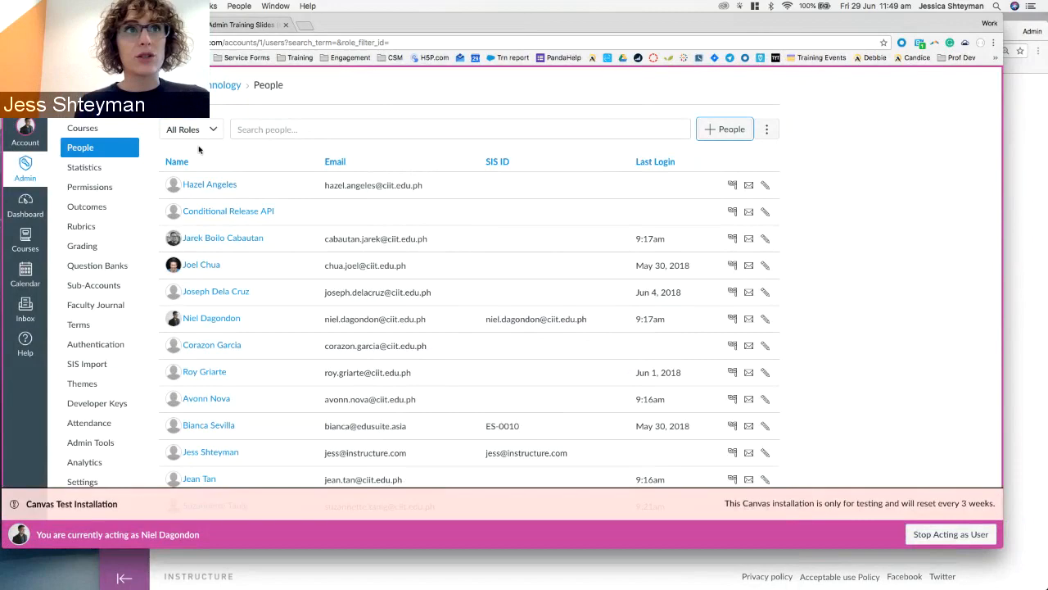
pyautogui.click(137, 129)
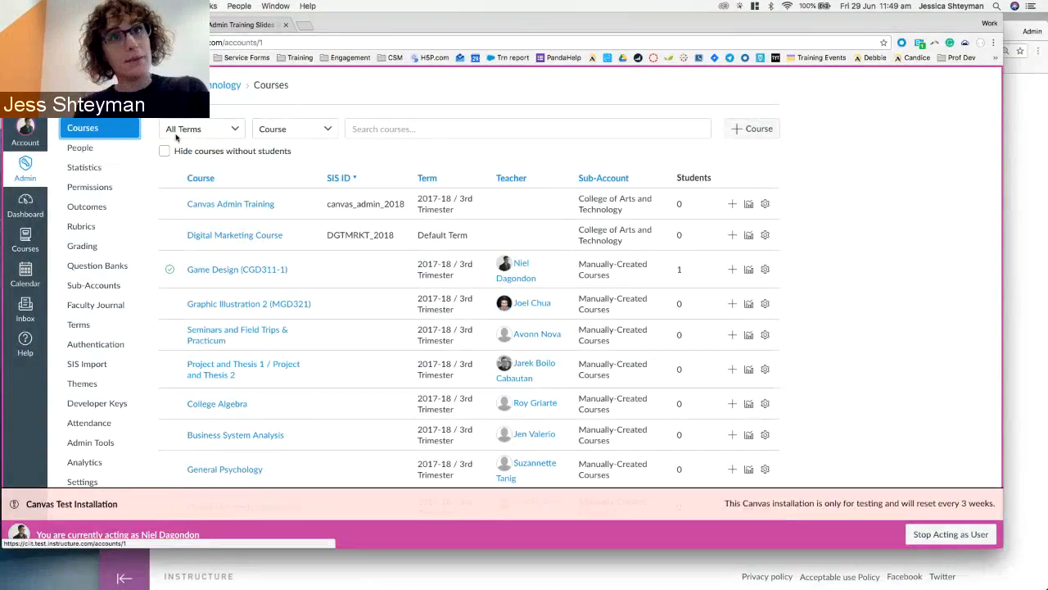
pyautogui.rightClick(205, 207)
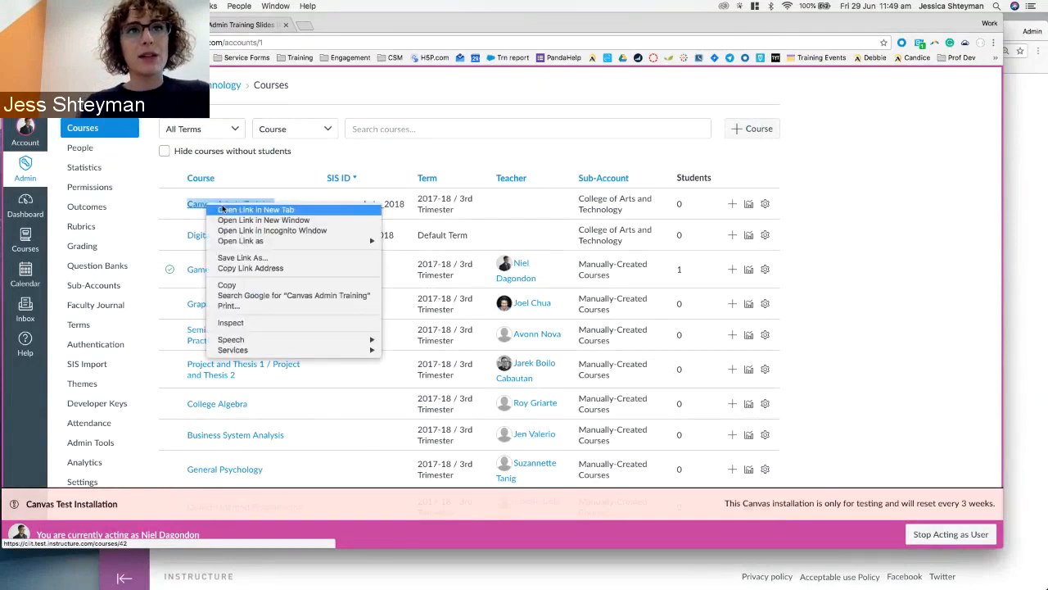
pyautogui.click(246, 211)
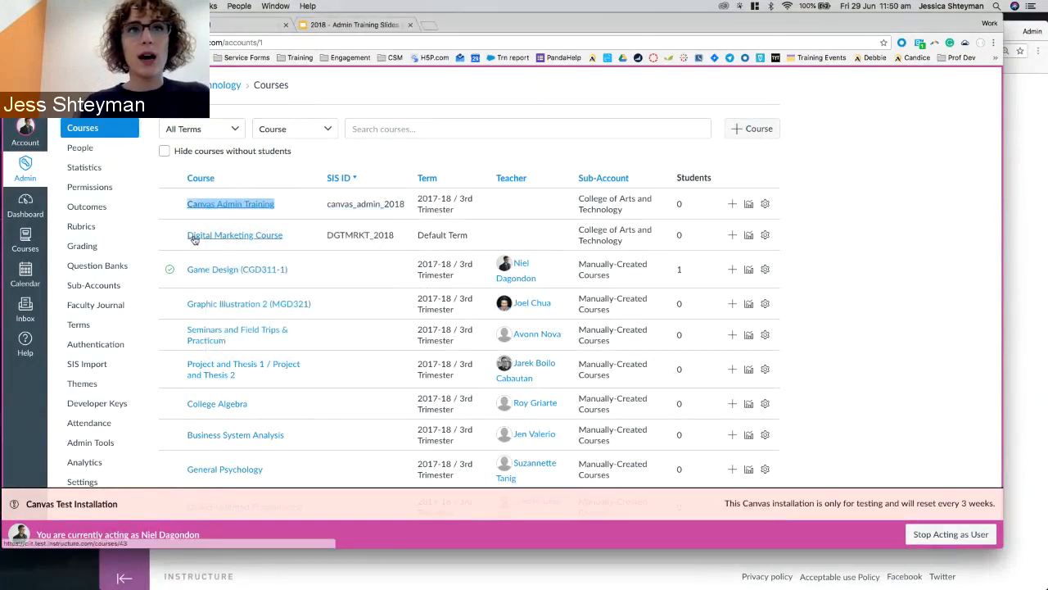
# Glance at the Sections training slide, then open the Canvas Admin Training People roster.
pyautogui.click(207, 237)
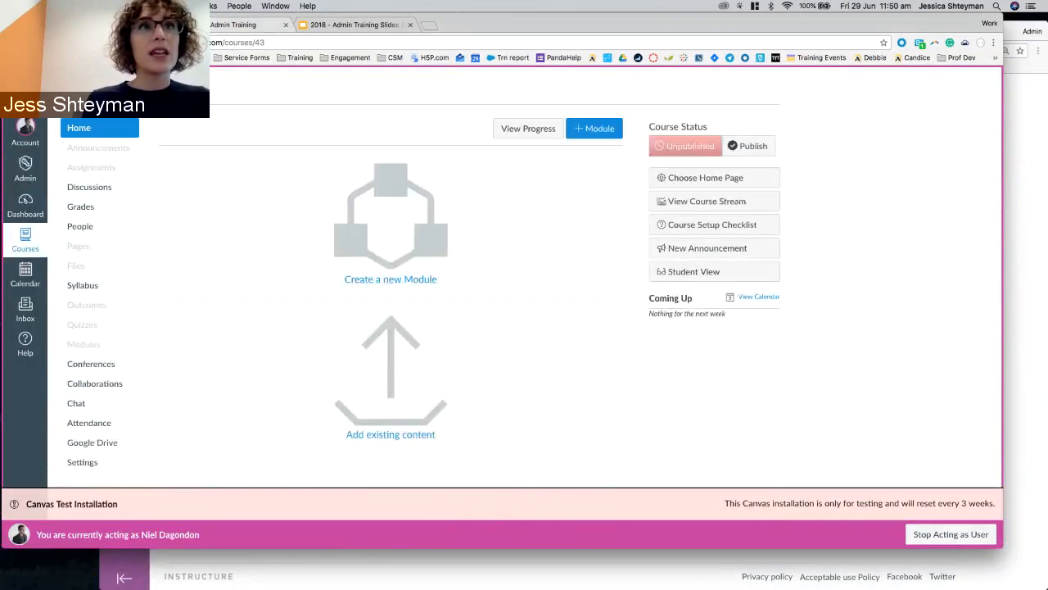
pyautogui.click(131, 24)
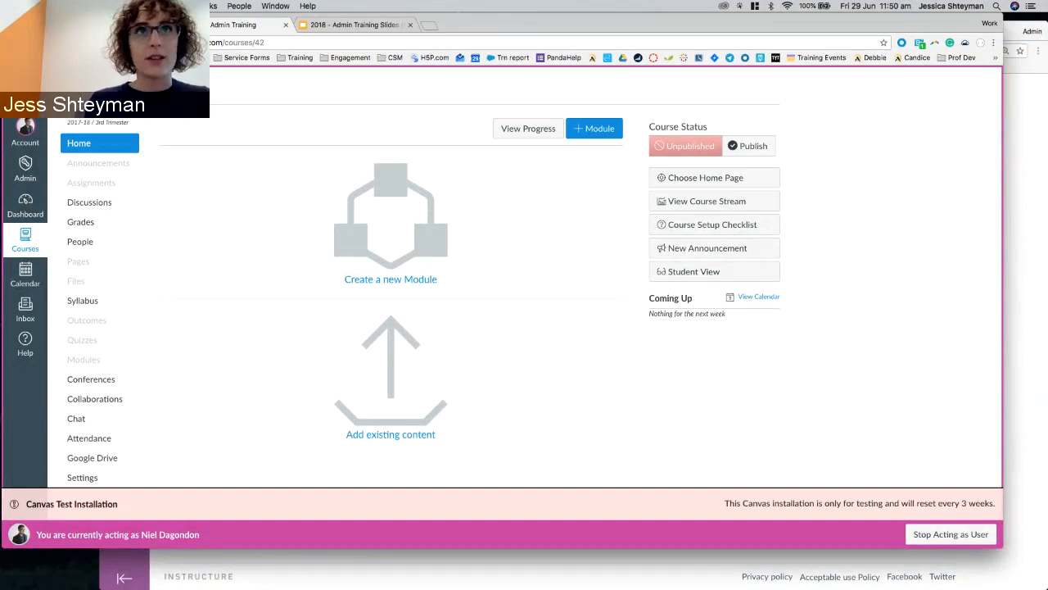
pyautogui.click(330, 27)
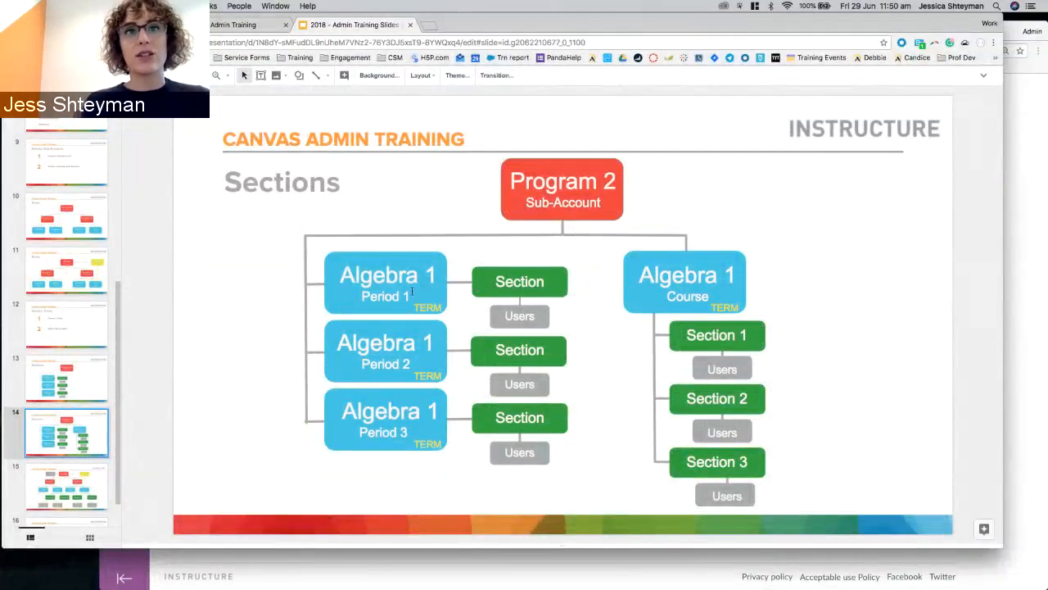
pyautogui.click(219, 31)
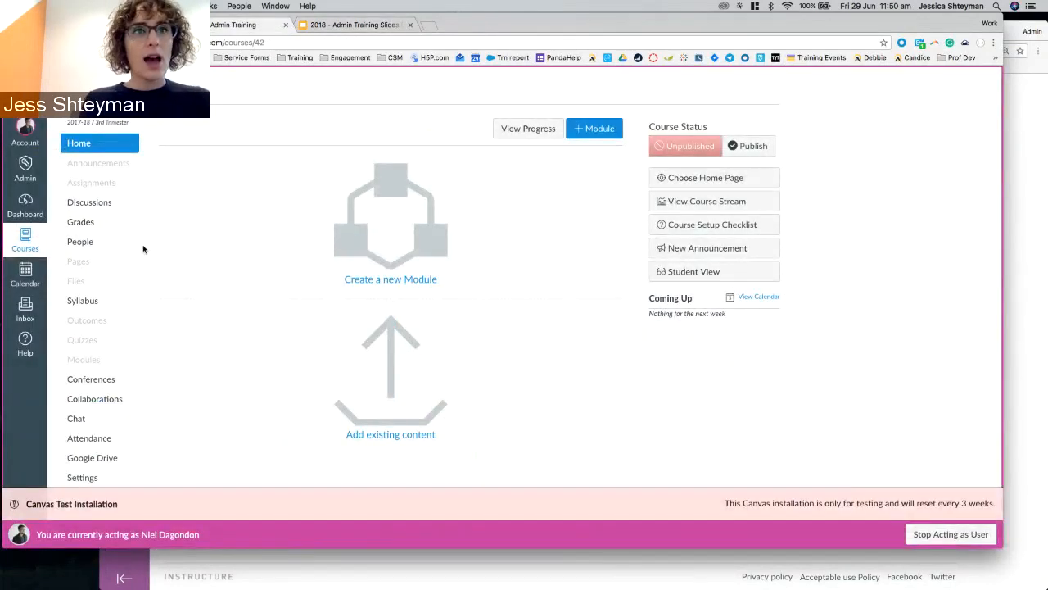
pyautogui.click(81, 243)
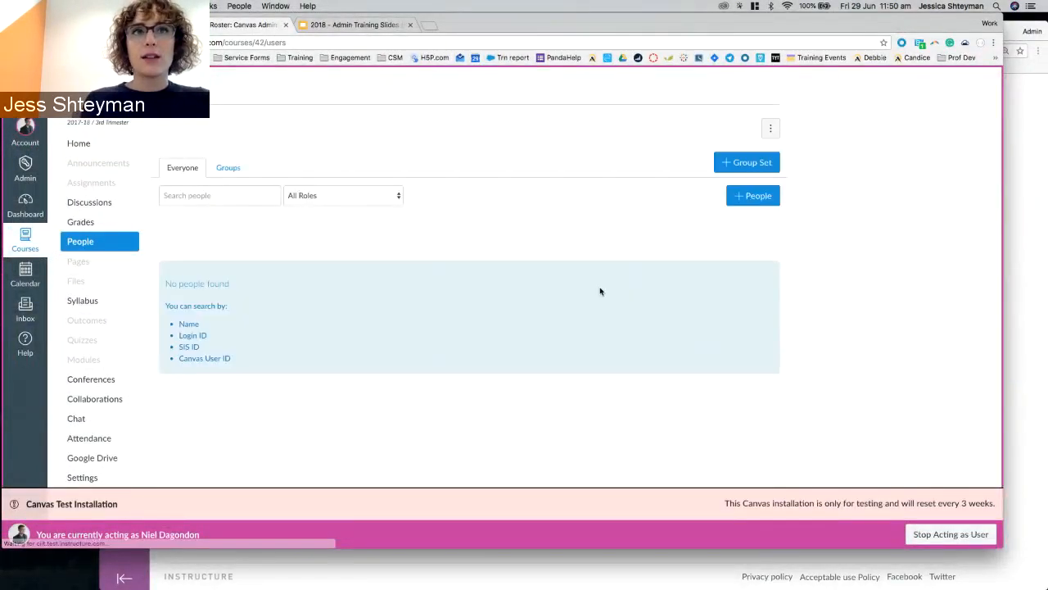
# Open Add People for Canvas Admin Training and enter the student's e-mail address as a Student.
pyautogui.click(752, 195)
pyautogui.click(531, 237)
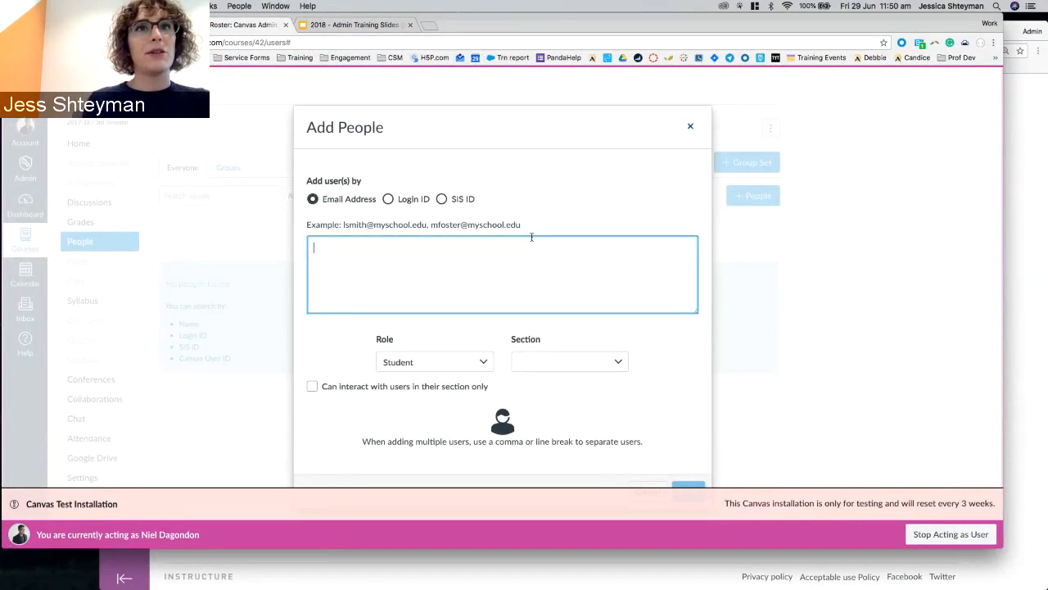
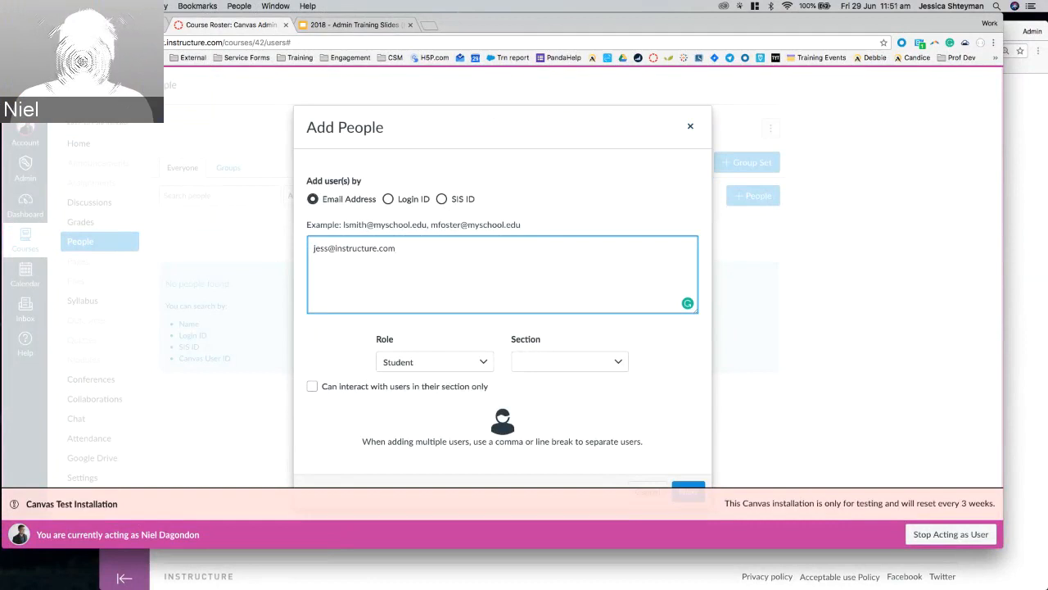
pyautogui.press('super+shift+n')
pyautogui.write('cii')
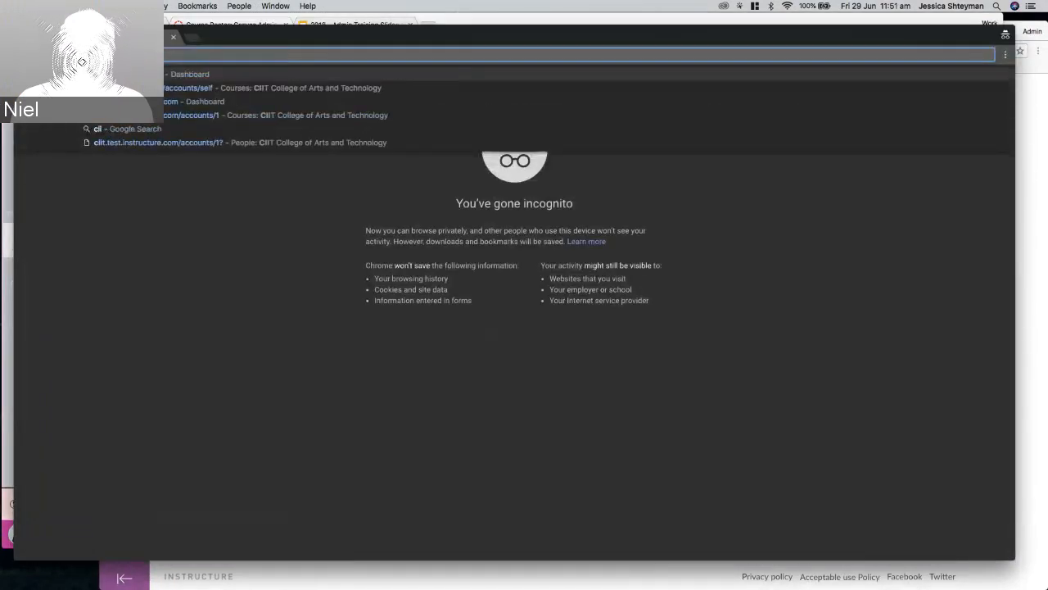
pyautogui.press('Right')
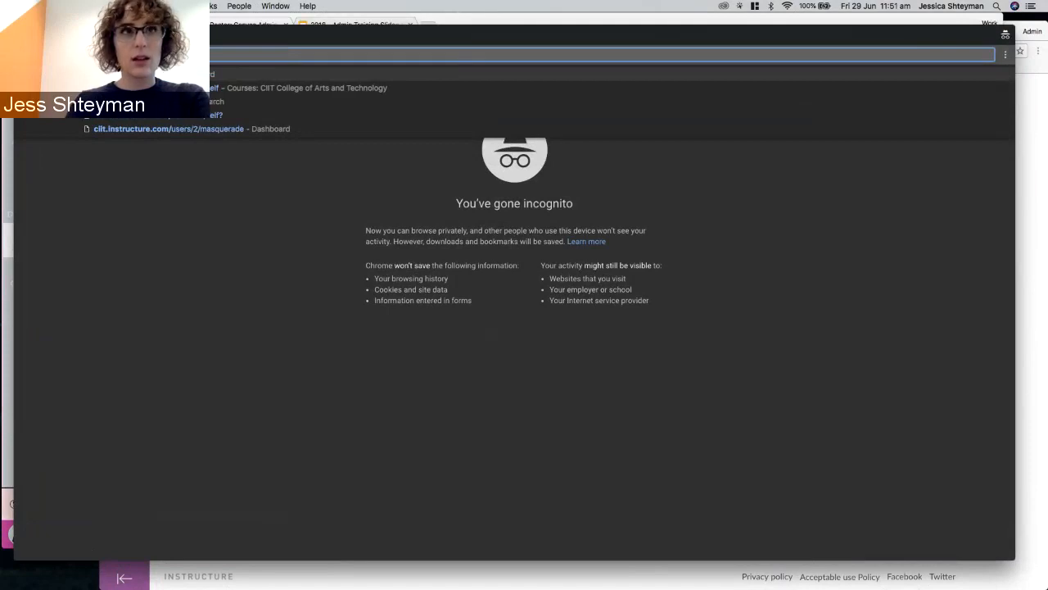
pyautogui.write('/login')
pyautogui.press('BackSpace')
pyautogui.press('BackSpace')
pyautogui.press('BackSpace')
pyautogui.press('BackSpace')
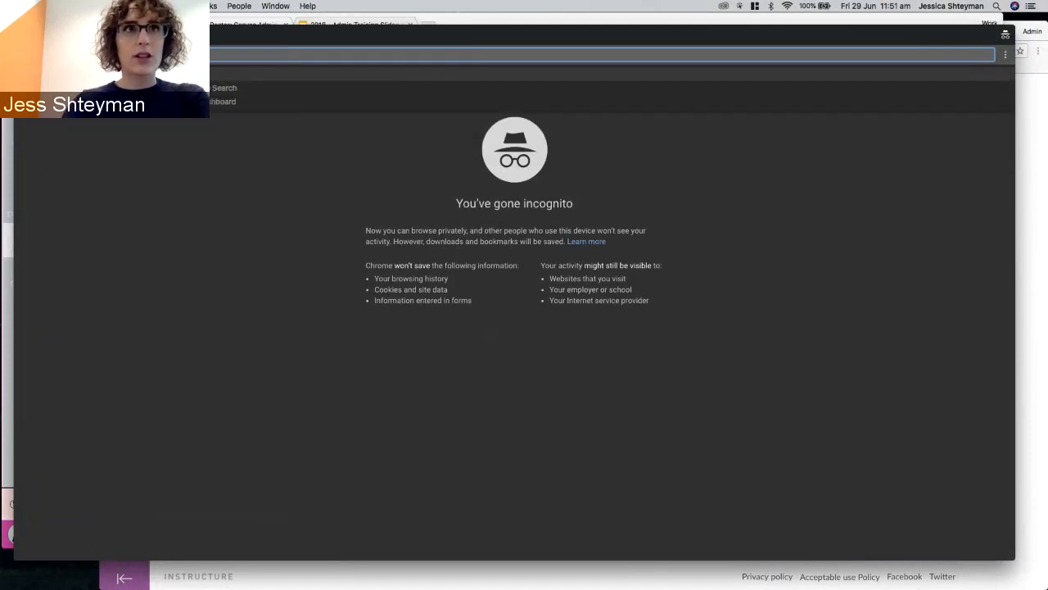
pyautogui.press('Return')
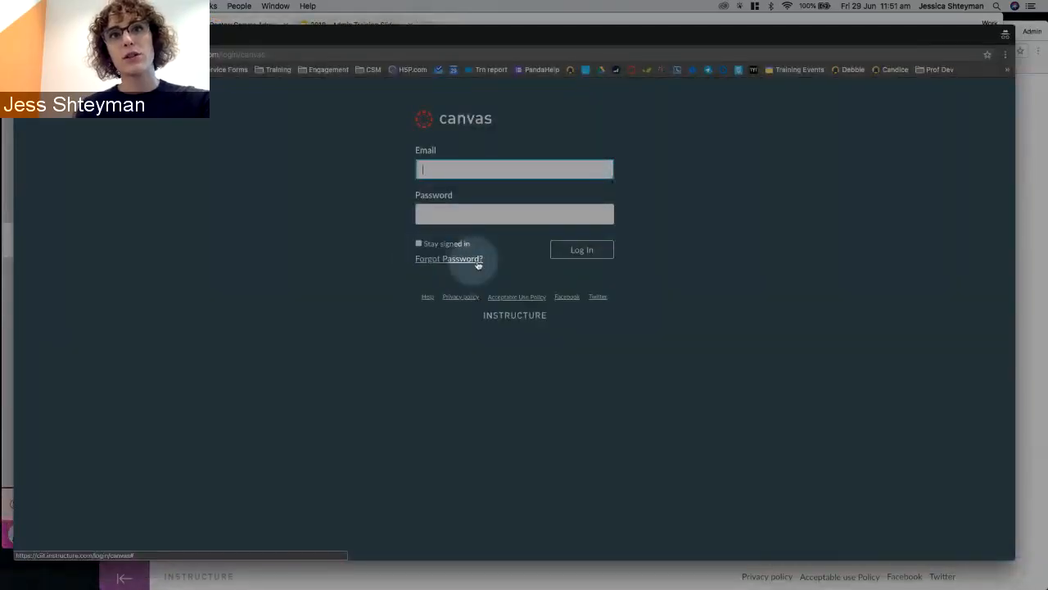
pyautogui.press('F1')
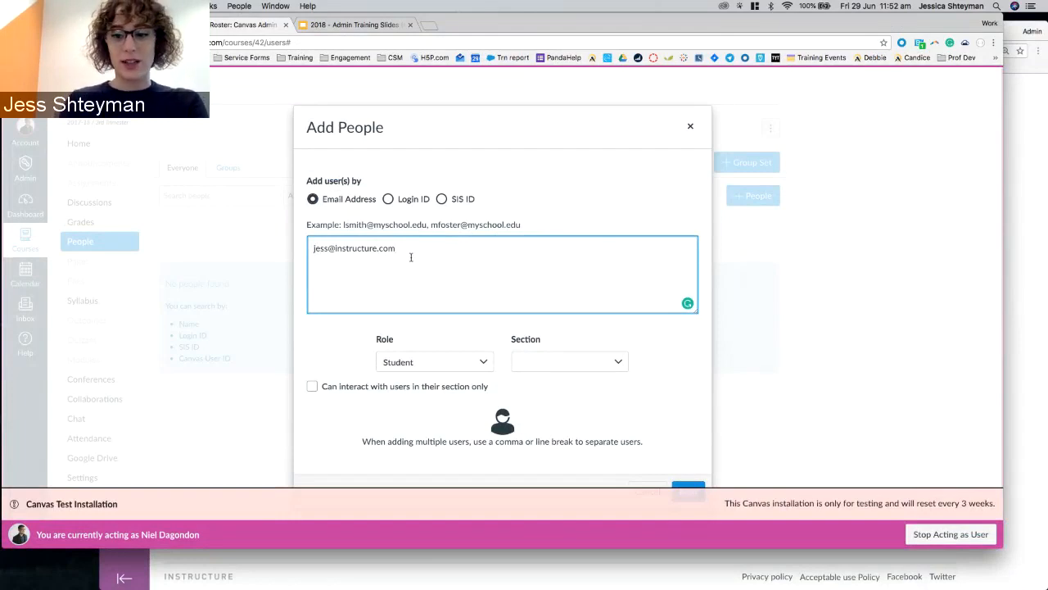
# Paste extra copies of the e-mail address onto new lines, then delete the duplicate lines.
pyautogui.press('Return')
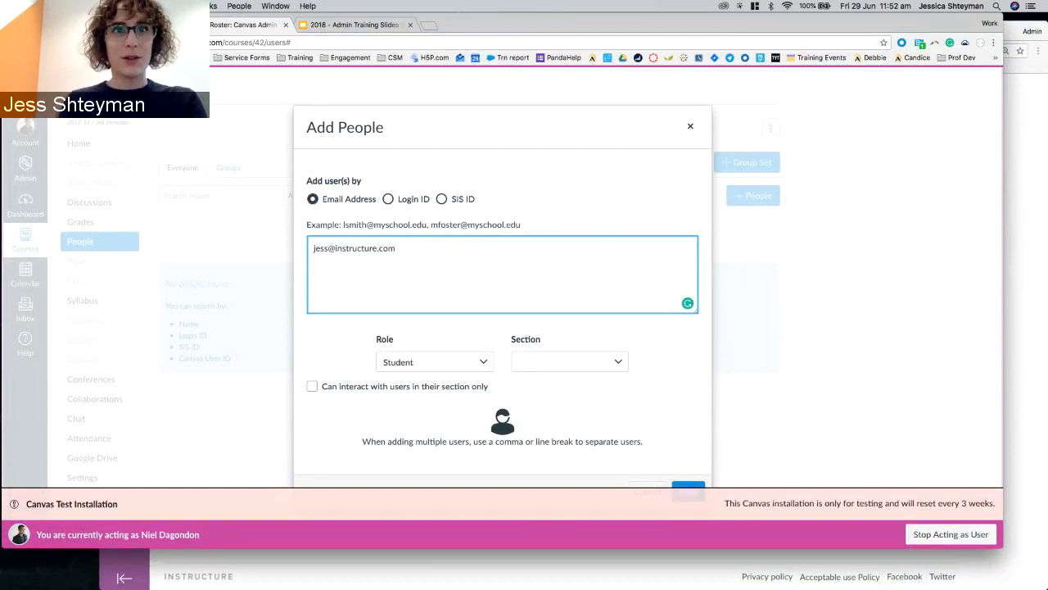
pyautogui.press('super+a')
pyautogui.press('super+c')
pyautogui.click(331, 268)
pyautogui.press('super+v')
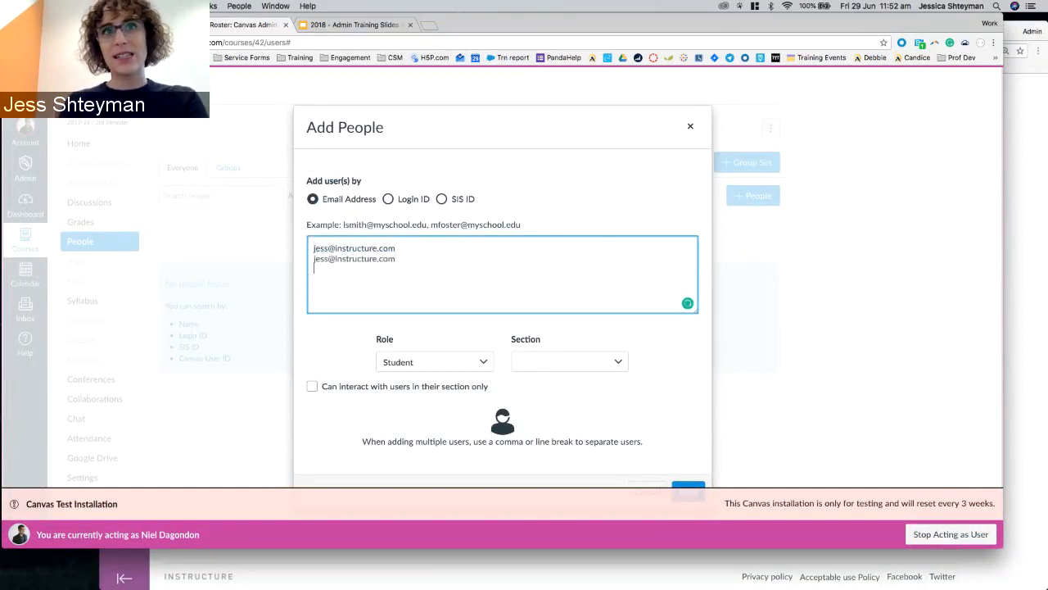
pyautogui.press('super+v')
pyautogui.press('Return')
pyautogui.press('super+v')
pyautogui.press('Return')
pyautogui.press('super+v')
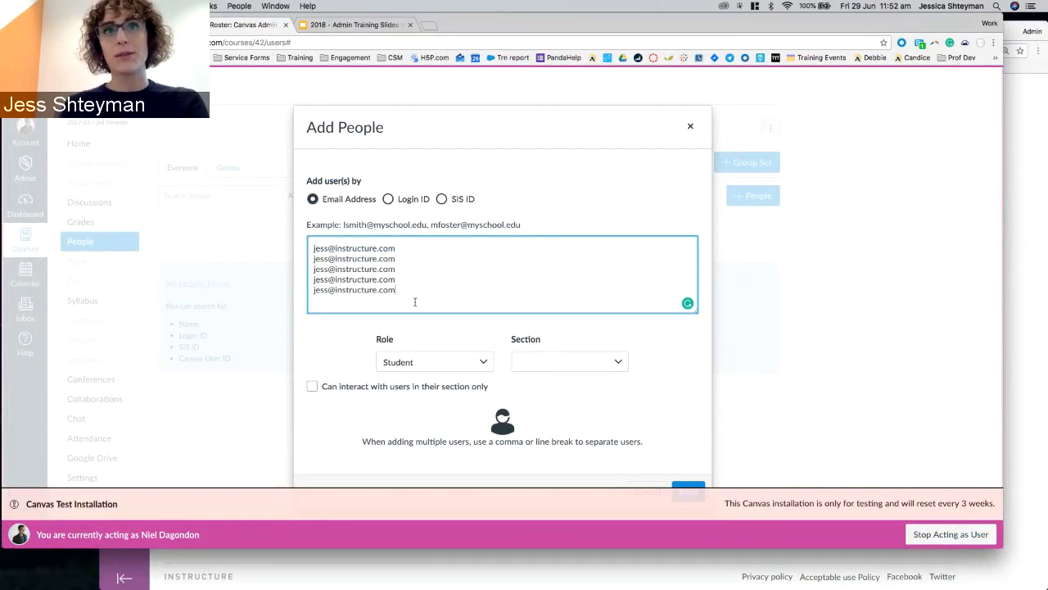
pyautogui.moveTo(410, 296); pyautogui.dragTo(310, 259)
pyautogui.press('BackSpace')
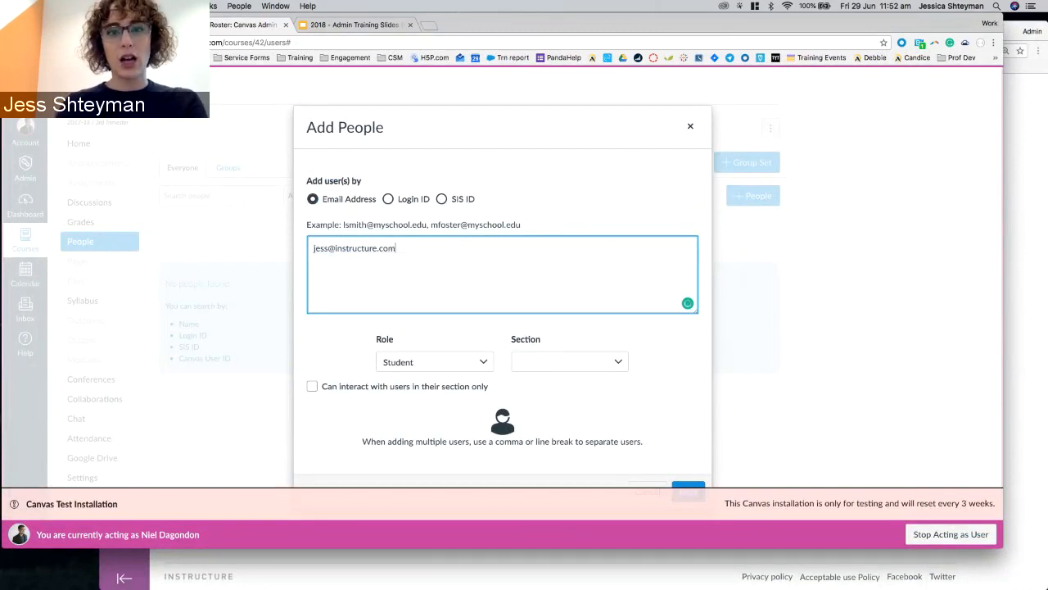
# Add comma-separated copies of the address, then remove them so one e-mail remains.
pyautogui.write(',')
pyautogui.press('super+v')
pyautogui.write(',')
pyautogui.press('super+v')
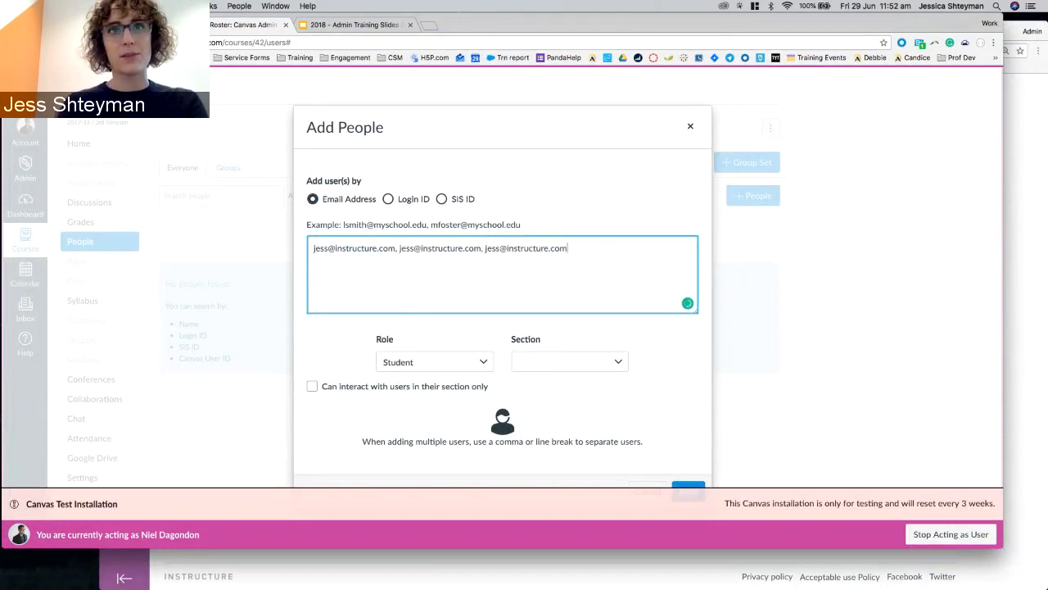
pyautogui.keyDown('shift'); pyautogui.click(395, 247); pyautogui.keyUp('shift')
pyautogui.press('BackSpace')
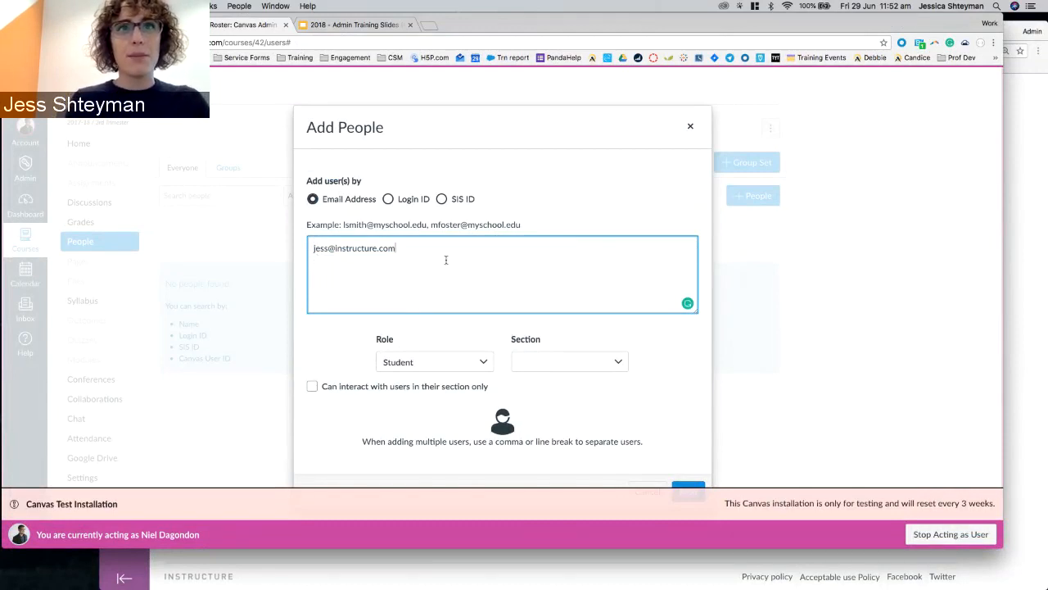
# Keep the role as Student with no section chosen, and continue to the review.
pyautogui.click(396, 362)
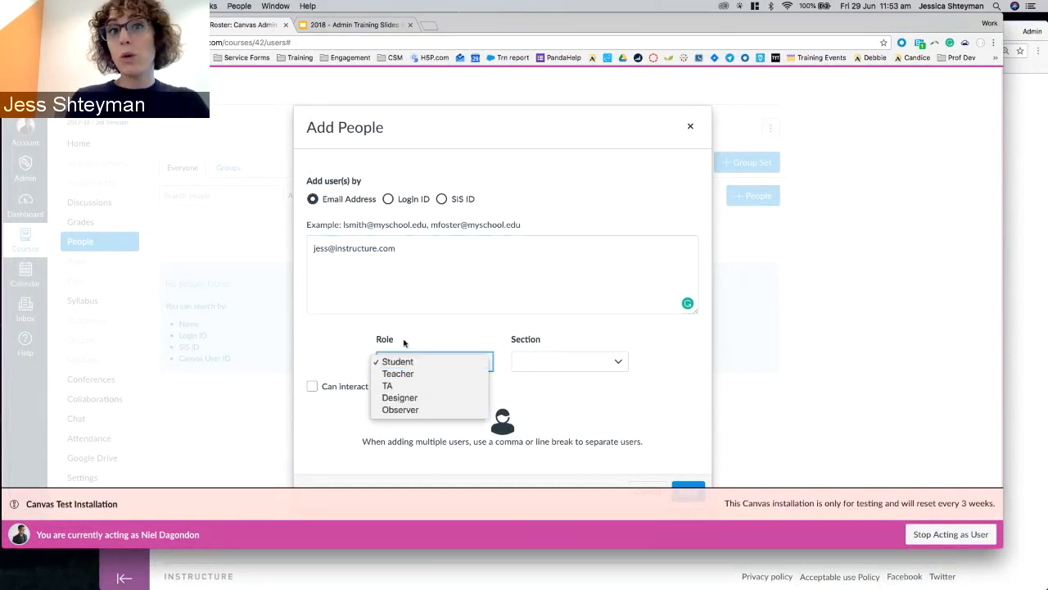
pyautogui.click(447, 342)
pyautogui.click(596, 365)
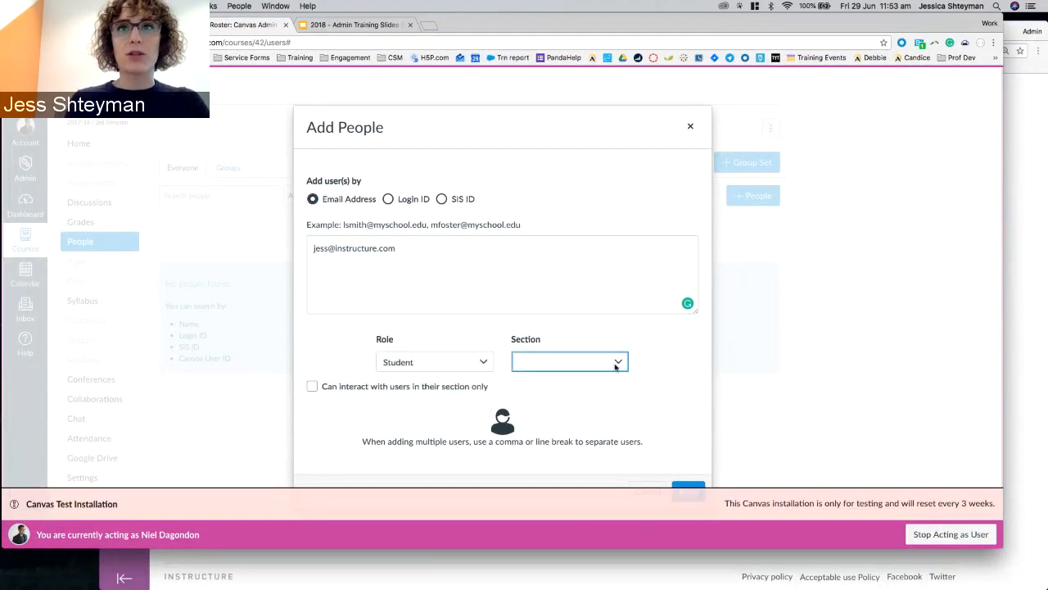
pyautogui.moveTo(615, 137); pyautogui.dragTo(605, 102)
pyautogui.click(628, 109)
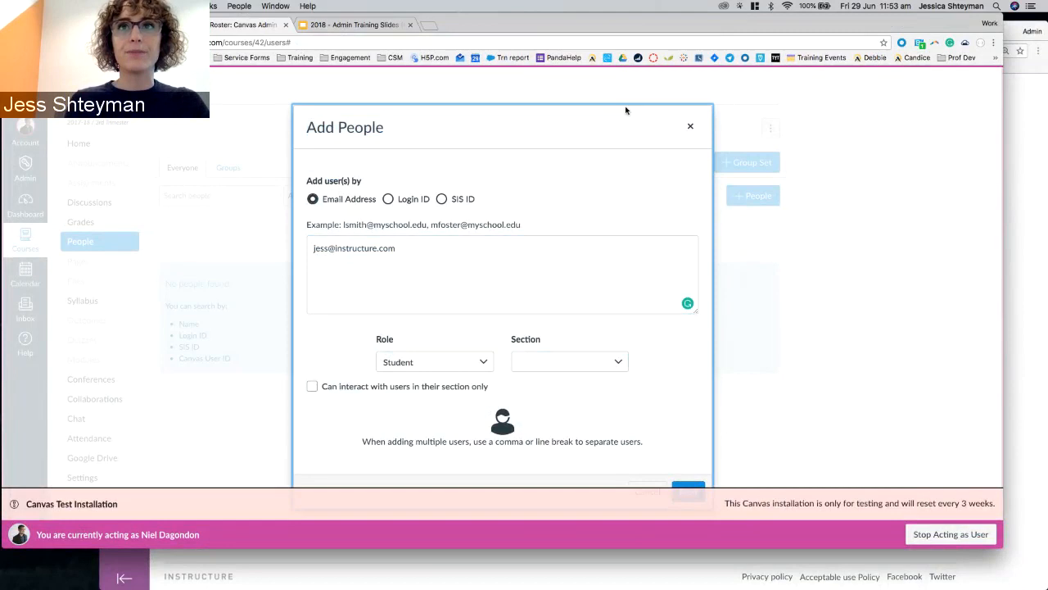
pyautogui.click(683, 487)
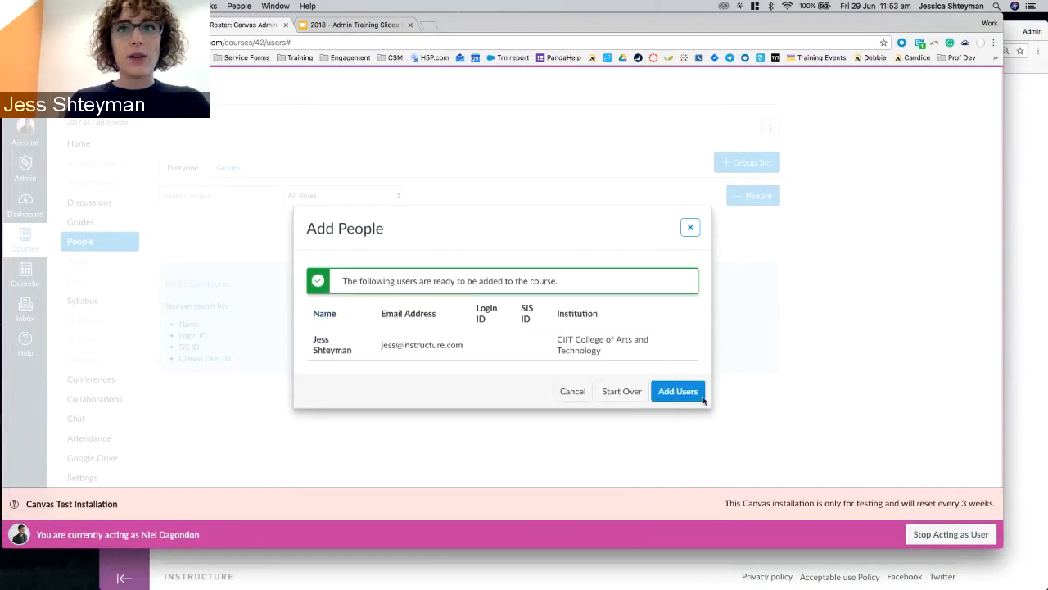
# Add the user to the course as a pending Student, then move to the other course.
pyautogui.click(678, 391)
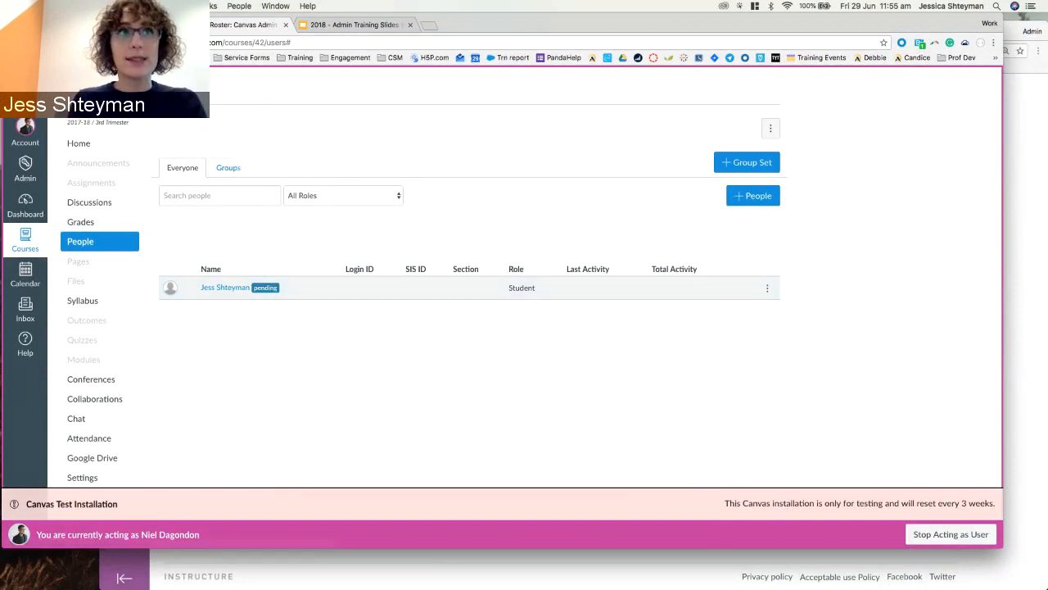
pyautogui.click(114, 24)
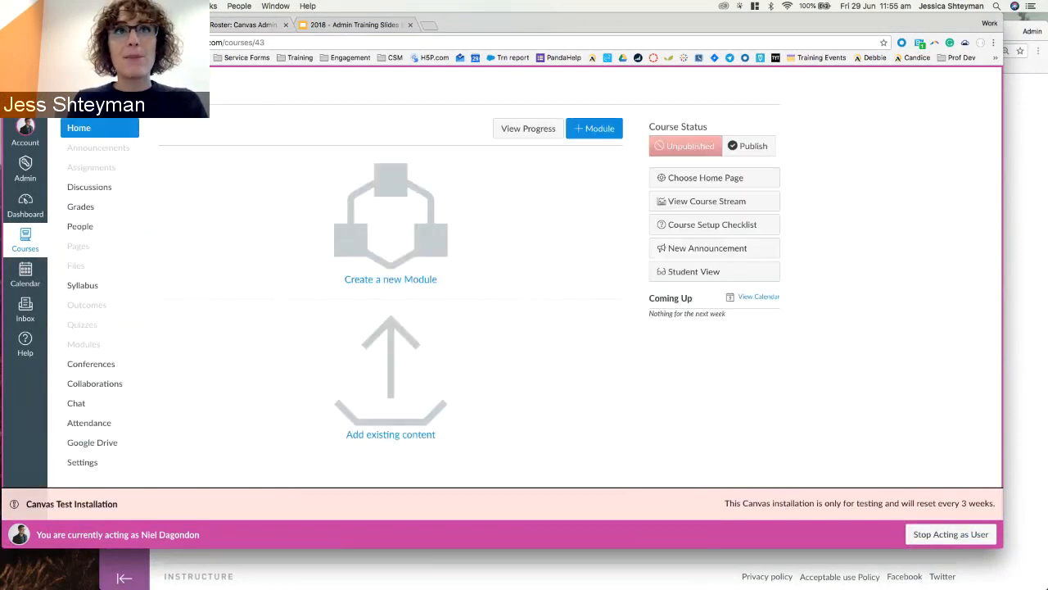
# From this course's People page, start adding a user and paste the student's e-mail address.
pyautogui.click(114, 226)
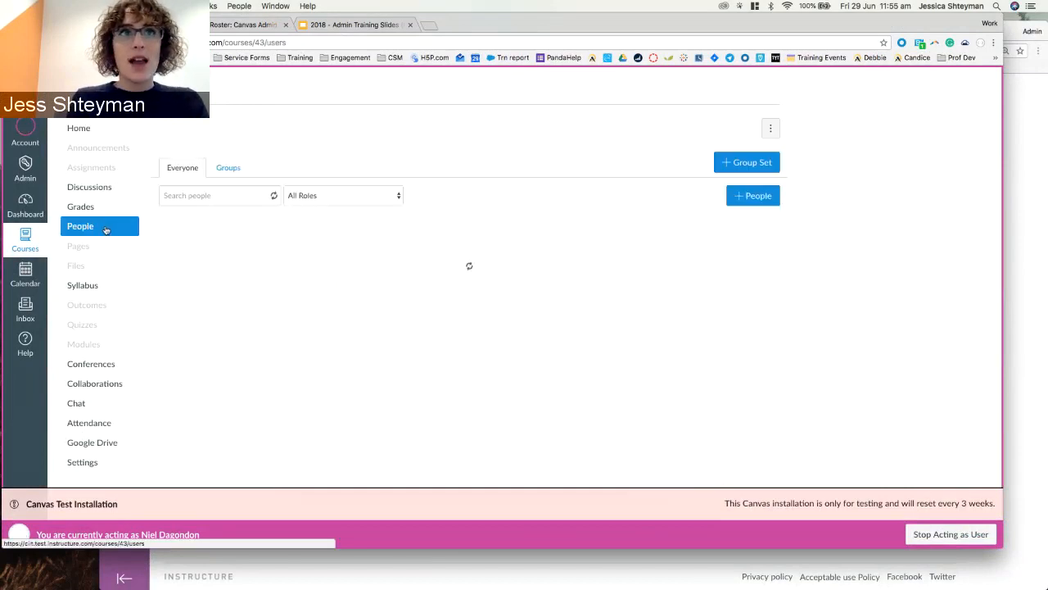
pyautogui.click(746, 196)
pyautogui.click(505, 267)
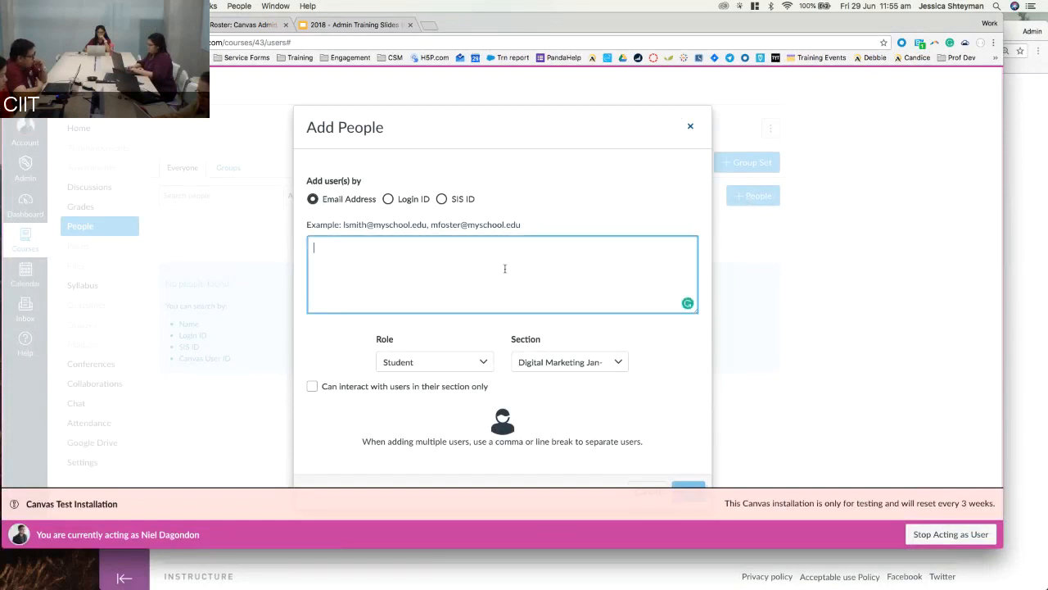
pyautogui.press('super+v')
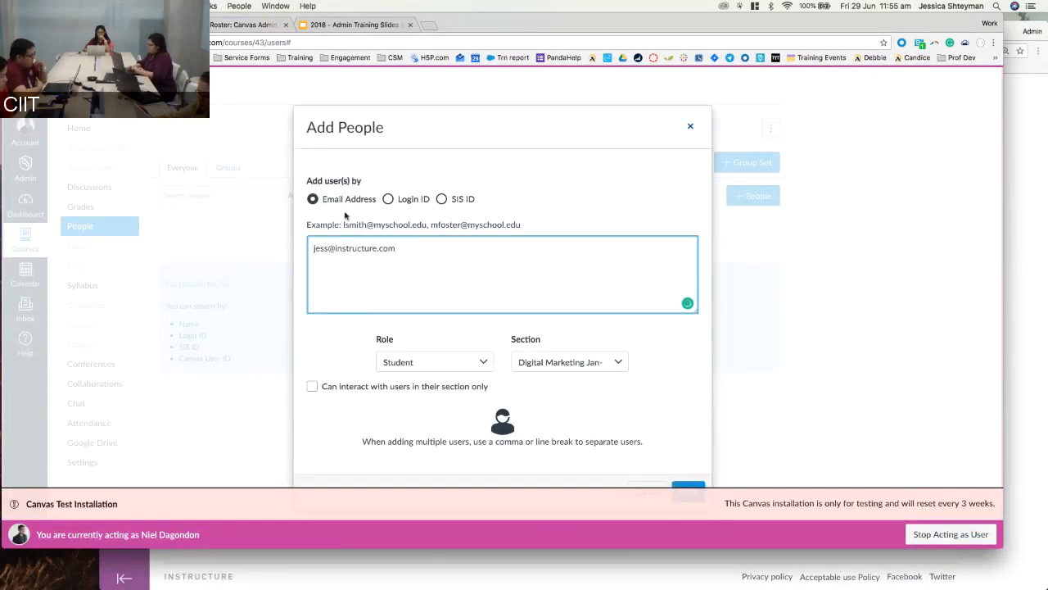
# Set role Student and section Digital Marketing Jan-Jun18, restrict to own section, and continue.
pyautogui.click(459, 369)
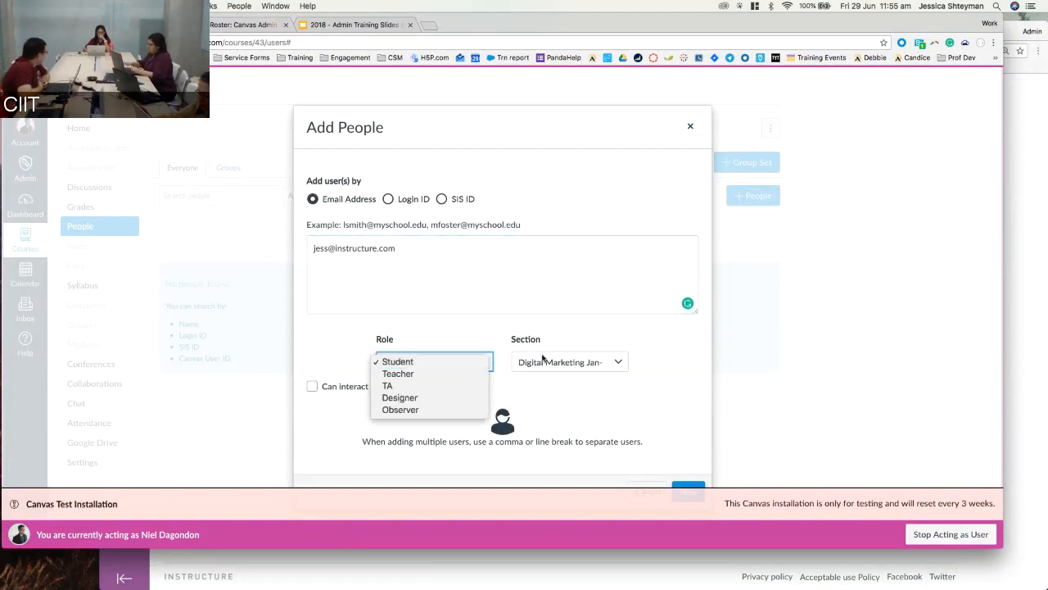
pyautogui.click(536, 361)
pyautogui.click(545, 362)
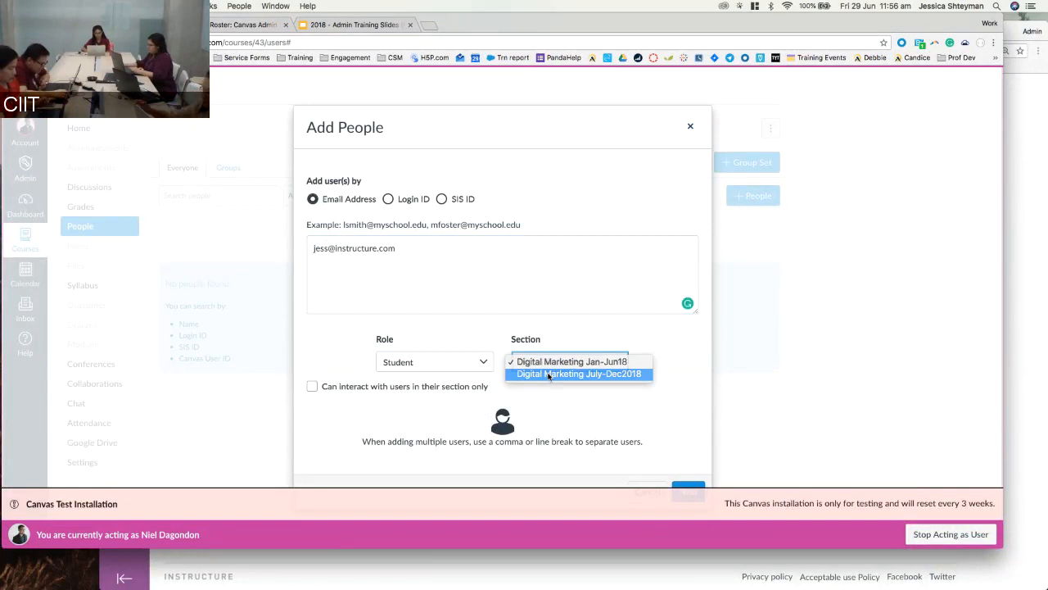
pyautogui.click(548, 374)
pyautogui.click(548, 365)
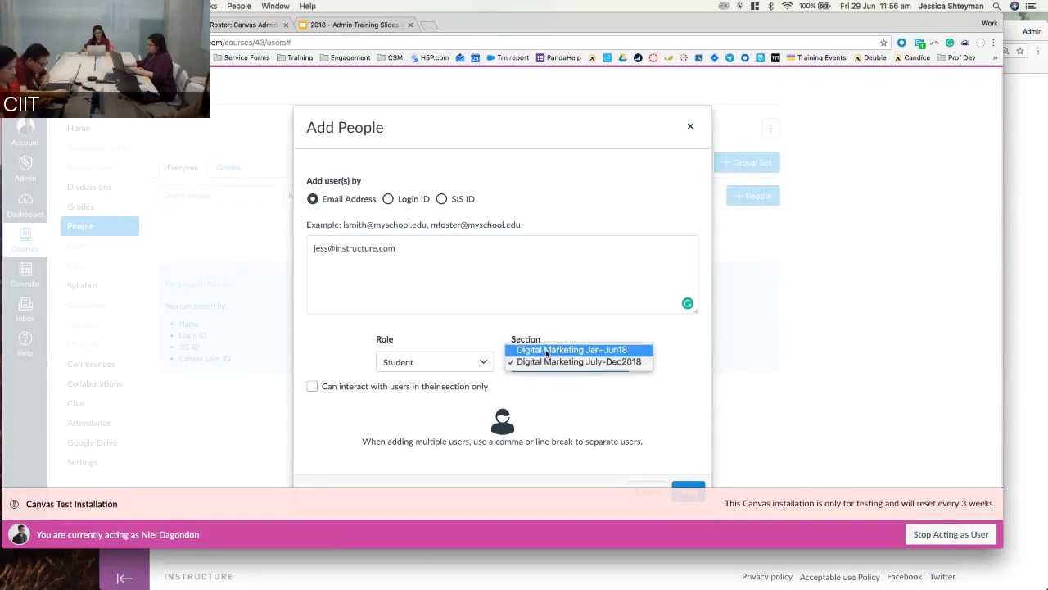
pyautogui.click(528, 347)
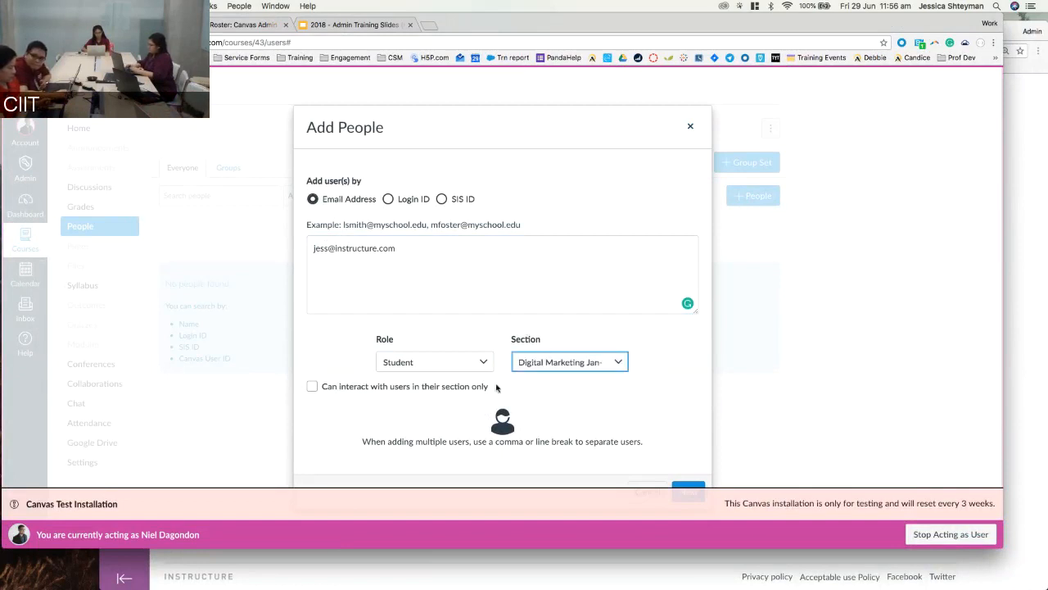
pyautogui.click(313, 389)
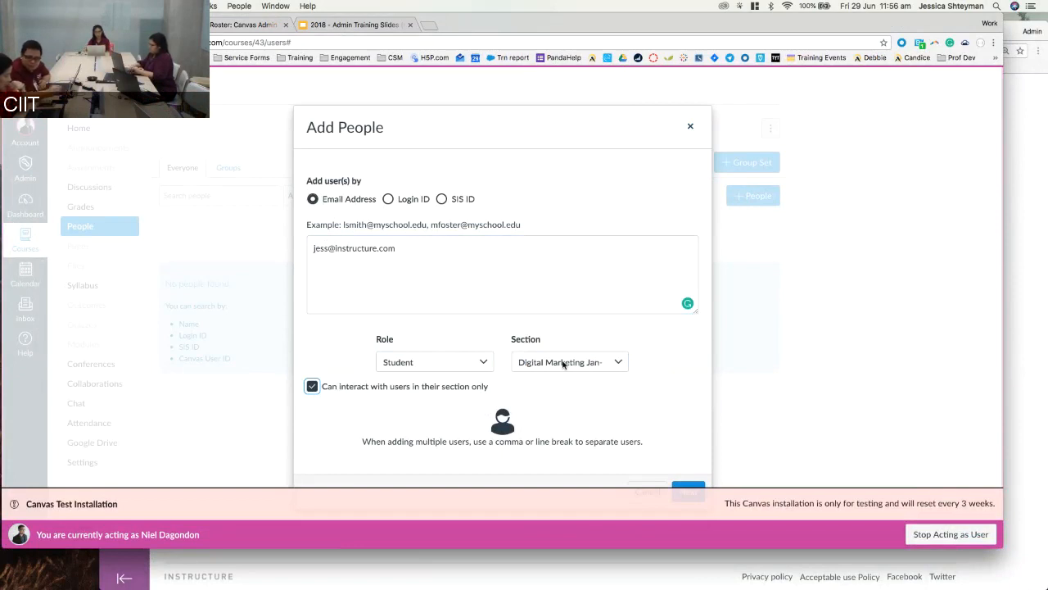
pyautogui.click(311, 386)
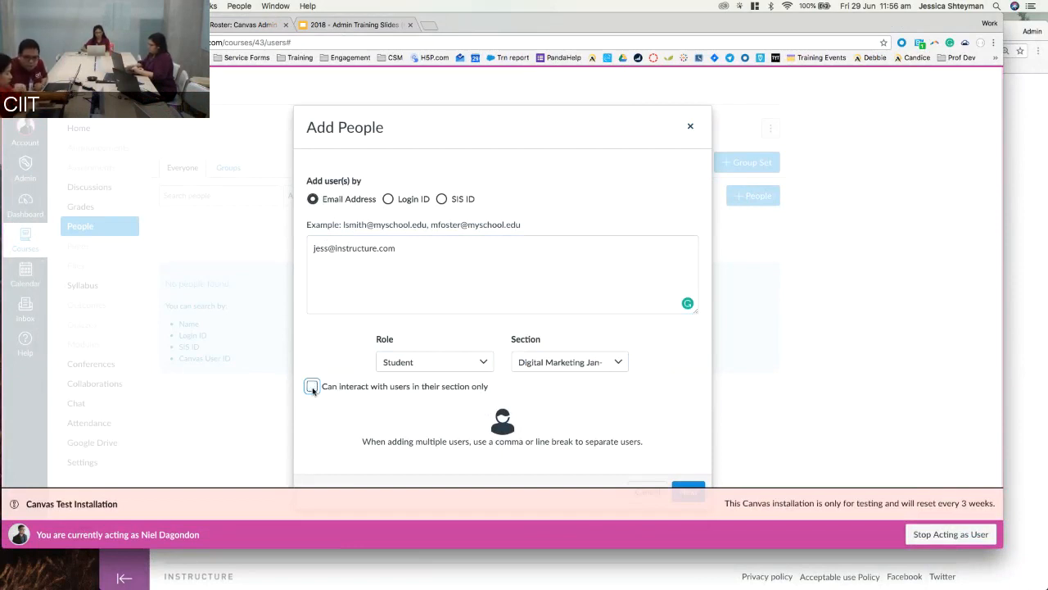
pyautogui.click(355, 388)
pyautogui.click(682, 486)
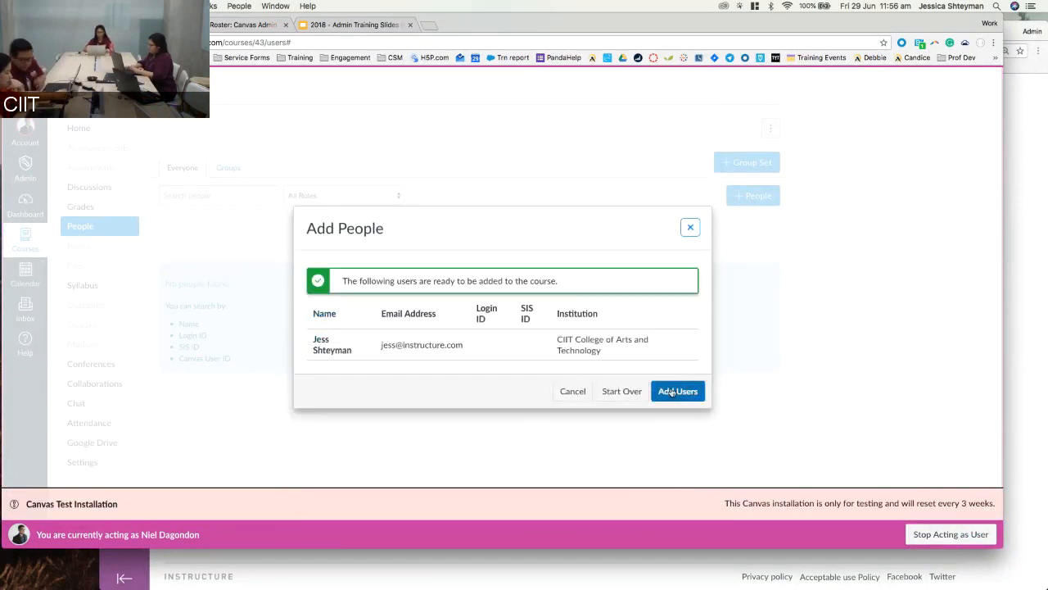
# Add the student as pending in Digital Marketing Jan-Jun18 and compare the two course rosters.
pyautogui.click(669, 391)
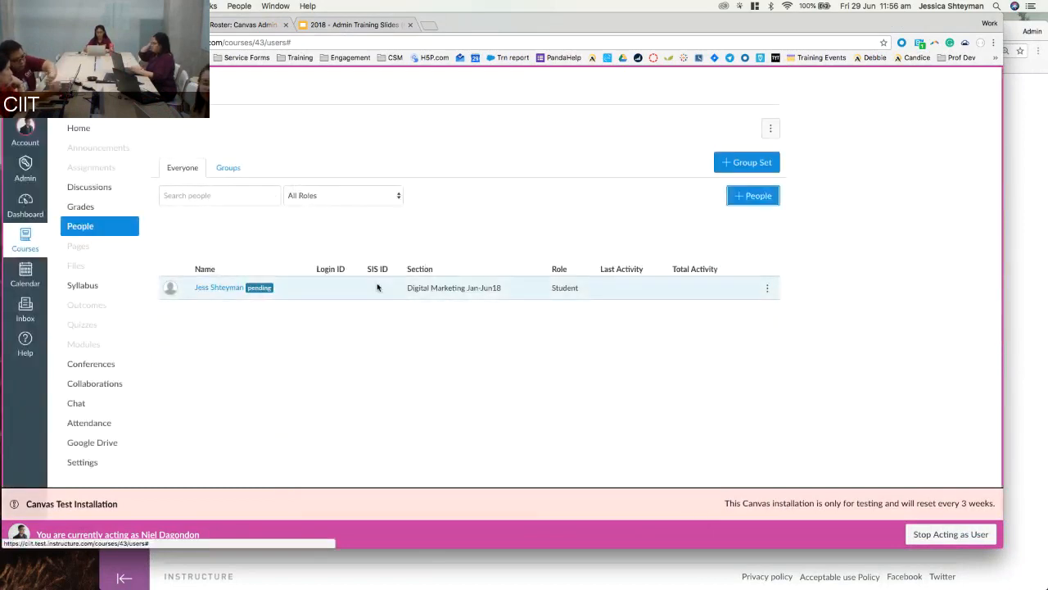
pyautogui.moveTo(407, 288); pyautogui.dragTo(497, 288)
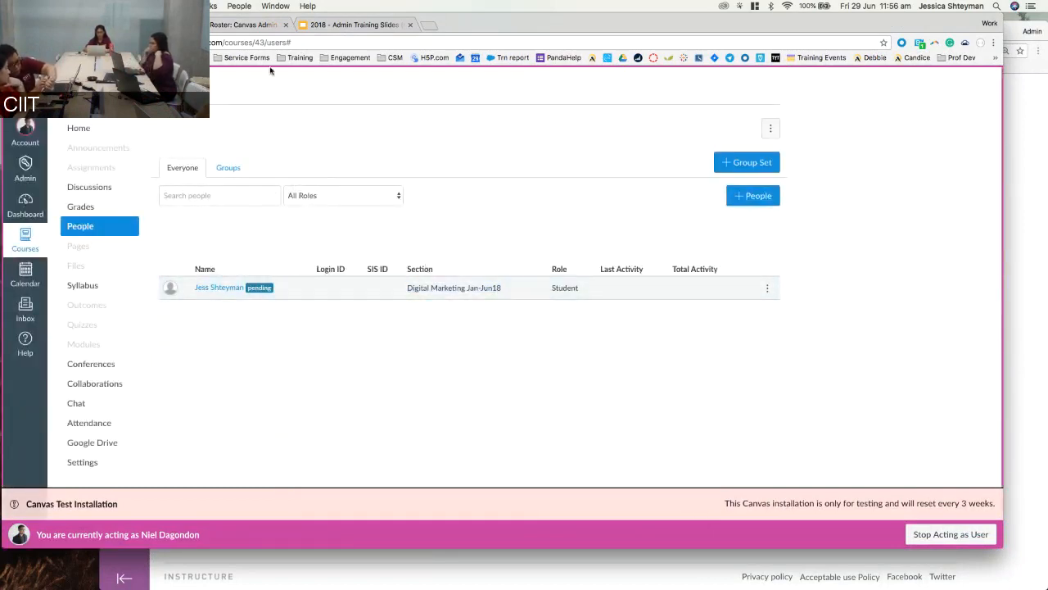
pyautogui.click(268, 25)
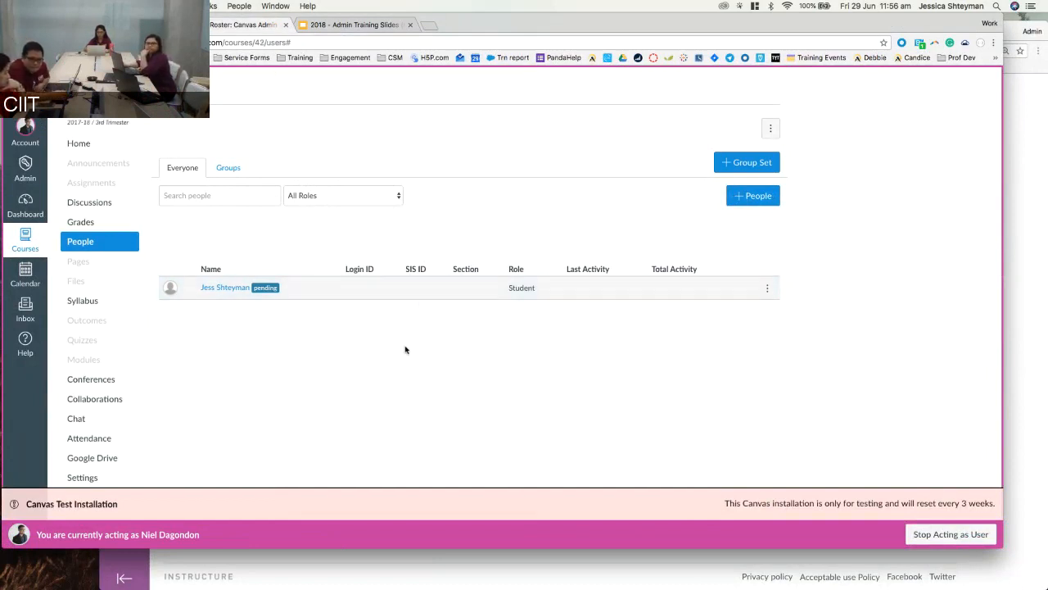
pyautogui.click(148, 24)
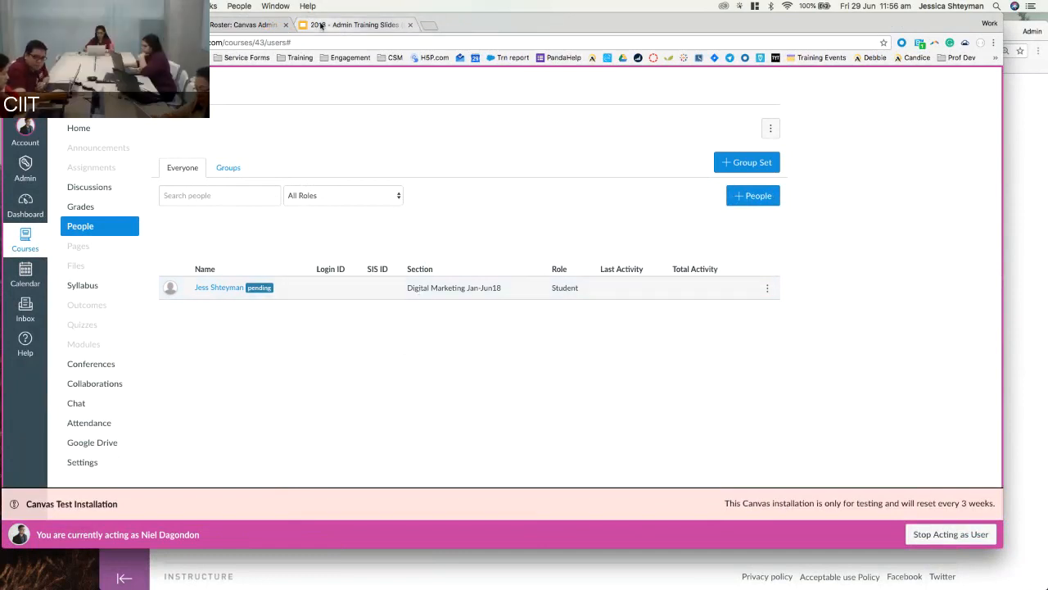
# Show slide 15, the account hierarchy diagram, in the Admin Training Slides deck.
pyautogui.click(321, 24)
pyautogui.scroll(-2, 57, 426)
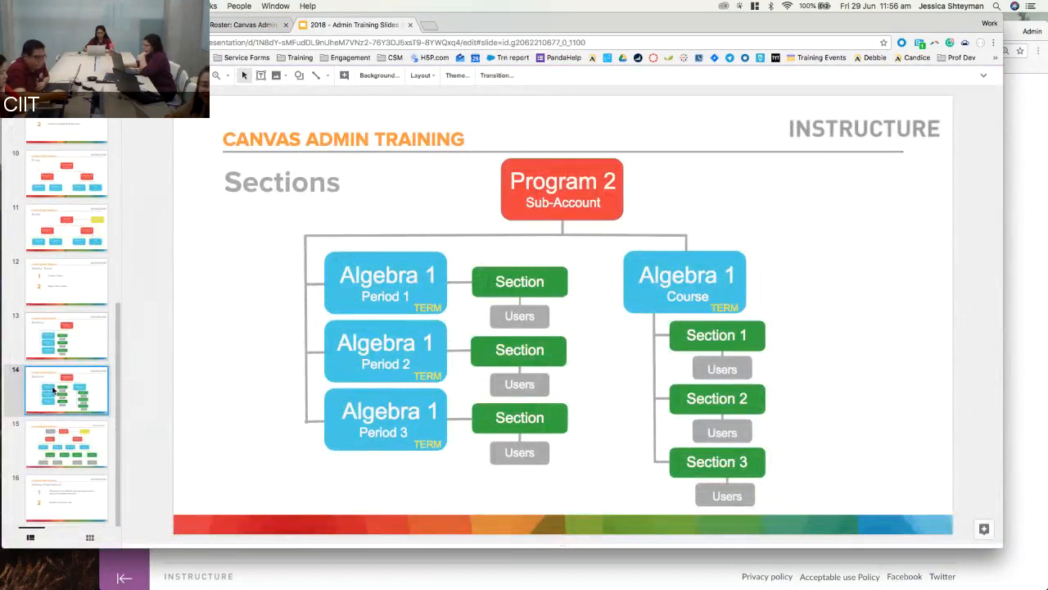
pyautogui.click(64, 464)
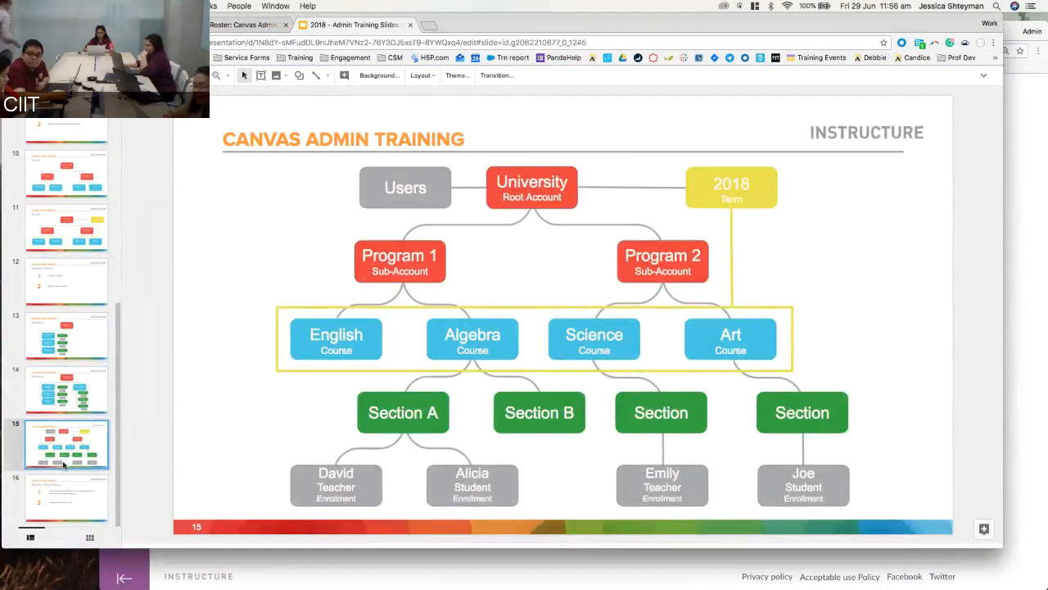
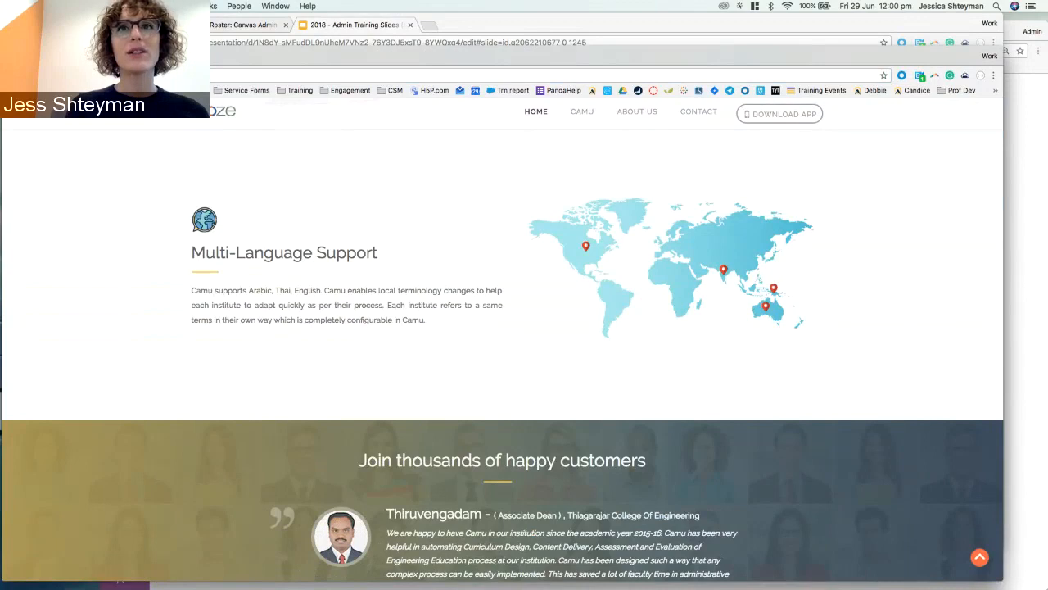
# Close the Camu window and the Roster tab, returning to the Canvas course People page.
pyautogui.click(11, 57)
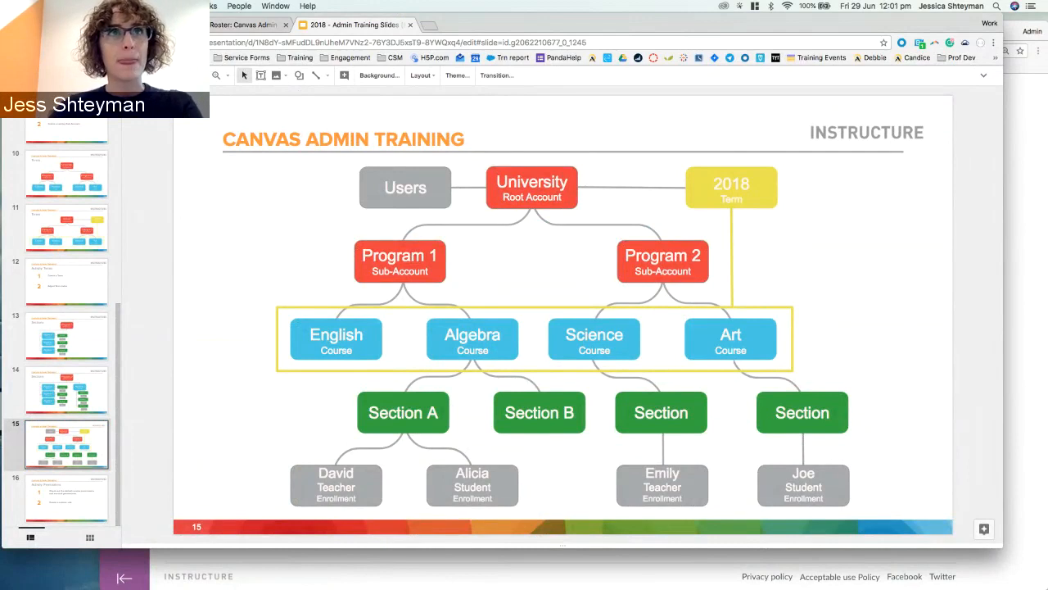
pyautogui.click(286, 25)
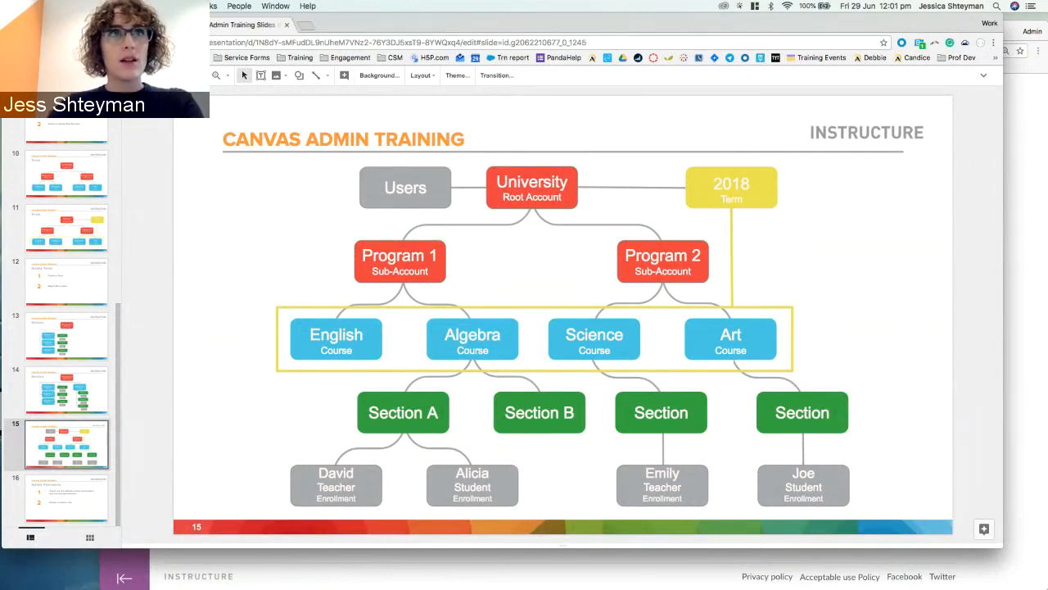
pyautogui.click(110, 26)
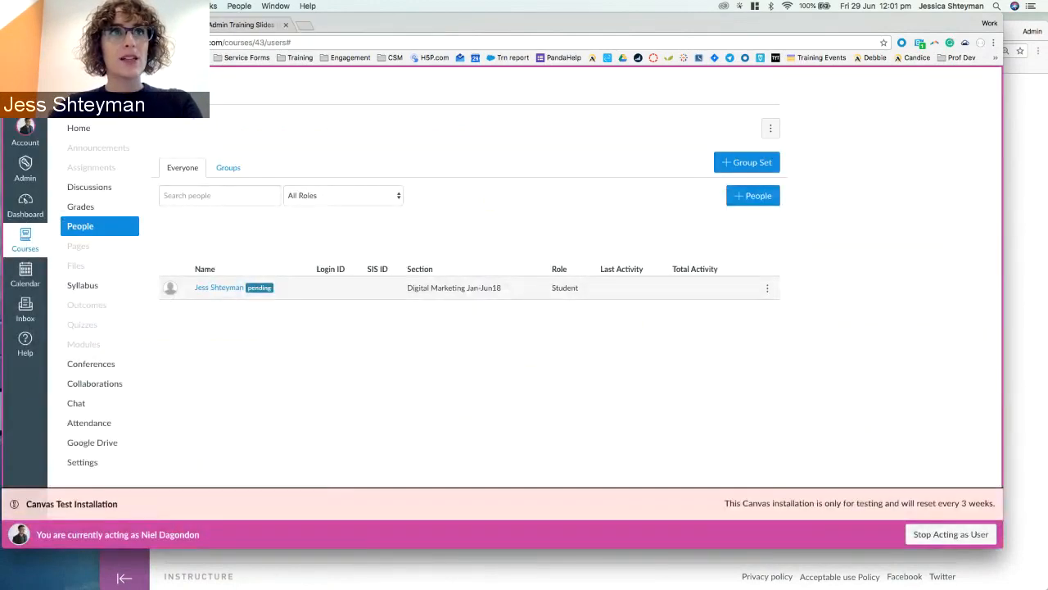
# Open the CIIT College of Arts and Technology account from Admin and view its Settings.
pyautogui.click(26, 173)
pyautogui.click(88, 132)
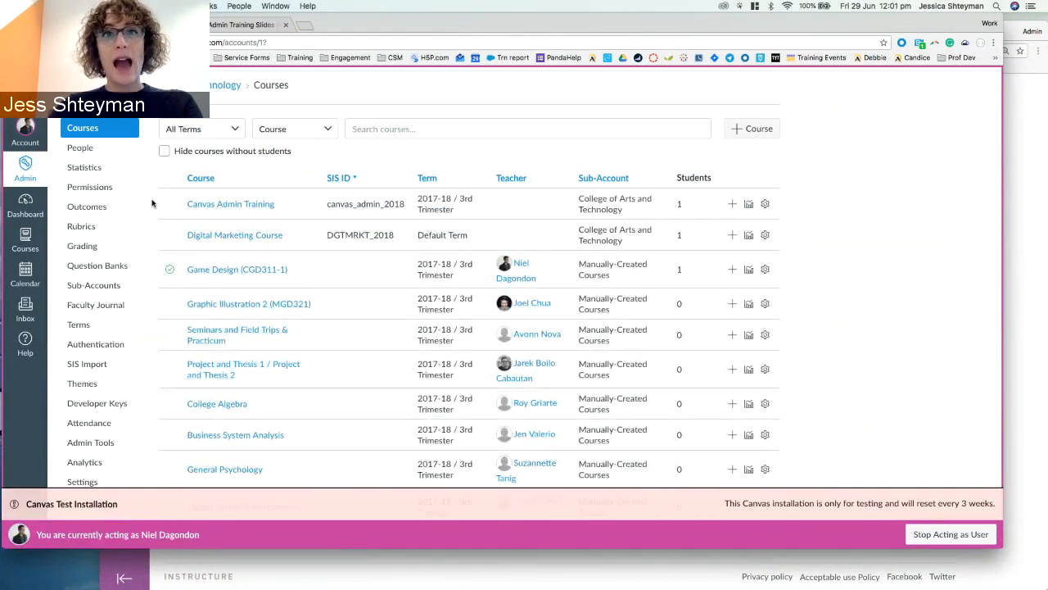
pyautogui.scroll(-3, 152, 203)
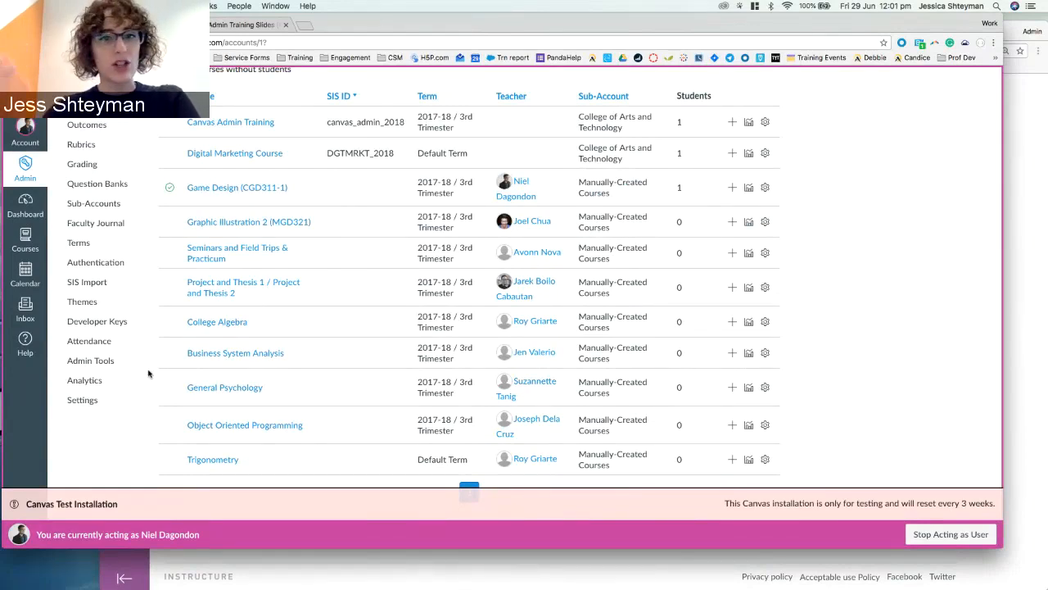
pyautogui.click(99, 404)
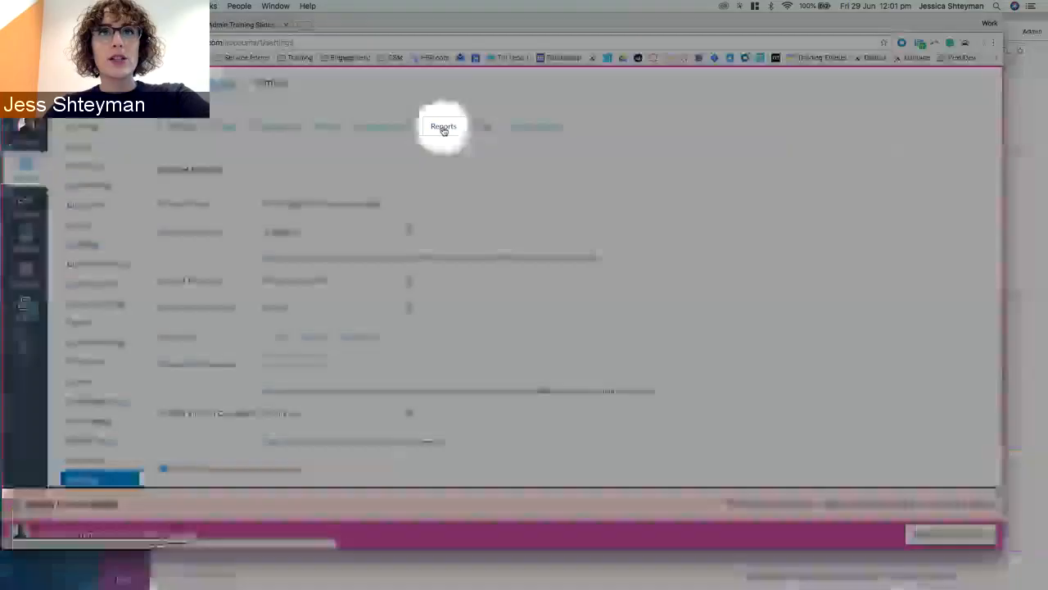
# Show the account's Reports list and open the Provisioning report's configuration.
pyautogui.click(438, 133)
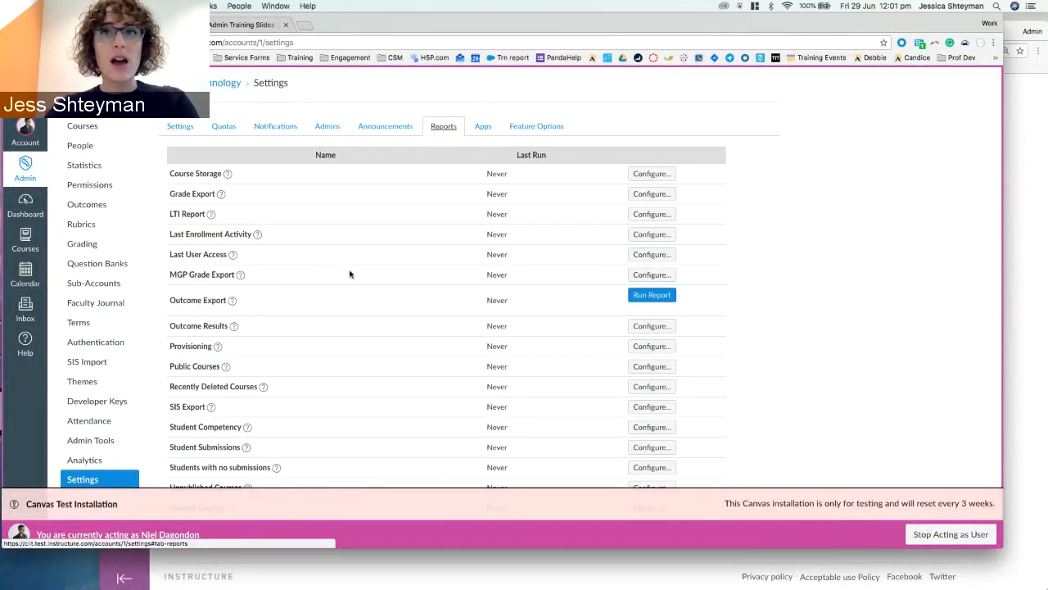
pyautogui.scroll(-1, 351, 277)
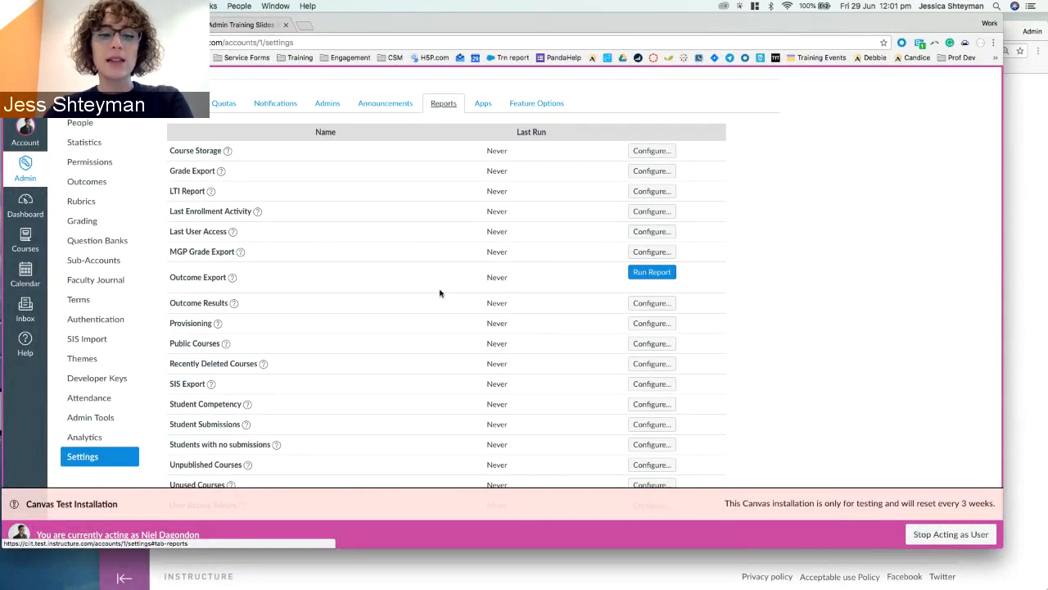
pyautogui.moveTo(170, 325); pyautogui.dragTo(215, 325)
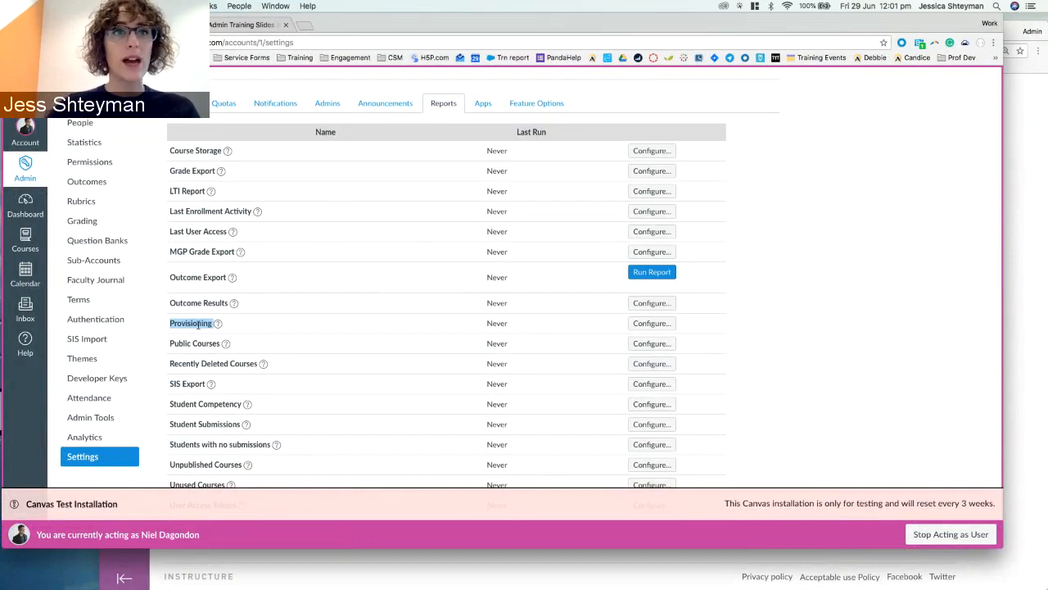
pyautogui.click(487, 325)
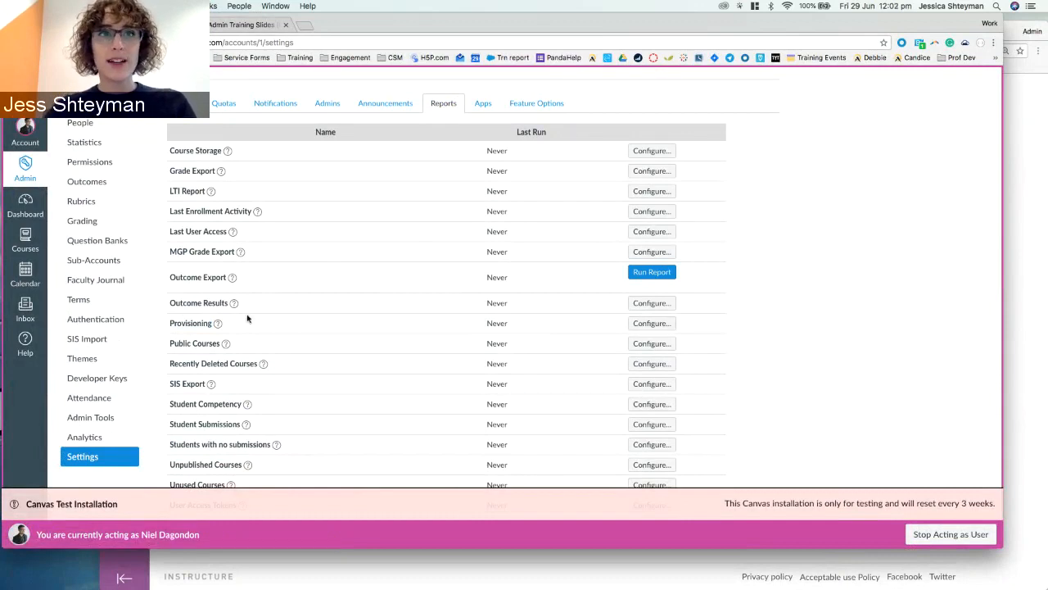
pyautogui.click(652, 324)
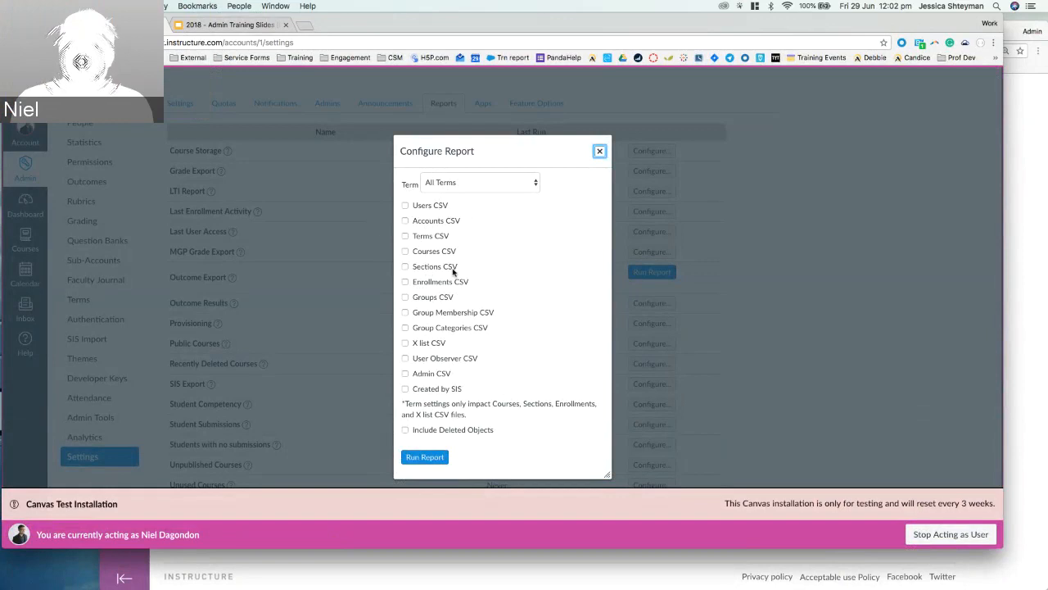
# Run the Provisioning report including Users, Courses, Sections and Enrollments CSVs.
pyautogui.click(425, 207)
pyautogui.click(429, 252)
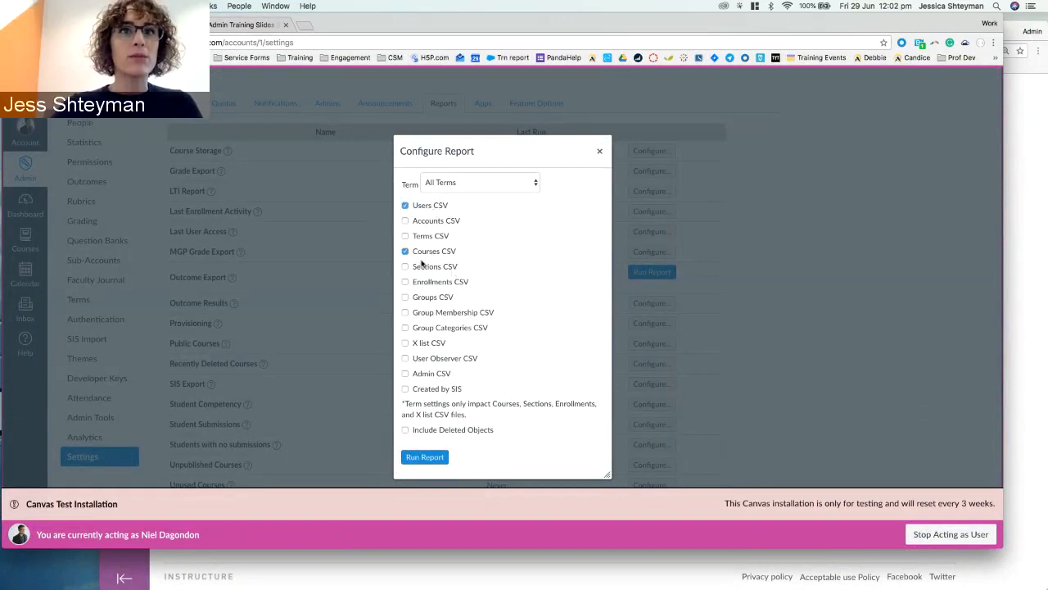
pyautogui.click(420, 268)
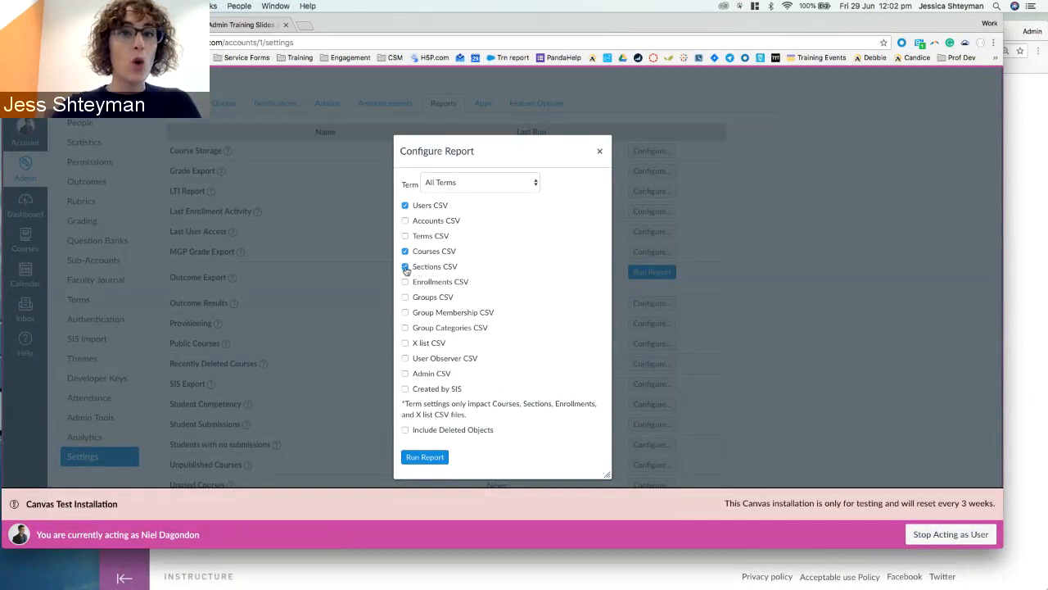
pyautogui.click(403, 282)
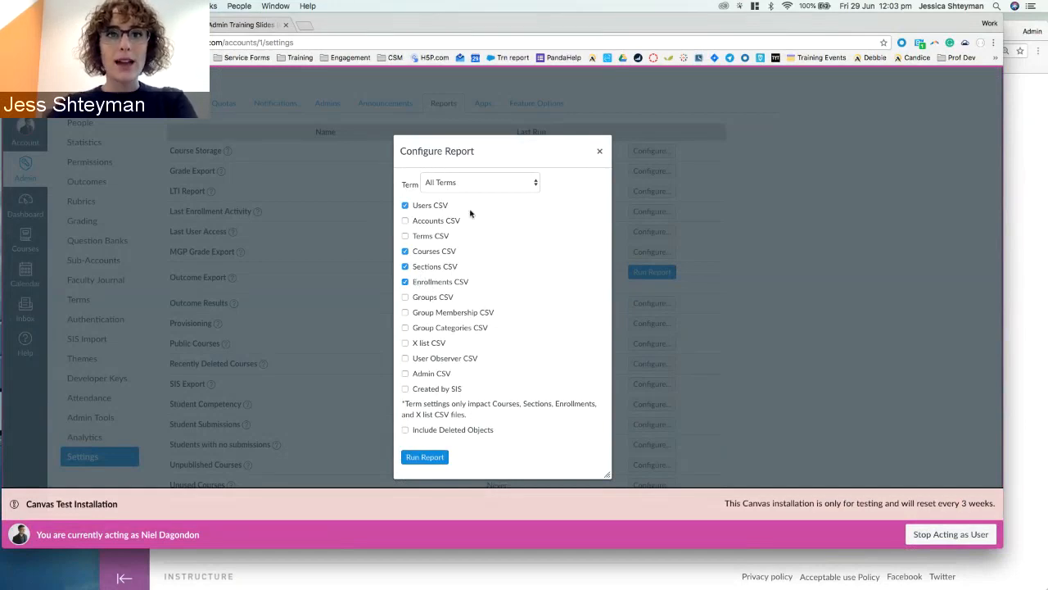
pyautogui.click(427, 458)
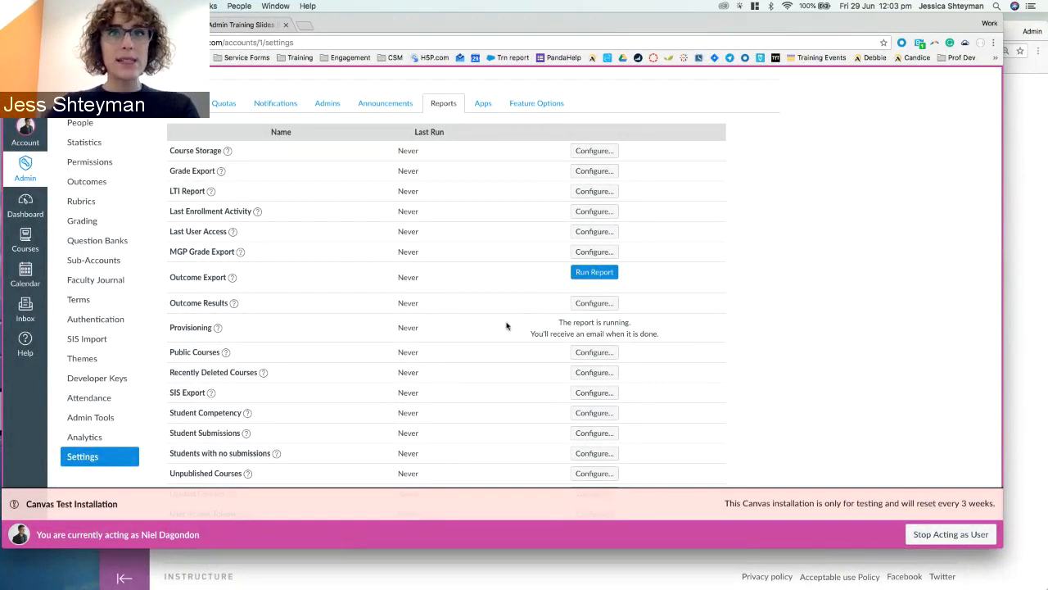
# Open the account's Notifications preferences in a new browser tab.
pyautogui.click(24, 135)
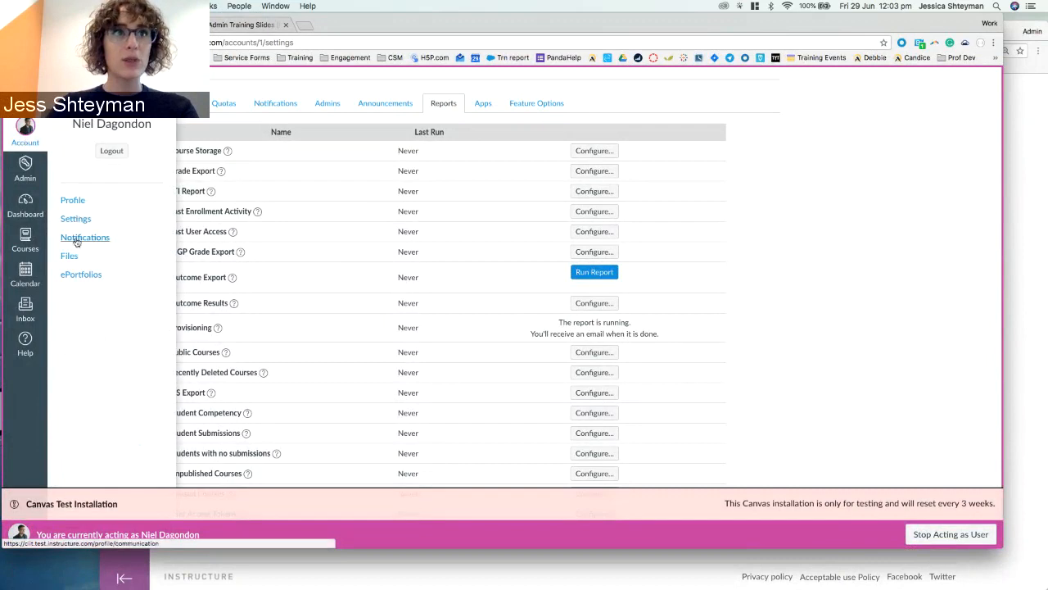
pyautogui.rightClick(76, 237)
pyautogui.click(90, 242)
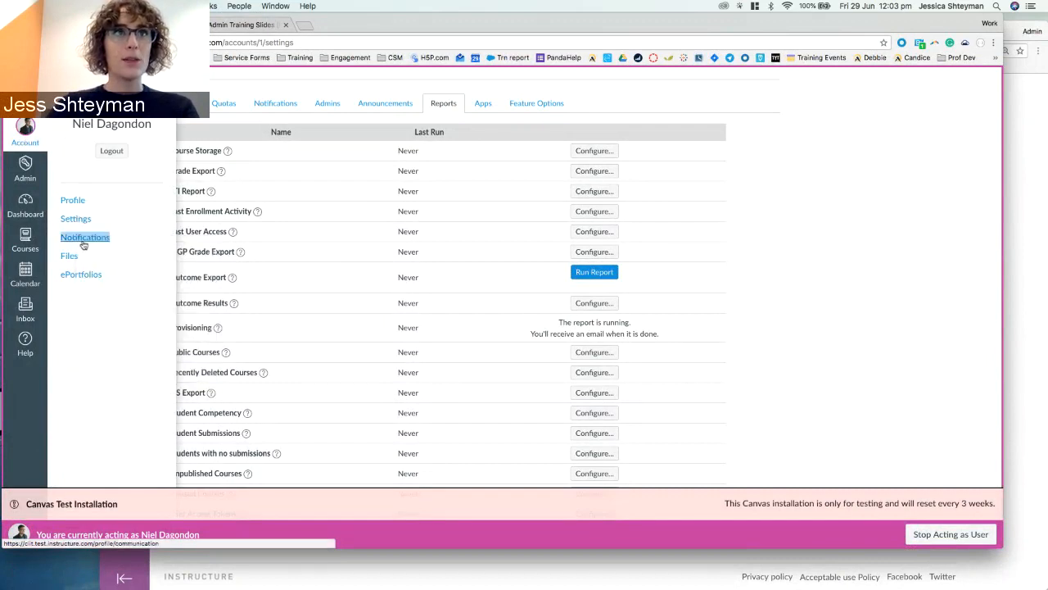
pyautogui.click(25, 133)
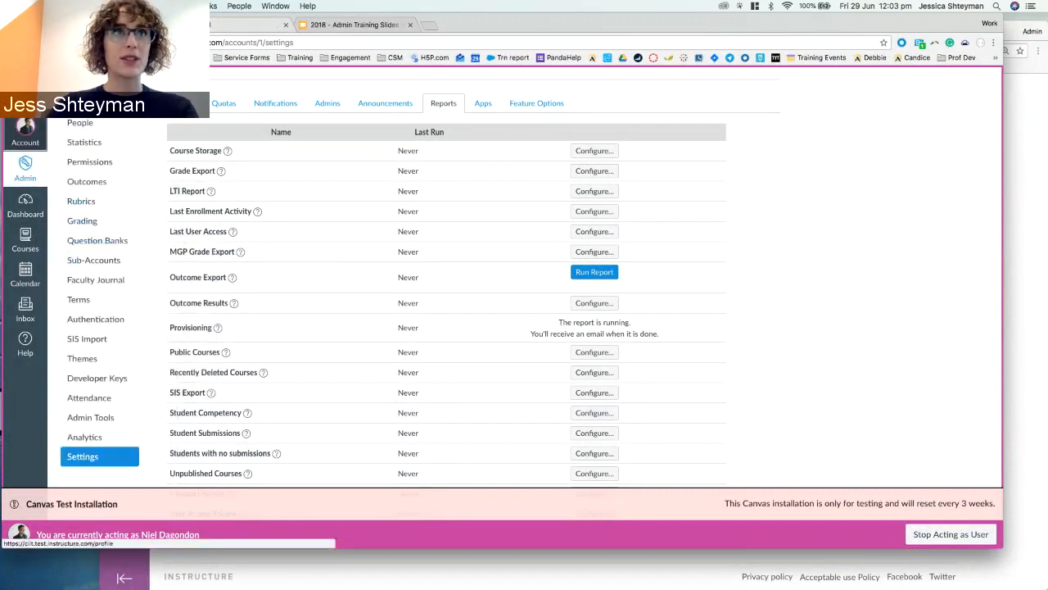
# Look through the notification preferences in the new tab.
pyautogui.click(196, 24)
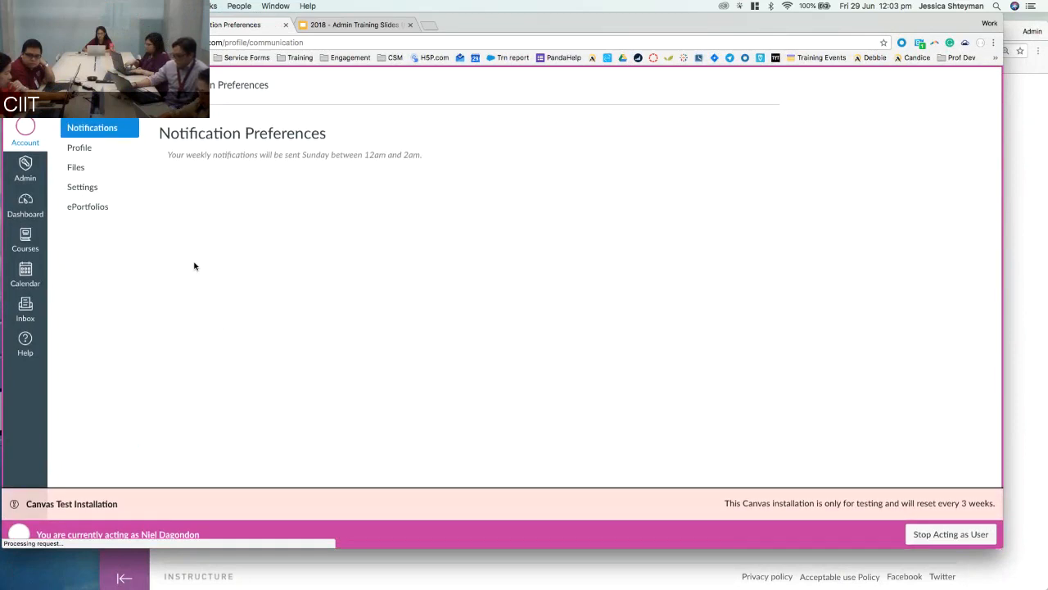
pyautogui.scroll(-5, 195, 275)
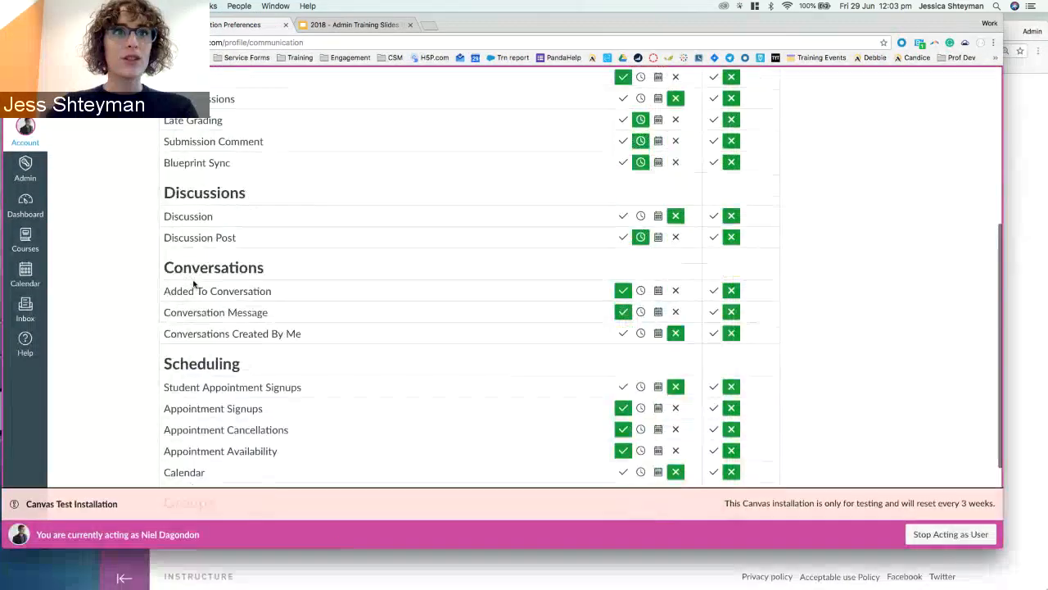
pyautogui.scroll(-4, 194, 284)
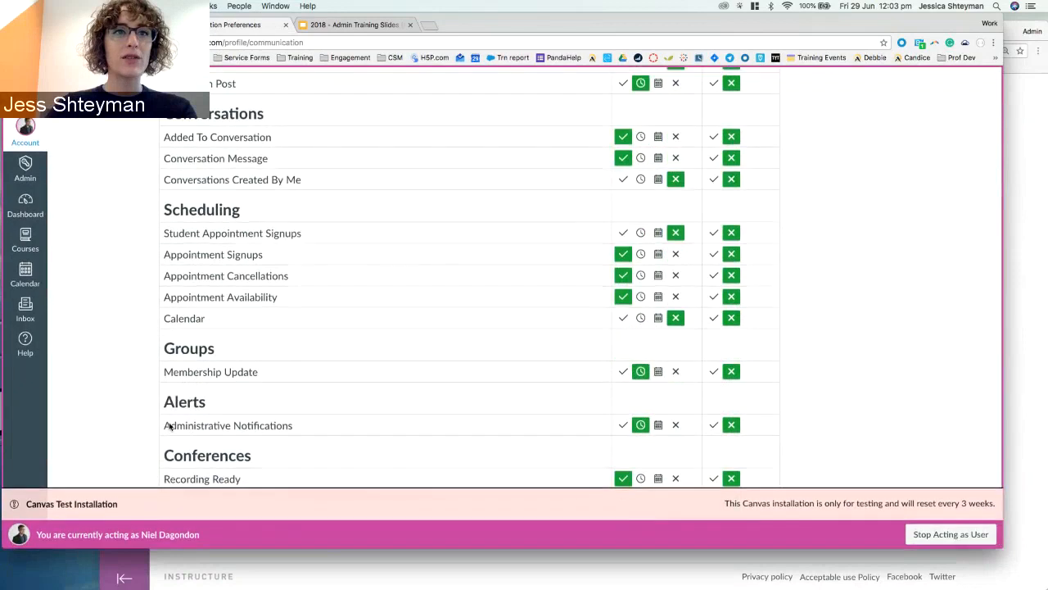
pyautogui.moveTo(200, 426)
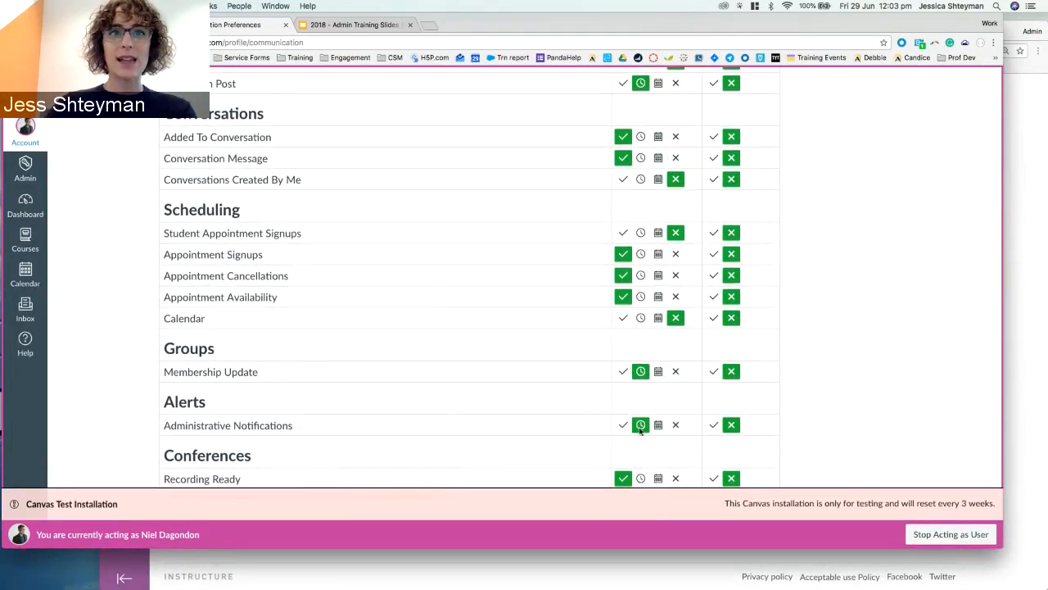
pyautogui.scroll(15, 508, 453)
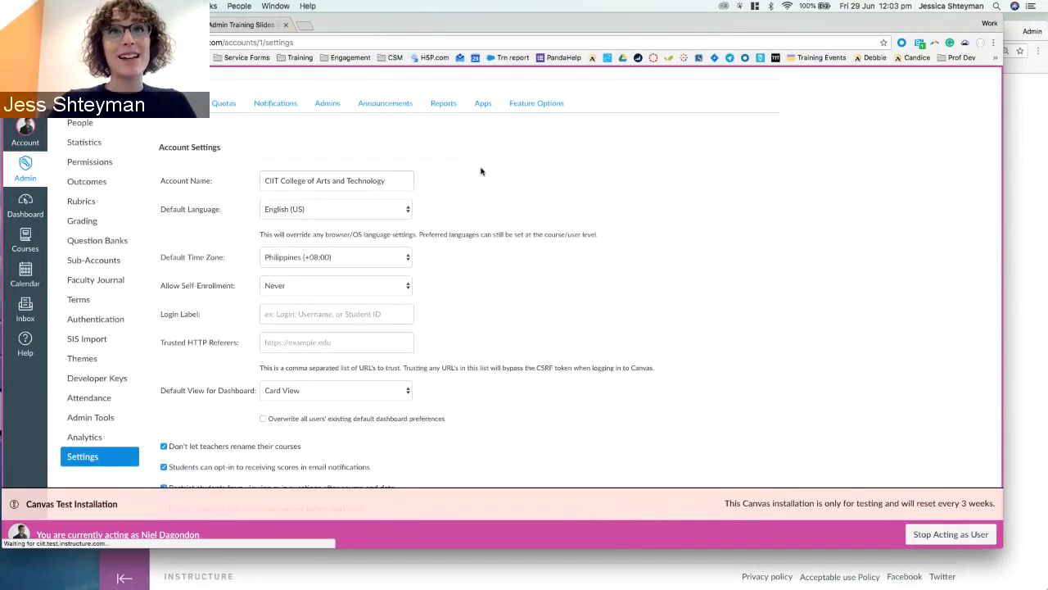
# Download the finished Provisioning report, last run Jun 29 at 10:03am, as a zip.
pyautogui.click(444, 104)
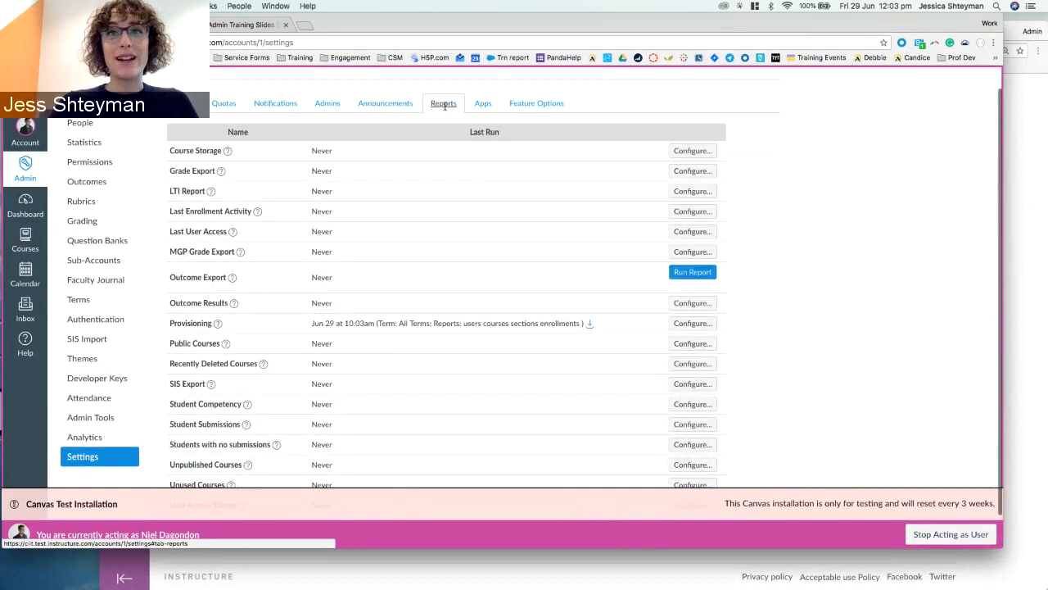
pyautogui.moveTo(310, 322); pyautogui.dragTo(440, 326)
pyautogui.click(357, 320)
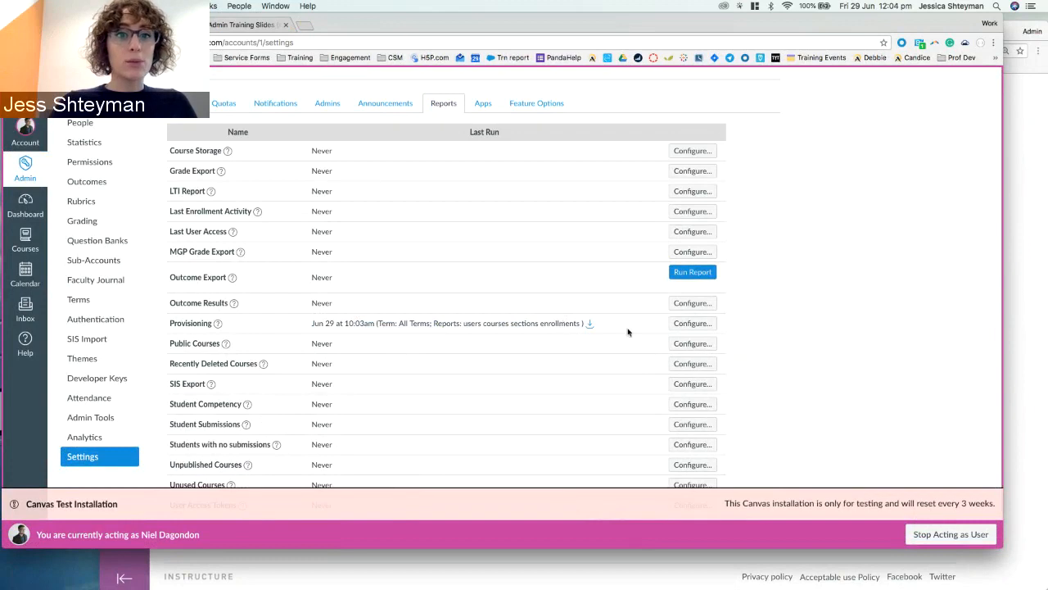
pyautogui.click(590, 324)
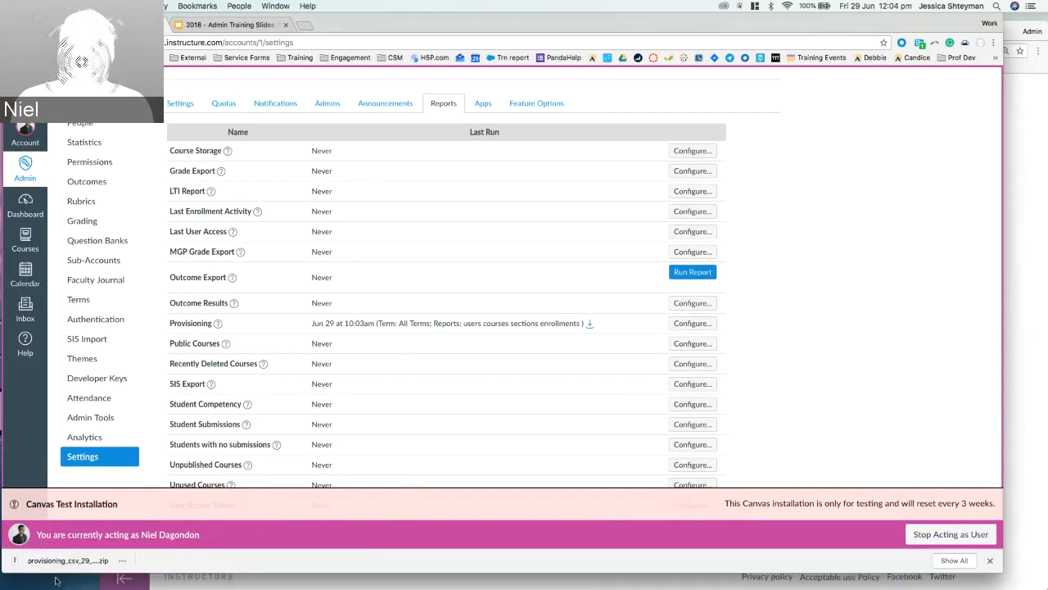
# Locate the downloaded provisioning zip in Finder and delete the Pageviews CSV.
pyautogui.click(122, 561)
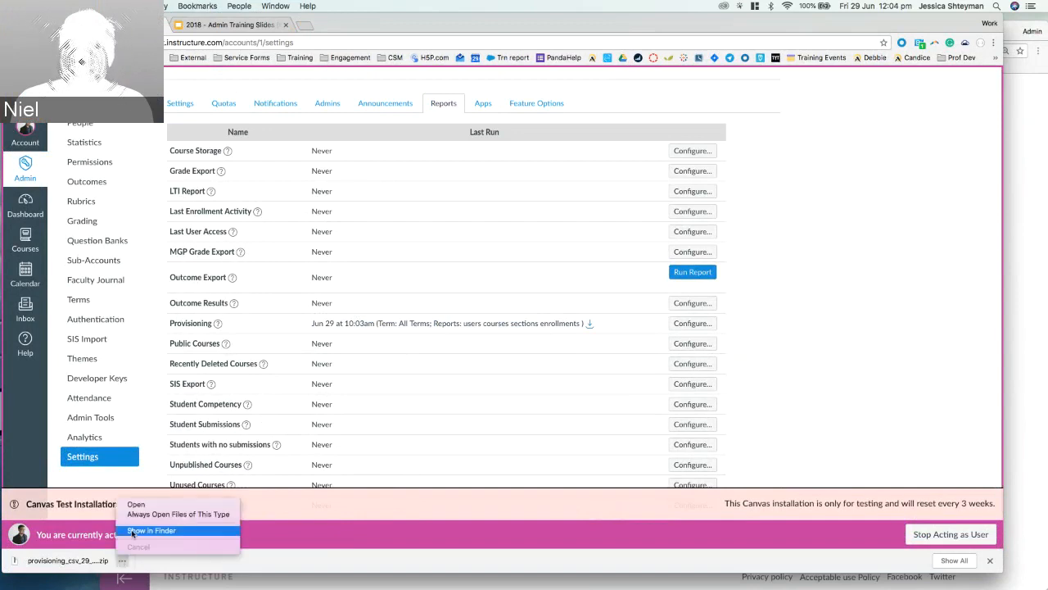
pyautogui.click(133, 532)
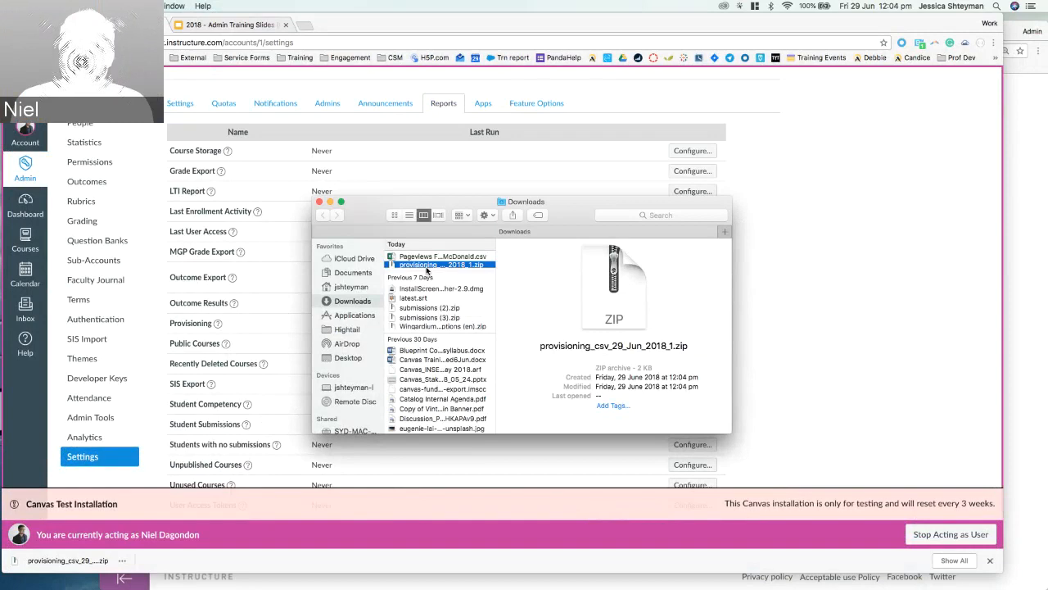
pyautogui.click(428, 267)
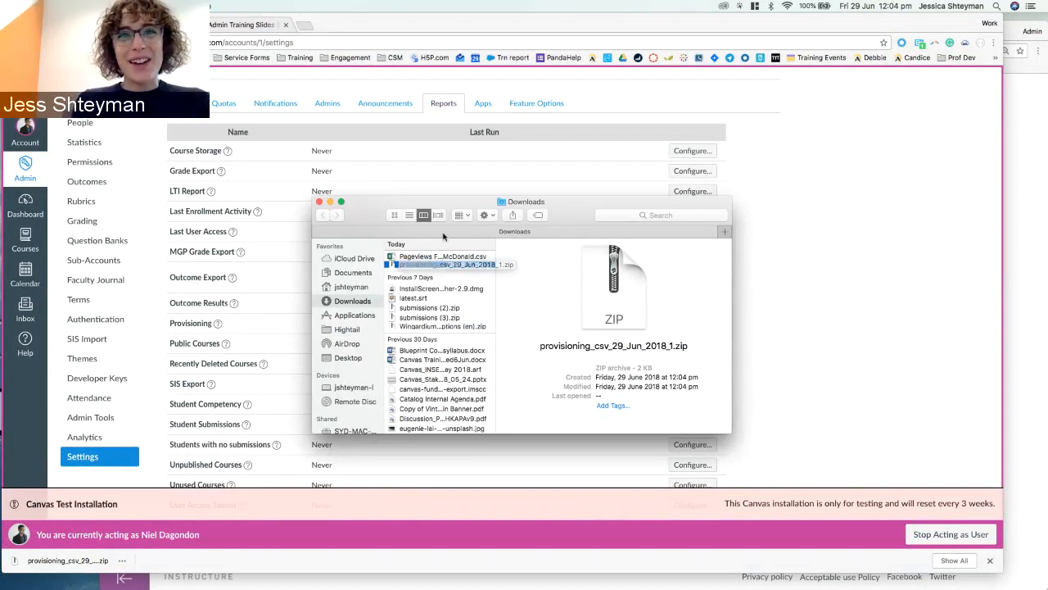
pyautogui.click(433, 256)
pyautogui.press('super+BackSpace')
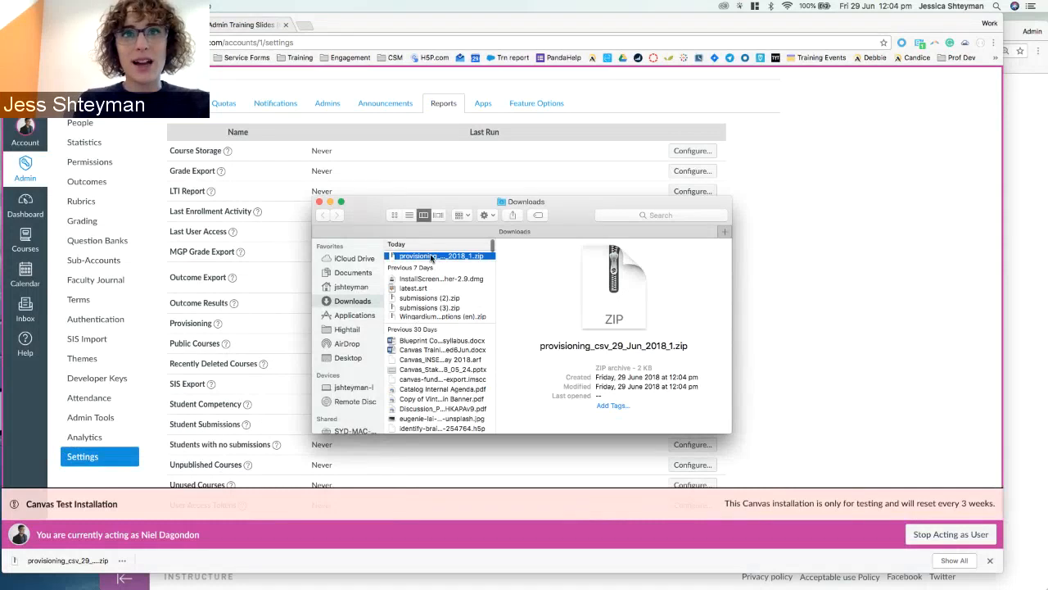
# Unzip the provisioning zip into a folder of four CSVs and return to Canvas.
pyautogui.doubleClick(431, 257)
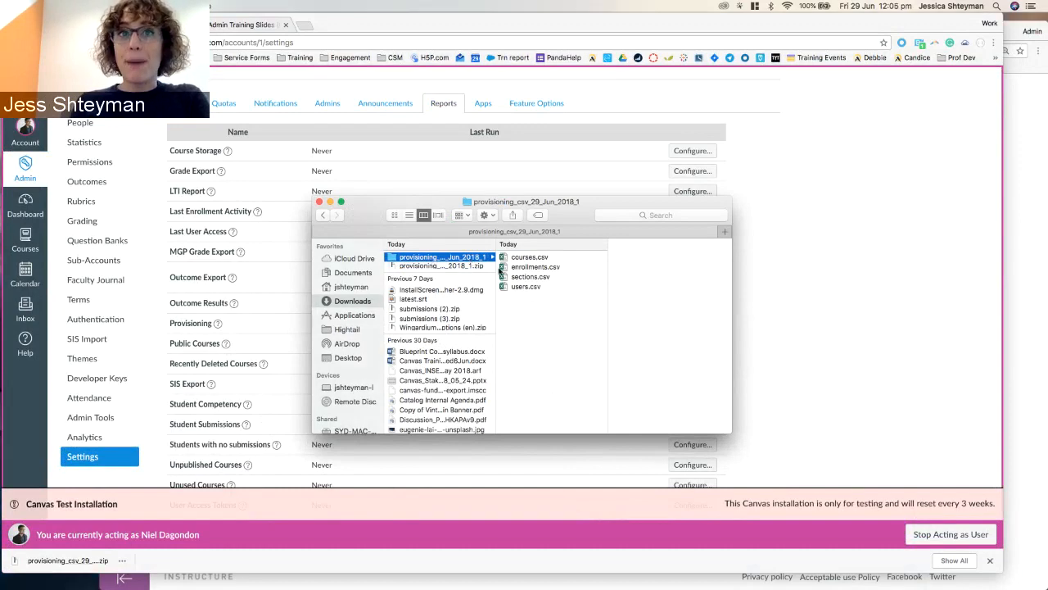
pyautogui.click(456, 267)
pyautogui.click(801, 349)
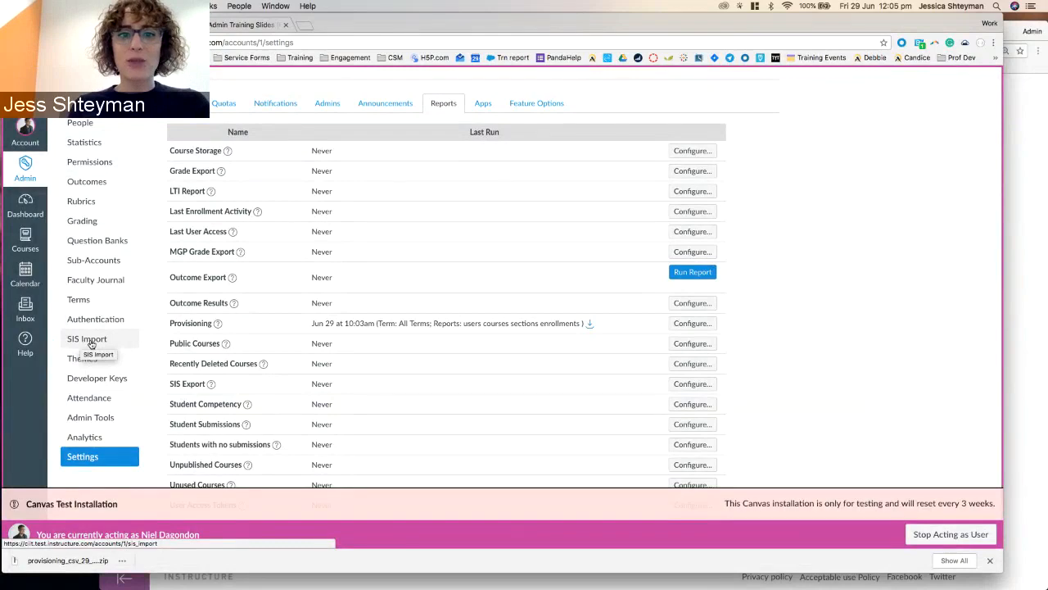
pyautogui.scroll(2, 91, 344)
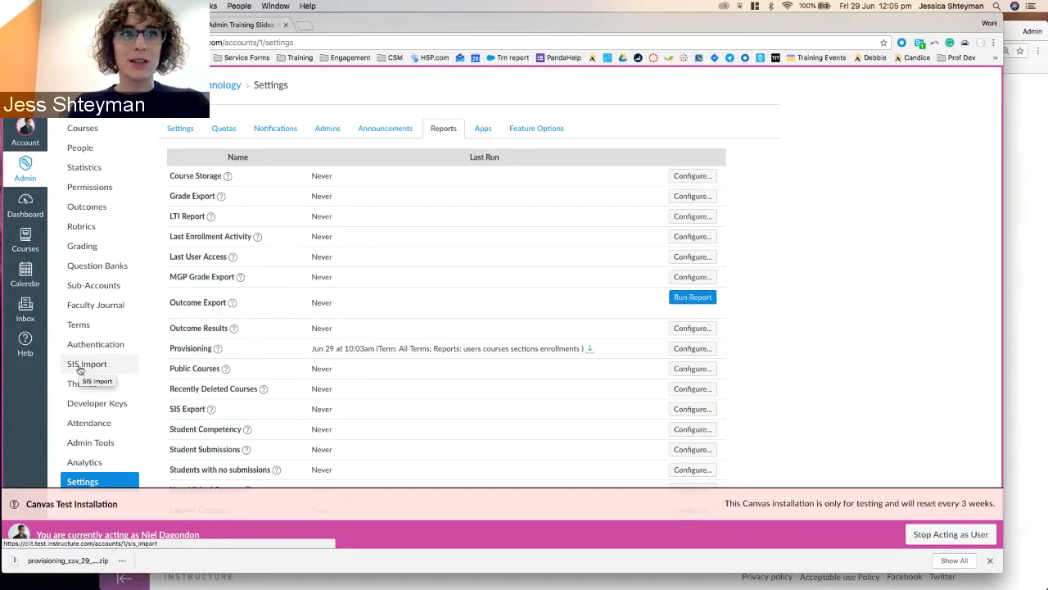
# On the SIS Import page, browse Downloads to the extracted provisioning folder.
pyautogui.click(80, 370)
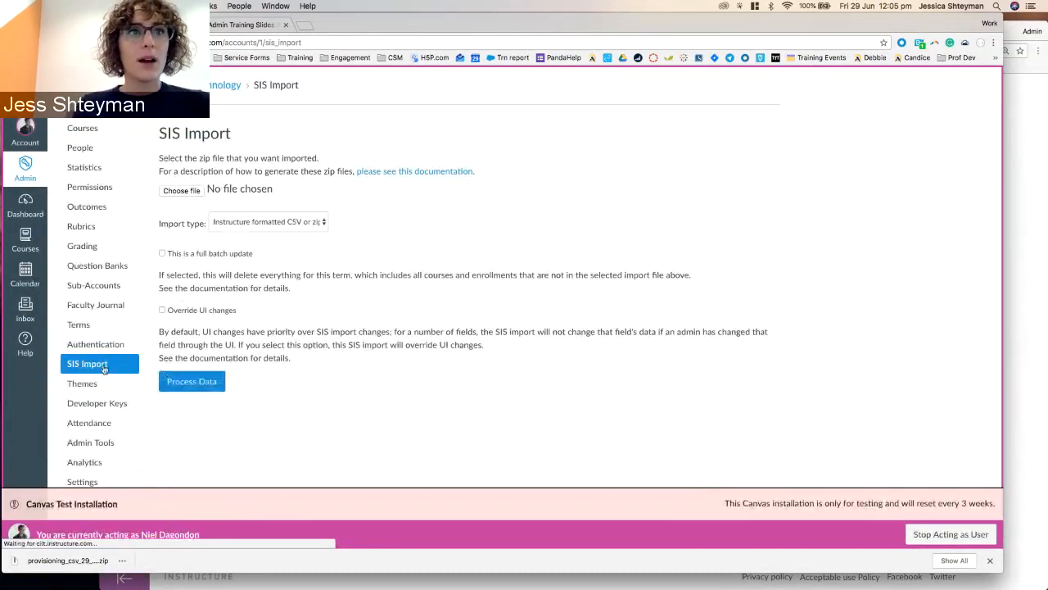
pyautogui.click(195, 191)
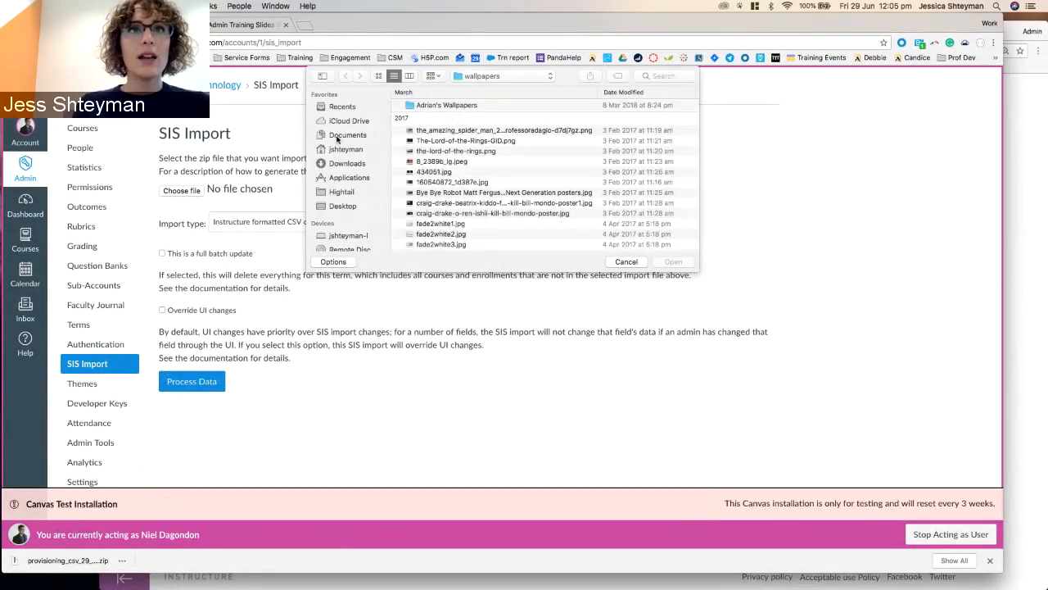
pyautogui.click(338, 136)
pyautogui.click(350, 162)
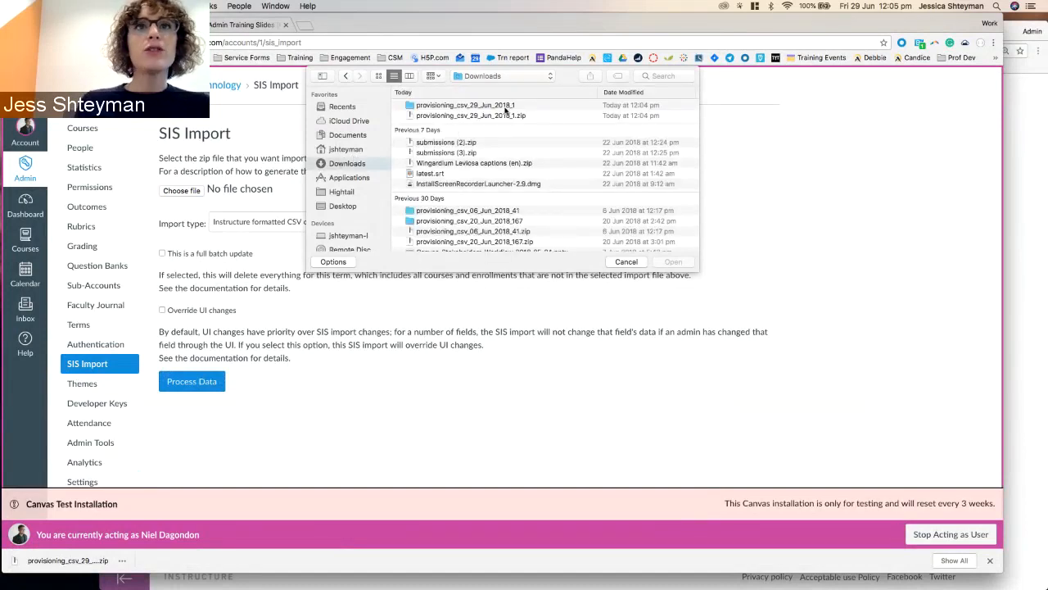
pyautogui.click(506, 107)
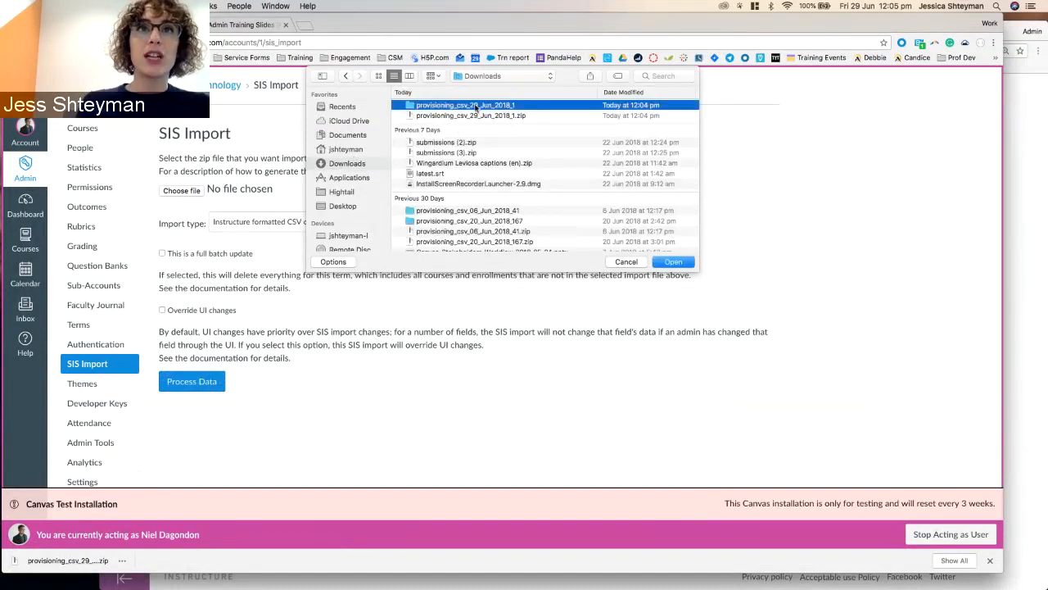
pyautogui.doubleClick(475, 107)
# Upload provisioning_csv_29_Jun_2018_1.zip from Downloads and process the SIS import.
pyautogui.click(455, 106)
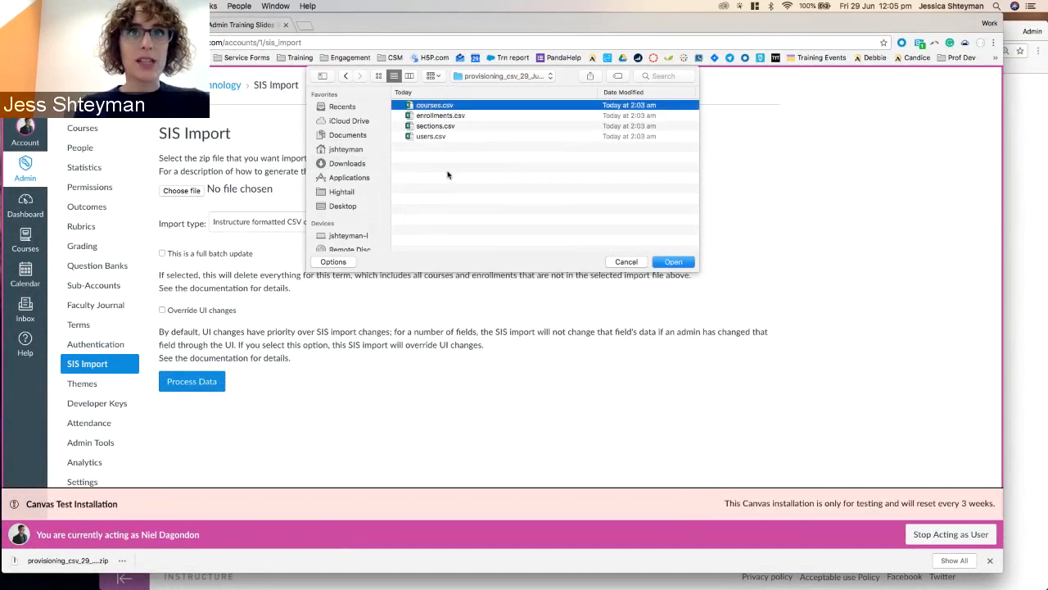
pyautogui.click(440, 116)
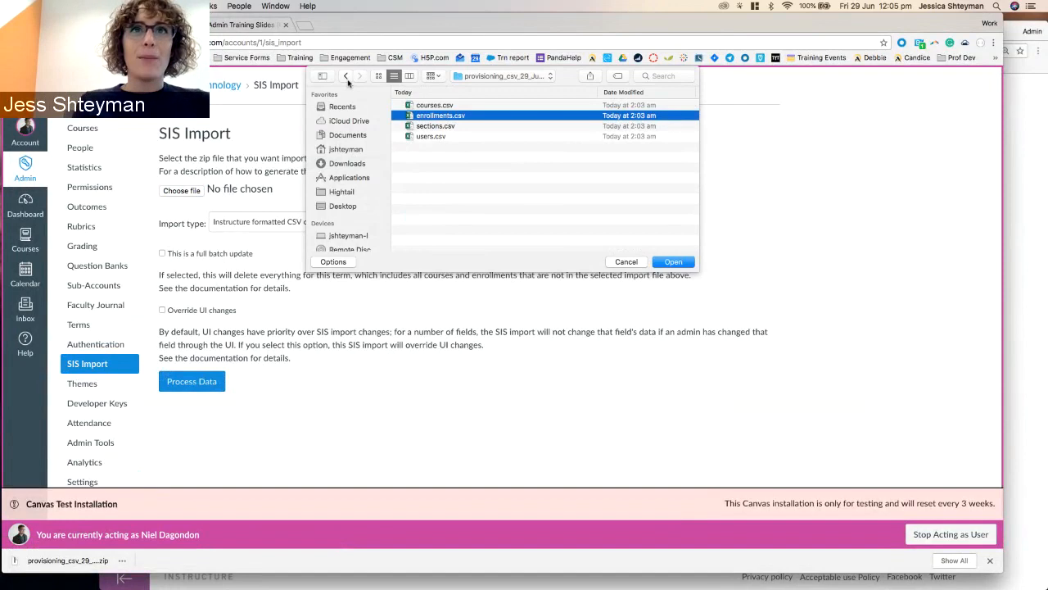
pyautogui.click(346, 77)
pyautogui.click(450, 119)
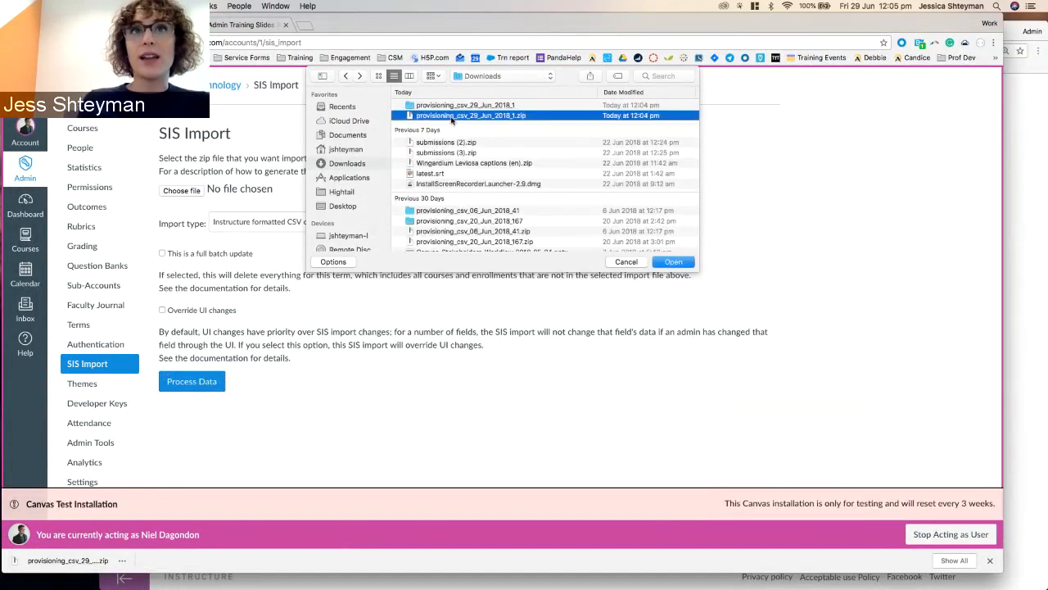
pyautogui.click(671, 263)
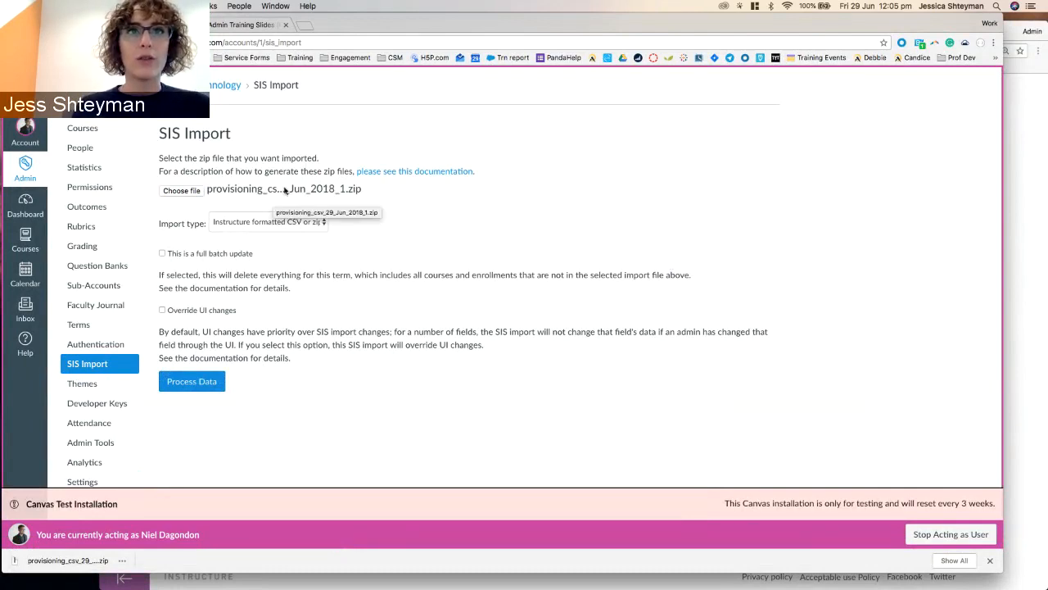
pyautogui.click(185, 382)
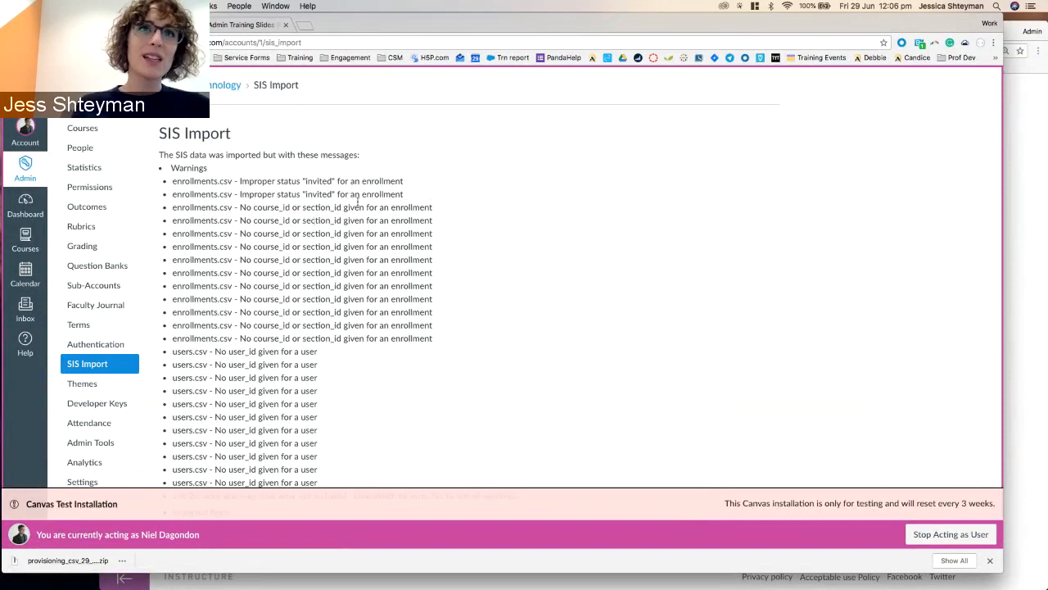
# Review the import warnings and Imported Items counts, then reload the SIS Import page.
pyautogui.scroll(-3, 385, 211)
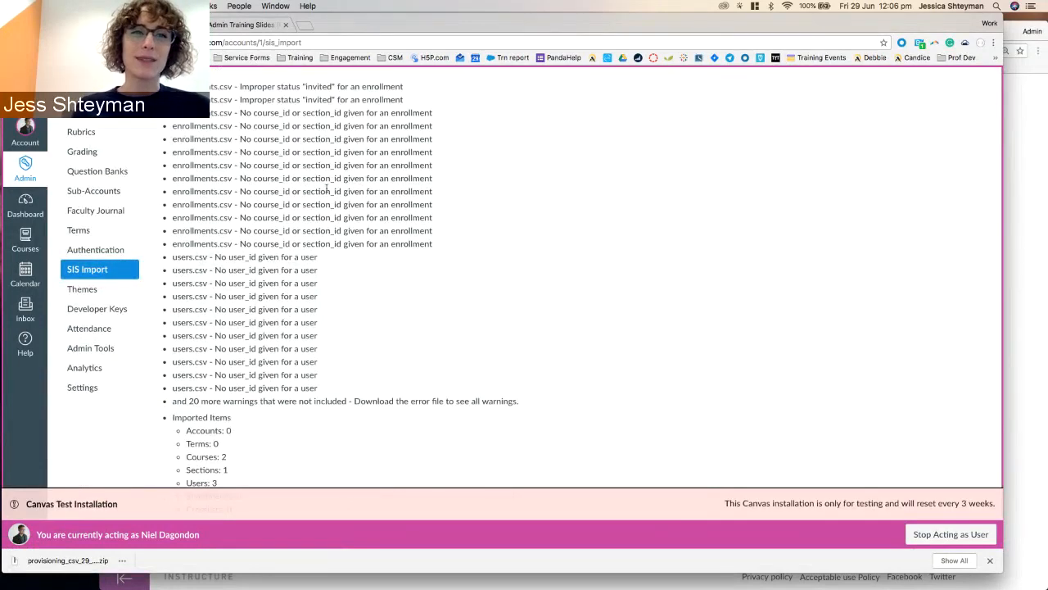
pyautogui.scroll(-3, 381, 253)
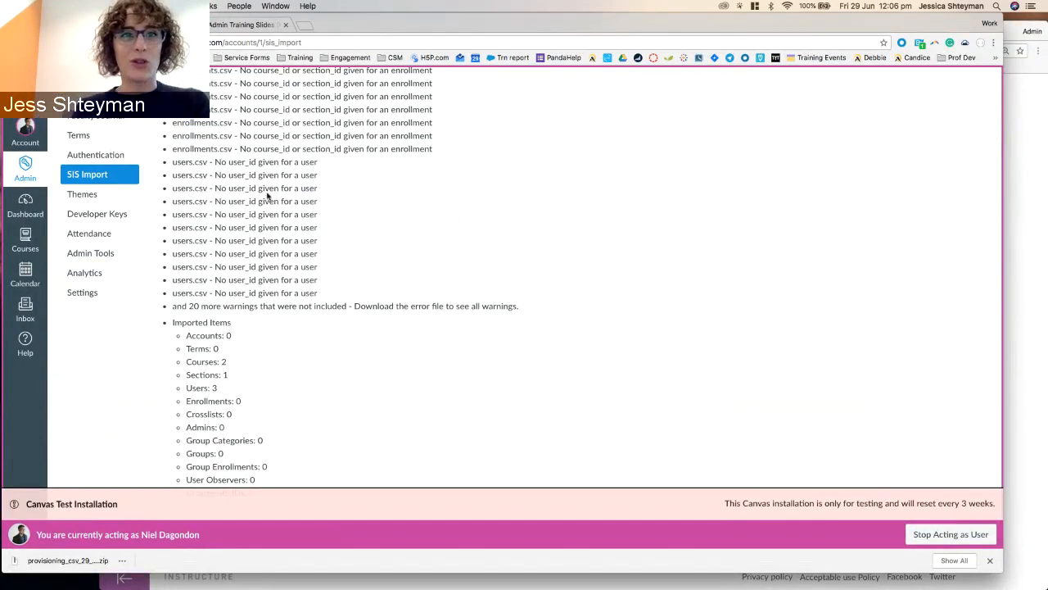
pyautogui.scroll(5, 267, 195)
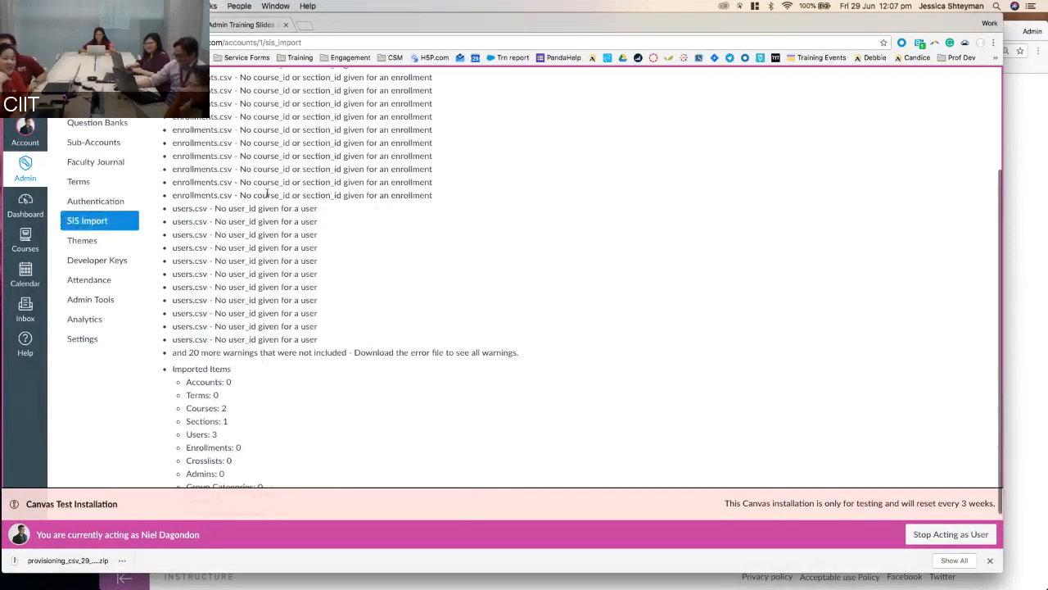
pyautogui.click(99, 176)
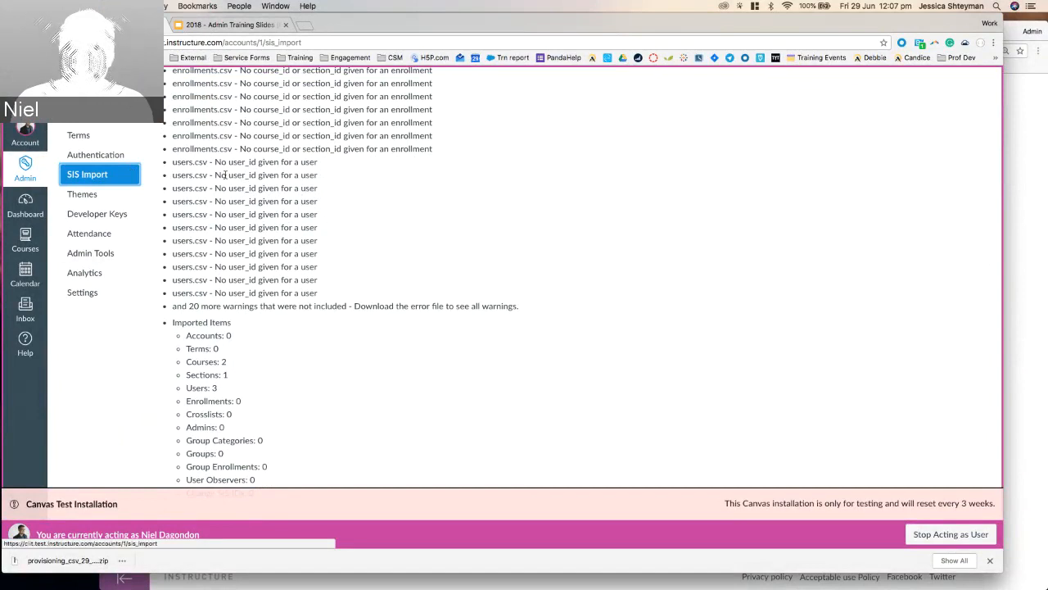
pyautogui.click(122, 179)
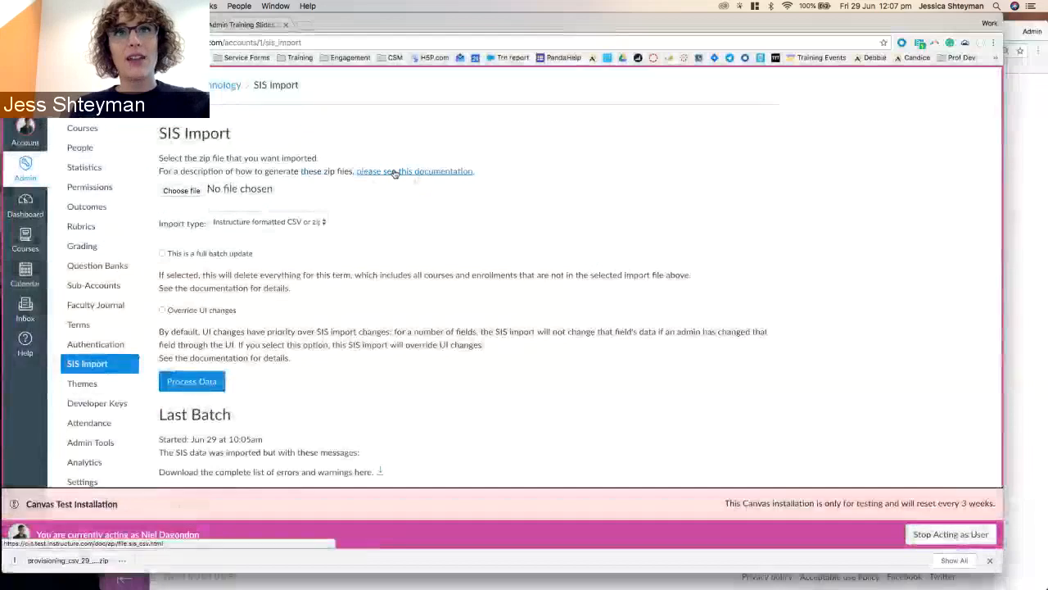
# Open the SIS CSV format documentation in a new tab and scroll through terms.csv and courses.csv fields.
pyautogui.rightClick(408, 172)
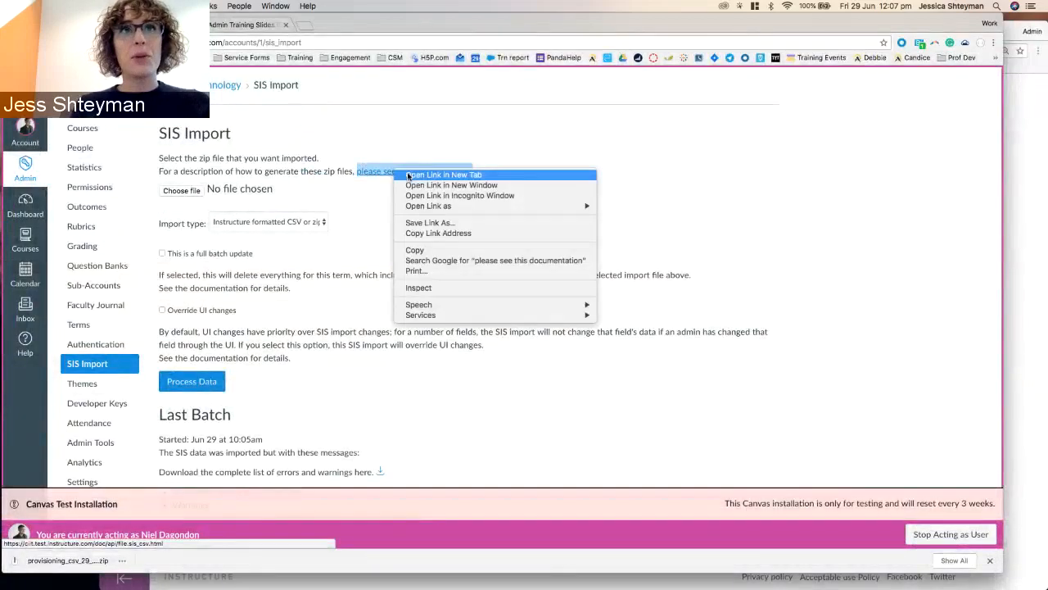
pyautogui.click(442, 174)
pyautogui.click(229, 26)
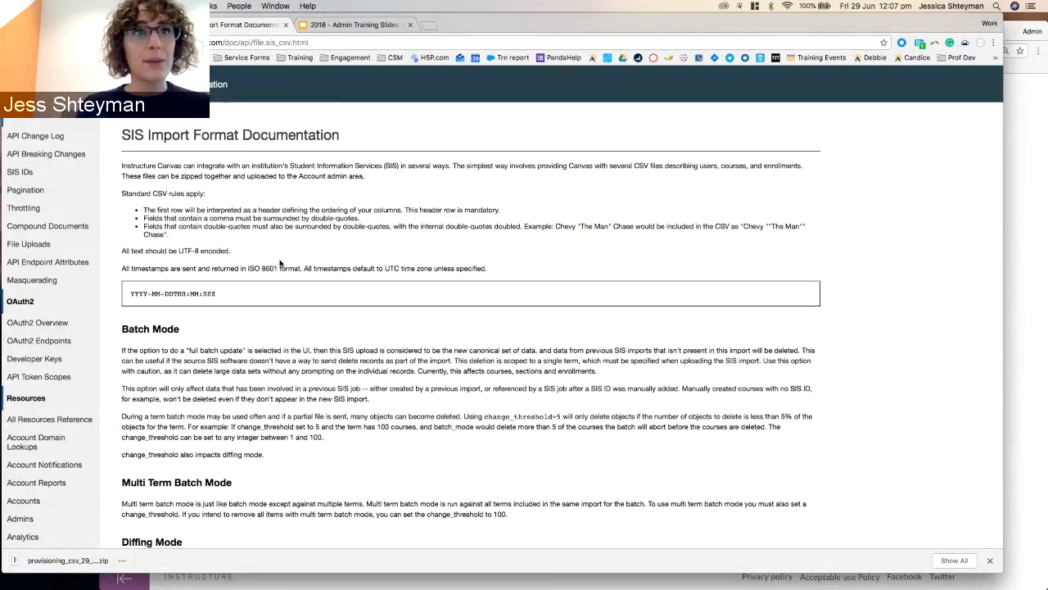
pyautogui.scroll(-10, 279, 262)
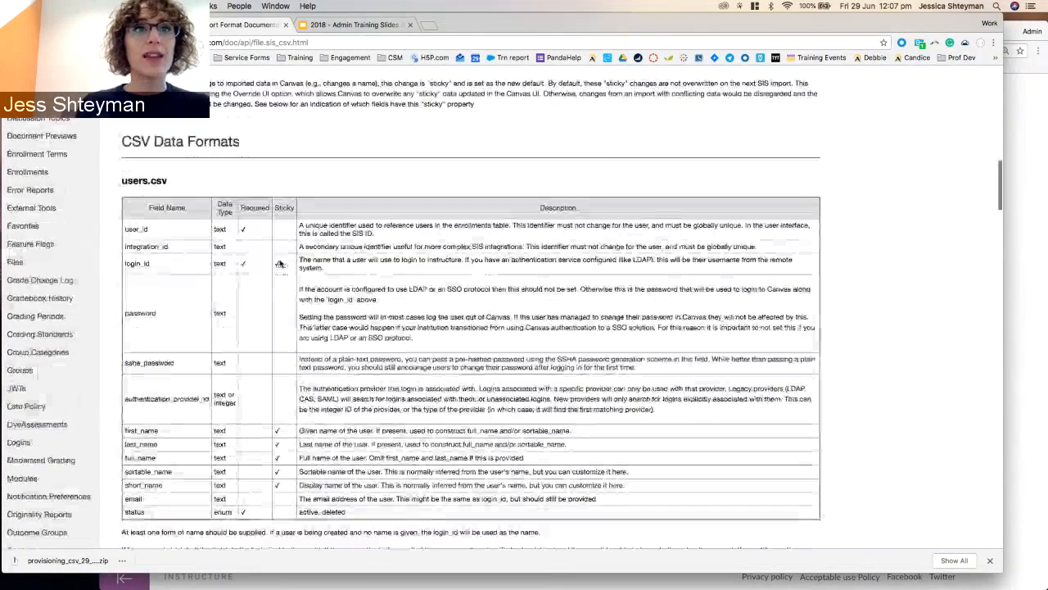
pyautogui.scroll(-2, 279, 263)
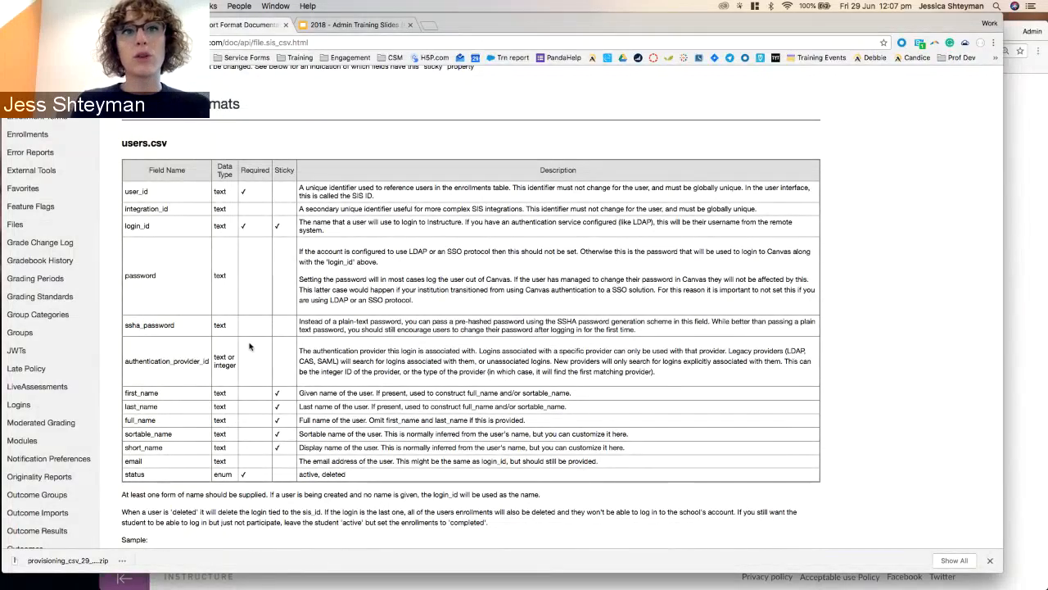
pyautogui.scroll(-2, 249, 347)
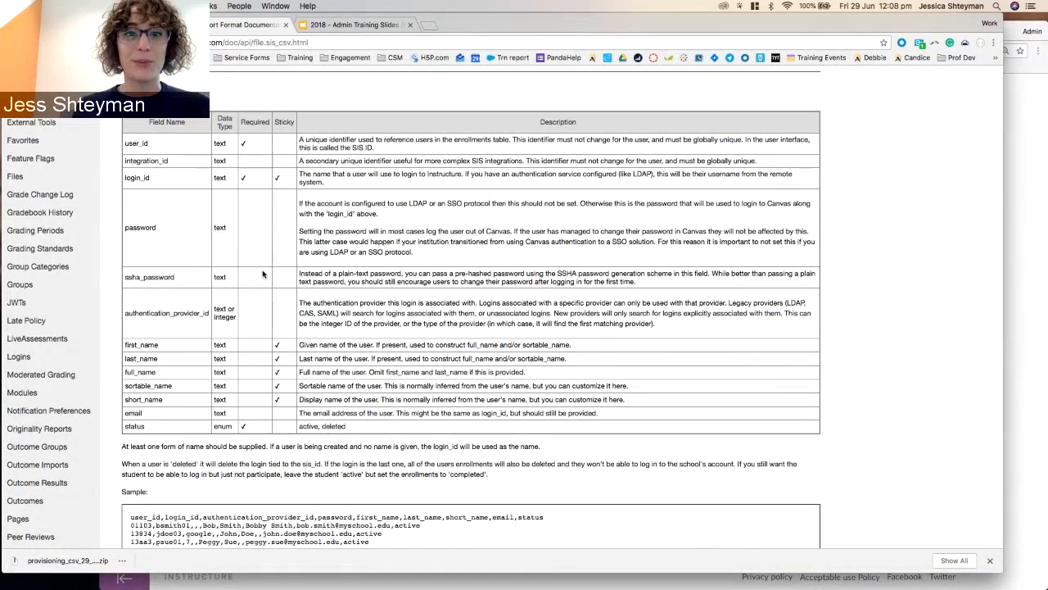
pyautogui.scroll(-10, 263, 273)
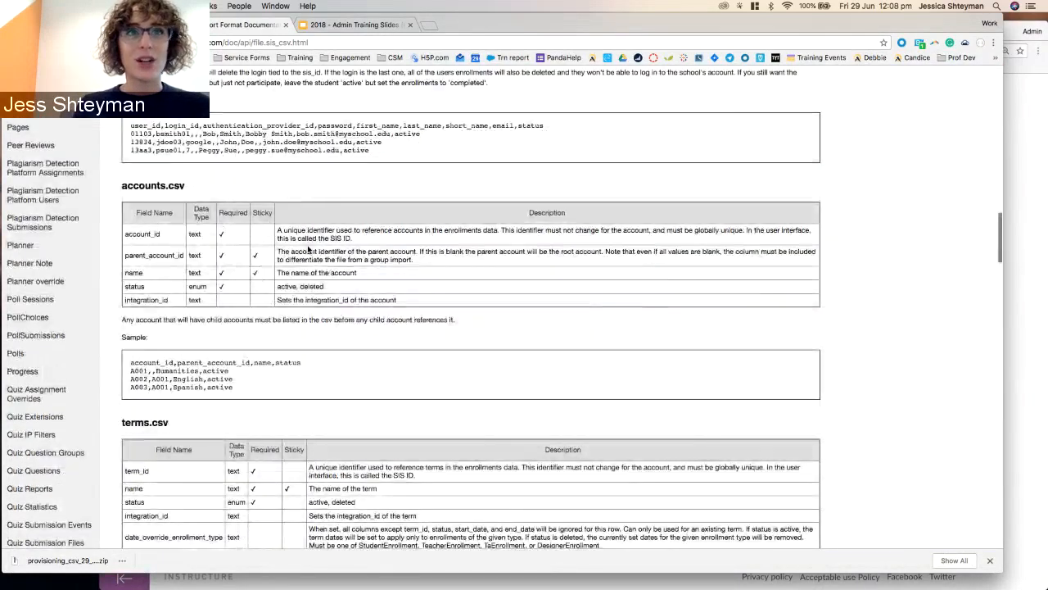
pyautogui.scroll(-7, 264, 274)
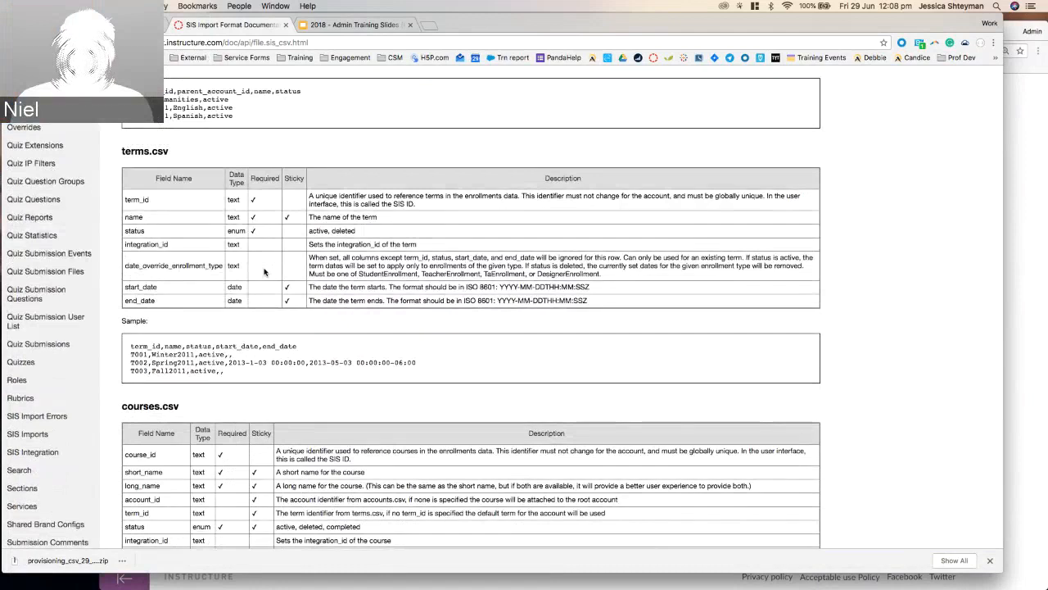
# Select the documentation page's web address, then close the SIS CSV docs tab.
pyautogui.click(262, 42)
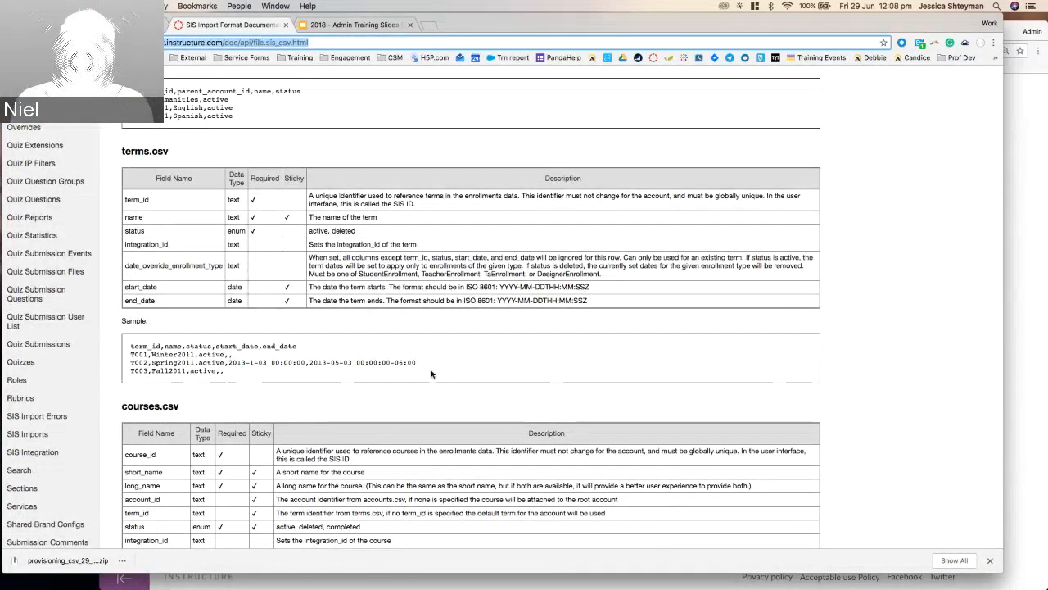
pyautogui.press('super+Tab')
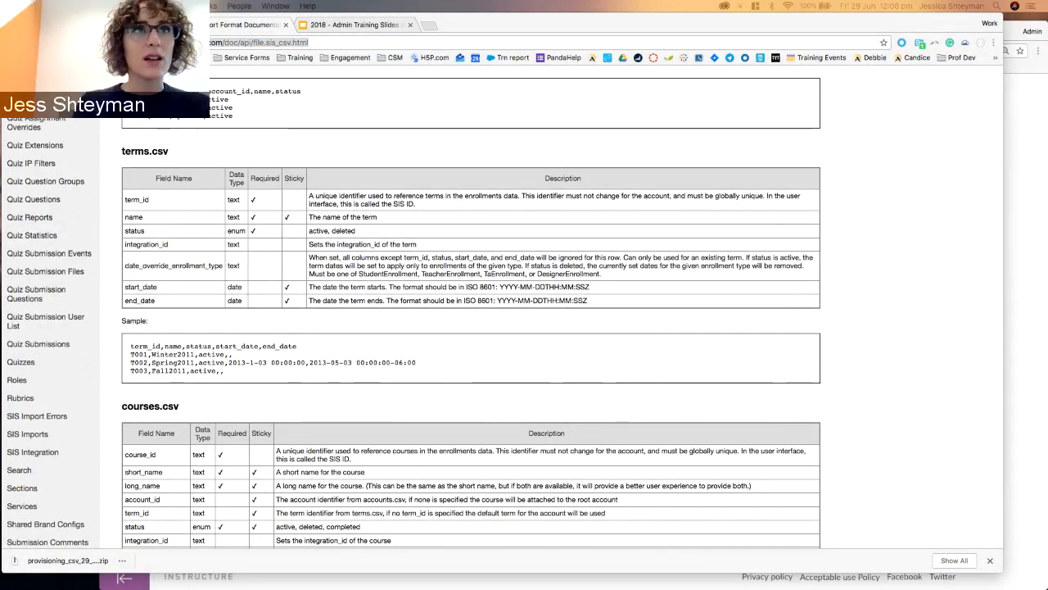
pyautogui.press('super+Tab')
pyautogui.write('https://canvas.instructure.com/doc/api/file.sis_csv.html')
pyautogui.press('super+a')
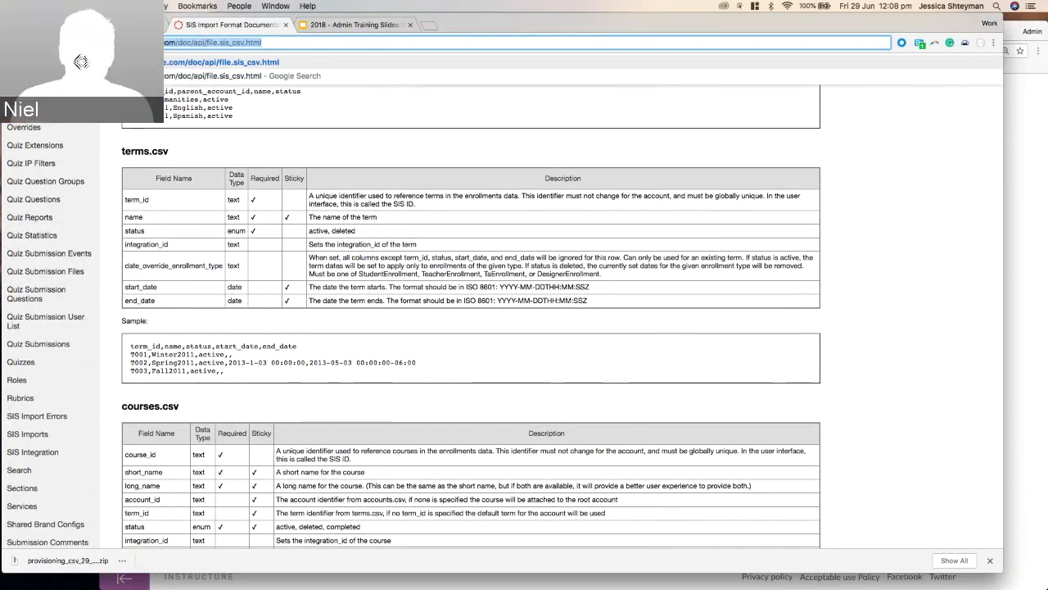
pyautogui.press('super+Tab')
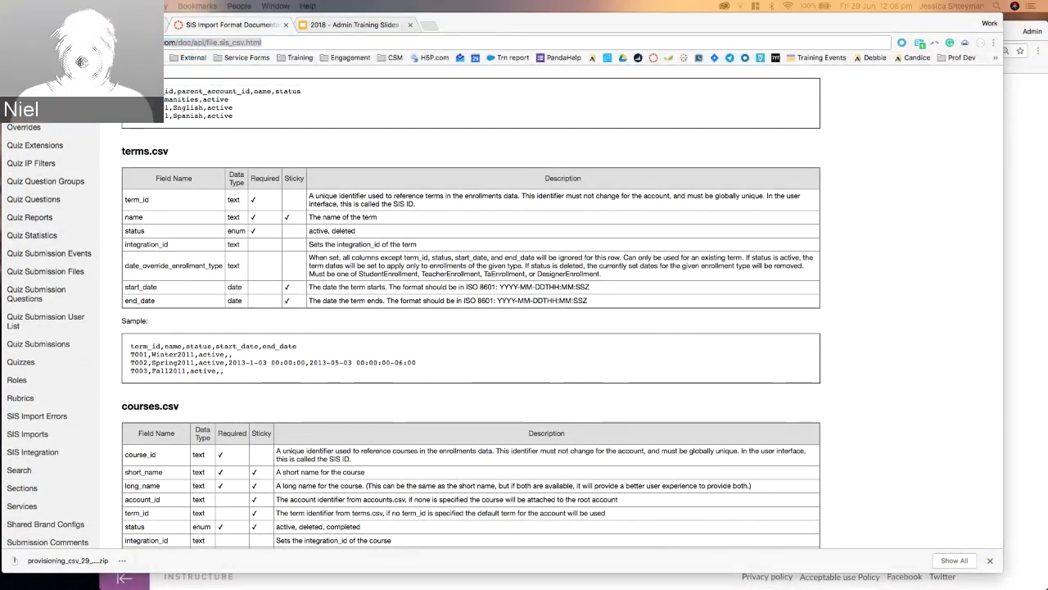
pyautogui.click(508, 333)
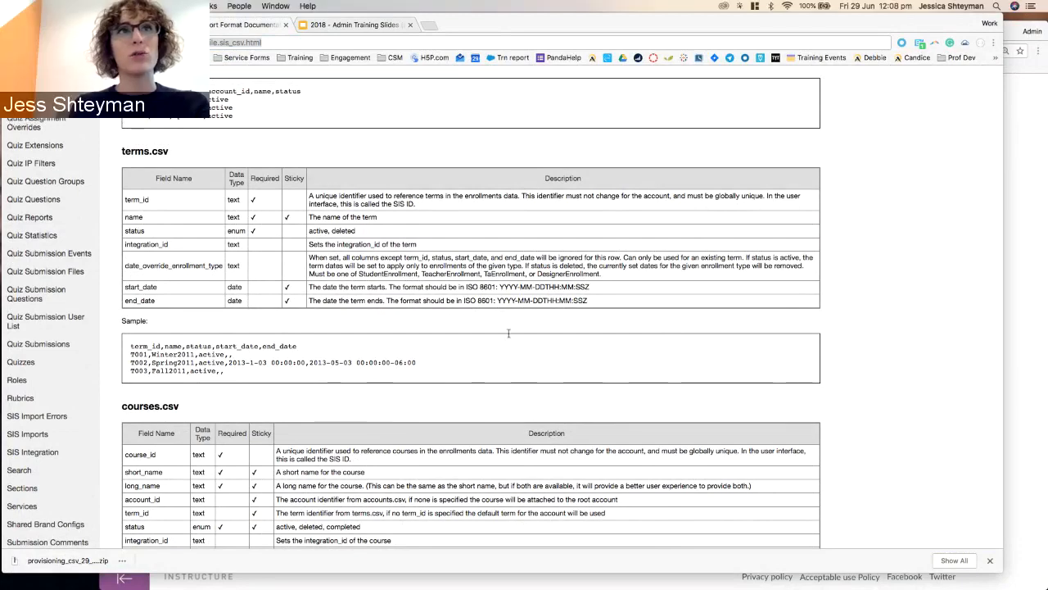
pyautogui.press('super+w')
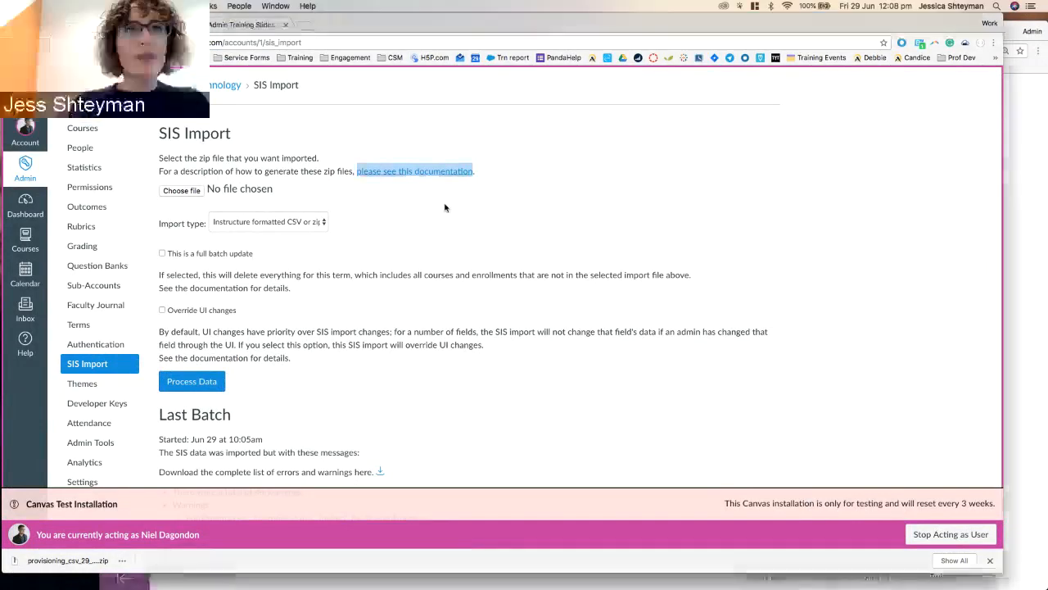
# Show the account's People list, then switch to the other Canvas site's Dashboard window.
pyautogui.click(445, 208)
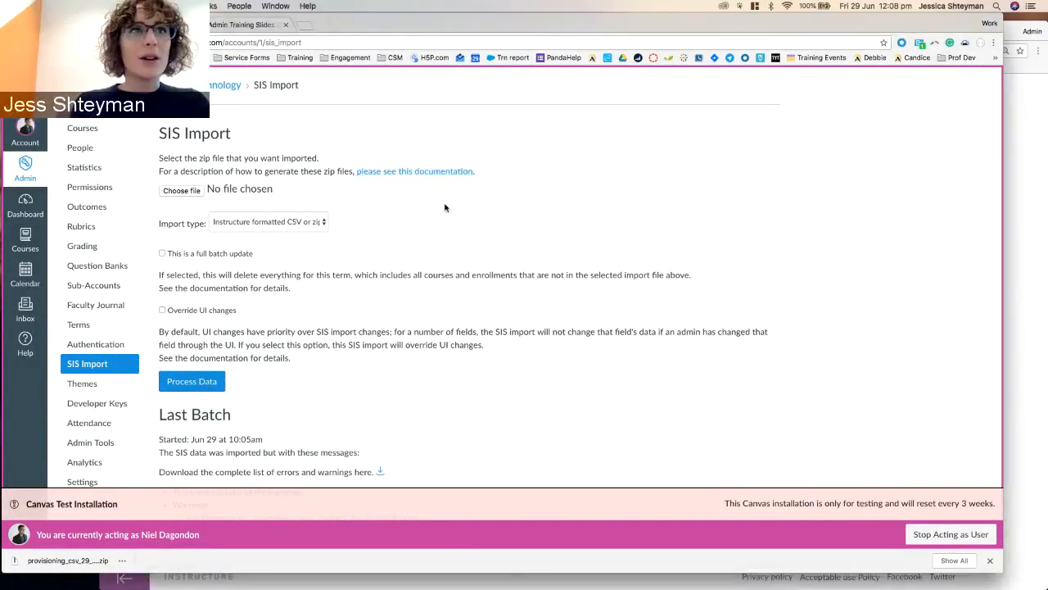
pyautogui.click(98, 148)
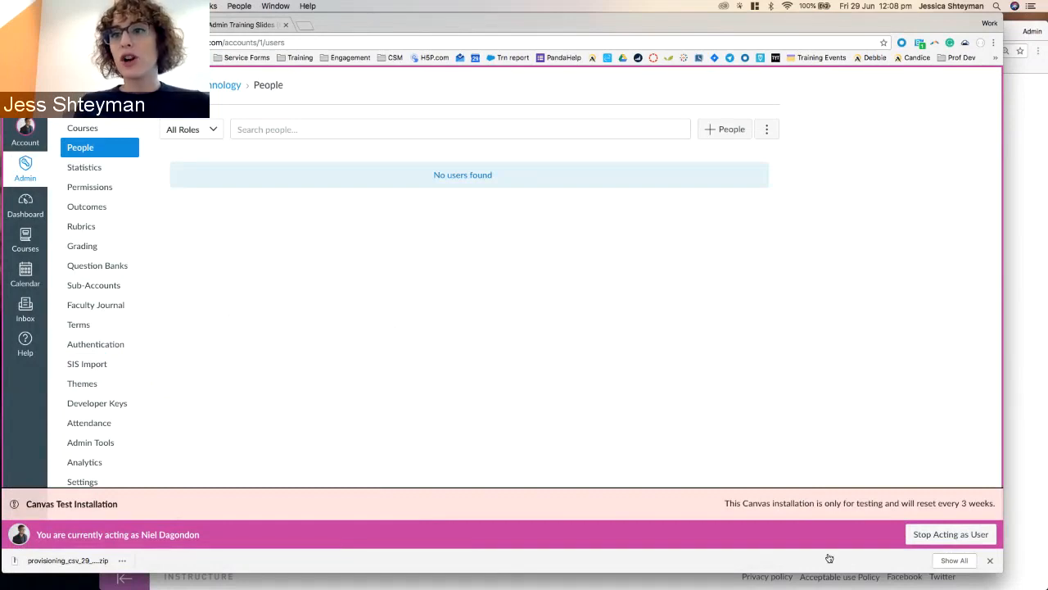
pyautogui.click(990, 556)
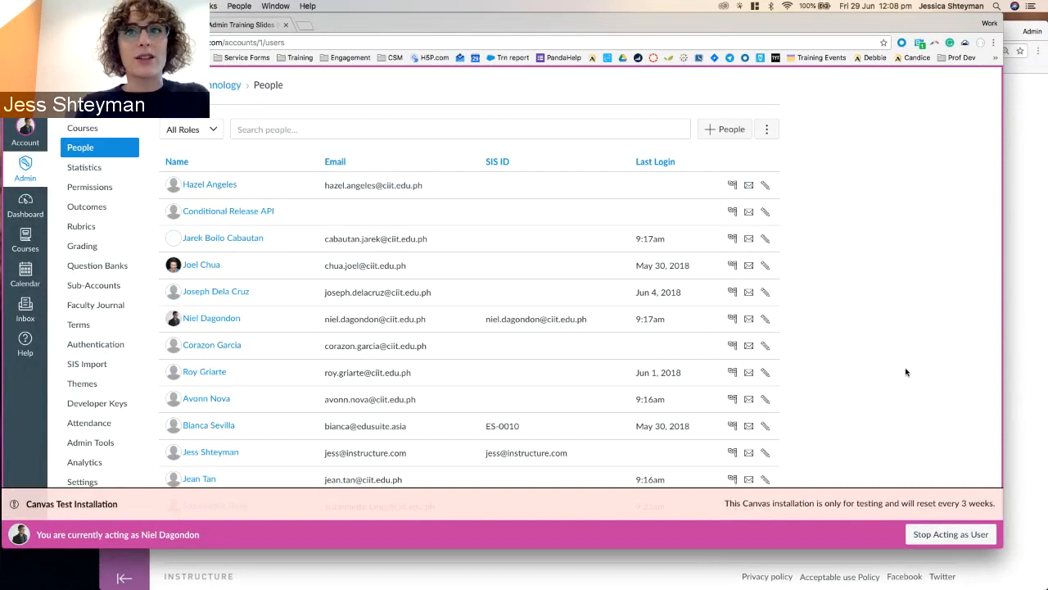
pyautogui.click(1022, 258)
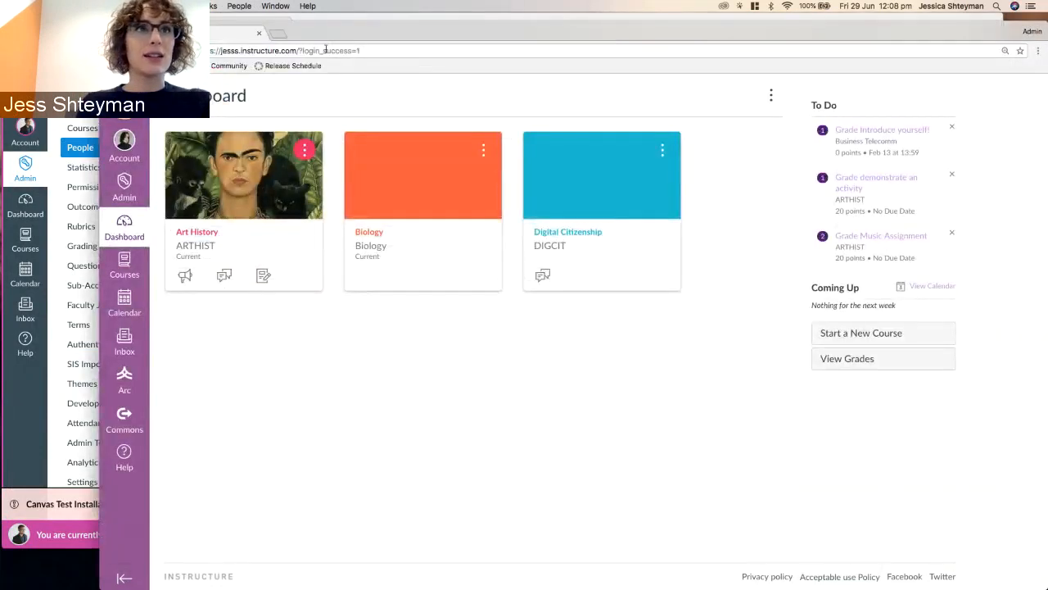
# Search the Root Account's People for 'hermi' and open the matching student's profile.
pyautogui.click(125, 187)
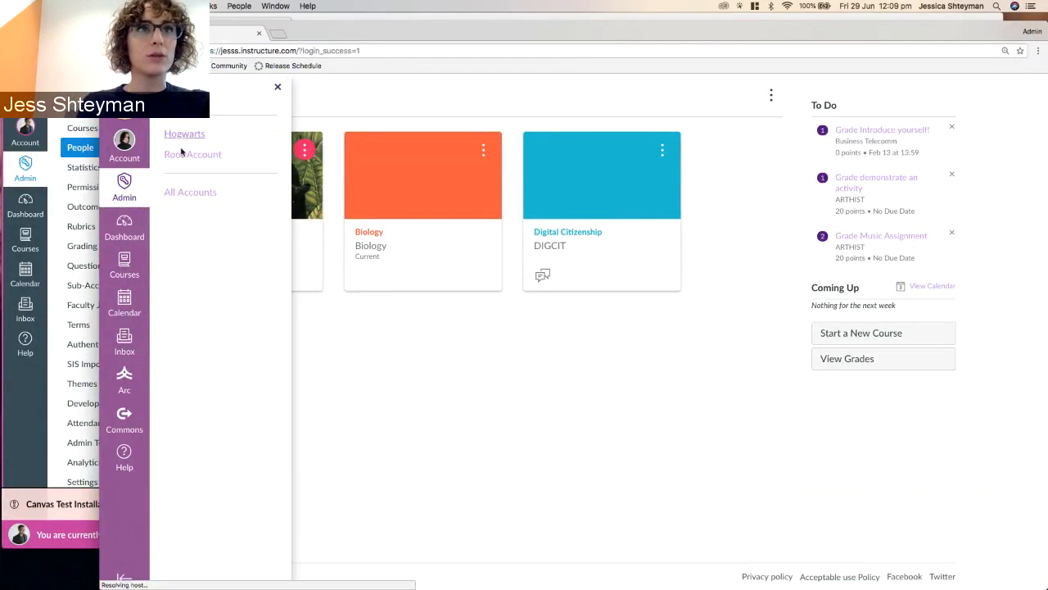
pyautogui.click(196, 156)
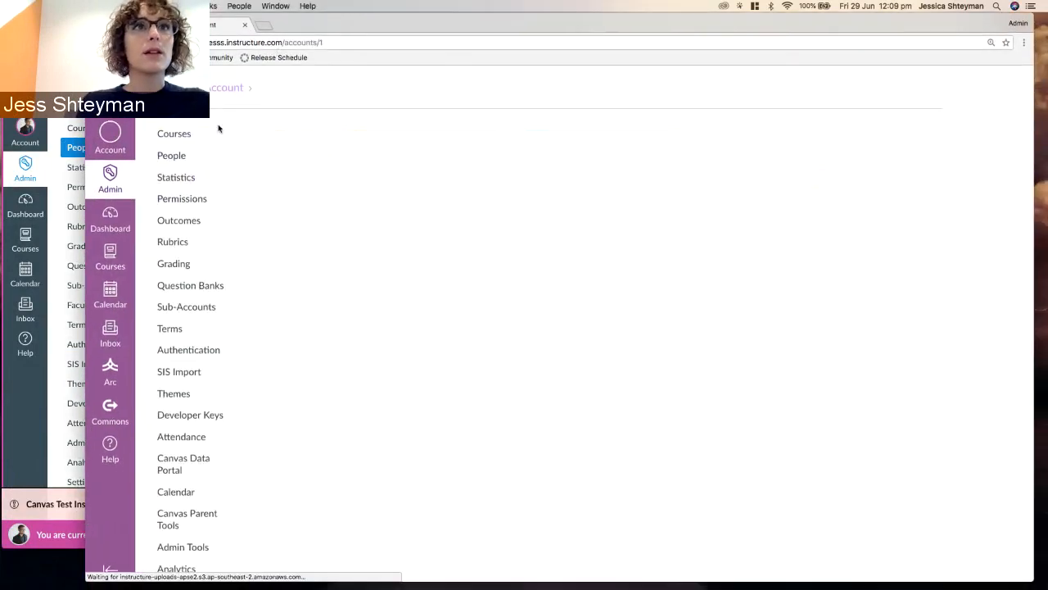
pyautogui.click(178, 157)
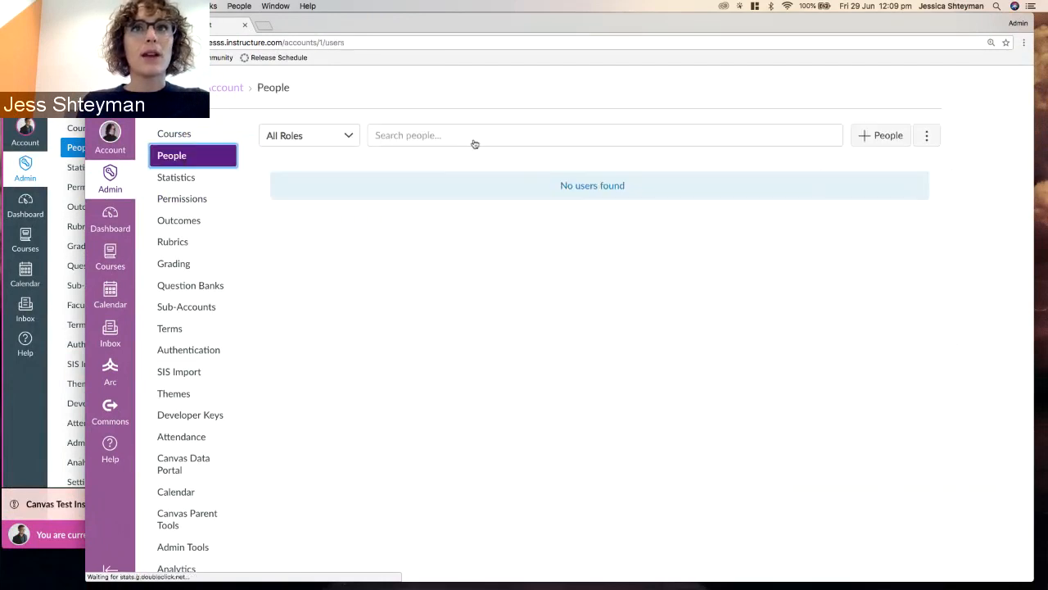
pyautogui.click(481, 136)
pyautogui.write('hermi')
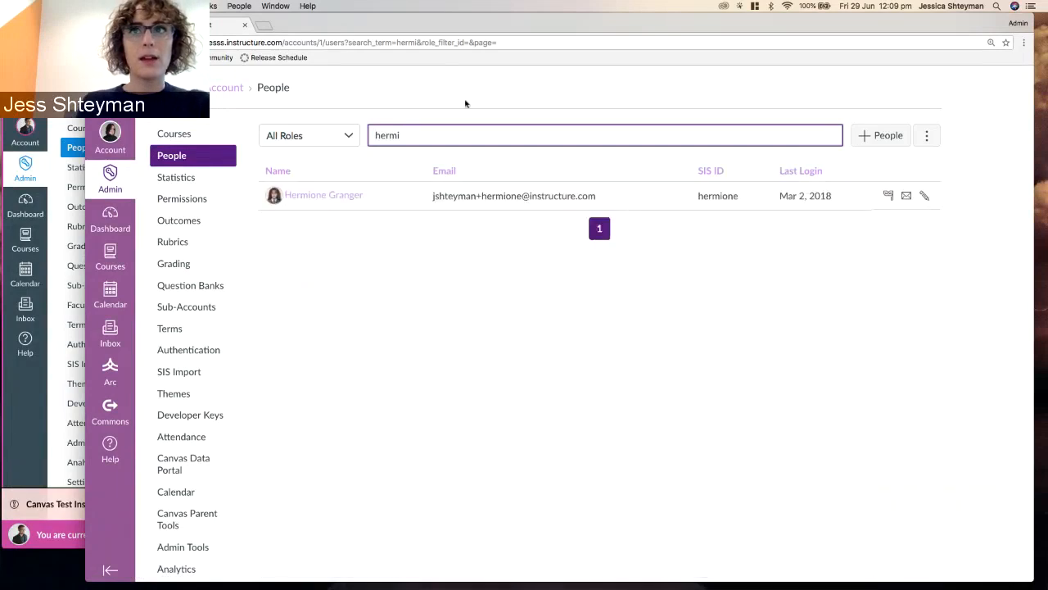
pyautogui.click(326, 196)
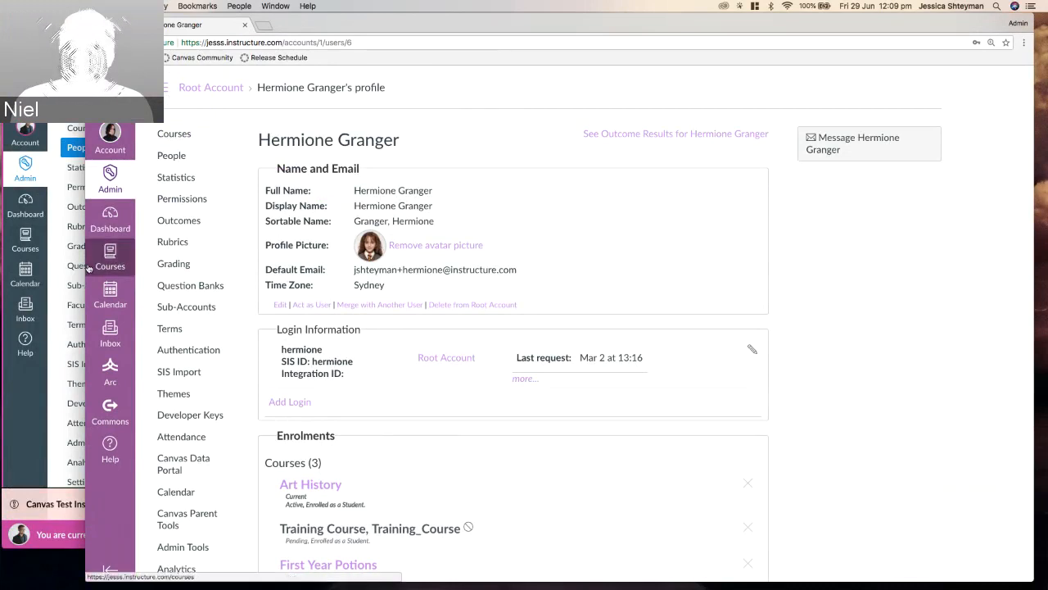
pyautogui.moveTo(85, 252); pyautogui.dragTo(41, 252)
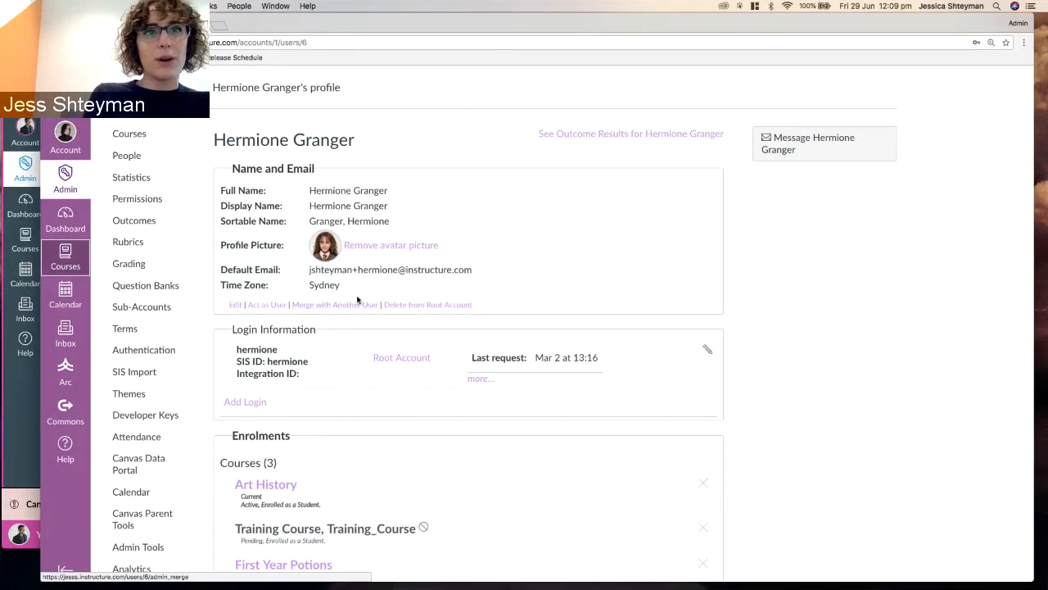
pyautogui.click(234, 305)
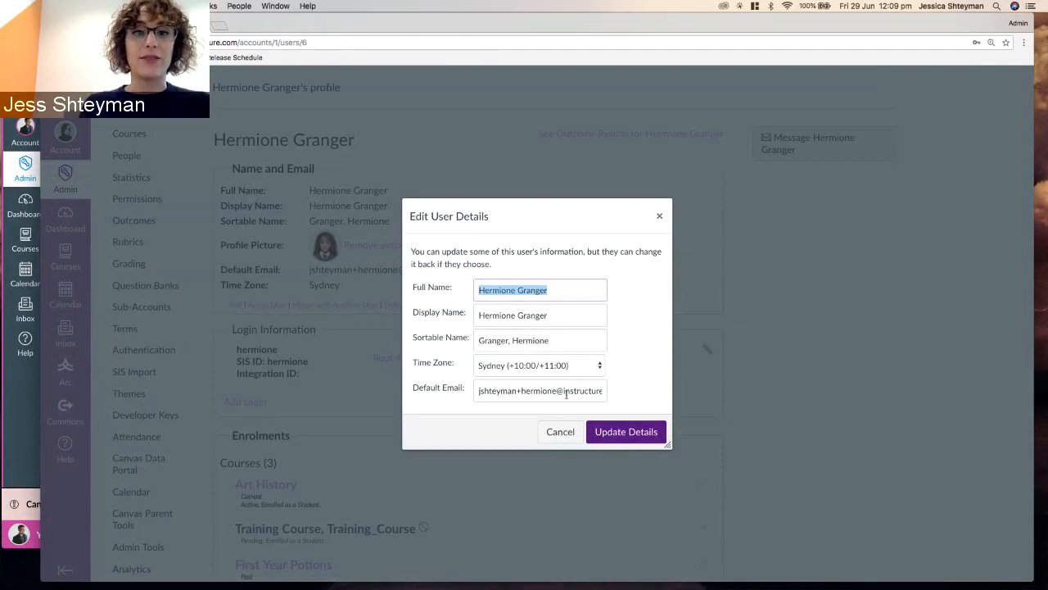
pyautogui.click(571, 438)
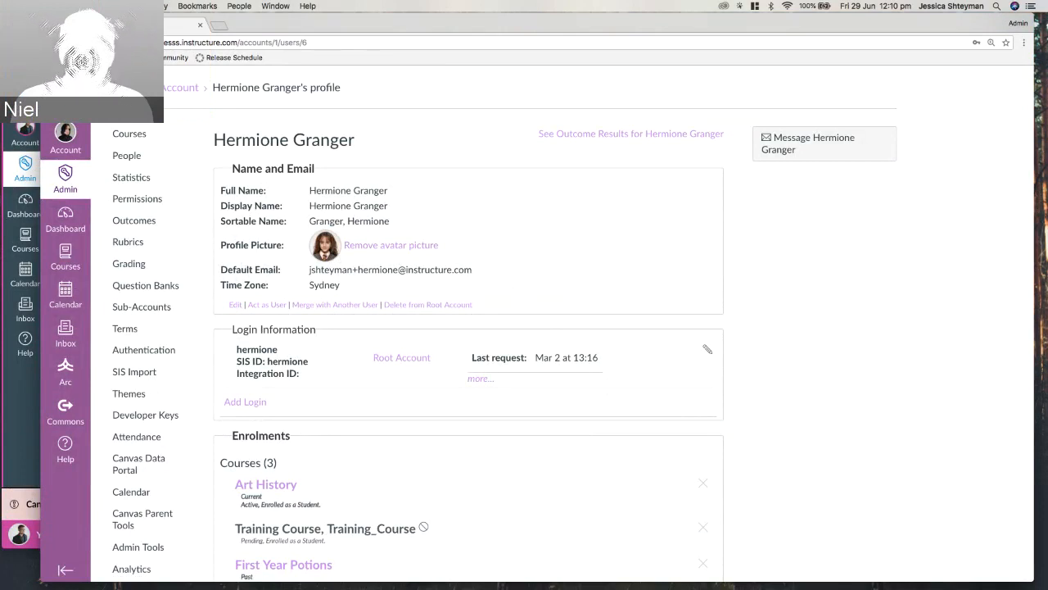
# Return to the test installation's People list window, still acting as another user.
pyautogui.click(11, 405)
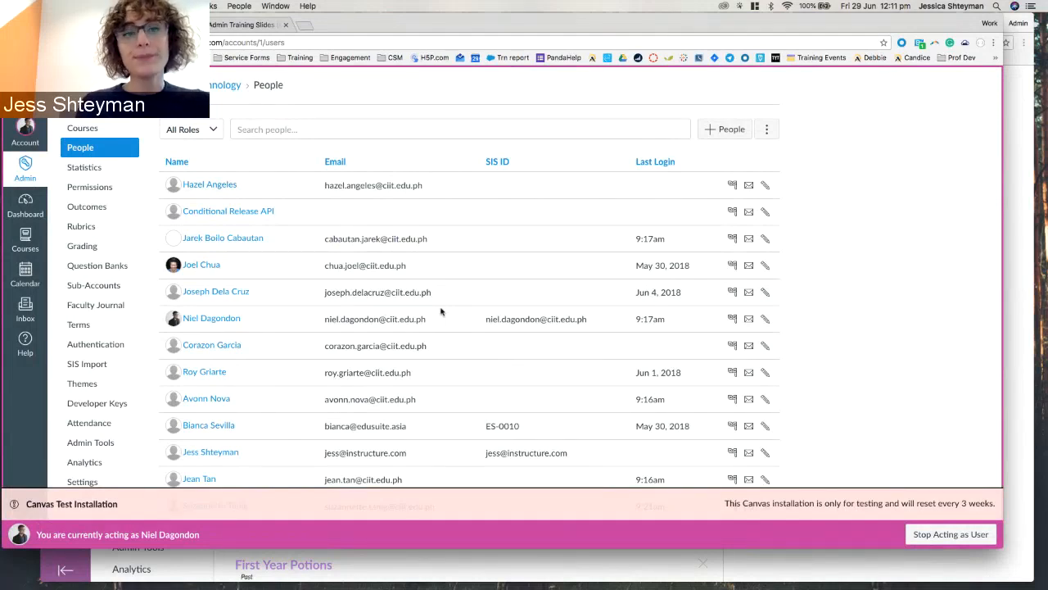
# Open a teacher's profile and inspect the Update Login editor, cancelling without saving.
pyautogui.click(211, 295)
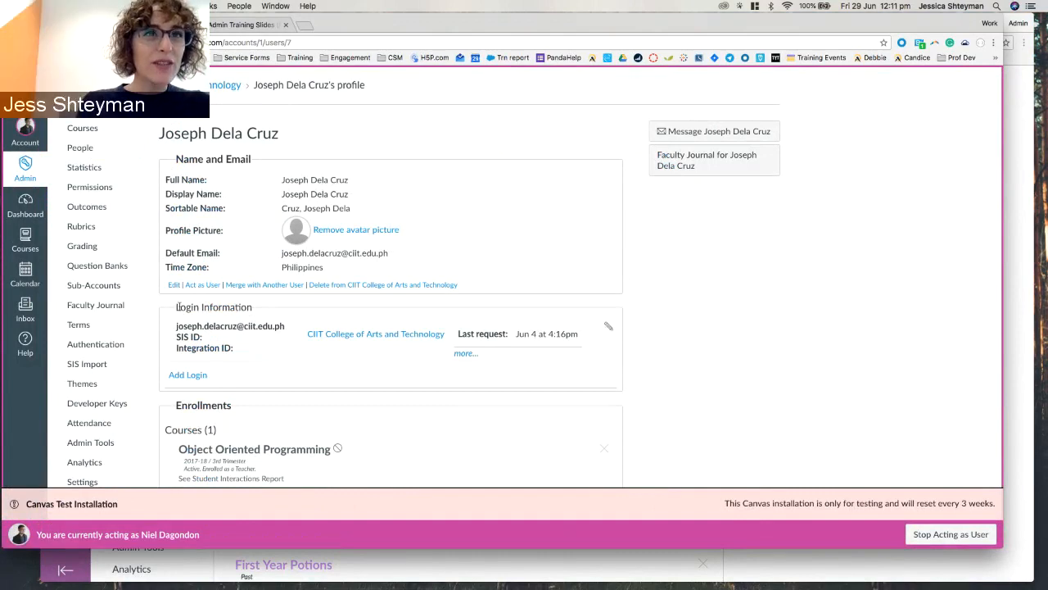
pyautogui.moveTo(178, 306); pyautogui.dragTo(257, 309)
pyautogui.click(257, 309)
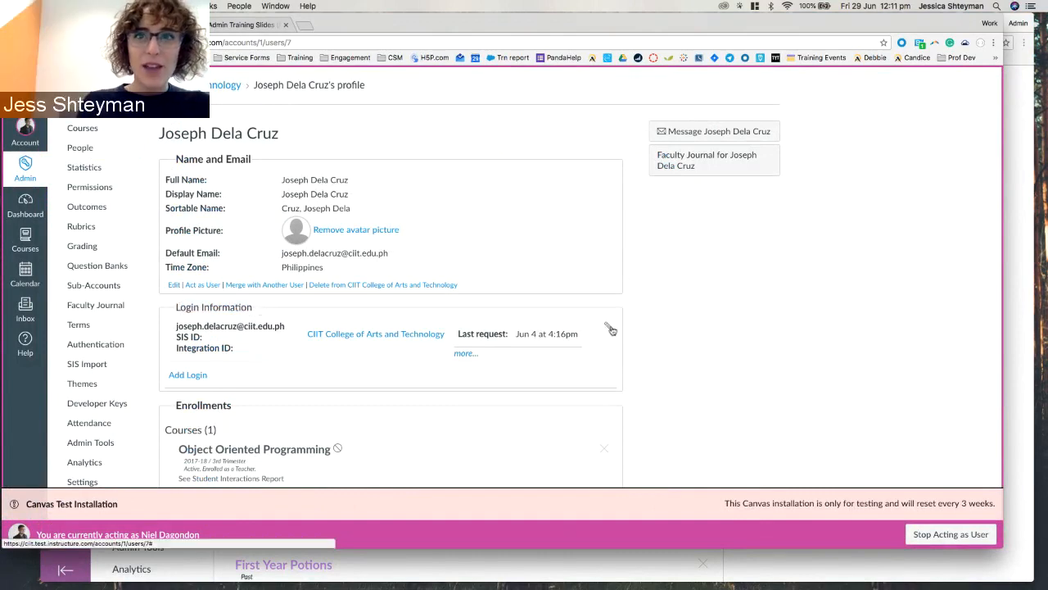
pyautogui.click(610, 329)
pyautogui.click(506, 282)
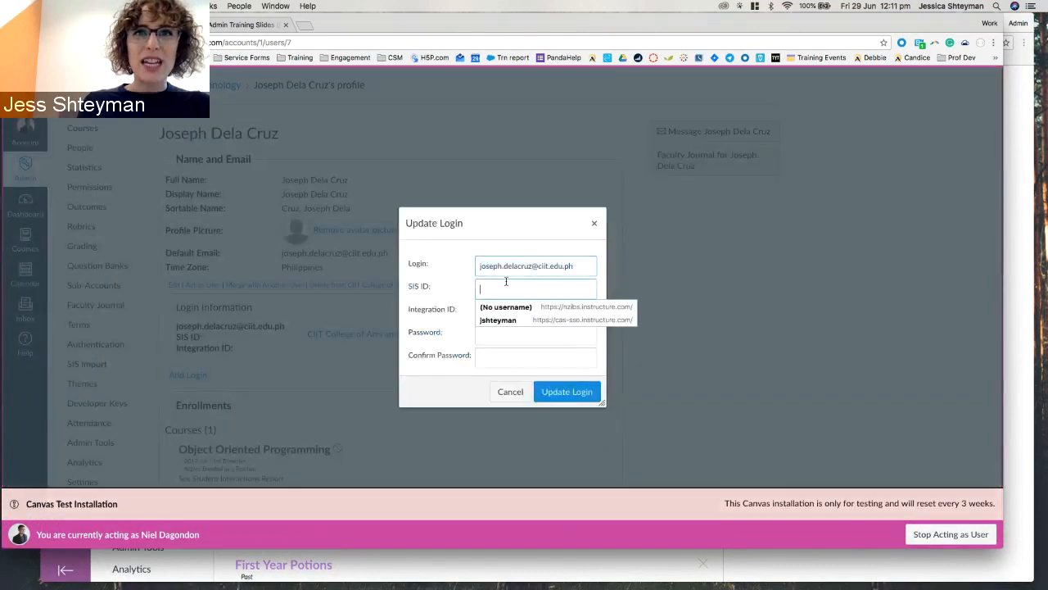
pyautogui.click(492, 287)
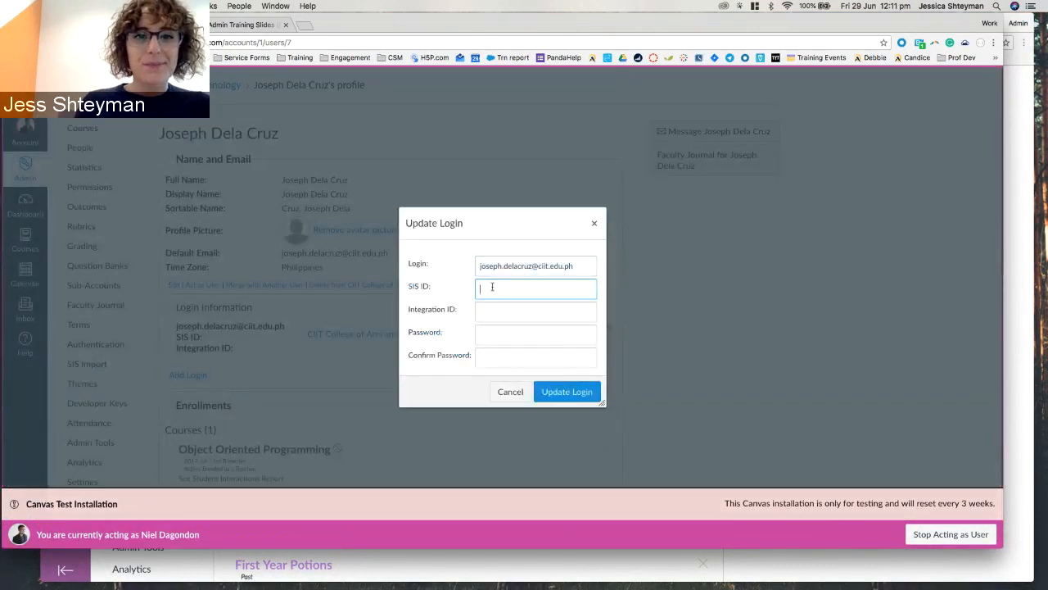
pyautogui.click(510, 391)
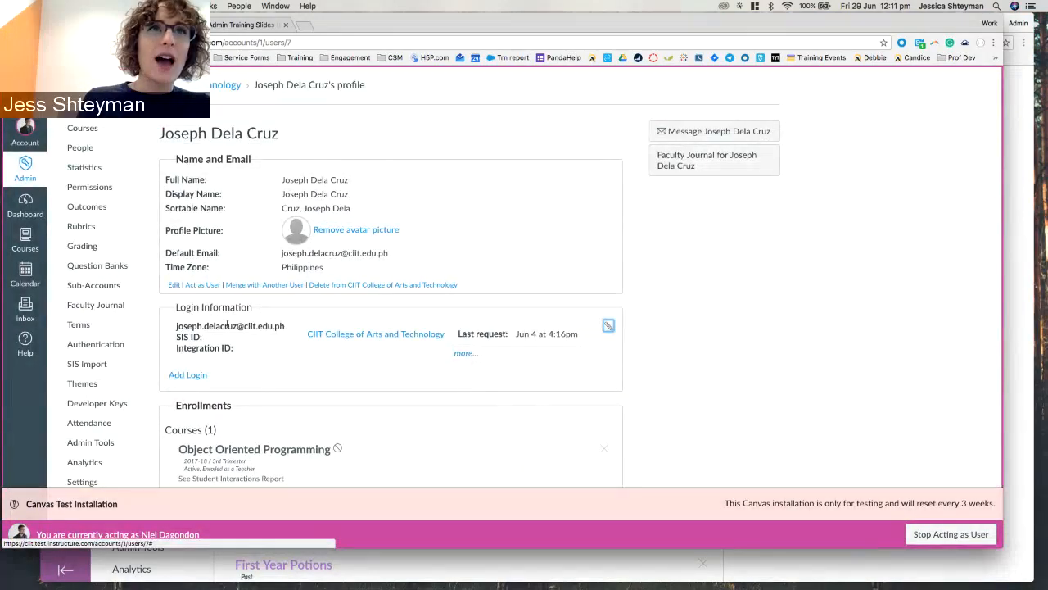
# Reopen the closed SIS Import Format Documentation tab.
pyautogui.click(310, 29)
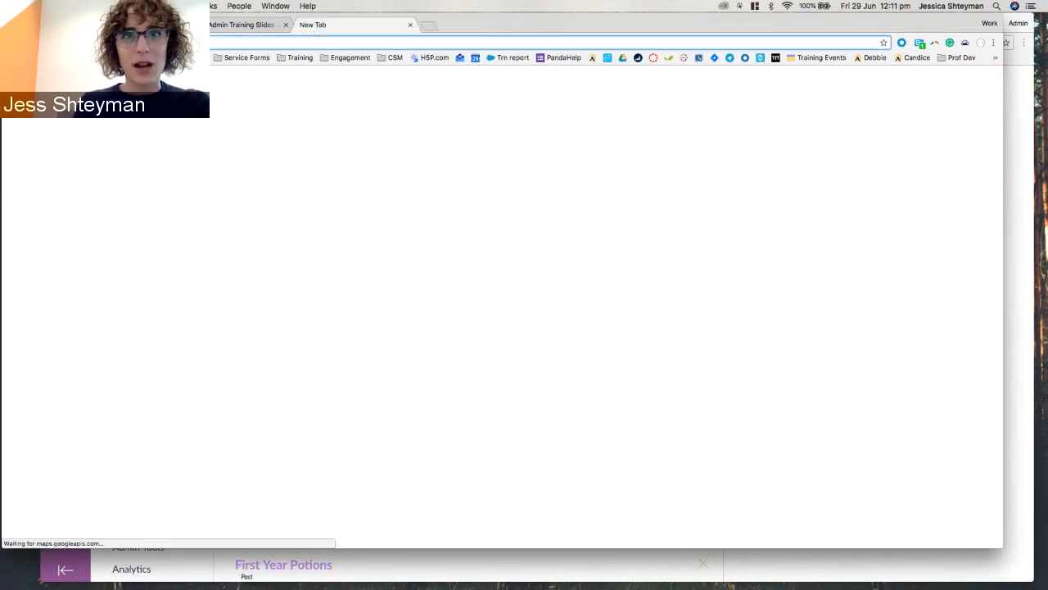
pyautogui.press('super+w')
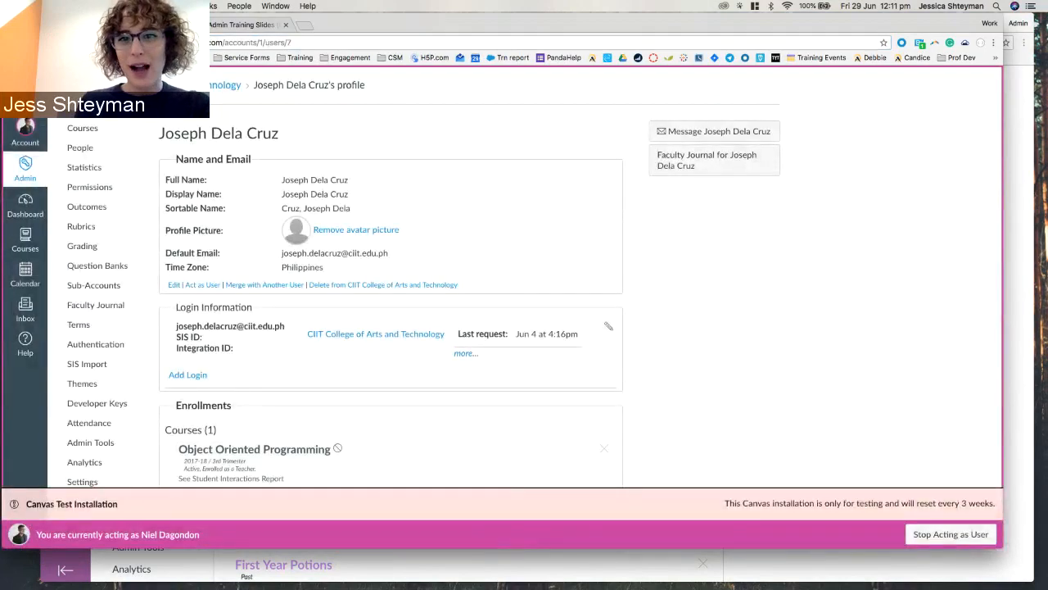
pyautogui.press('super+shift+t')
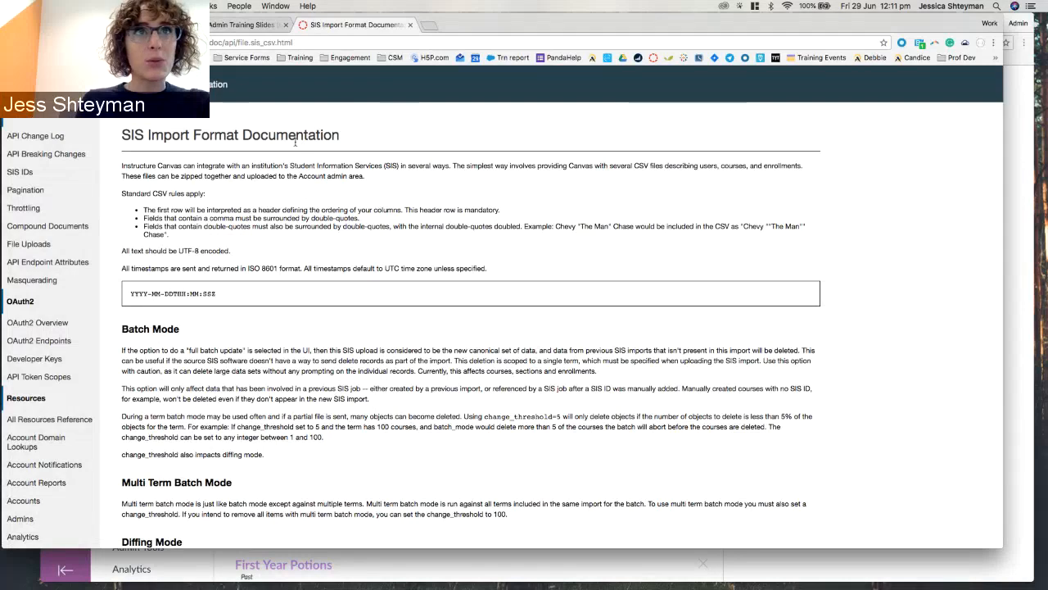
# Review the change_sis_id.csv section, then close the docs and return to the teacher's profile.
pyautogui.scroll(-1, 296, 144)
pyautogui.scroll(-20, 295, 143)
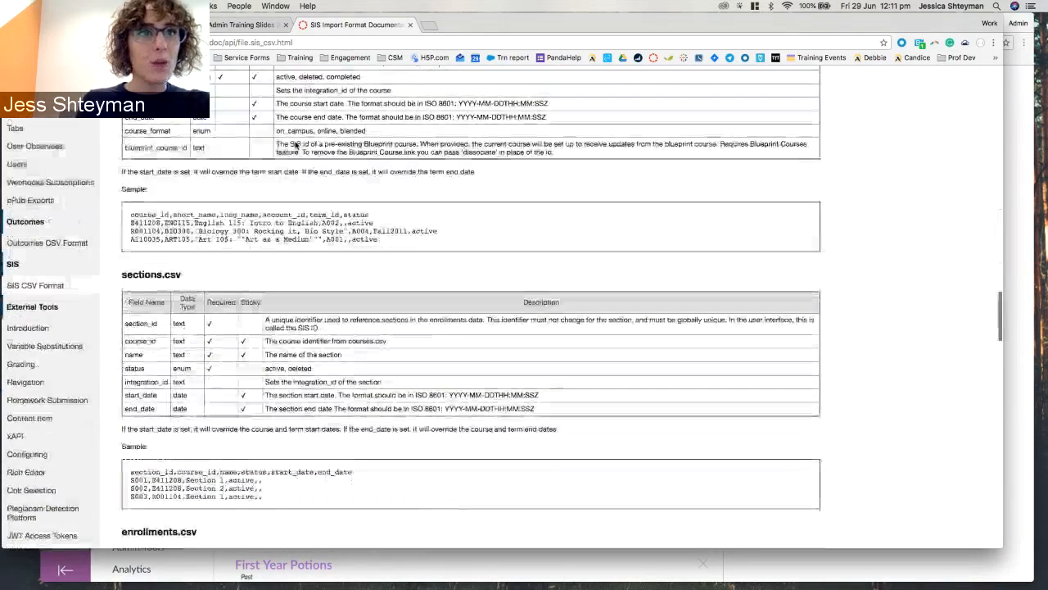
pyautogui.scroll(-20, 296, 145)
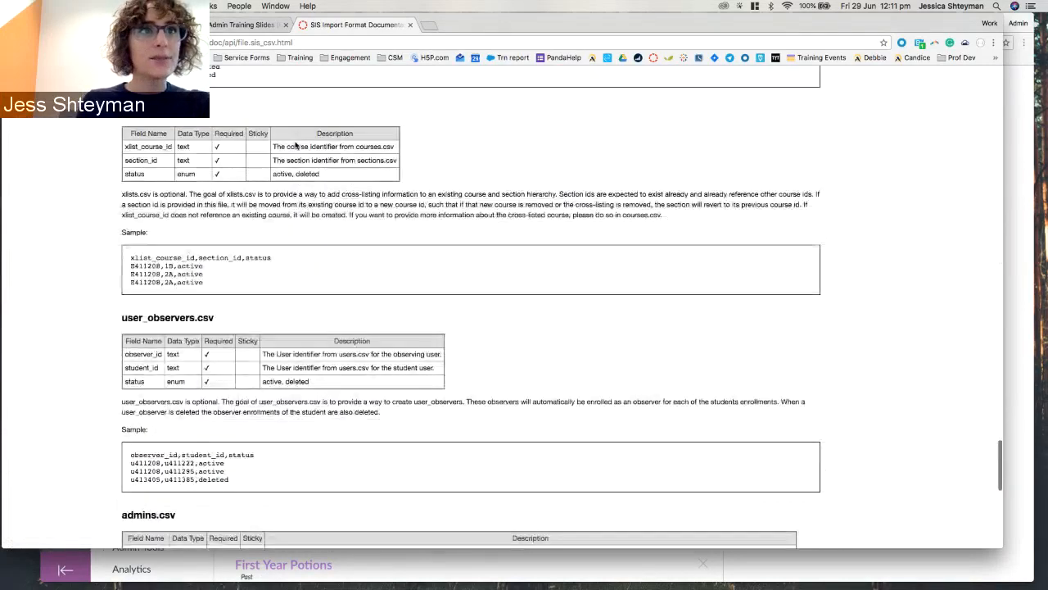
pyautogui.moveTo(121, 263); pyautogui.dragTo(221, 267)
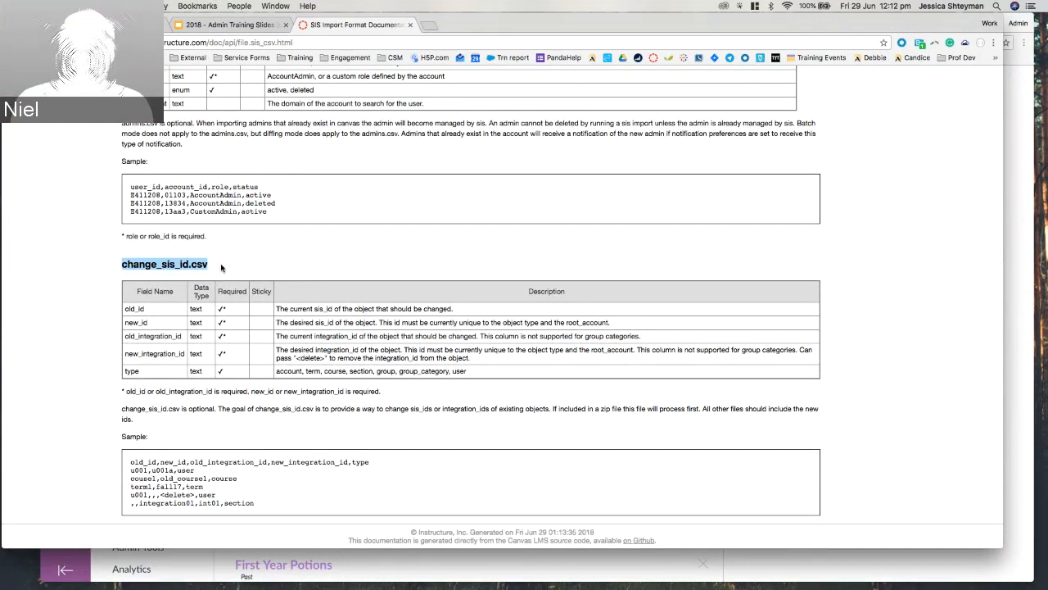
pyautogui.click(312, 271)
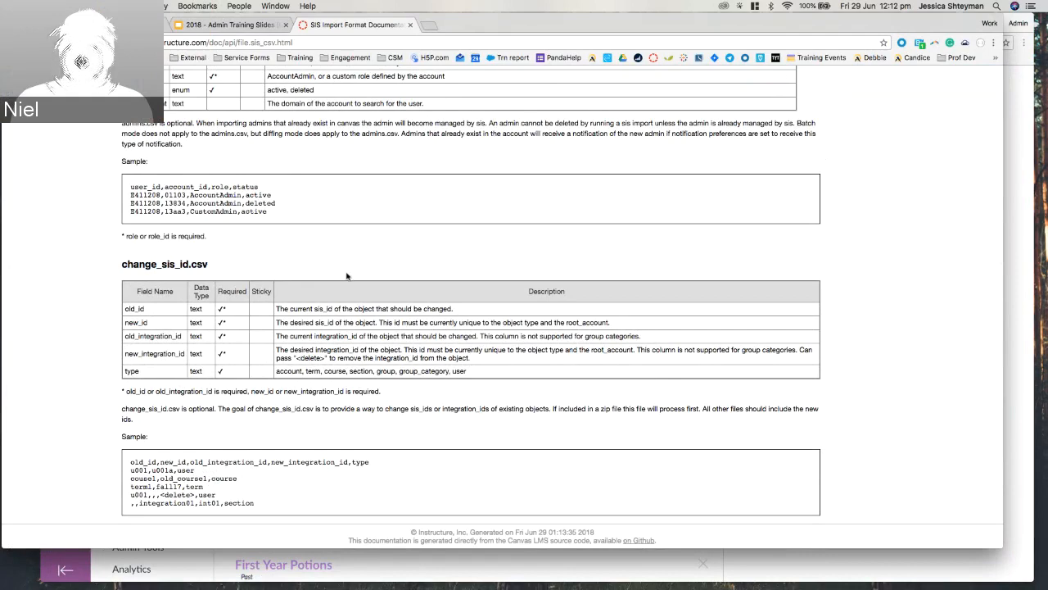
pyautogui.click(410, 26)
pyautogui.click(111, 26)
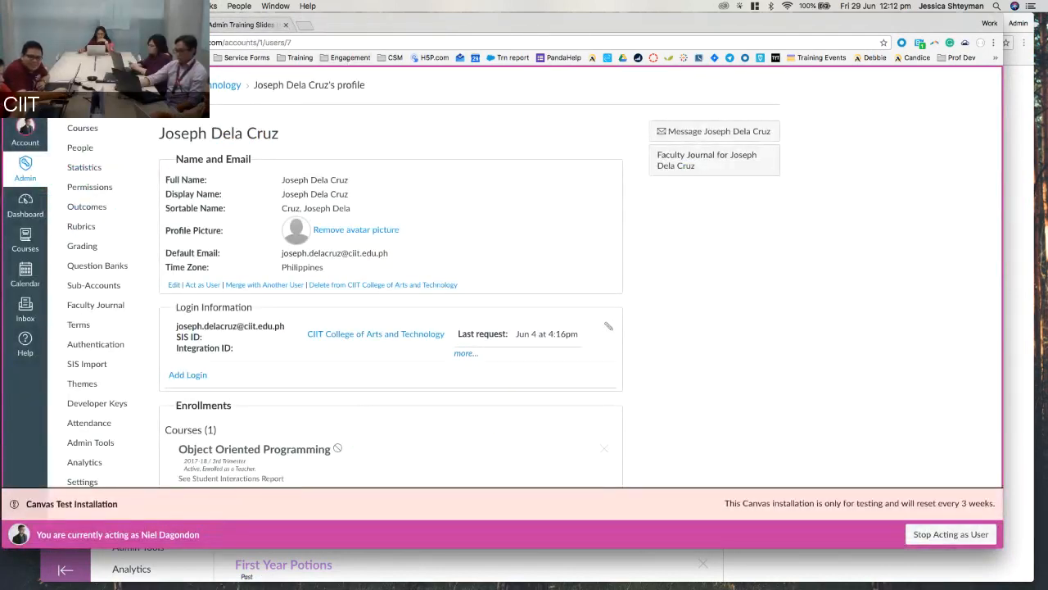
# Switch to the student's profile window and choose Act as User for her.
pyautogui.hotkey('ctrl', 'Up')
pyautogui.click(155, 341)
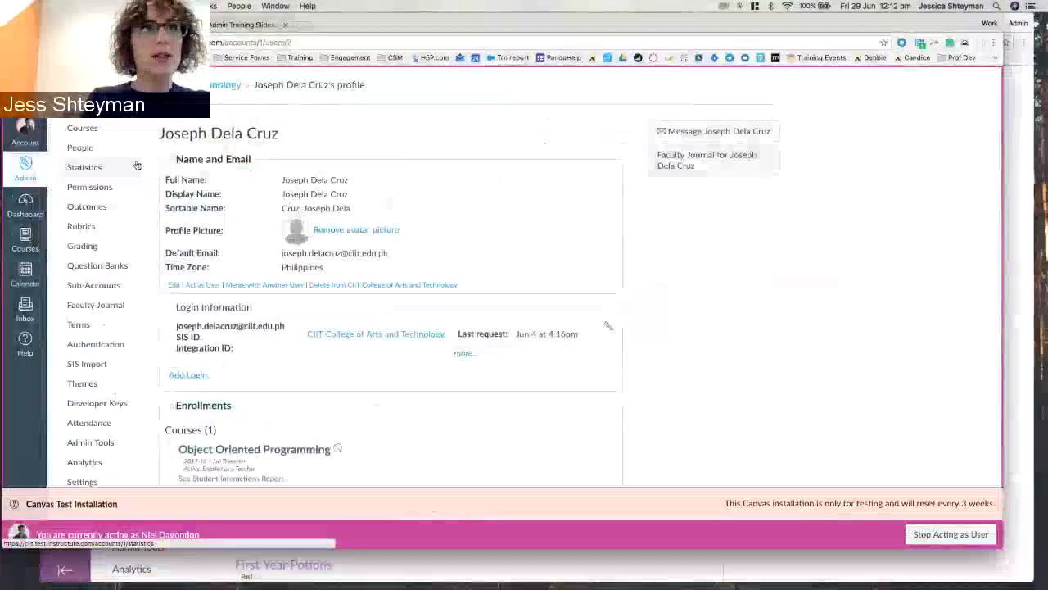
pyautogui.hotkey('ctrl', 'Up')
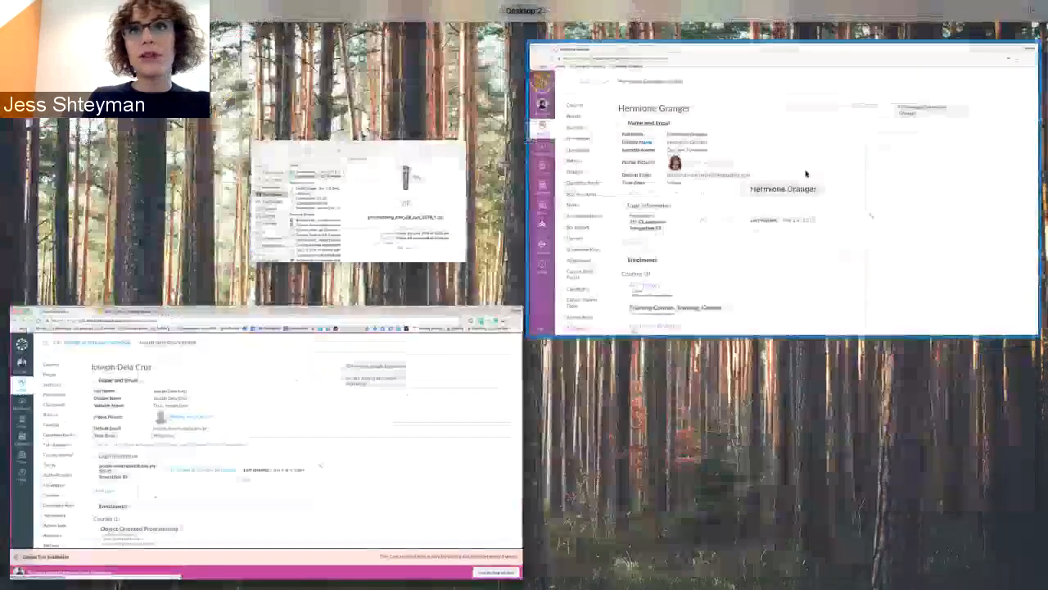
pyautogui.click(807, 173)
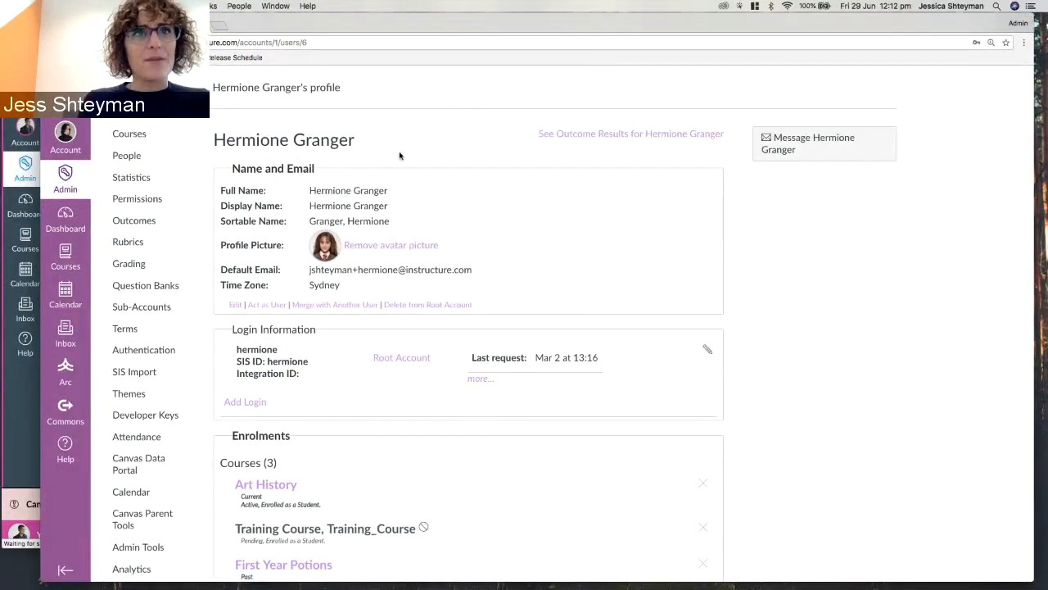
pyautogui.click(264, 309)
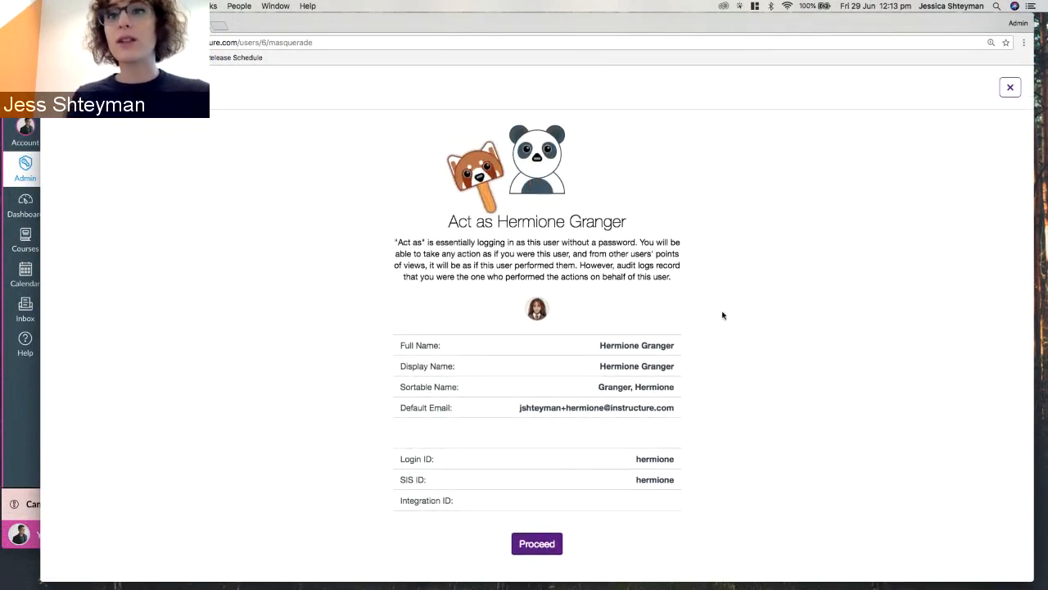
# Proceed to act as the student, scroll her Dashboard, and open her Inbox.
pyautogui.click(545, 550)
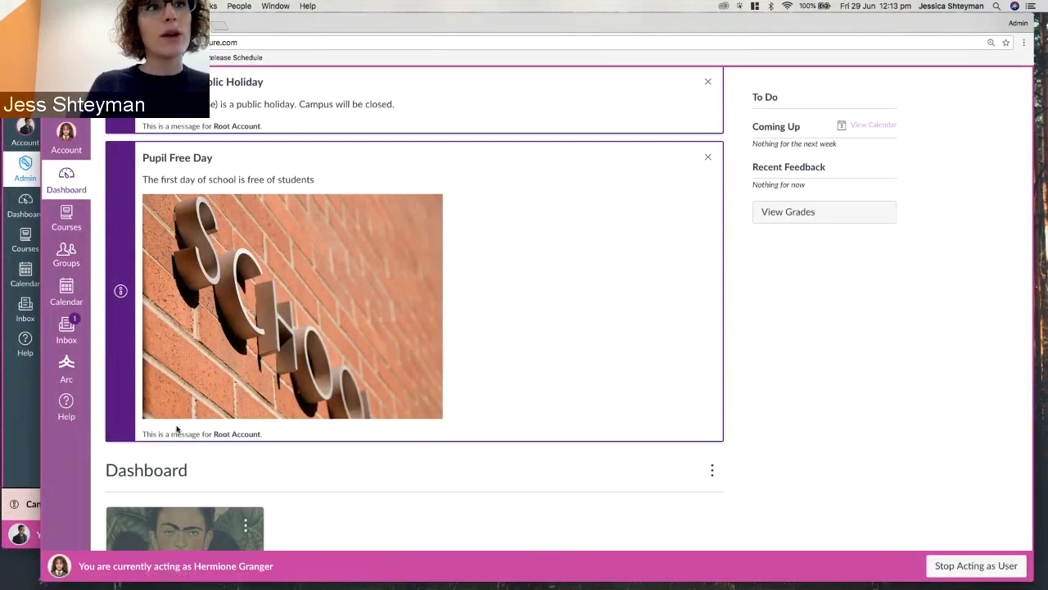
pyautogui.scroll(-3, 134, 393)
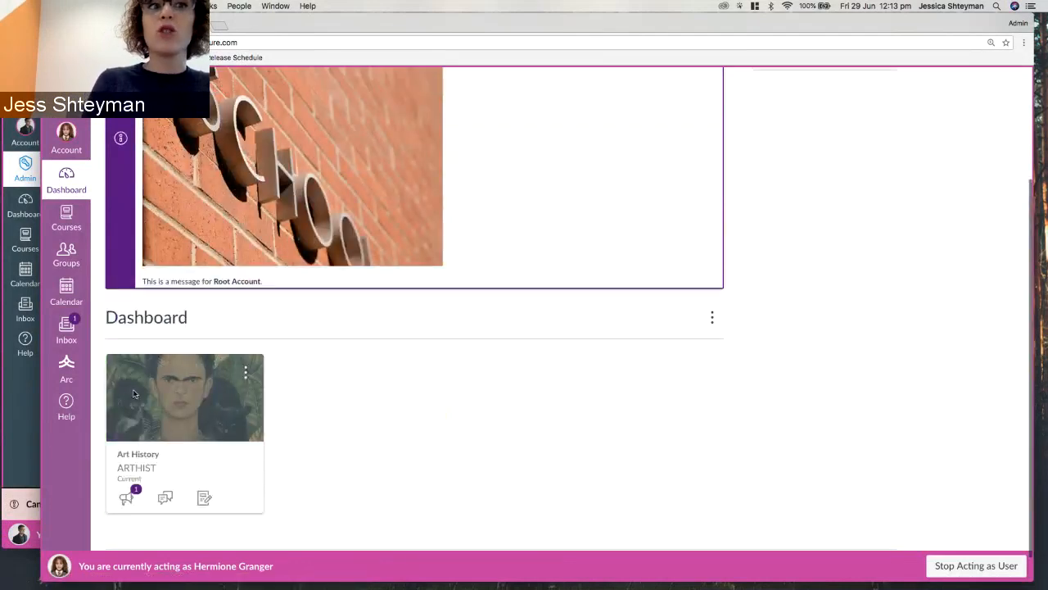
pyautogui.scroll(-1, 135, 393)
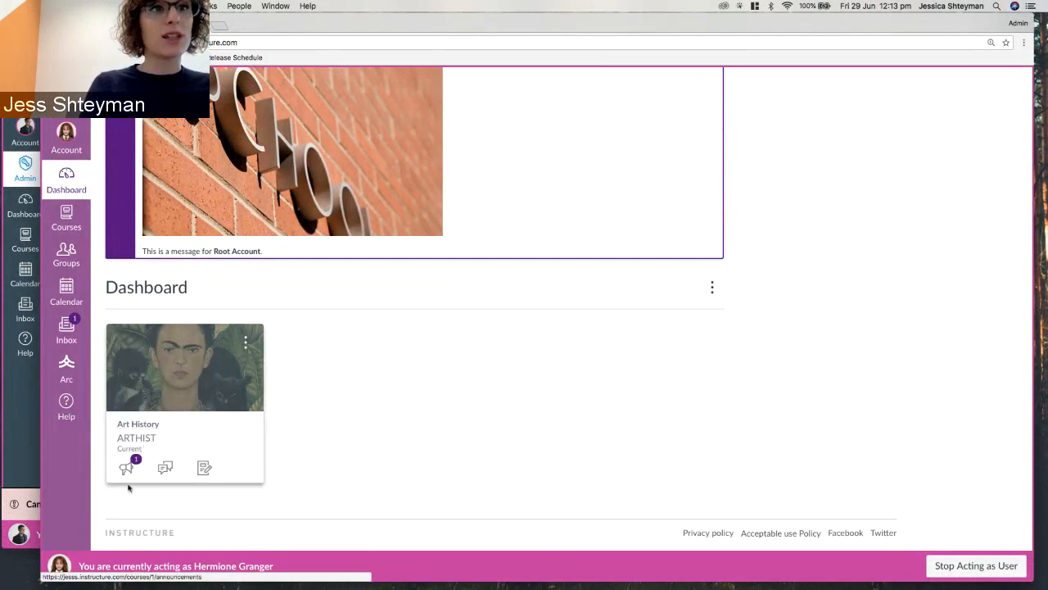
pyautogui.click(69, 332)
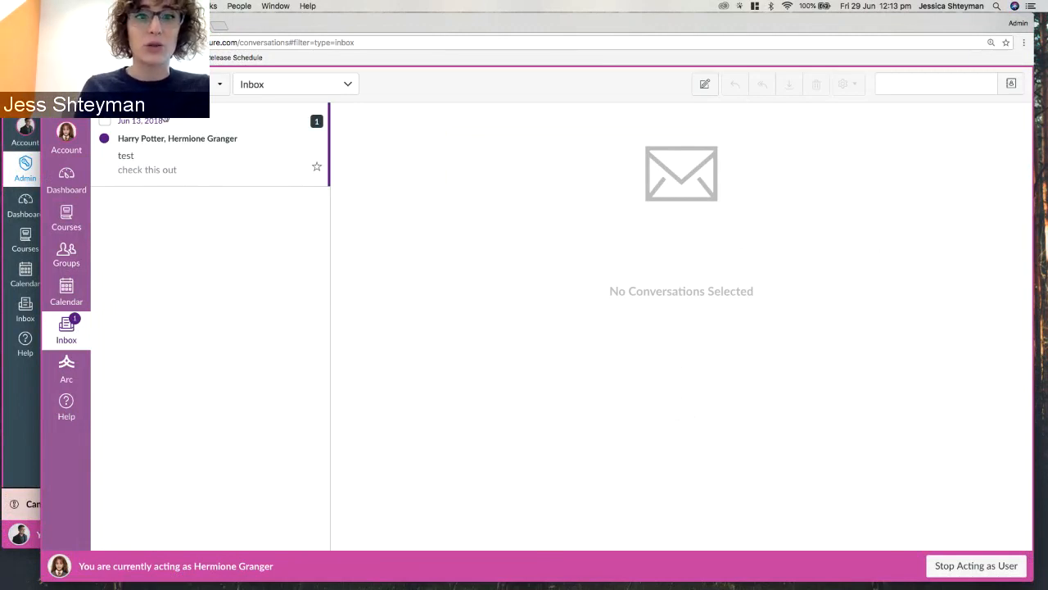
# Stop acting as the student, go back to her profile via history, and open system search.
pyautogui.click(973, 567)
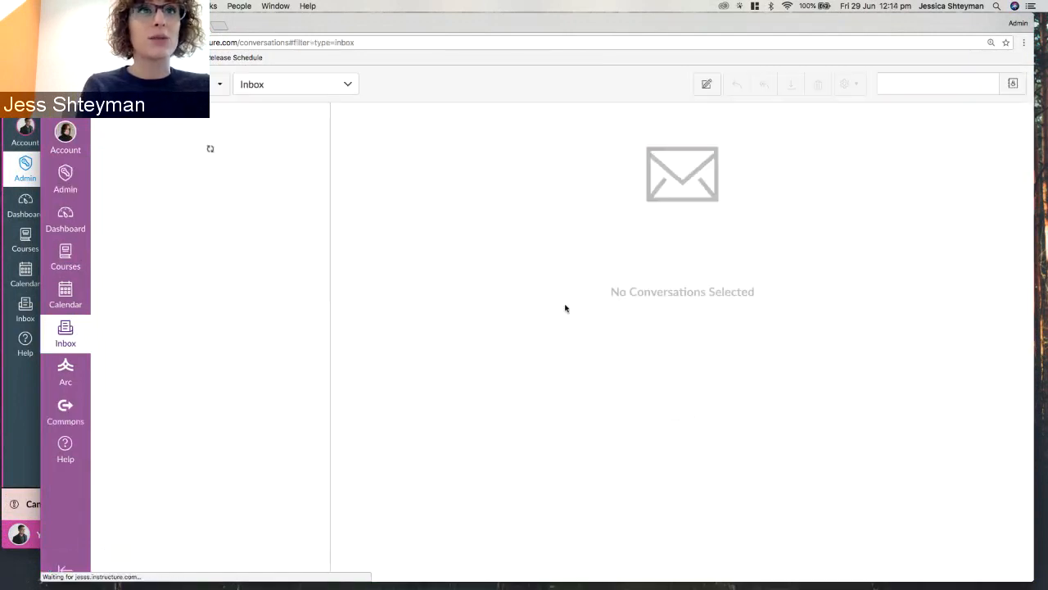
pyautogui.rightClick(51, 42)
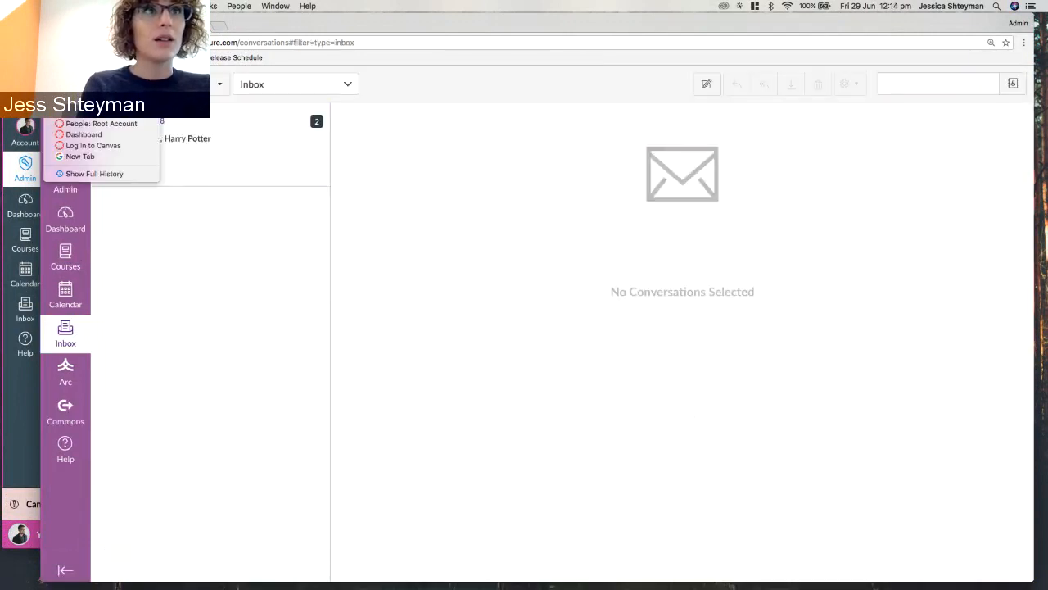
pyautogui.click(94, 112)
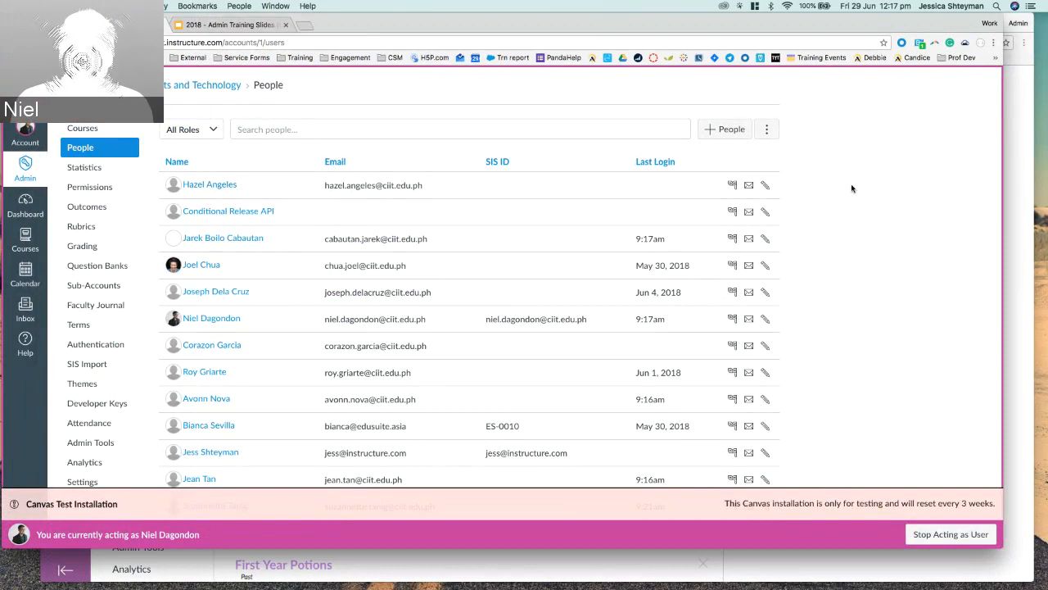
pyautogui.press('super+space')
# Launch Microsoft Excel and create a new blank workbook.
pyautogui.write('exce')
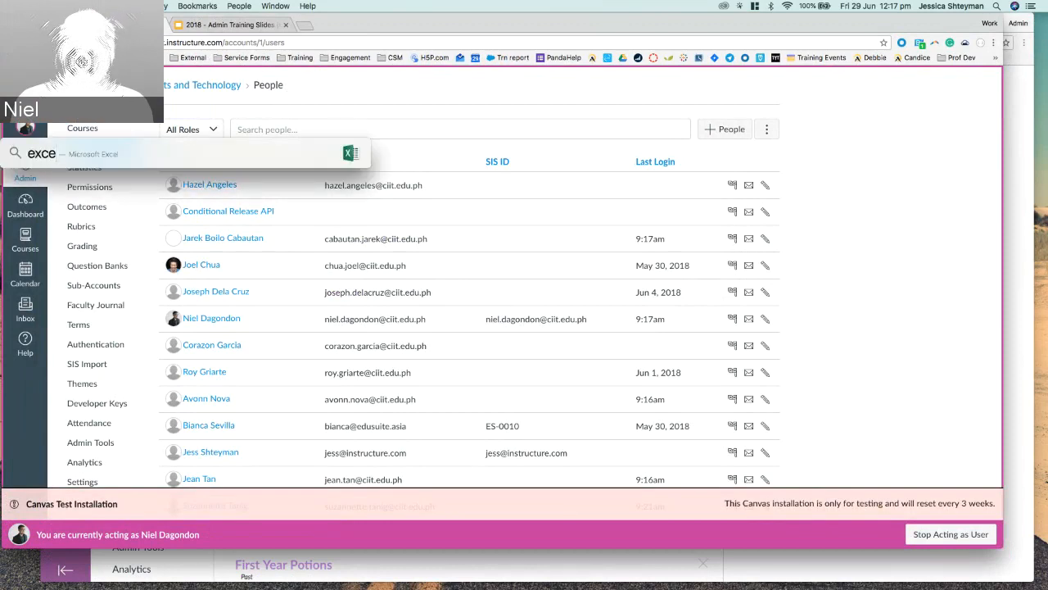
pyautogui.press('Escape')
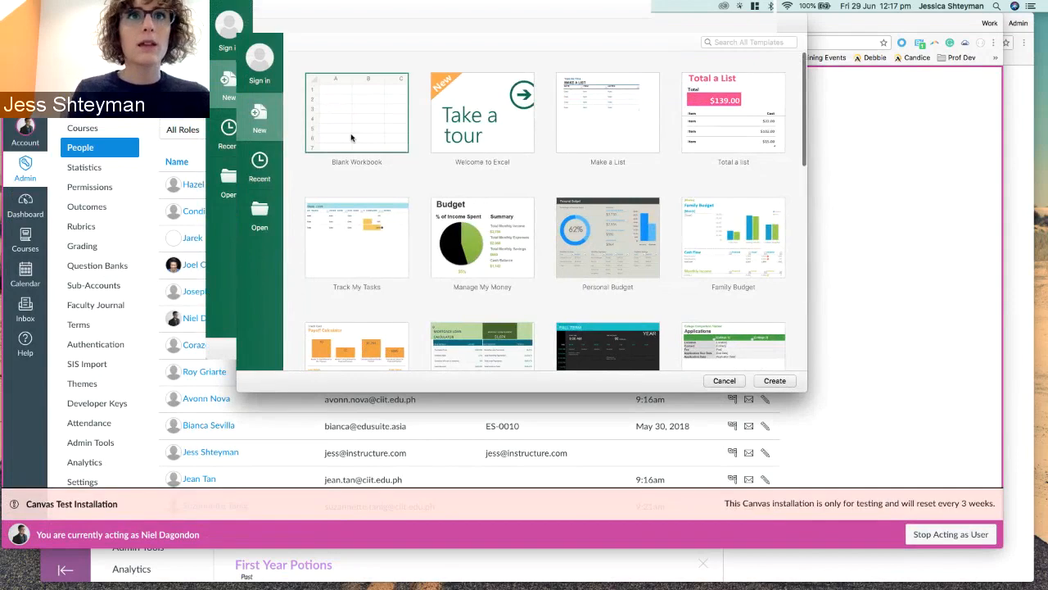
pyautogui.click(351, 138)
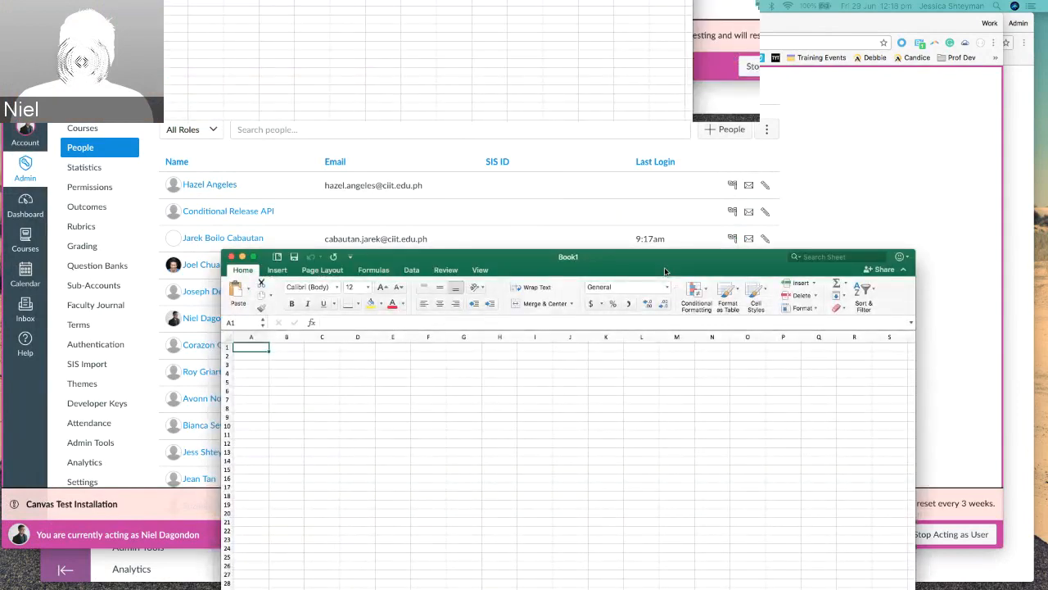
pyautogui.moveTo(667, 254); pyautogui.dragTo(571, 62)
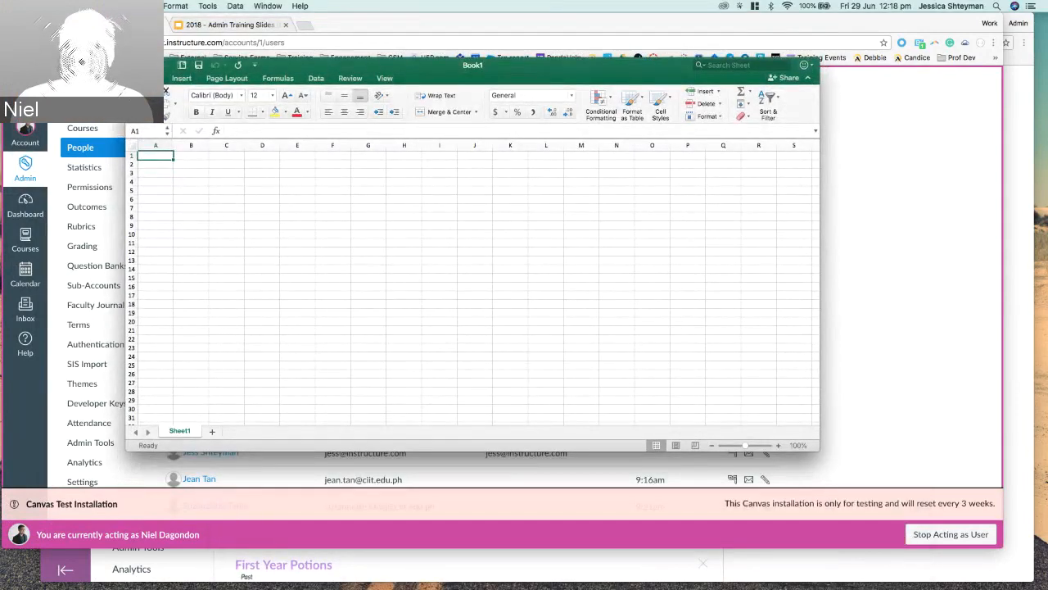
# Start saving Book1 as MS-DOS Comma Separated (.csv), then cancel the save.
pyautogui.click(63, 6)
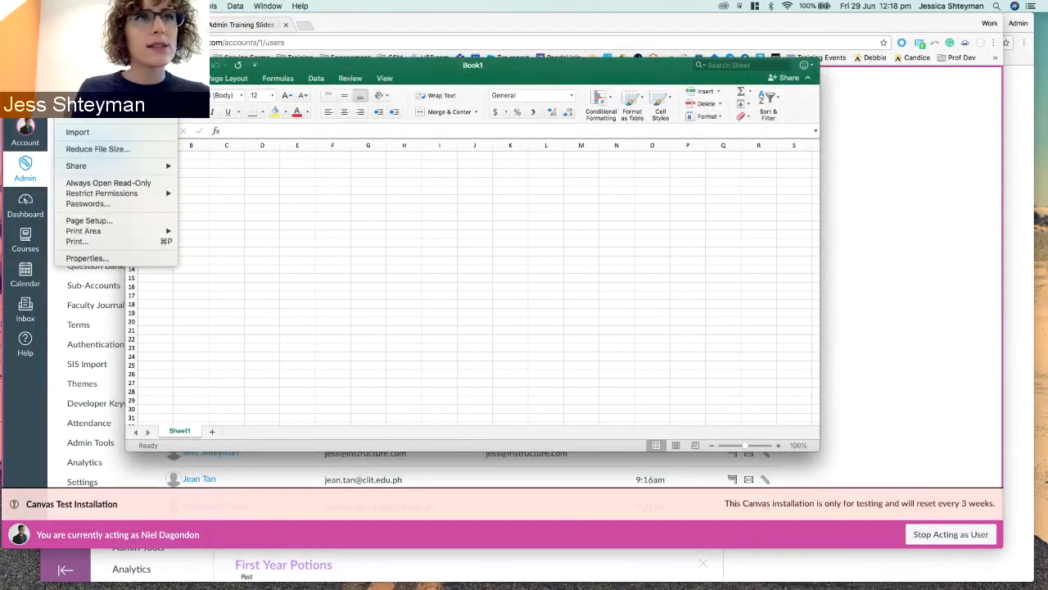
pyautogui.click(64, 6)
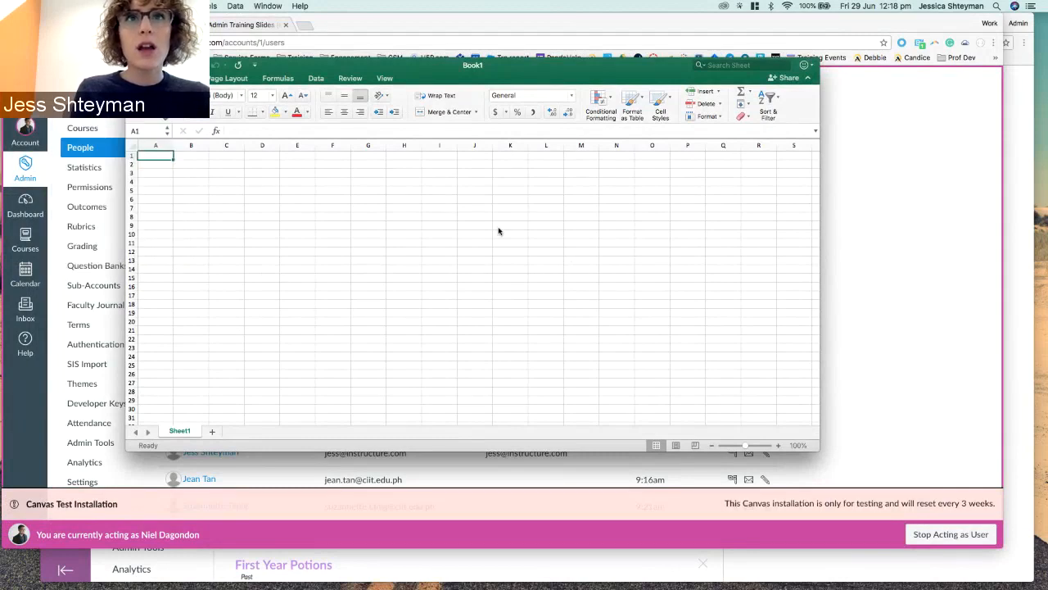
pyautogui.press('super+s')
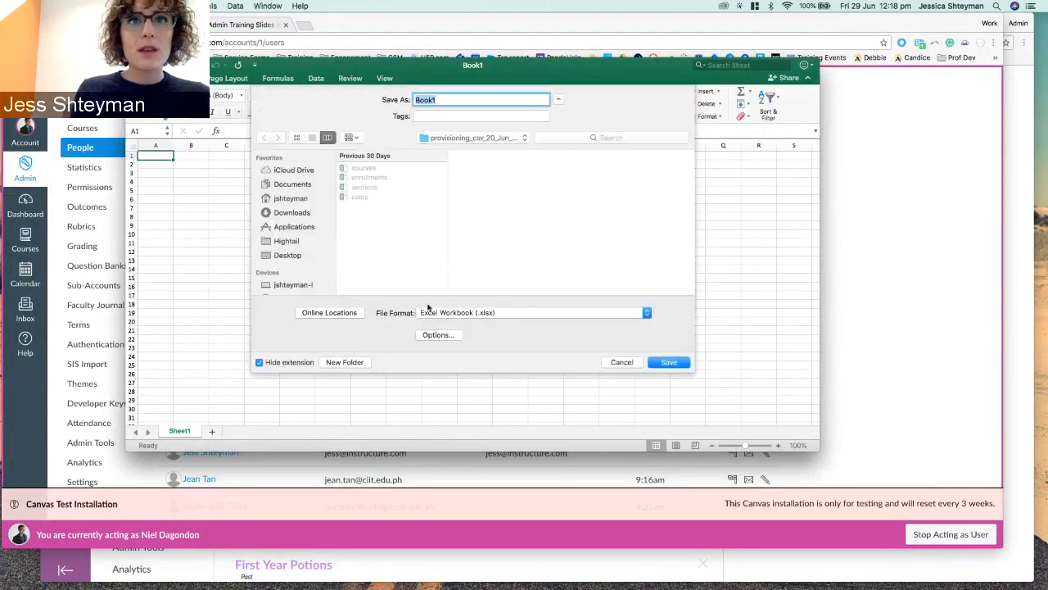
pyautogui.click(428, 313)
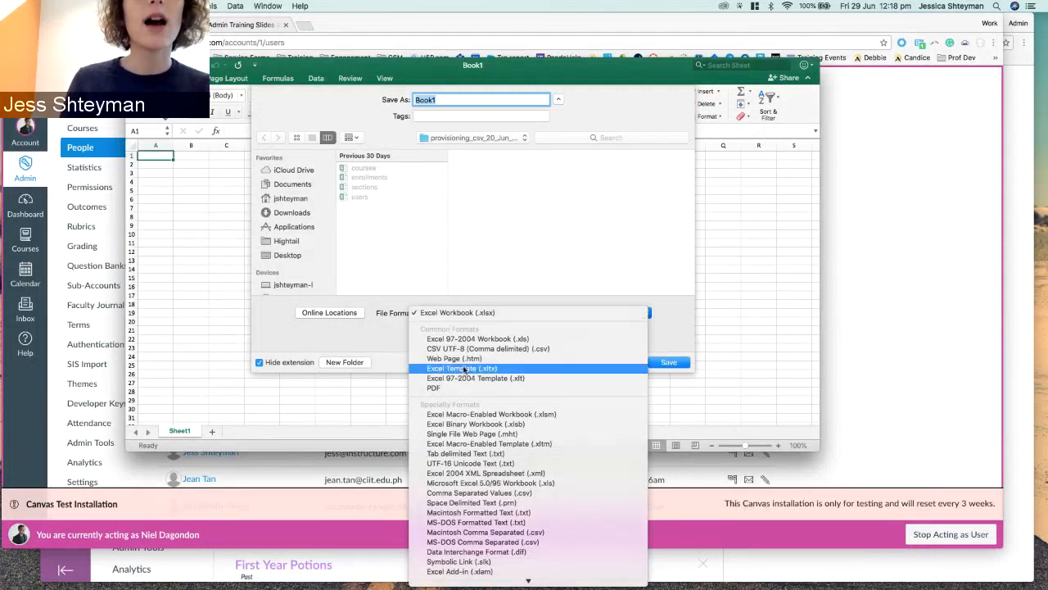
pyautogui.click(466, 544)
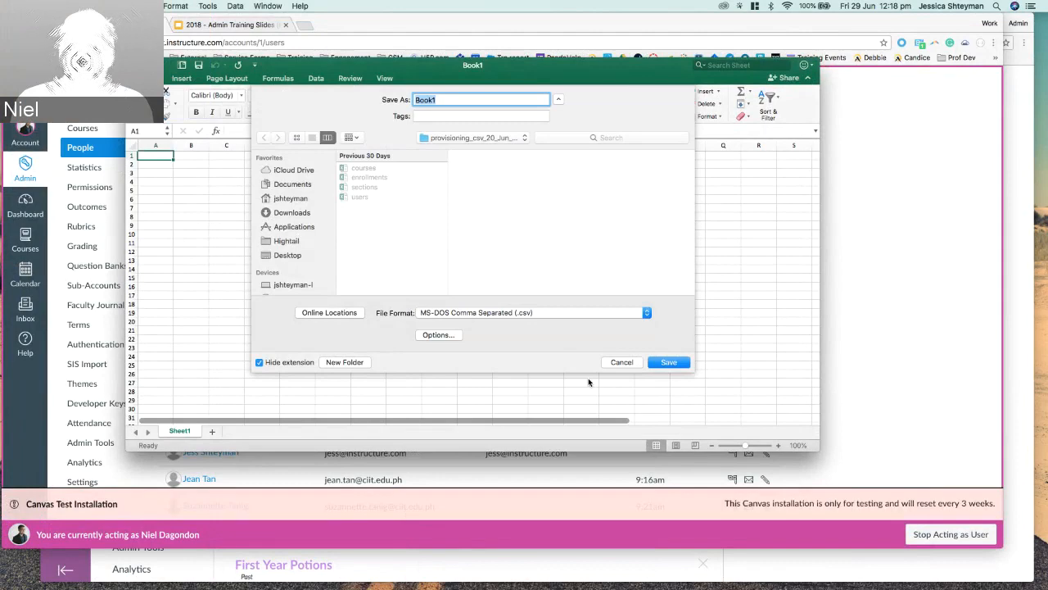
pyautogui.click(621, 362)
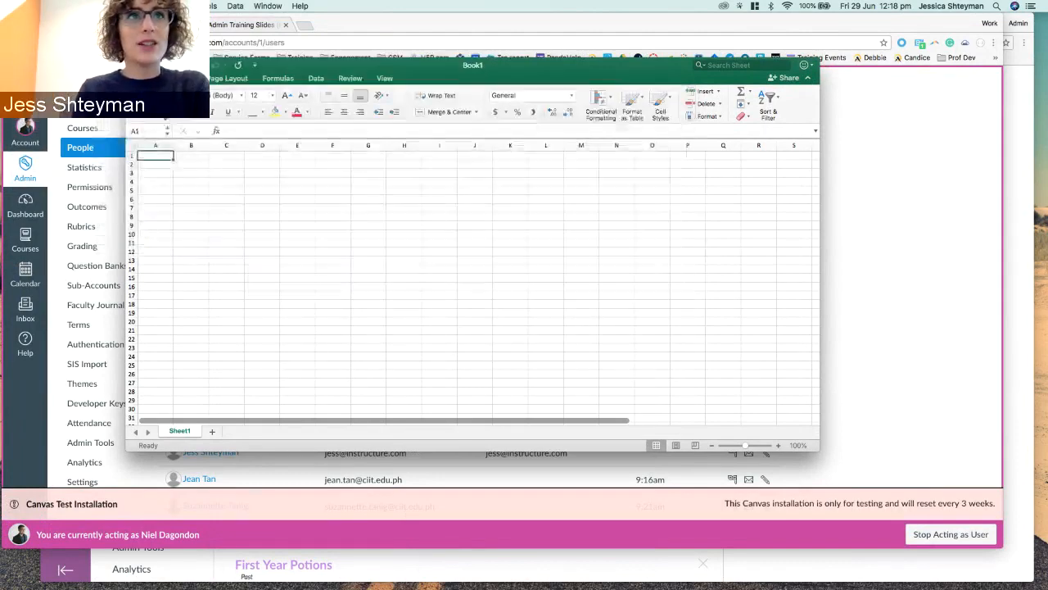
# Close Book1, return to the student's Canvas profile window, and scroll to her enrolments.
pyautogui.press('super+w')
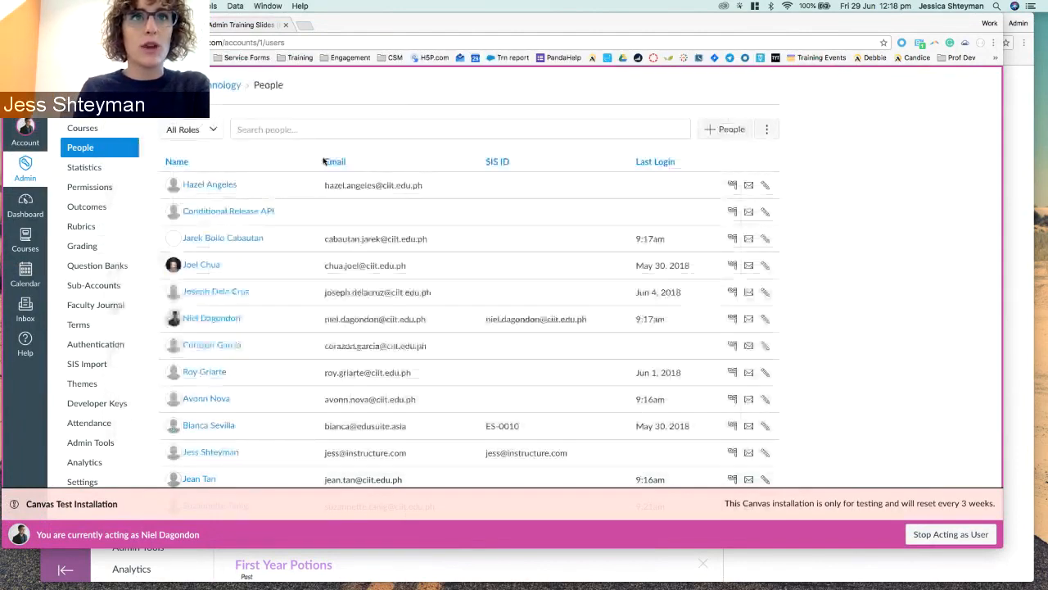
pyautogui.click(399, 104)
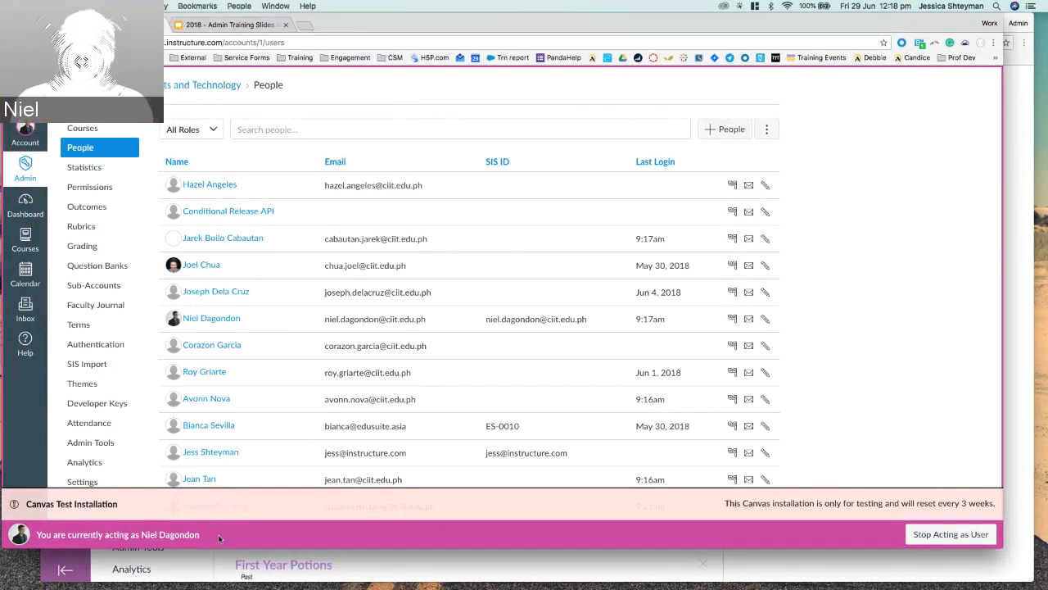
pyautogui.click(1016, 557)
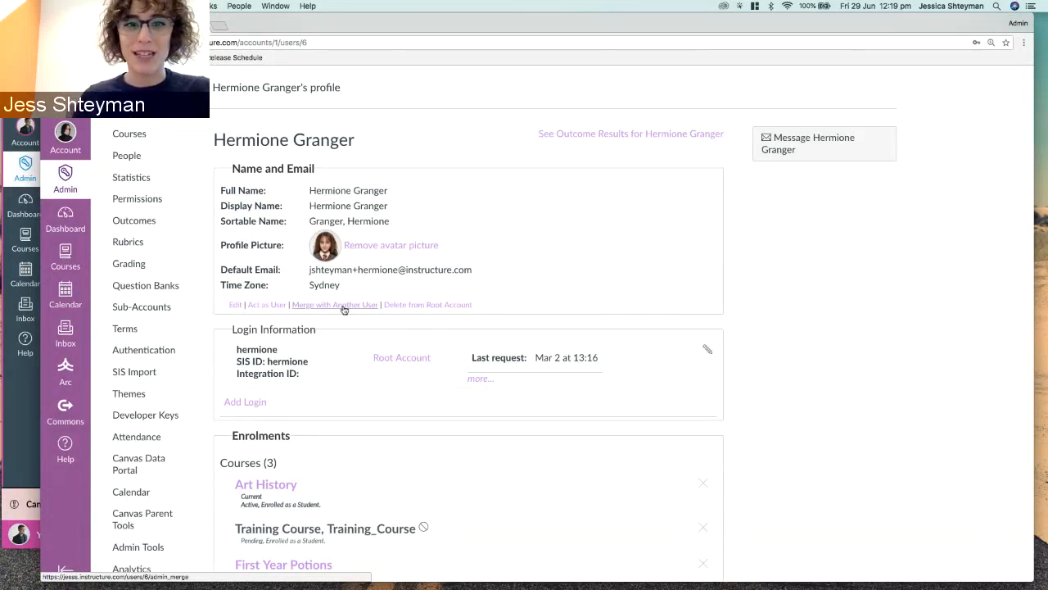
pyautogui.scroll(-4, 739, 286)
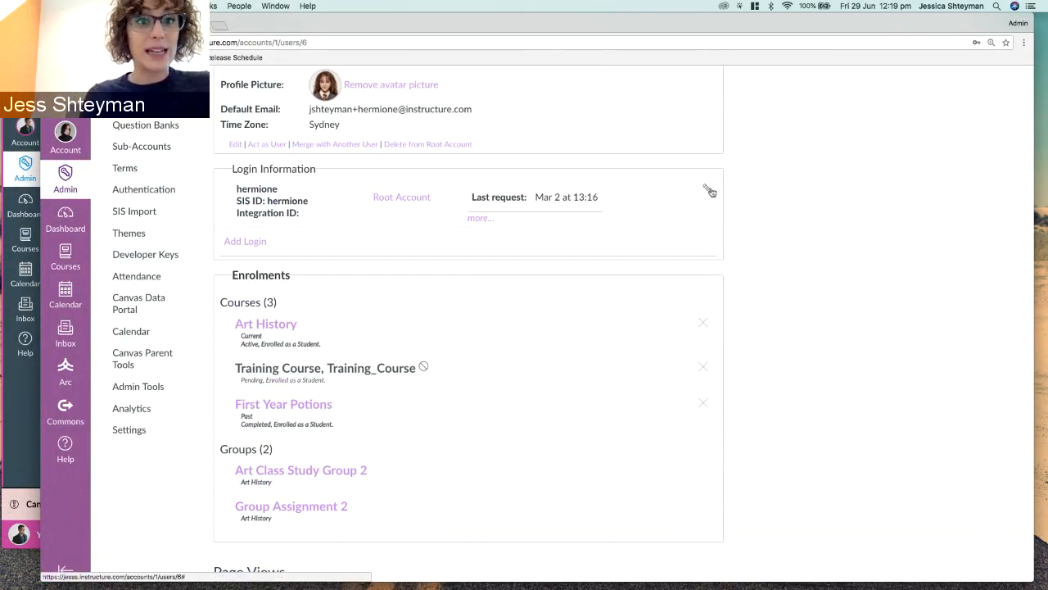
pyautogui.click(709, 191)
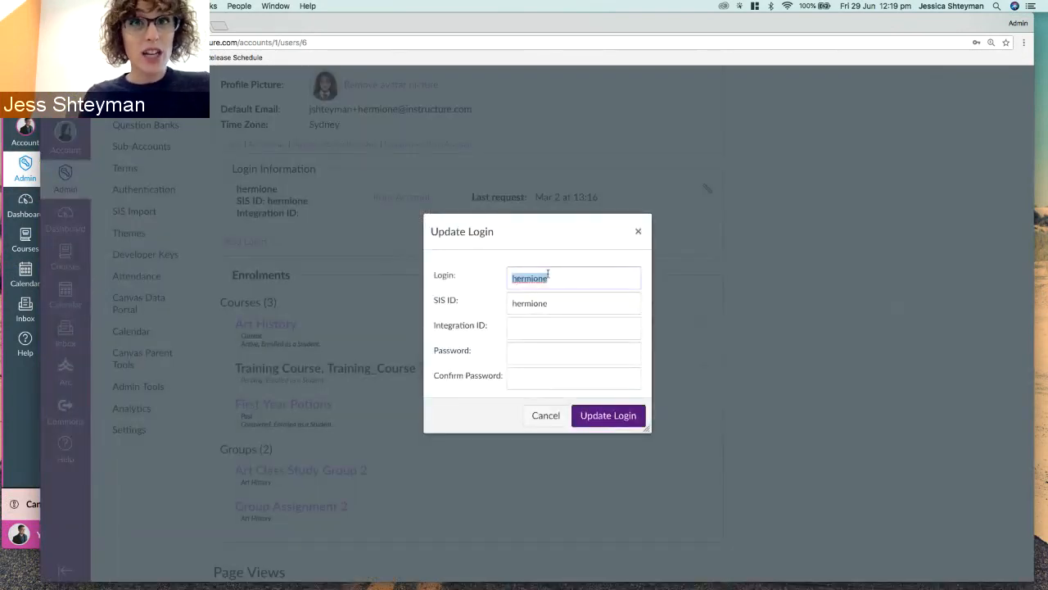
pyautogui.click(513, 303)
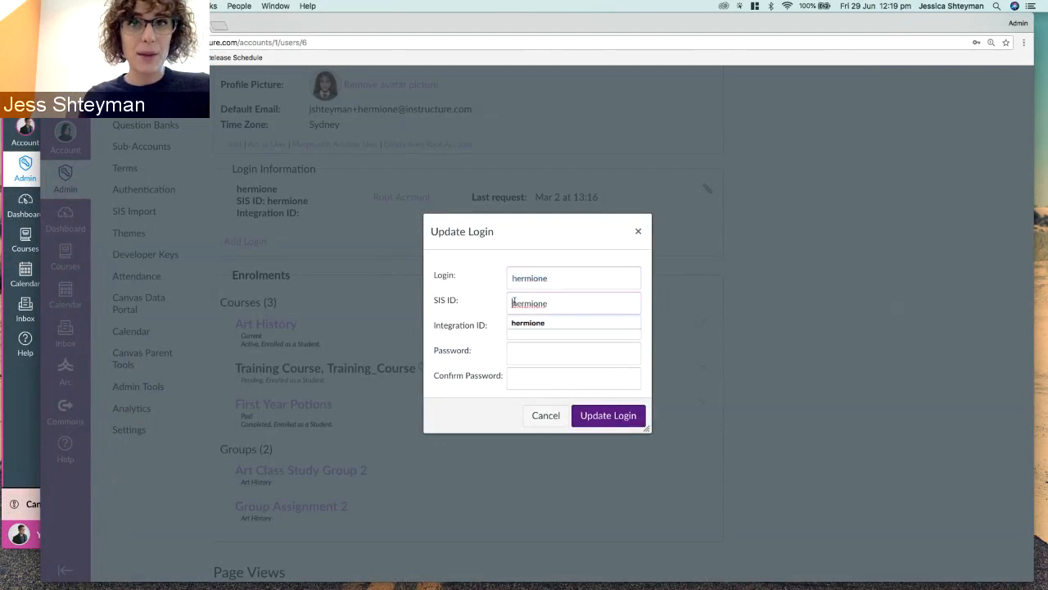
pyautogui.click(486, 300)
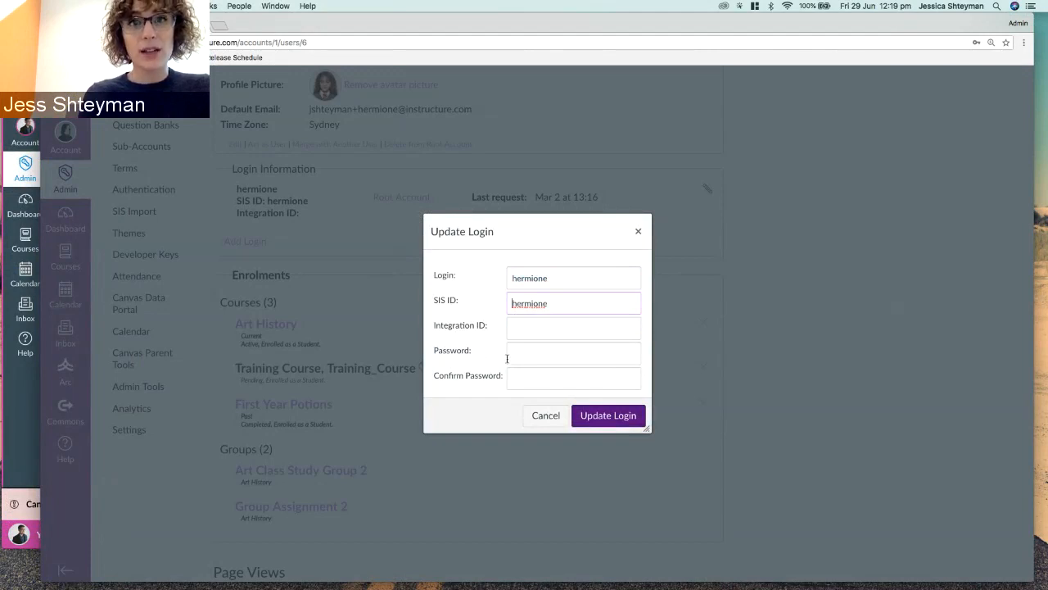
pyautogui.click(484, 355)
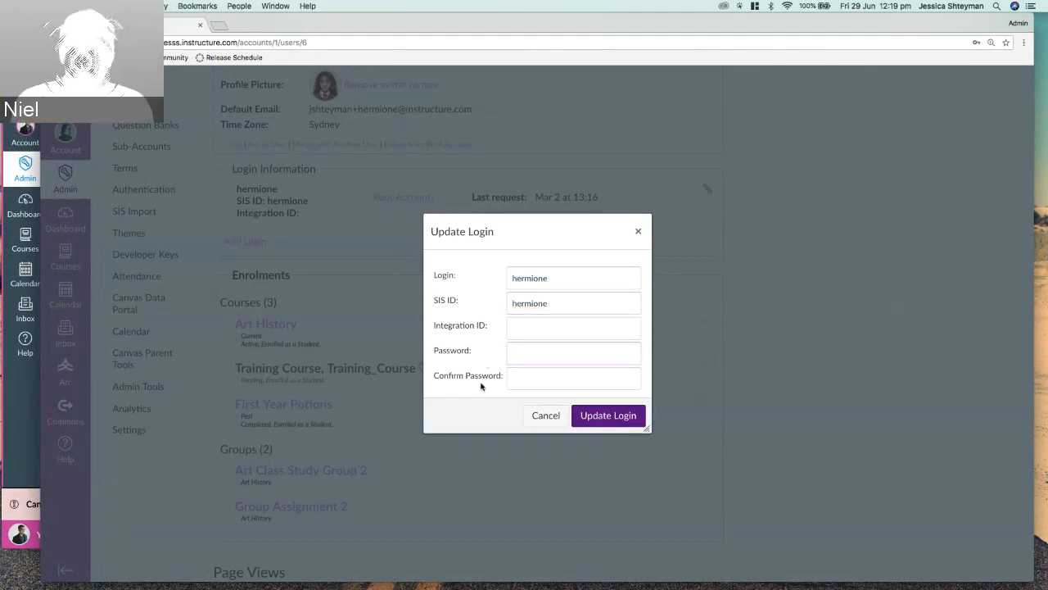
pyautogui.click(544, 416)
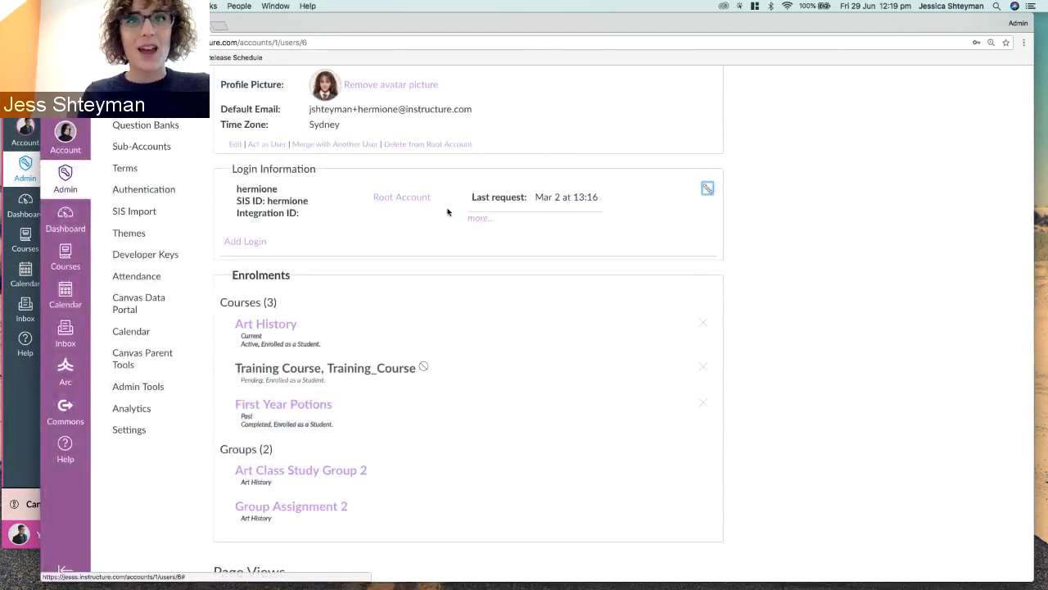
pyautogui.click(223, 203)
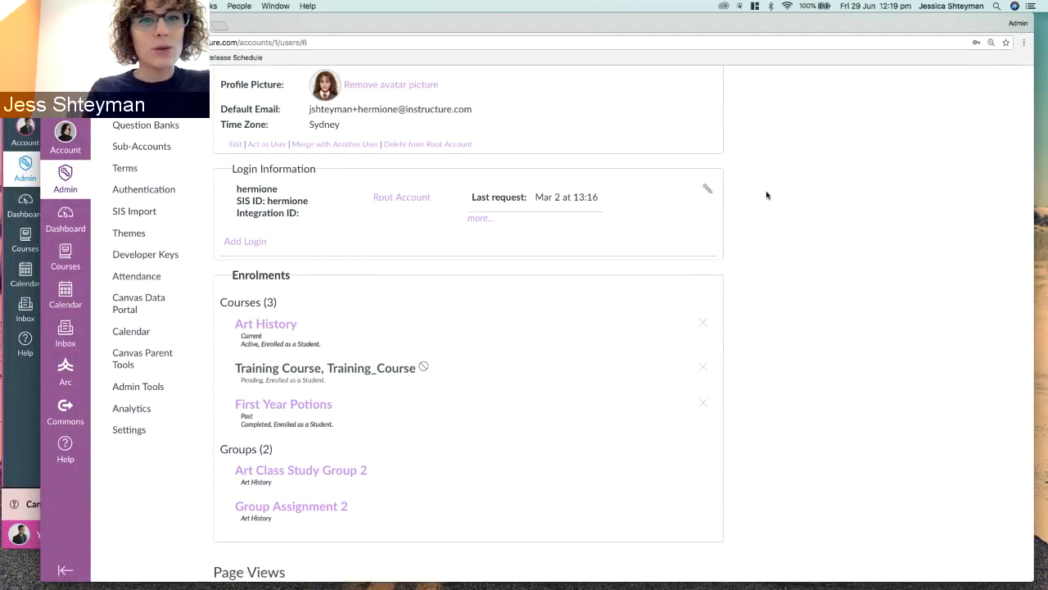
pyautogui.scroll(-3, 764, 213)
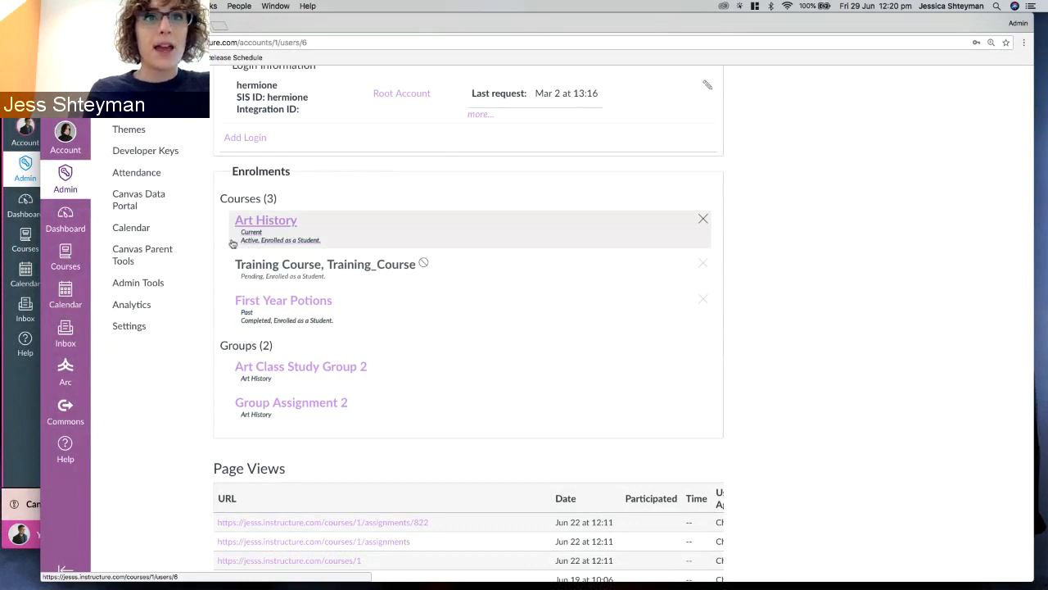
# Open the student's Art History course link from Enrolments in a new browser tab.
pyautogui.scroll(-1, 233, 244)
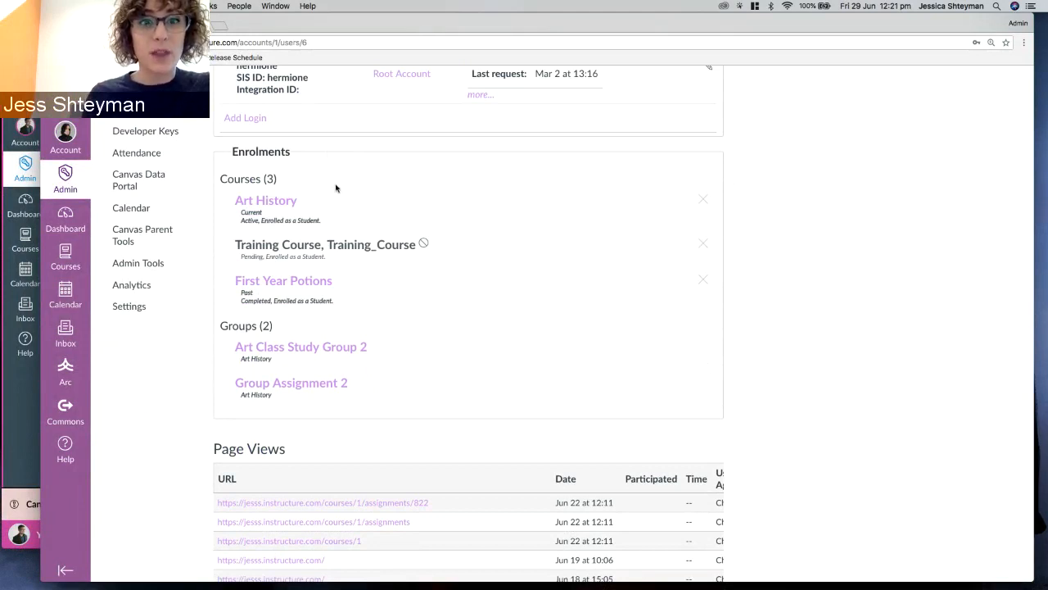
pyautogui.scroll(6, 332, 162)
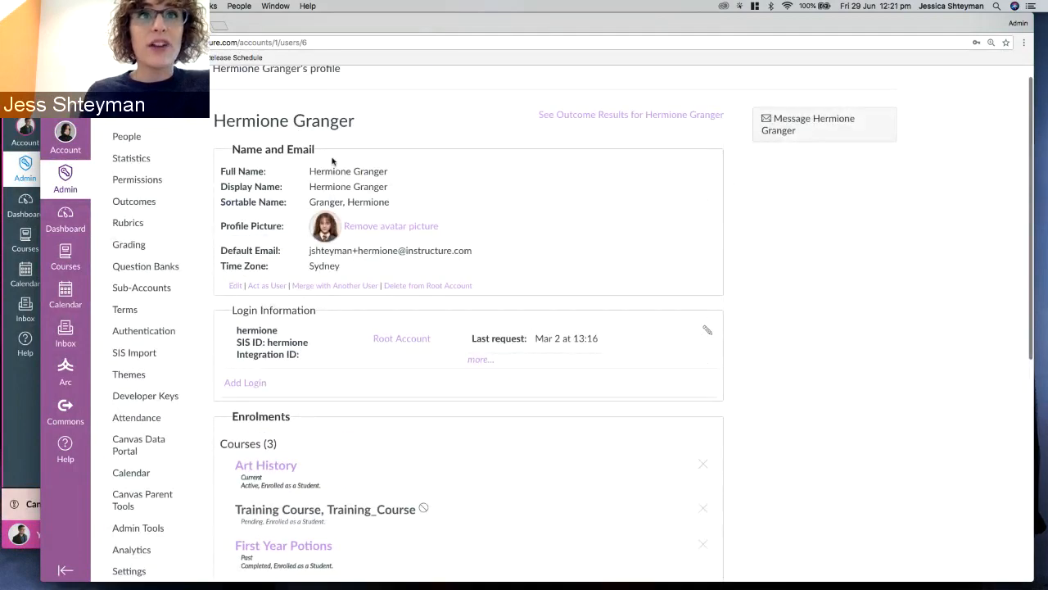
pyautogui.scroll(-1, 332, 161)
pyautogui.scroll(-4, 215, 130)
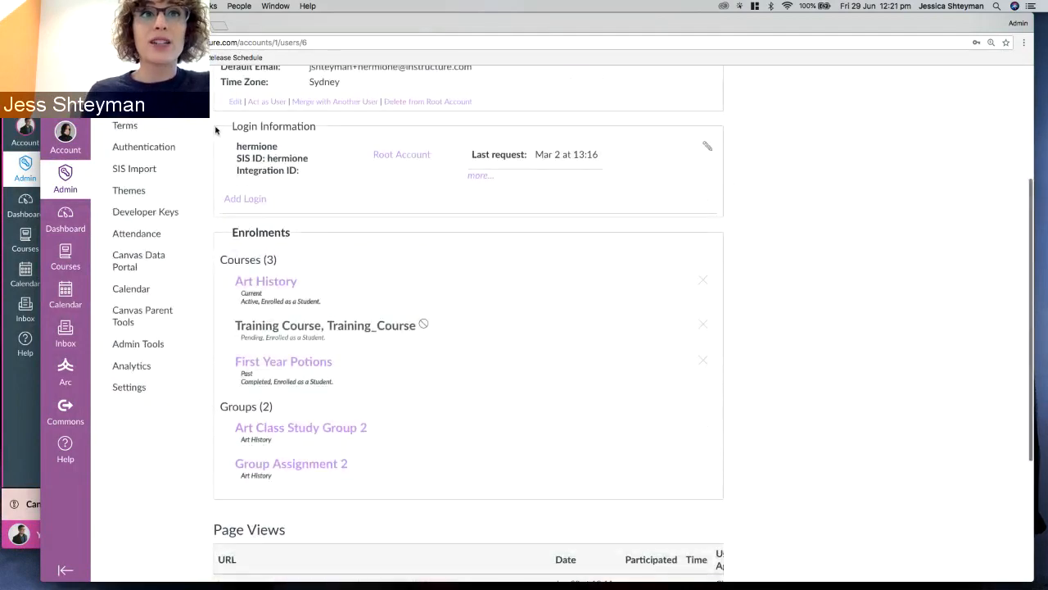
pyautogui.scroll(-2, 216, 130)
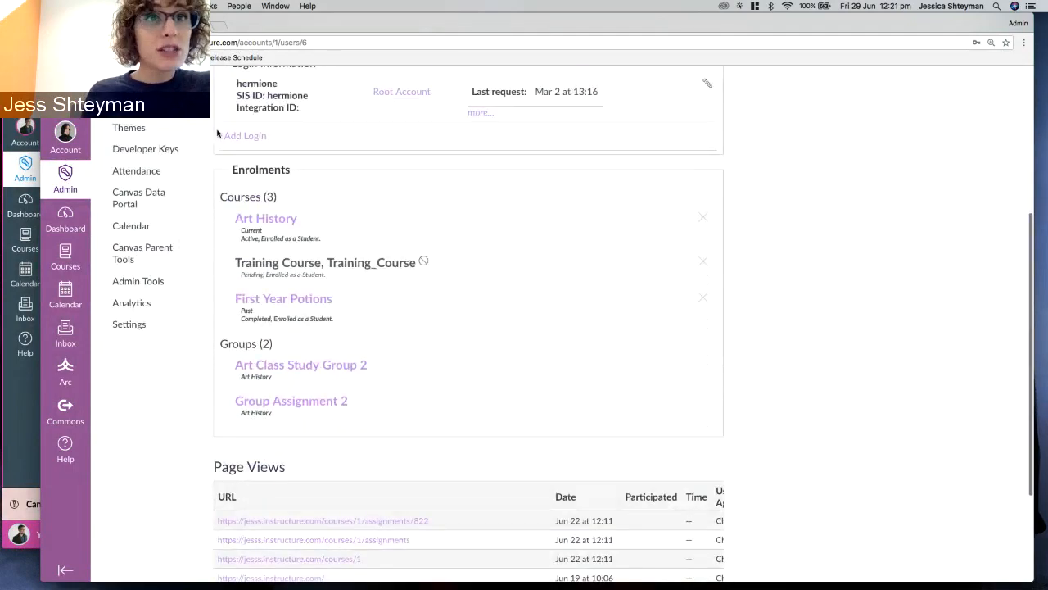
pyautogui.rightClick(271, 219)
pyautogui.click(278, 224)
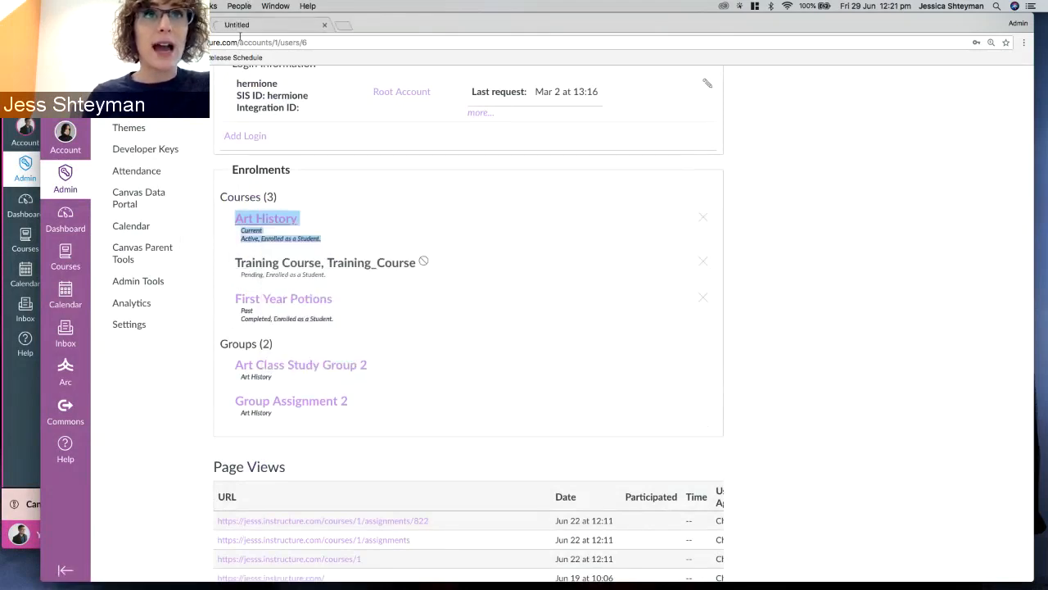
# Conclude the student's Art History enrolment, restore it, then close the course tab.
pyautogui.click(243, 27)
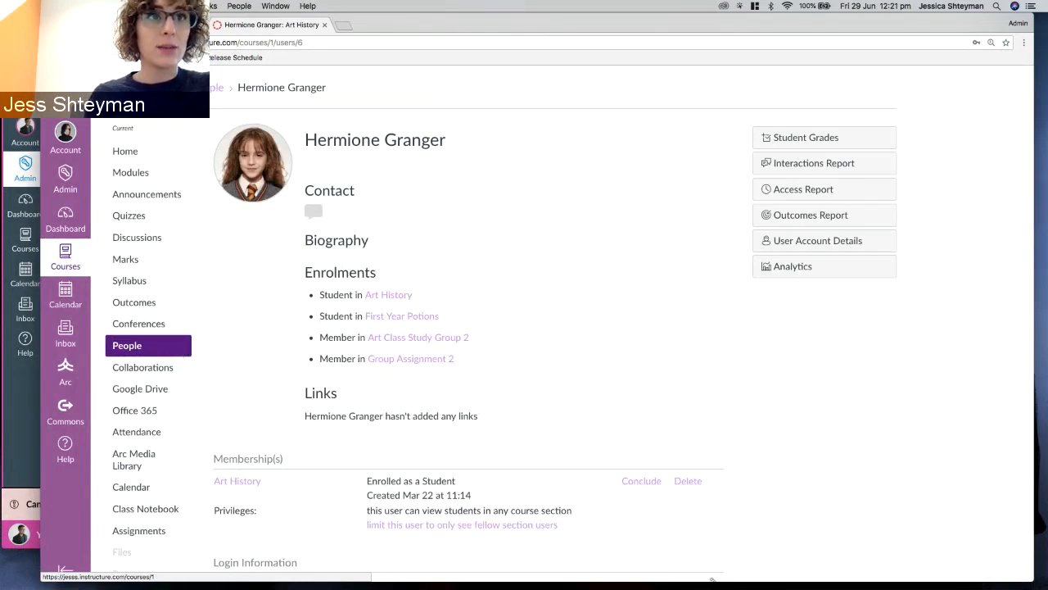
pyautogui.scroll(-2, 356, 328)
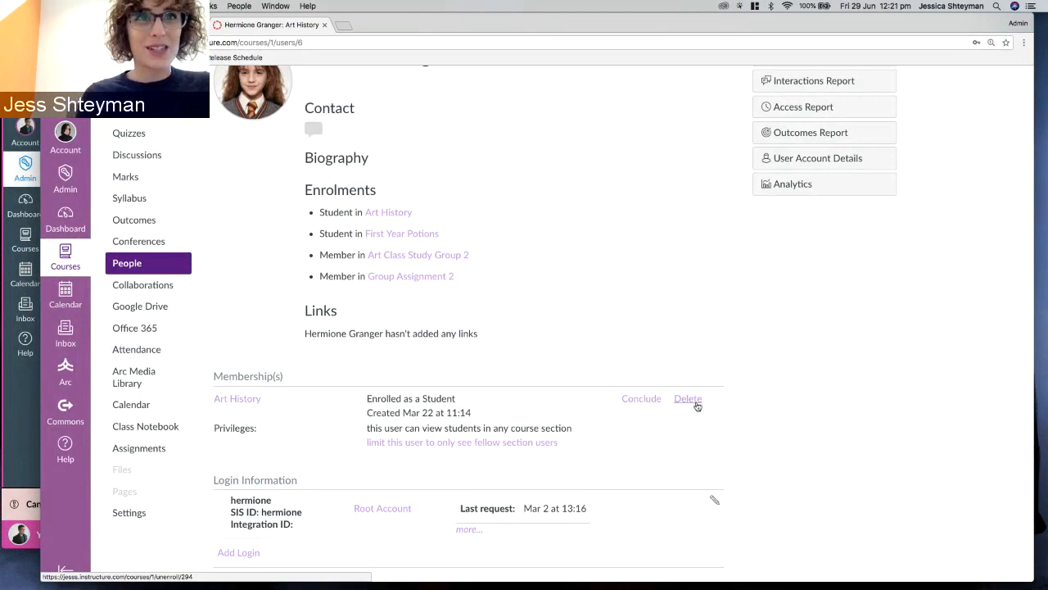
pyautogui.click(639, 399)
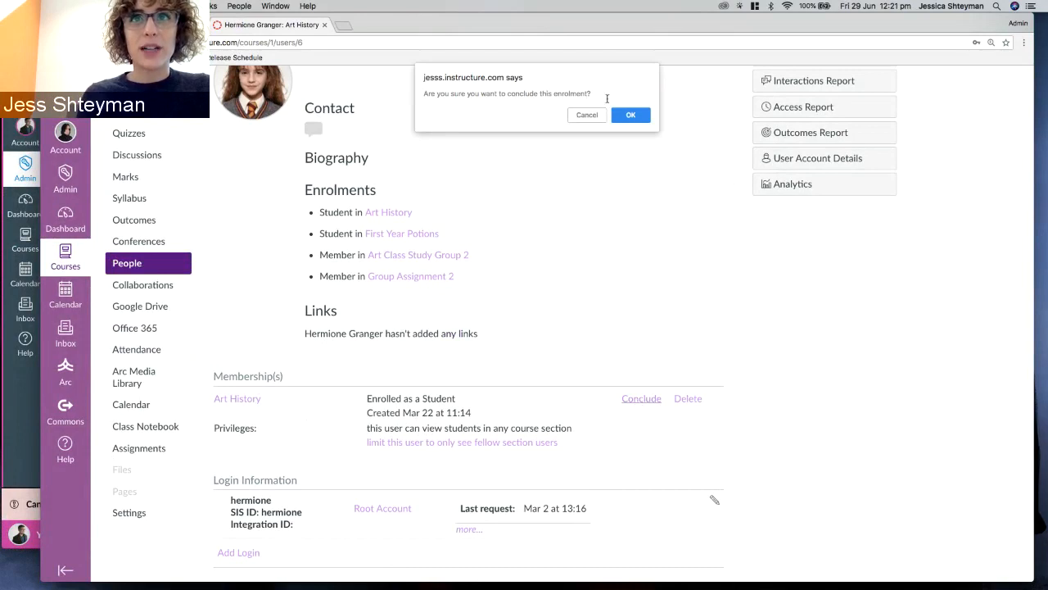
pyautogui.click(631, 115)
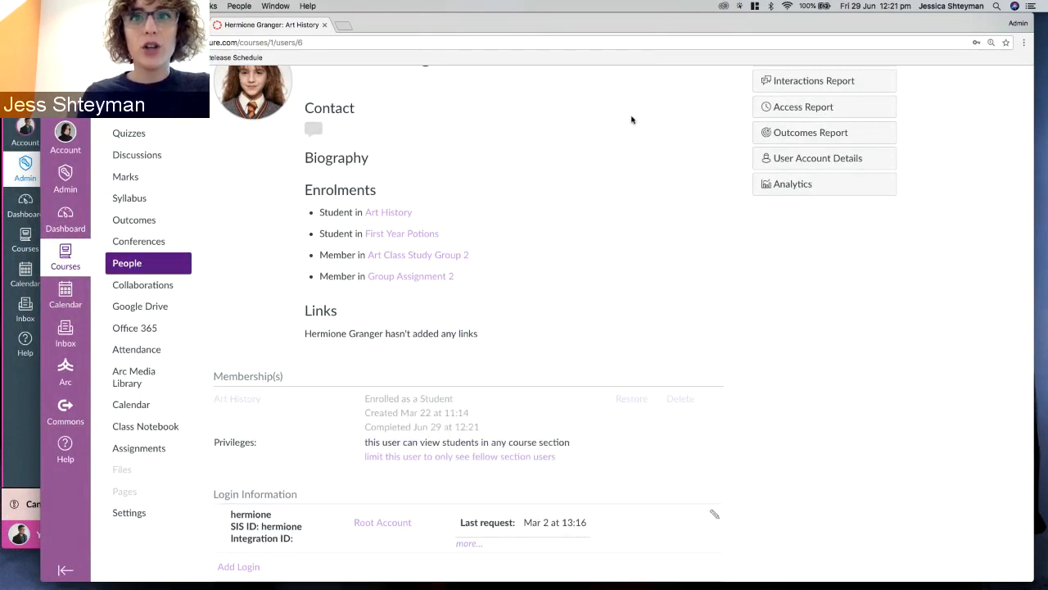
pyautogui.click(630, 402)
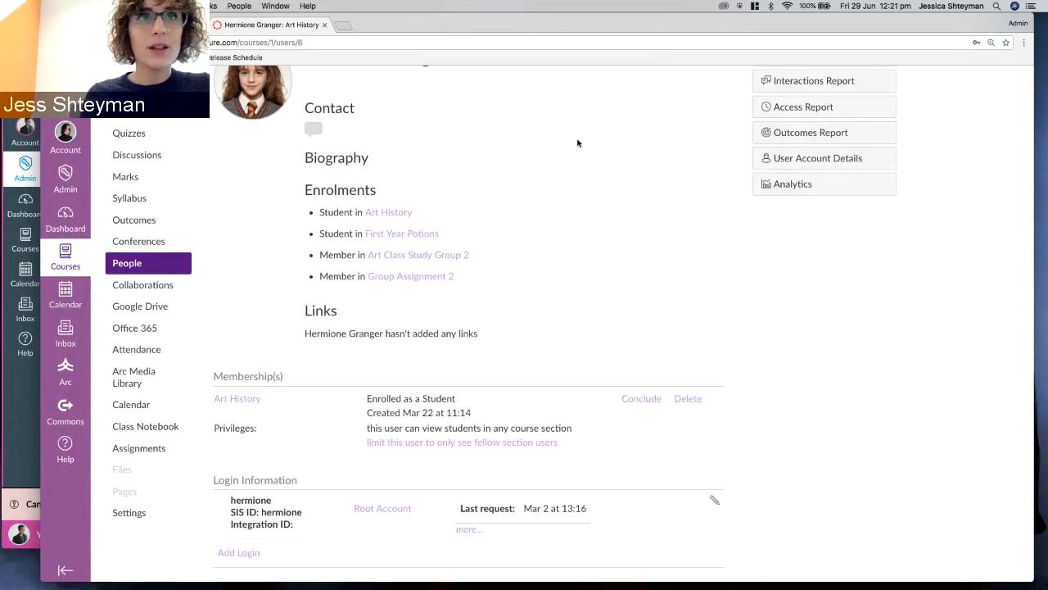
pyautogui.click(325, 25)
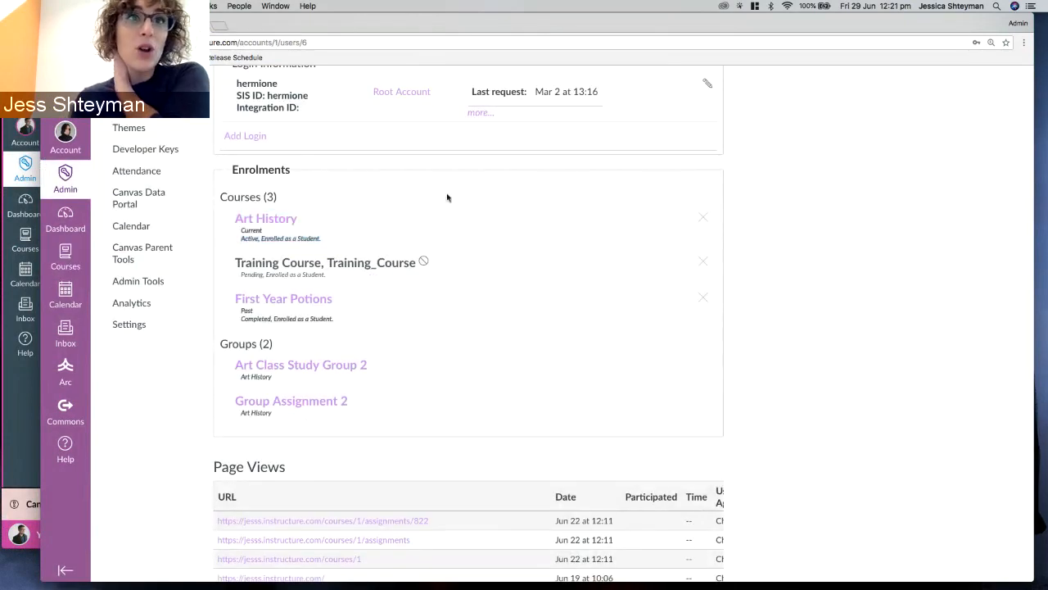
# Scroll the Page Views table to show User Agent, then bring the People list window forward.
pyautogui.scroll(-2, 276, 335)
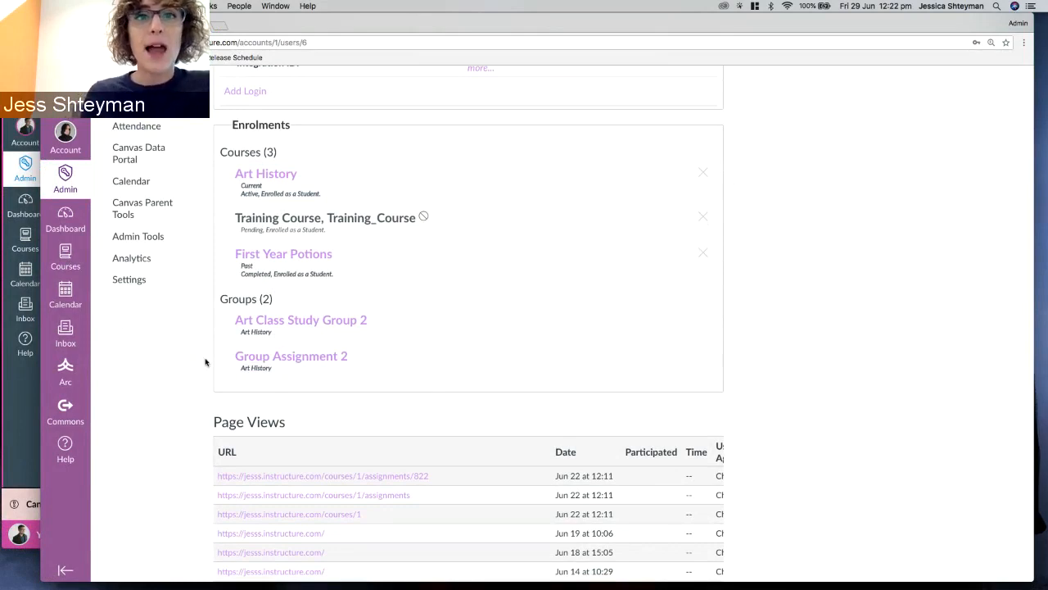
pyautogui.scroll(-3, 206, 362)
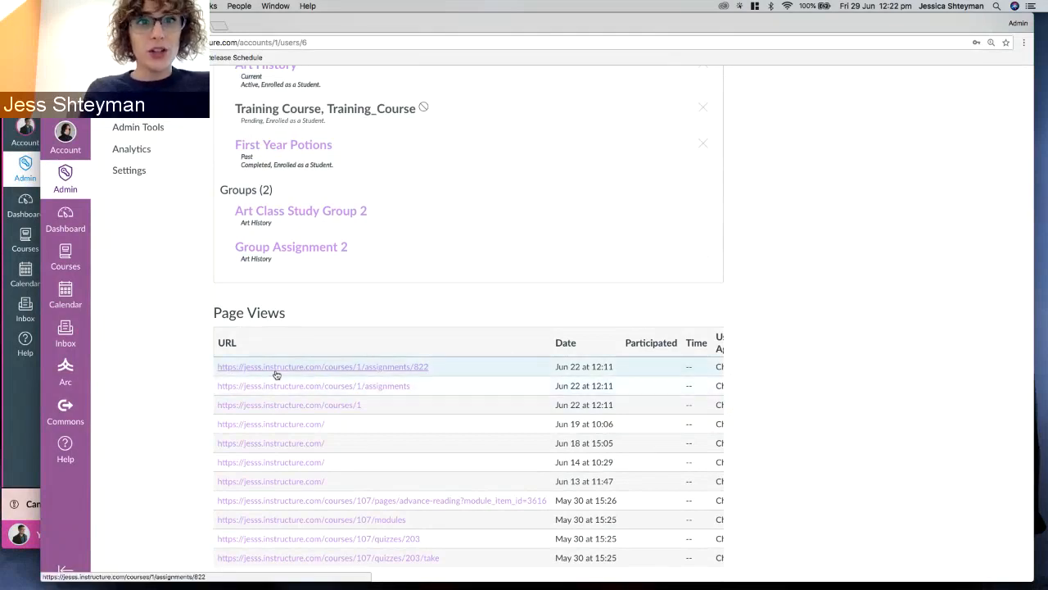
pyautogui.rightClick(395, 364)
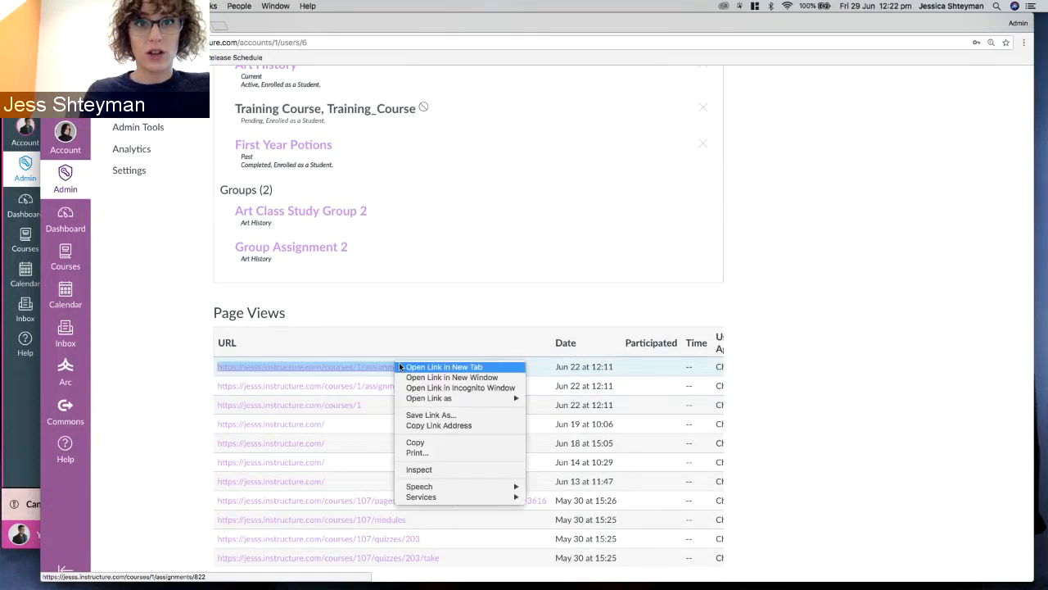
pyautogui.click(432, 312)
pyautogui.click(455, 369)
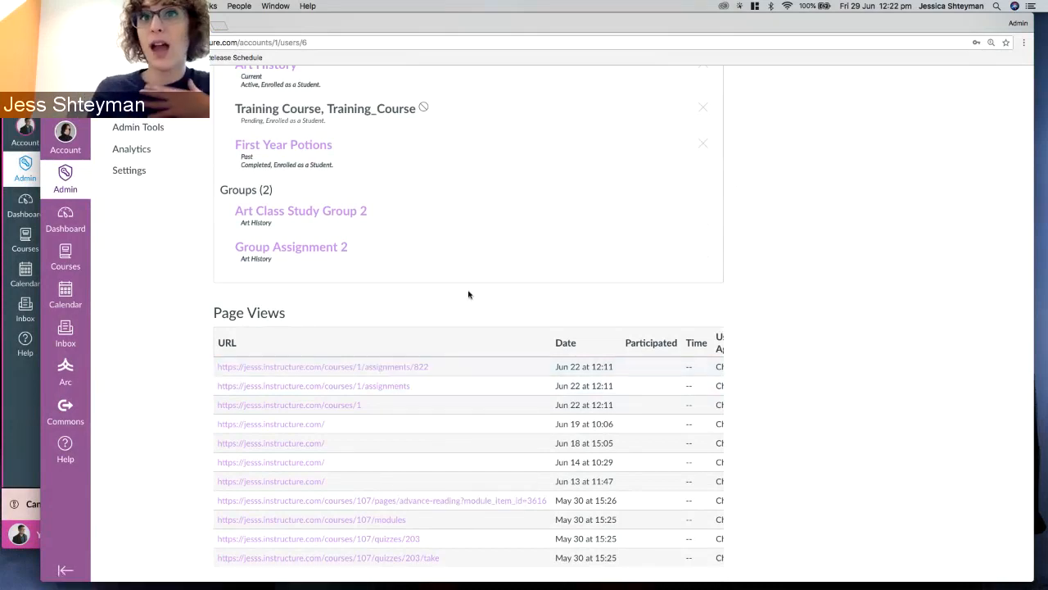
pyautogui.hscroll(2, 517, 341)
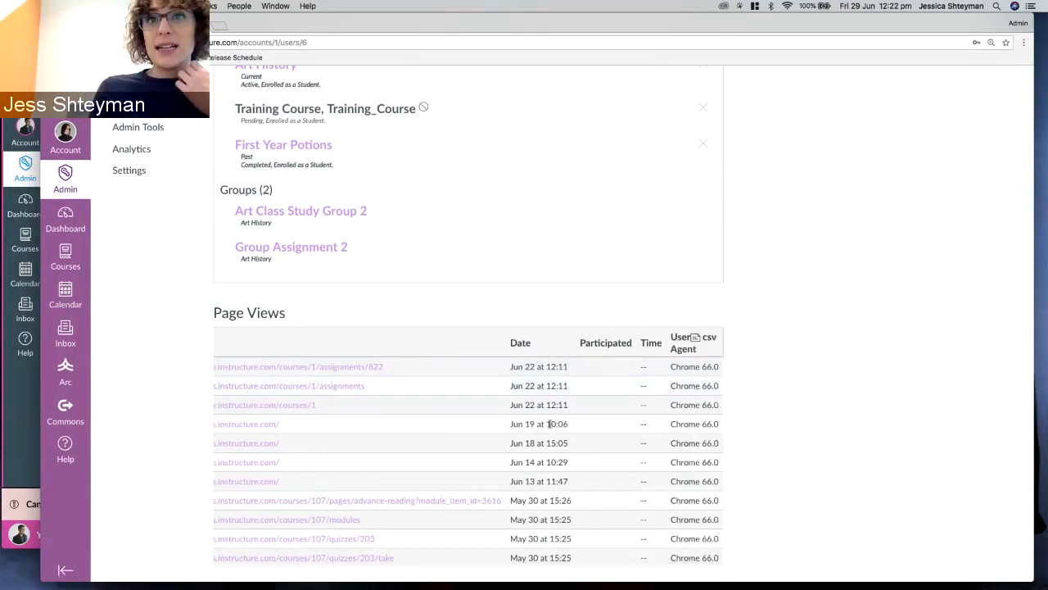
pyautogui.scroll(-1, 616, 396)
pyautogui.scroll(-4, 617, 396)
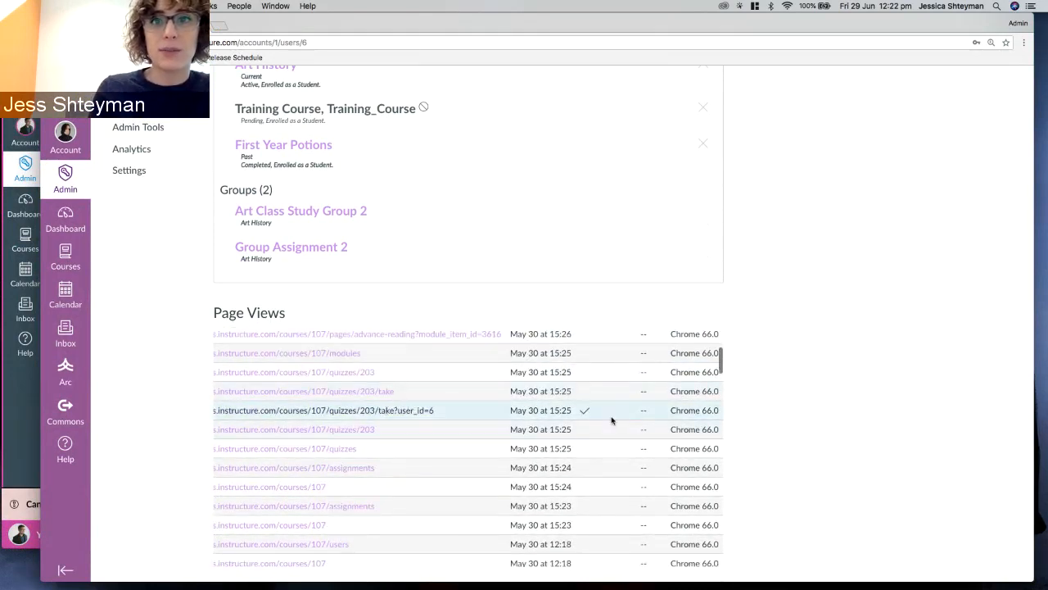
pyautogui.scroll(5, 611, 421)
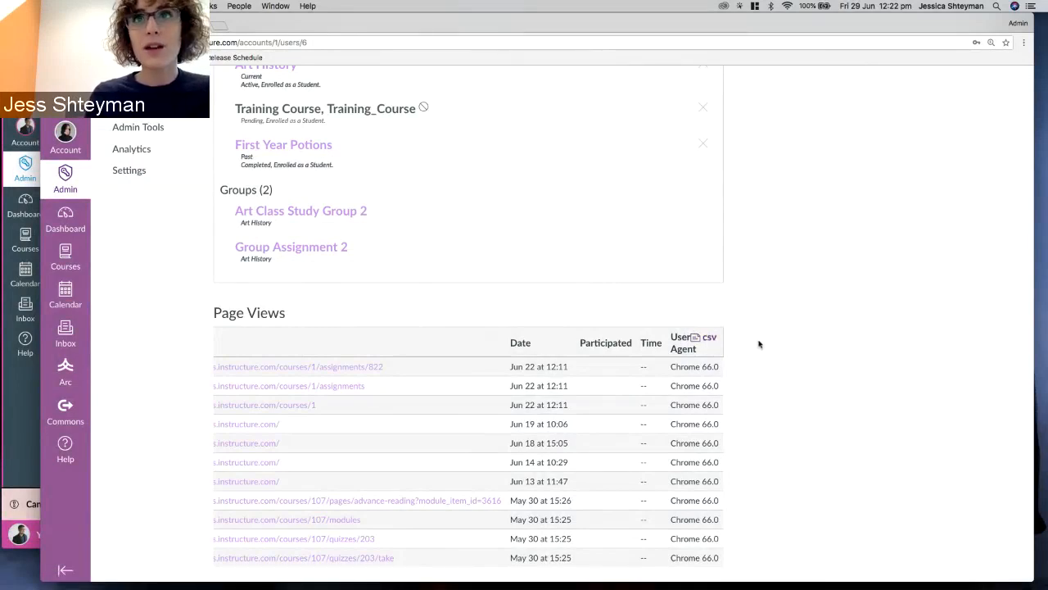
pyautogui.scroll(5, 758, 343)
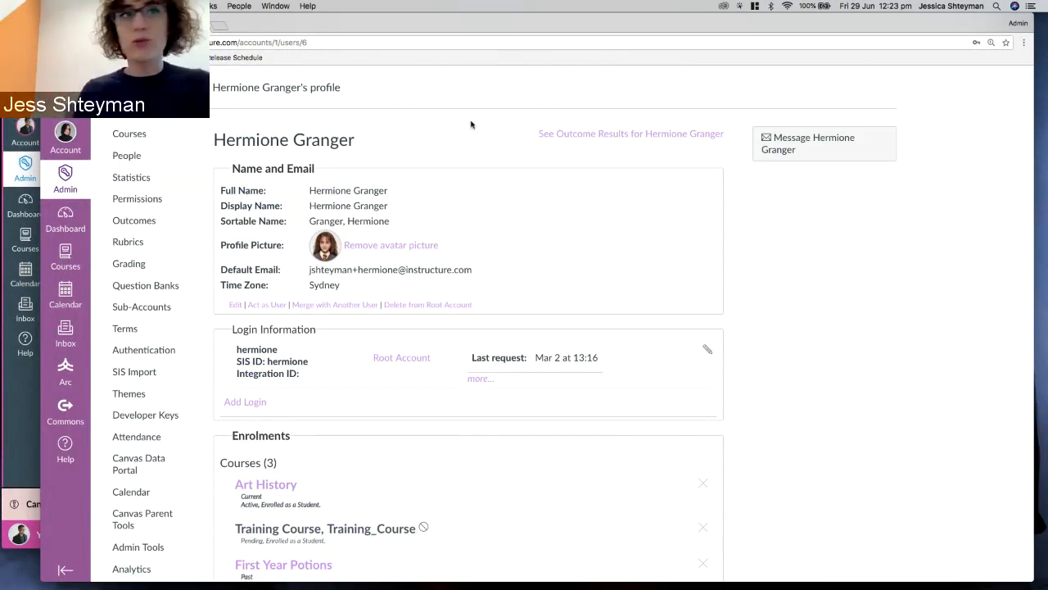
pyautogui.click(2, 400)
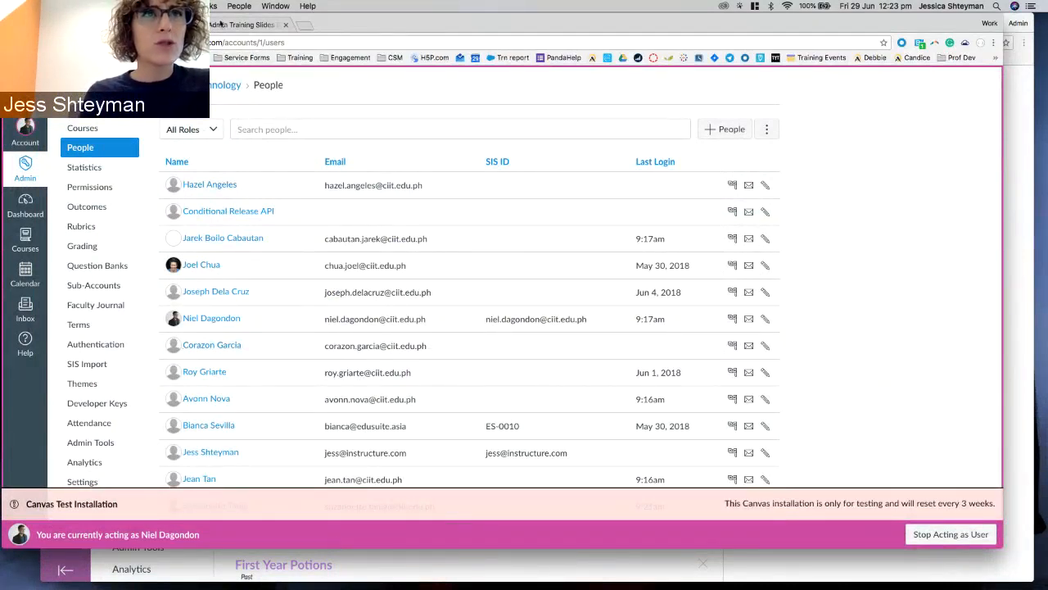
# Present the four-program Sub-Account Structure Example slide with Program 1 spotlighted, then return to Canvas.
pyautogui.click(219, 27)
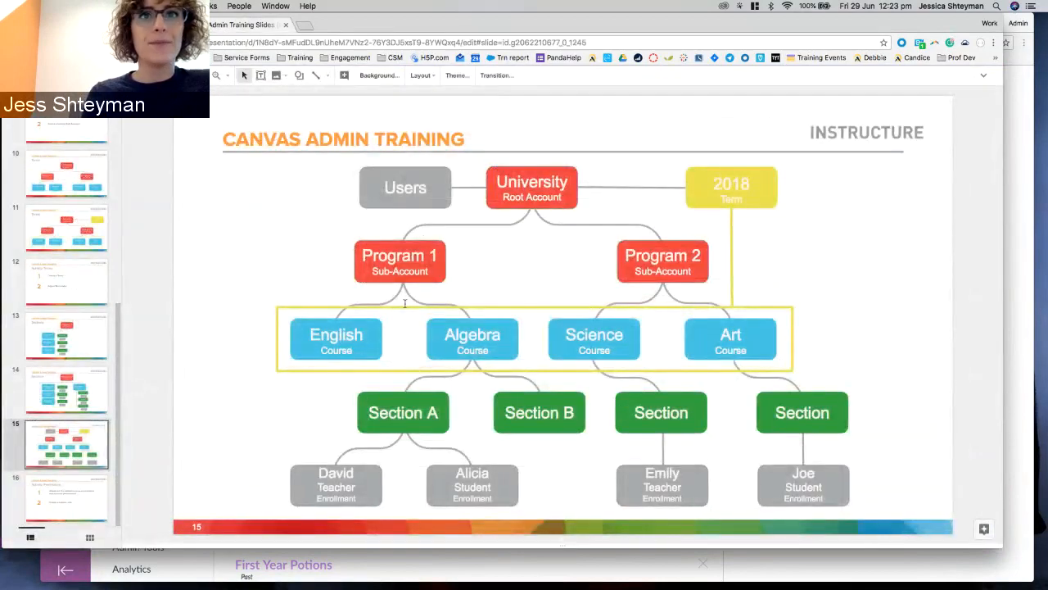
pyautogui.scroll(5, 92, 172)
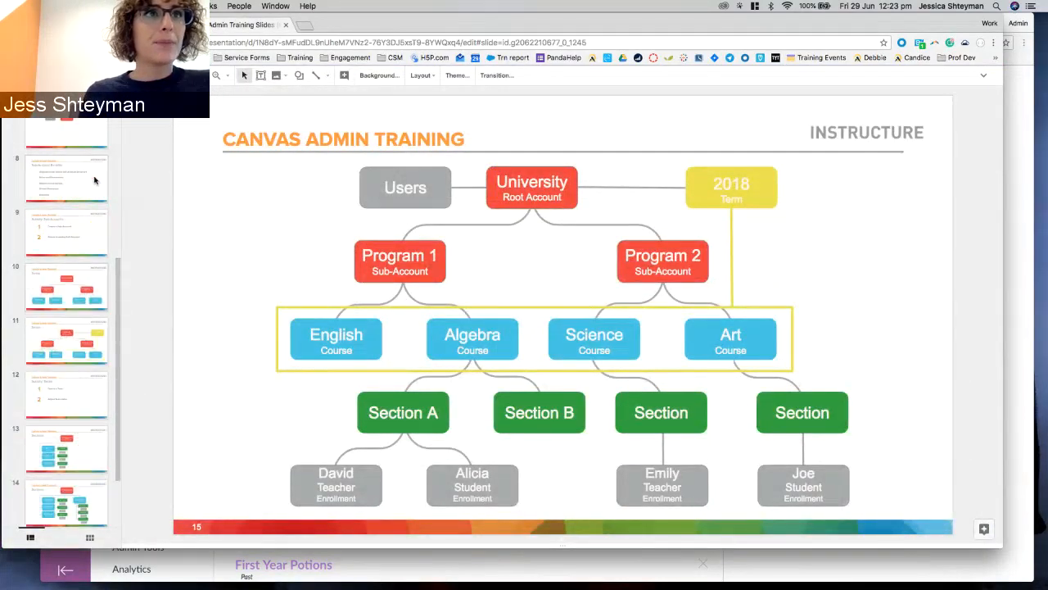
pyautogui.click(79, 131)
pyautogui.scroll(3, 79, 131)
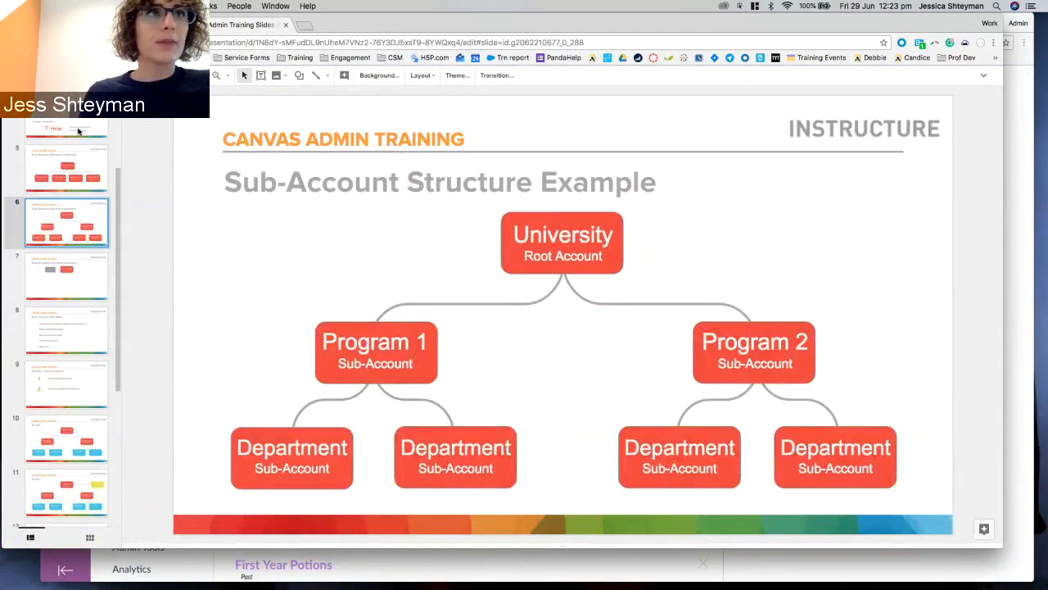
pyautogui.click(58, 186)
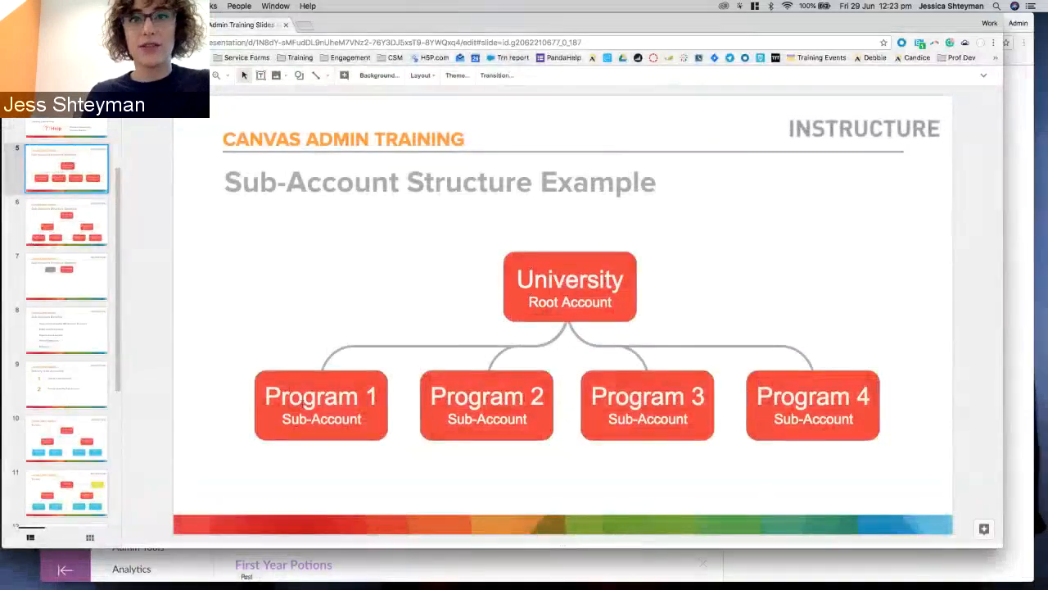
pyautogui.press('F1')
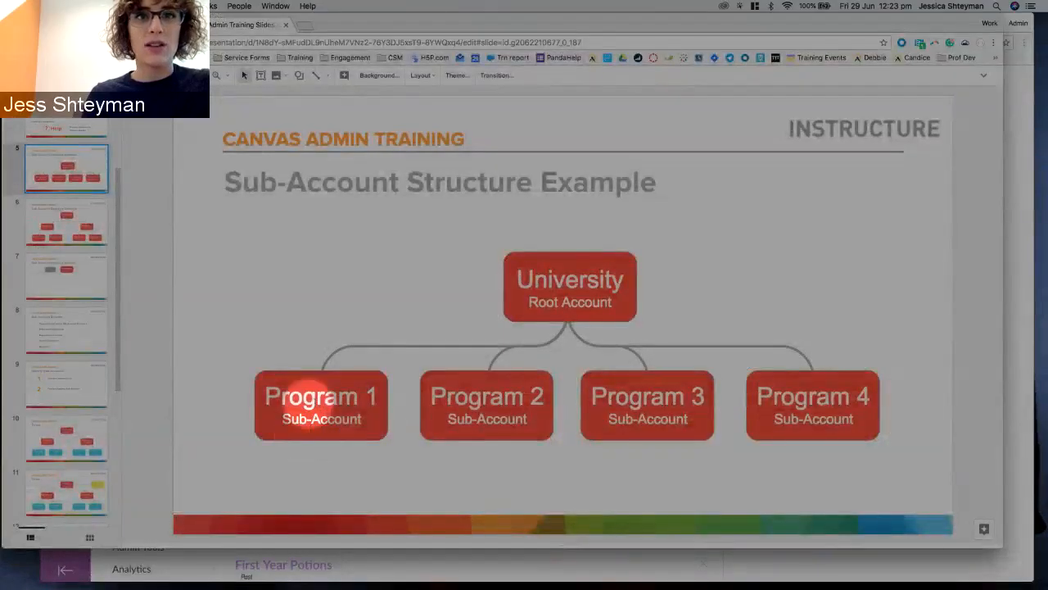
pyautogui.press('F1')
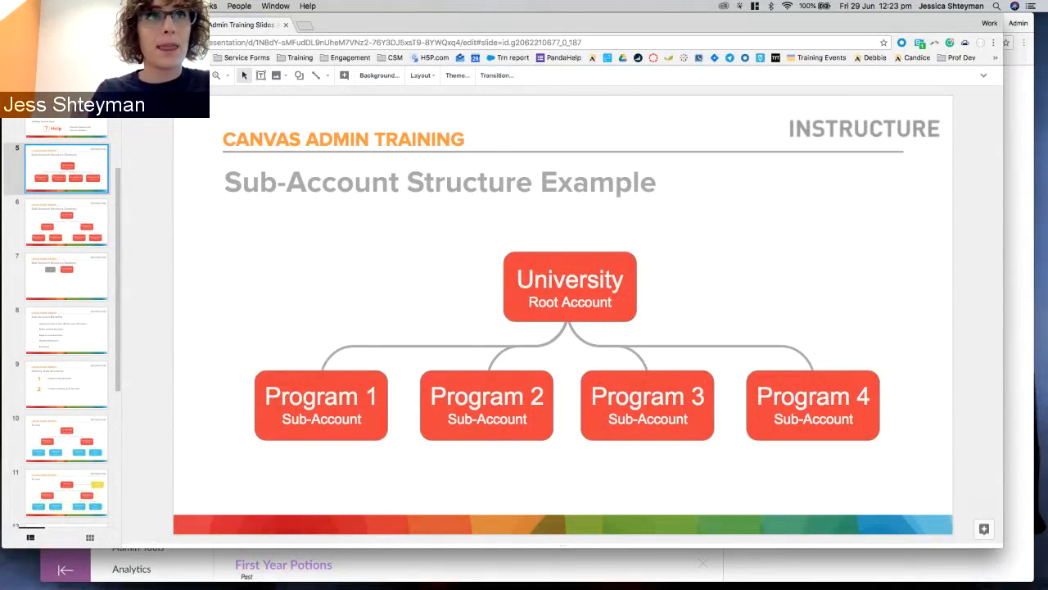
pyautogui.click(114, 25)
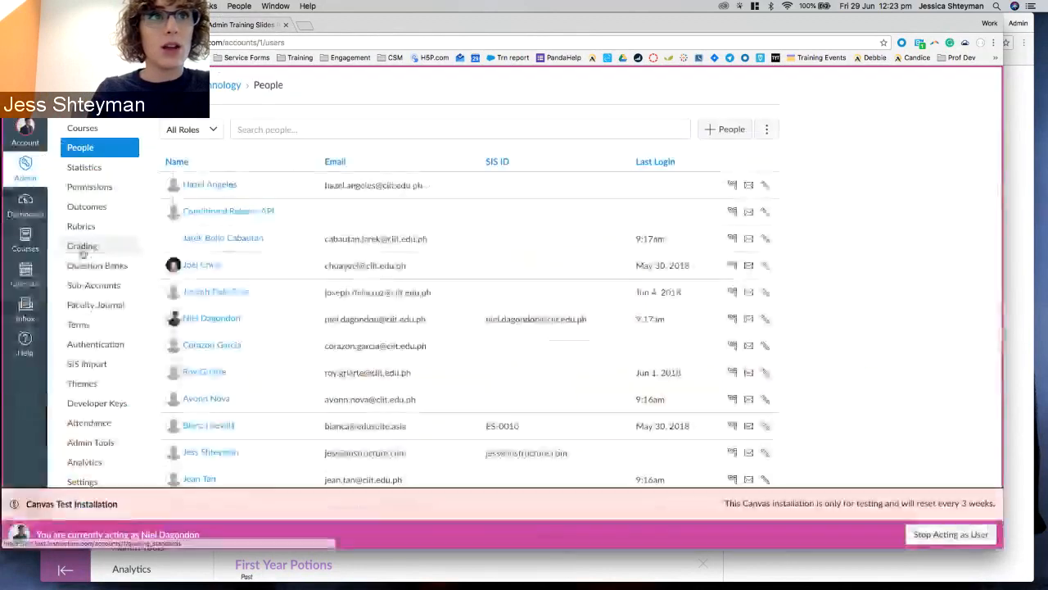
# Visit the CIIT Senior High School sub-account, then go back to the root CIIT account.
pyautogui.click(90, 292)
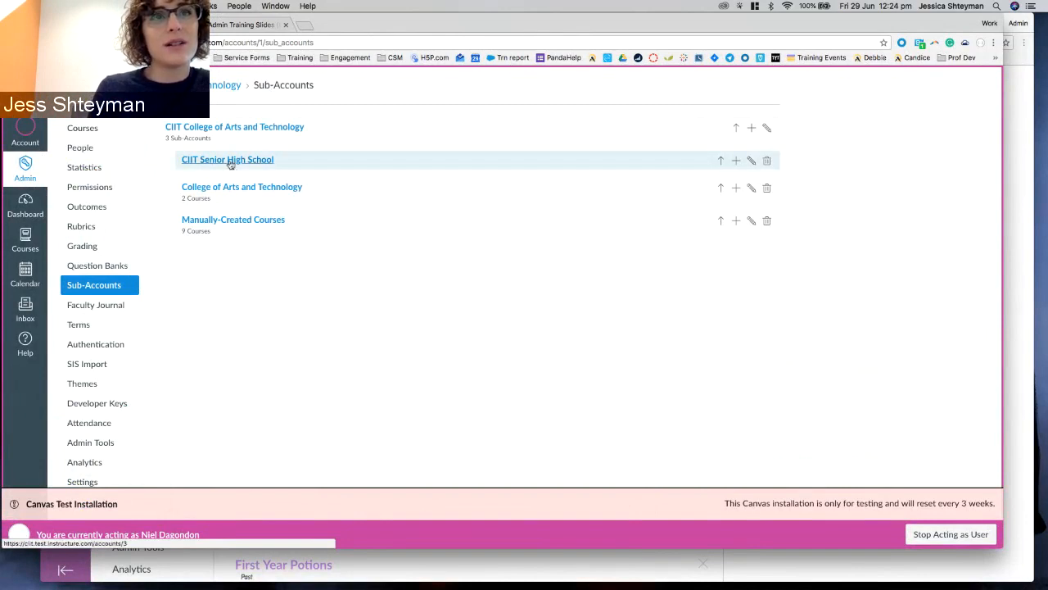
pyautogui.click(229, 161)
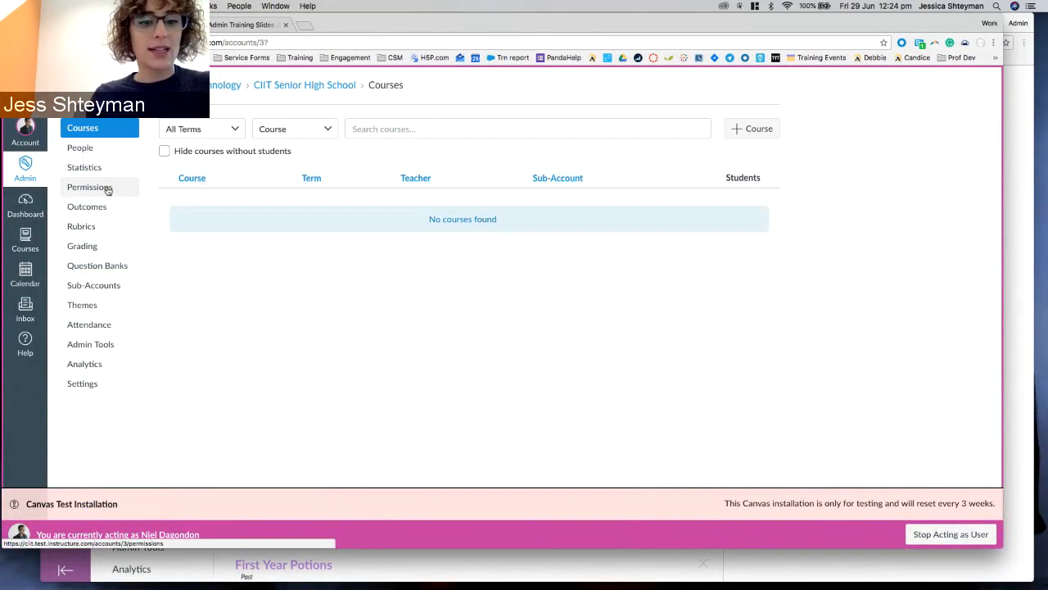
pyautogui.press('F1')
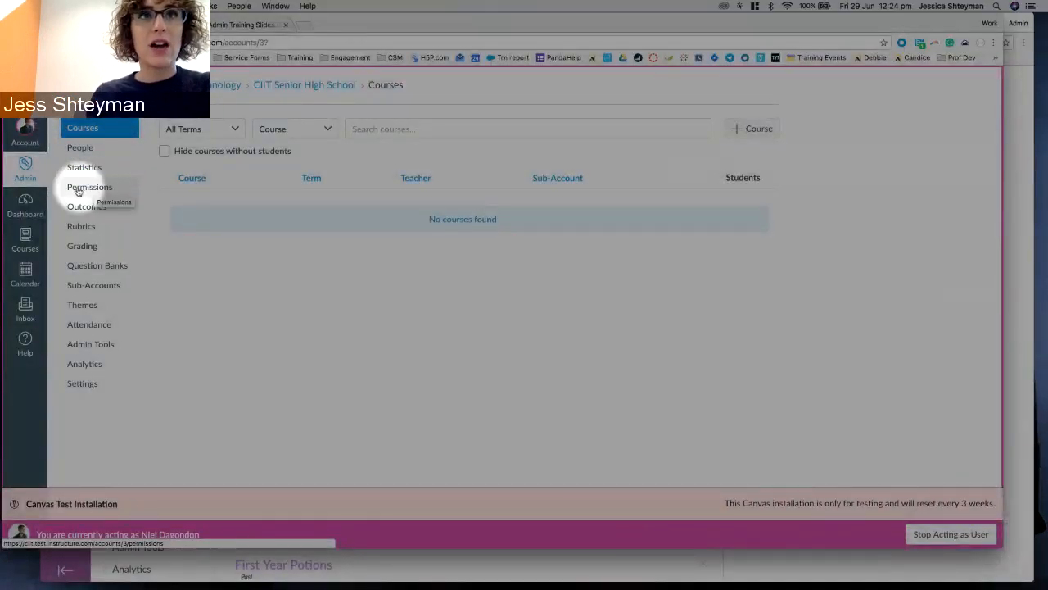
pyautogui.press('F1')
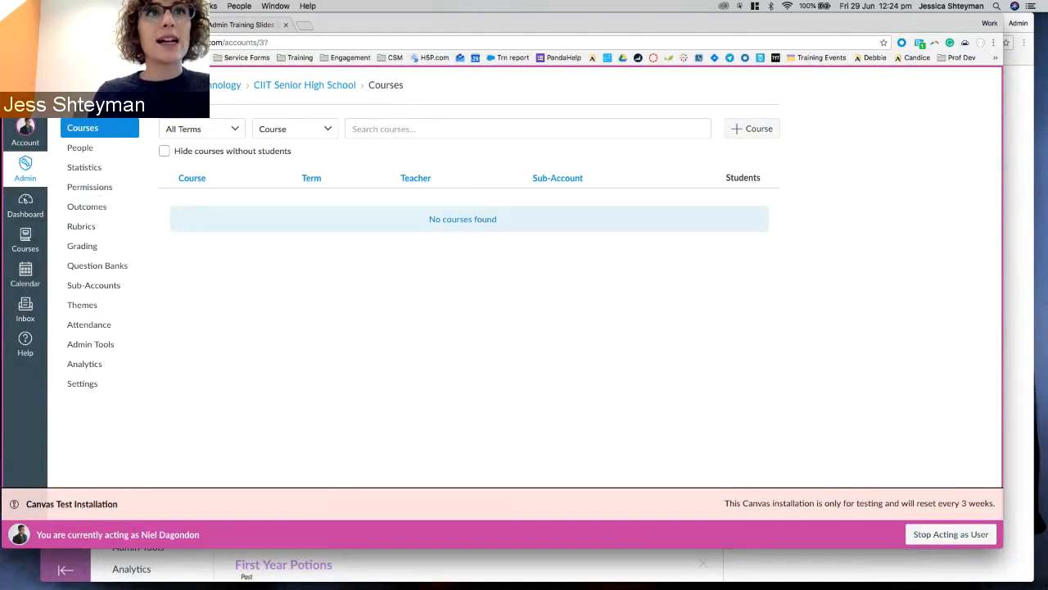
pyautogui.click(198, 85)
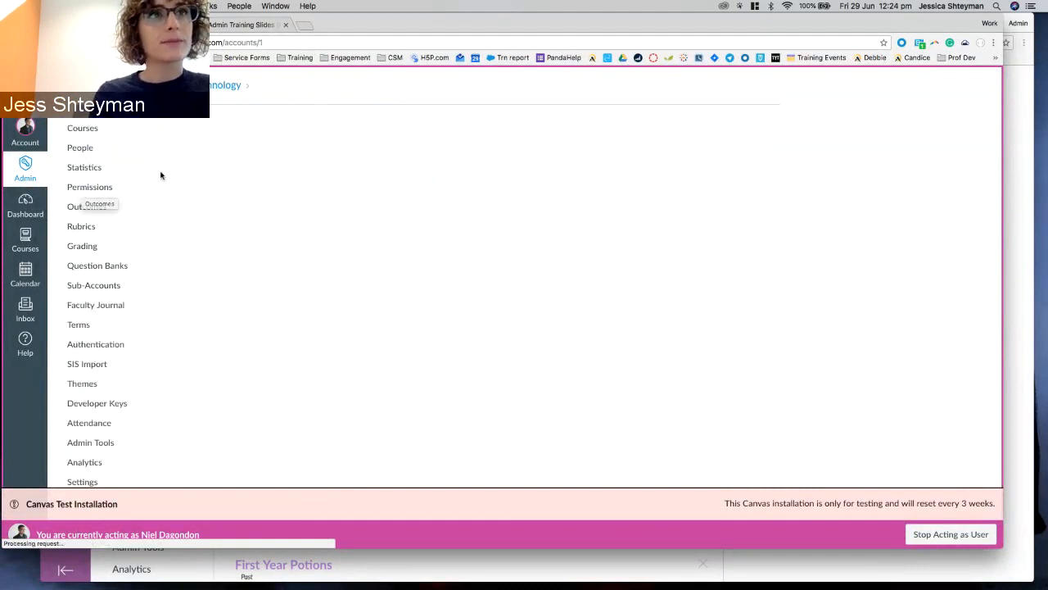
# Show the root account's Permissions page on the Account Roles tab.
pyautogui.click(97, 187)
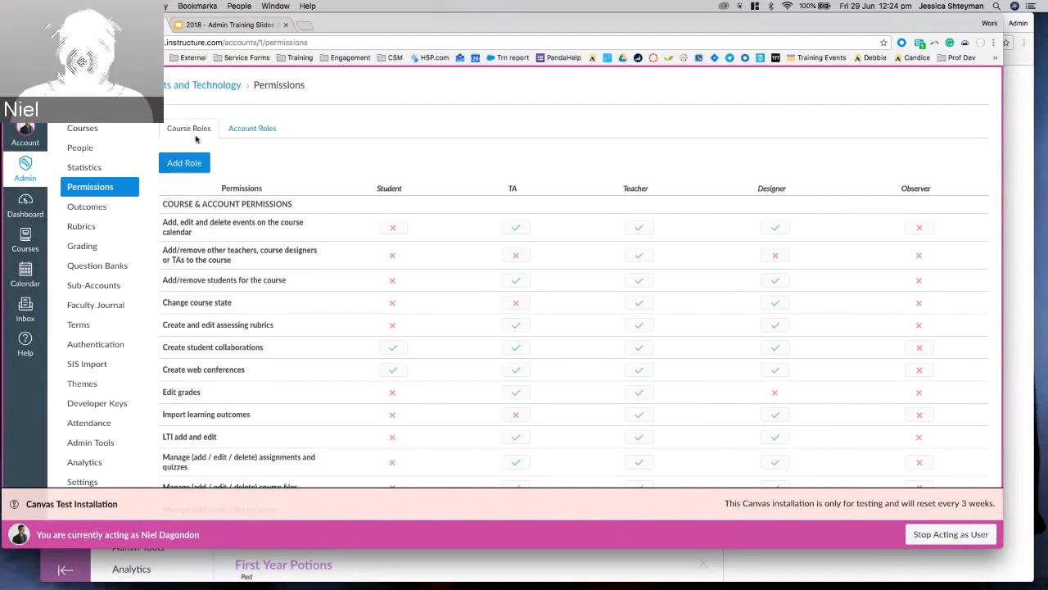
pyautogui.press('F1')
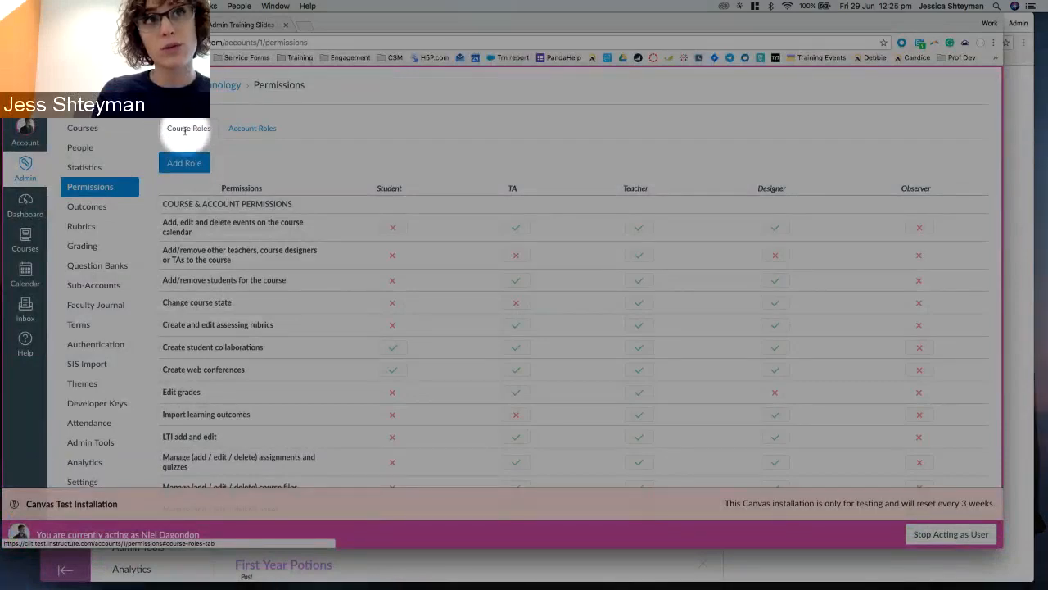
pyautogui.press('F1')
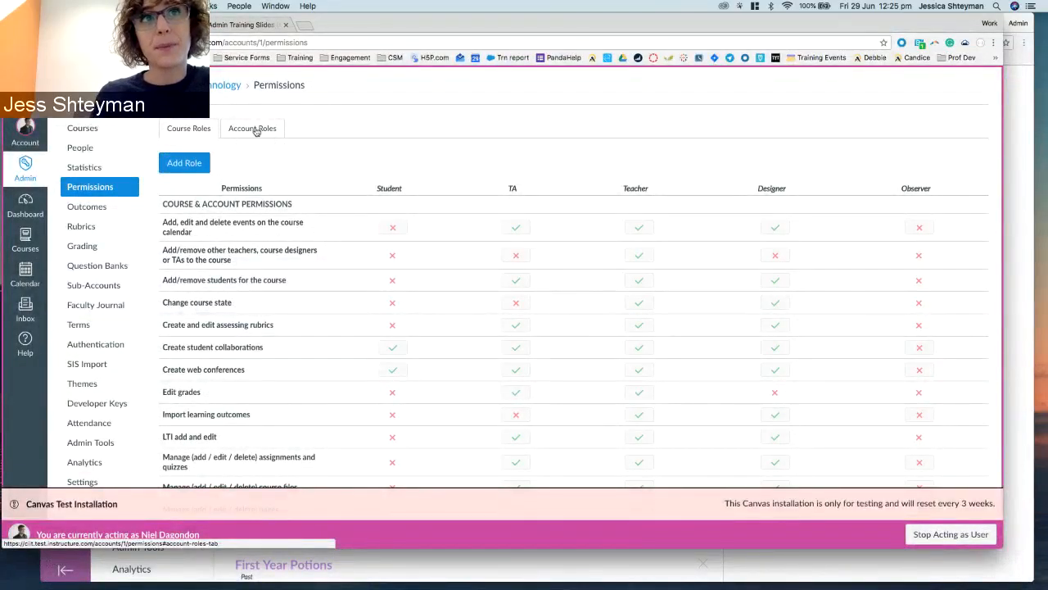
pyautogui.click(255, 131)
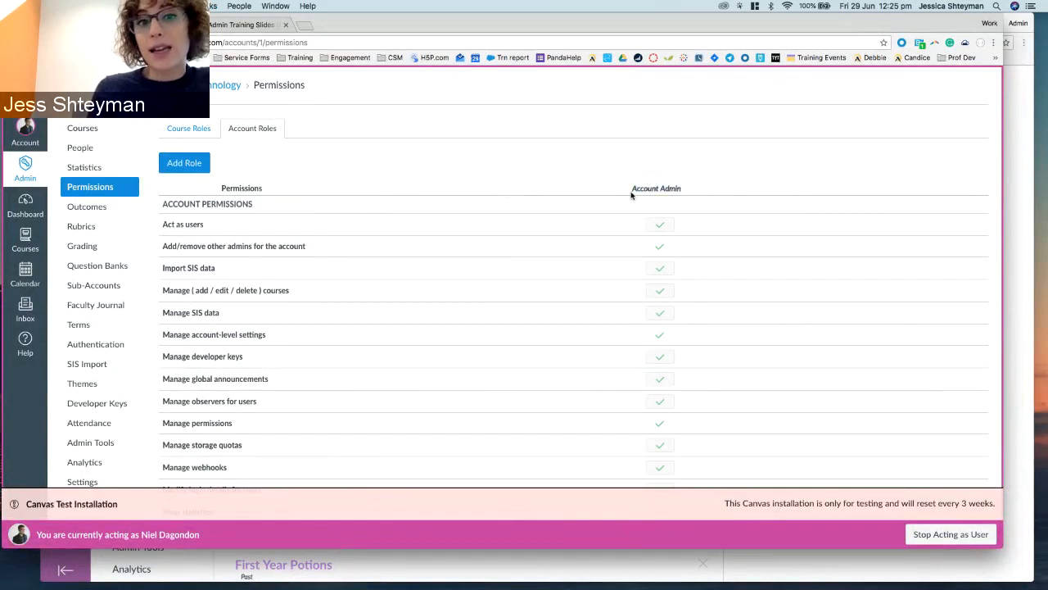
# Create a new account role named 'Sub-Account Admin'.
pyautogui.click(188, 165)
pyautogui.click(514, 300)
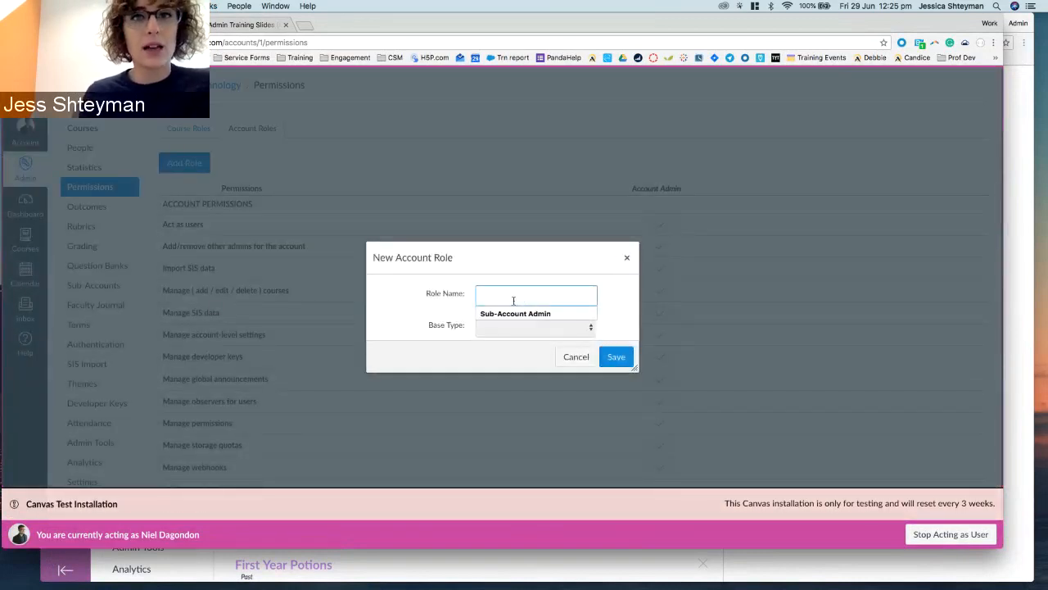
pyautogui.click(503, 314)
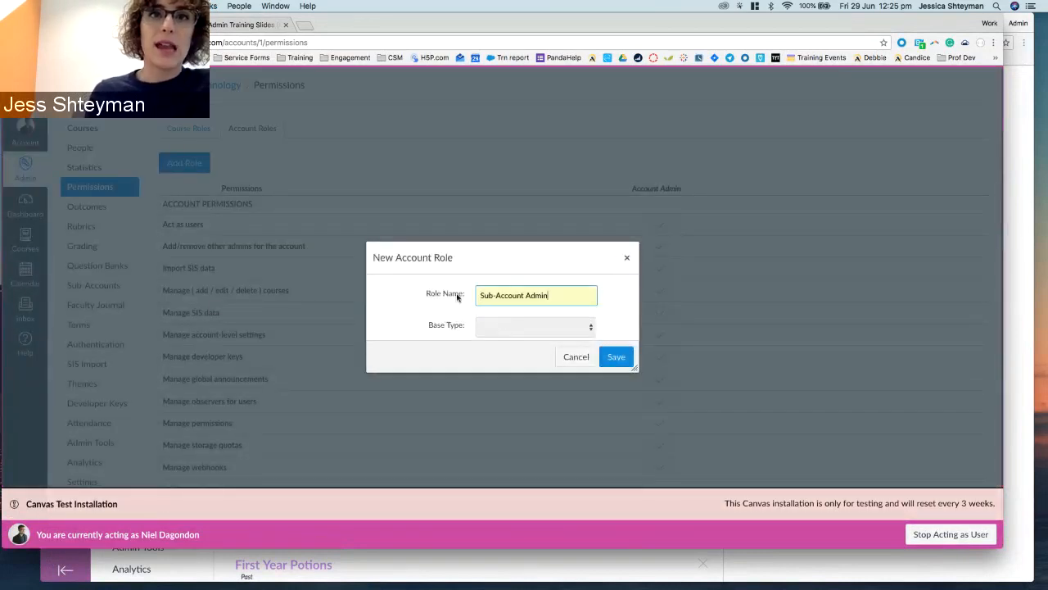
pyautogui.click(616, 357)
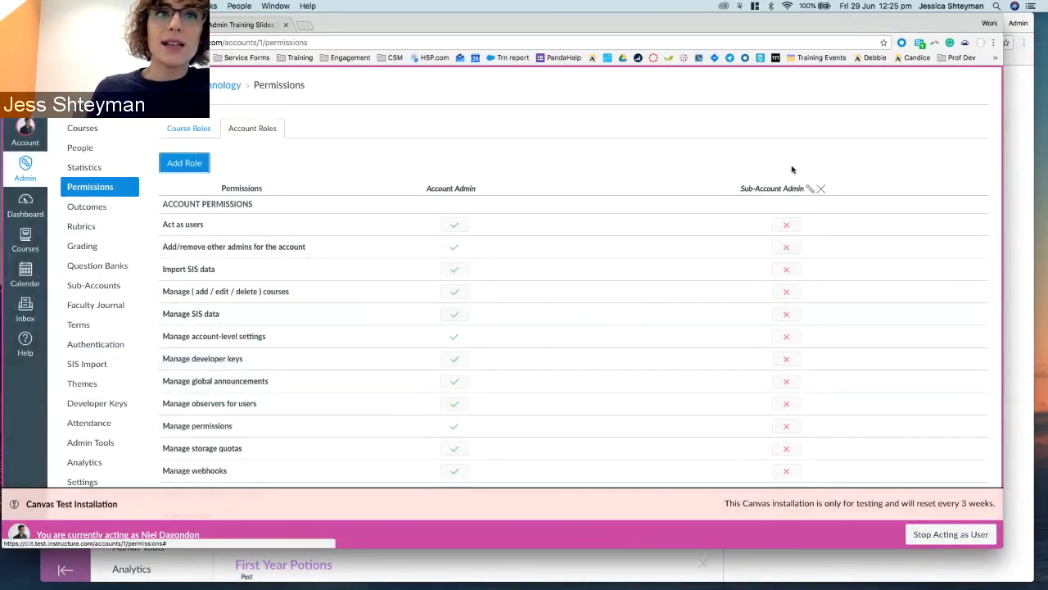
pyautogui.scroll(-5, 792, 170)
pyautogui.scroll(5, 791, 168)
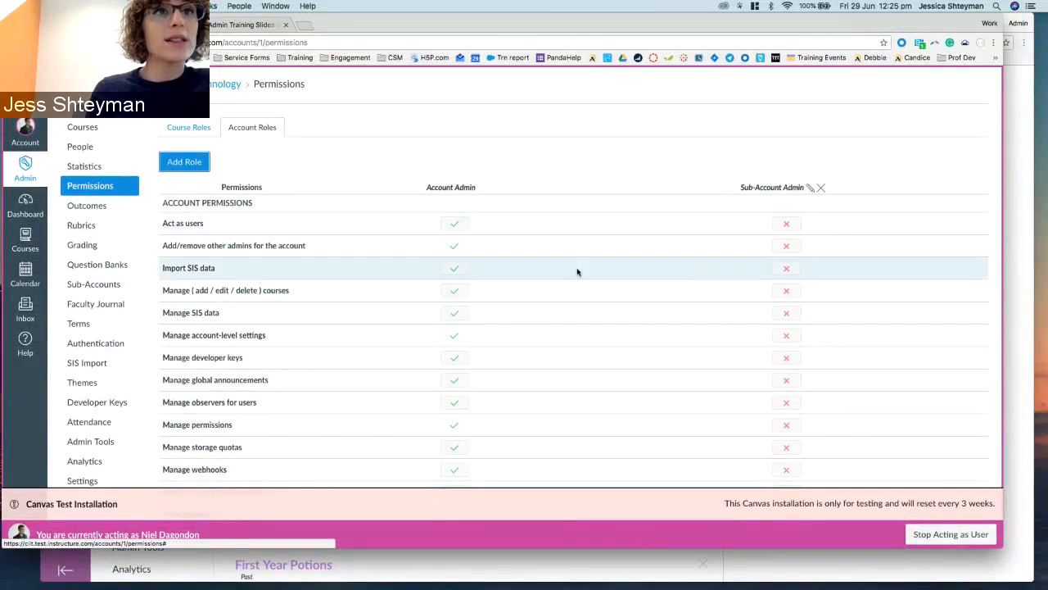
# Enable the Act as users permission for Sub-Account Admin, leaving other permissions disabled.
pyautogui.click(787, 225)
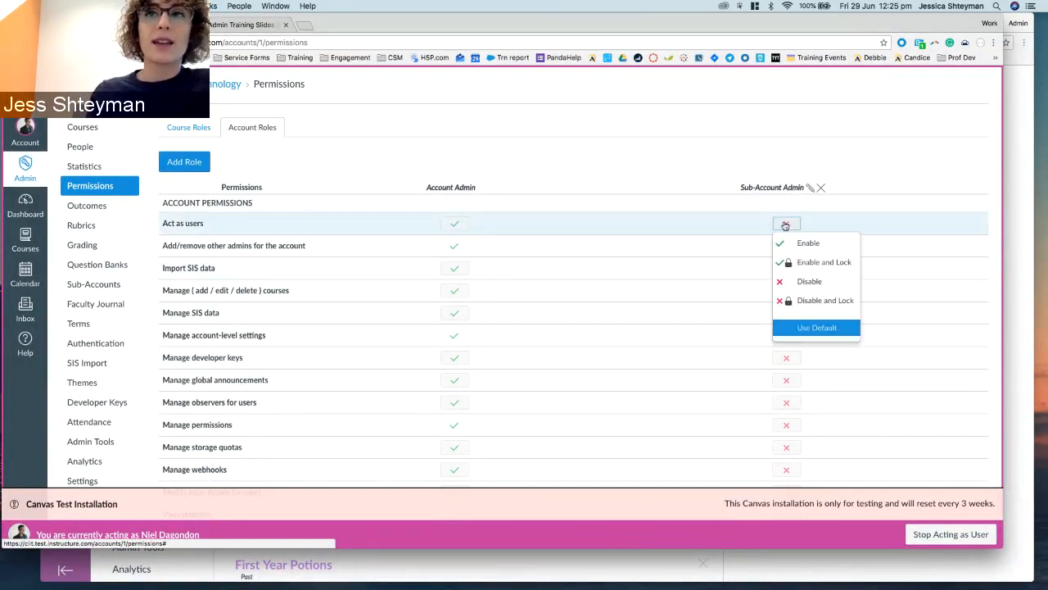
pyautogui.click(808, 244)
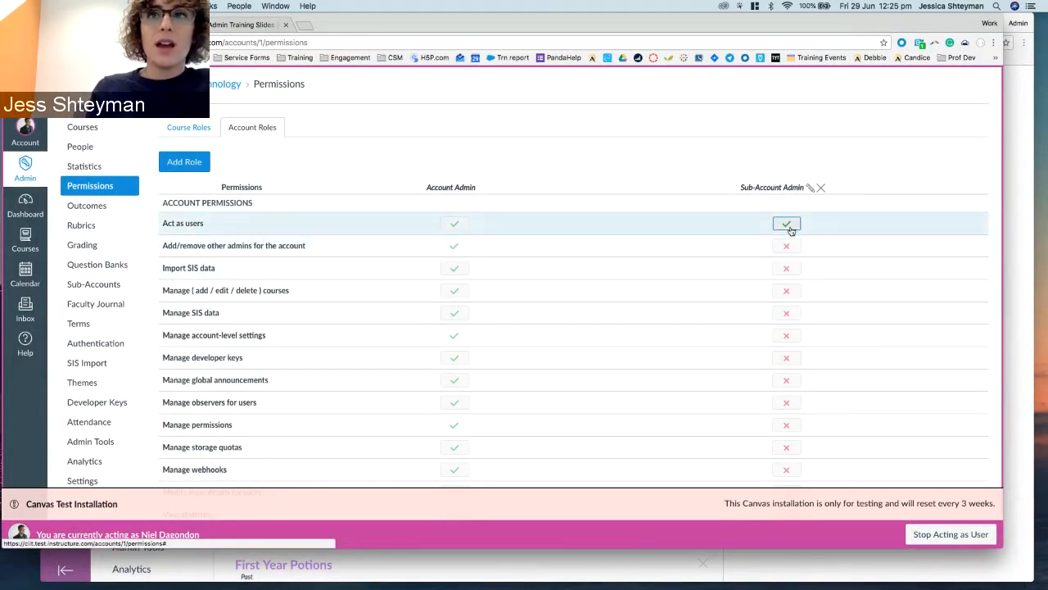
pyautogui.click(786, 225)
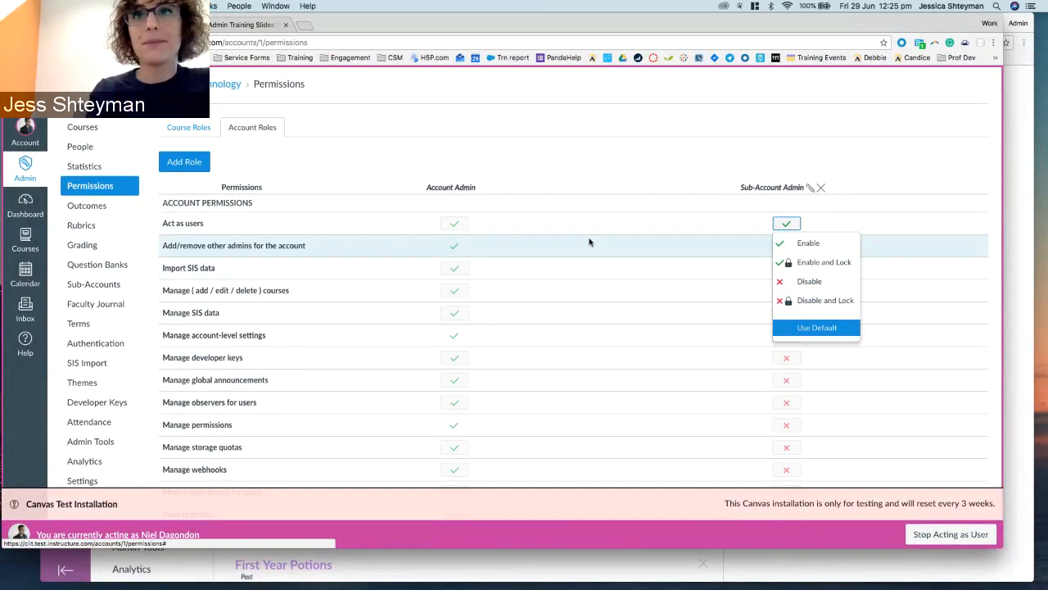
pyautogui.click(580, 171)
pyautogui.scroll(-1, 314, 131)
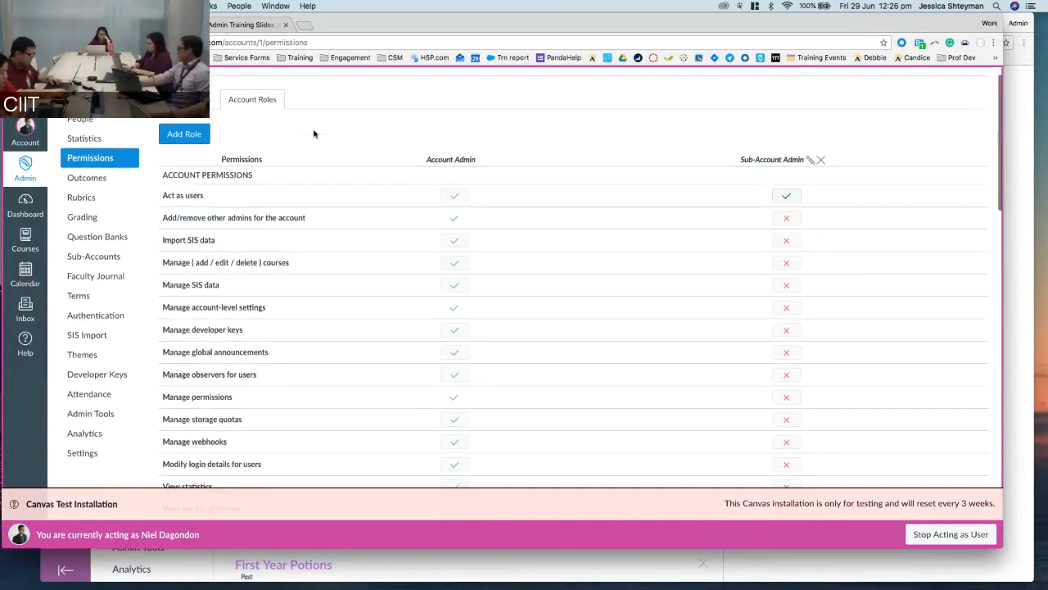
pyautogui.scroll(-5, 314, 134)
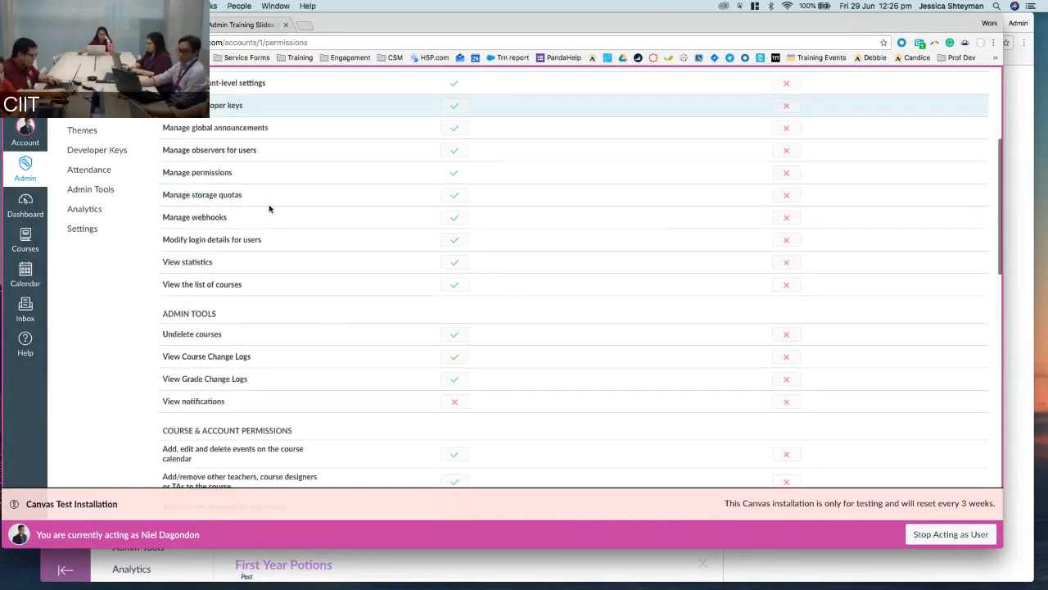
pyautogui.scroll(-8, 269, 208)
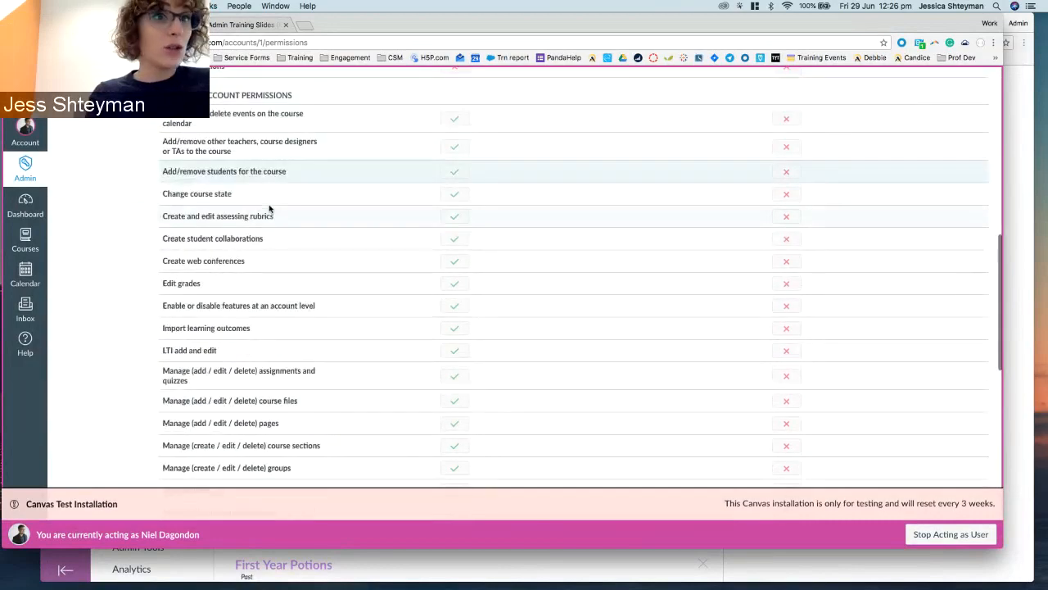
pyautogui.scroll(-6, 270, 209)
pyautogui.scroll(18, 270, 207)
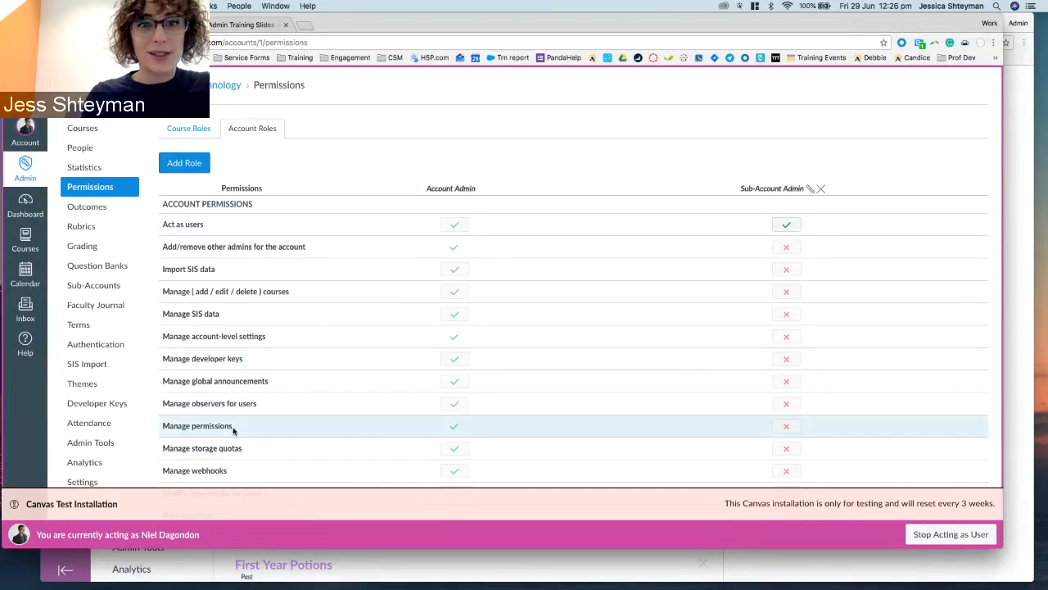
# Cancel the New Account Role dialog and confirm Act as users remains enabled for Sub-Account Admin.
pyautogui.click(821, 189)
pyautogui.click(593, 138)
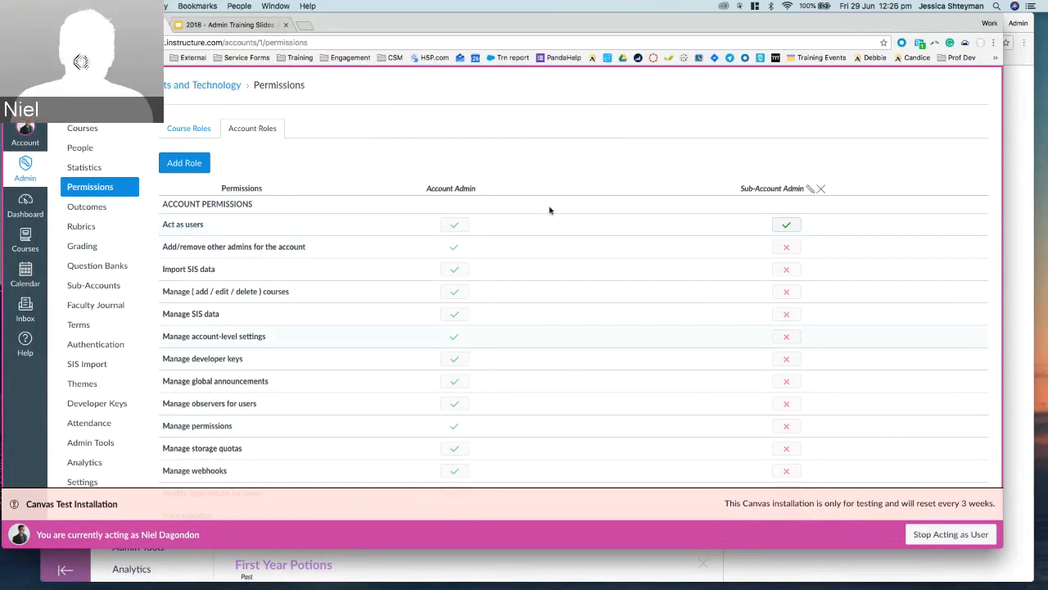
pyautogui.scroll(-1, 159, 339)
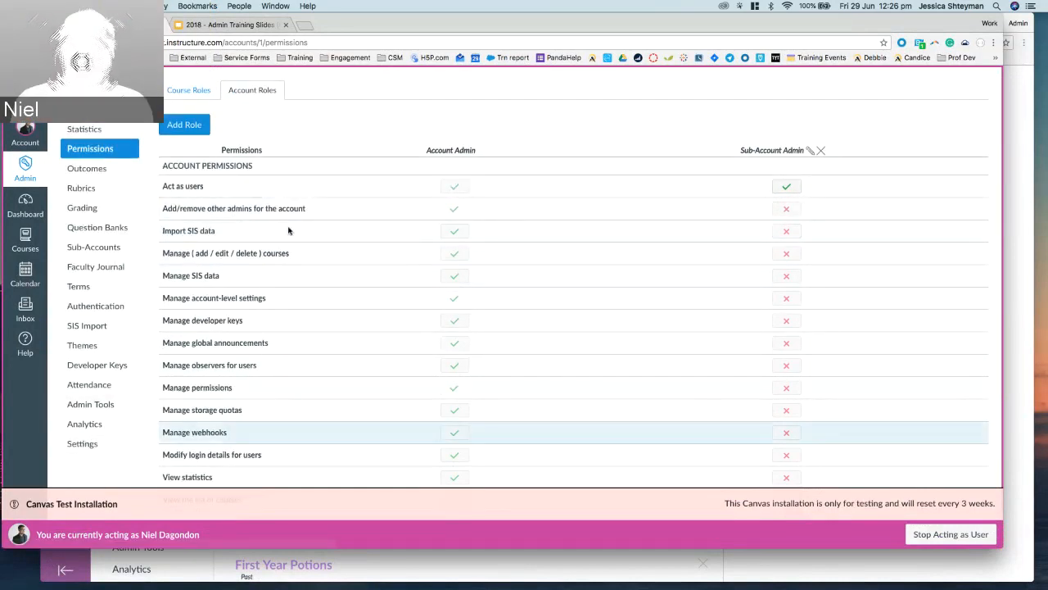
pyautogui.click(184, 126)
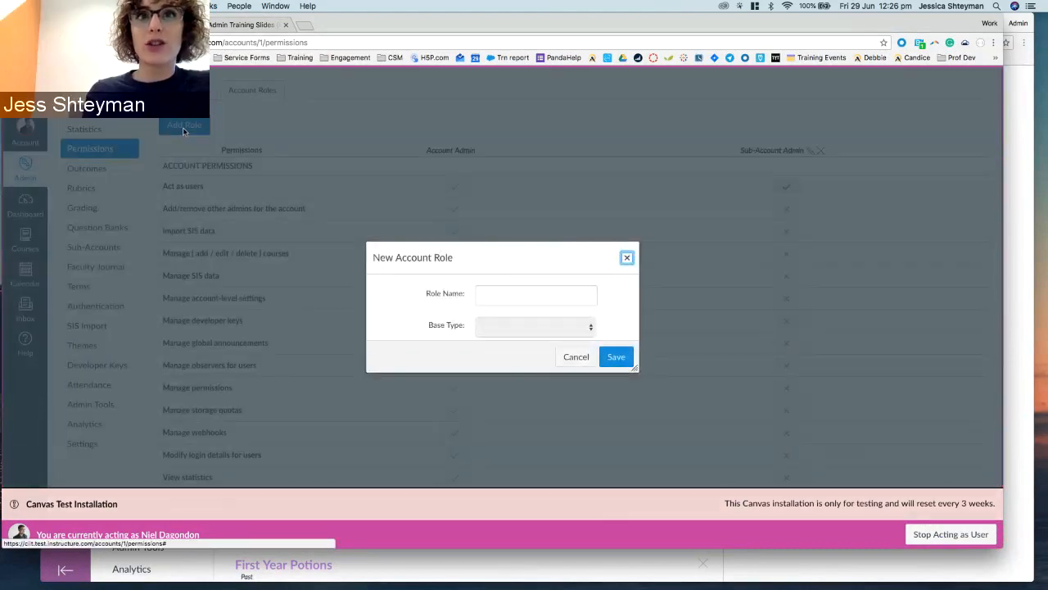
pyautogui.click(577, 357)
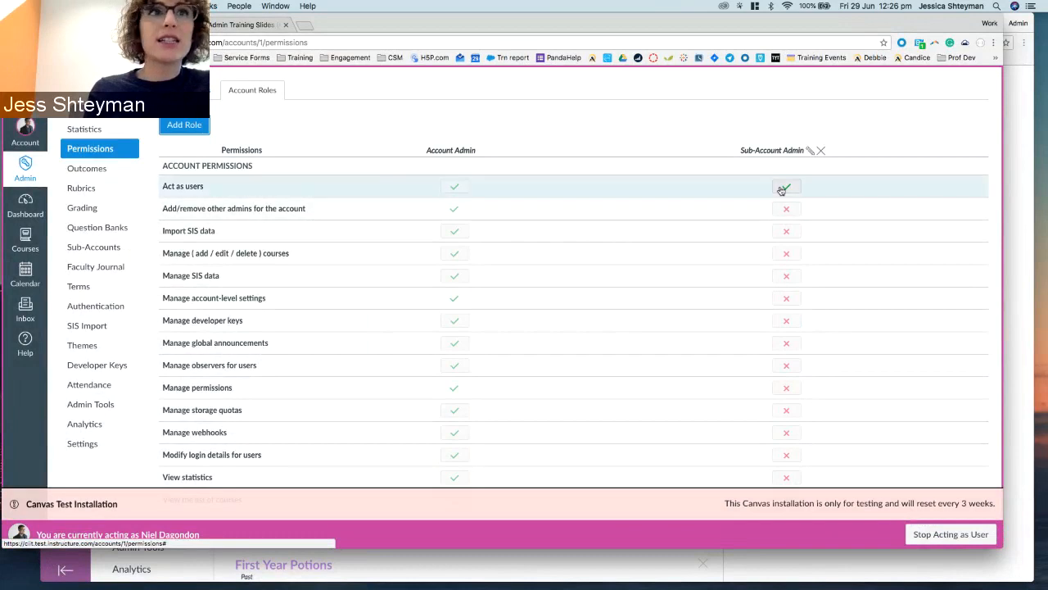
pyautogui.click(786, 188)
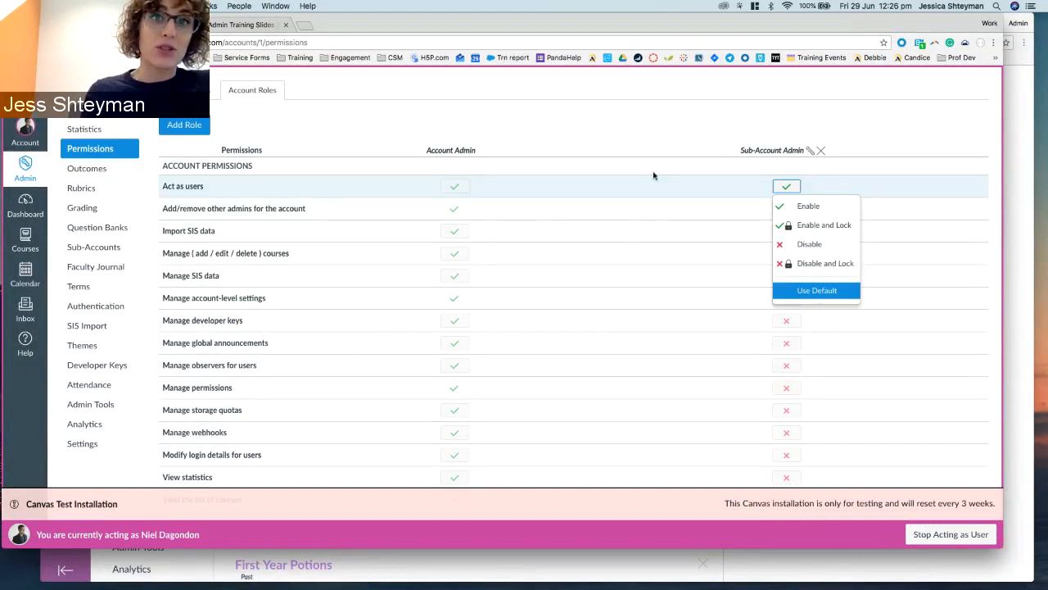
pyautogui.click(648, 128)
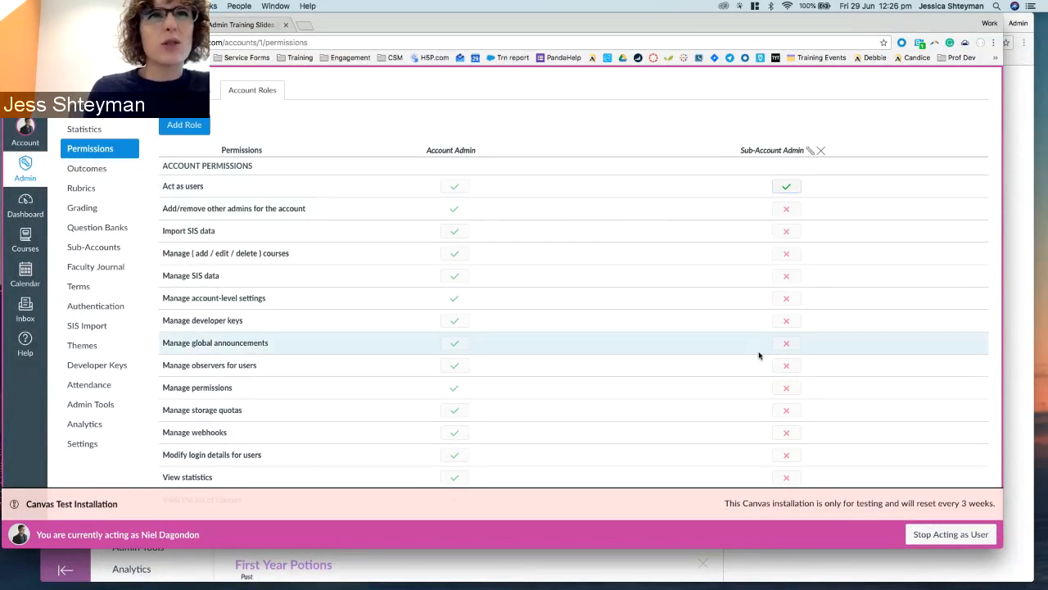
# Open account Settings in a new tab and go to its Sub-Accounts list.
pyautogui.rightClick(86, 443)
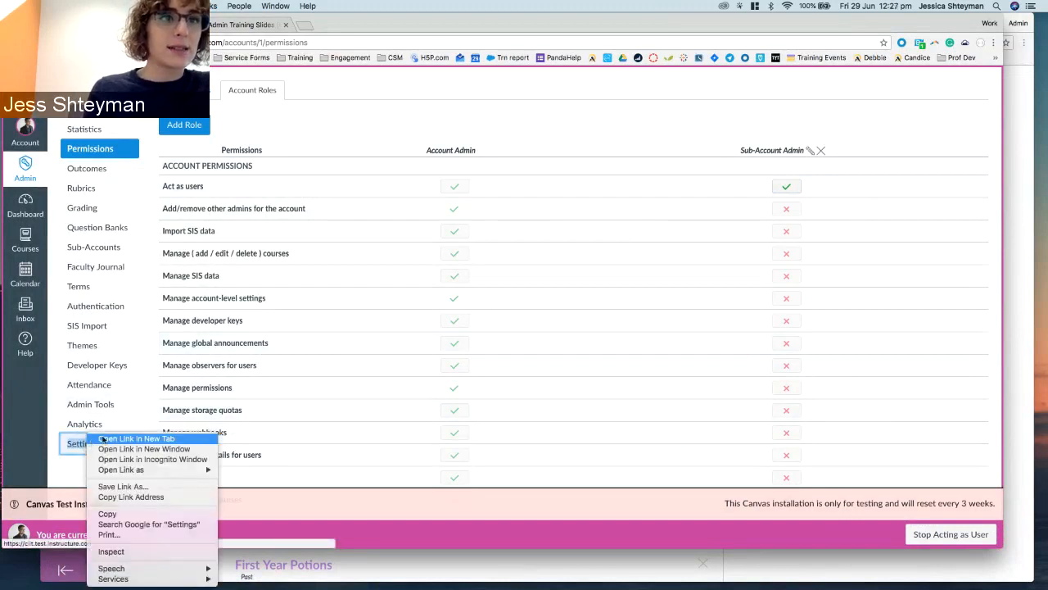
pyautogui.click(103, 439)
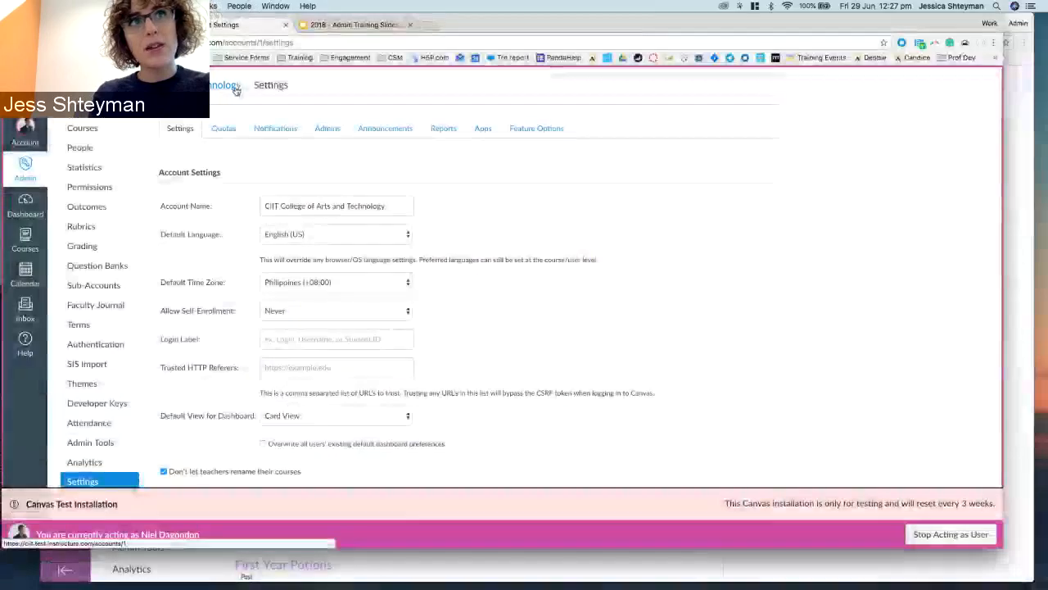
pyautogui.press('F1')
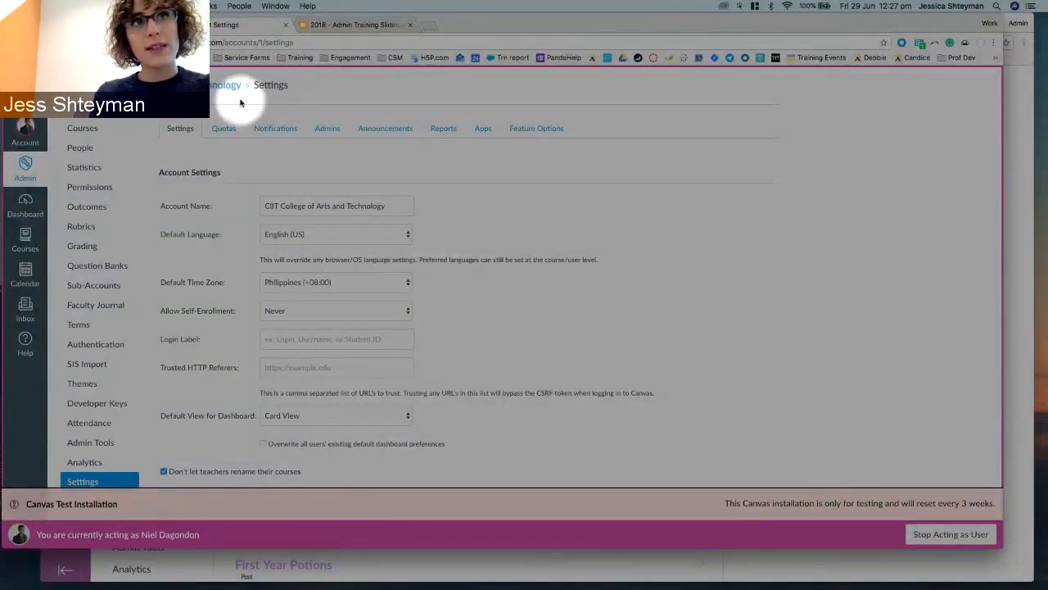
pyautogui.press('F1')
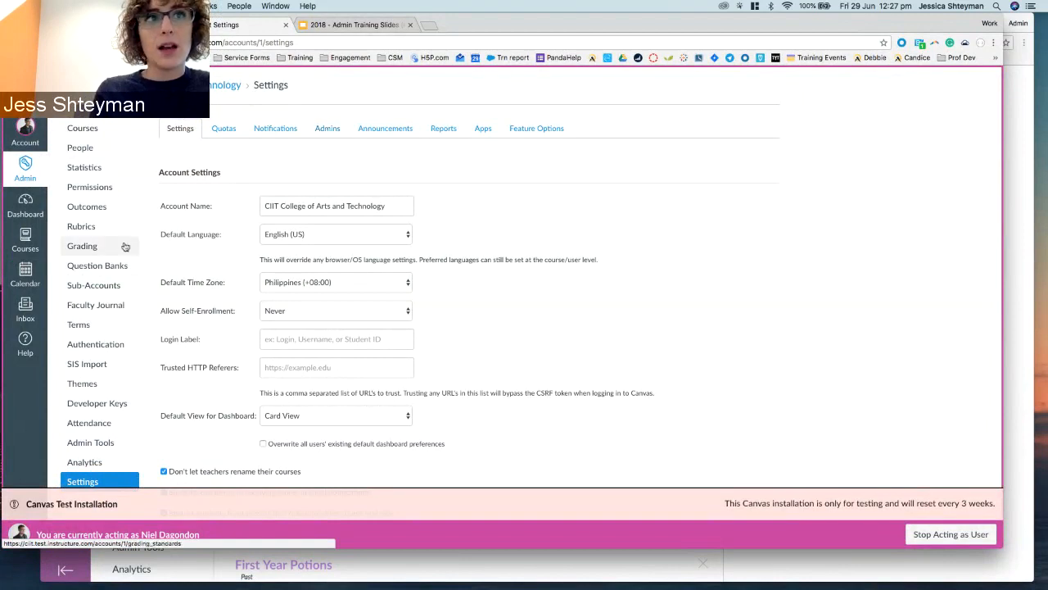
pyautogui.click(112, 285)
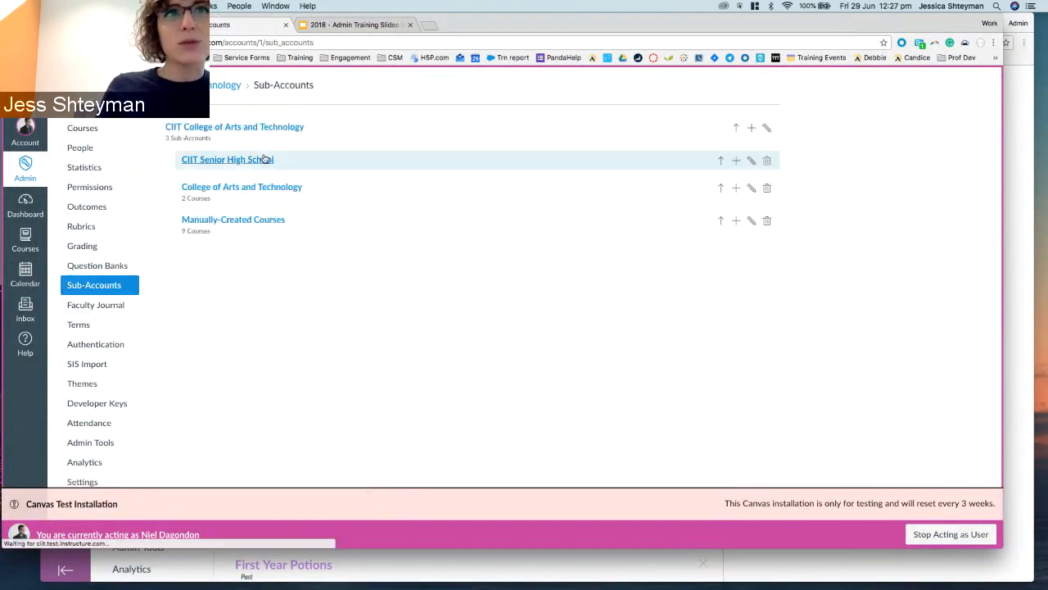
# Open CIIT Senior High School's Settings and view its Admins tab.
pyautogui.click(246, 162)
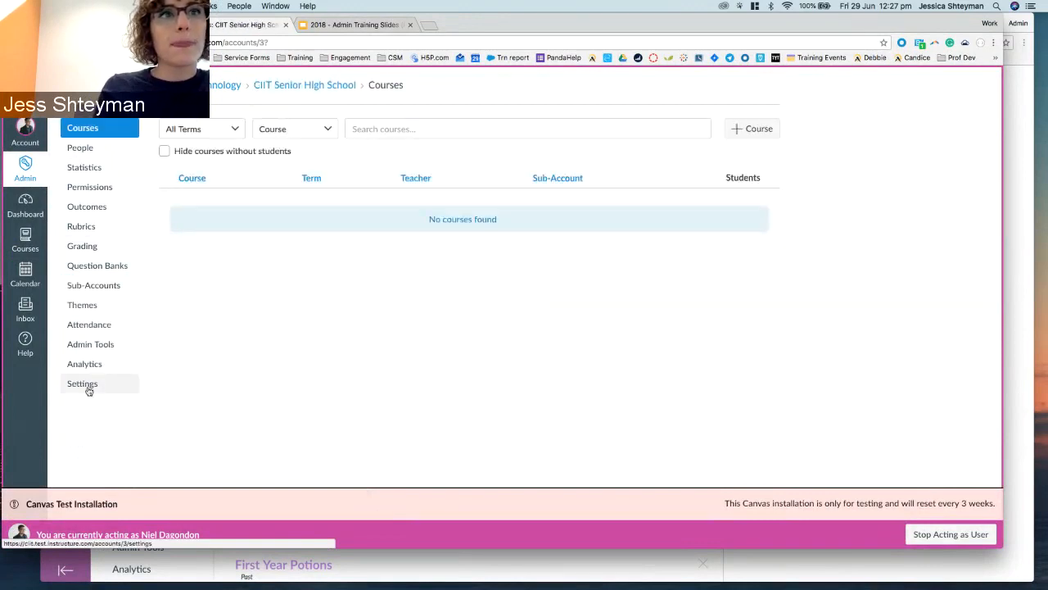
pyautogui.click(82, 384)
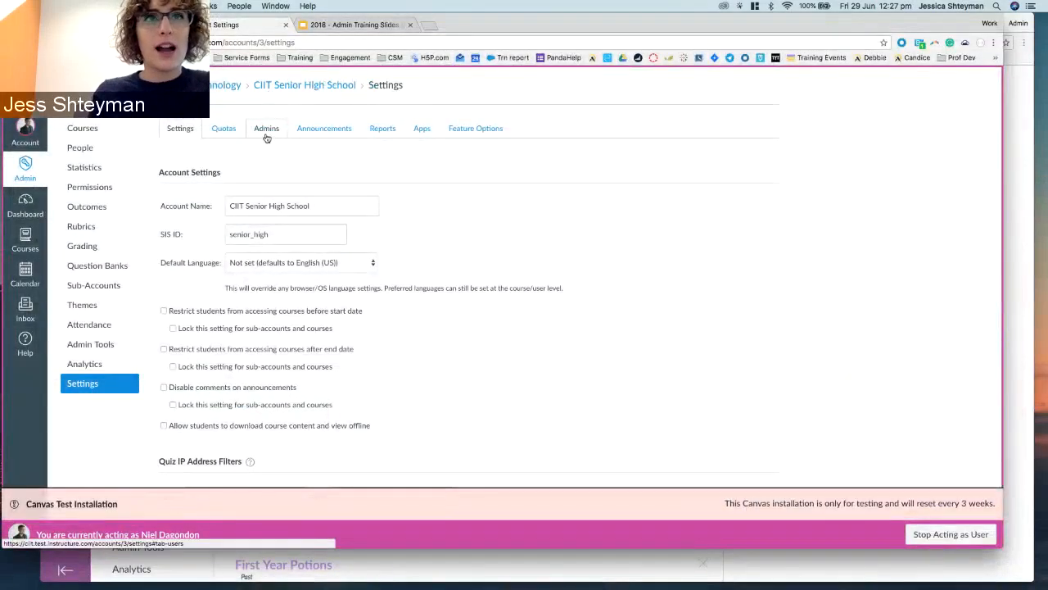
pyautogui.click(264, 127)
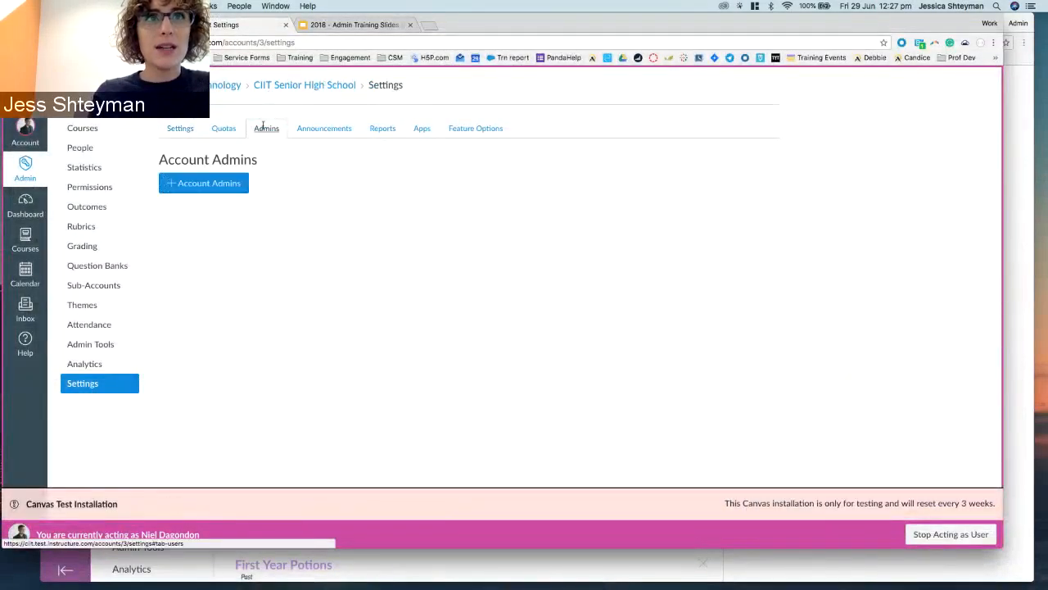
# Start adding a sub-account admin by entering the admin's e-mail address, keeping the Sub-Account Admin role.
pyautogui.click(183, 189)
pyautogui.click(192, 249)
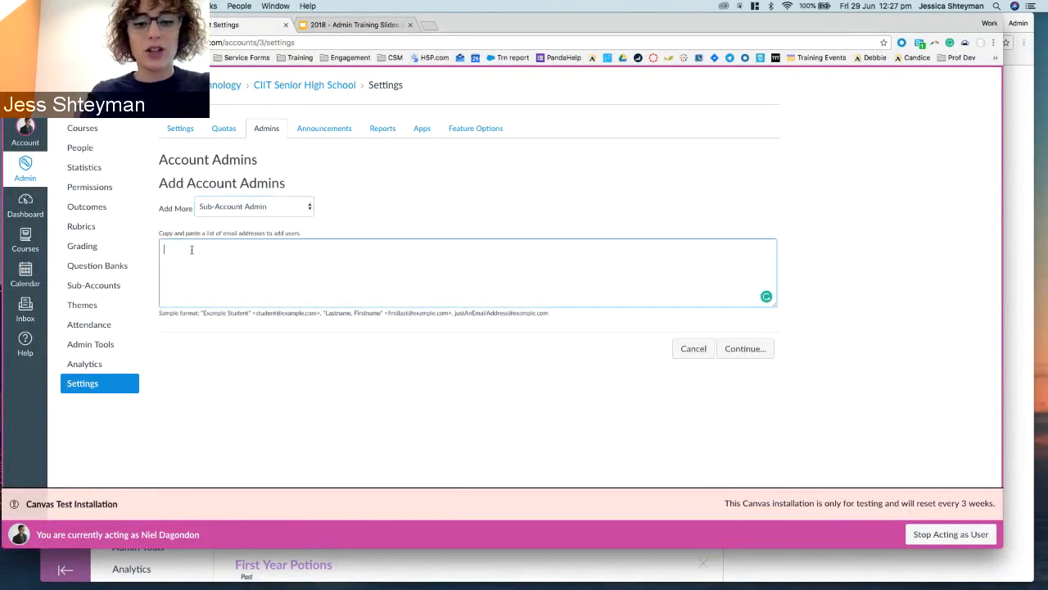
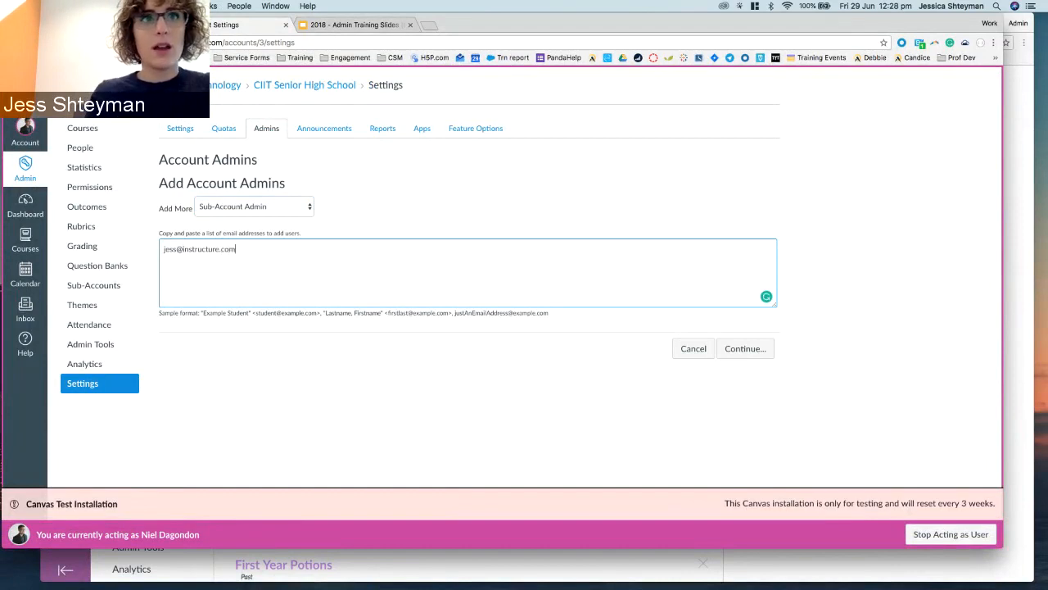
pyautogui.click(205, 207)
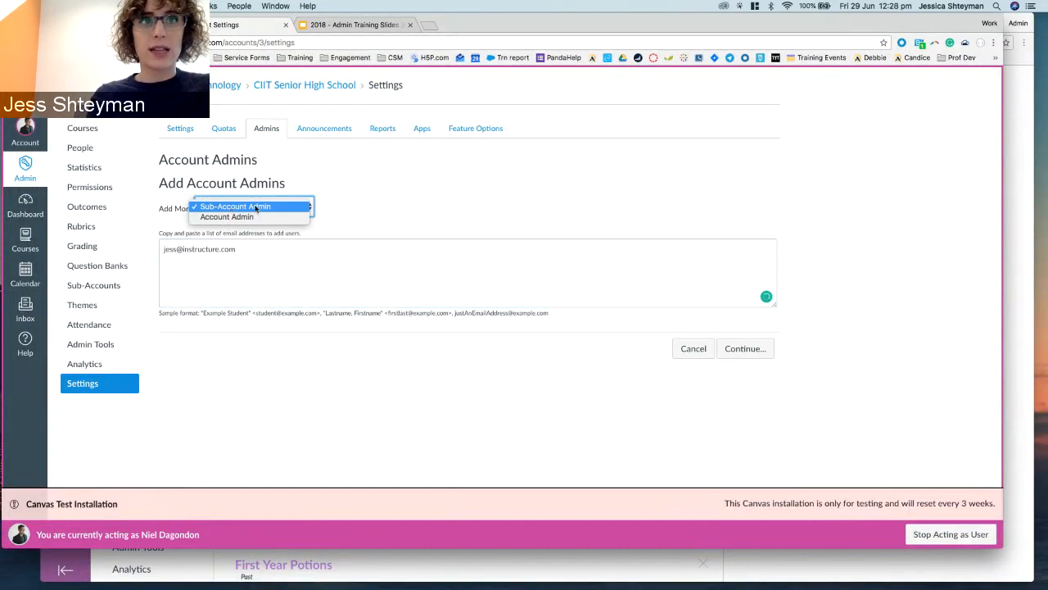
pyautogui.click(256, 208)
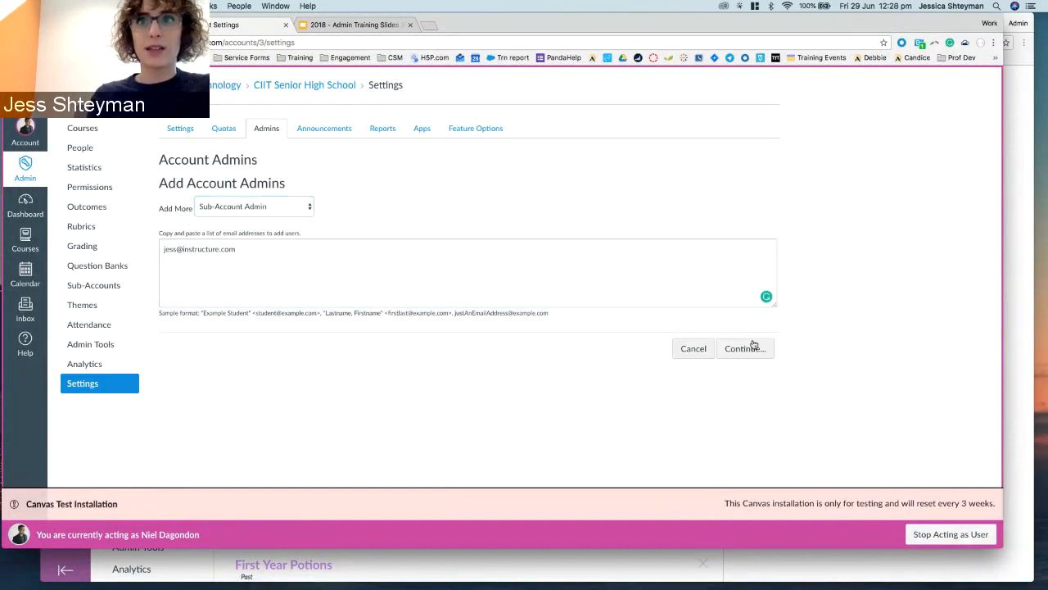
# Cancel the add-admin form and open the SIS CSV import documentation in a new tab.
pyautogui.click(704, 357)
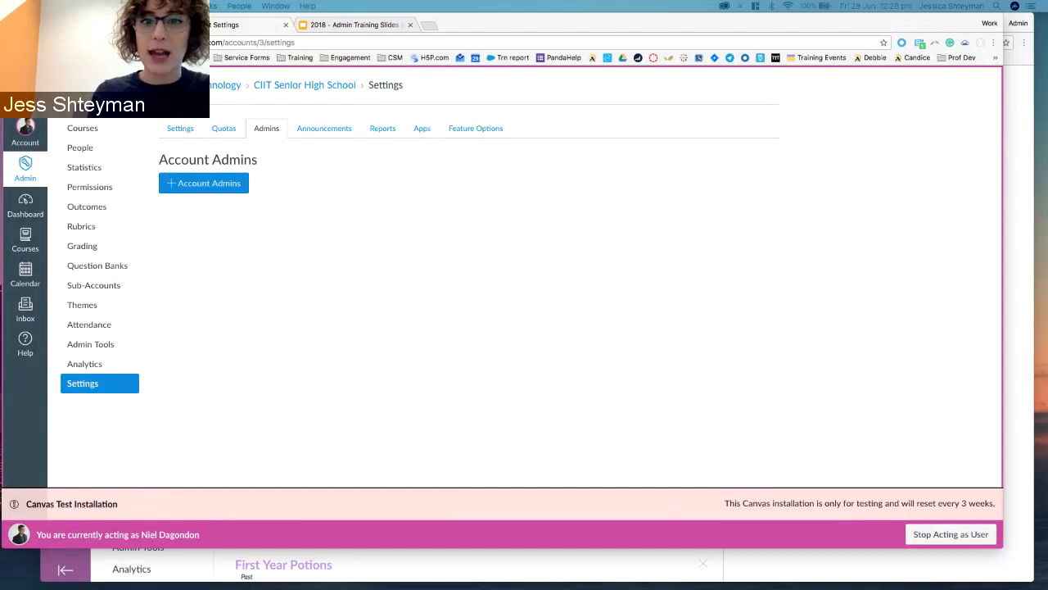
pyautogui.click(545, 167)
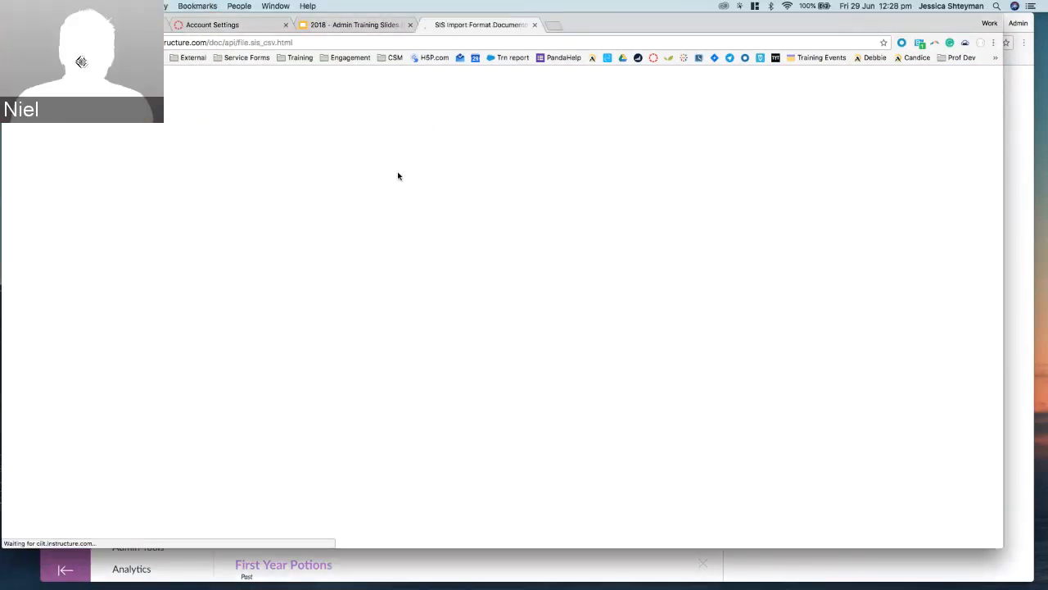
# Search the SIS documentation for 'admin' to review the admins.csv fields, then close the tab.
pyautogui.scroll(-15, 394, 181)
pyautogui.scroll(4, 395, 181)
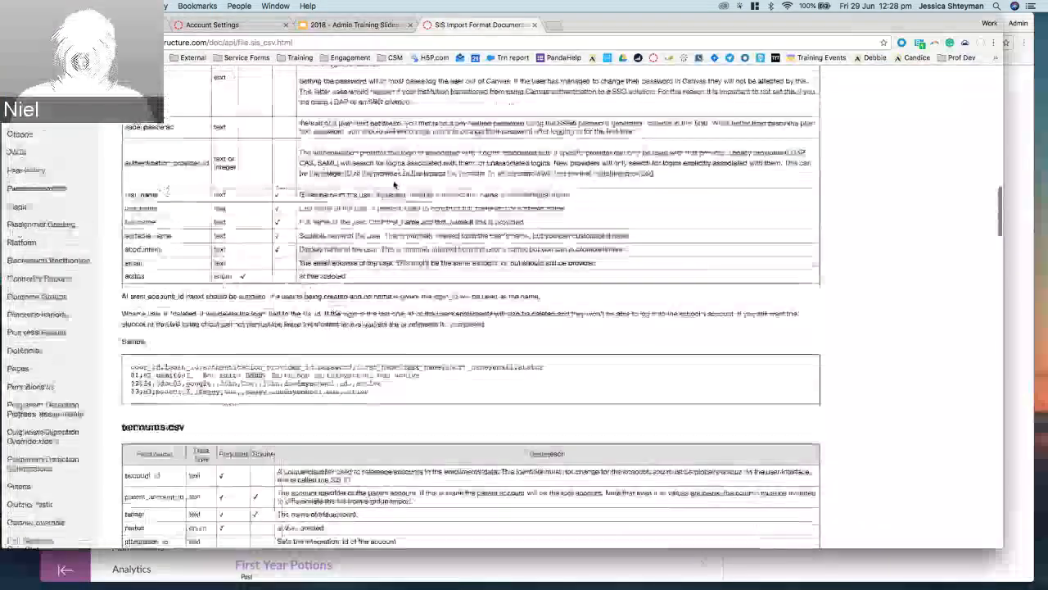
pyautogui.press('super+f')
pyautogui.write('admi')
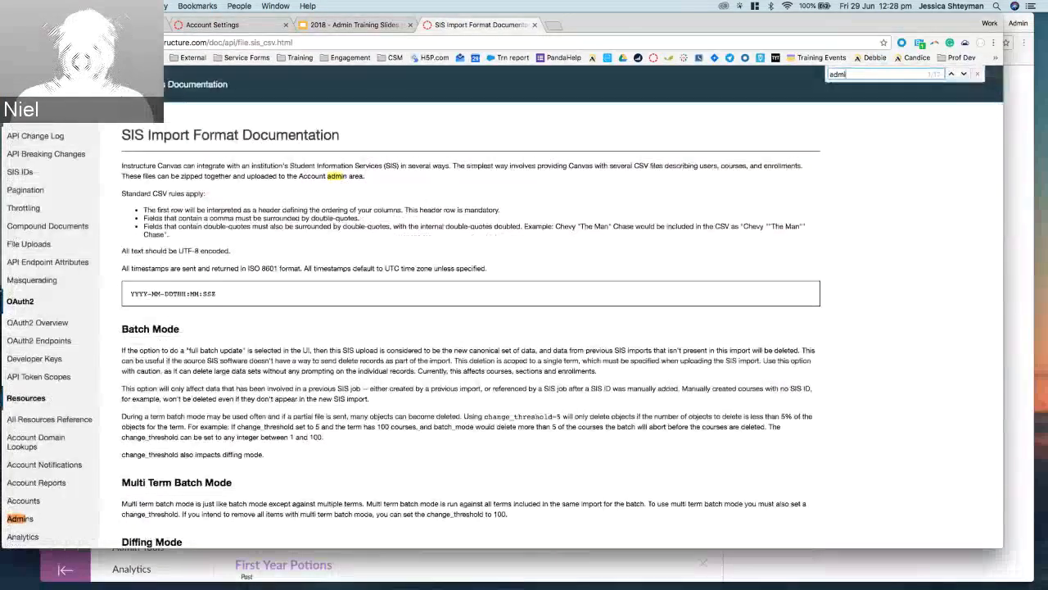
pyautogui.write('n')
pyautogui.press('Return')
pyautogui.press('Return')
pyautogui.press('Return')
pyautogui.press('Return')
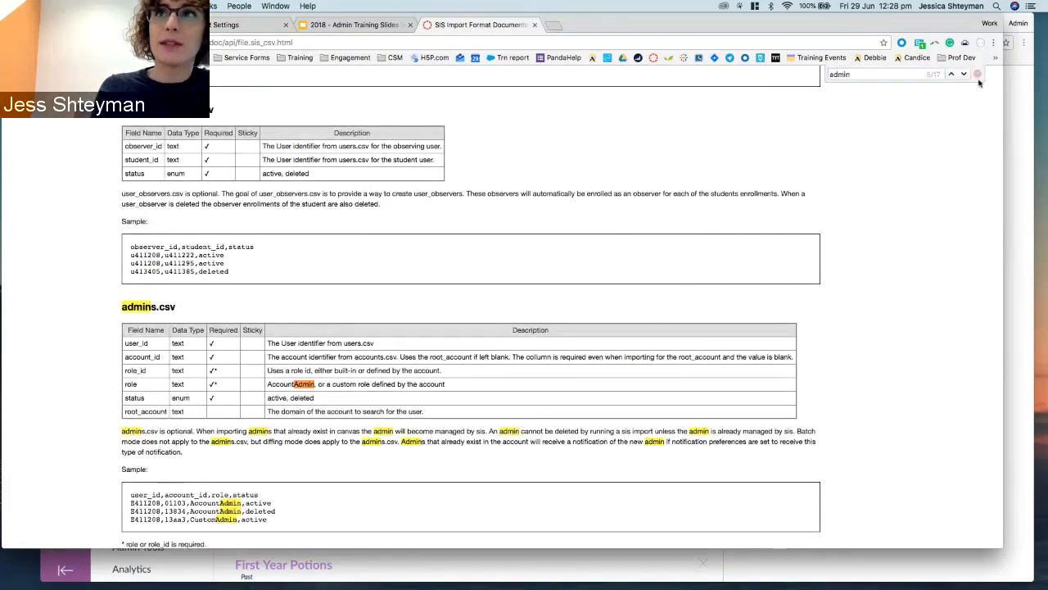
pyautogui.press('Escape')
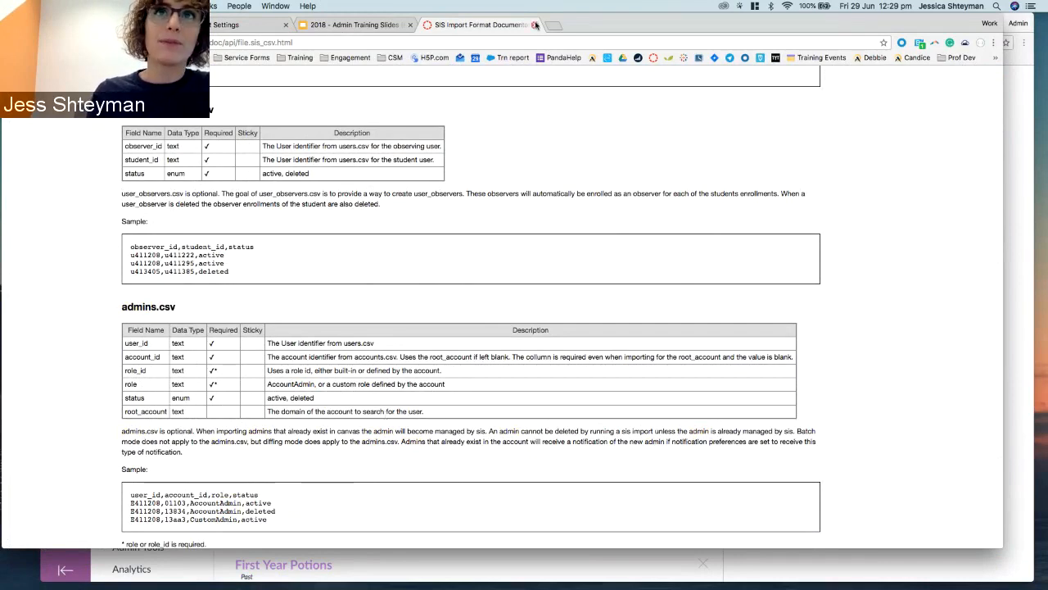
pyautogui.click(535, 25)
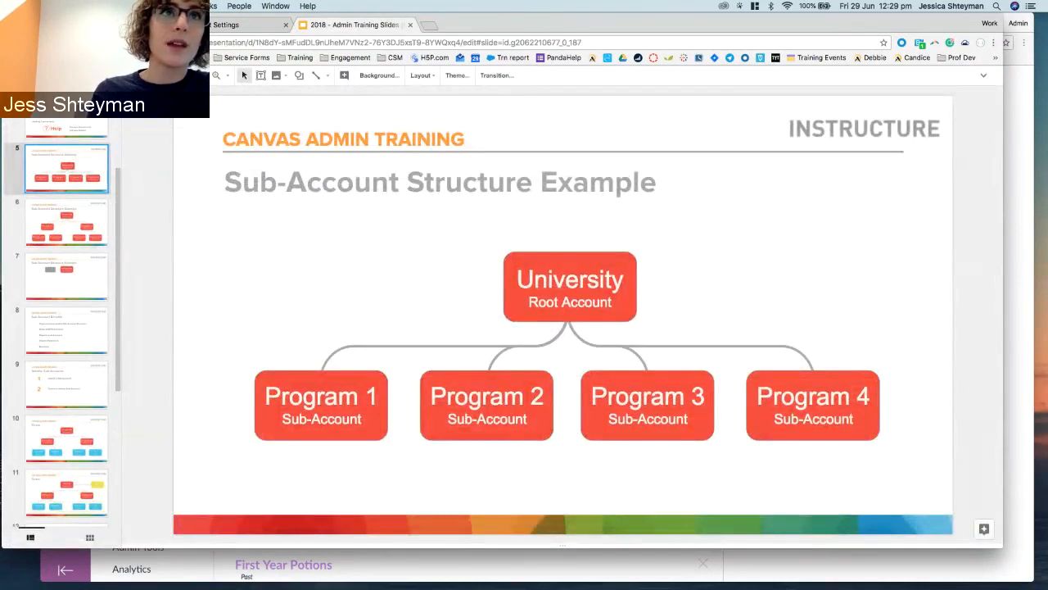
# Close the leftover Account Settings tab and show Course Roles permissions on the Permissions page.
pyautogui.click(217, 24)
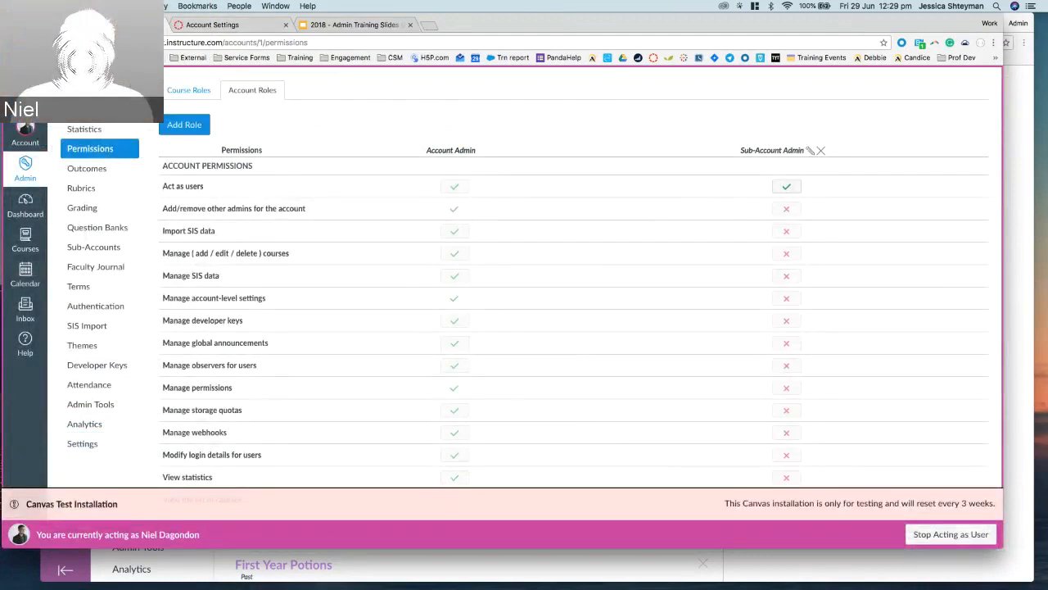
pyautogui.click(286, 25)
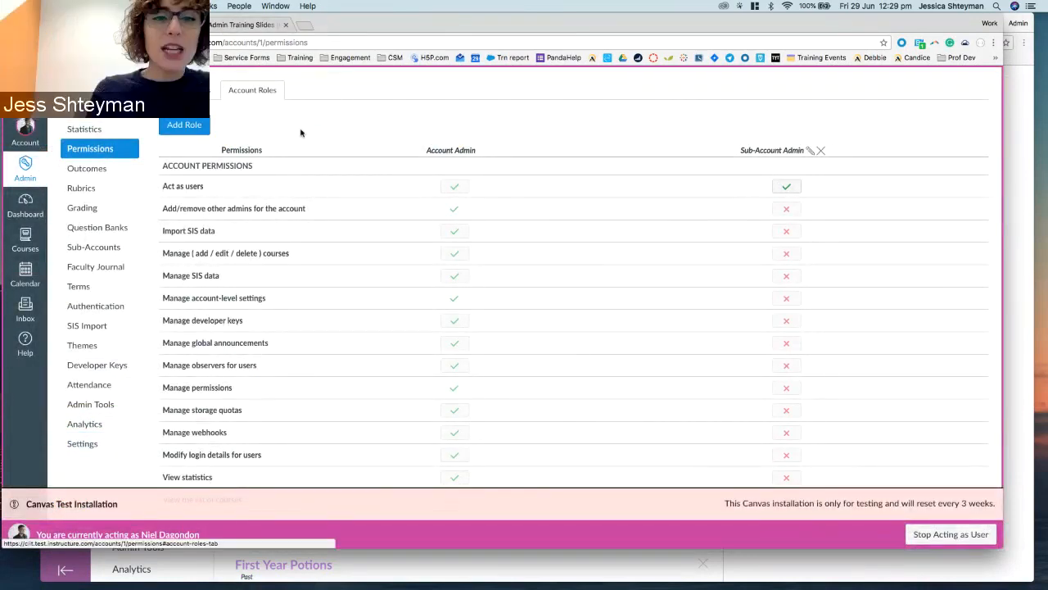
pyautogui.scroll(2, 301, 133)
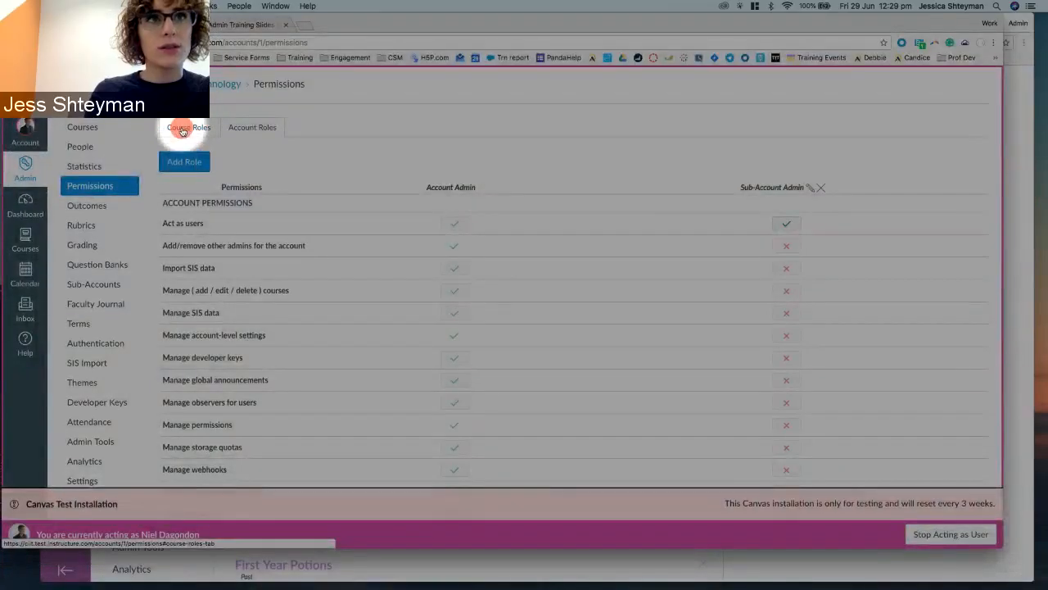
pyautogui.click(189, 128)
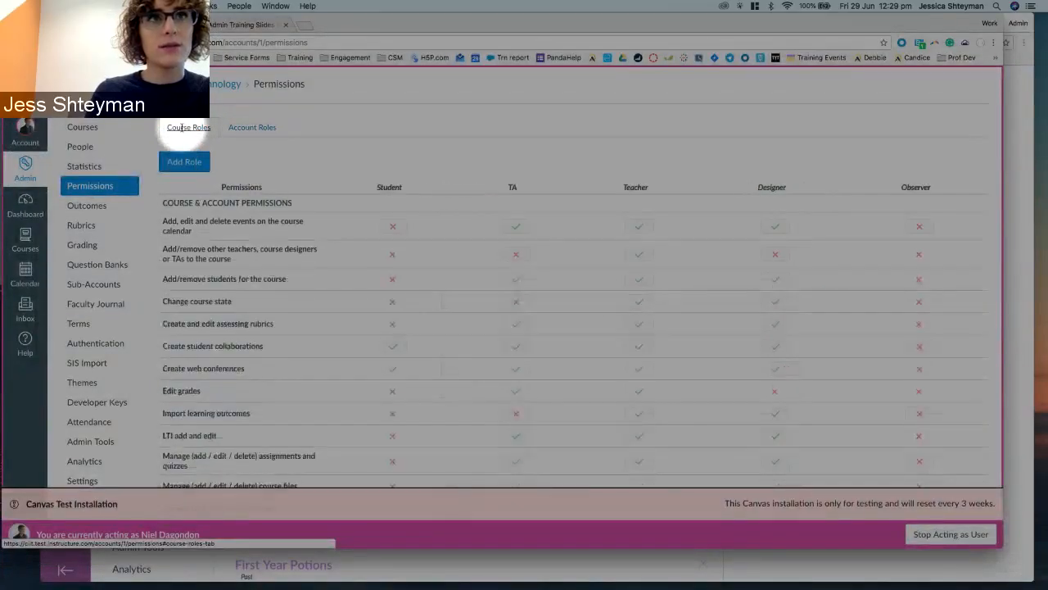
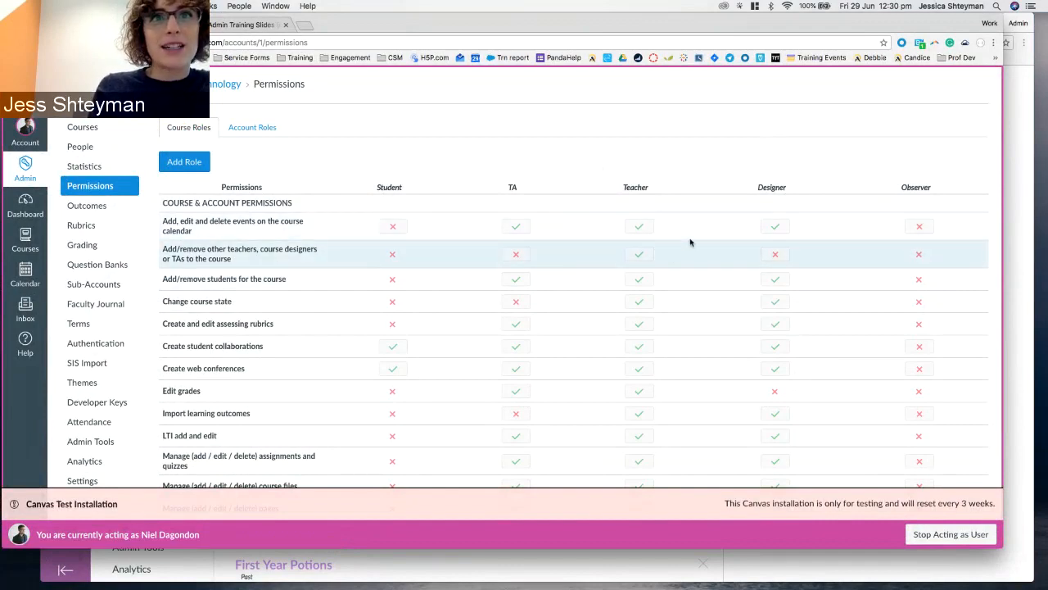
# Point out the Add/remove students permission, then start a new course role named 'Student Teacher'.
pyautogui.tripleClick(393, 258)
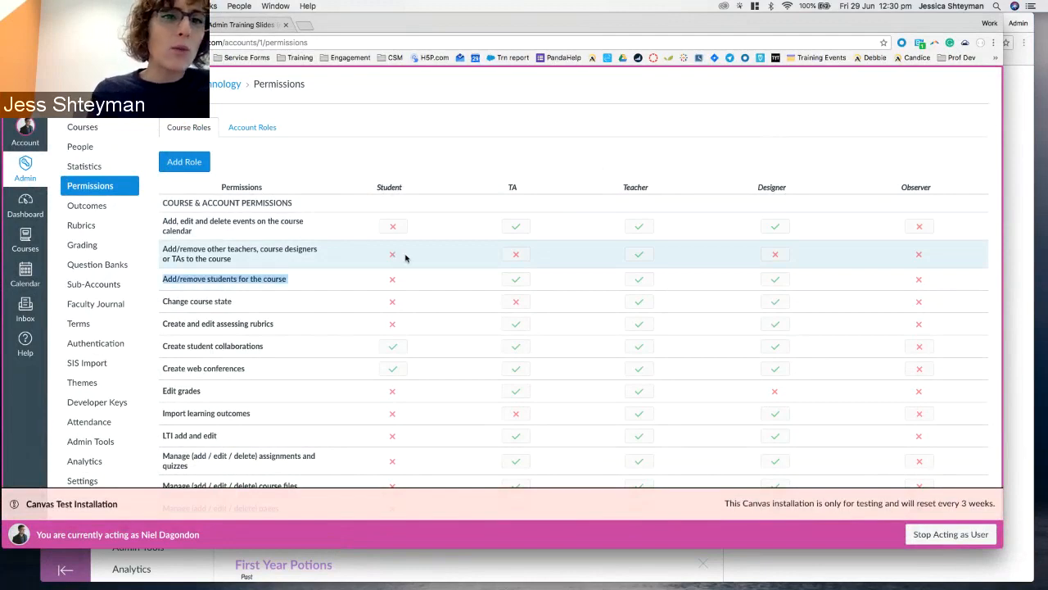
pyautogui.click(397, 257)
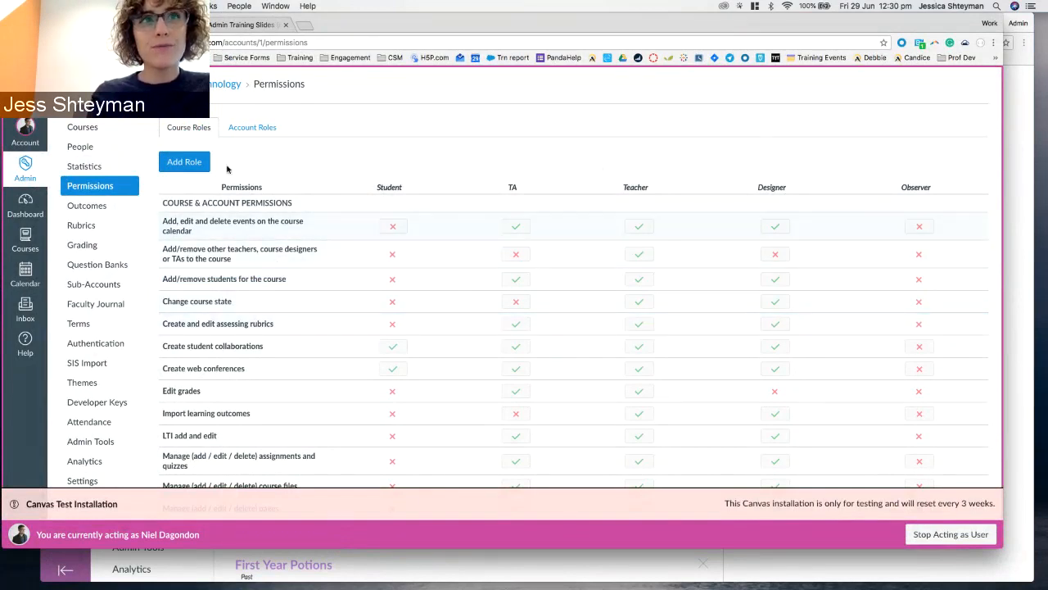
pyautogui.click(182, 163)
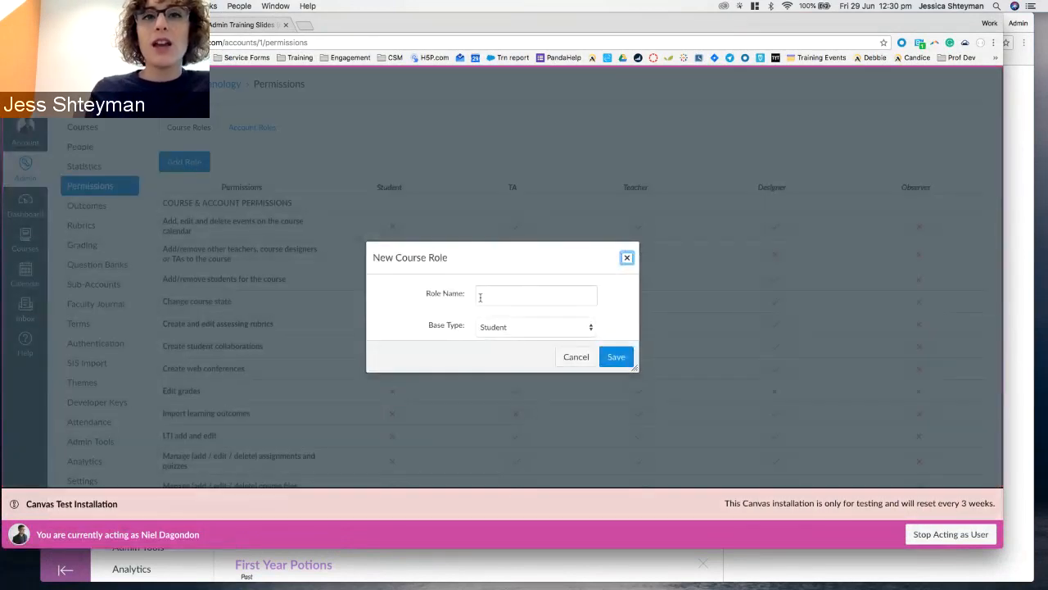
pyautogui.click(515, 327)
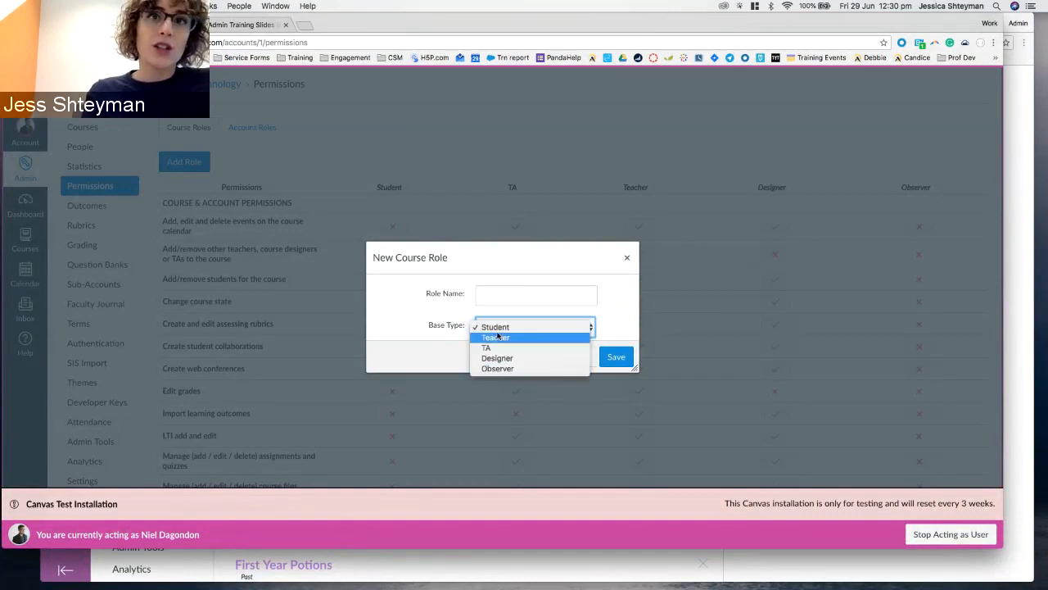
pyautogui.click(517, 291)
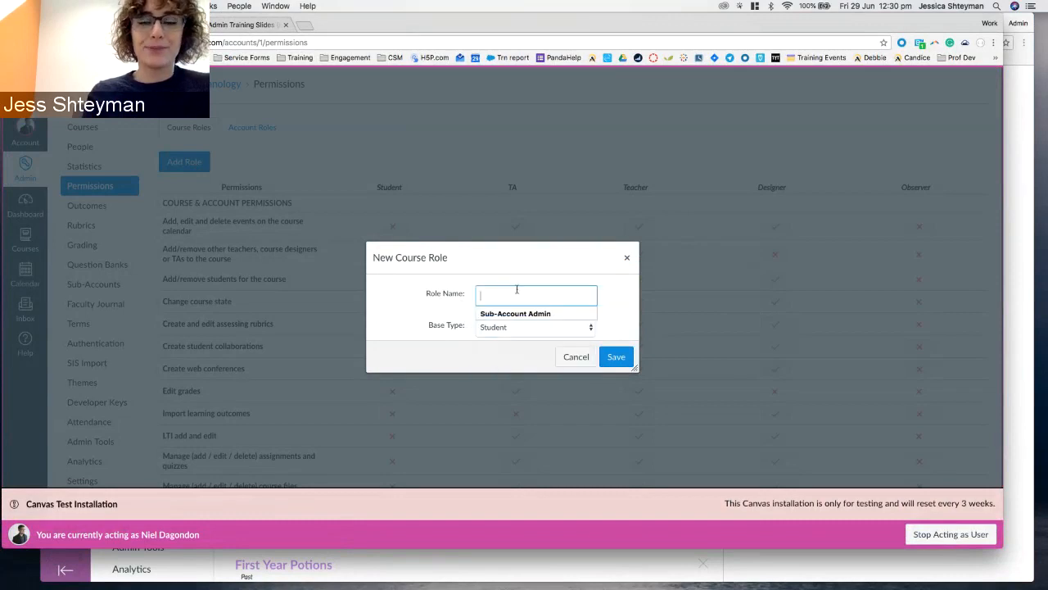
pyautogui.write('Student Tee')
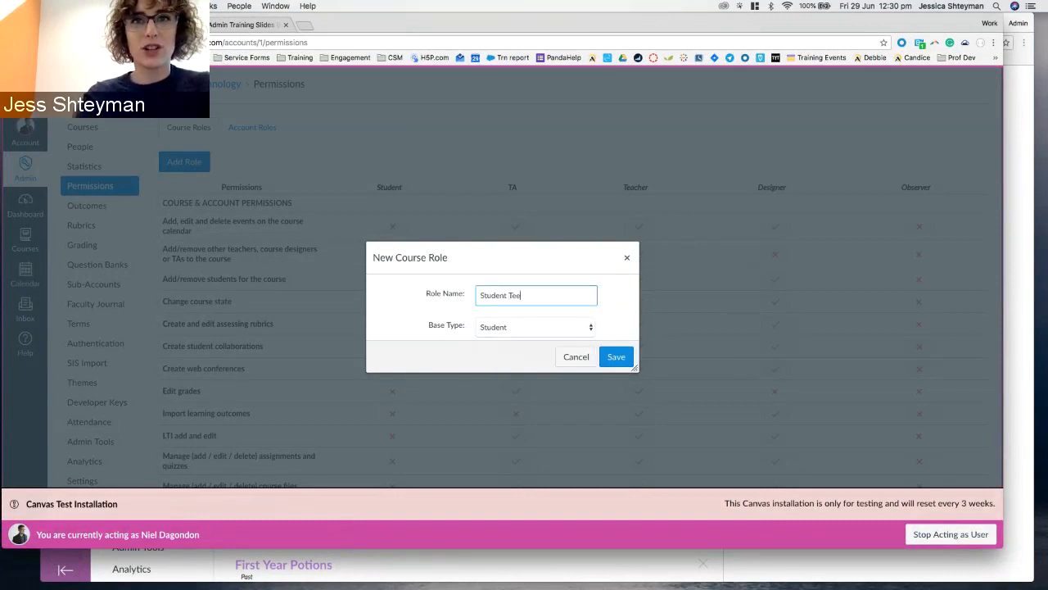
pyautogui.press('BackSpace')
pyautogui.write('acher')
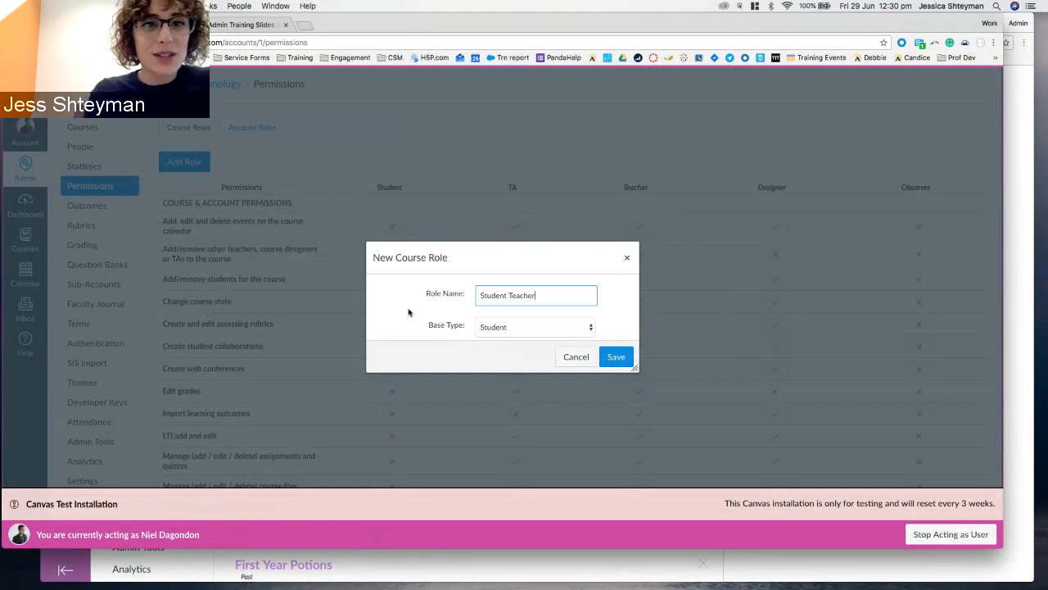
# Rename the new role to 'Principal' and keep Student as its base type.
pyautogui.click(492, 329)
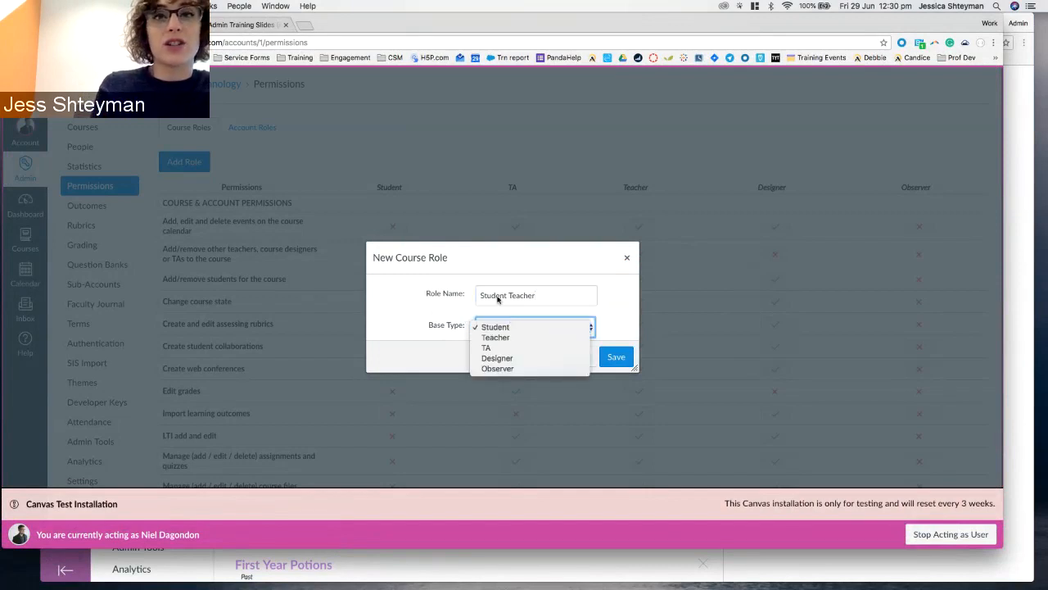
pyautogui.doubleClick(497, 299)
pyautogui.tripleClick(497, 300)
pyautogui.press('BackSpace')
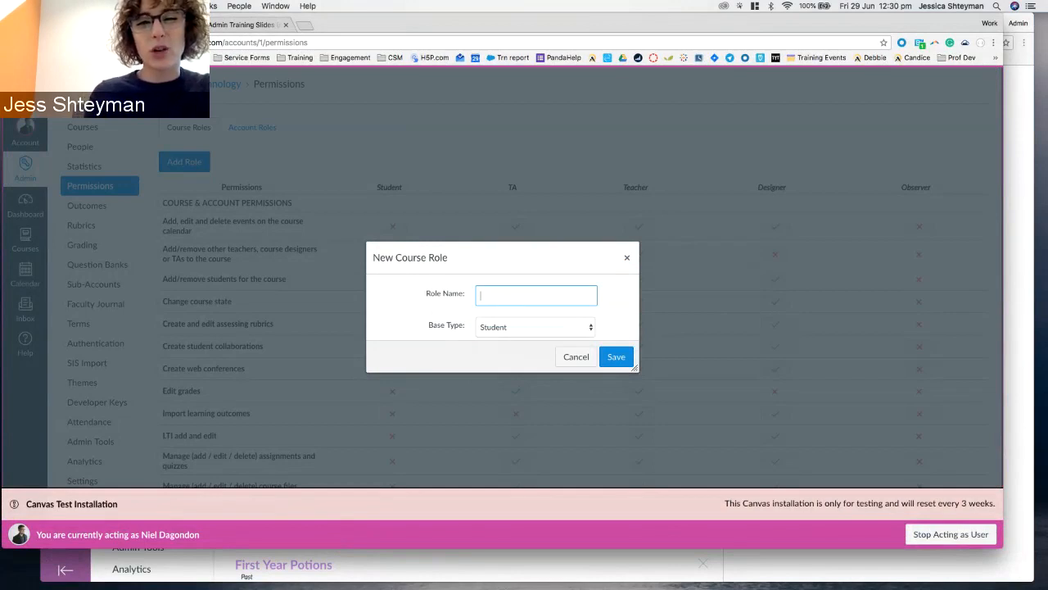
pyautogui.write('Prin')
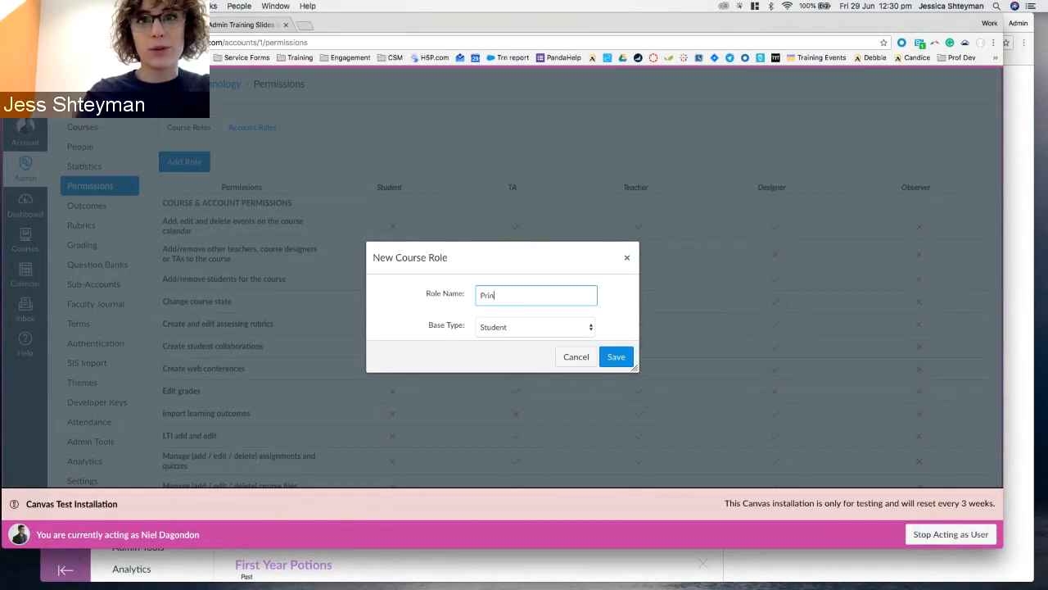
pyautogui.write('cip')
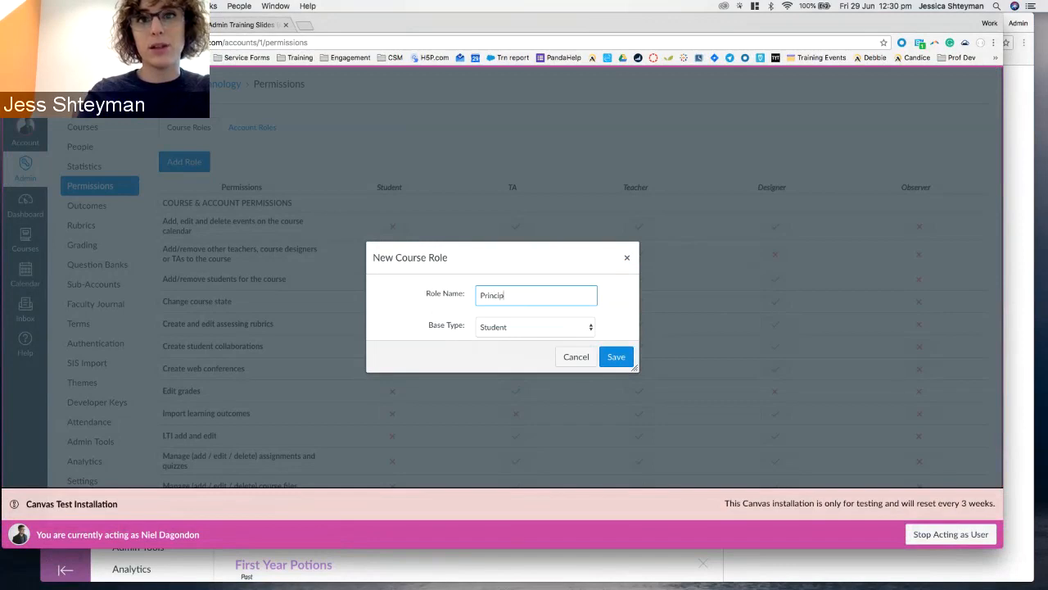
pyautogui.write('al')
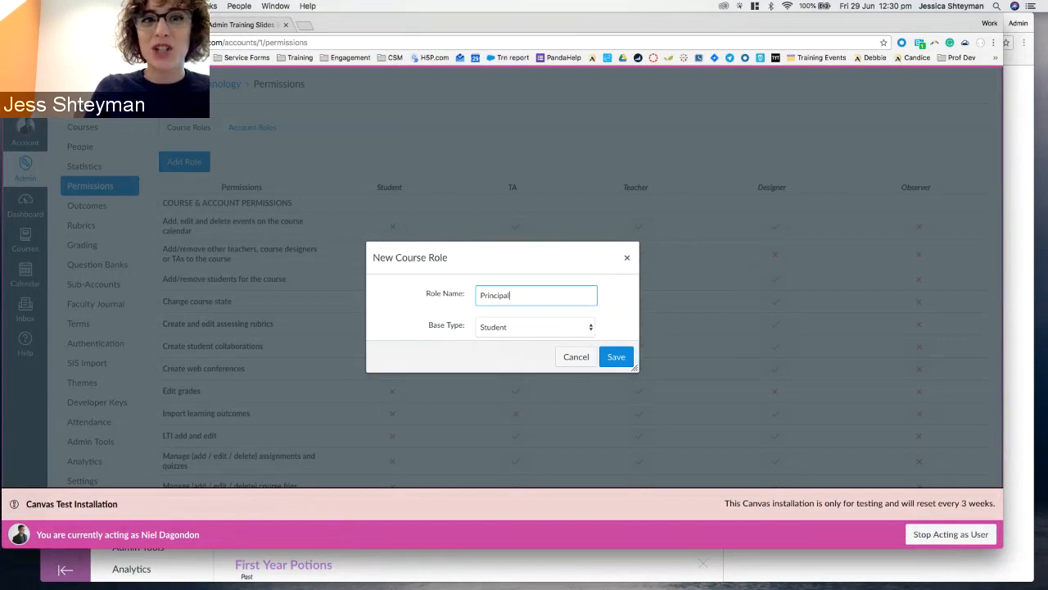
pyautogui.click(494, 328)
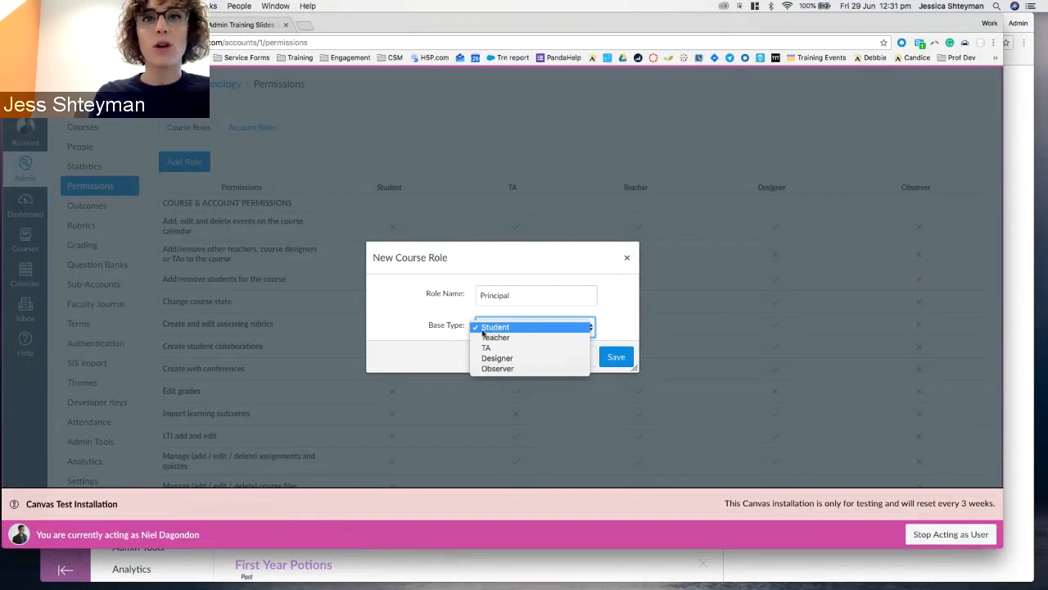
pyautogui.click(483, 331)
pyautogui.click(457, 344)
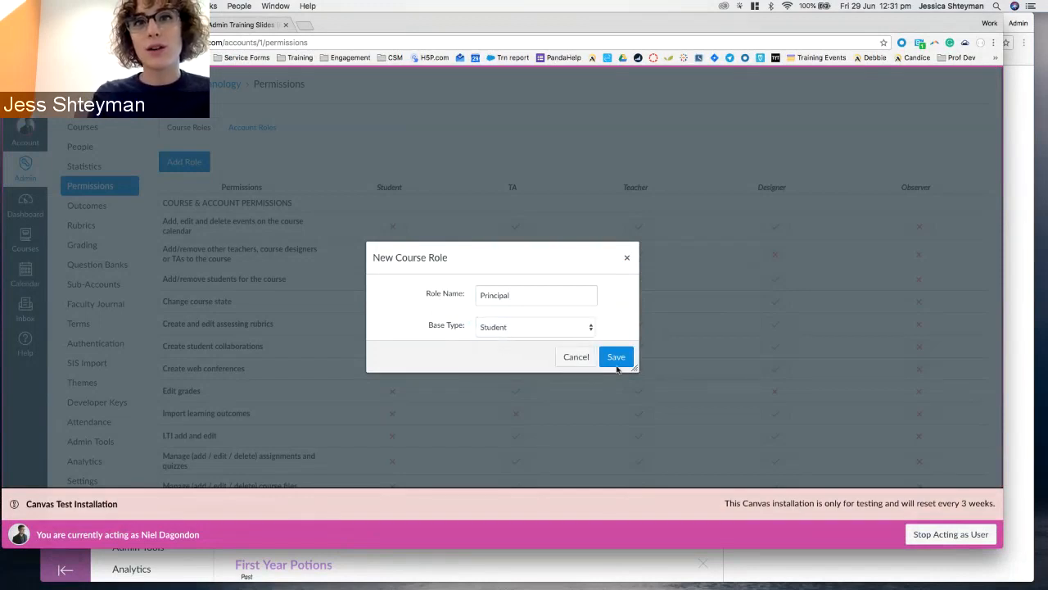
# Save the Principal course role, then delete it again and confirm the deletion.
pyautogui.click(615, 358)
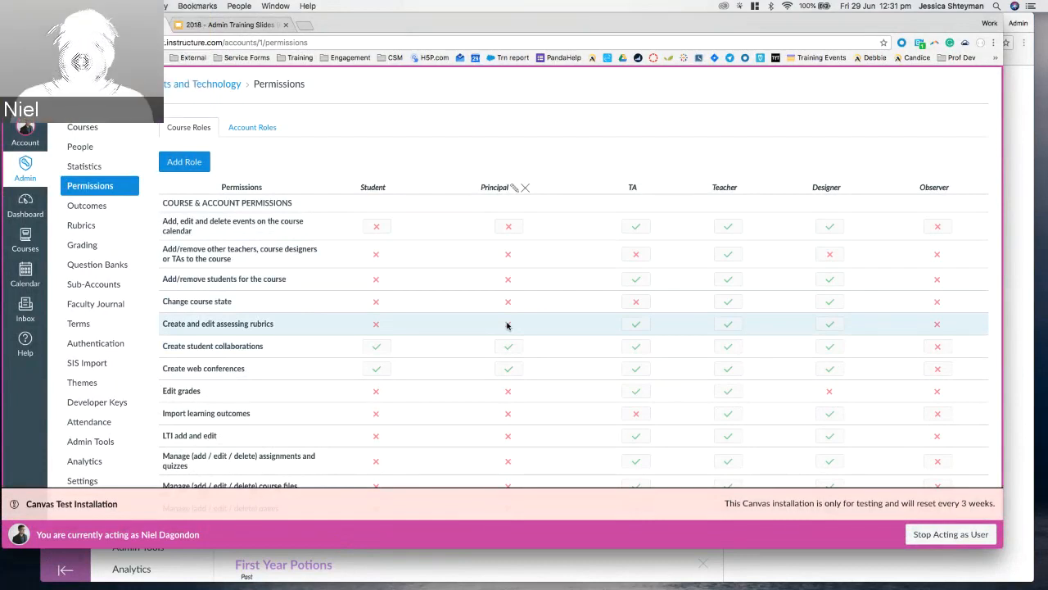
pyautogui.click(527, 187)
pyautogui.click(594, 138)
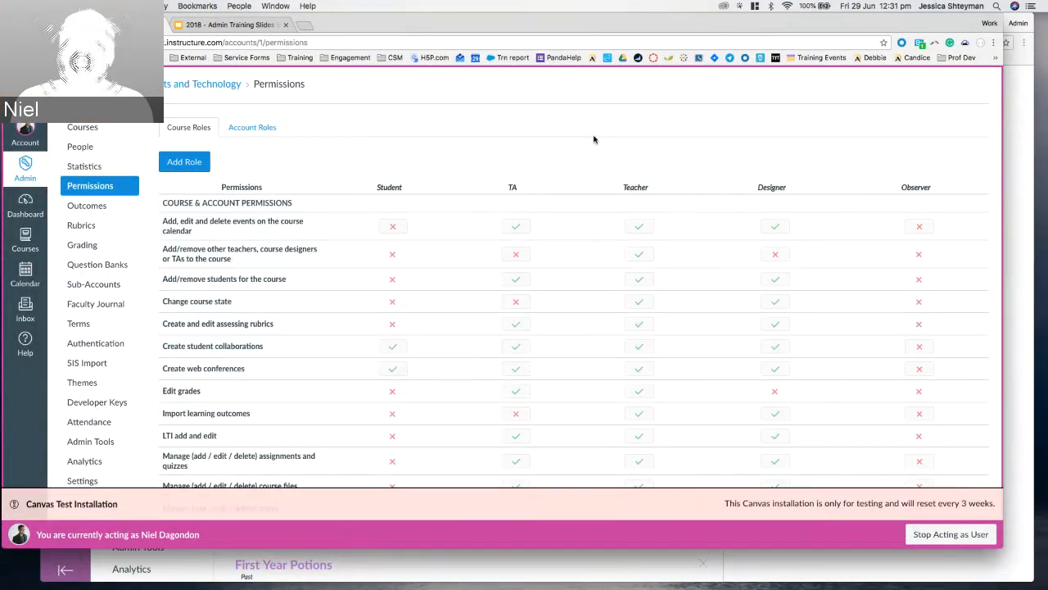
pyautogui.scroll(-1, 188, 252)
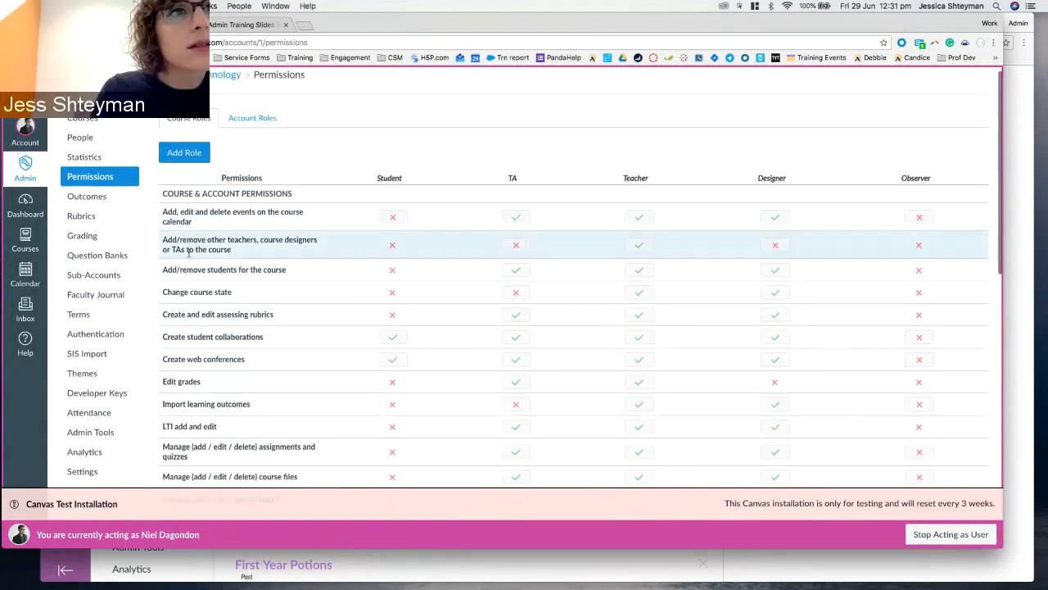
pyautogui.scroll(-3, 189, 252)
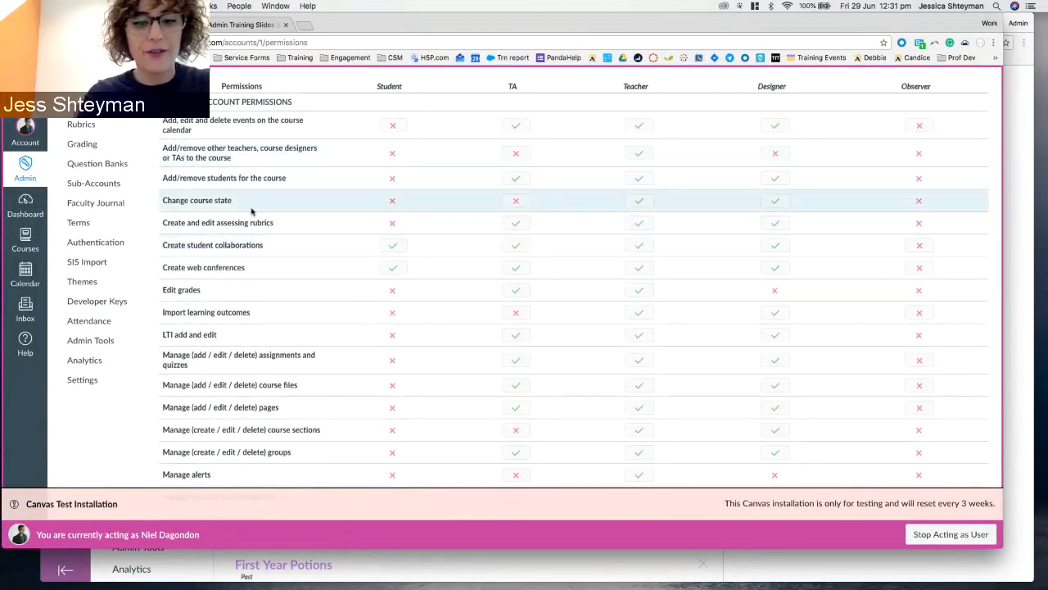
# Search the course role permissions for 'users' and step through the matches.
pyautogui.press('super+f')
pyautogui.write('users')
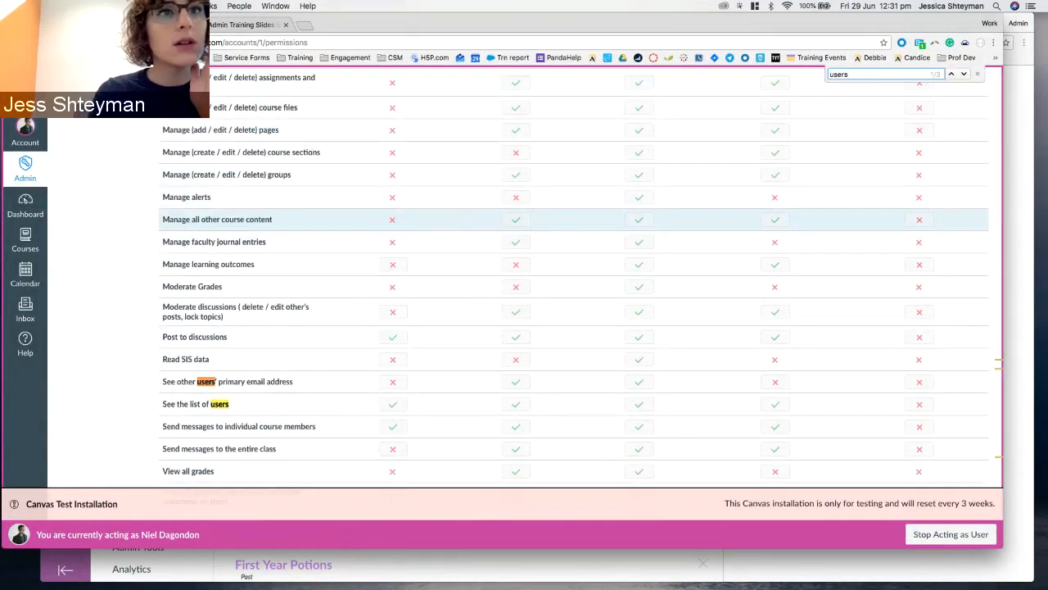
pyautogui.scroll(-8, 188, 219)
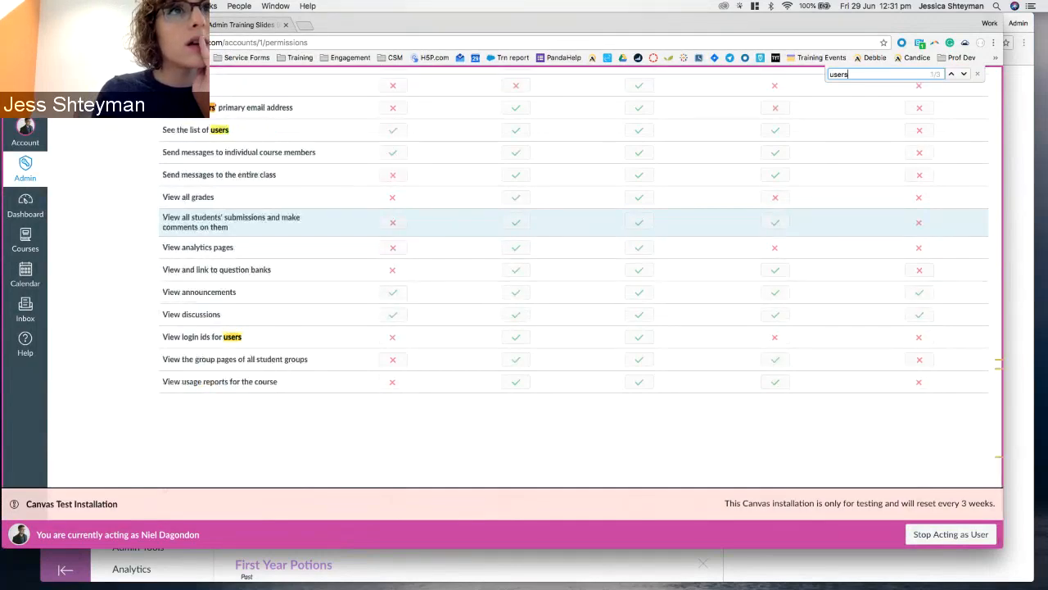
pyautogui.press('Return')
pyautogui.press('Return')
pyautogui.press('Return')
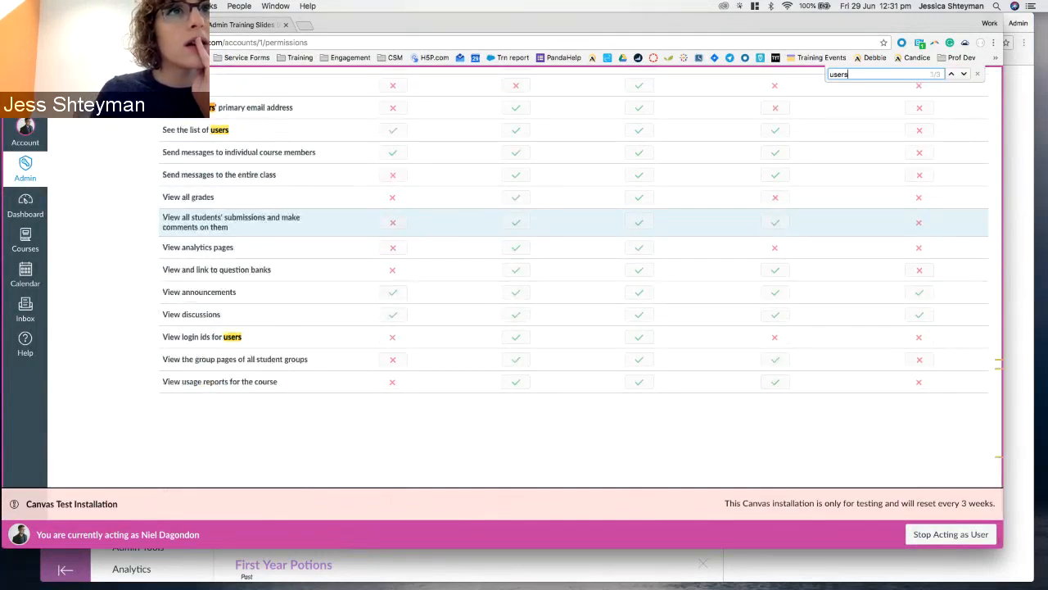
pyautogui.scroll(10, 246, 221)
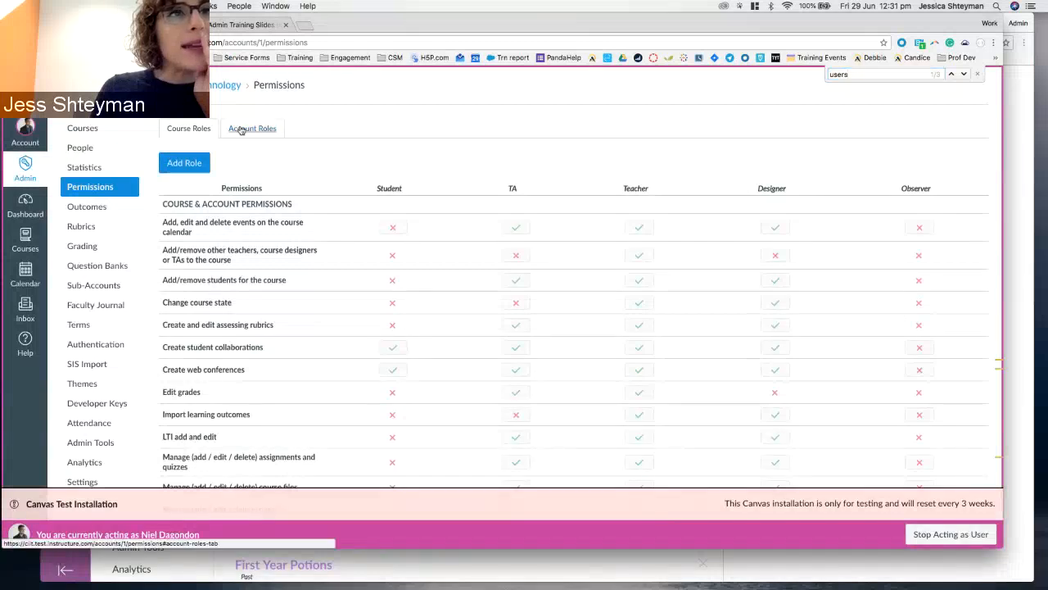
# Show the Account Roles permissions and step through its 'users' matches.
pyautogui.click(240, 128)
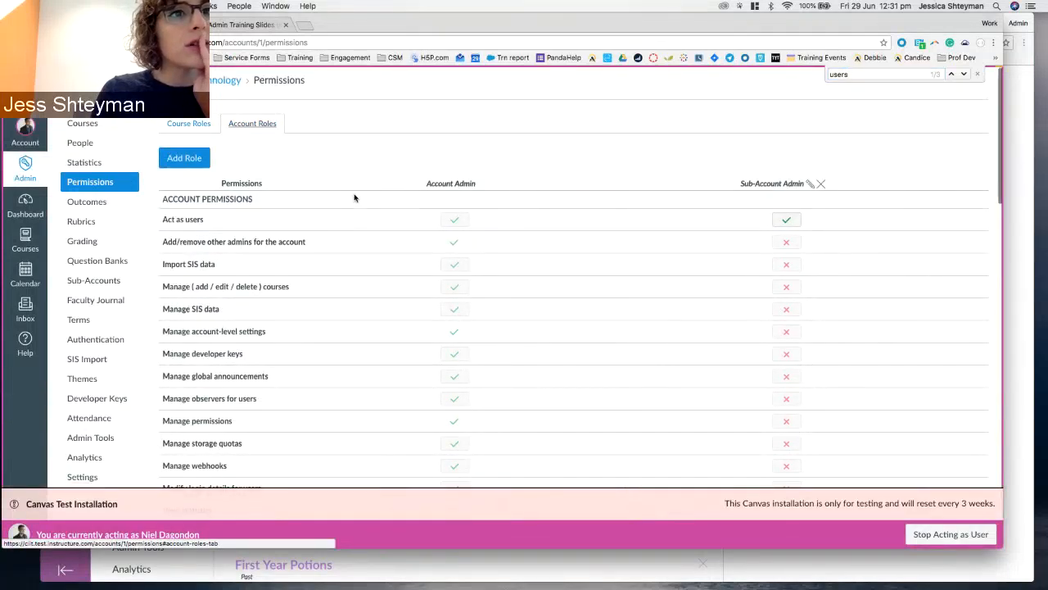
pyautogui.scroll(-5, 355, 198)
pyautogui.press('super+f')
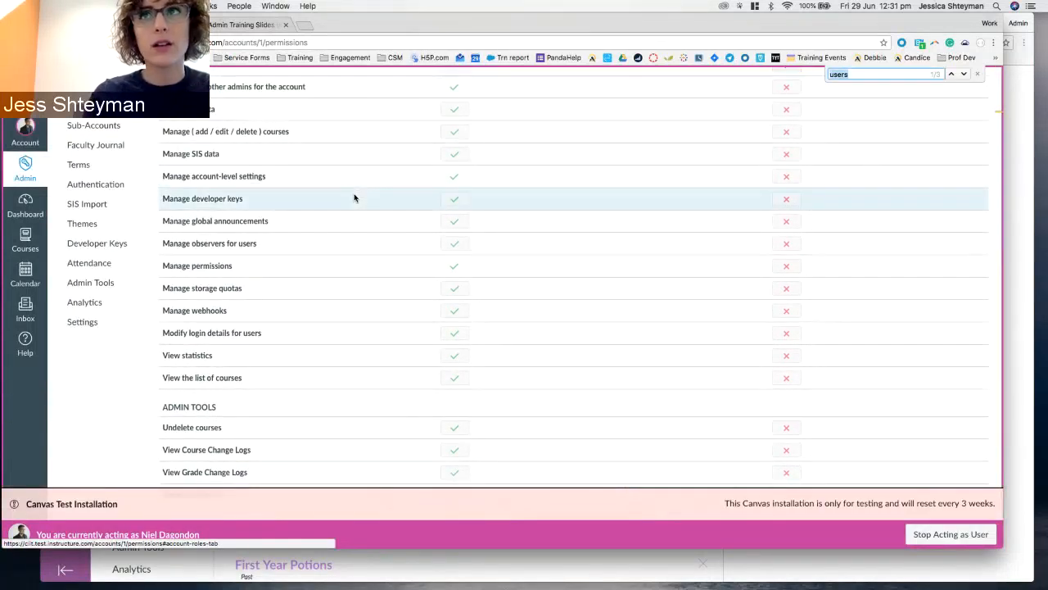
pyautogui.write('users')
pyautogui.press('Return')
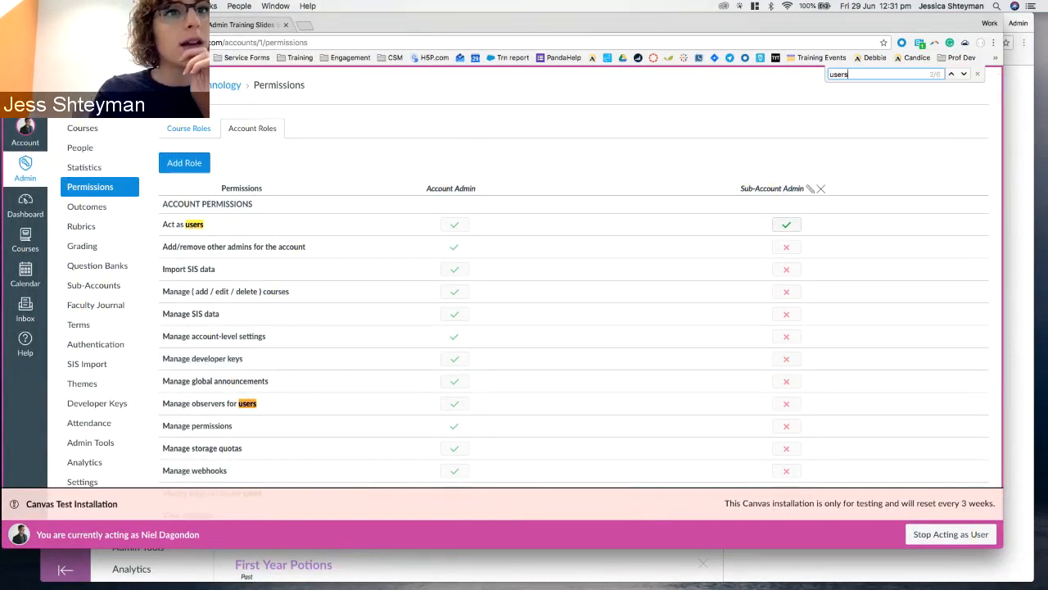
pyautogui.press('Return')
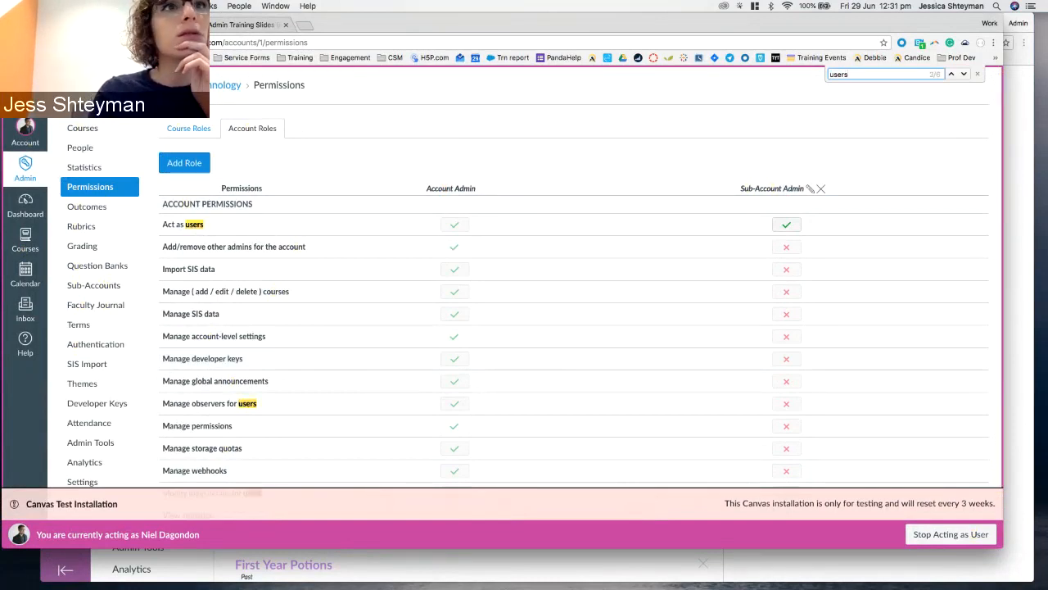
pyautogui.press('Return')
pyautogui.press('Return')
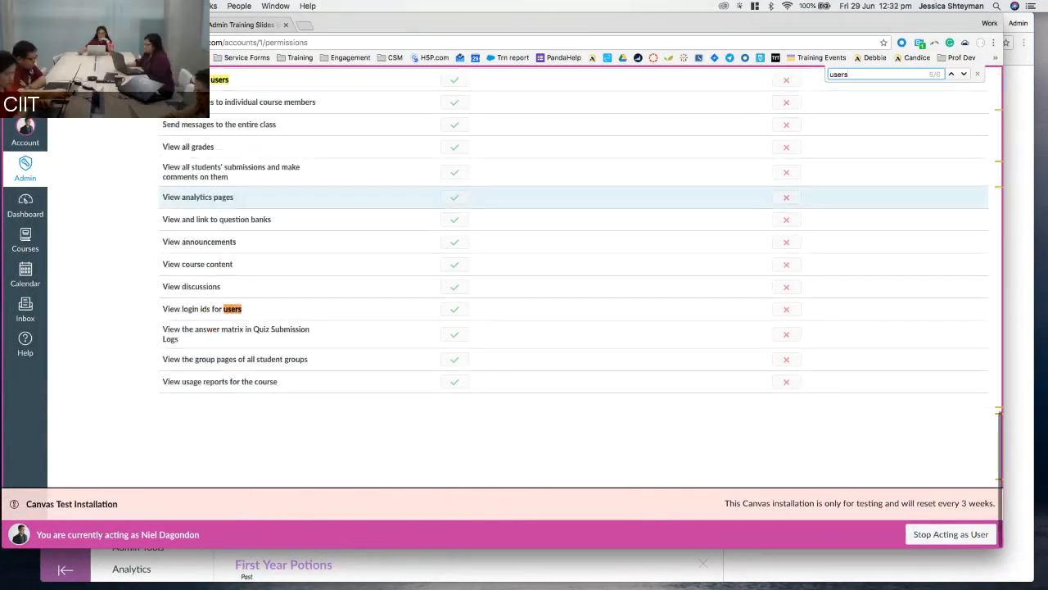
pyautogui.press('Return')
pyautogui.press('Return')
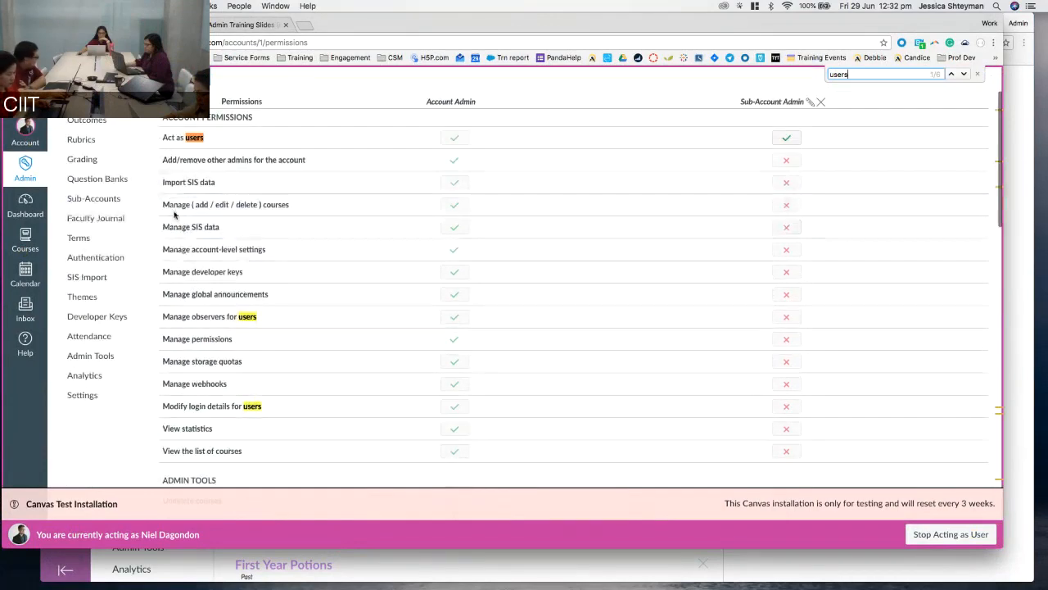
pyautogui.scroll(-5, 174, 214)
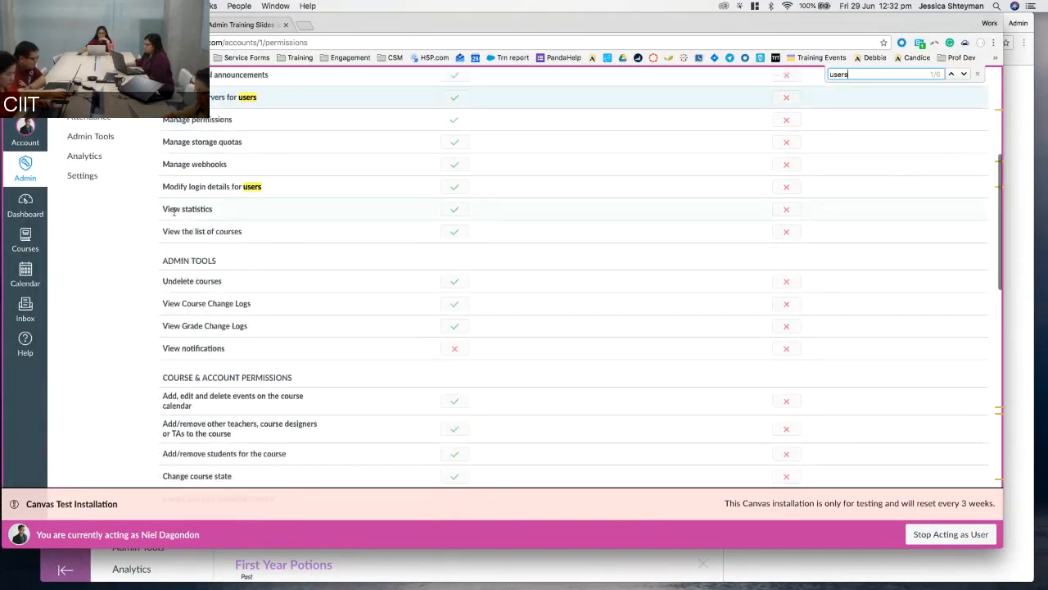
pyautogui.scroll(-5, 173, 211)
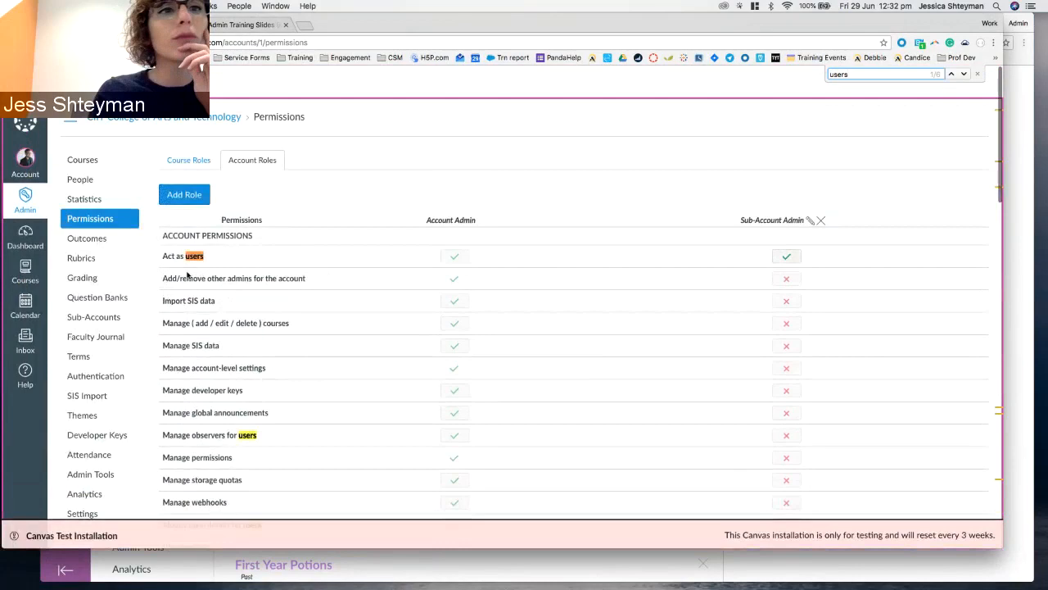
pyautogui.scroll(-5, 162, 295)
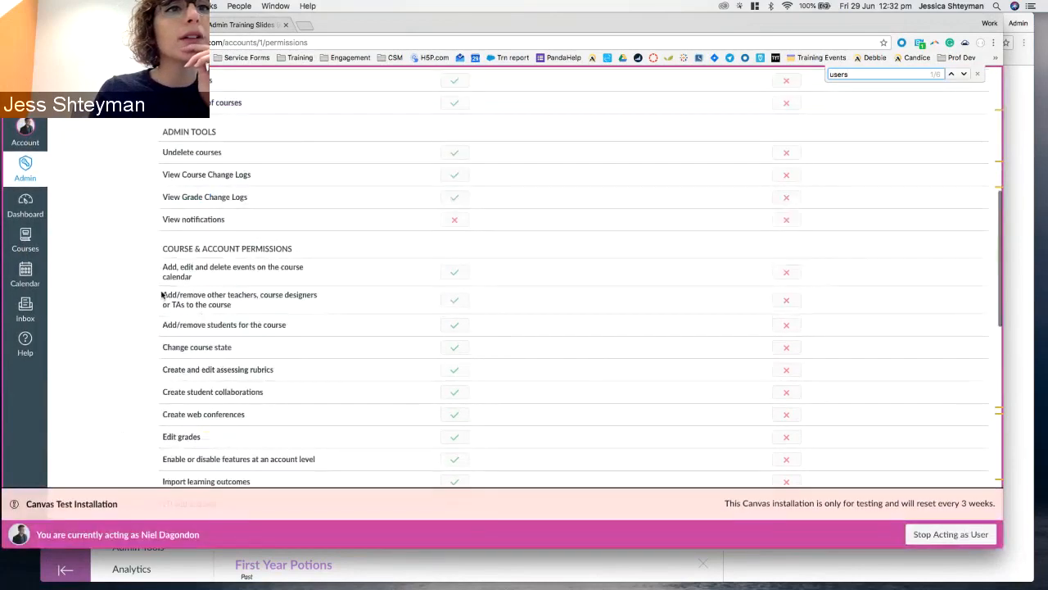
pyautogui.scroll(-5, 162, 295)
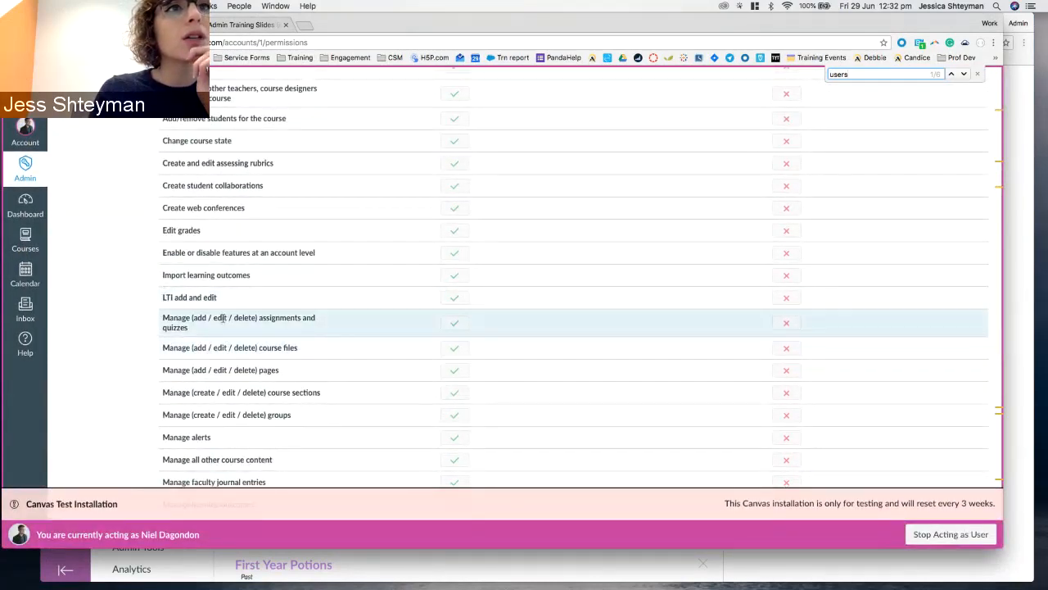
pyautogui.scroll(3, 222, 320)
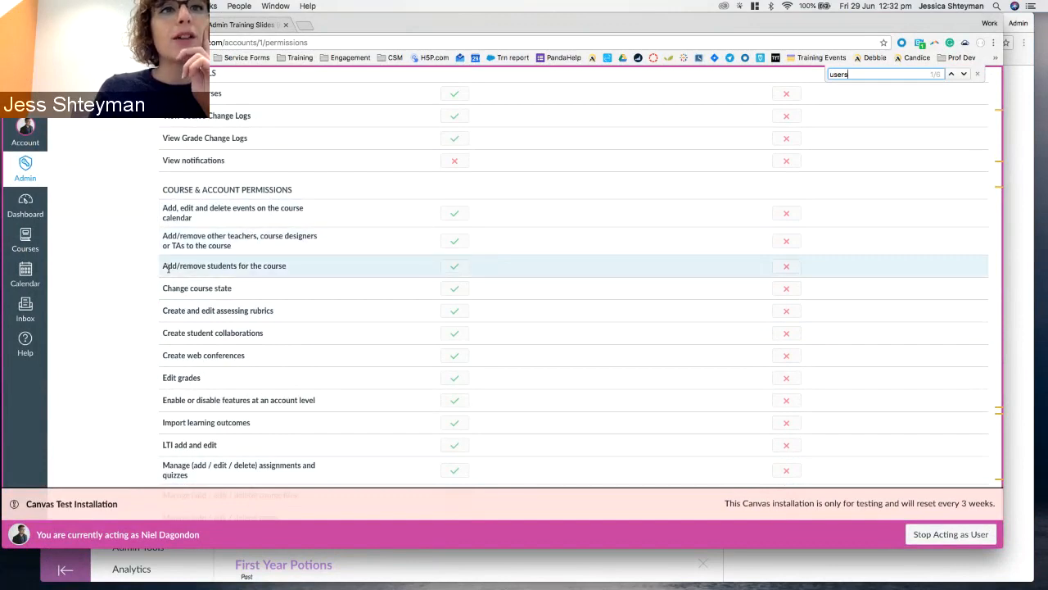
# Point out the add/remove students permission and scroll back toward the top.
pyautogui.moveTo(160, 266); pyautogui.dragTo(272, 268)
pyautogui.click(271, 269)
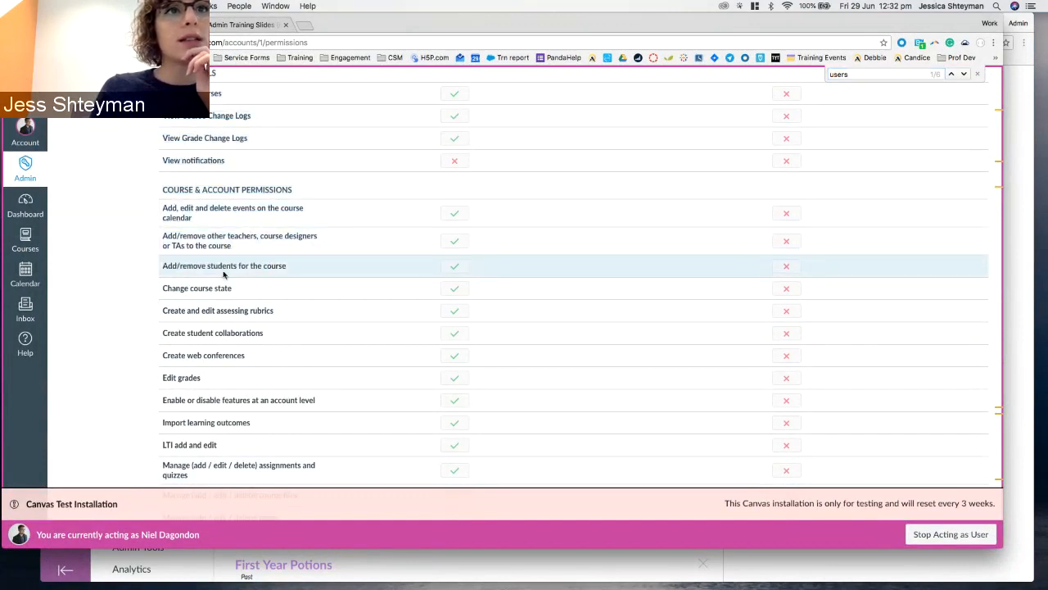
pyautogui.scroll(10, 459, 246)
# Return to Course Roles, clear the 'users' search term and close the find bar.
pyautogui.click(188, 128)
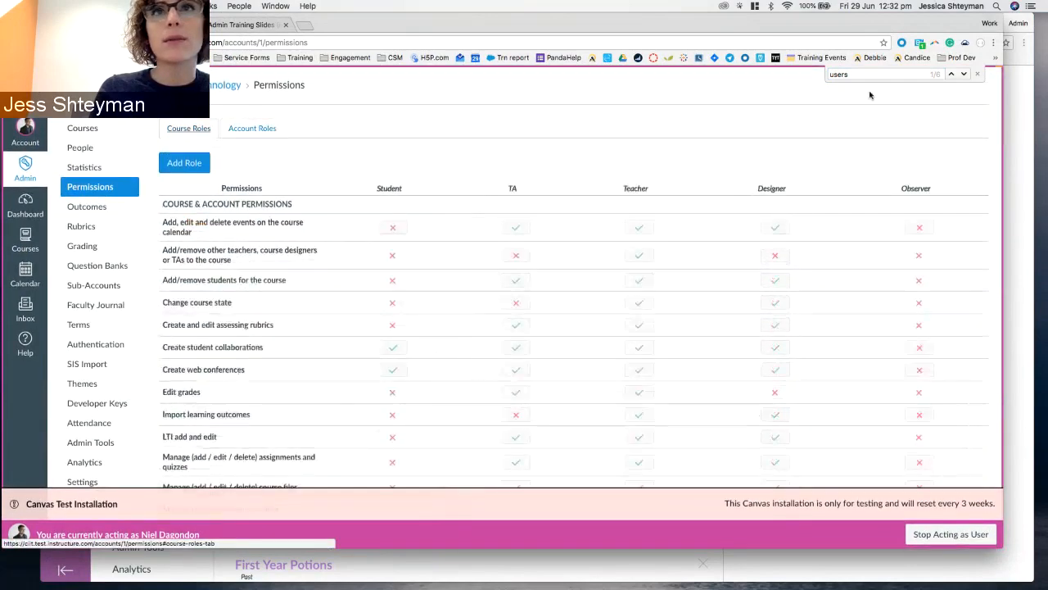
pyautogui.doubleClick(861, 74)
pyautogui.press('BackSpace')
pyautogui.scroll(-2, 412, 241)
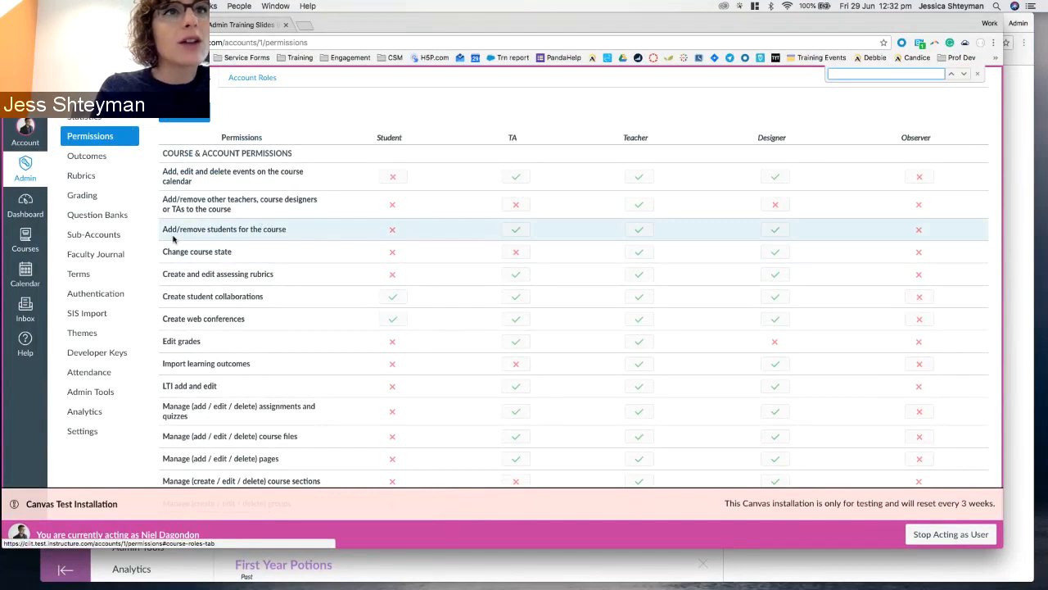
pyautogui.moveTo(168, 232); pyautogui.dragTo(287, 231)
pyautogui.click(293, 233)
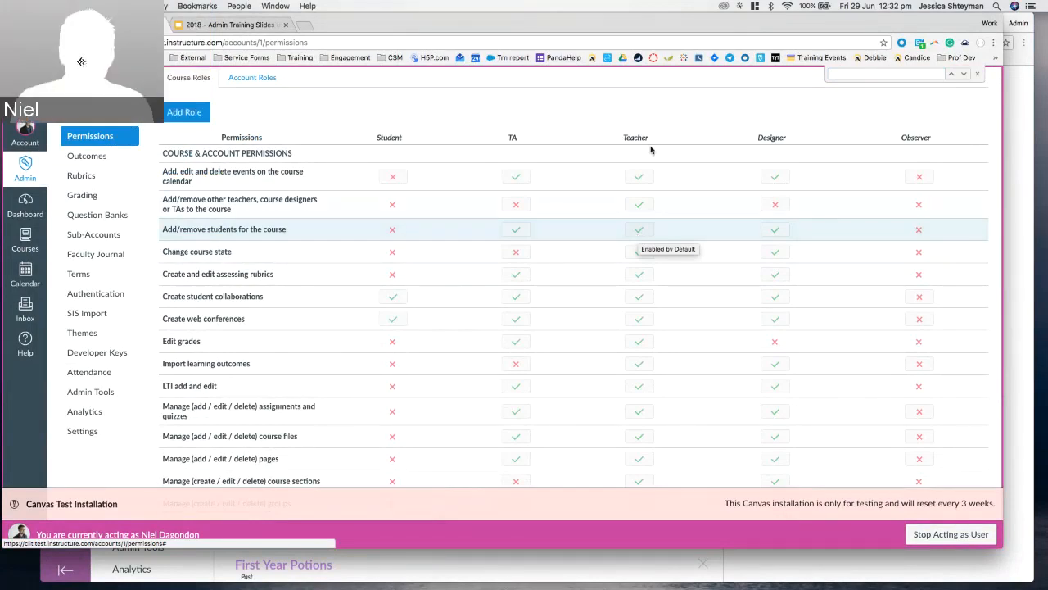
pyautogui.click(977, 74)
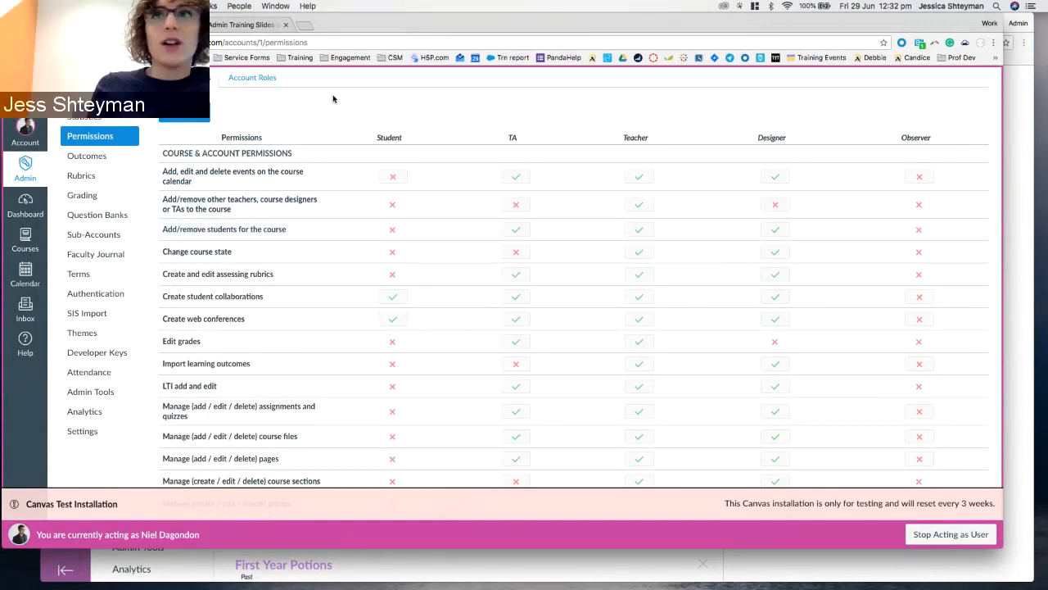
pyautogui.scroll(2, 333, 96)
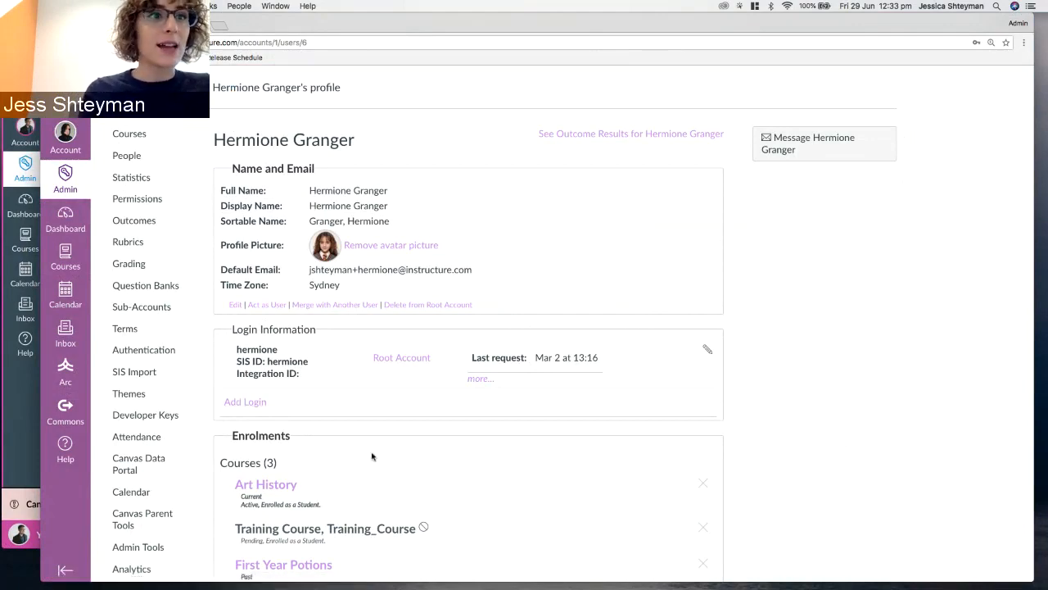
# Bring the Canvas admin window forward and go to the account's Themes page.
pyautogui.click(12, 431)
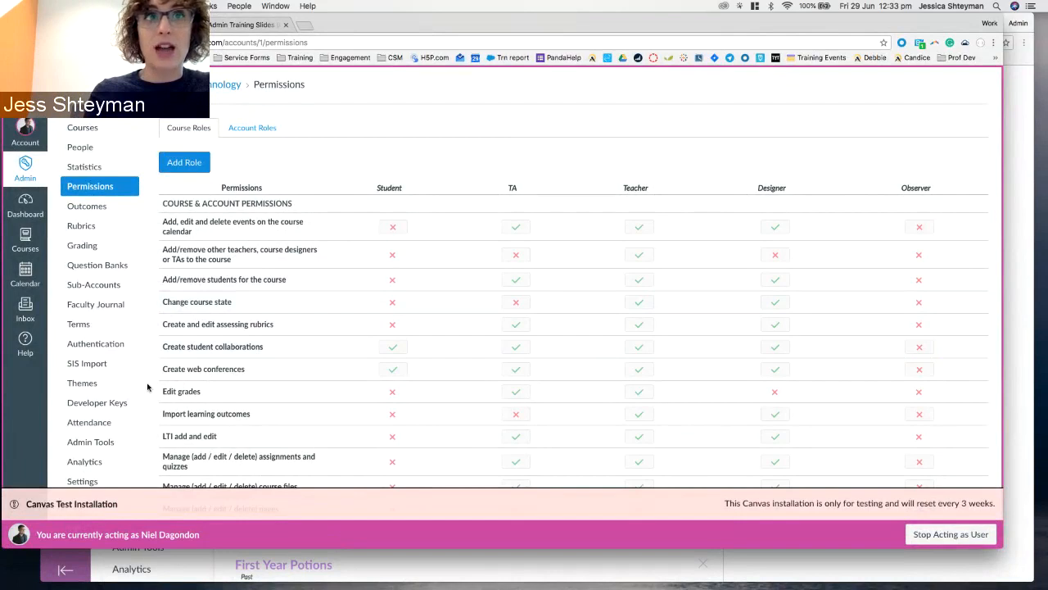
pyautogui.click(72, 385)
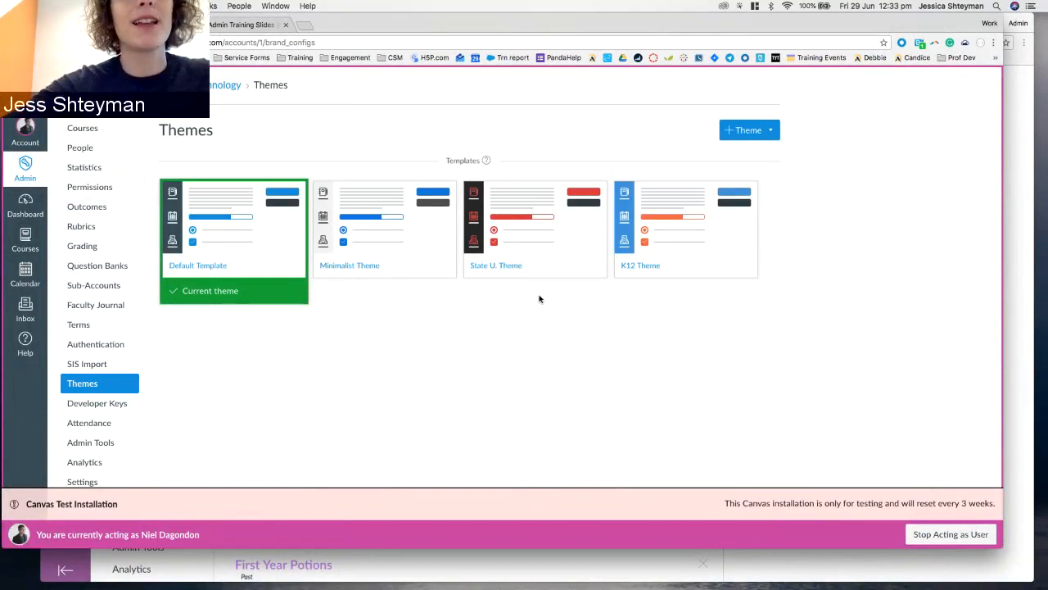
# Create a new theme based on the Default Template in the Theme Editor.
pyautogui.moveTo(623, 223)
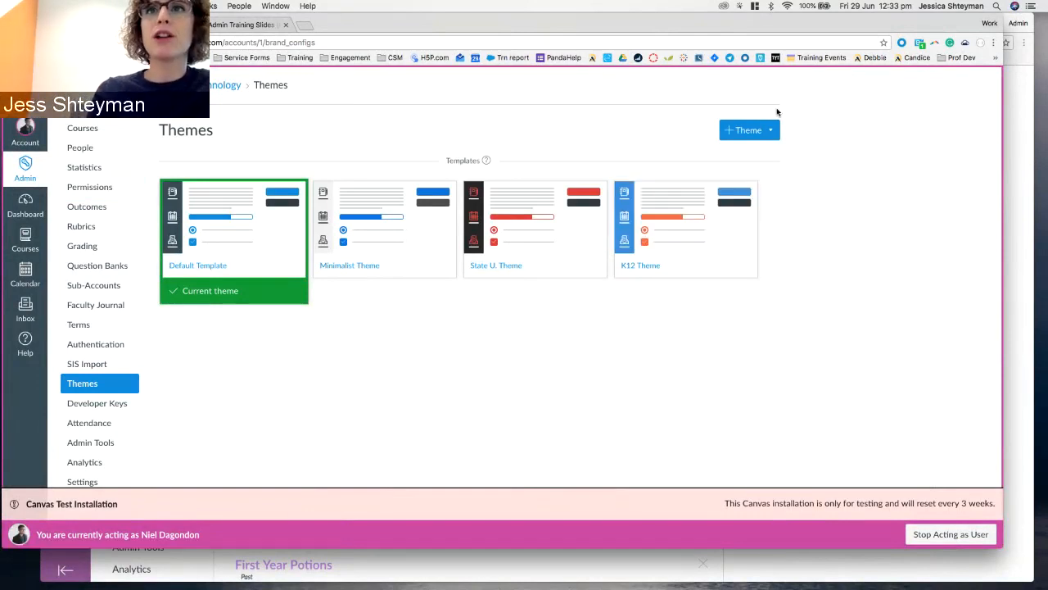
pyautogui.click(758, 132)
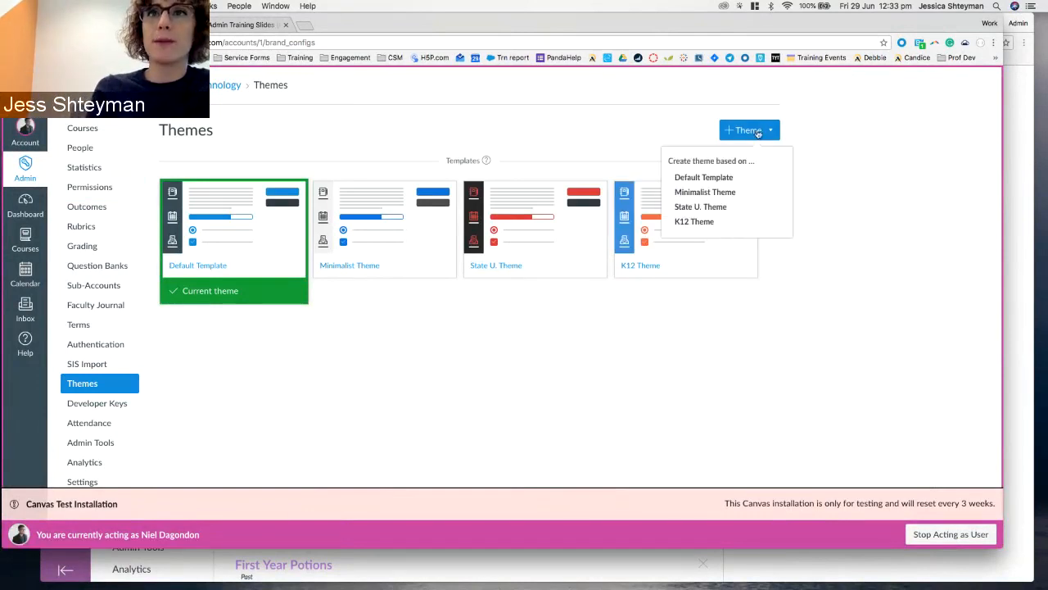
pyautogui.click(720, 178)
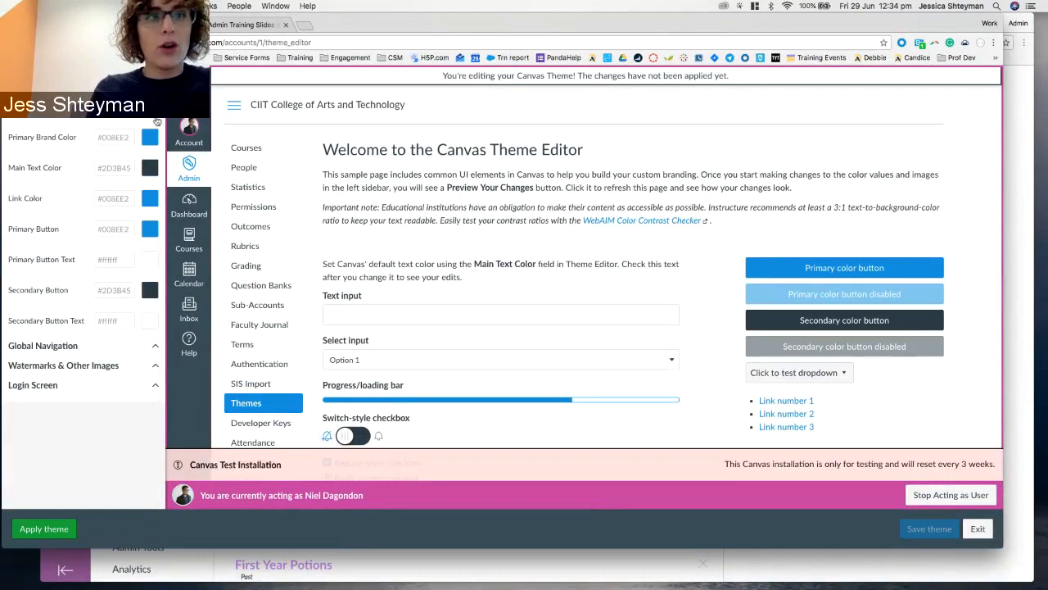
pyautogui.press('F1')
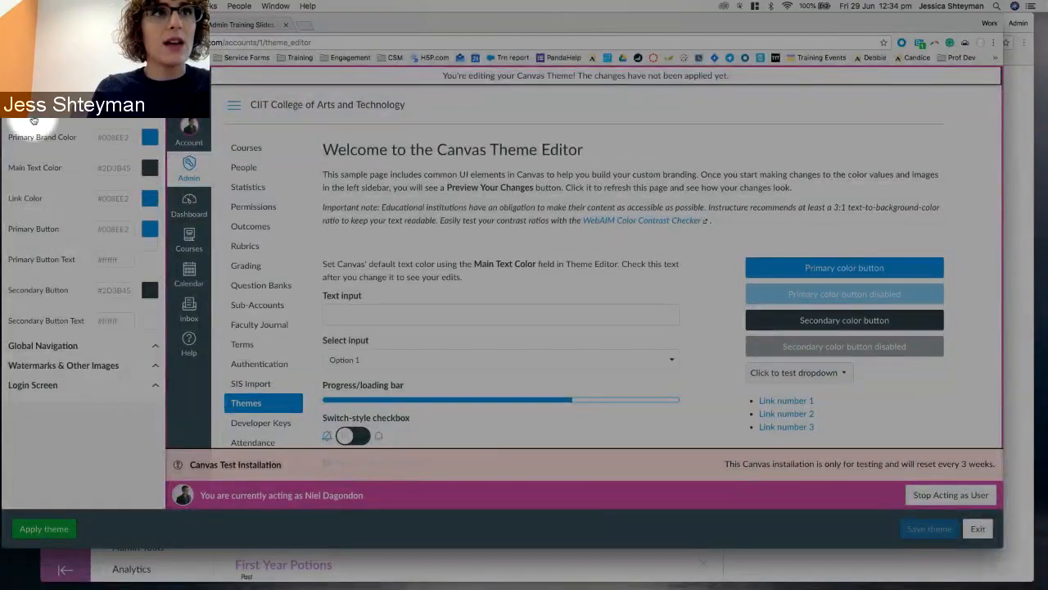
pyautogui.press('F1')
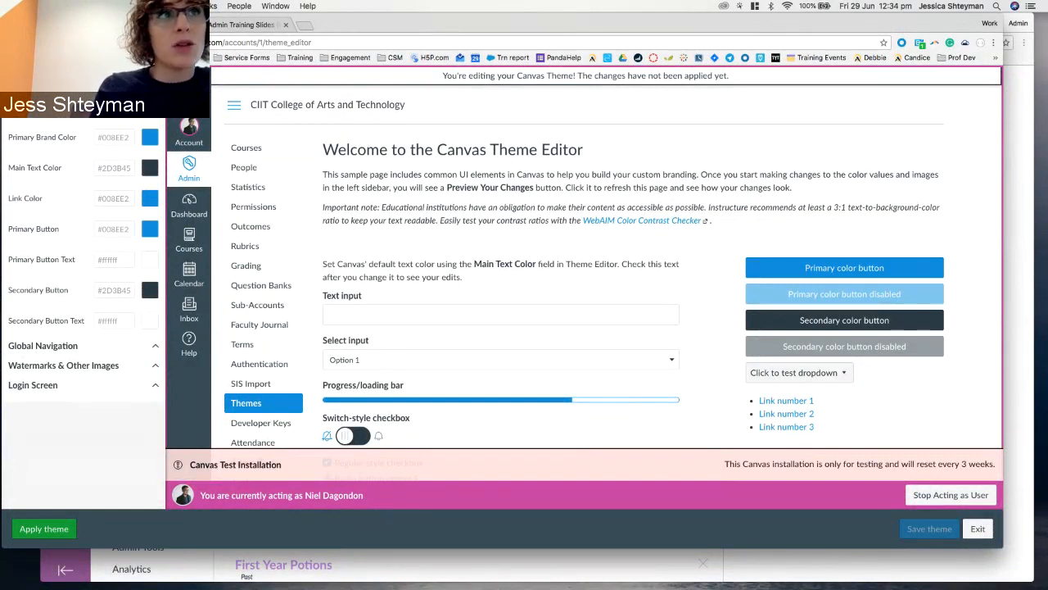
# Pick orange #da6930 as the Primary Brand Color using the eyedropper and colour wheel.
pyautogui.click(115, 138)
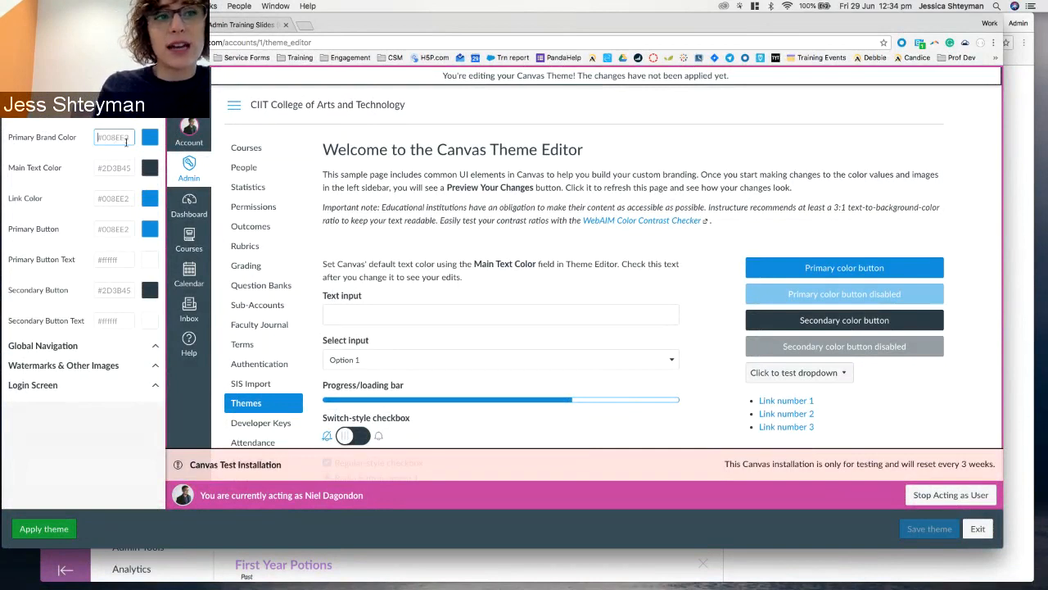
pyautogui.click(150, 139)
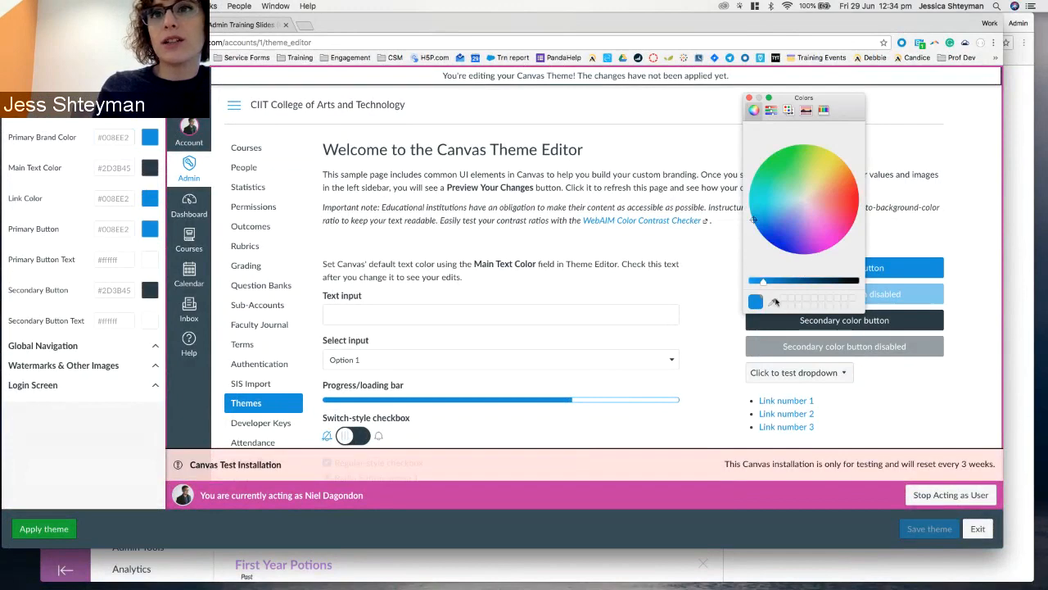
pyautogui.click(772, 303)
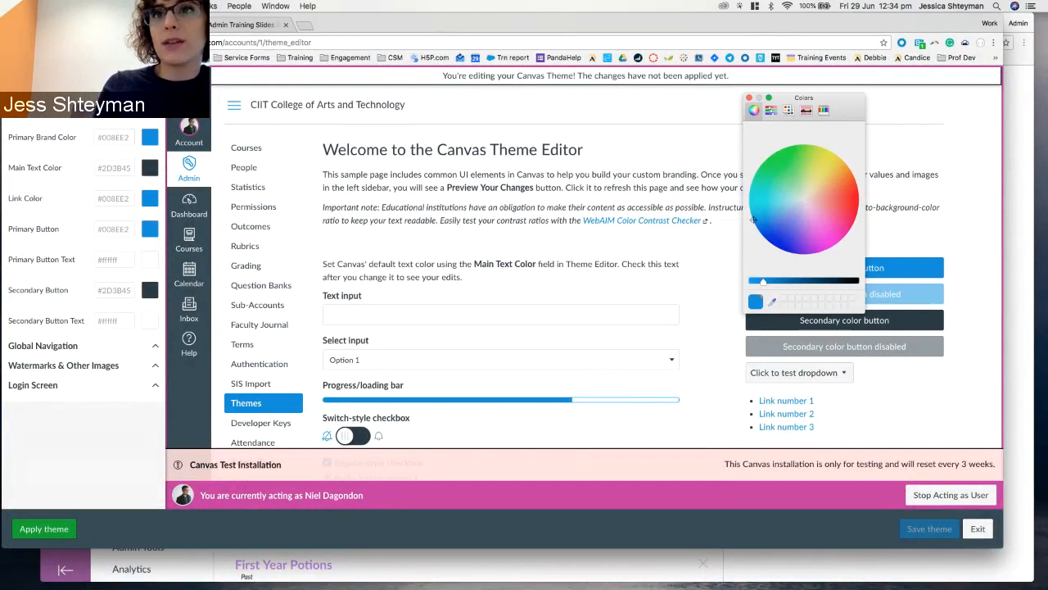
pyautogui.click(773, 302)
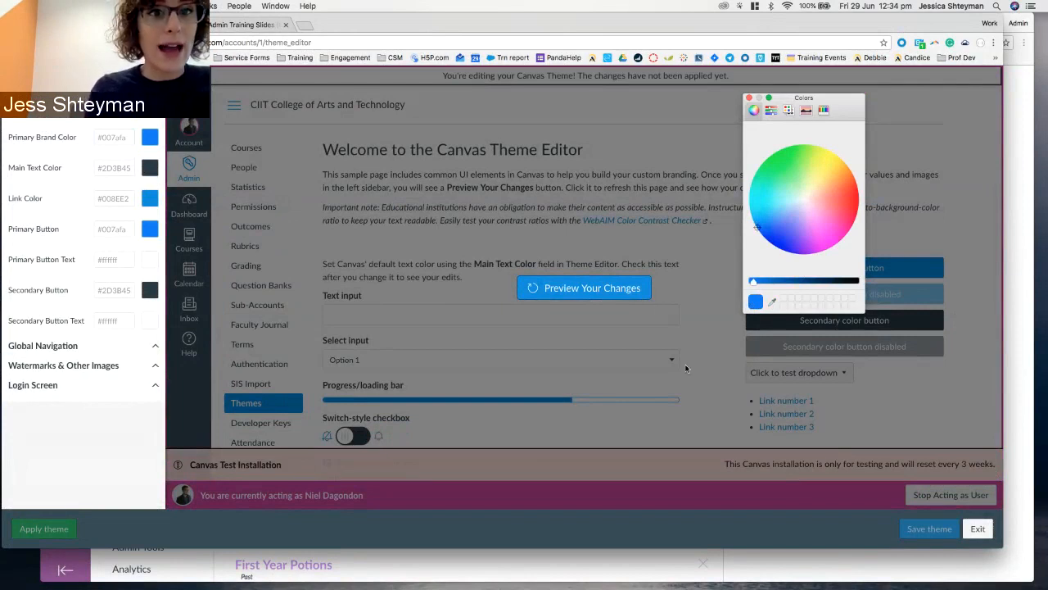
pyautogui.click(774, 303)
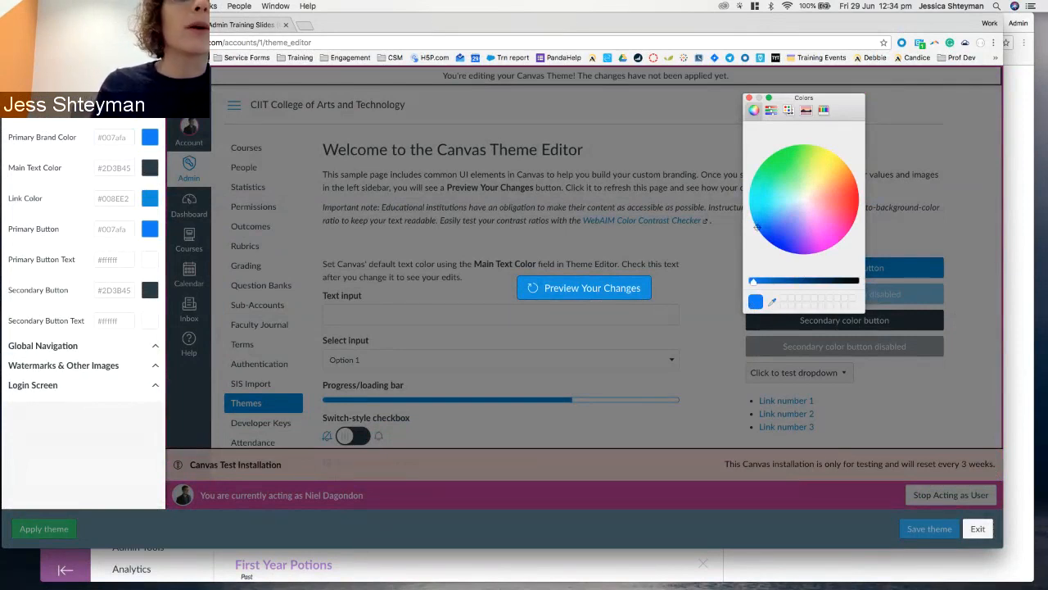
pyautogui.click(241, 491)
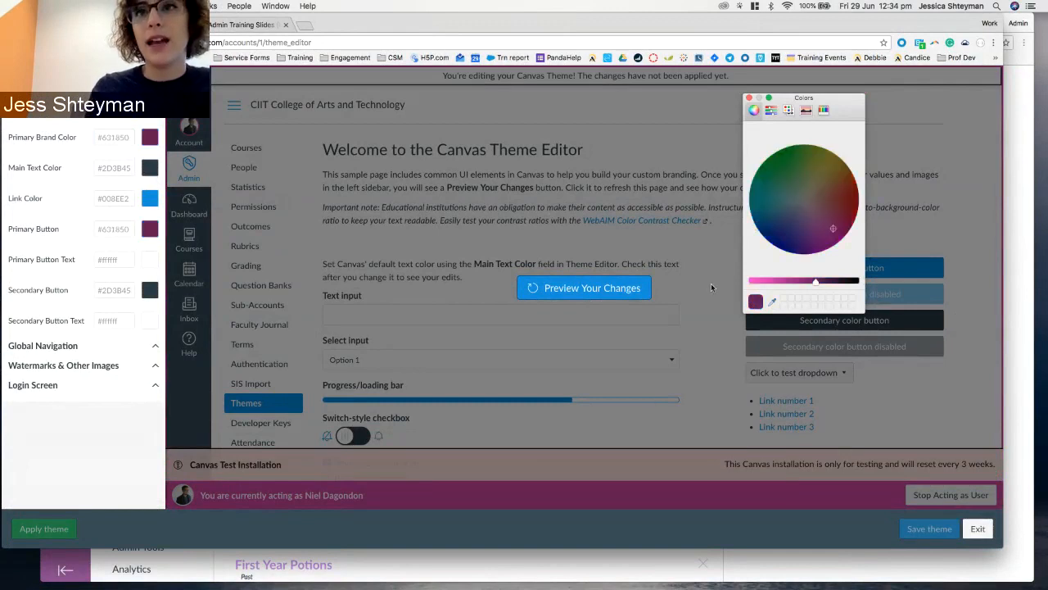
pyautogui.click(767, 280)
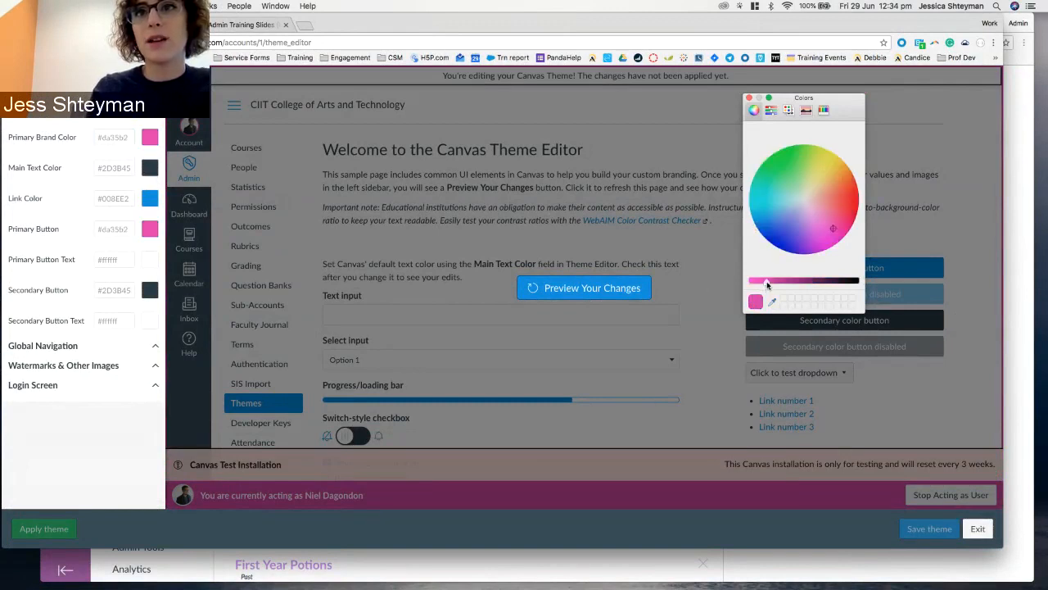
pyautogui.moveTo(833, 229)
pyautogui.mouseDown()
pyautogui.moveTo(806, 198)
pyautogui.moveTo(844, 185)
pyautogui.mouseUp()
# Preview the orange brand colour and review the updated sample page.
pyautogui.click(576, 291)
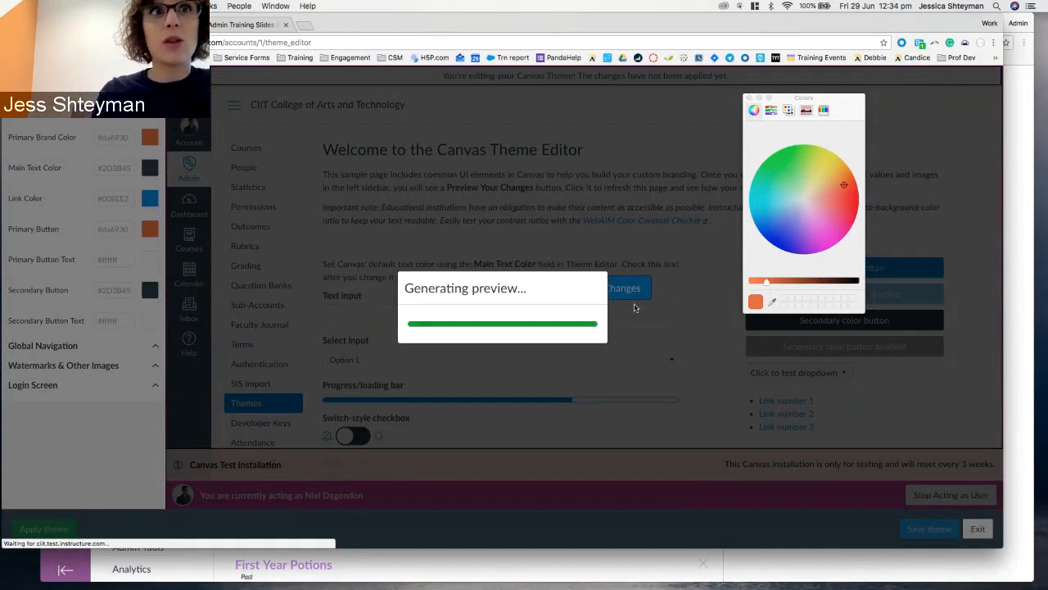
pyautogui.click(749, 98)
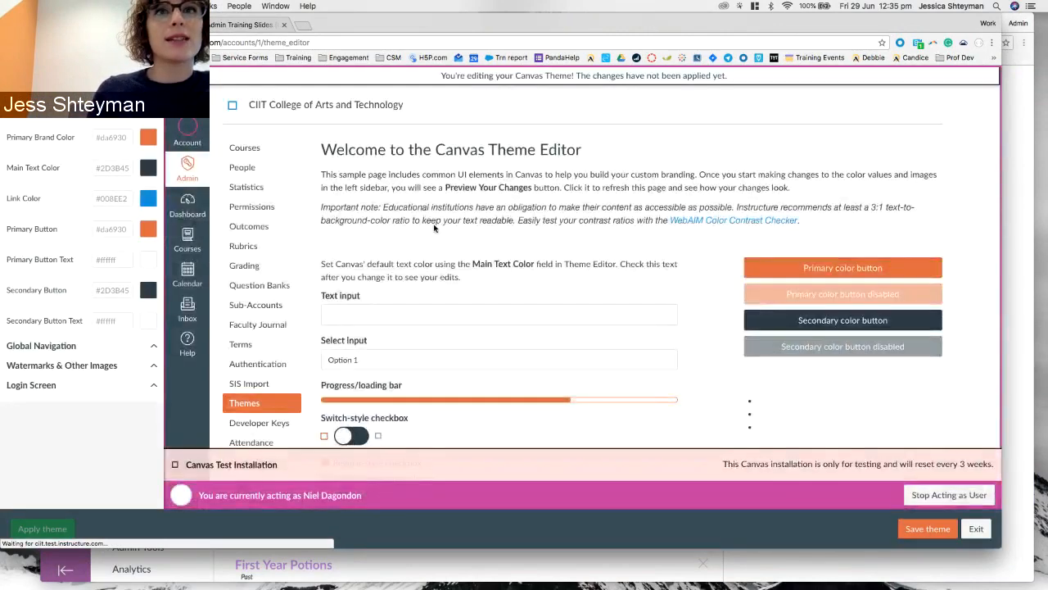
pyautogui.scroll(-2, 536, 260)
pyautogui.scroll(-4, 536, 260)
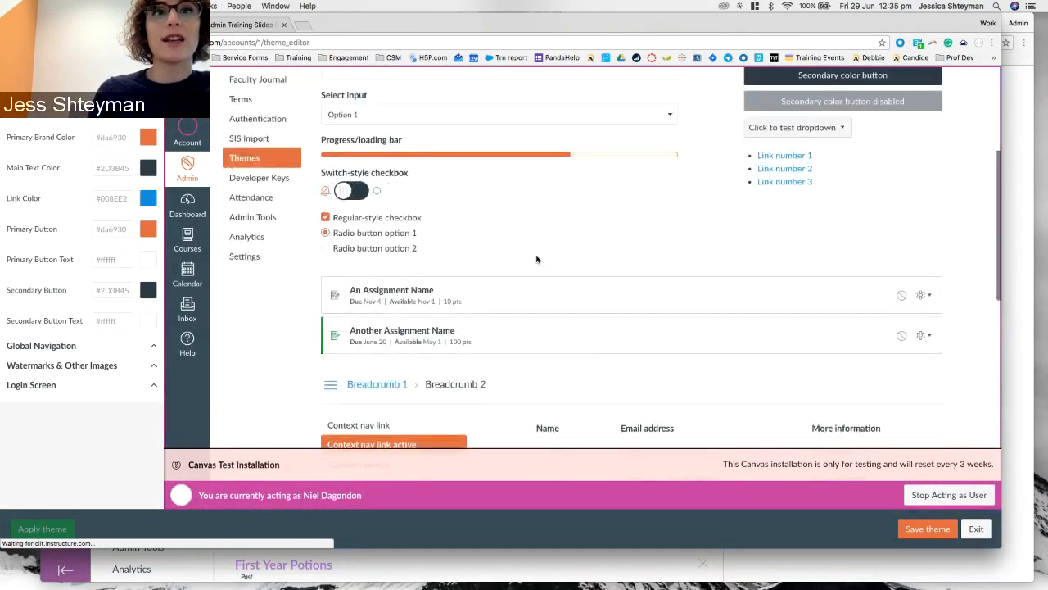
pyautogui.scroll(5, 537, 260)
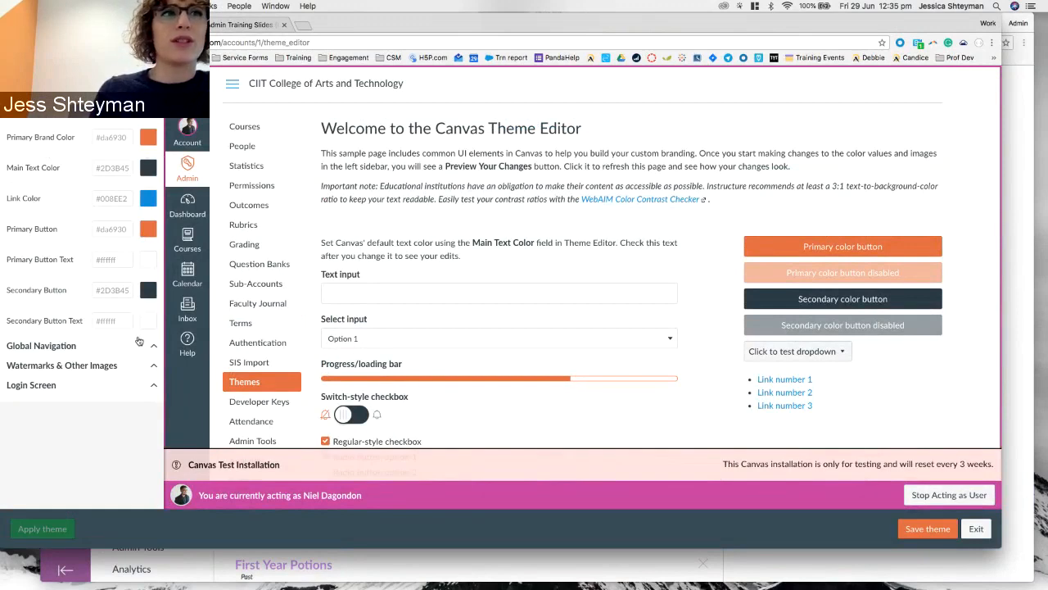
# Set the Global Navigation background to orange #e2683a and preview the change.
pyautogui.click(72, 346)
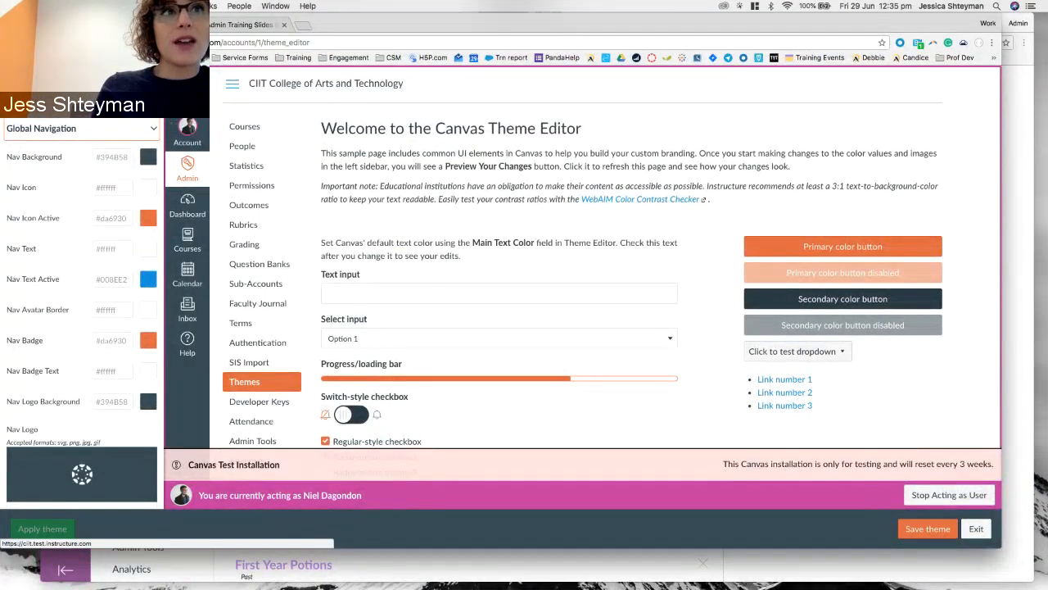
pyautogui.click(148, 159)
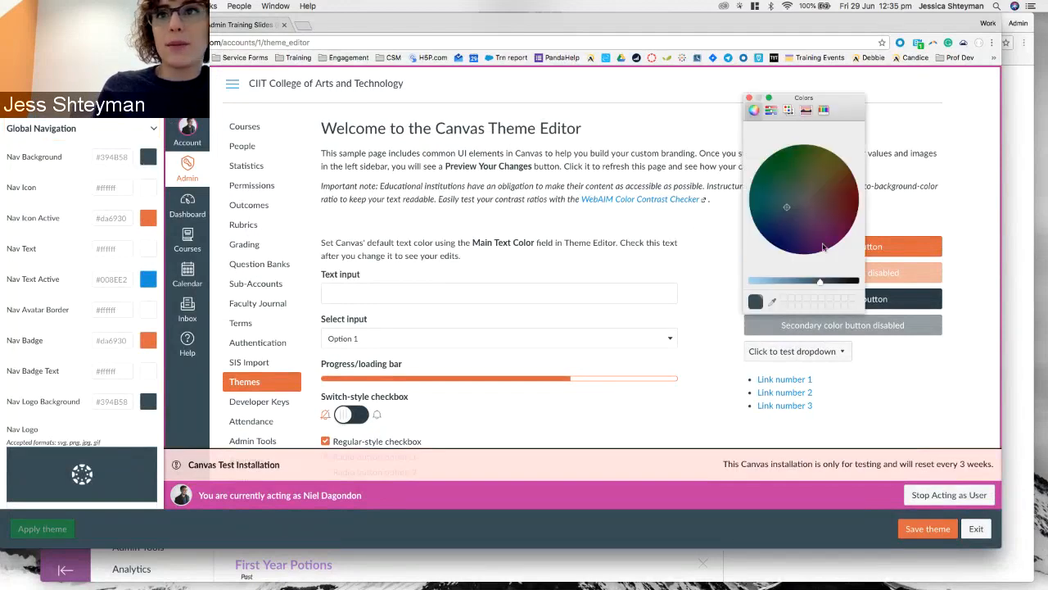
pyautogui.click(829, 206)
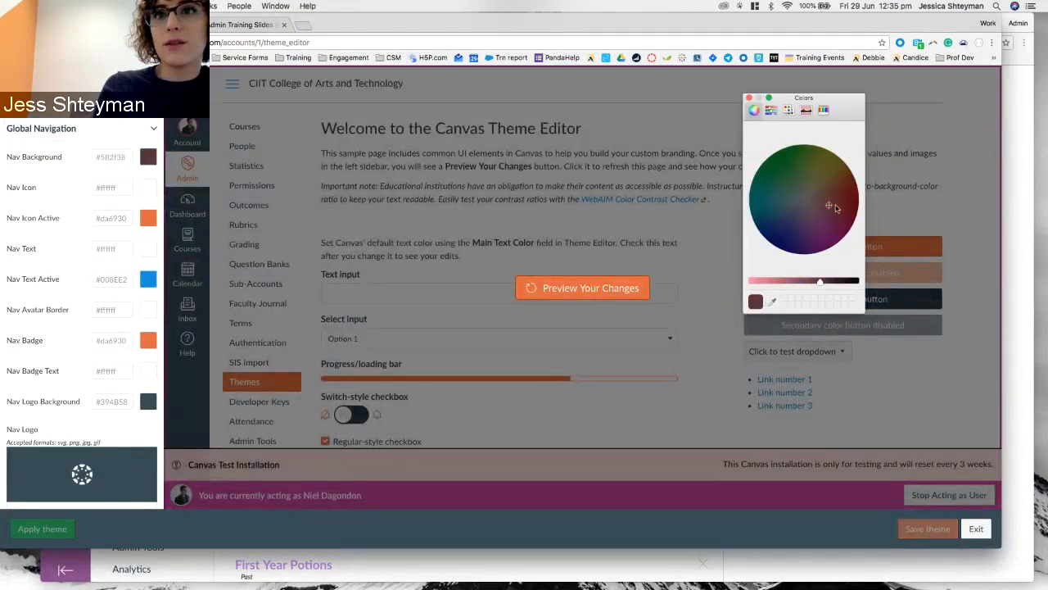
pyautogui.click(846, 180)
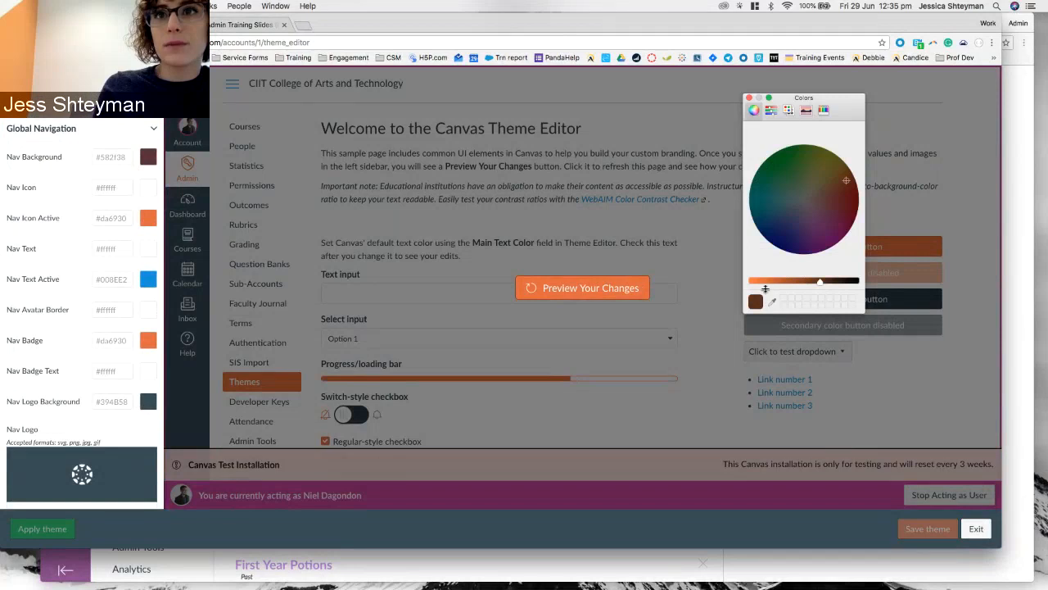
pyautogui.click(760, 282)
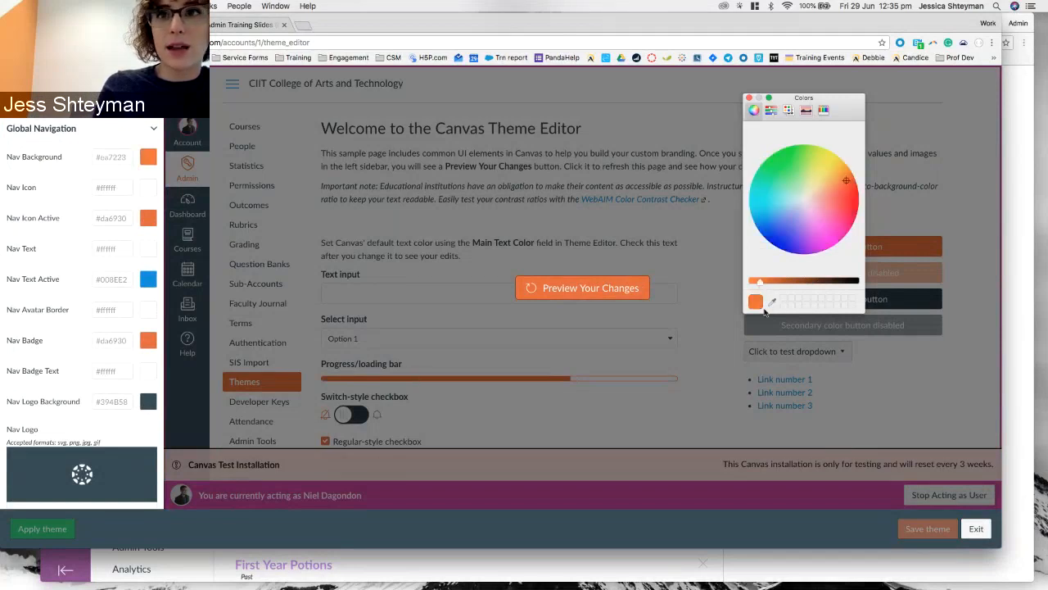
pyautogui.click(843, 187)
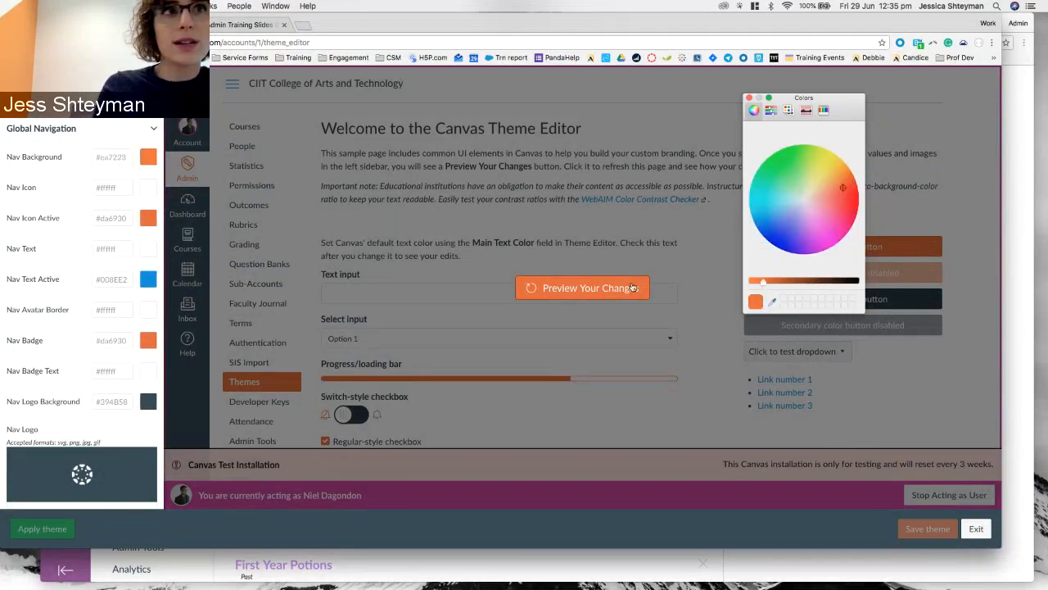
pyautogui.click(566, 293)
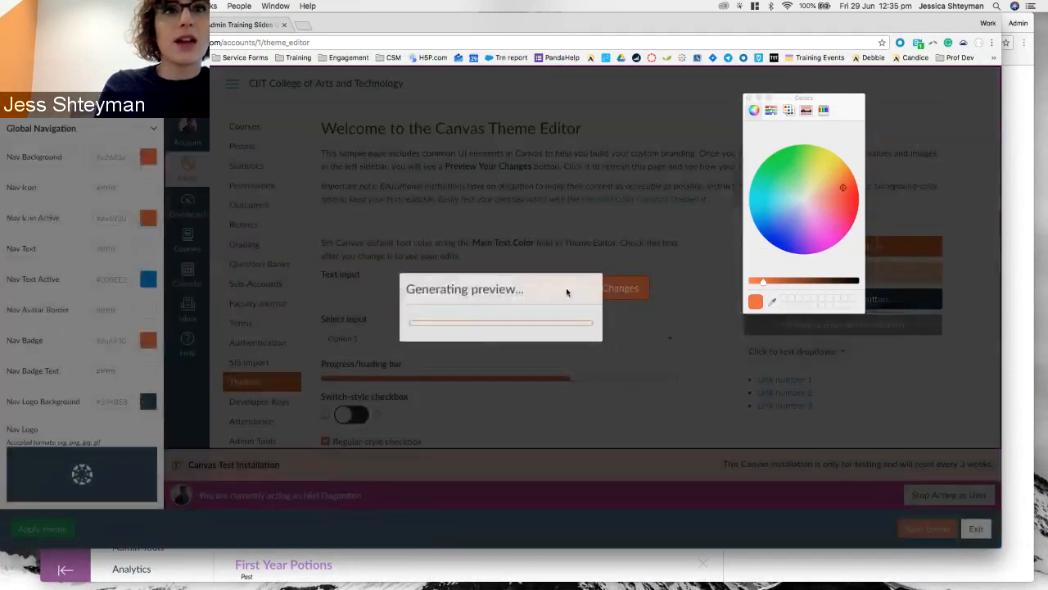
pyautogui.click(750, 100)
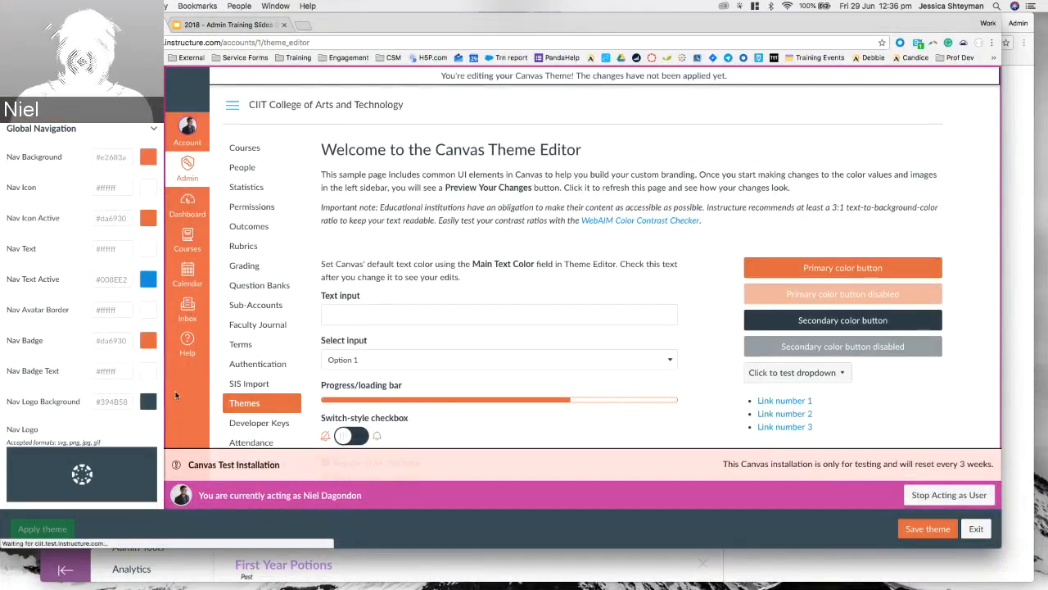
# Point out the Nav Logo Background setting, then expand Watermarks & Other Images.
pyautogui.scroll(-2, 82, 270)
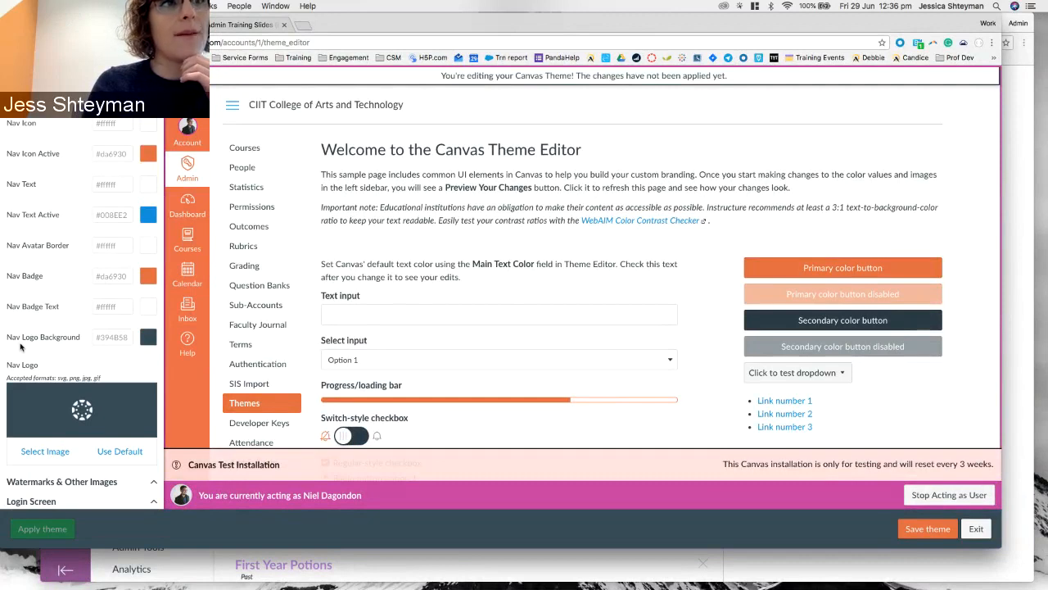
pyautogui.moveTo(9, 336); pyautogui.dragTo(76, 342)
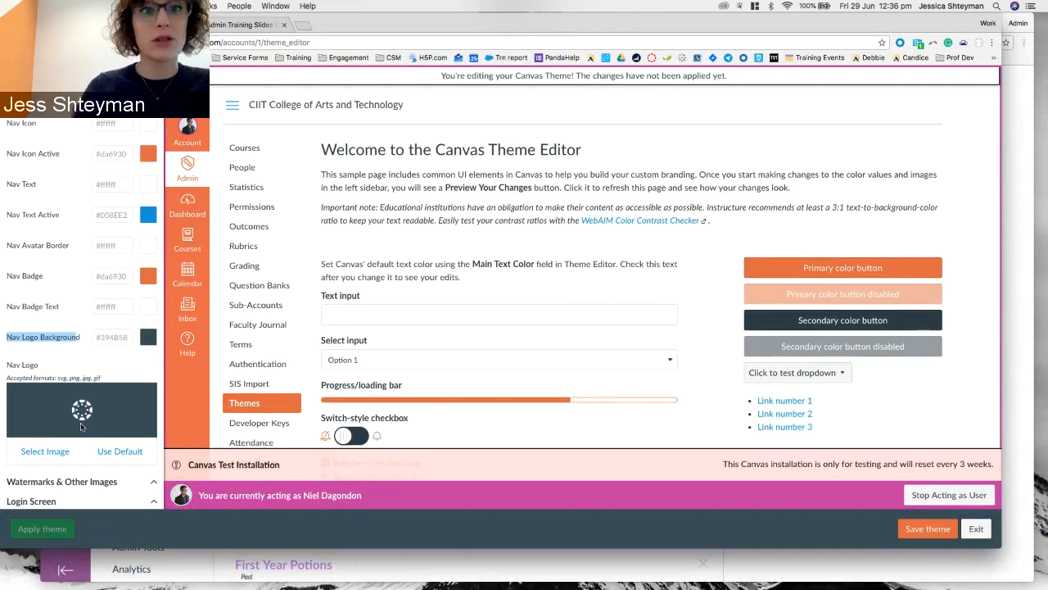
pyautogui.scroll(-1, 80, 410)
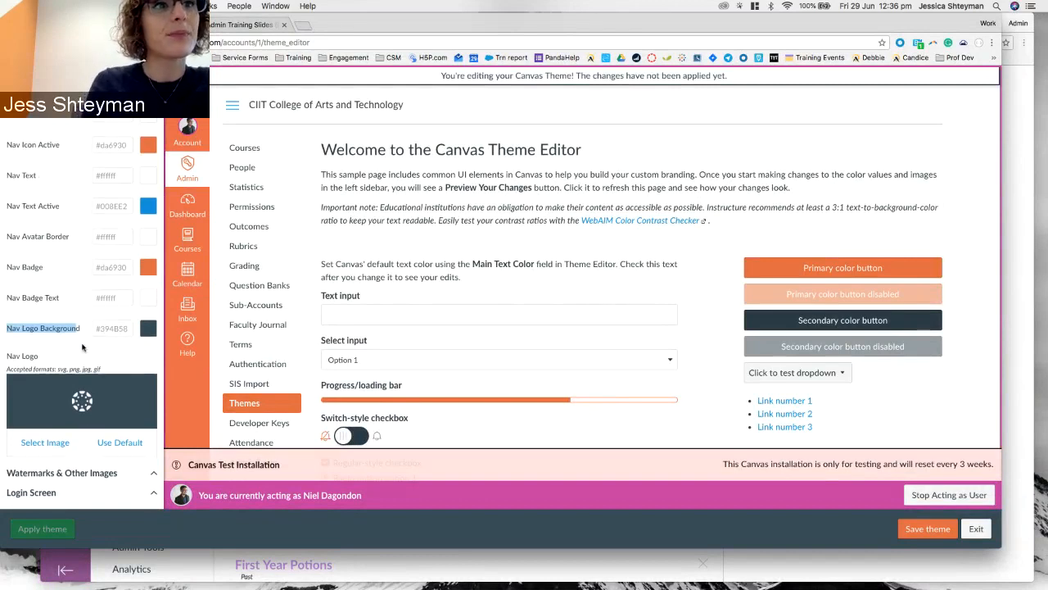
pyautogui.click(36, 477)
pyautogui.scroll(2, 122, 192)
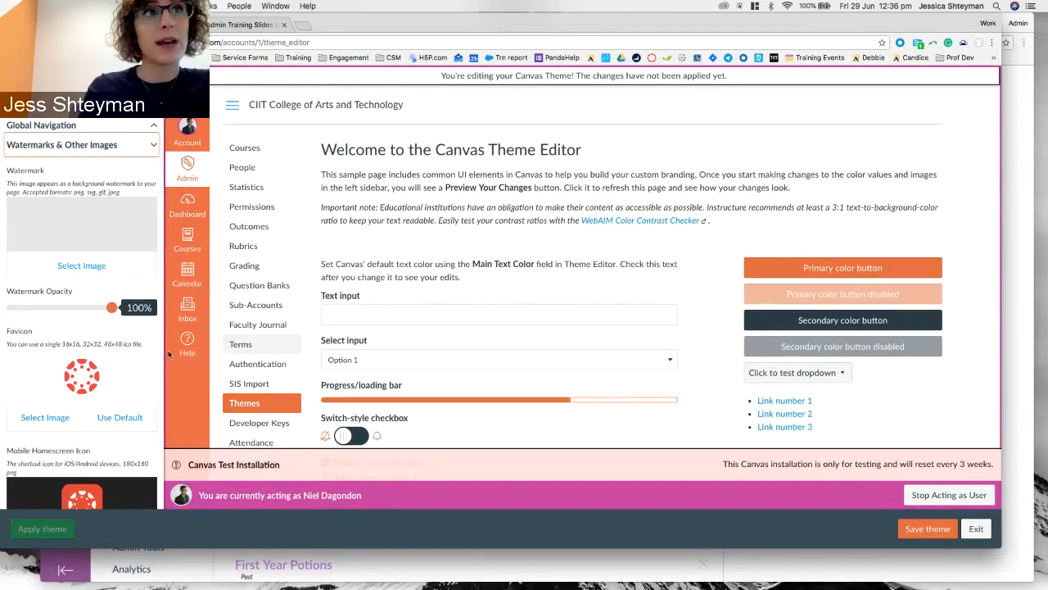
# Point out the supported favicon sizes and scroll through the remaining image settings.
pyautogui.scroll(-3, 117, 271)
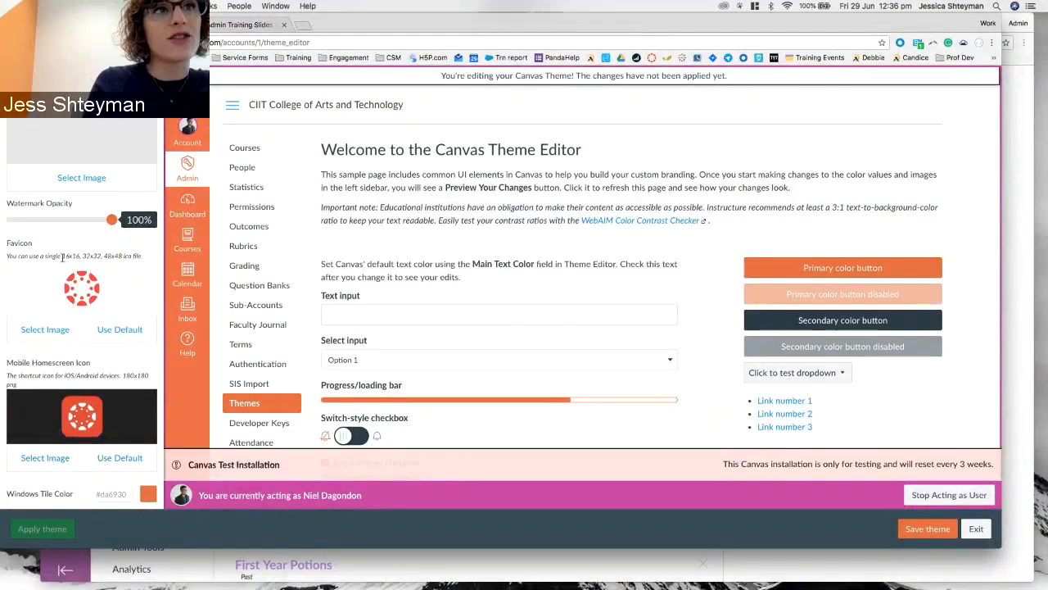
pyautogui.moveTo(63, 255); pyautogui.dragTo(122, 258)
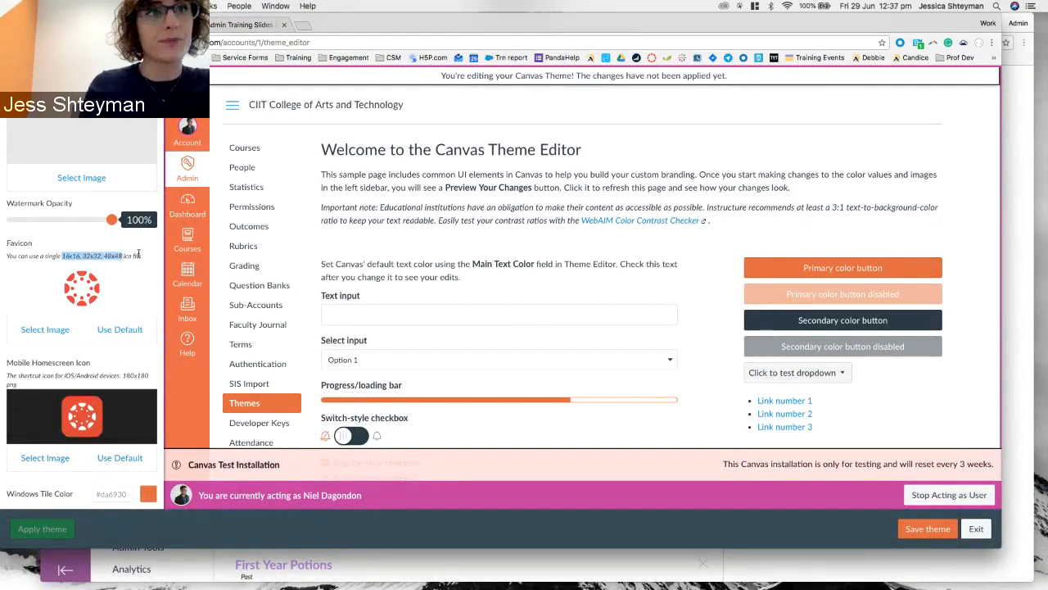
pyautogui.click(79, 253)
pyautogui.scroll(-5, 80, 253)
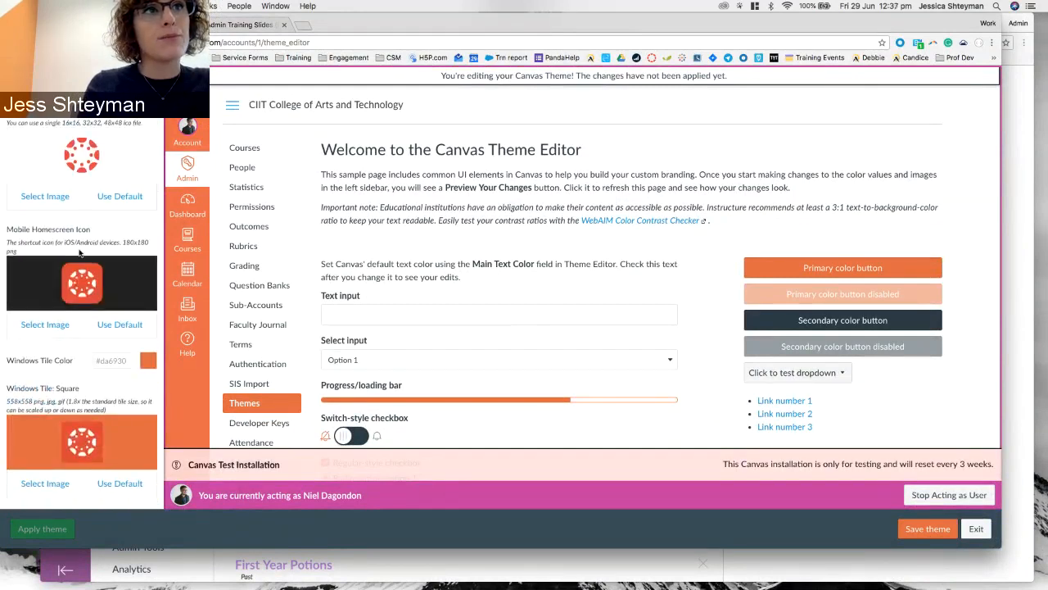
pyautogui.scroll(-3, 90, 230)
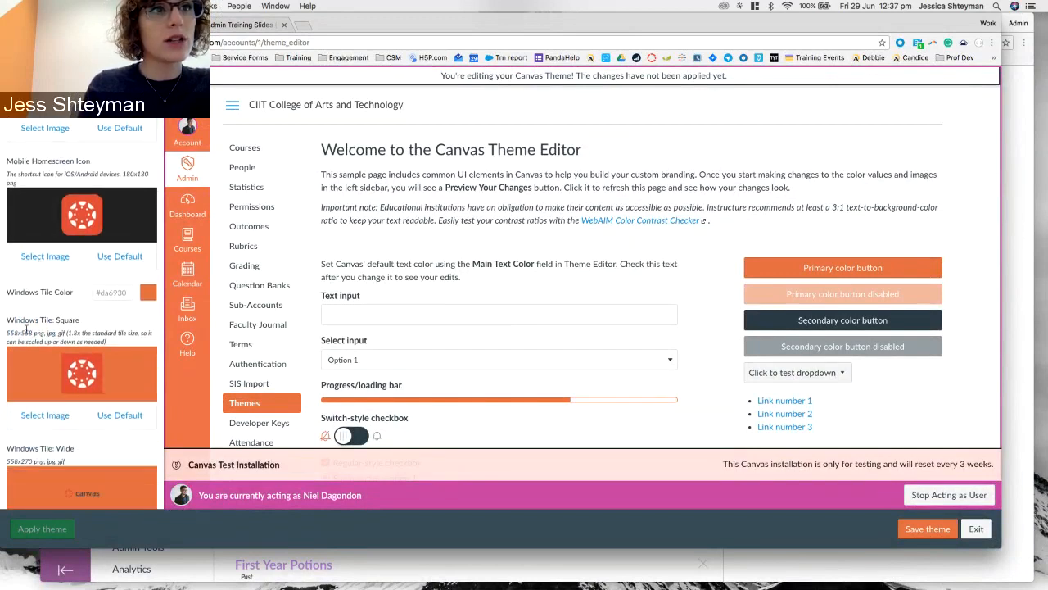
pyautogui.scroll(1, 37, 319)
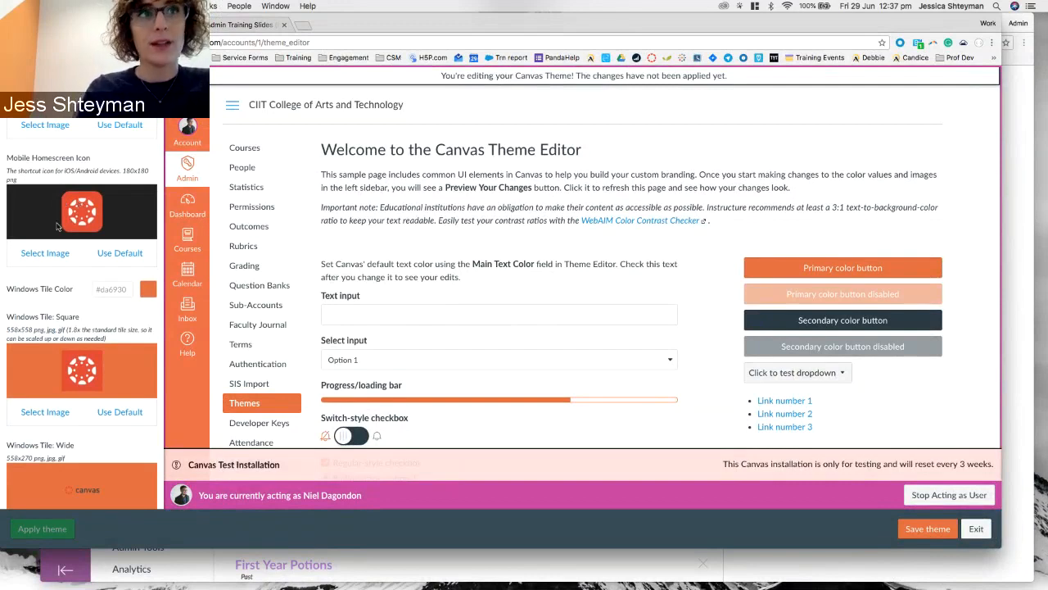
pyautogui.scroll(-4, 51, 229)
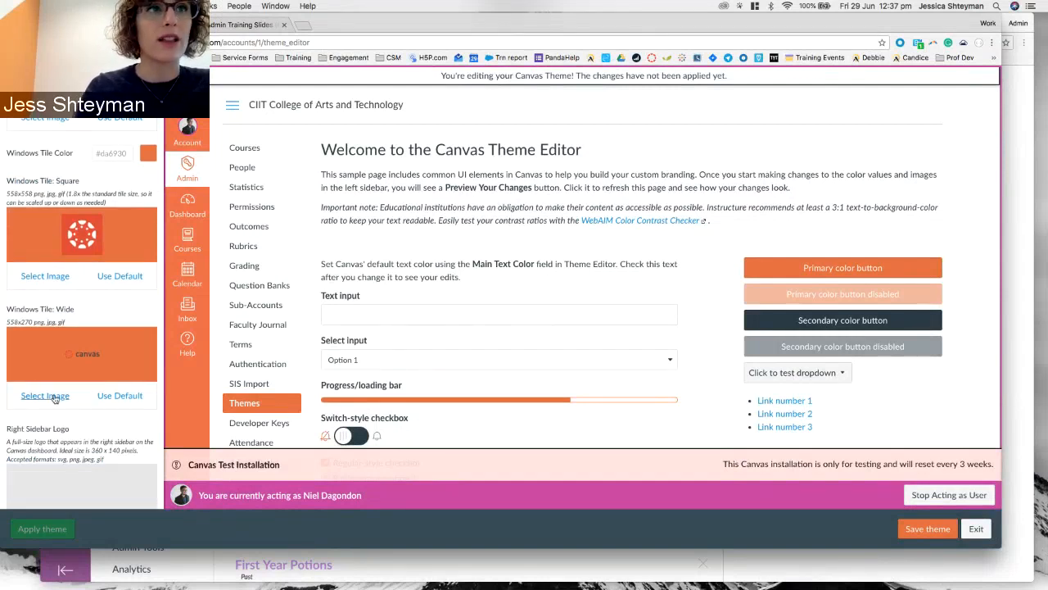
pyautogui.scroll(-2, 86, 211)
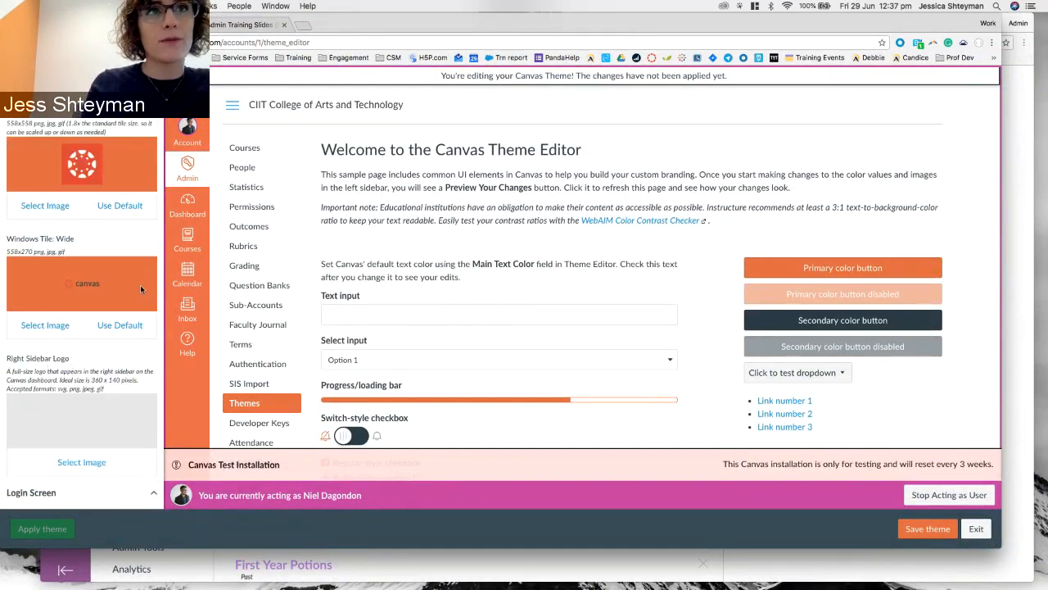
# Open the Dashboard in a new browser tab and switch to it.
pyautogui.rightClick(178, 201)
pyautogui.click(217, 206)
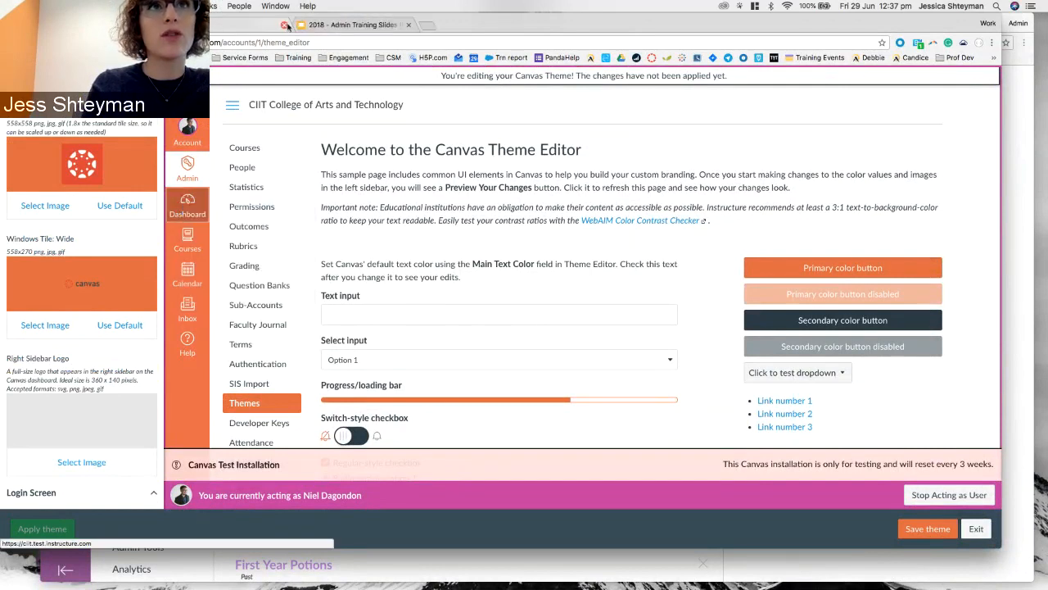
pyautogui.click(249, 27)
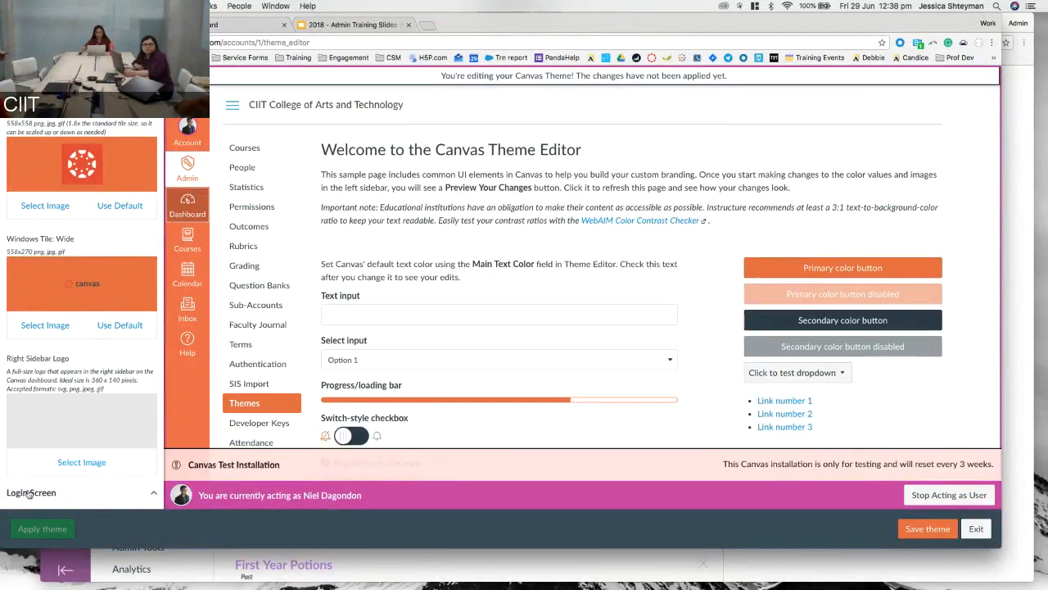
pyautogui.scroll(-8, 29, 493)
# Scroll the Theme Editor preview down to the Canvas login page with its email and password fields.
pyautogui.scroll(4, 82, 205)
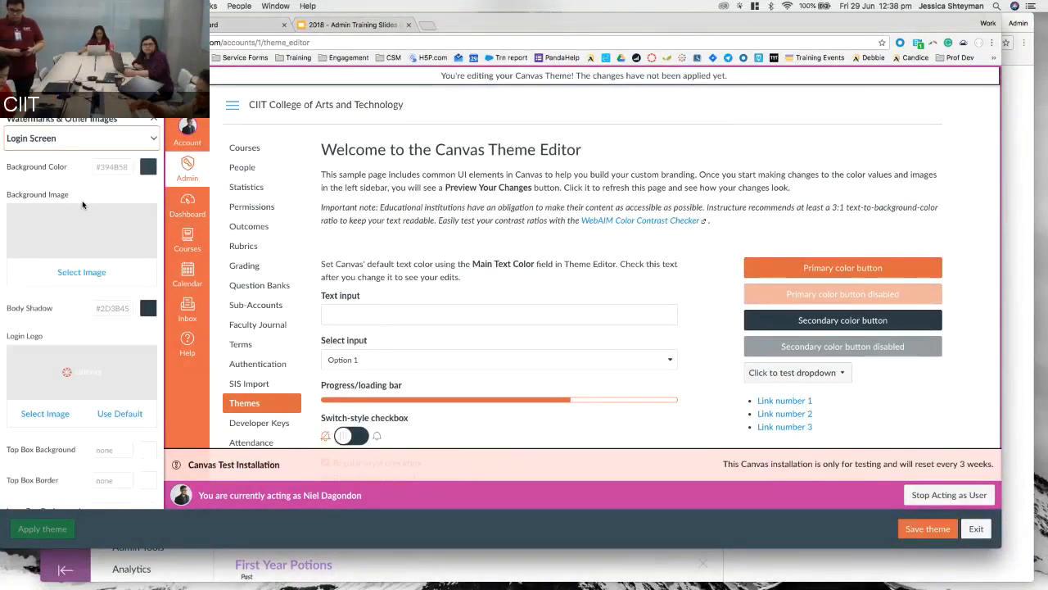
pyautogui.scroll(-15, 569, 260)
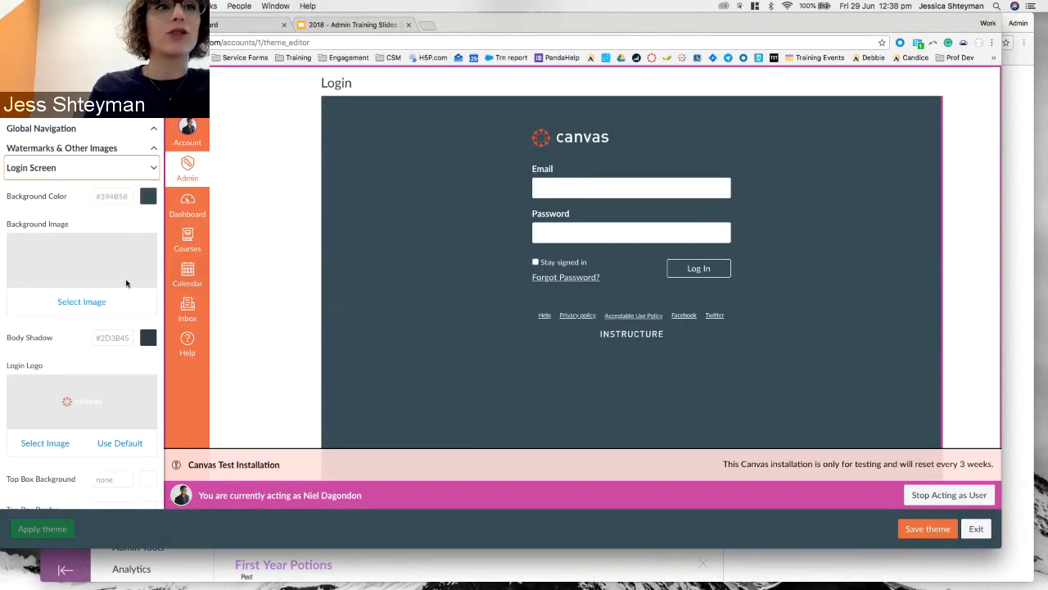
pyautogui.scroll(-3, 50, 272)
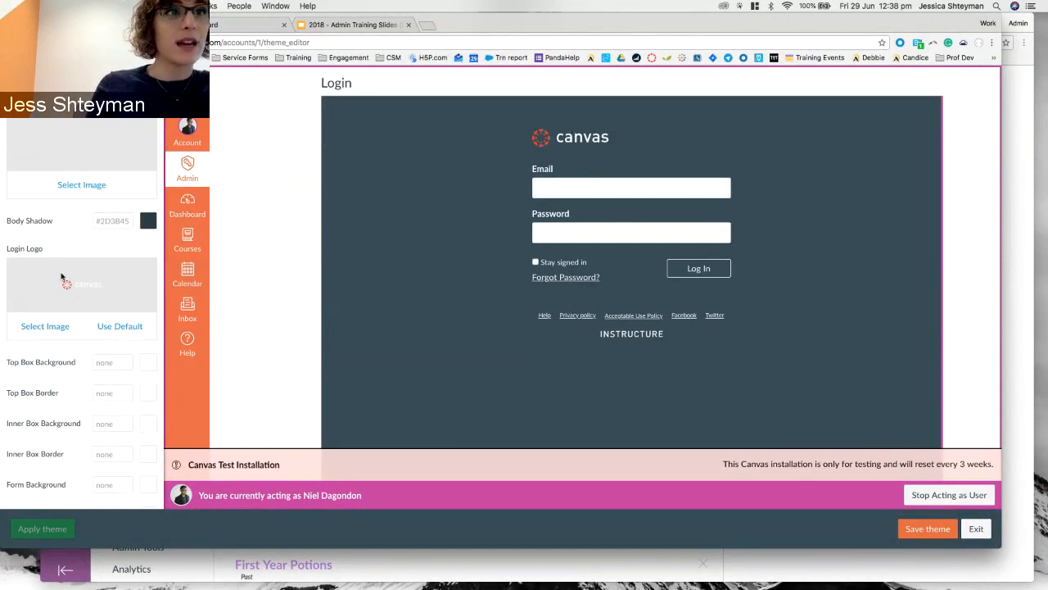
pyautogui.scroll(-5, 62, 279)
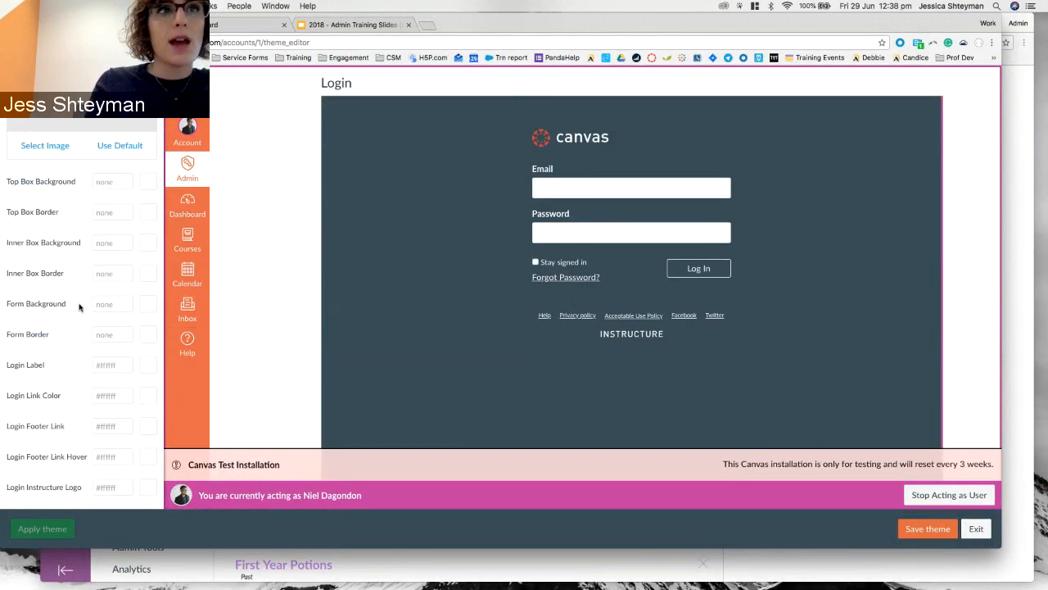
pyautogui.scroll(5, 94, 229)
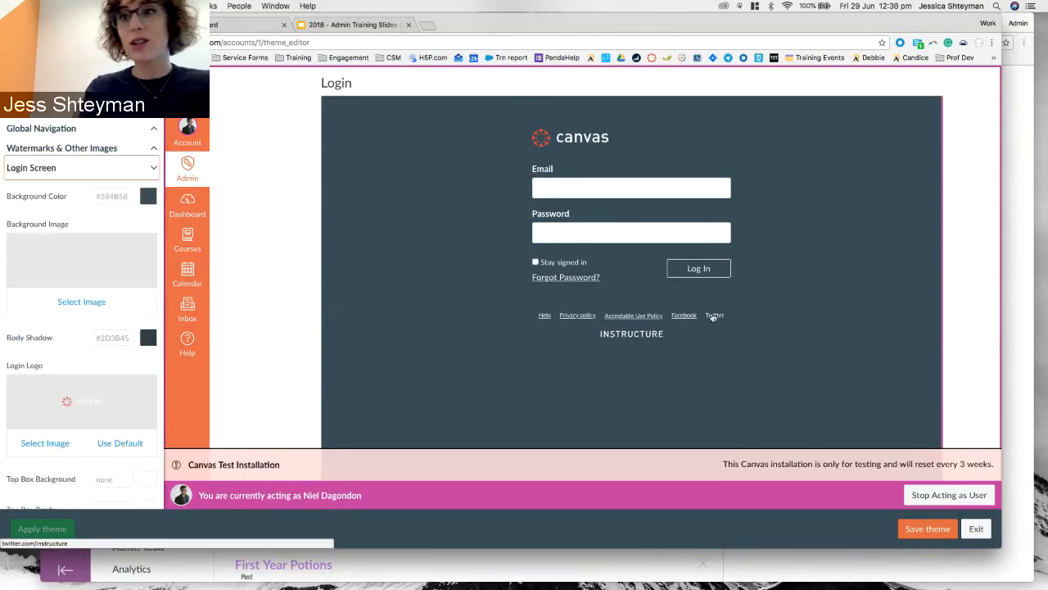
# Save the edited theme under the name 'Test' and exit the Theme Editor.
pyautogui.click(927, 528)
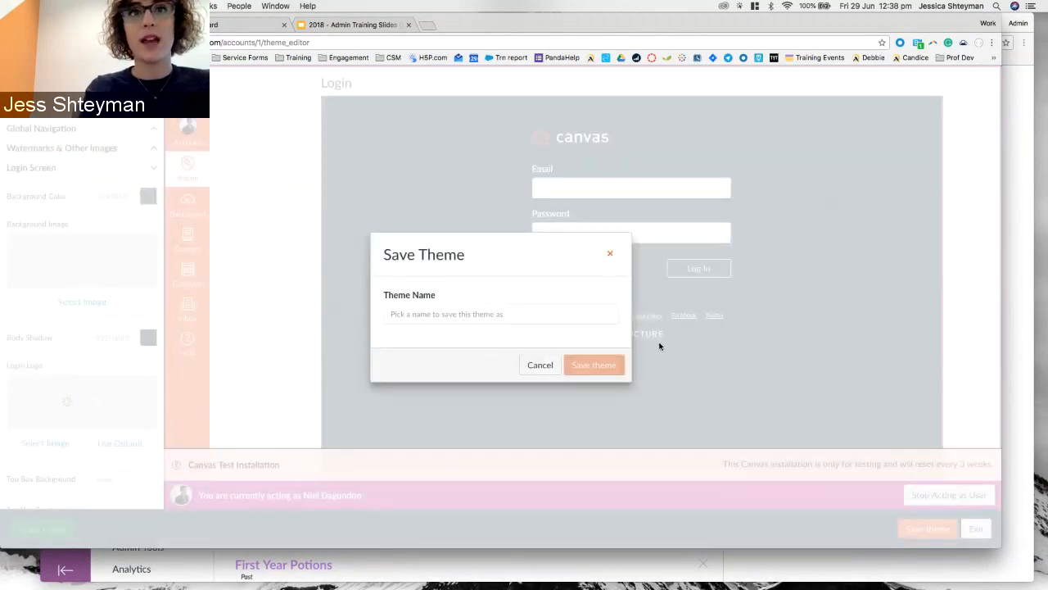
pyautogui.click(421, 319)
pyautogui.write('Test')
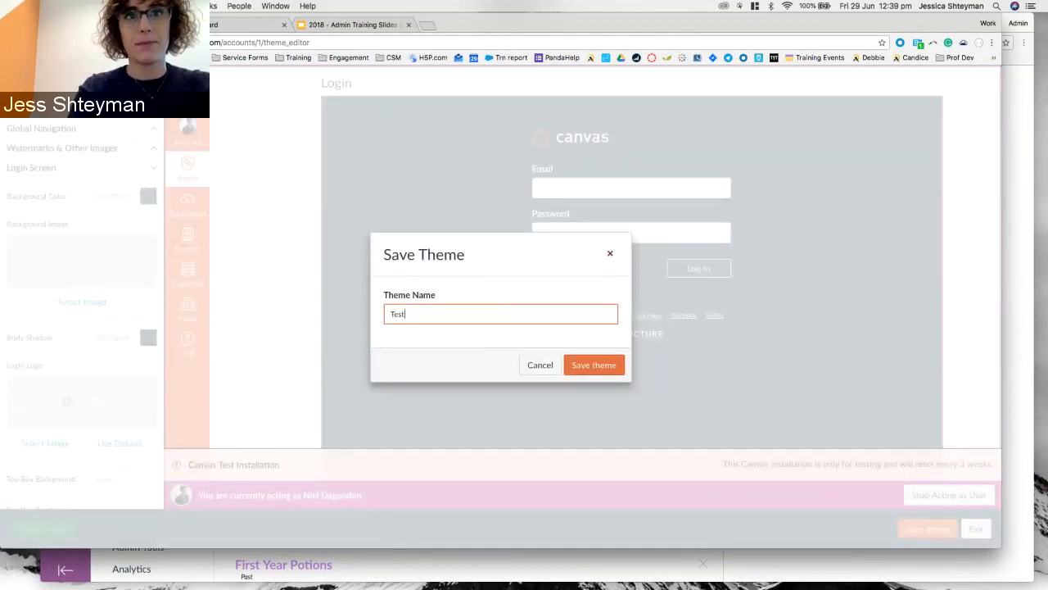
pyautogui.click(608, 363)
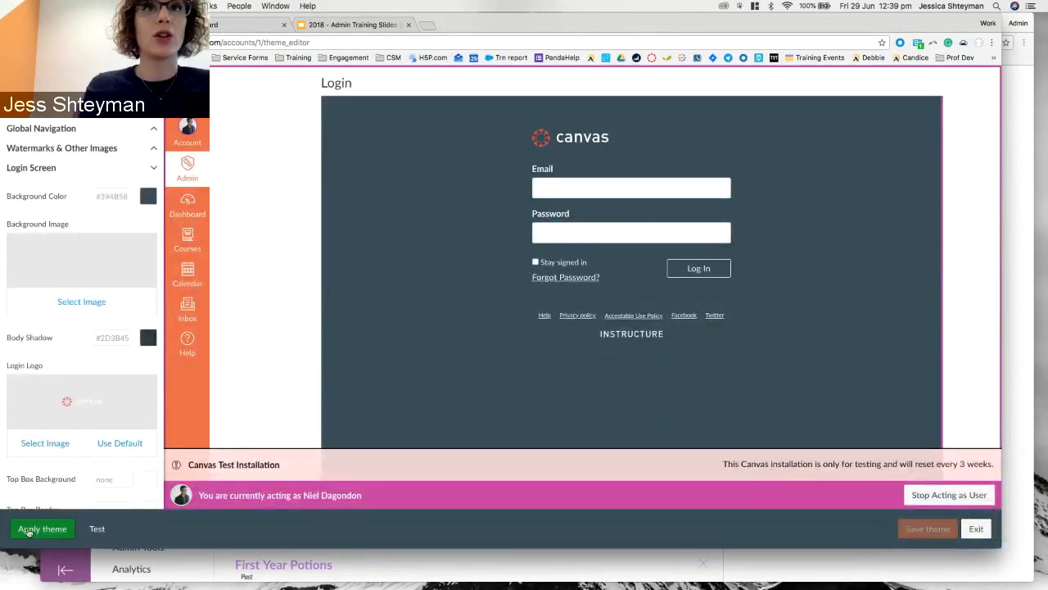
pyautogui.click(976, 529)
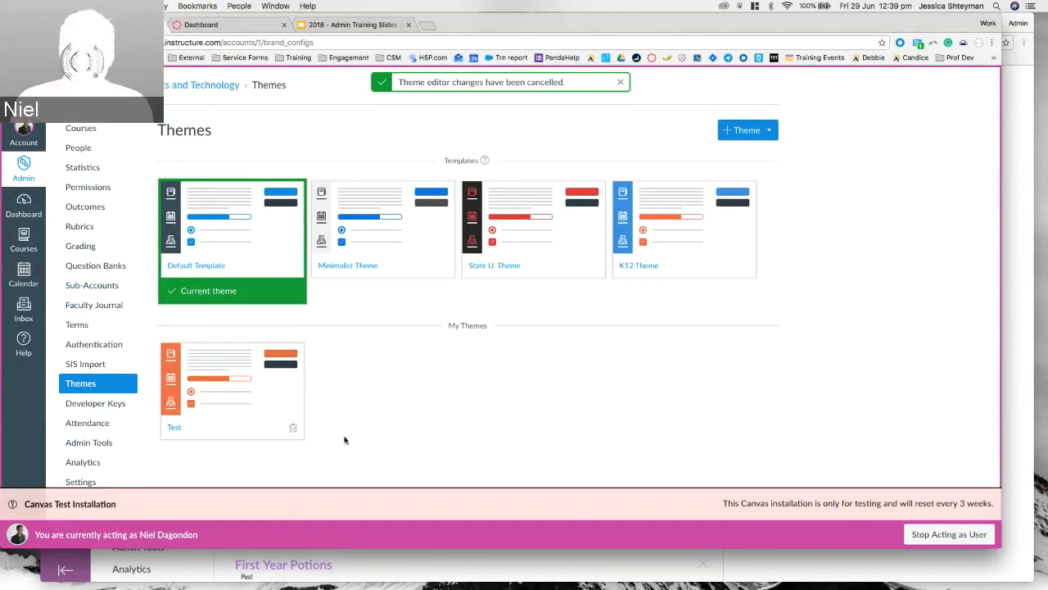
# Delete the Test theme so only the four templates remain.
pyautogui.click(293, 429)
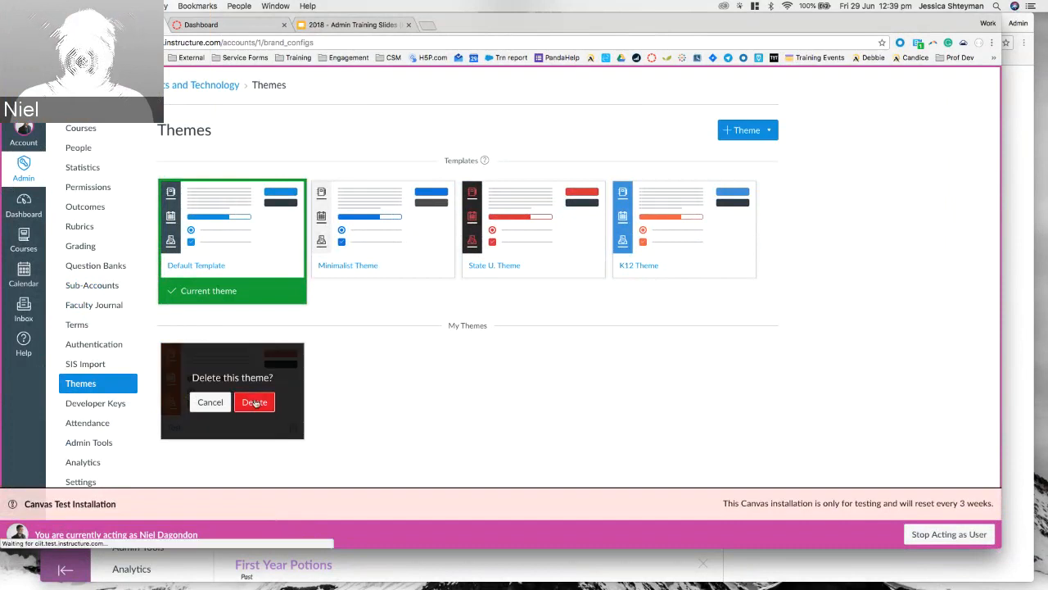
pyautogui.doubleClick(314, 157)
pyautogui.click(315, 152)
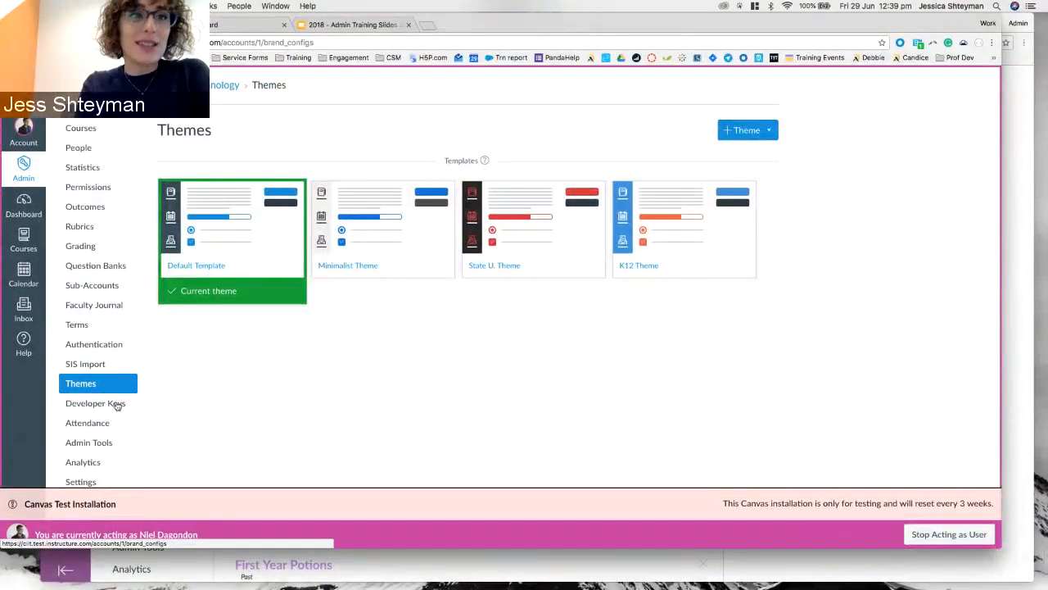
# Go to account Settings and show the External Apps gallery on the Apps tab.
pyautogui.click(99, 481)
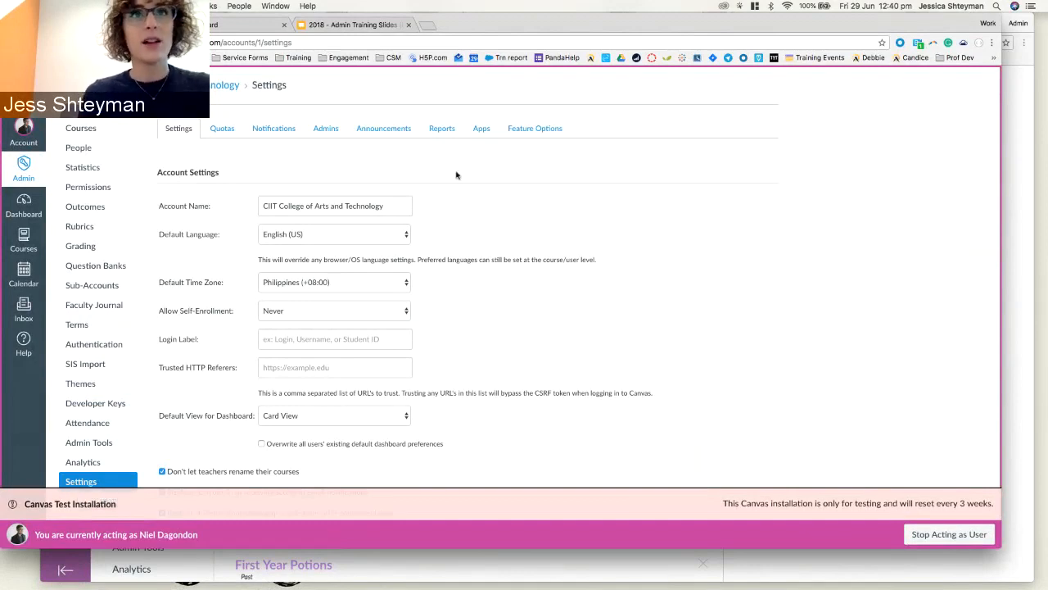
pyautogui.click(481, 130)
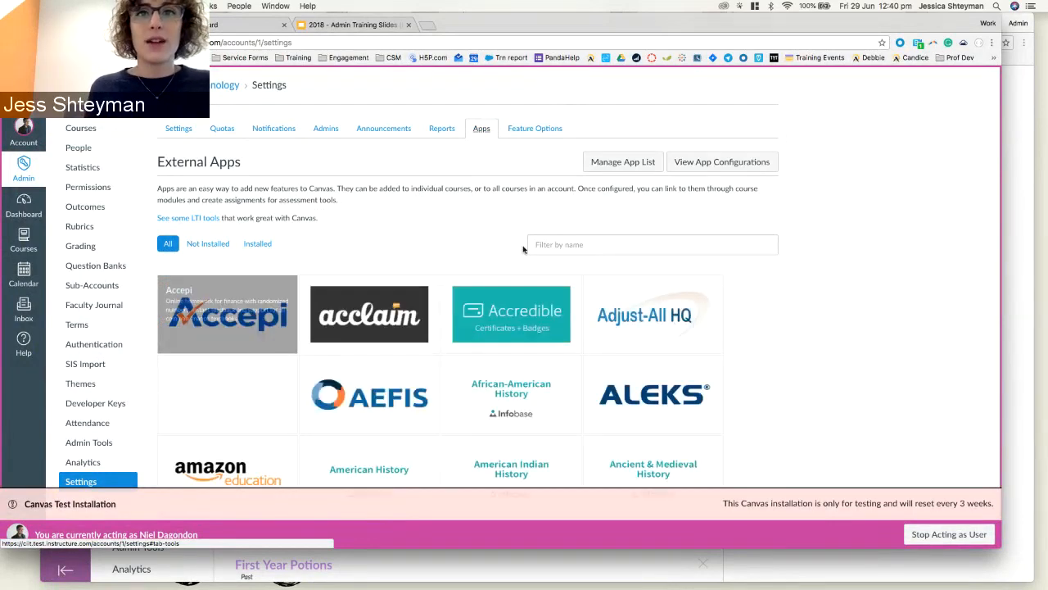
# View the apps already configured for the account, then return to the full catalogue.
pyautogui.scroll(-4, 493, 238)
pyautogui.scroll(5, 494, 237)
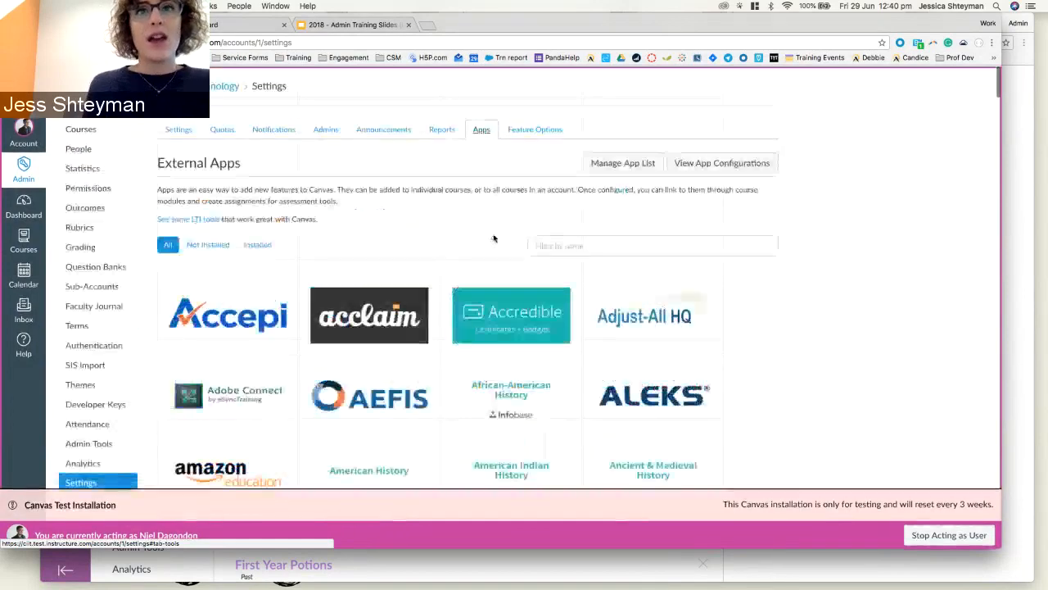
pyautogui.click(576, 244)
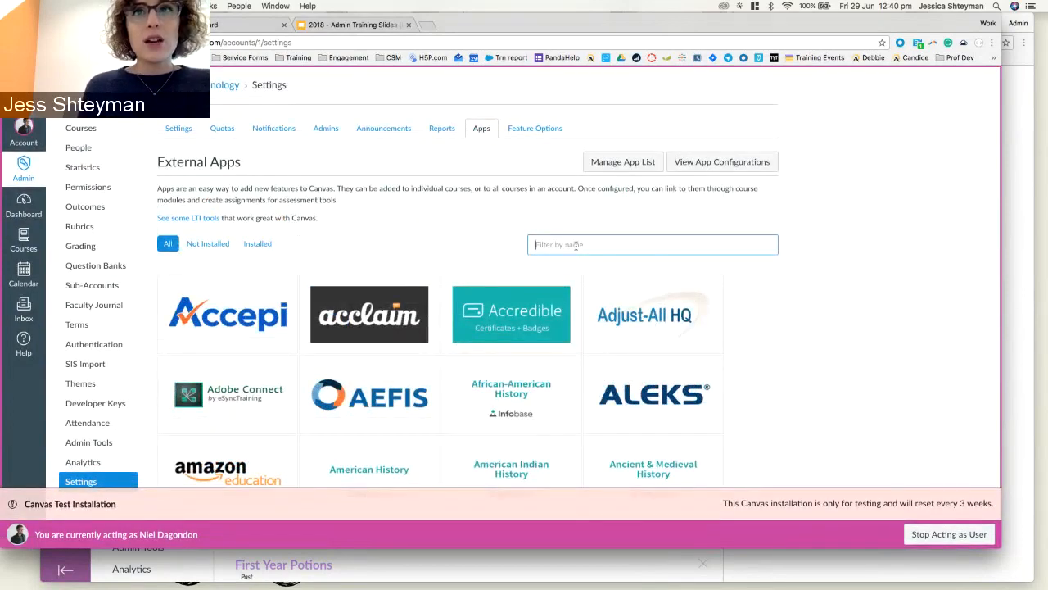
pyautogui.click(688, 163)
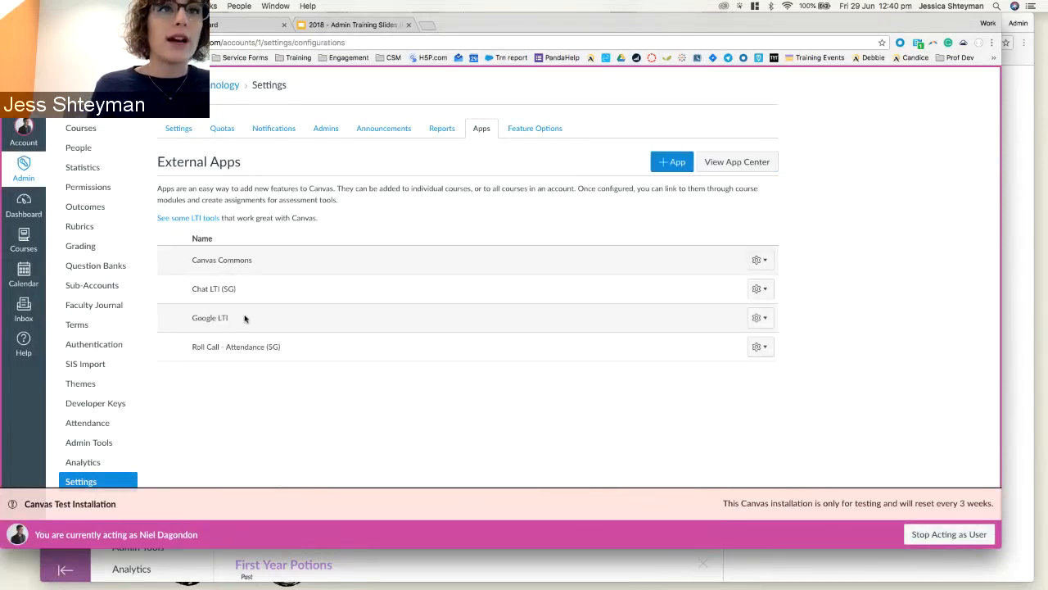
pyautogui.click(760, 161)
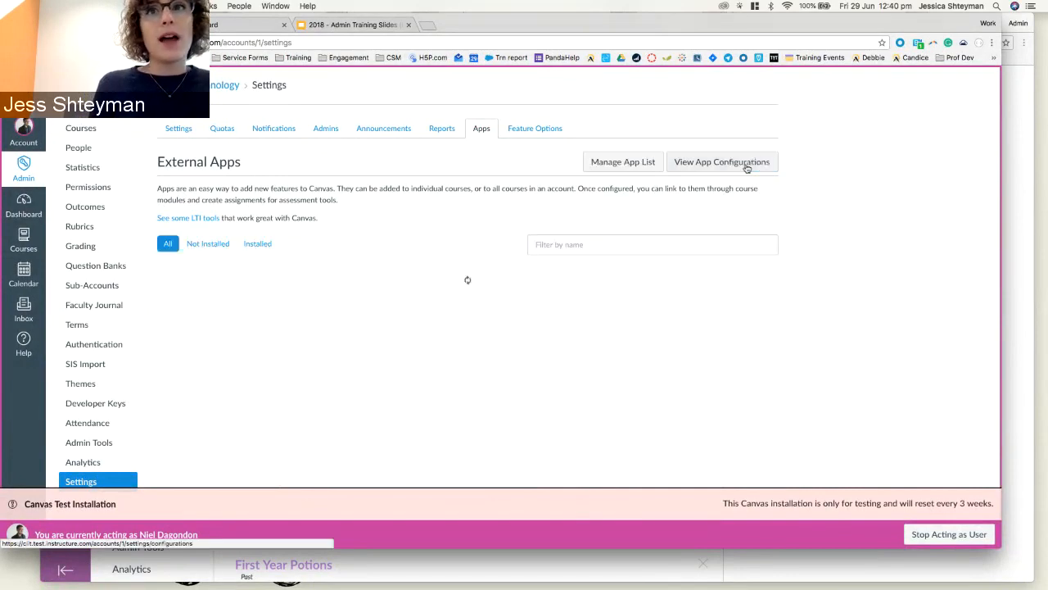
# Filter apps by 'ted', 'yout' and 'vimeo' in turn, then clear the filter.
pyautogui.click(646, 240)
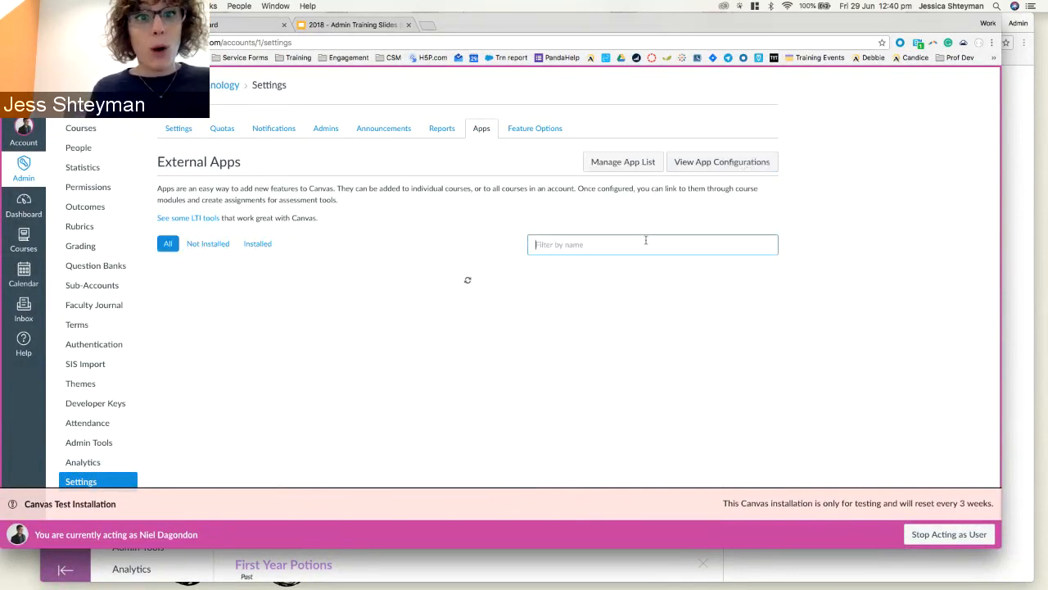
pyautogui.write('ted')
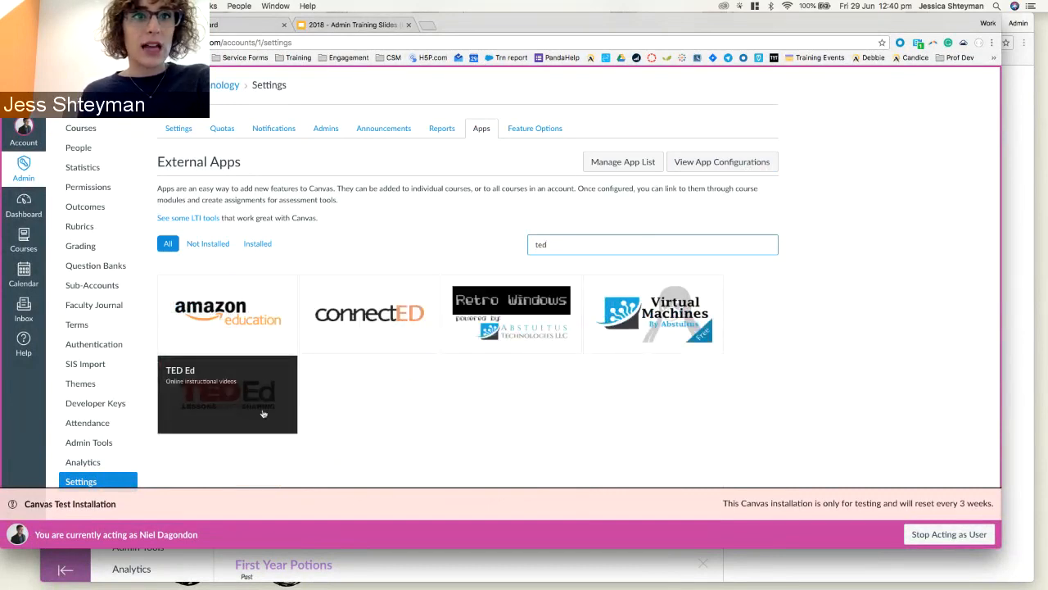
pyautogui.doubleClick(572, 243)
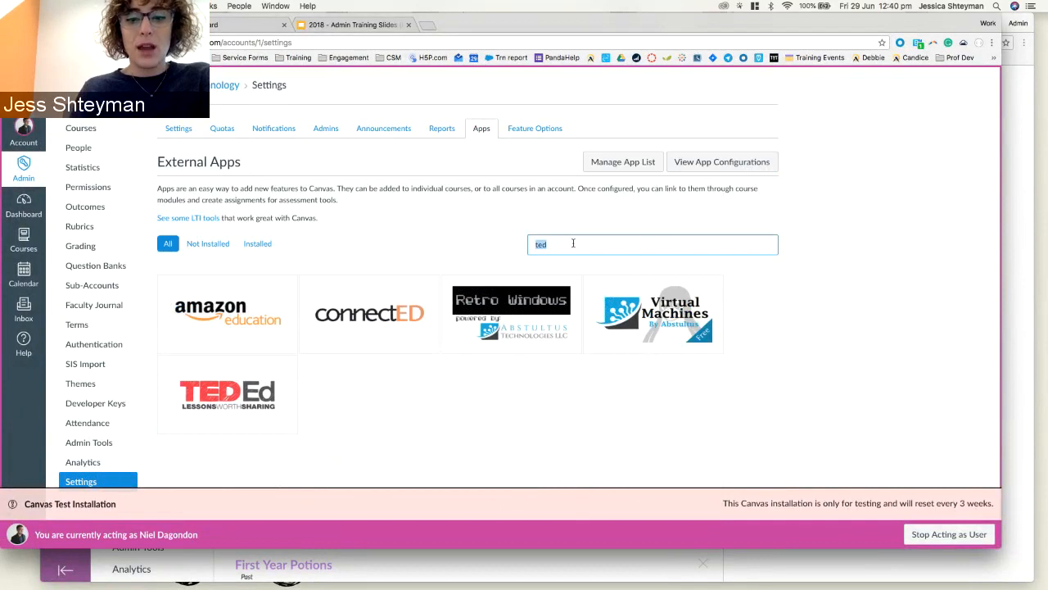
pyautogui.press('BackSpace')
pyautogui.write('yout')
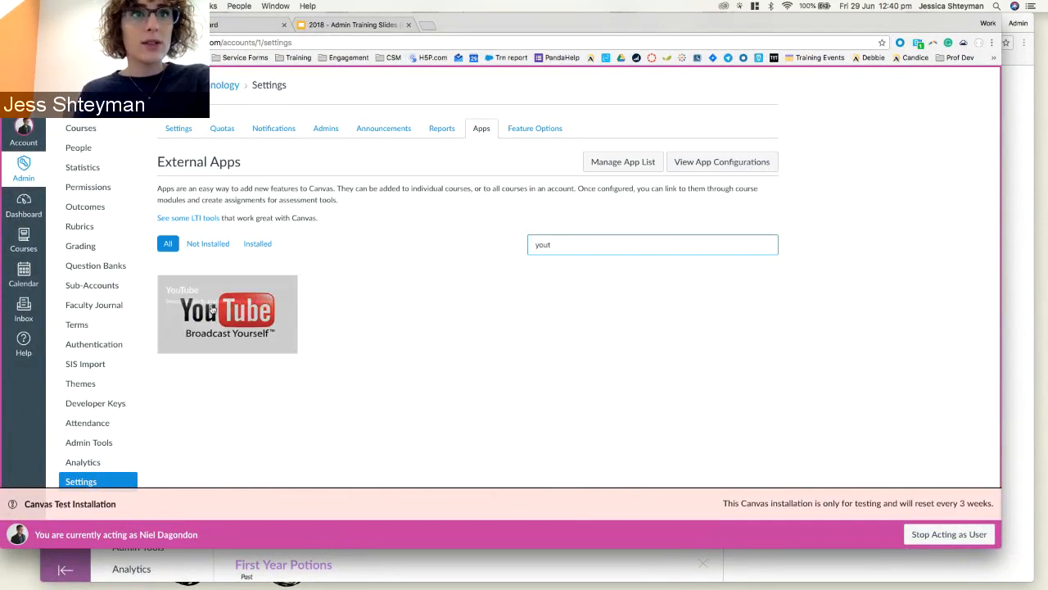
pyautogui.doubleClick(570, 248)
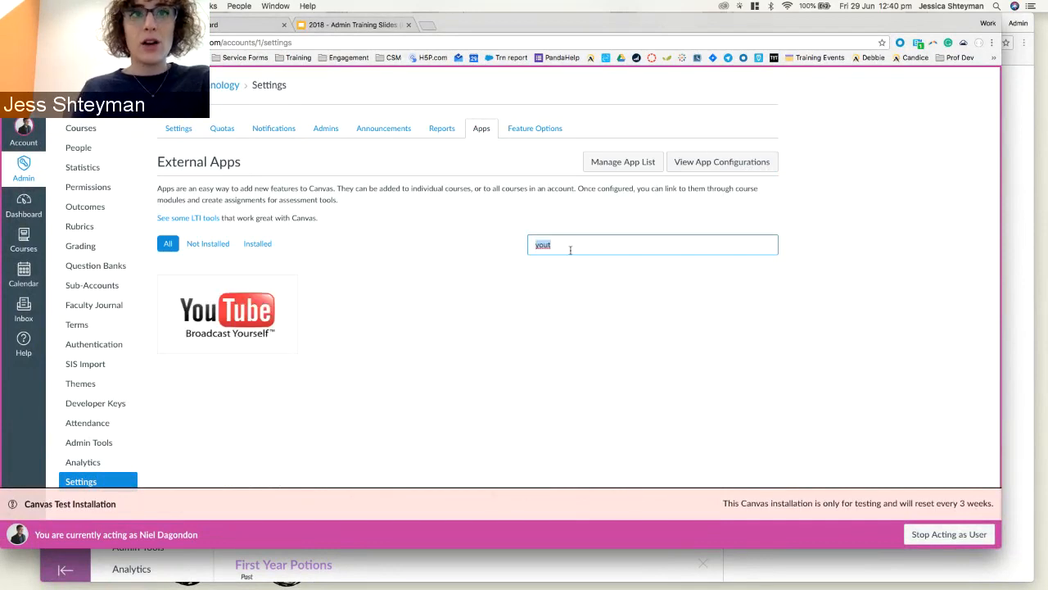
pyautogui.write('vimeo')
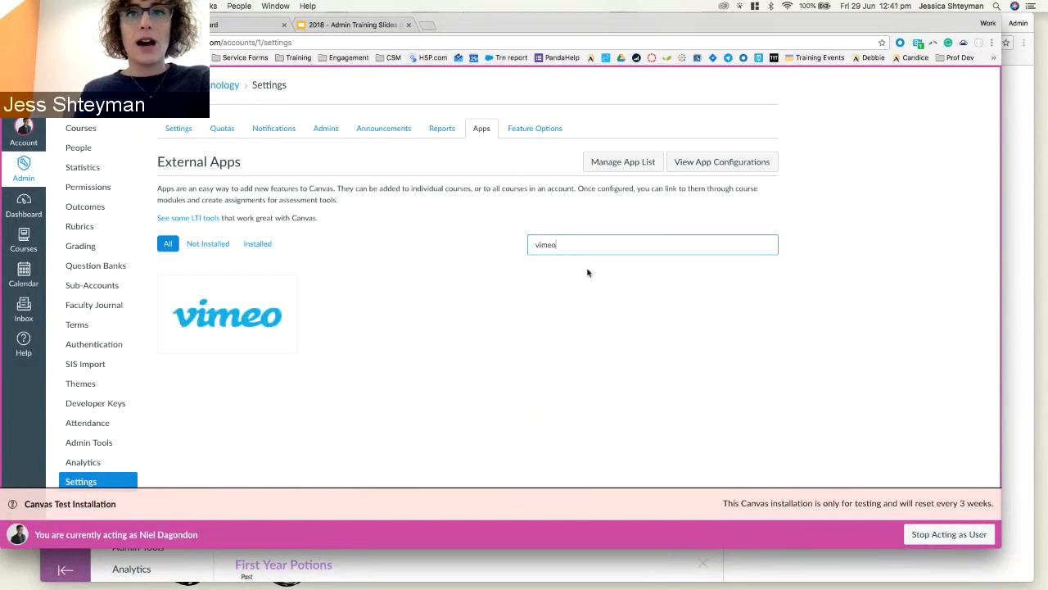
pyautogui.doubleClick(581, 244)
pyautogui.press('BackSpace')
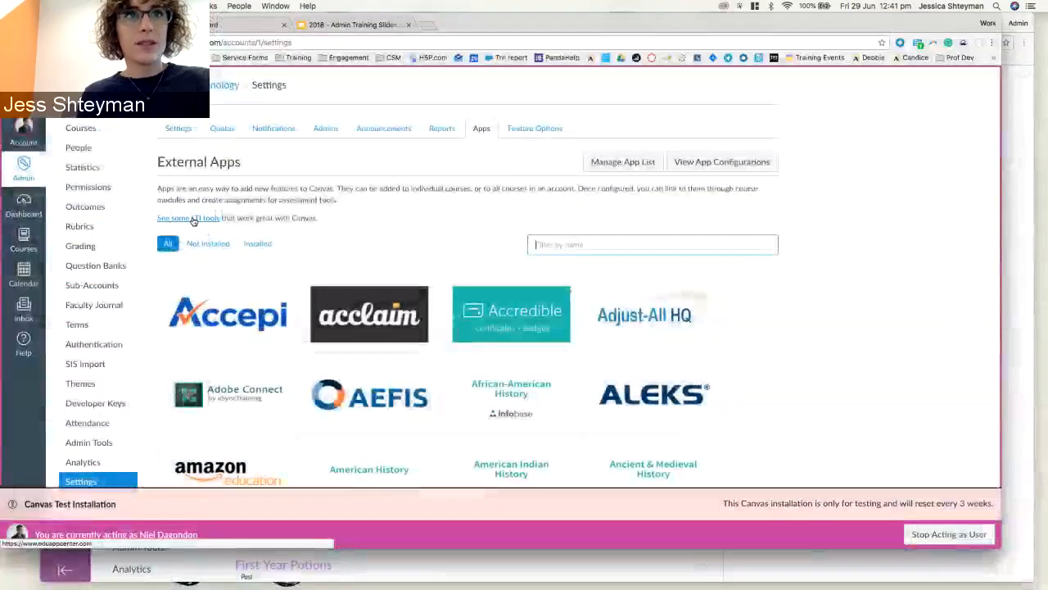
pyautogui.rightClick(199, 221)
pyautogui.click(200, 222)
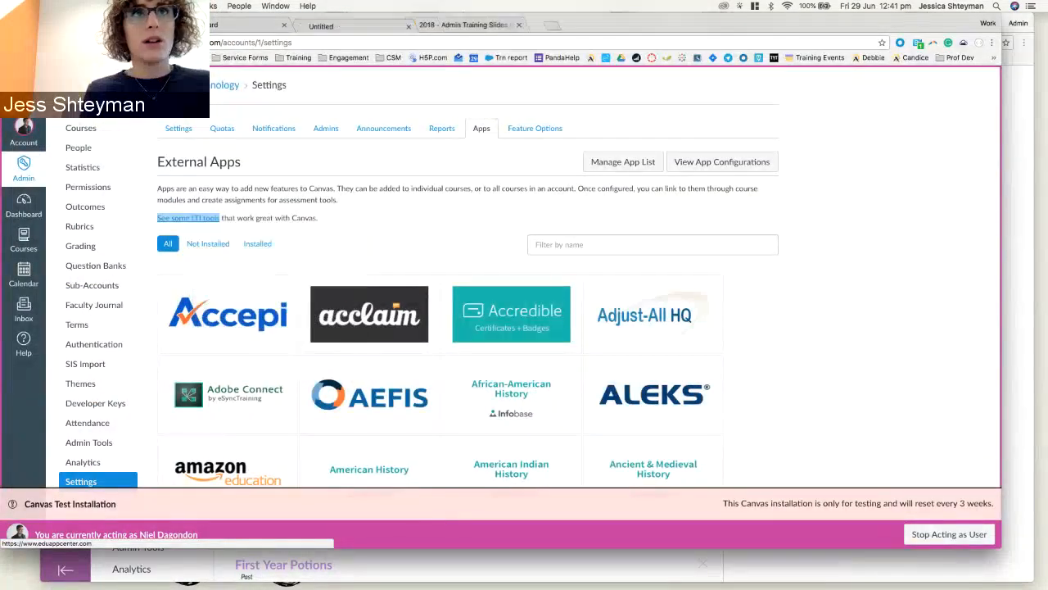
pyautogui.click(372, 24)
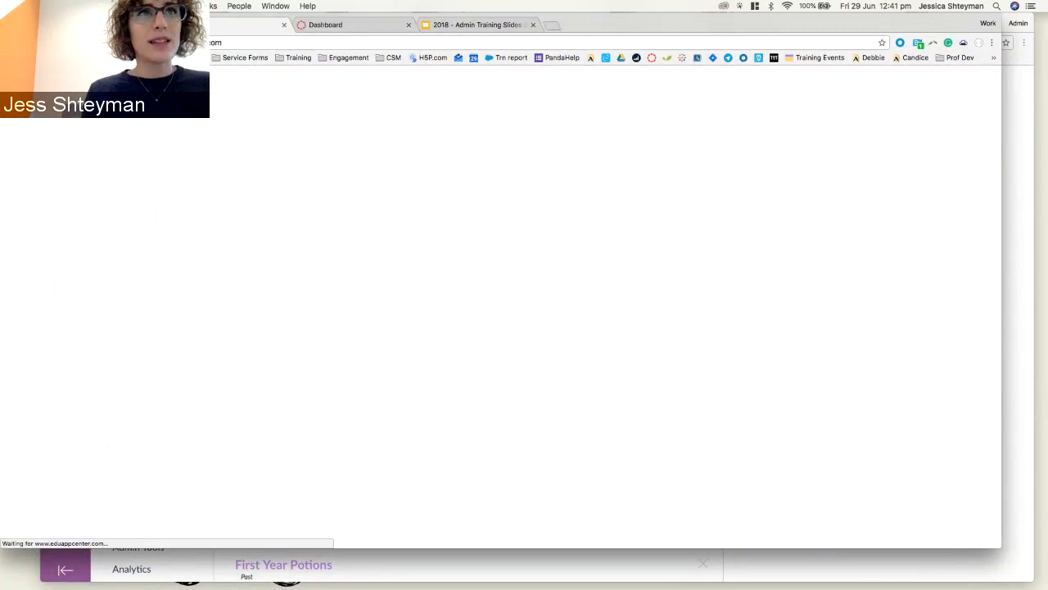
pyautogui.click(168, 42)
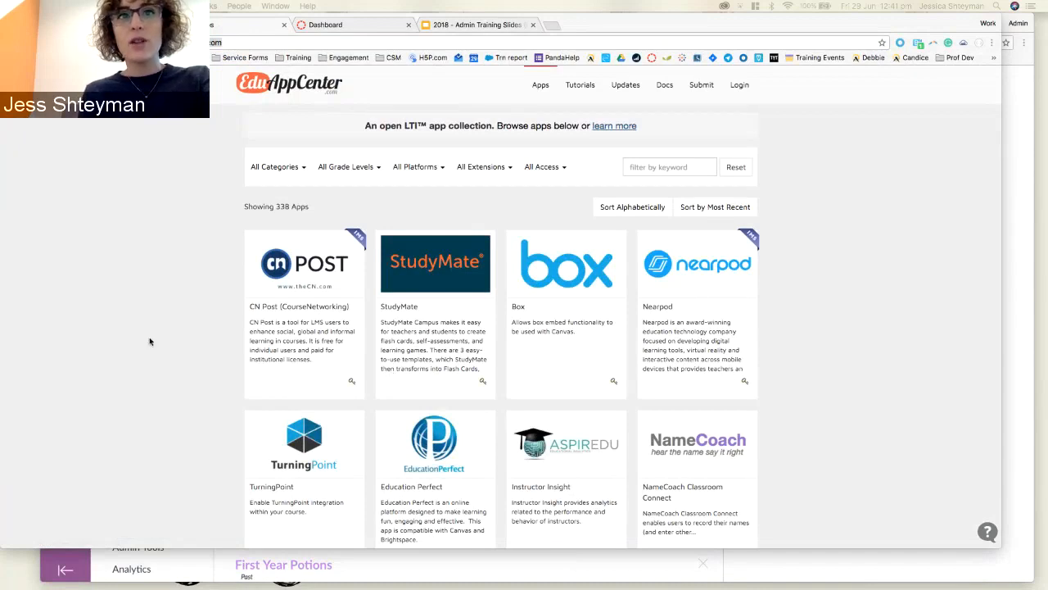
pyautogui.click(682, 166)
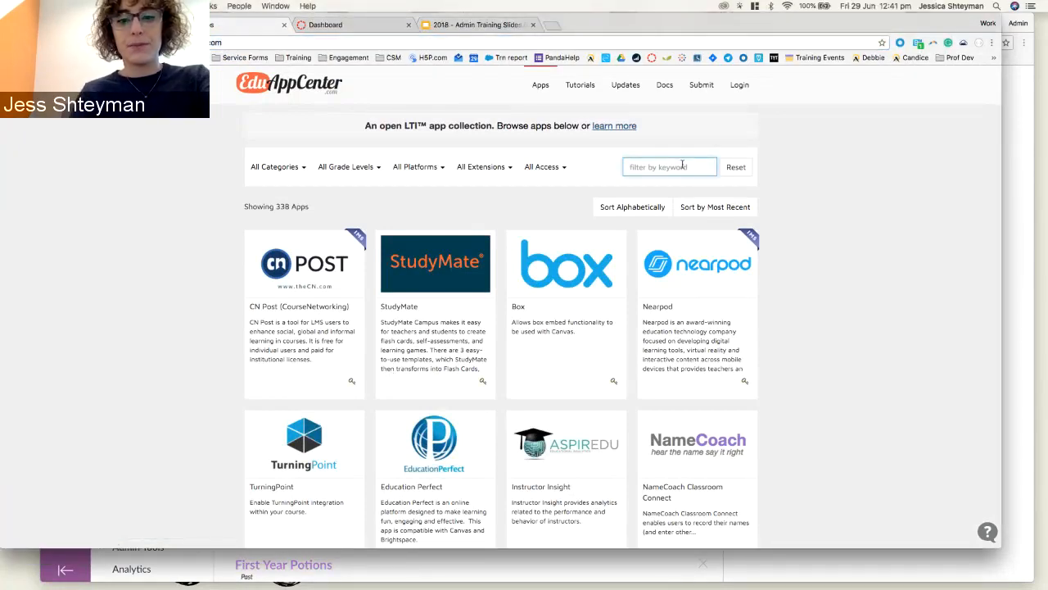
pyautogui.write('yout')
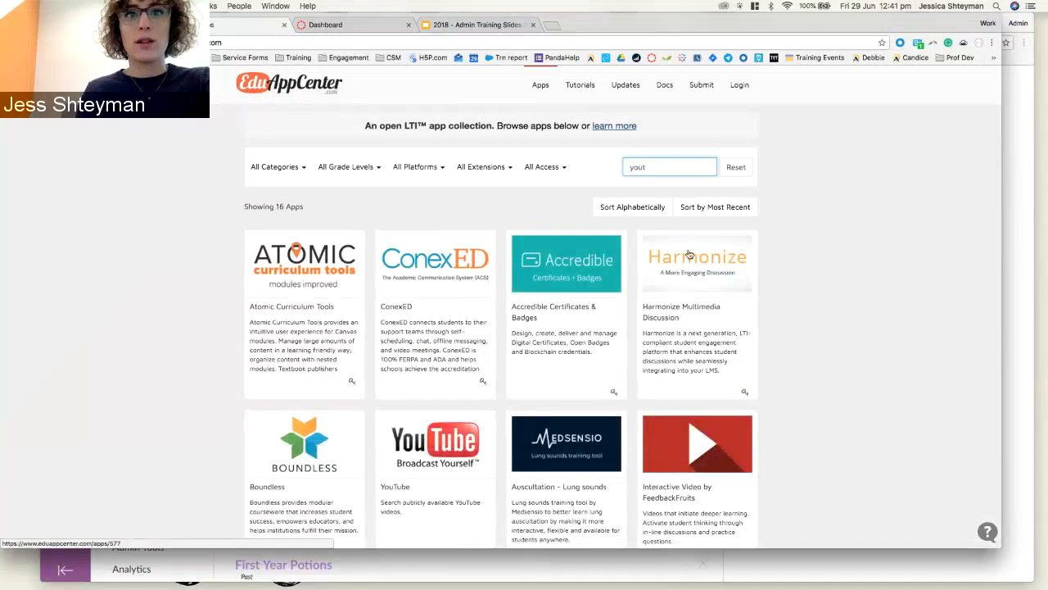
pyautogui.click(430, 449)
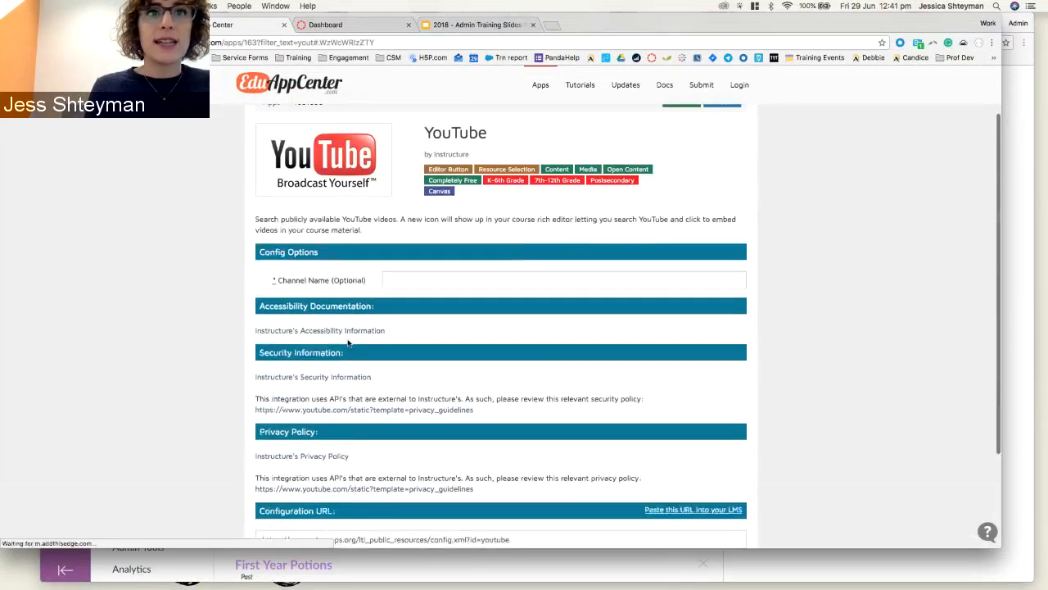
pyautogui.scroll(-2, 345, 309)
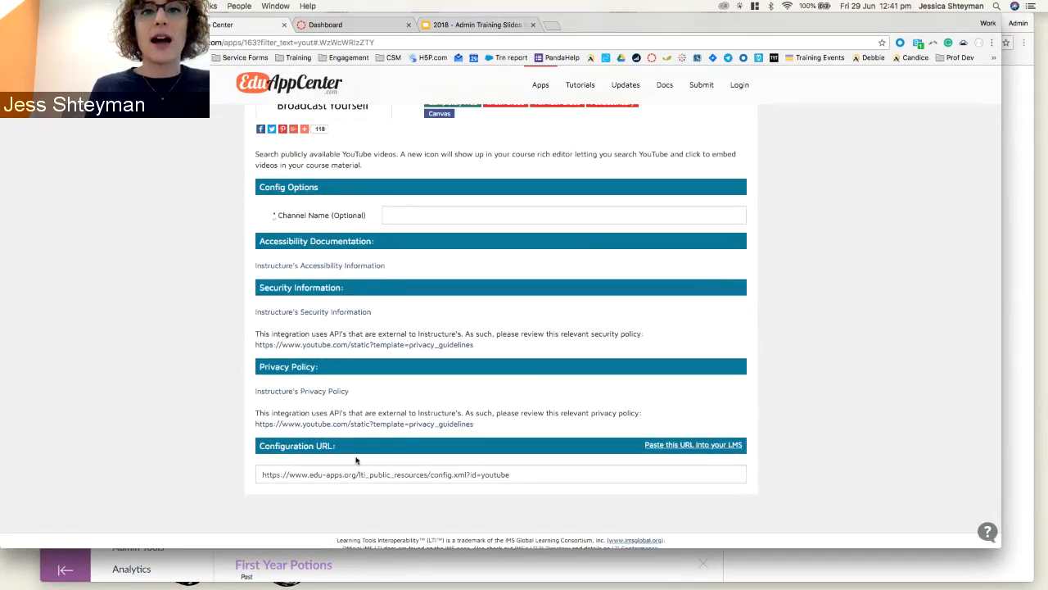
pyautogui.scroll(-1, 356, 460)
pyautogui.scroll(3, 357, 461)
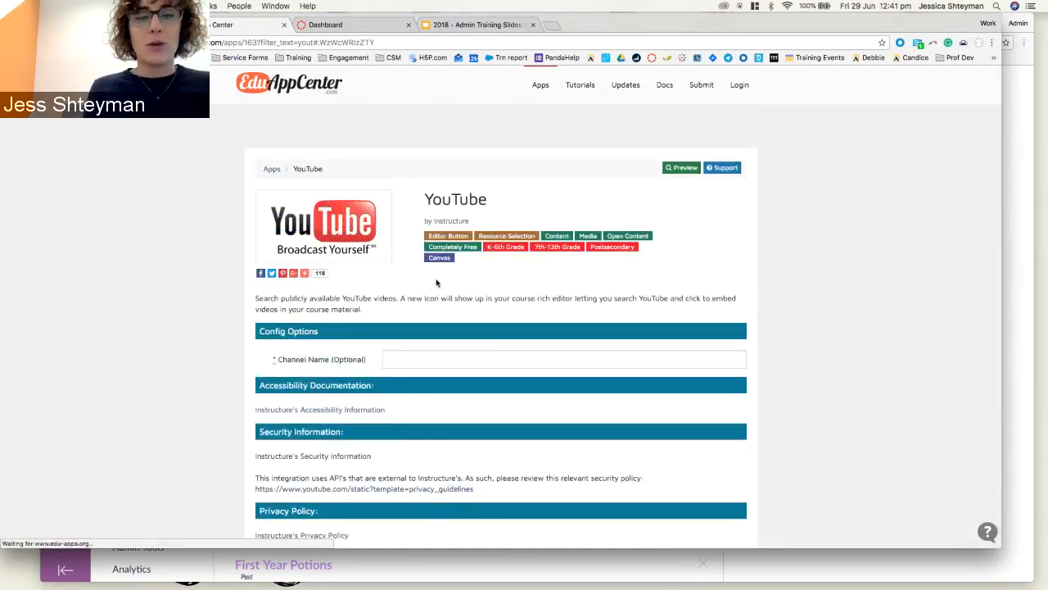
pyautogui.press('F1')
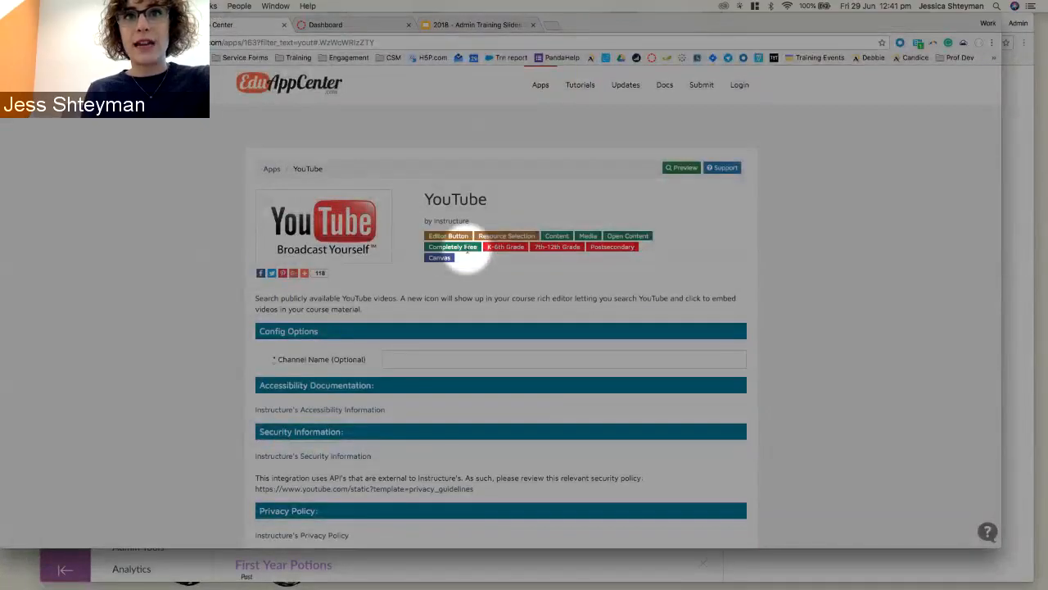
pyautogui.press('F1')
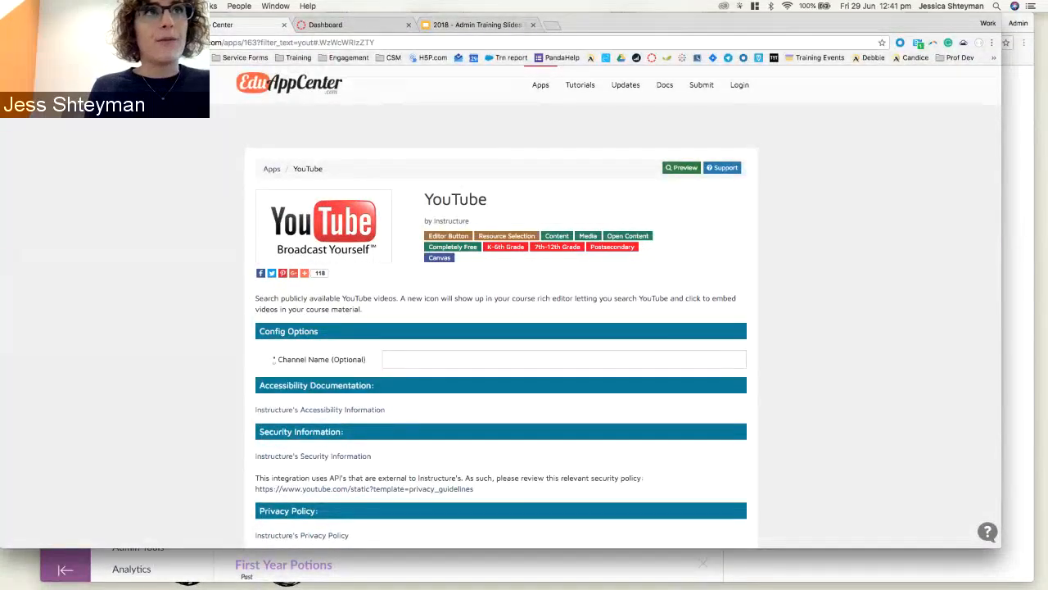
pyautogui.click(11, 43)
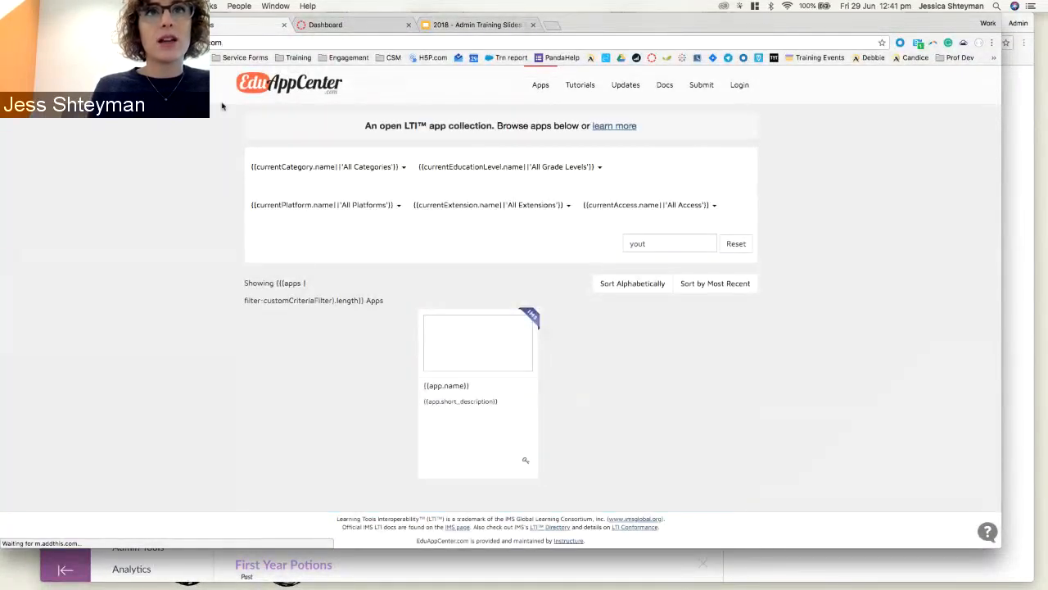
pyautogui.click(276, 167)
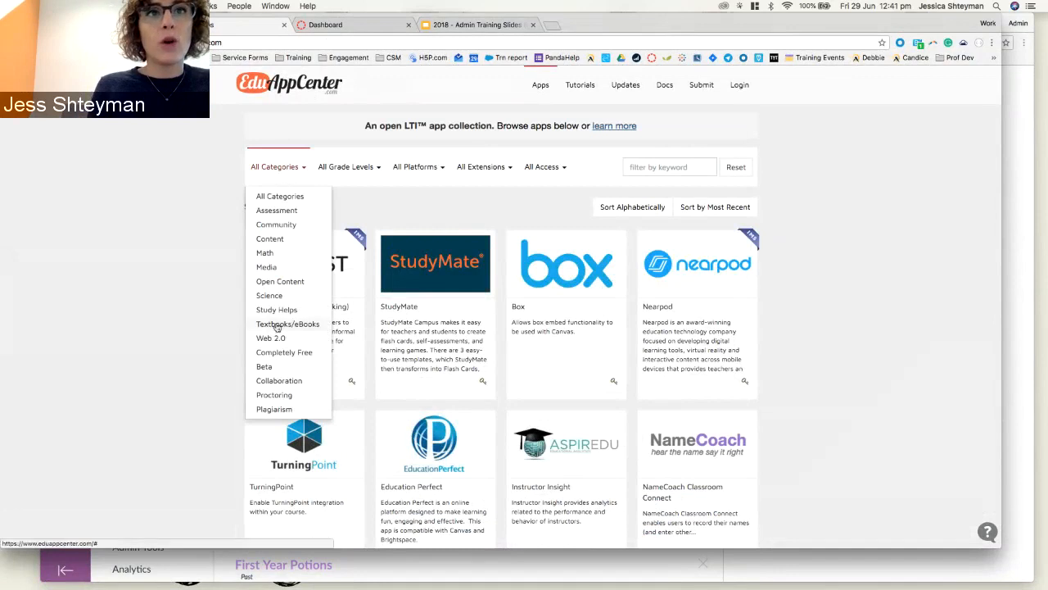
pyautogui.click(291, 354)
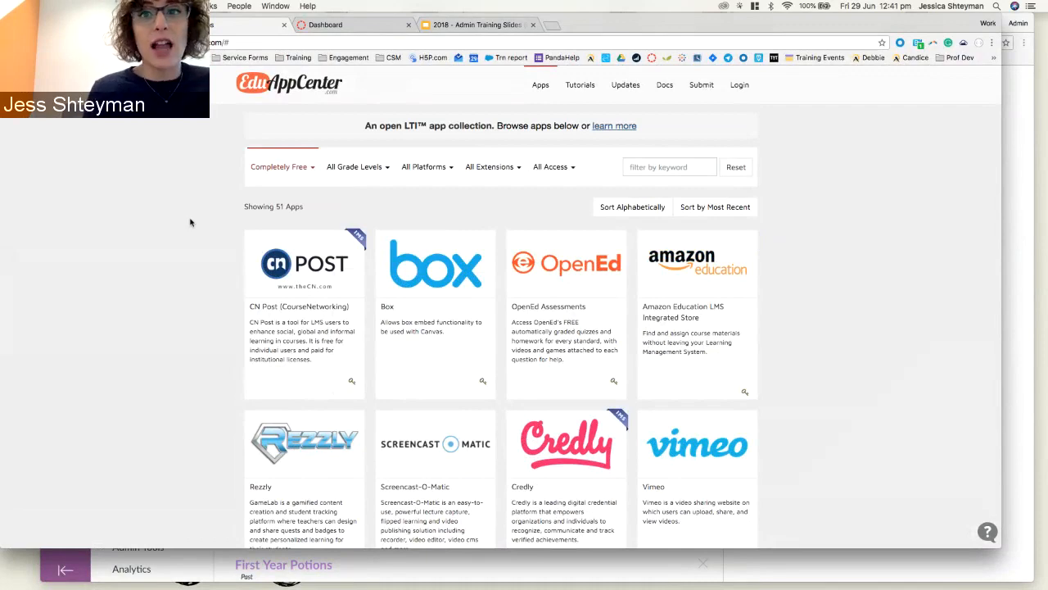
pyautogui.click(284, 26)
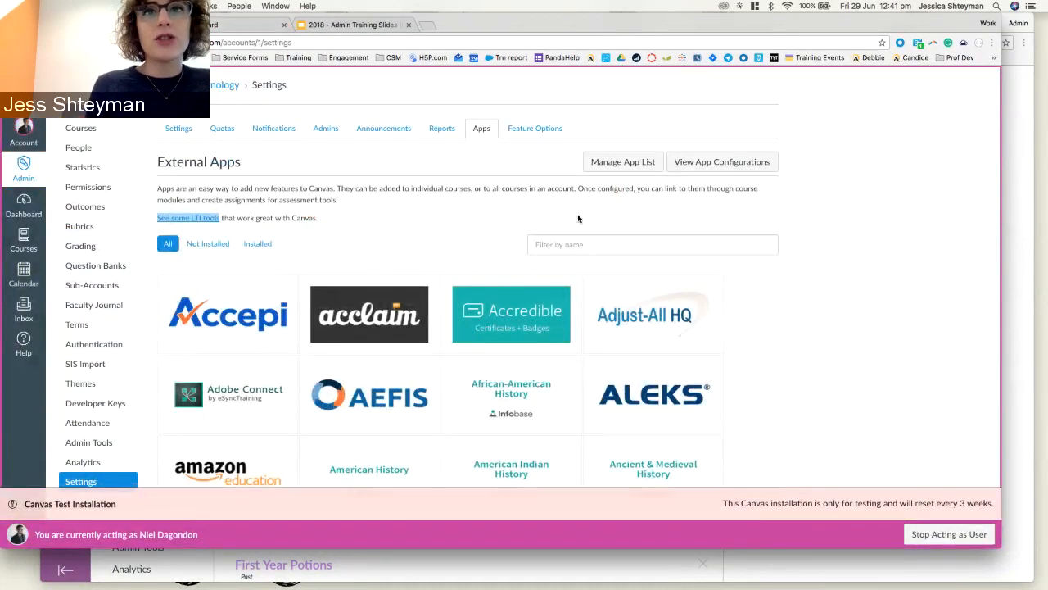
# Filter the External Apps by 'yout' and open the YouTube app's details page.
pyautogui.click(549, 244)
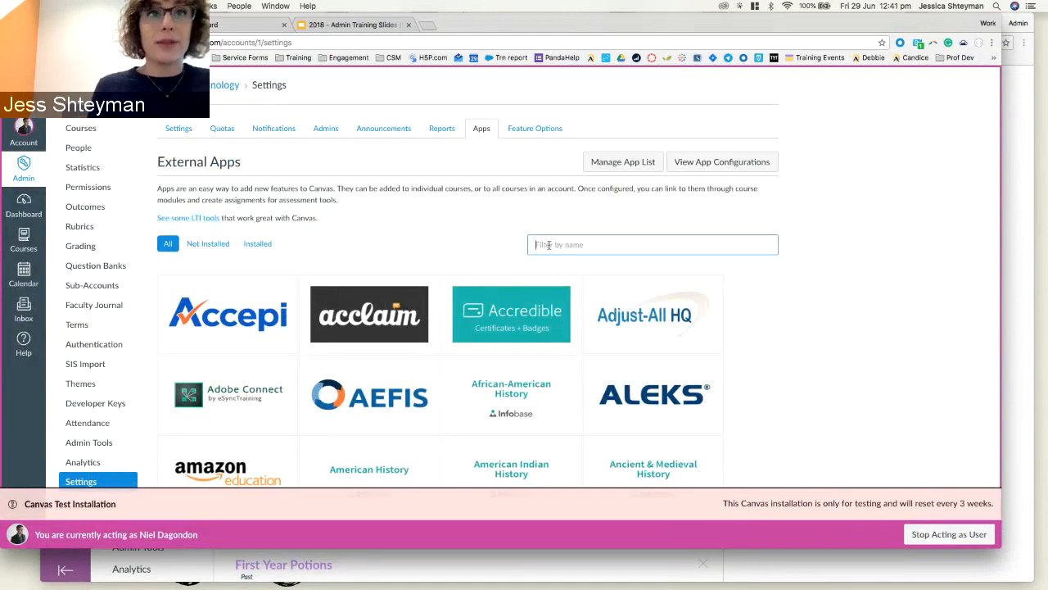
pyautogui.write('yout')
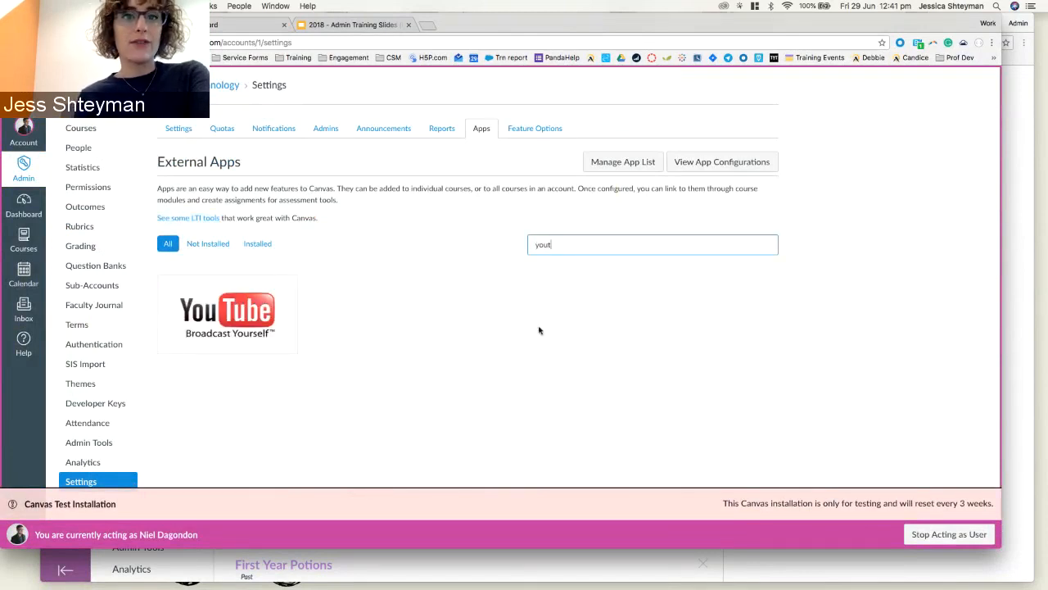
pyautogui.click(258, 322)
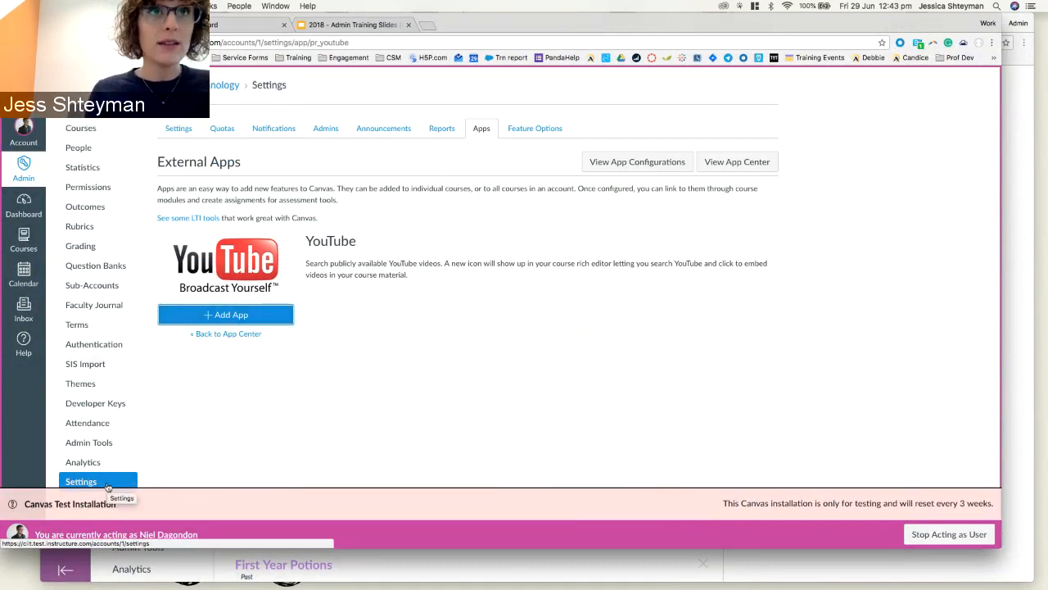
# View account announcements, then the CIIT Senior High School sub-account's Settings Announcements tab.
pyautogui.click(379, 132)
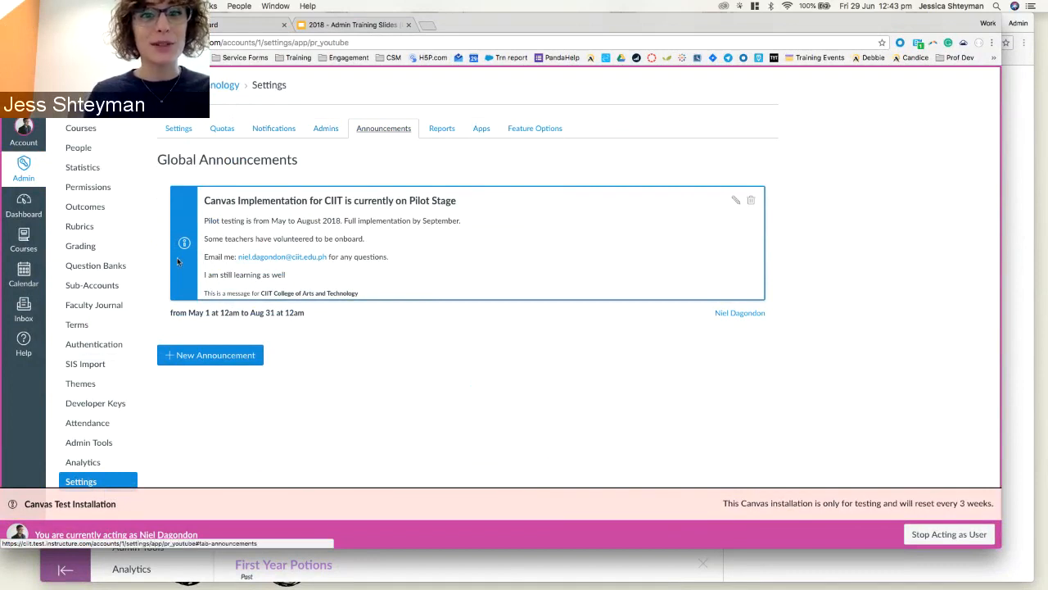
pyautogui.rightClick(80, 290)
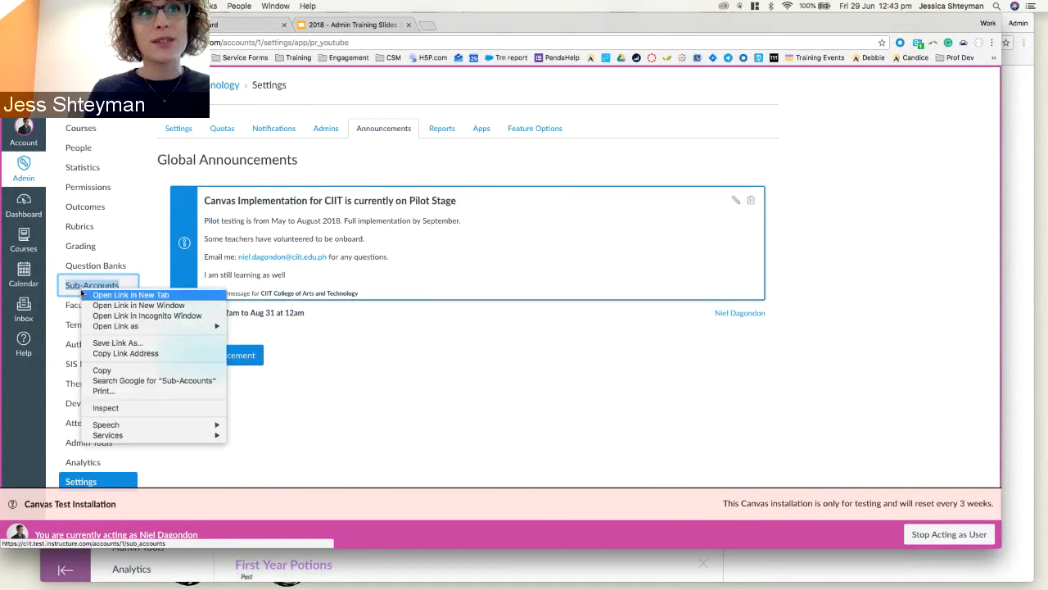
pyautogui.click(94, 294)
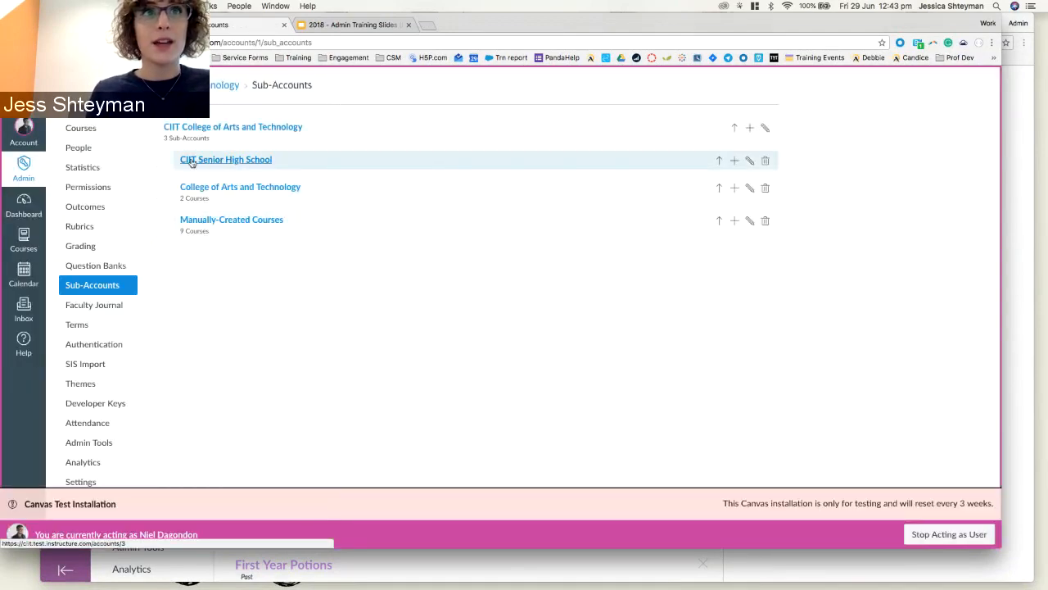
pyautogui.click(190, 162)
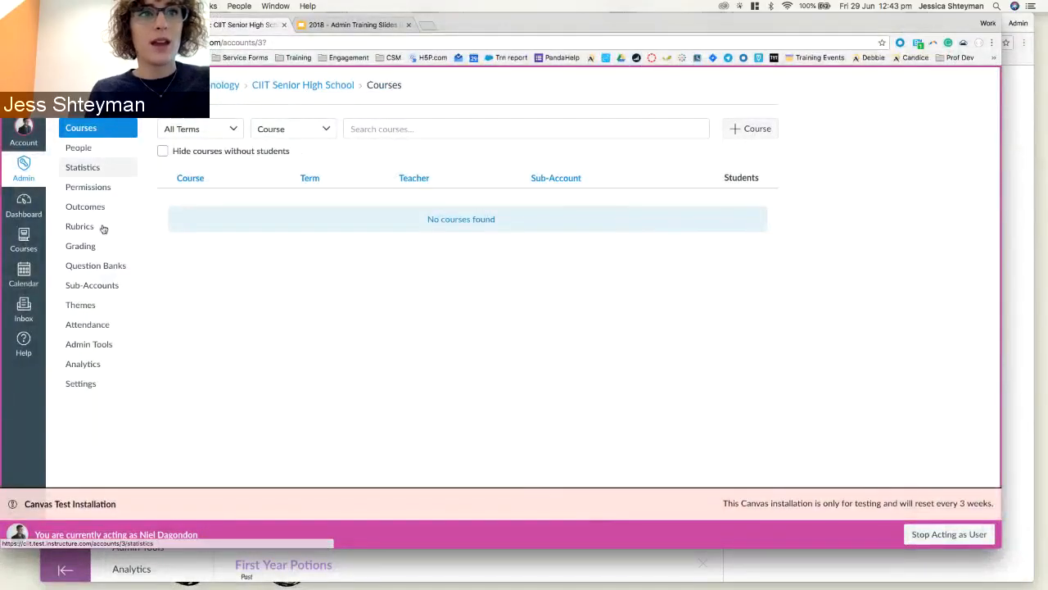
pyautogui.click(88, 385)
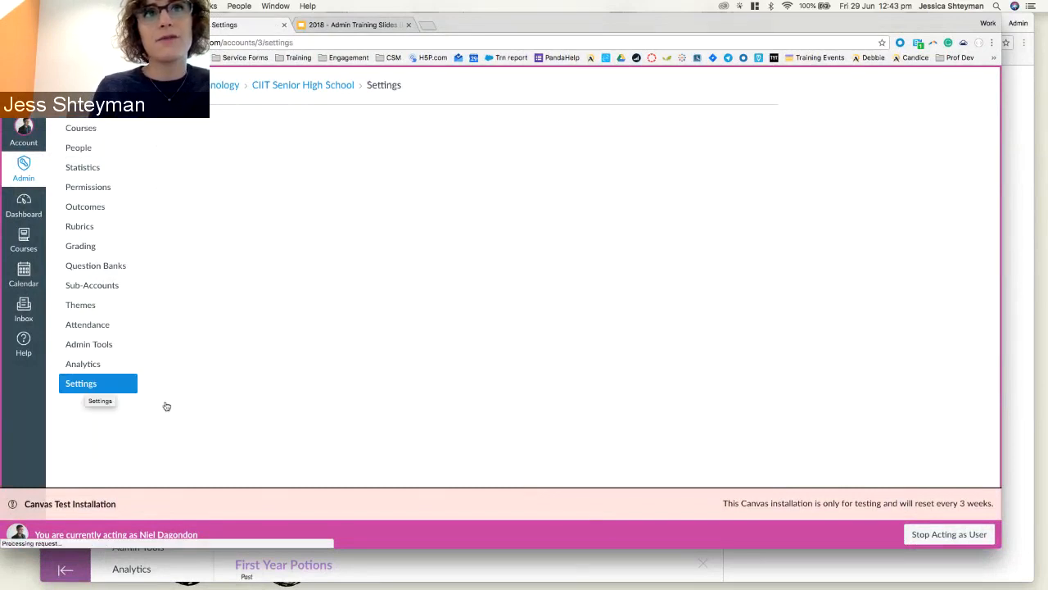
pyautogui.click(332, 136)
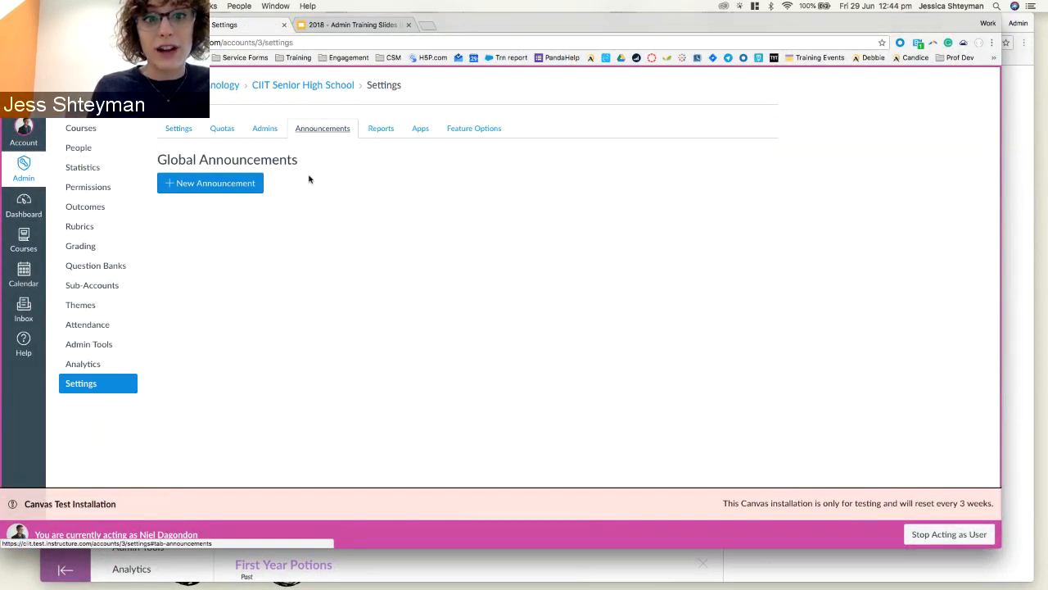
# Start a new global announcement titled 'Welcome to Canvas!'.
pyautogui.click(171, 185)
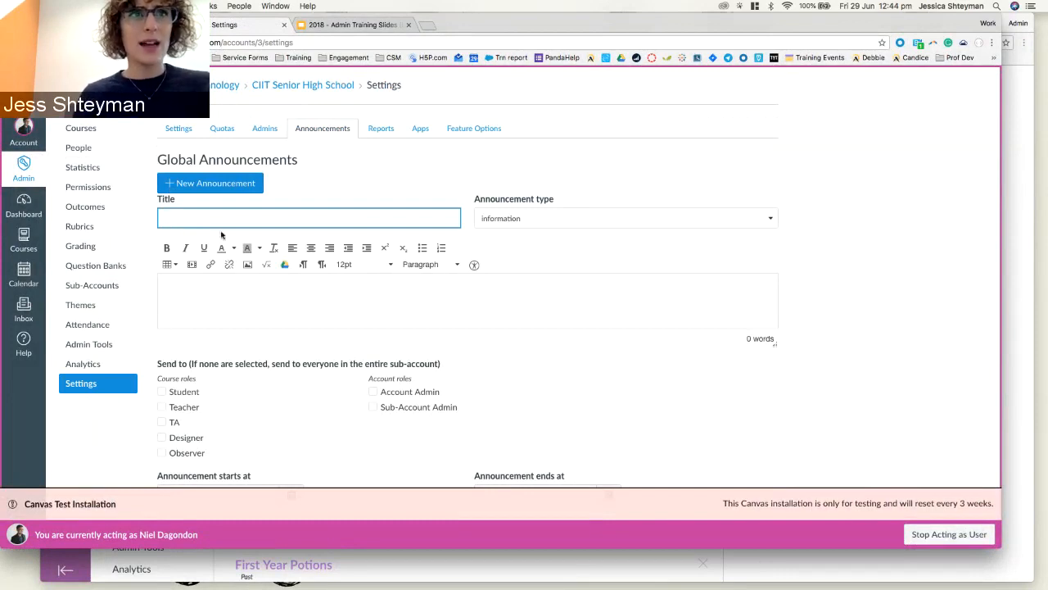
pyautogui.write('Welcme')
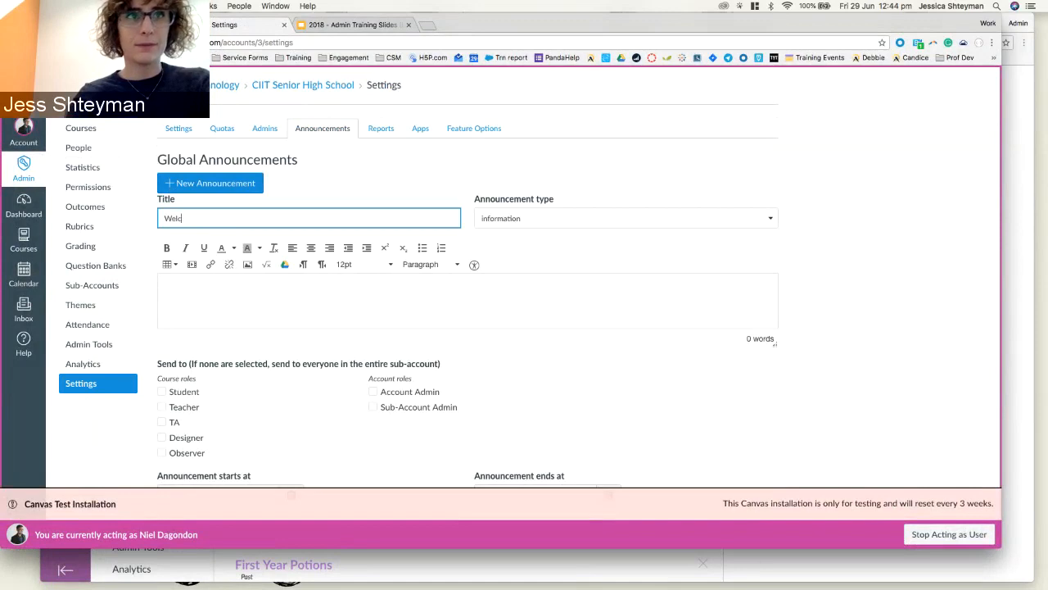
pyautogui.press('BackSpace')
pyautogui.press('BackSpace')
pyautogui.write('ome to C')
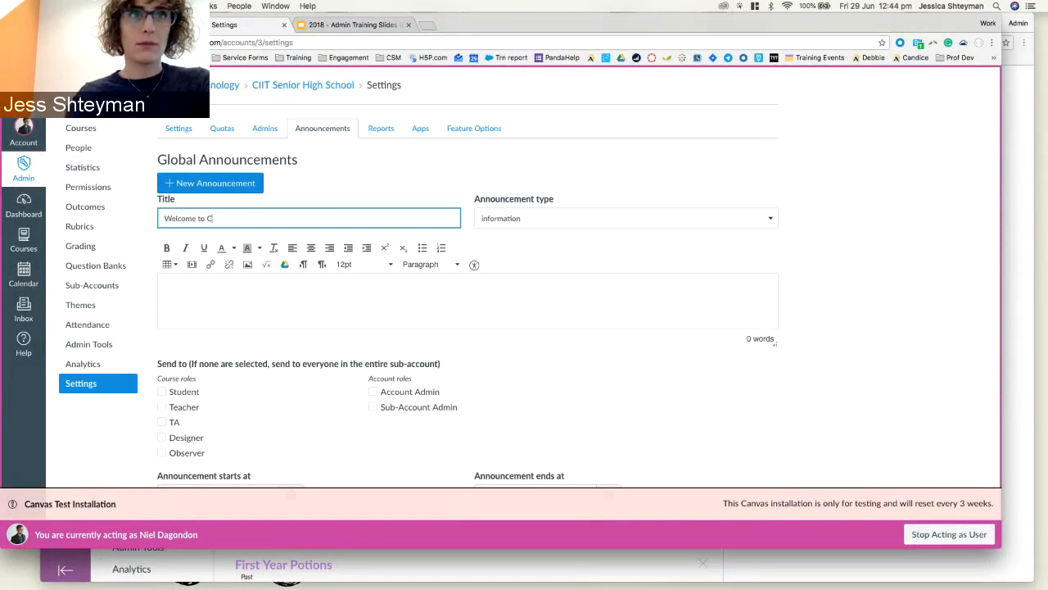
pyautogui.write('anvas!')
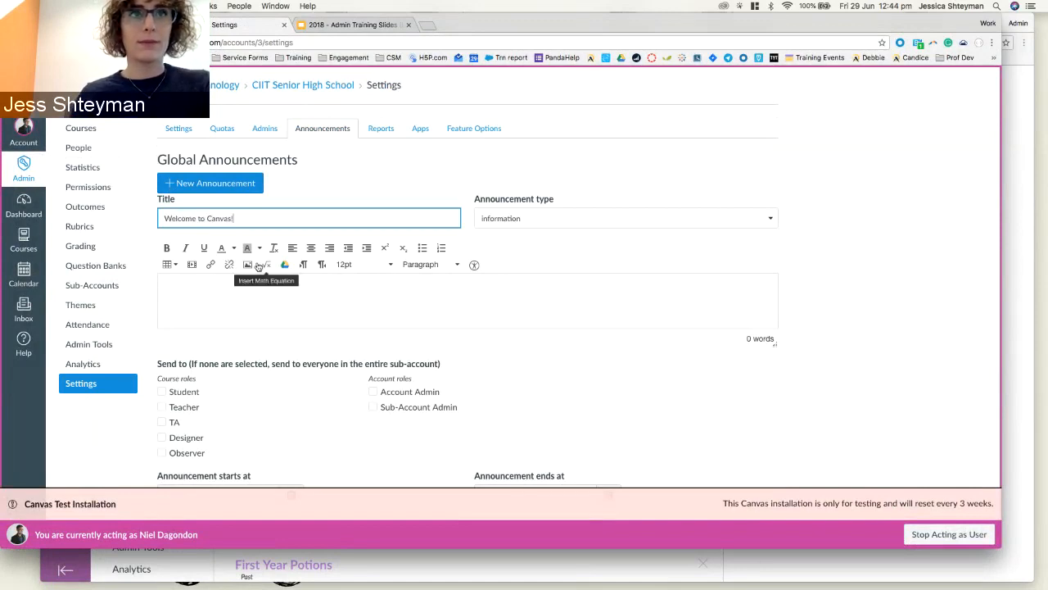
# Write the message 'This is our new LMS, Canvas. I hope you have a great learning experience!' with type information.
pyautogui.click(232, 303)
pyautogui.write('This is our')
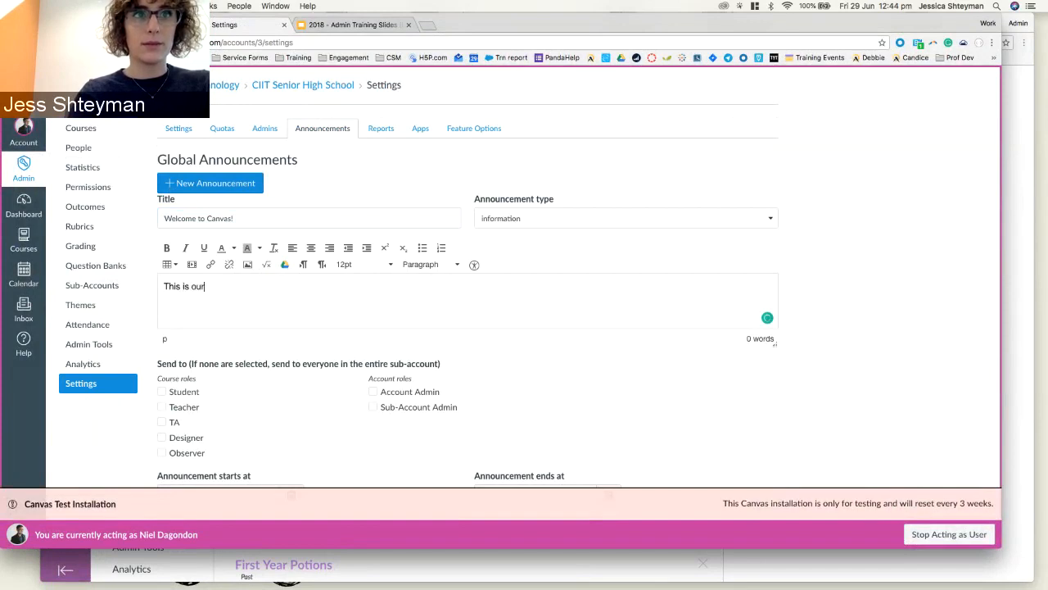
pyautogui.write(' new LMS')
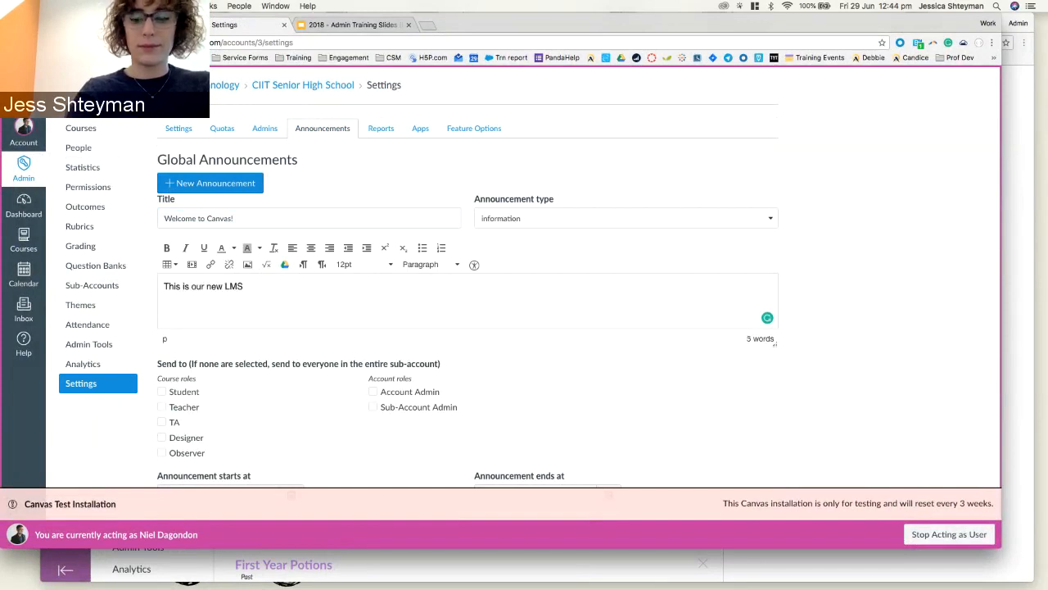
pyautogui.write(', Canv')
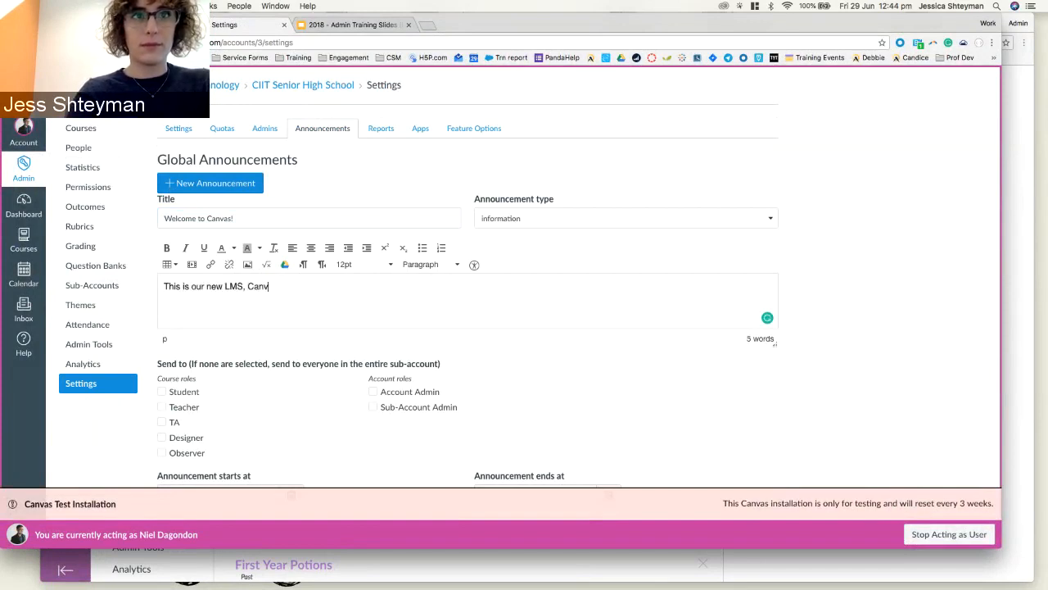
pyautogui.write('as. I')
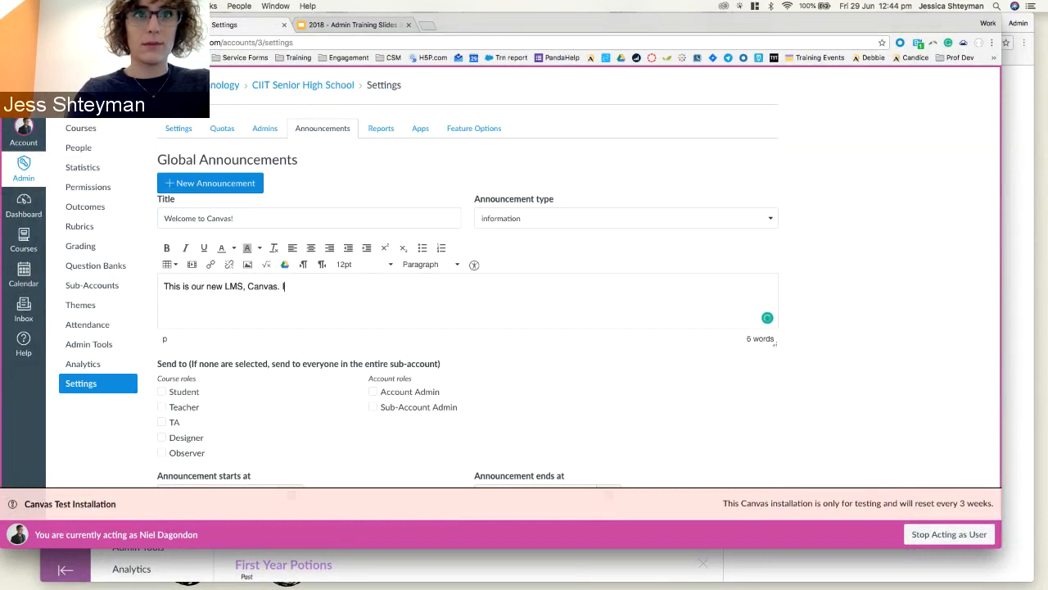
pyautogui.write(' hope you have a grea')
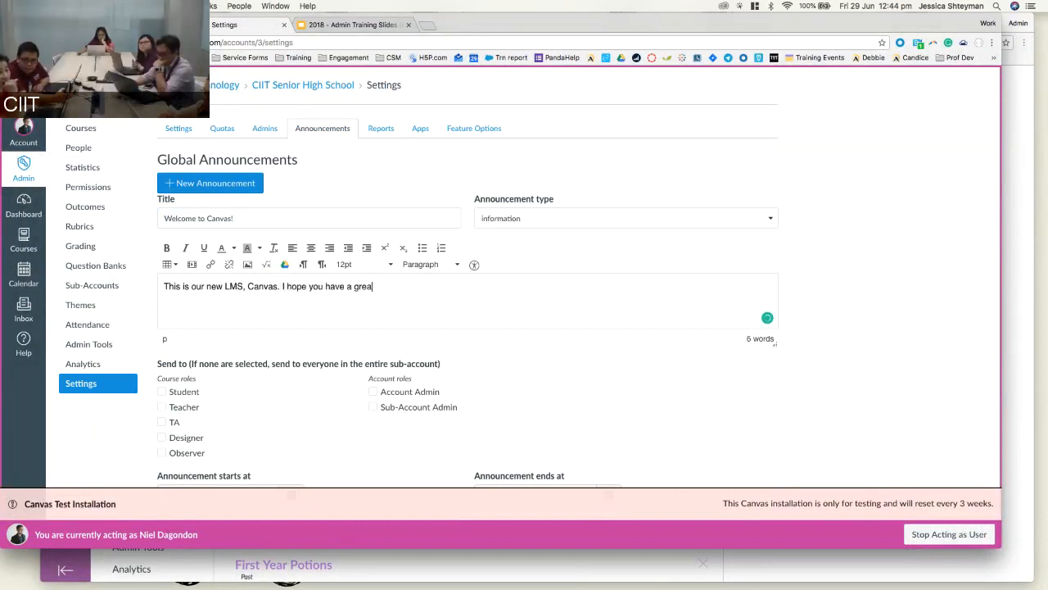
pyautogui.write('t learning expe')
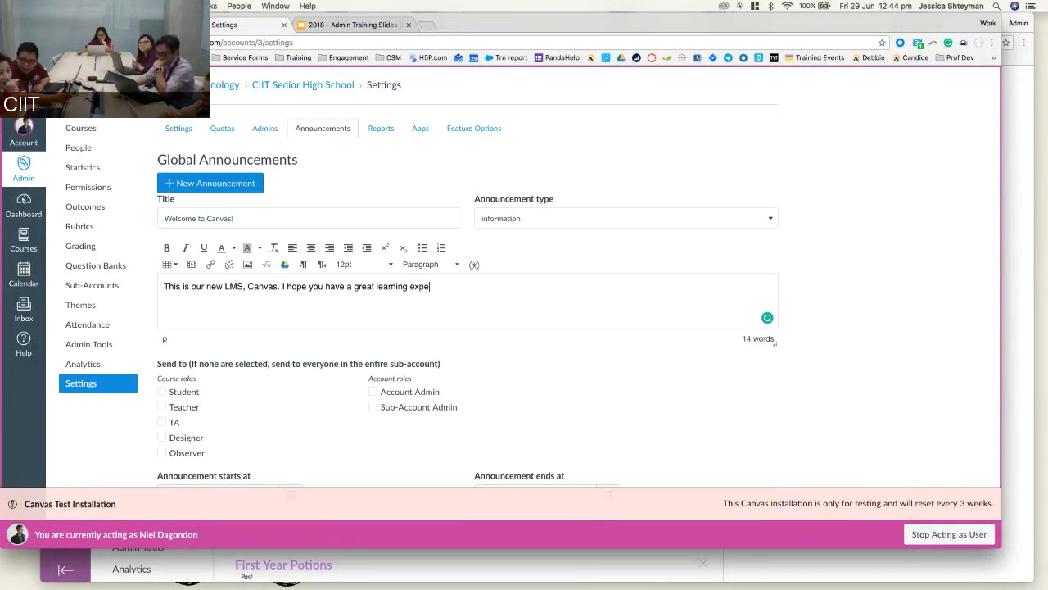
pyautogui.write('rience!')
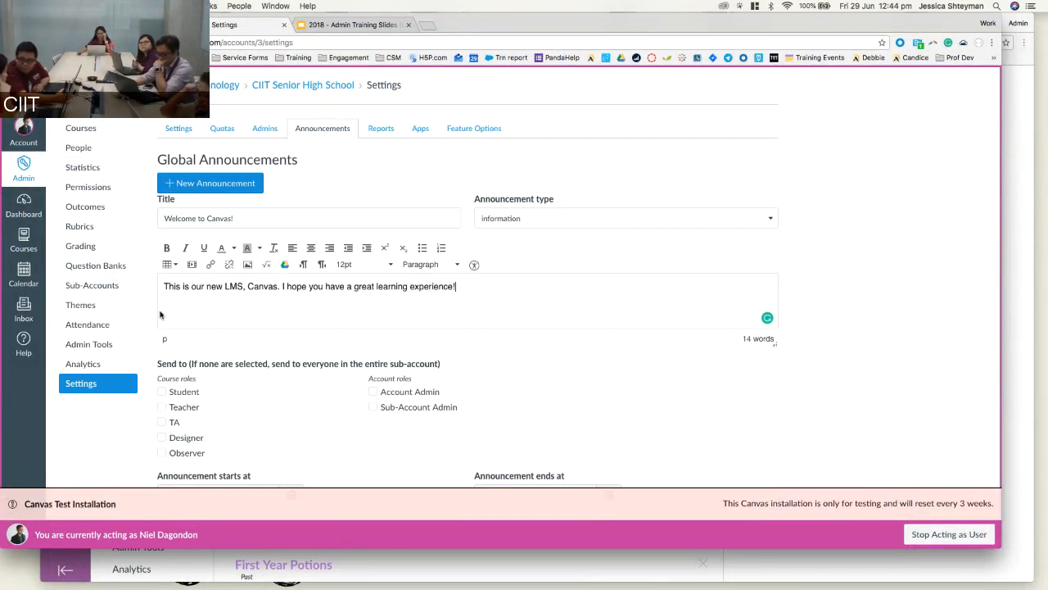
pyautogui.click(524, 217)
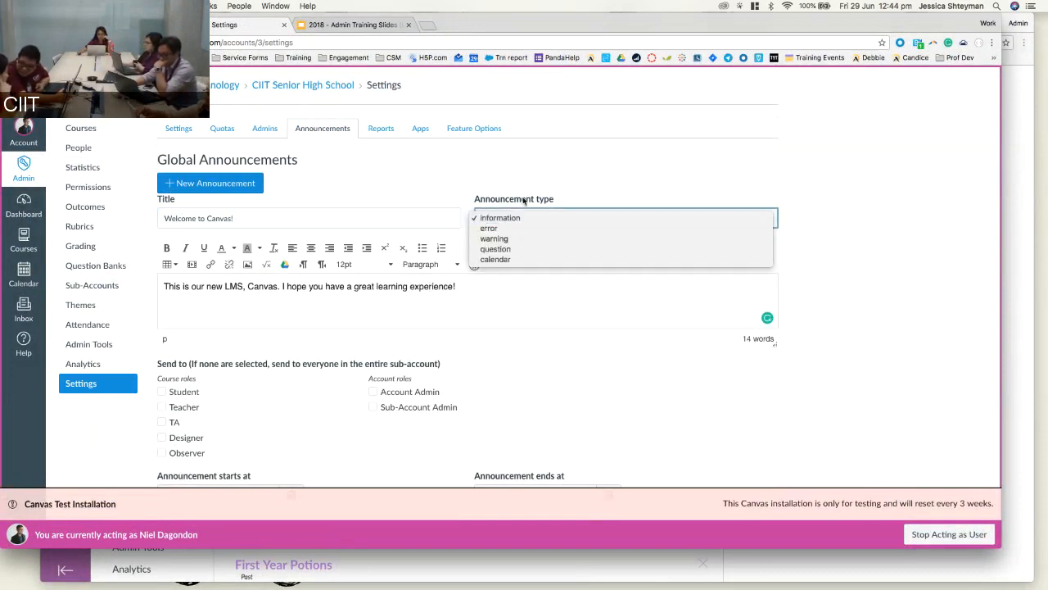
pyautogui.click(518, 217)
pyautogui.click(519, 217)
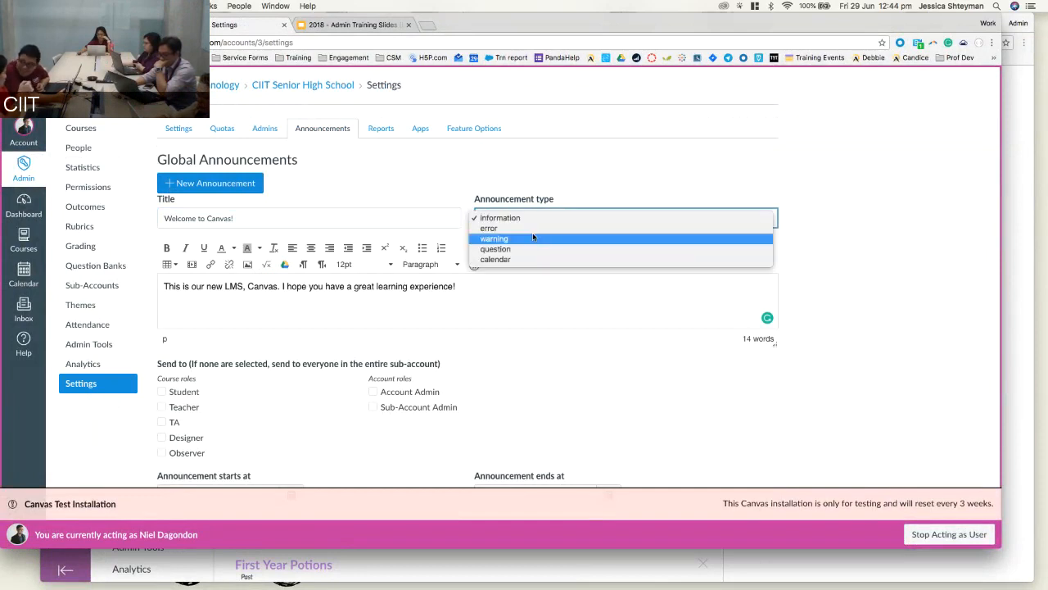
pyautogui.click(519, 217)
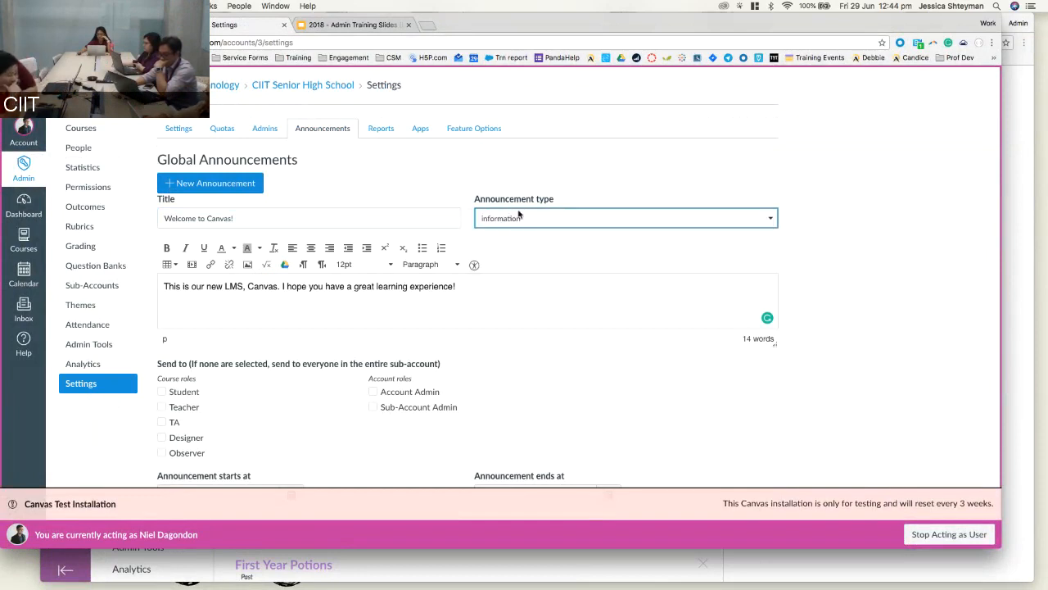
pyautogui.click(520, 219)
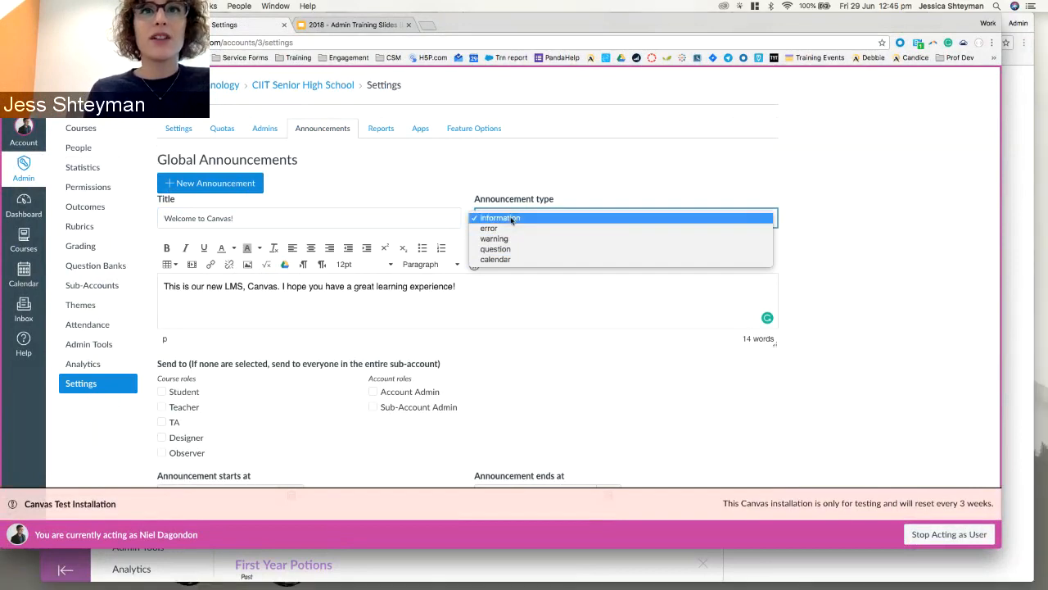
# Make the message bold, trying red text on a dark highlight, then undo the colours.
pyautogui.click(525, 197)
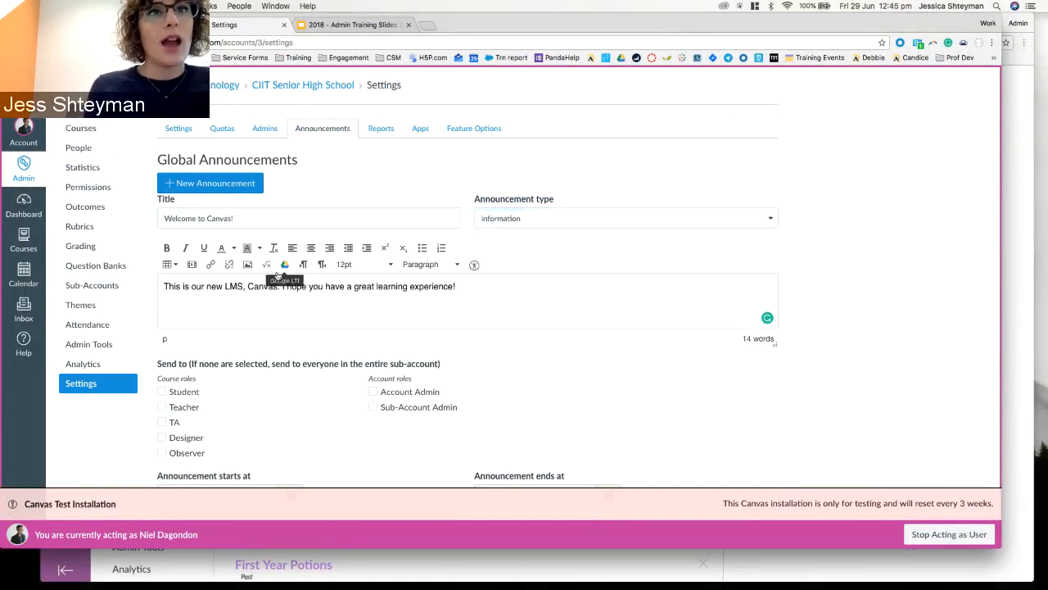
pyautogui.tripleClick(209, 286)
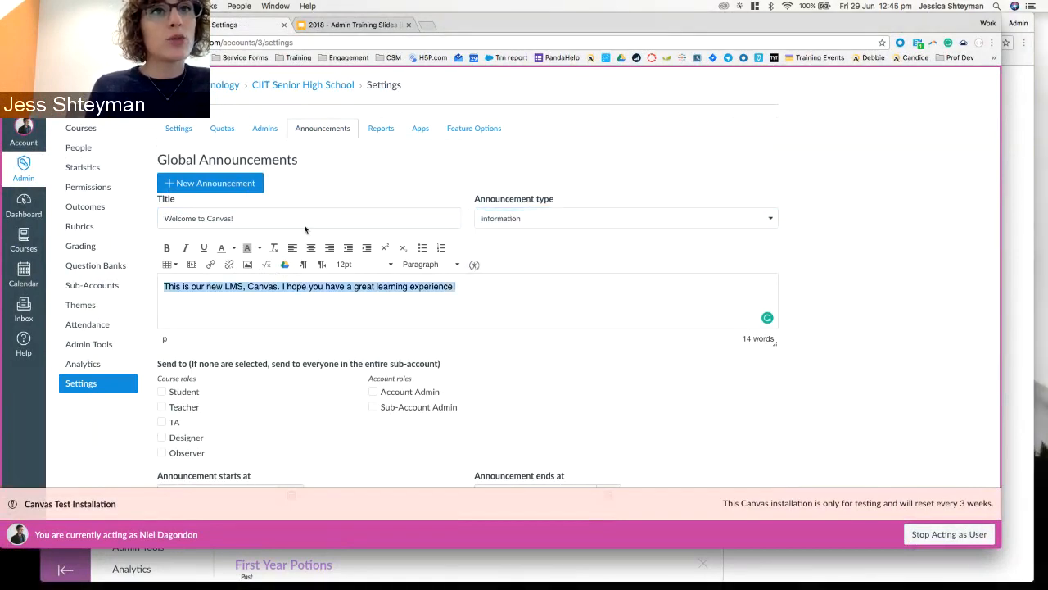
pyautogui.click(168, 249)
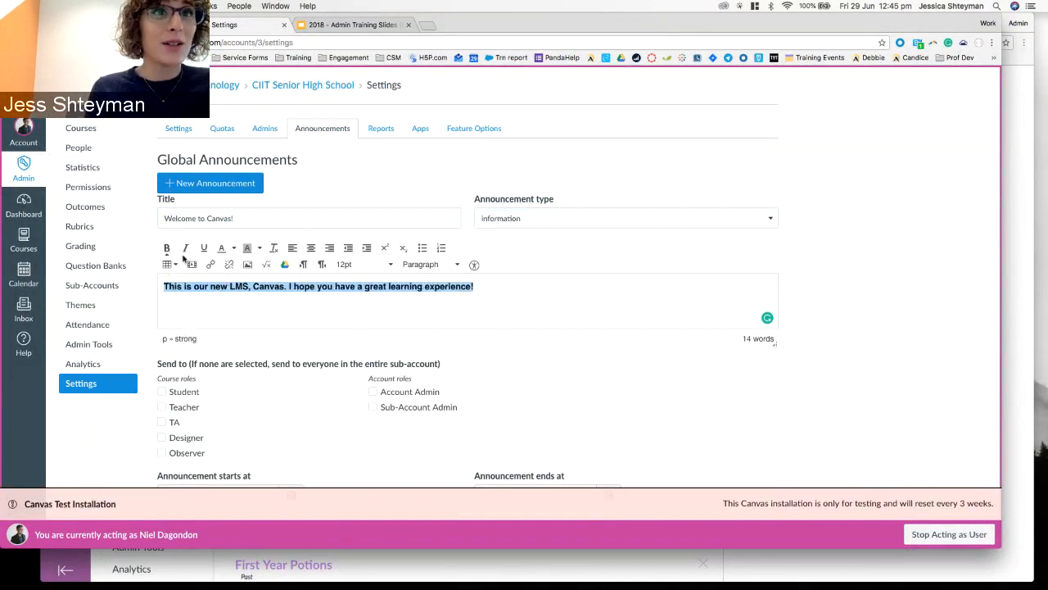
pyautogui.click(234, 248)
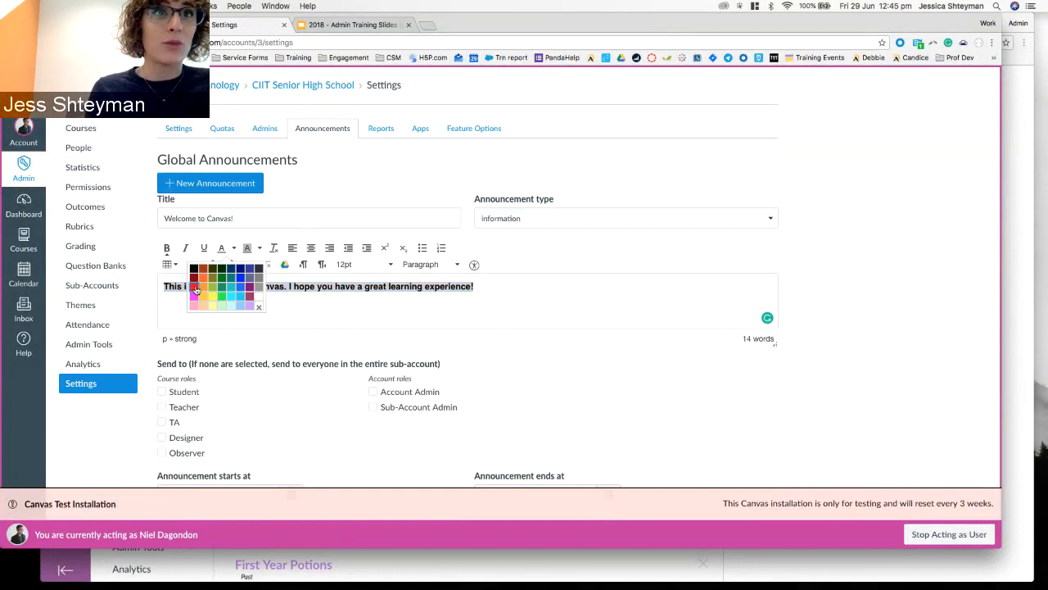
pyautogui.click(197, 286)
pyautogui.click(259, 248)
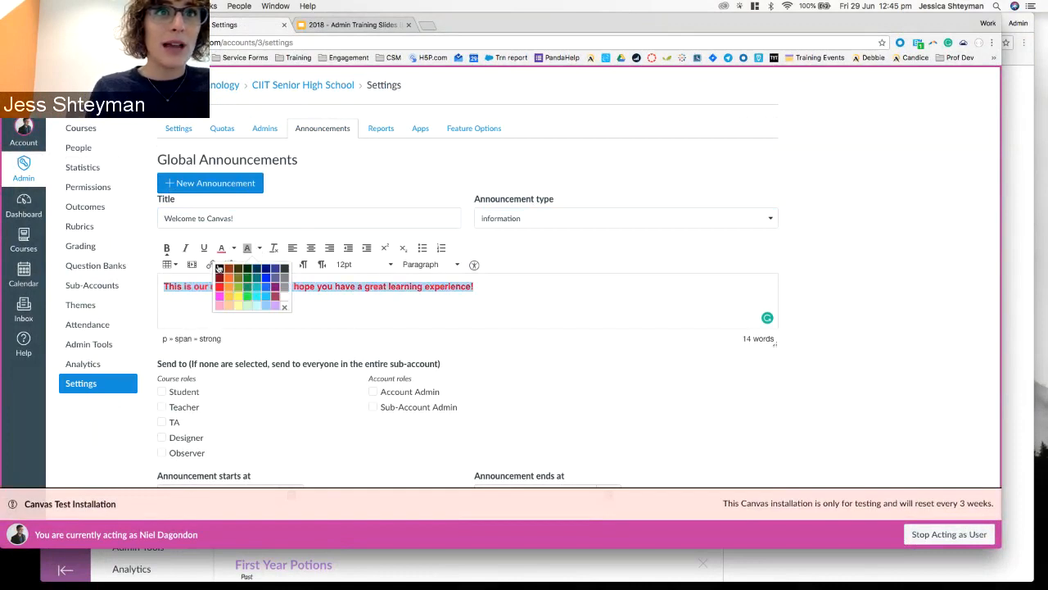
pyautogui.click(218, 297)
pyautogui.click(217, 303)
pyautogui.hotkey('ctrl', 'z')
pyautogui.hotkey('ctrl', 'z')
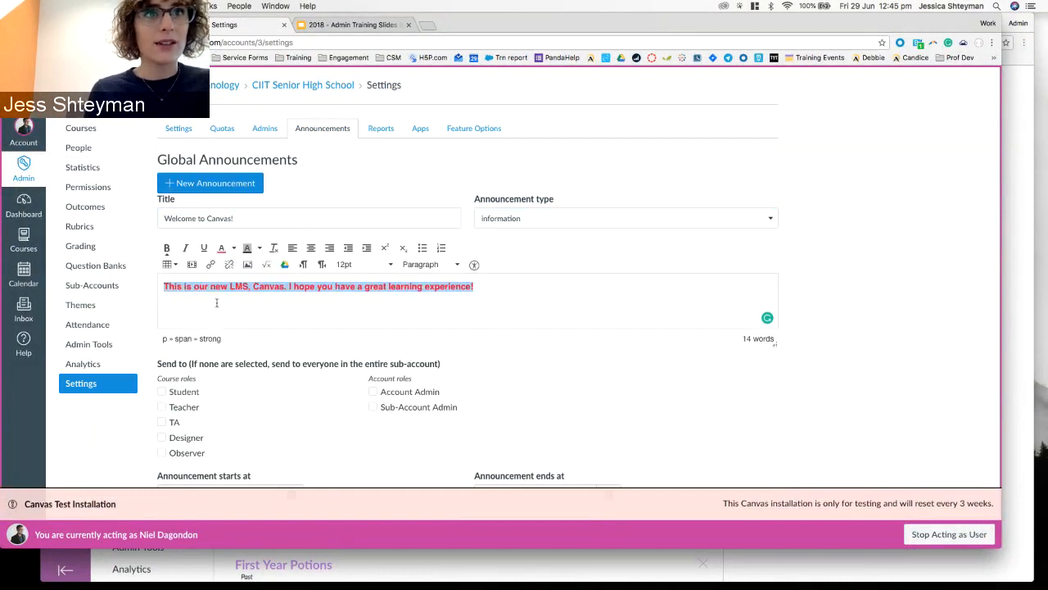
# Format the announcement message as a Header 3 heading.
pyautogui.click(438, 266)
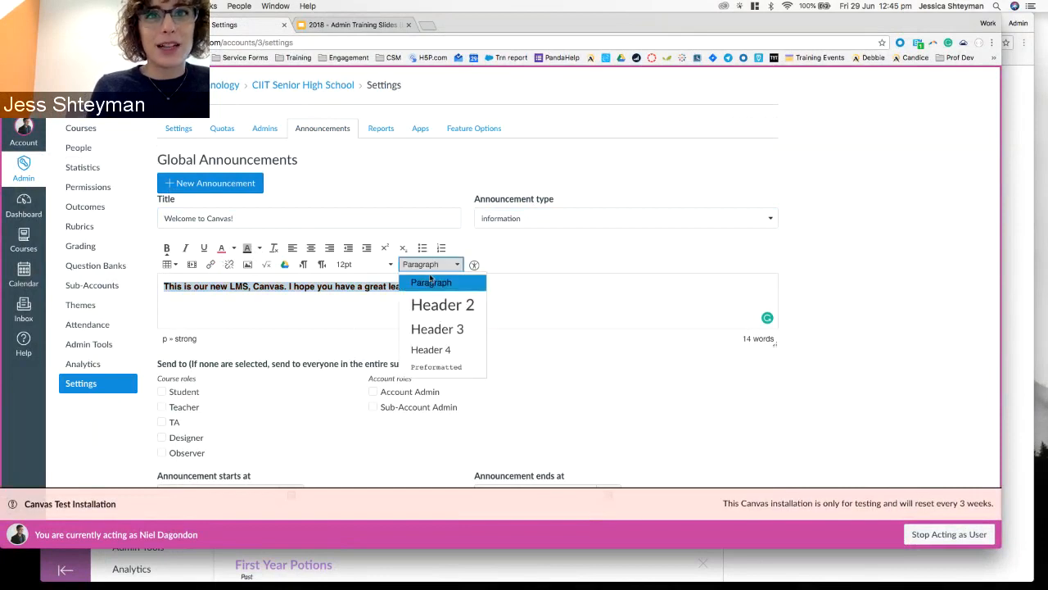
pyautogui.click(432, 326)
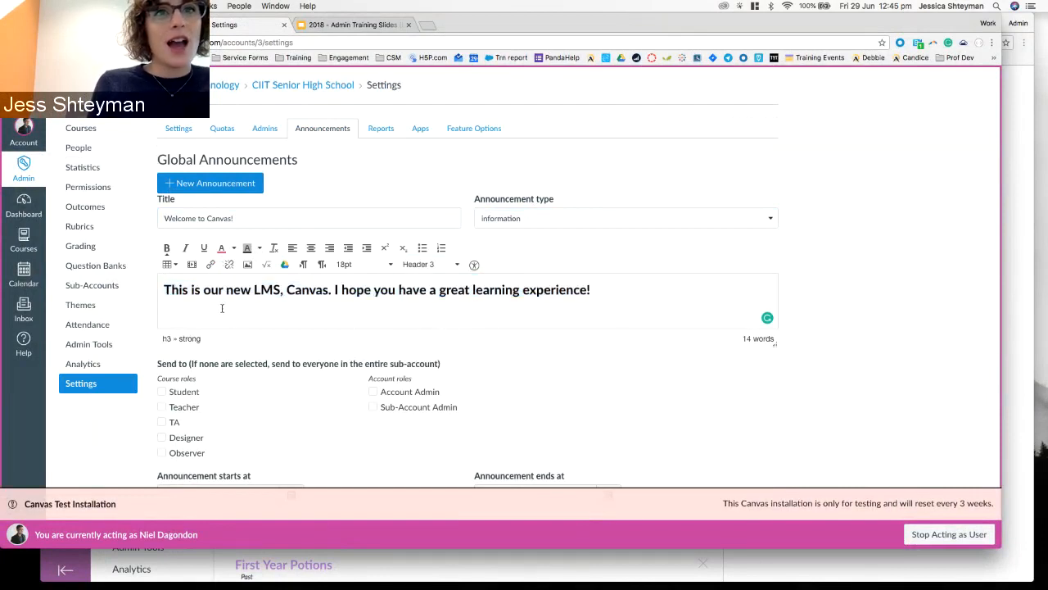
pyautogui.scroll(-1, 222, 308)
pyautogui.scroll(1, 221, 308)
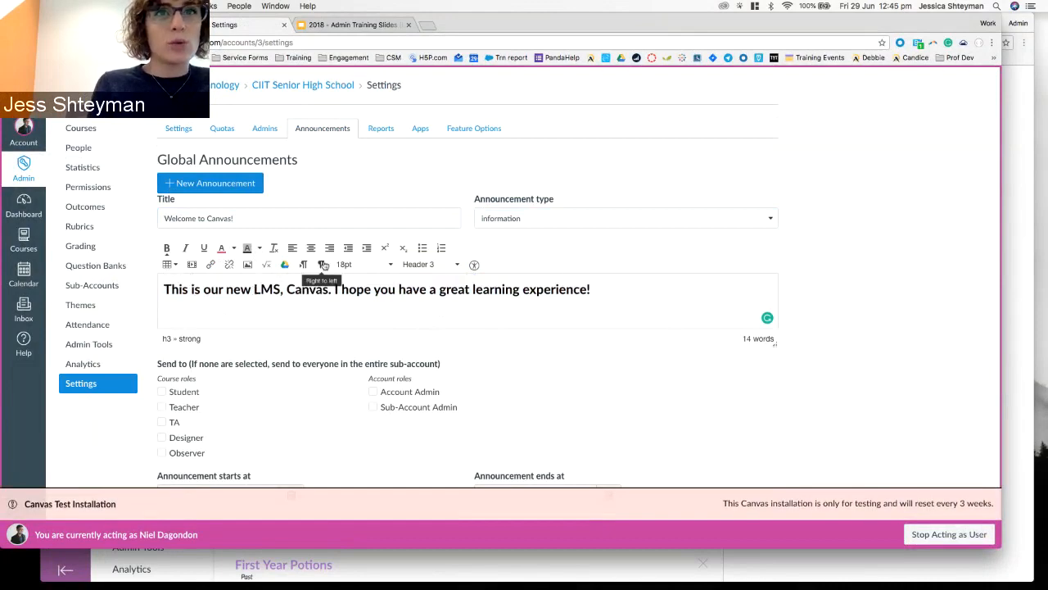
pyautogui.scroll(-2, 850, 299)
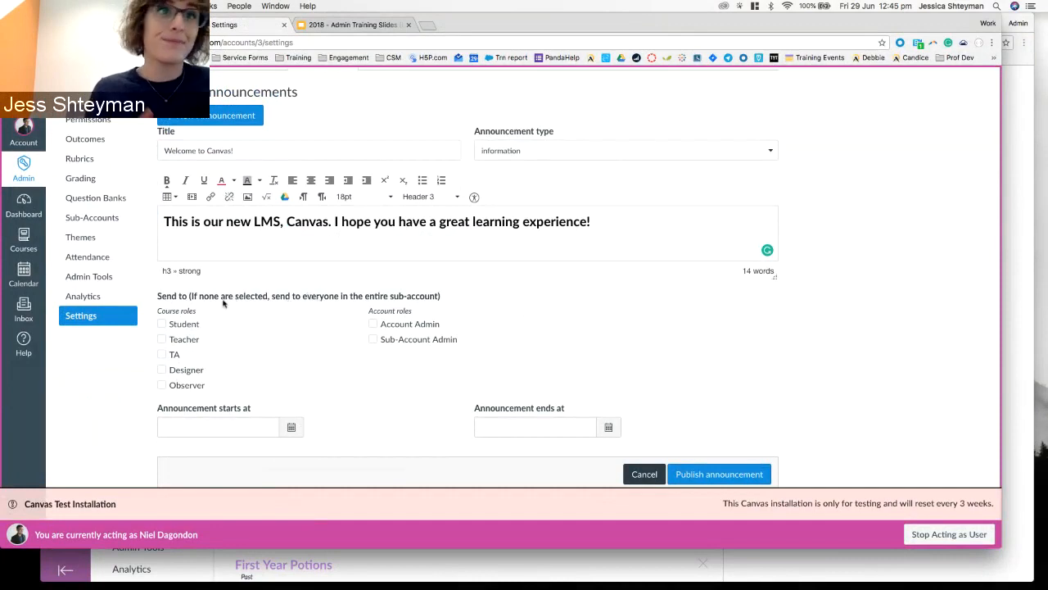
# Tick the Student and Teacher recipient checkboxes, then untick both again.
pyautogui.click(184, 325)
pyautogui.click(185, 343)
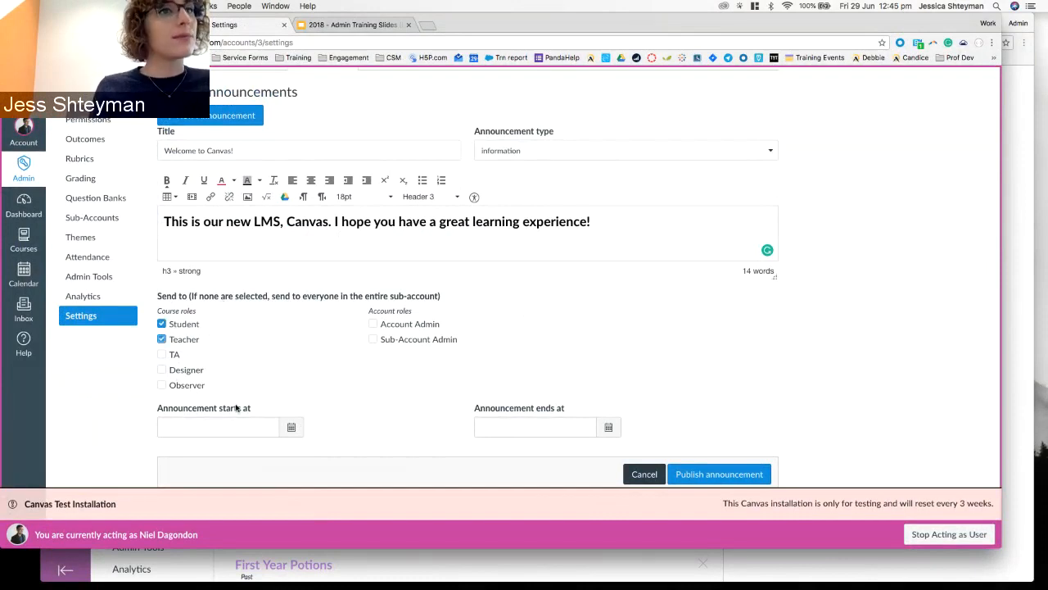
pyautogui.click(191, 325)
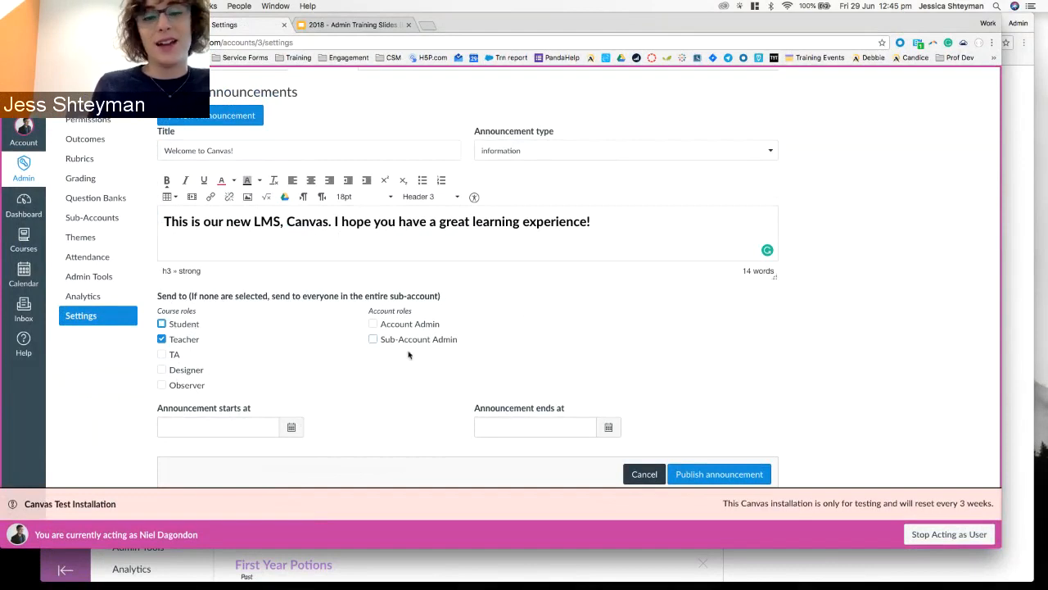
pyautogui.click(165, 341)
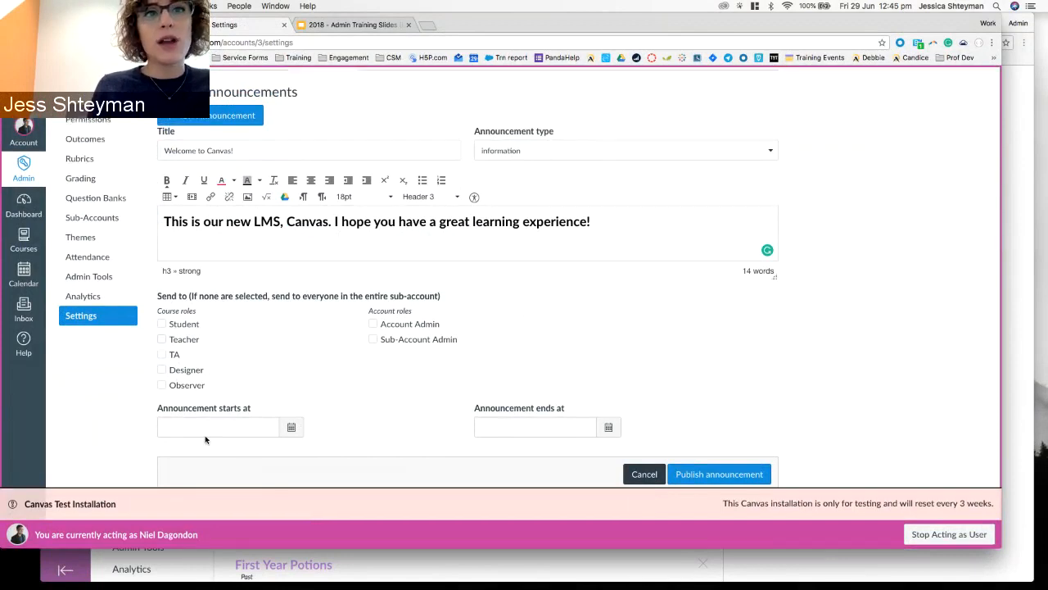
# Set the announcement to start June 29, 2018 and end June 30, 2018.
pyautogui.click(291, 426)
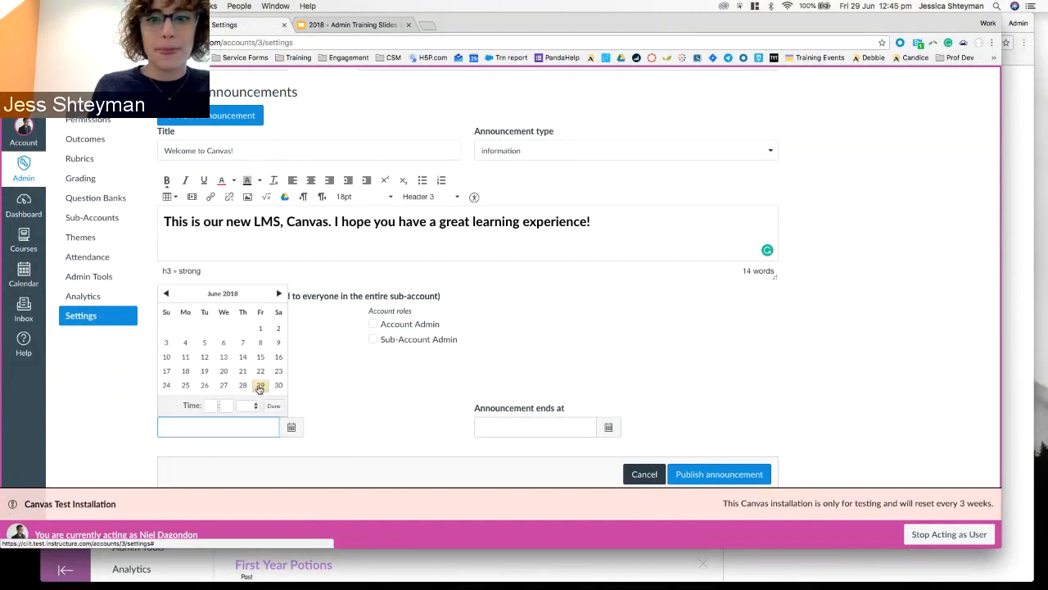
pyautogui.click(259, 386)
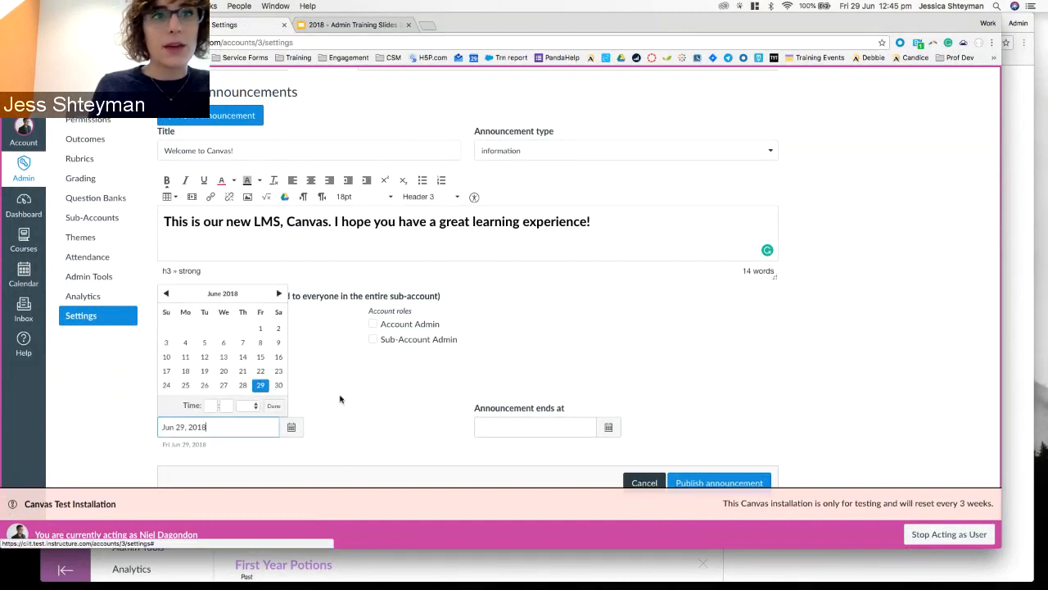
pyautogui.click(273, 407)
pyautogui.click(614, 429)
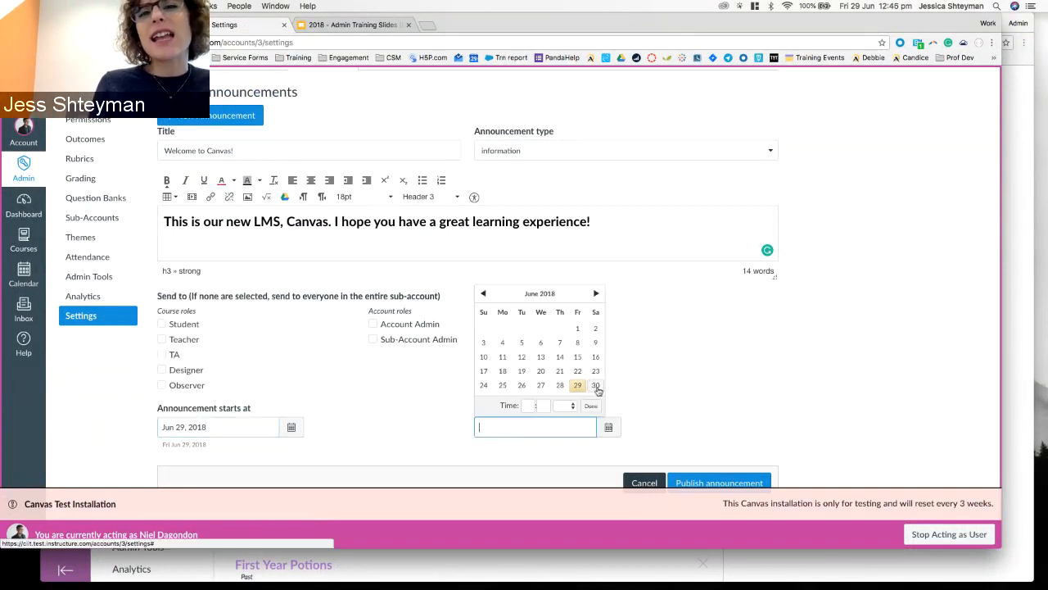
pyautogui.click(595, 386)
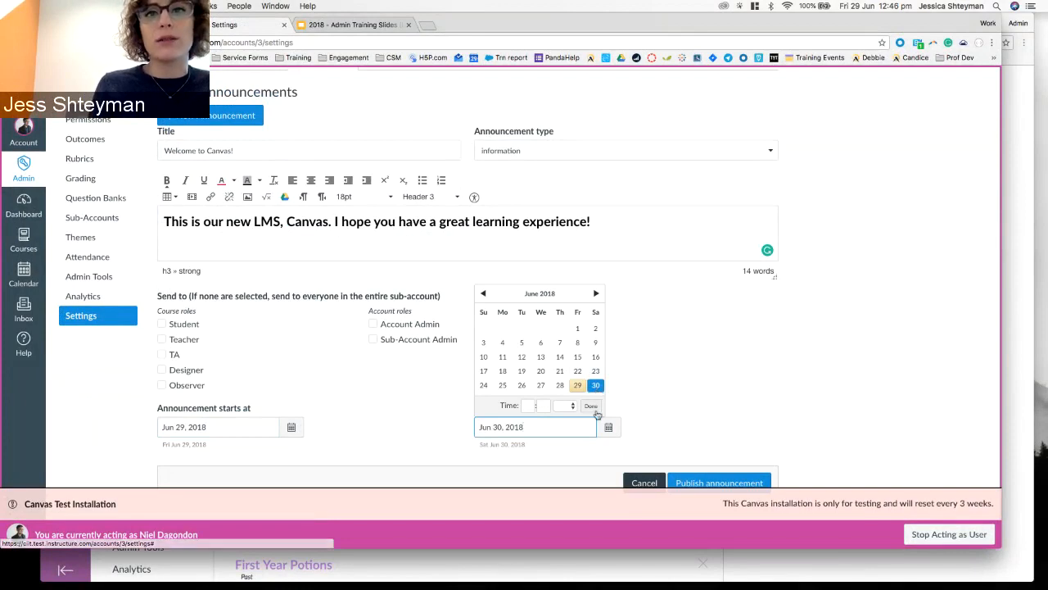
pyautogui.click(590, 406)
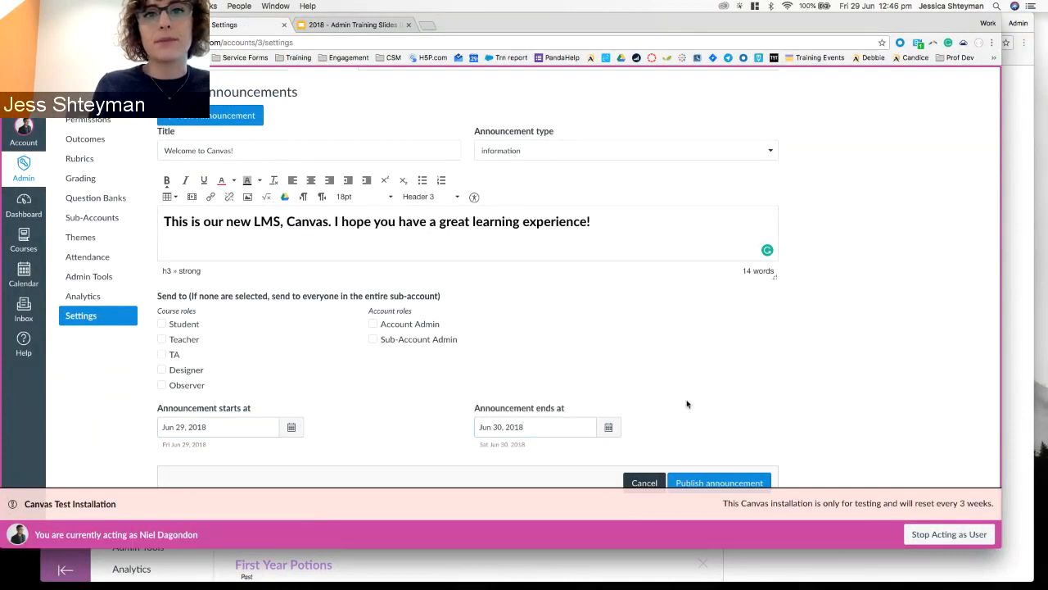
# Set the end time to 9:00 am and publish the announcement.
pyautogui.click(609, 427)
pyautogui.click(524, 405)
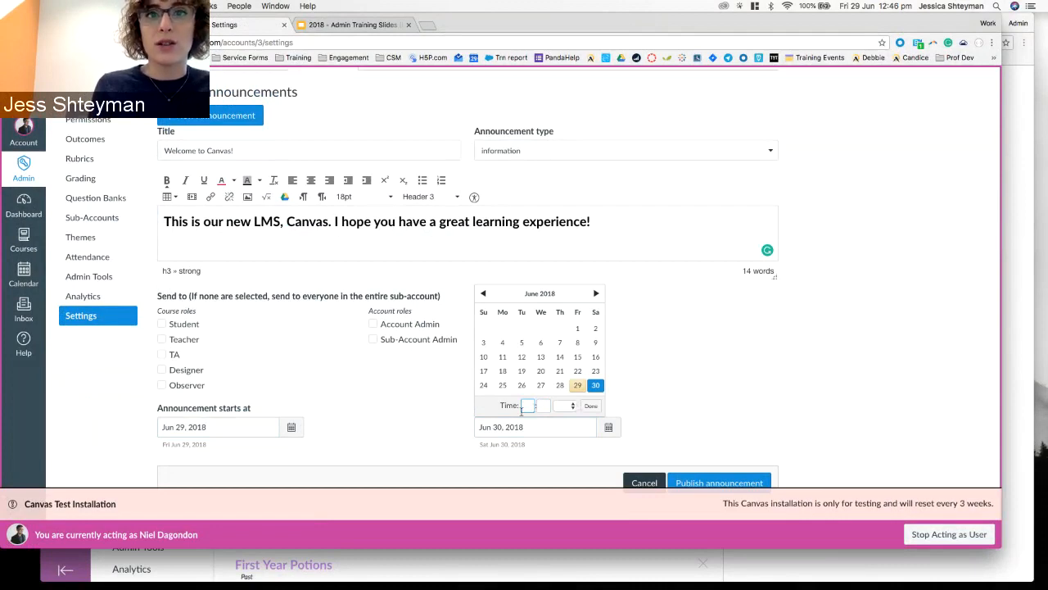
pyautogui.write('9')
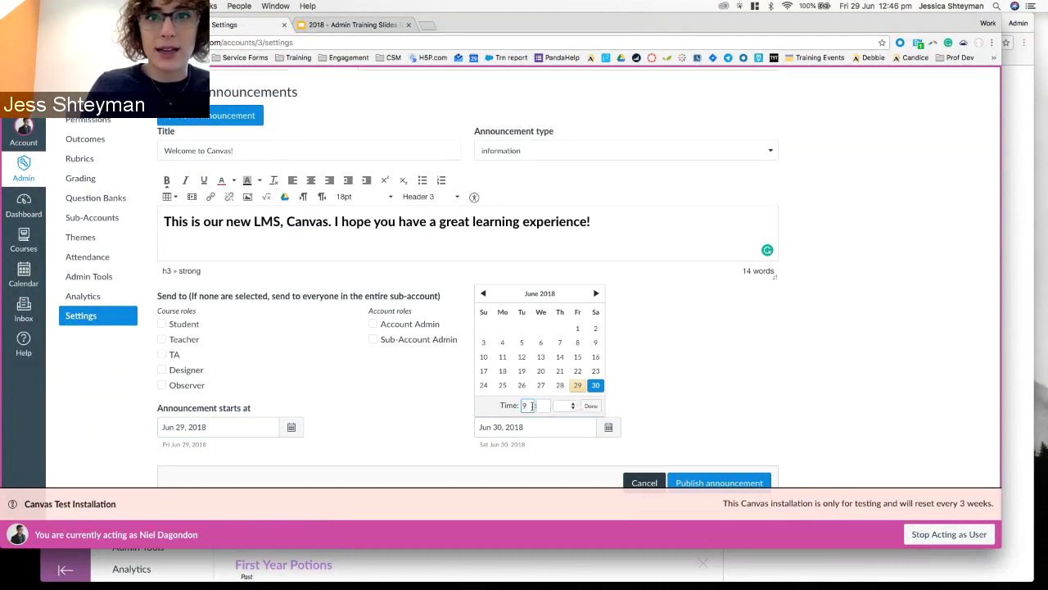
pyautogui.click(545, 407)
pyautogui.write('00')
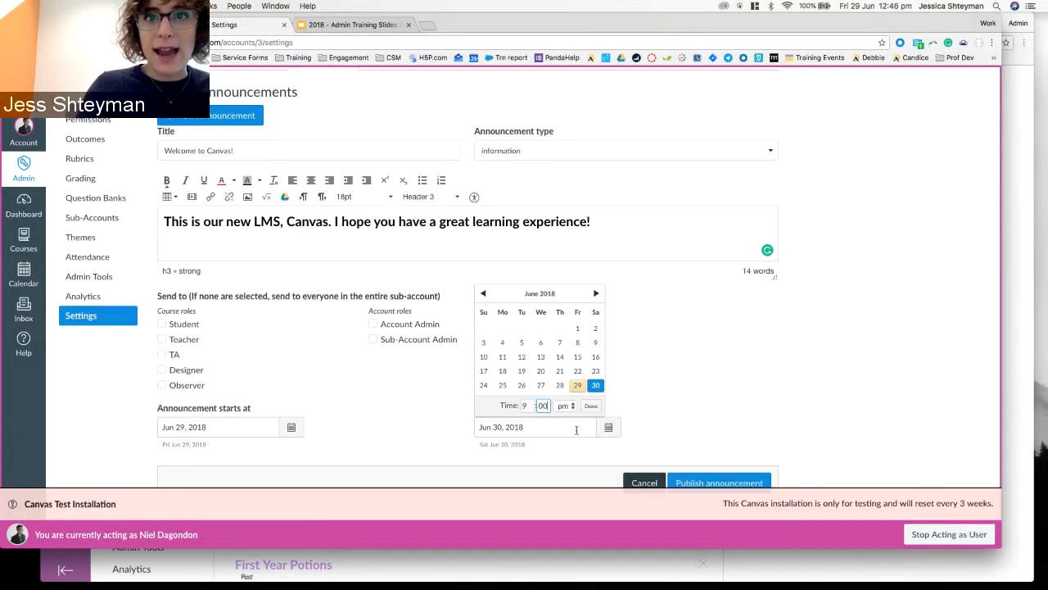
pyautogui.click(565, 405)
pyautogui.click(564, 393)
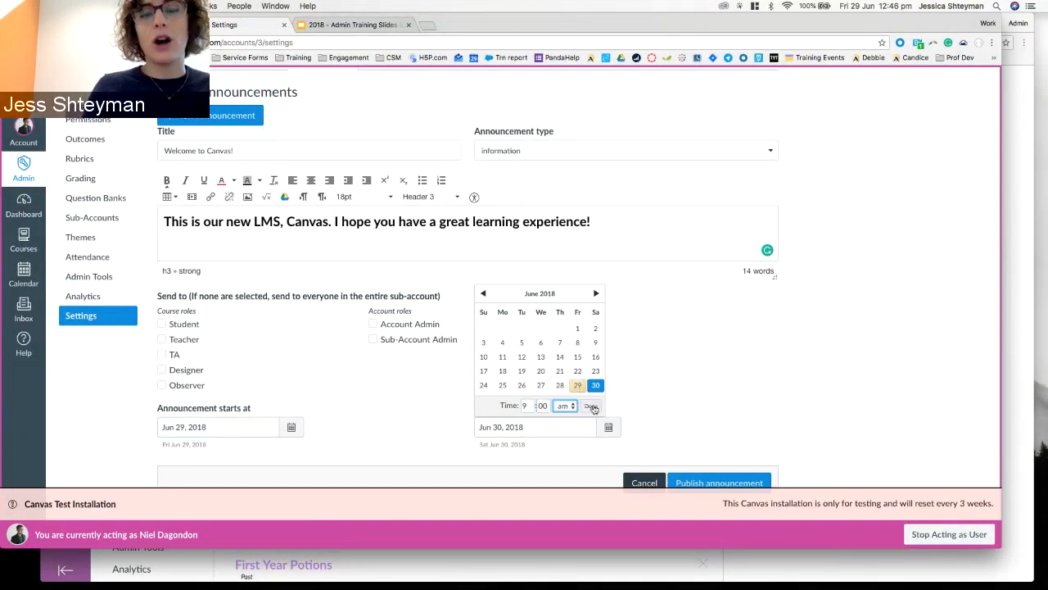
pyautogui.click(592, 406)
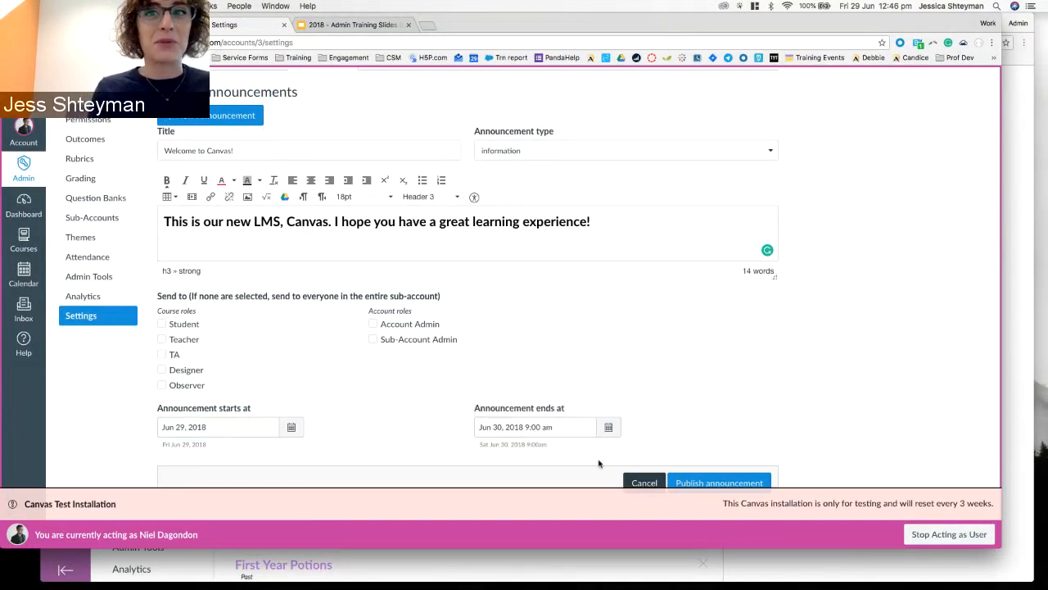
pyautogui.scroll(-1, 745, 412)
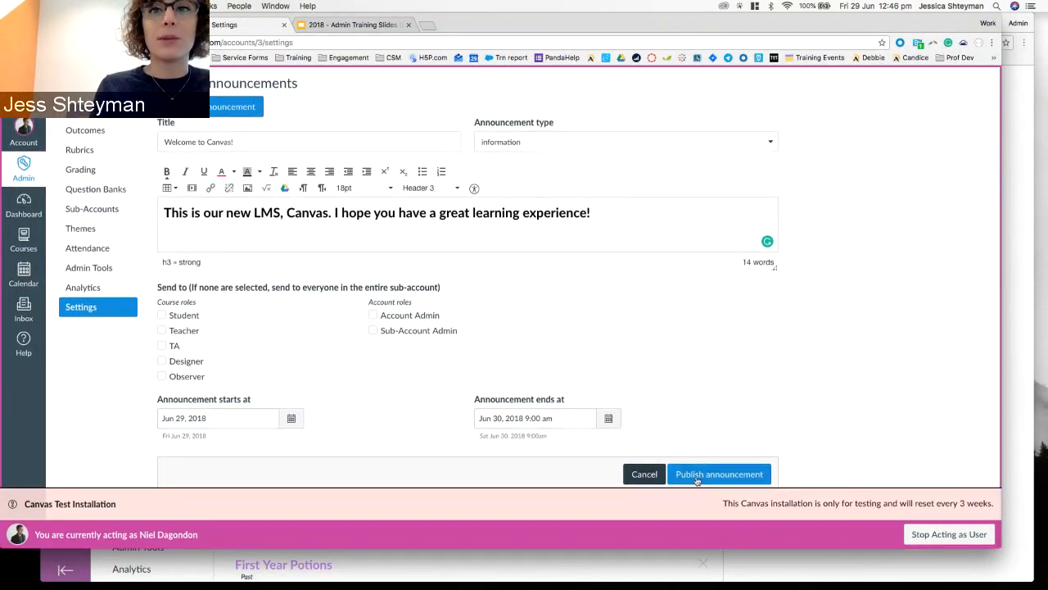
pyautogui.click(697, 481)
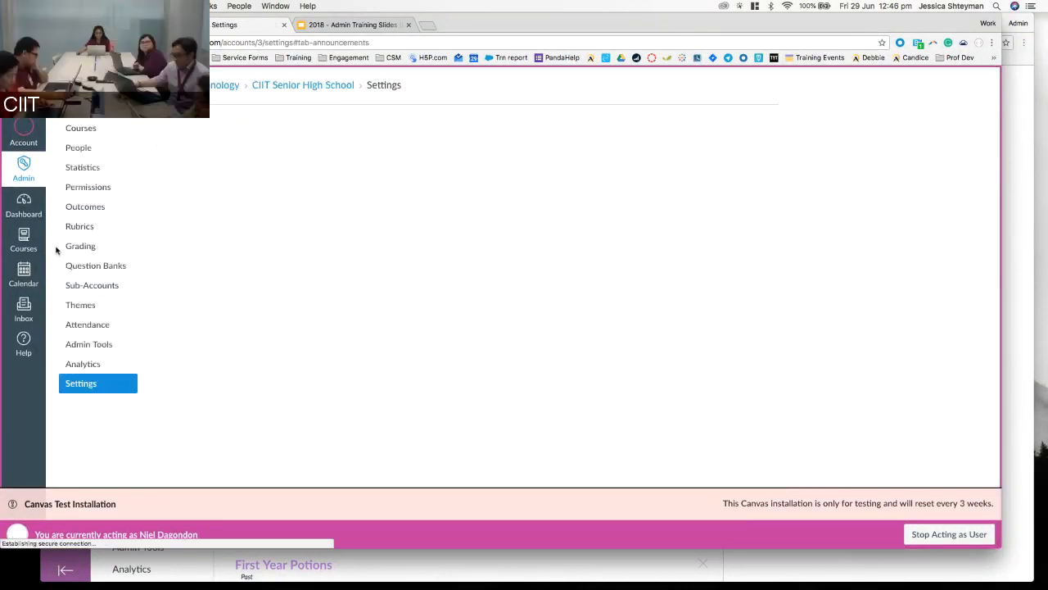
# Switch to the impersonated user's Dashboard, showing the CIIT announcement and Game Design course.
pyautogui.click(22, 207)
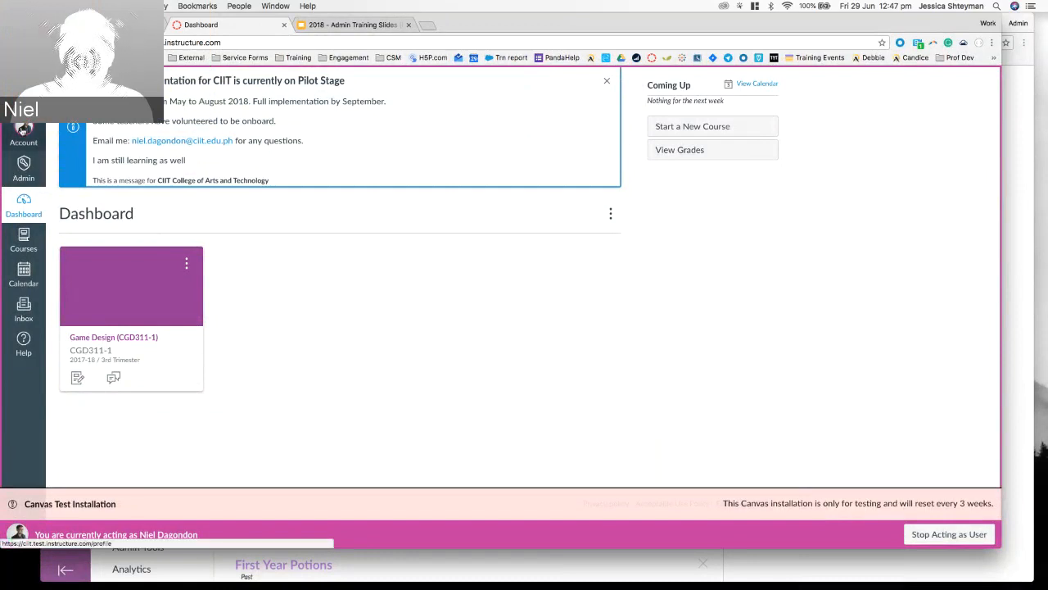
# Show the impersonated user's Notification Preferences from the Account tray.
pyautogui.click(11, 144)
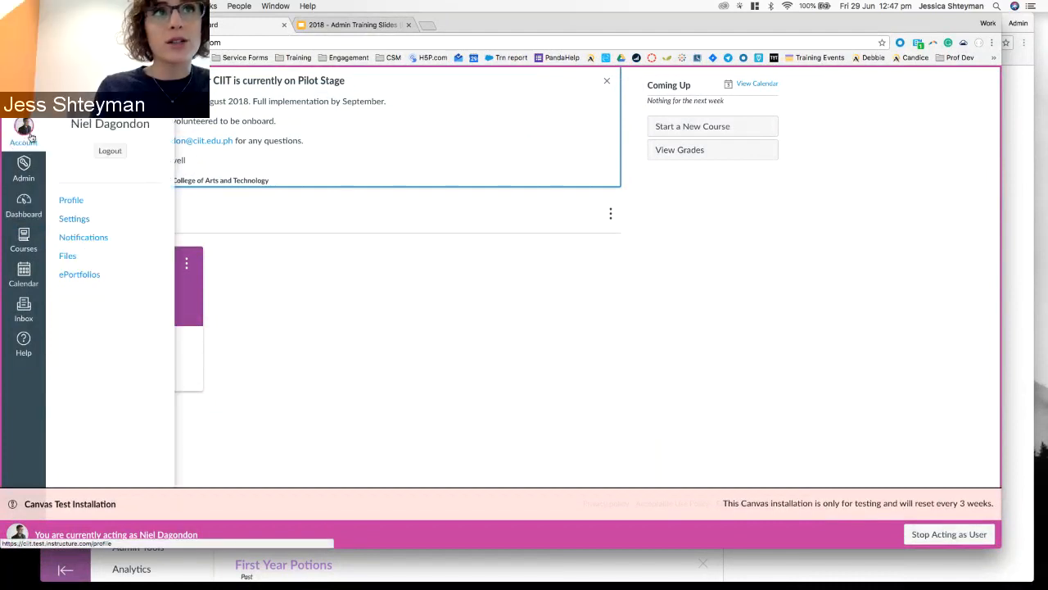
pyautogui.click(74, 240)
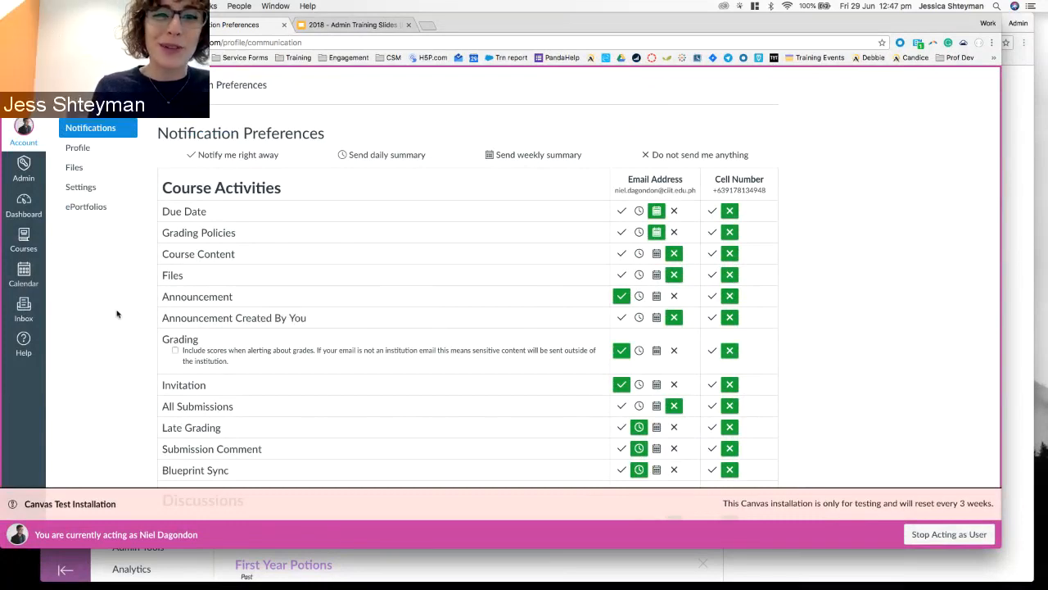
# Scroll down through the impersonated user's notification preferences.
pyautogui.scroll(-10, 510, 347)
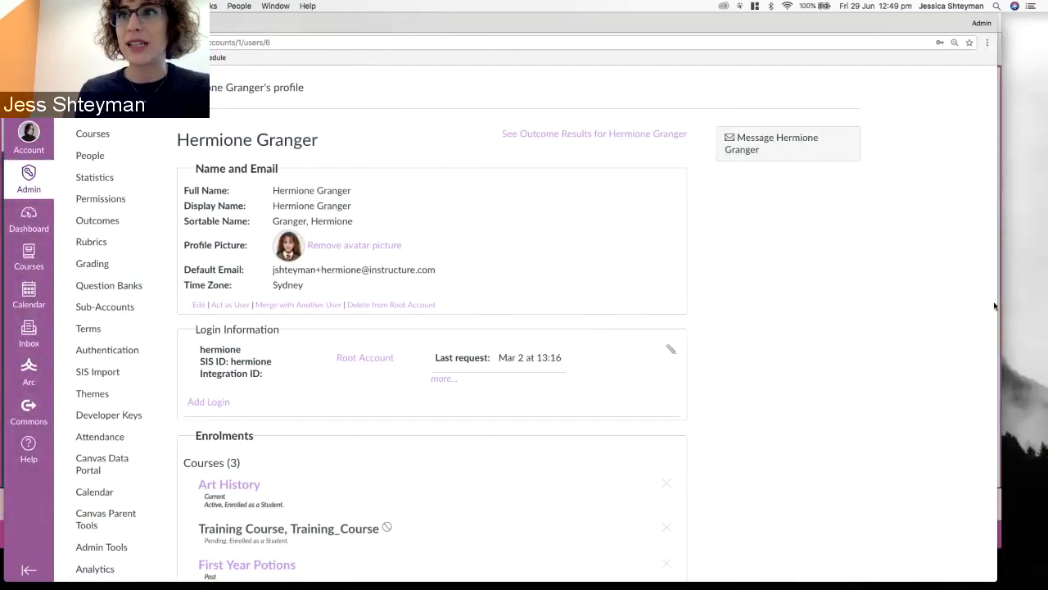
# Maximise the browser and list the account's courses, with Art History (17ARTHIST) first.
pyautogui.doubleClick(996, 303)
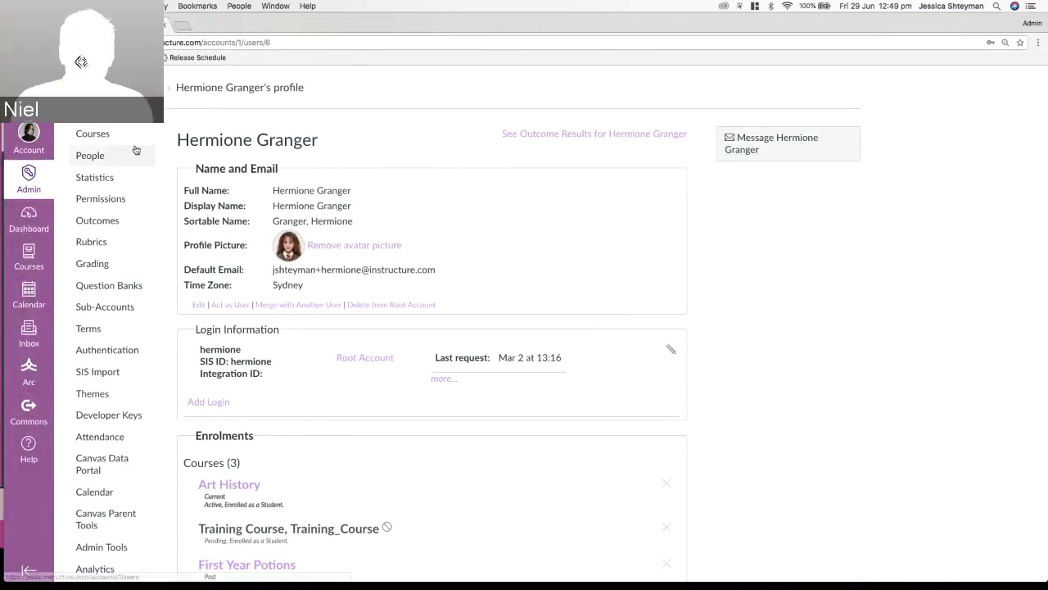
pyautogui.click(97, 140)
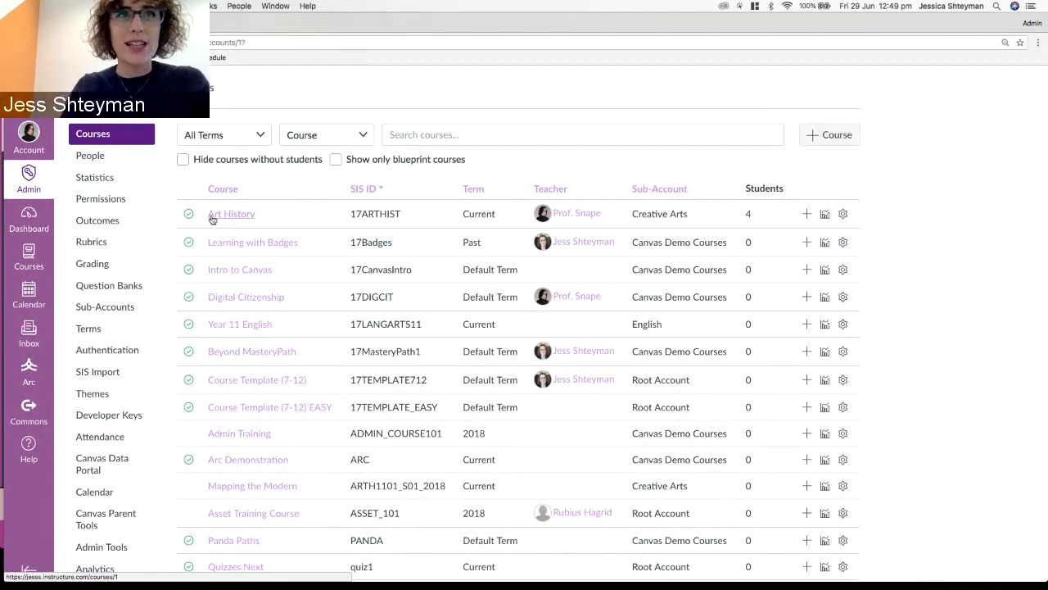
# Go to Art History's Modules page and show the Intro to Art History item's options.
pyautogui.click(231, 215)
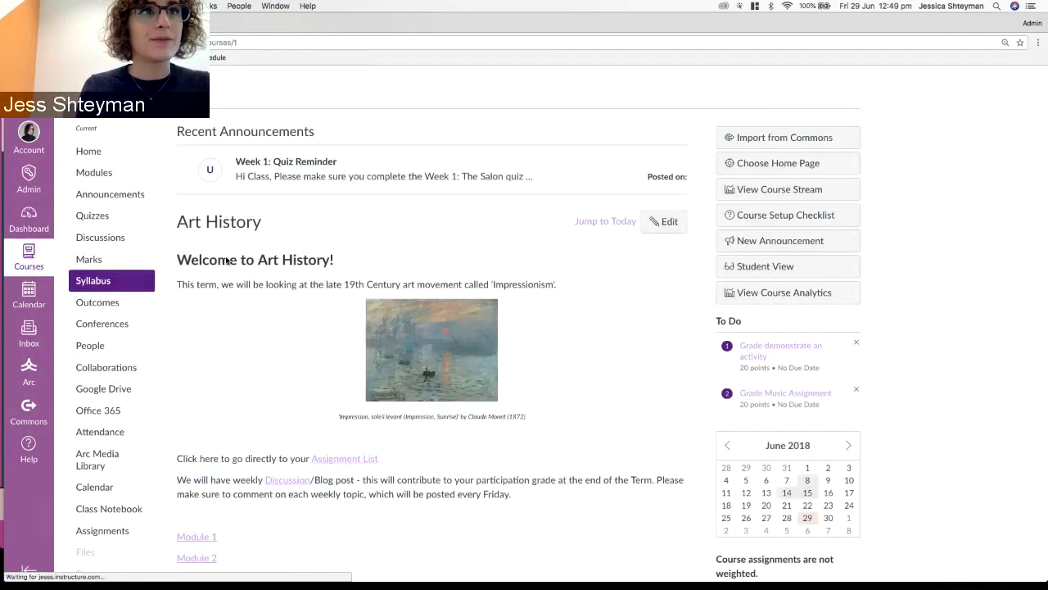
pyautogui.click(107, 172)
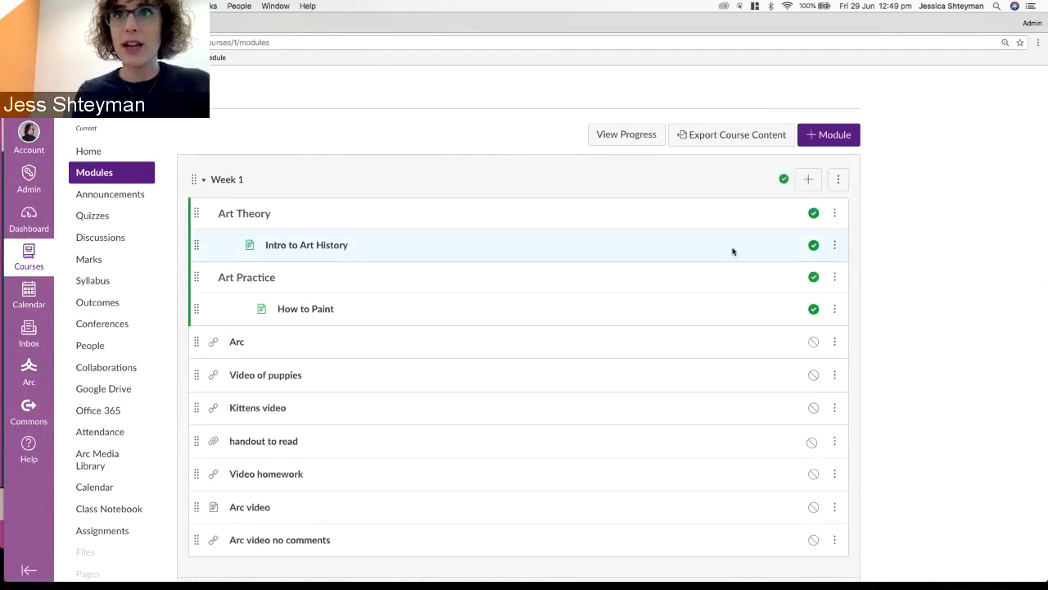
pyautogui.click(835, 246)
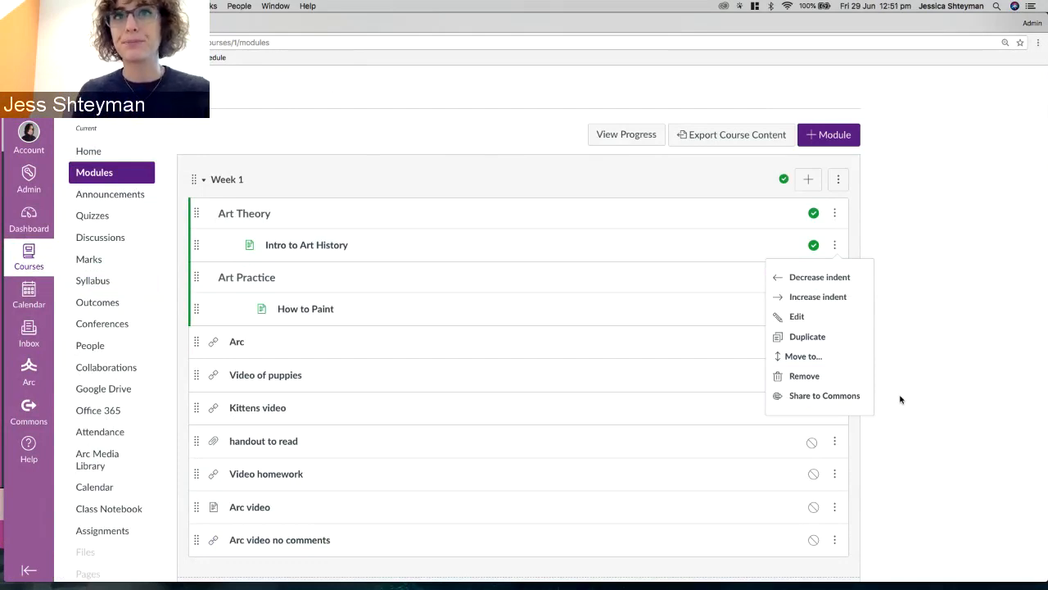
# Inspect the option menus for Intro to Art History and the Week 1 module, then close them.
pyautogui.click(900, 305)
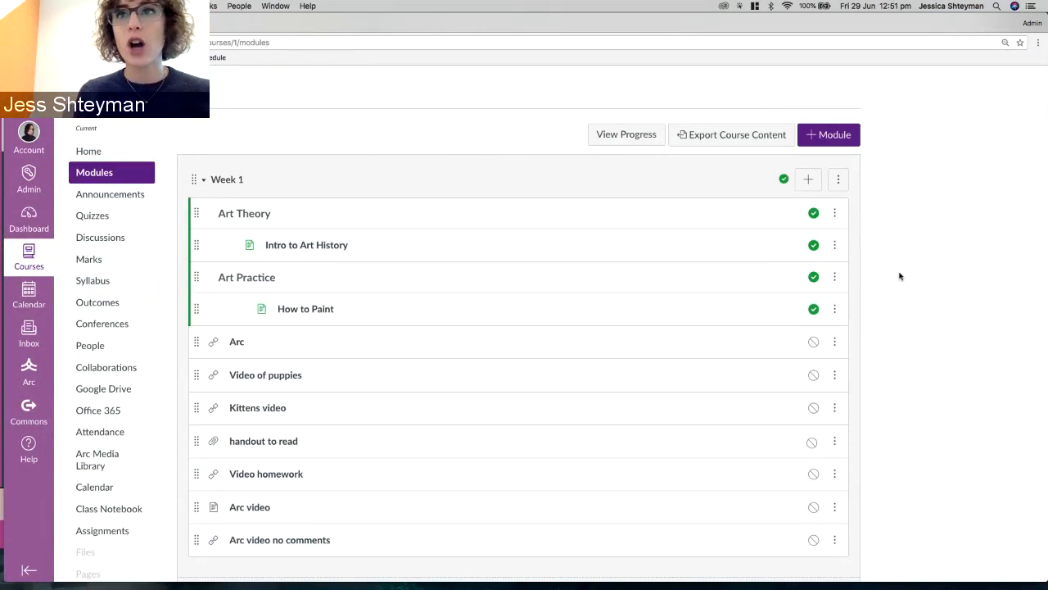
pyautogui.click(835, 245)
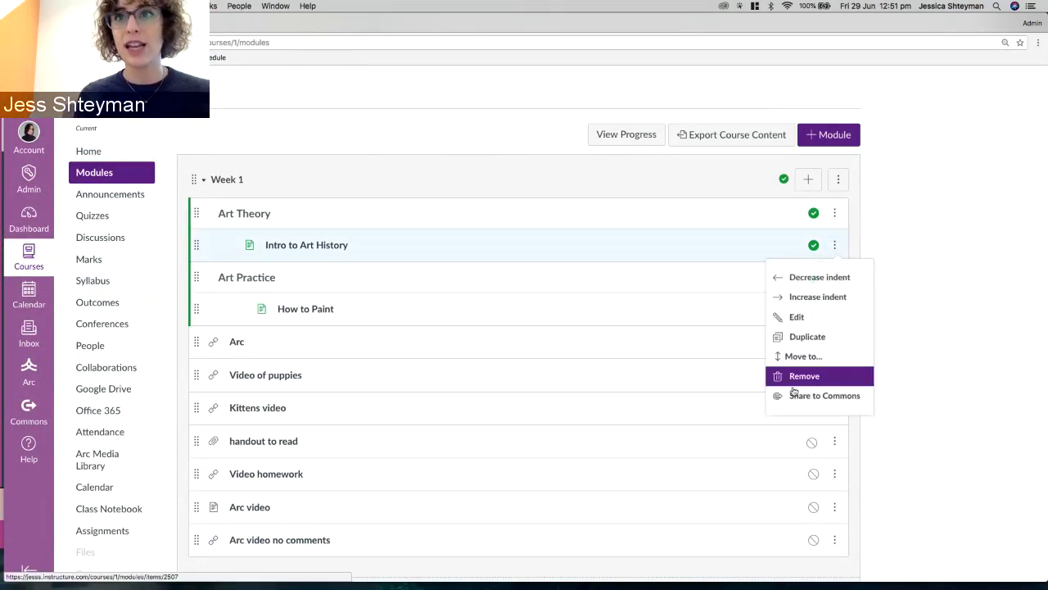
pyautogui.click(957, 355)
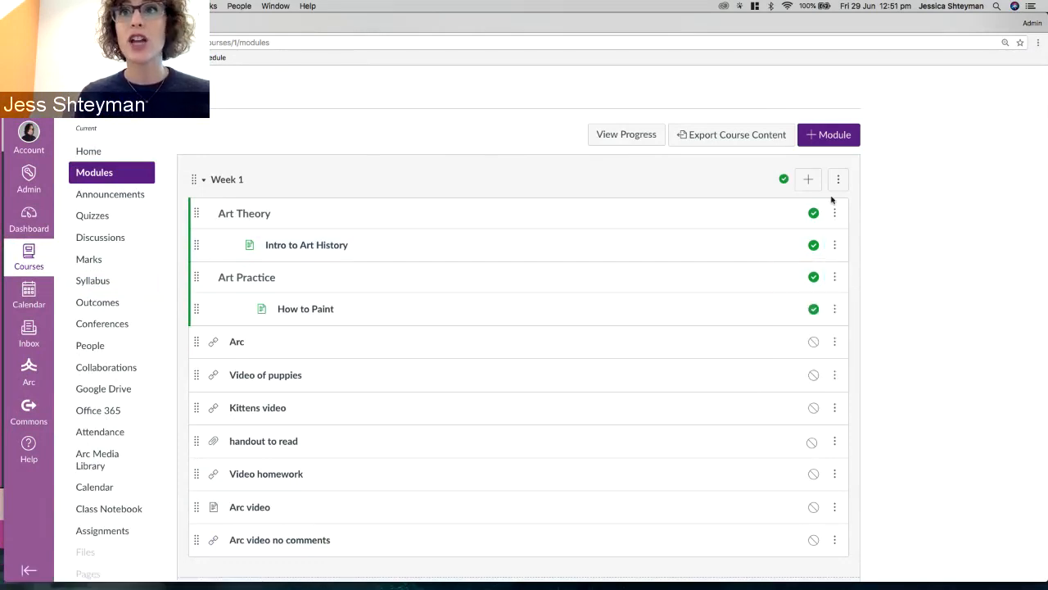
pyautogui.click(839, 180)
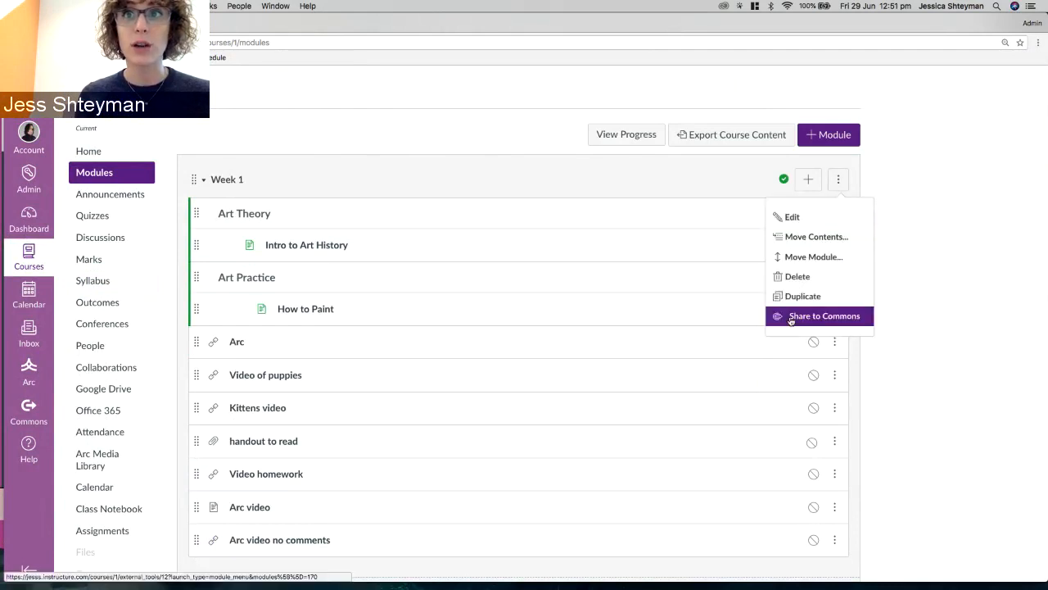
pyautogui.click(905, 308)
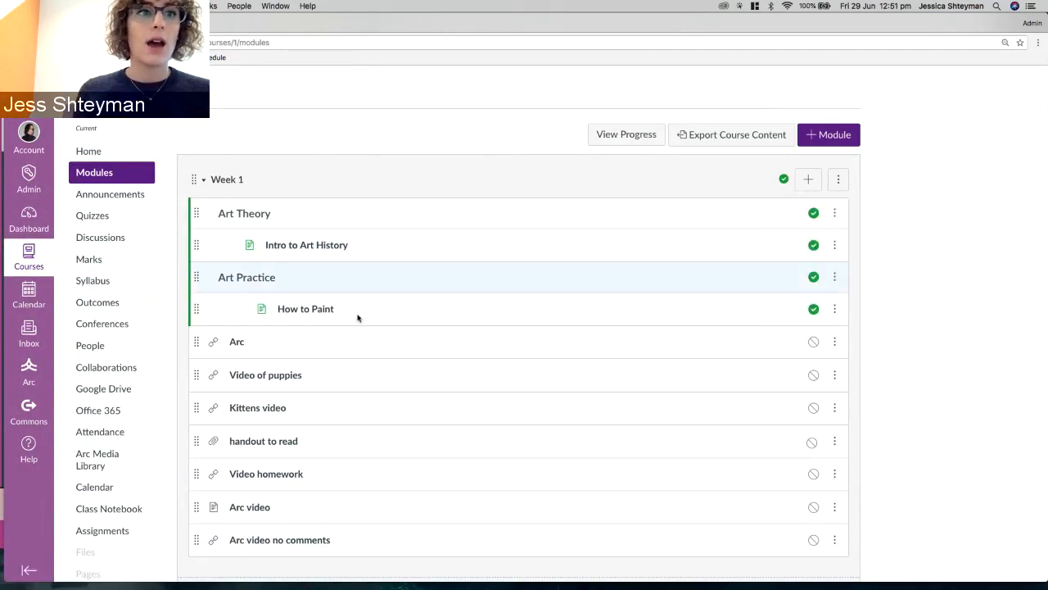
# From Art History's course Settings, bring up the Share to Commons form for the whole course.
pyautogui.scroll(-3, 164, 411)
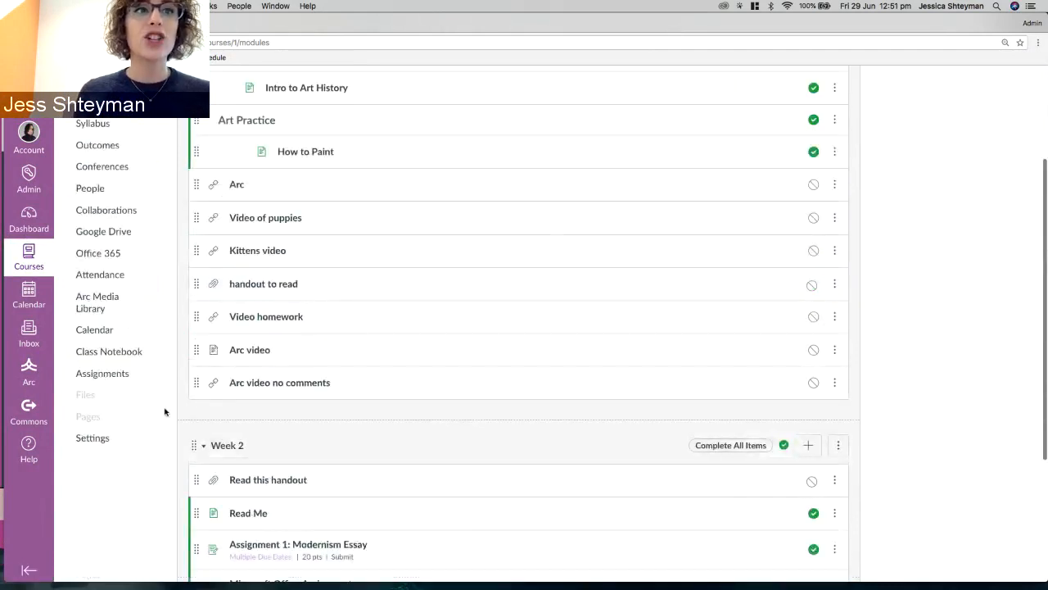
pyautogui.click(97, 439)
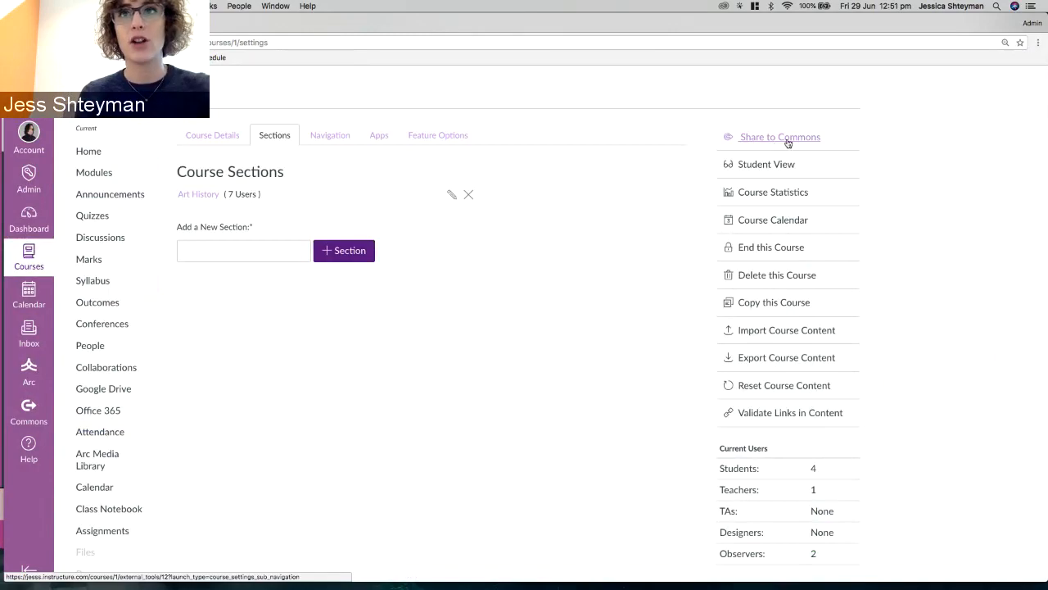
pyautogui.click(782, 139)
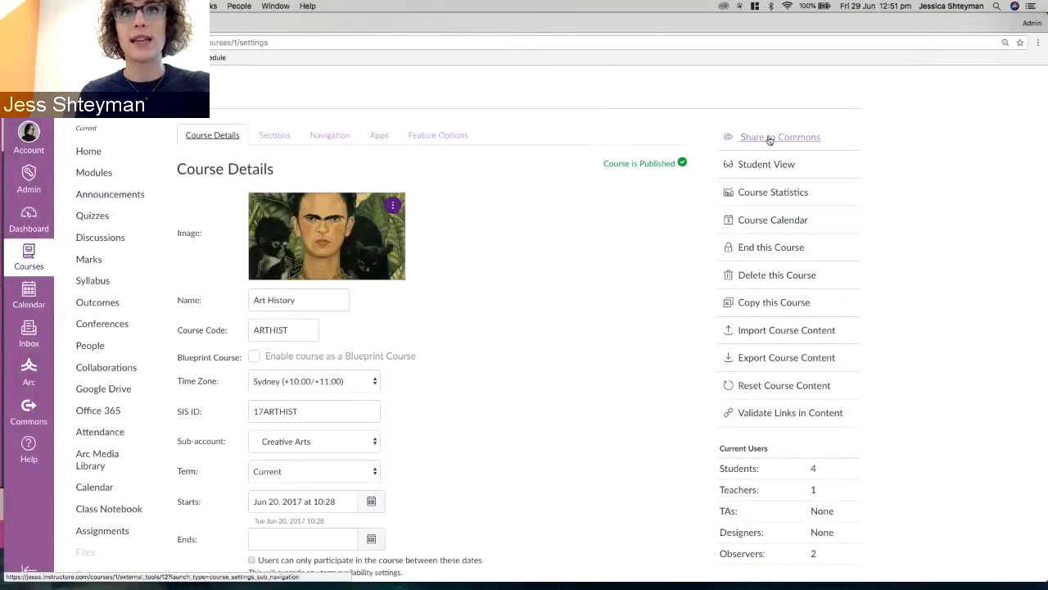
pyautogui.click(771, 137)
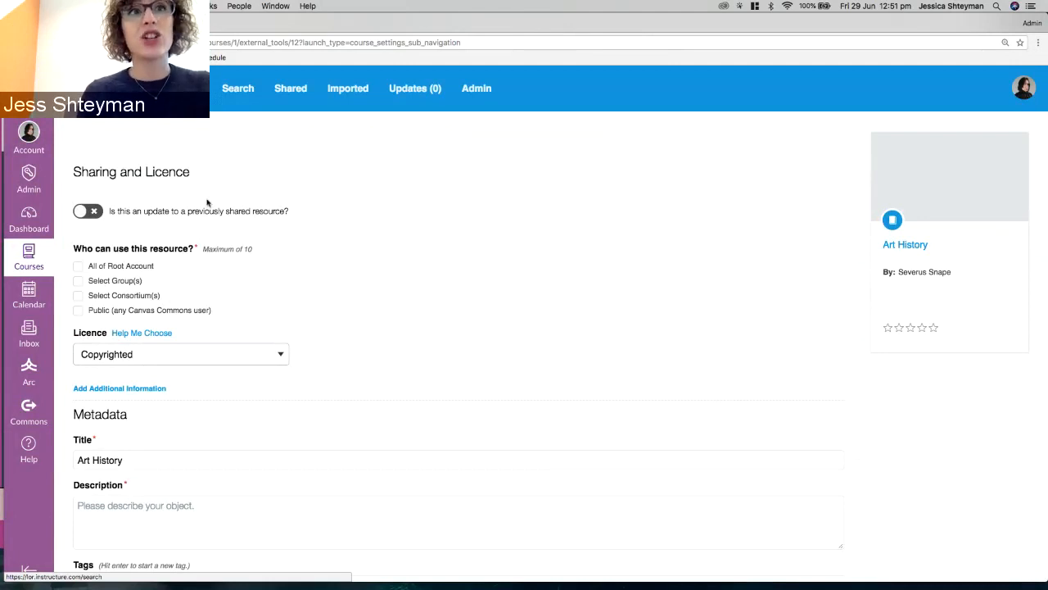
pyautogui.click(91, 212)
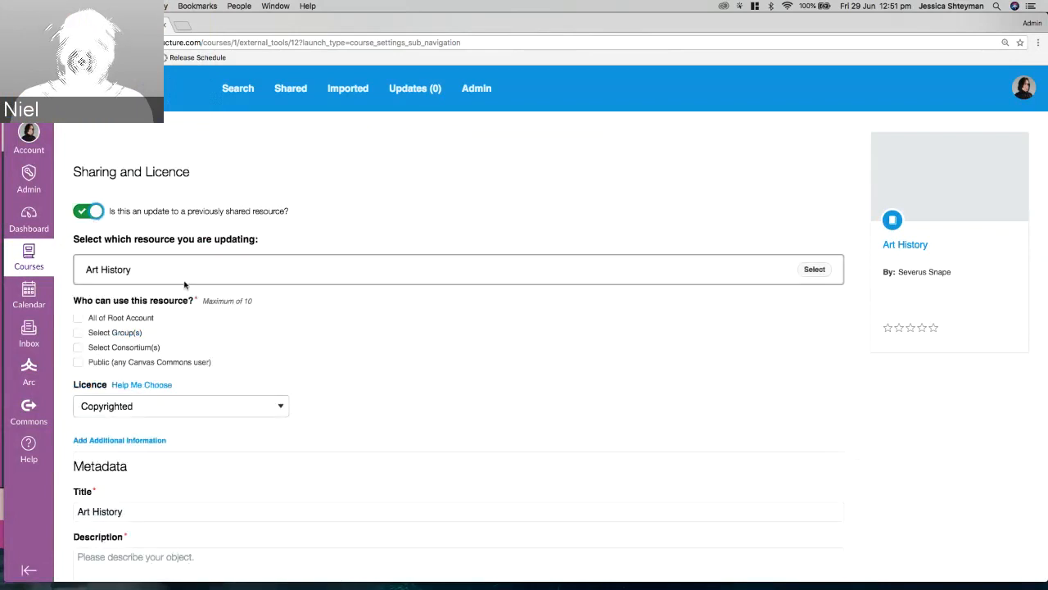
pyautogui.click(92, 212)
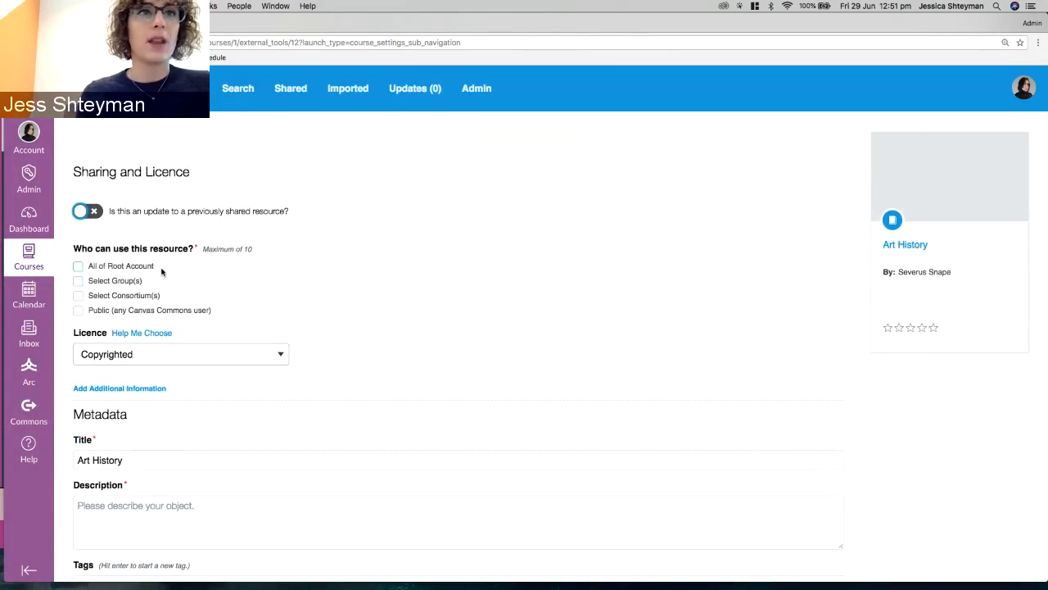
pyautogui.scroll(-1, 207, 245)
pyautogui.scroll(-5, 207, 246)
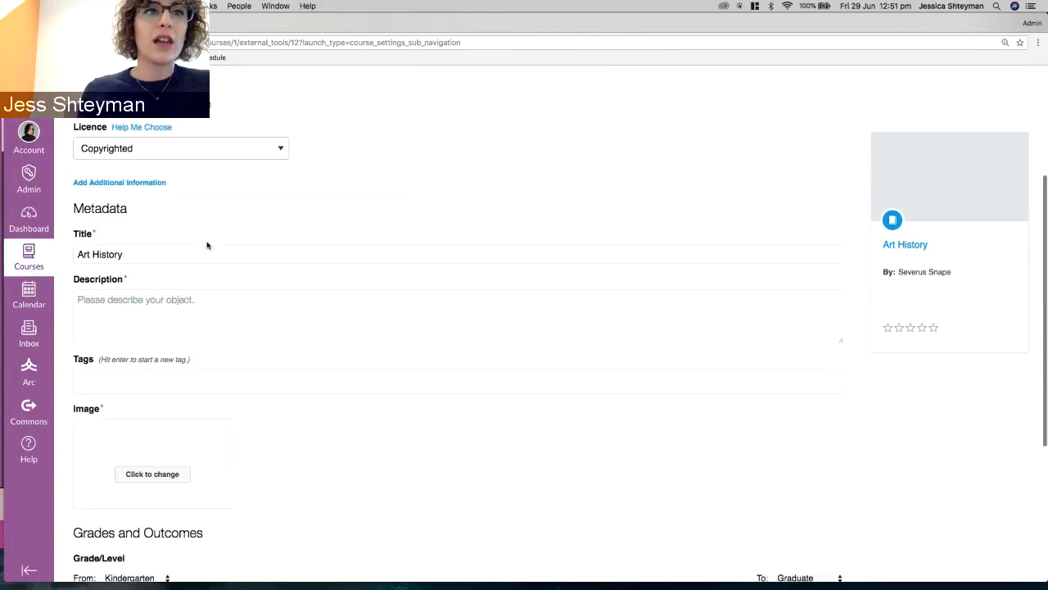
pyautogui.scroll(-4, 216, 272)
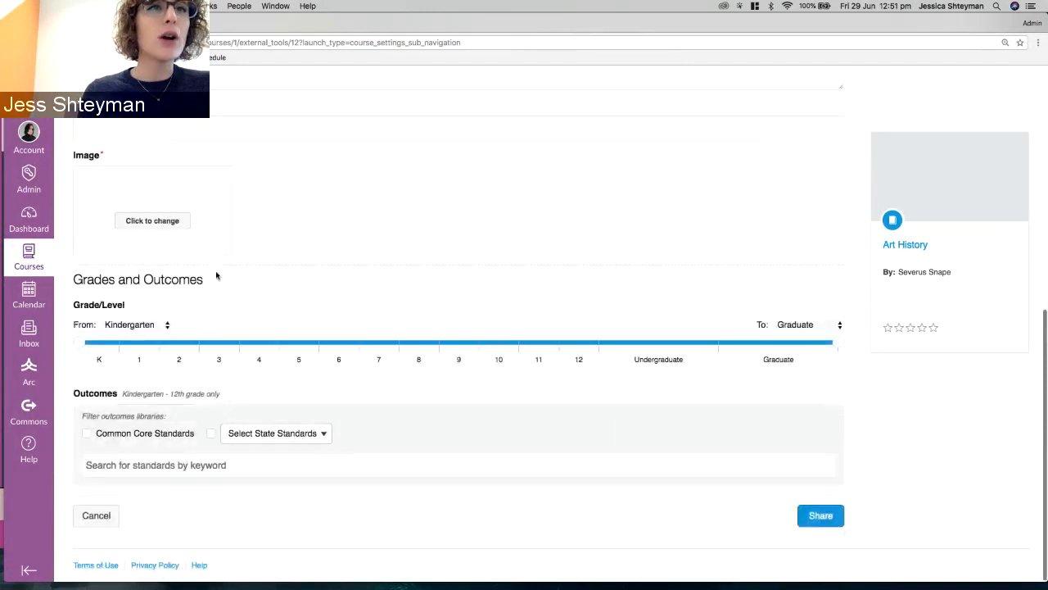
pyautogui.scroll(9, 215, 276)
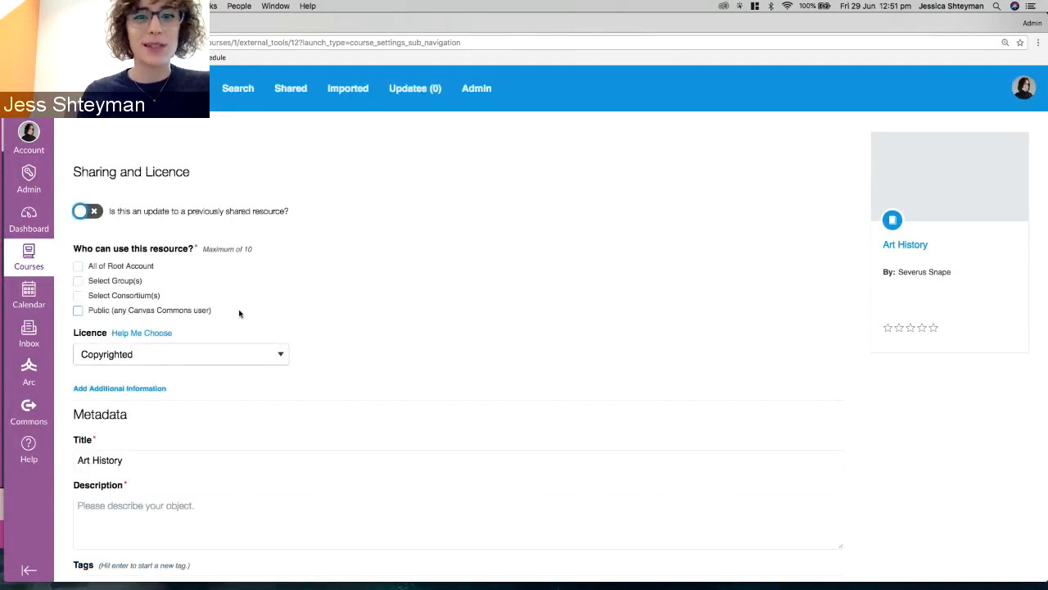
pyautogui.click(196, 248)
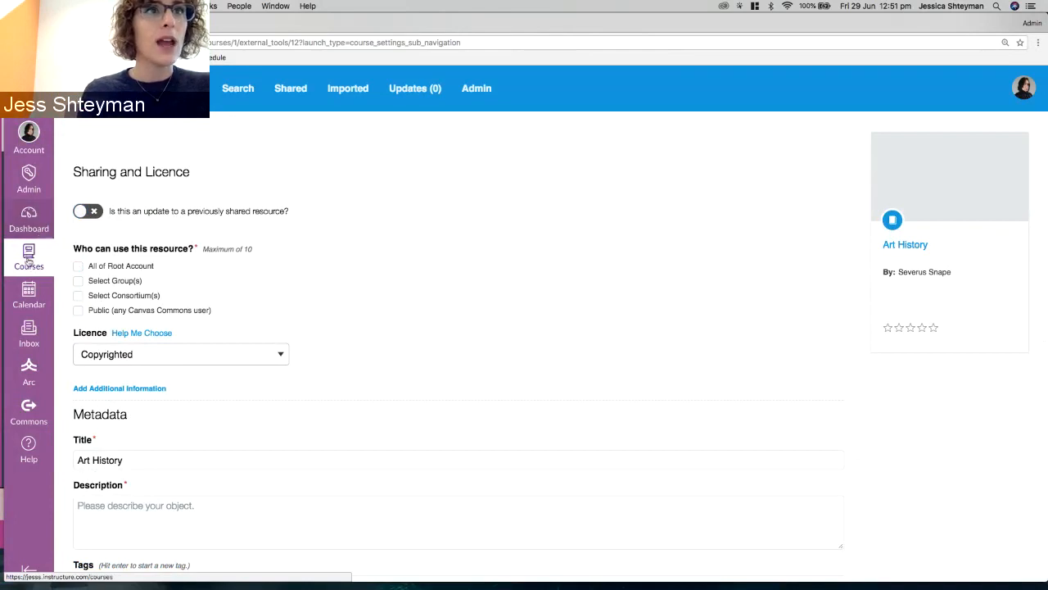
# Return to the Dashboard and bring up the Start a New Course dialog.
pyautogui.click(25, 215)
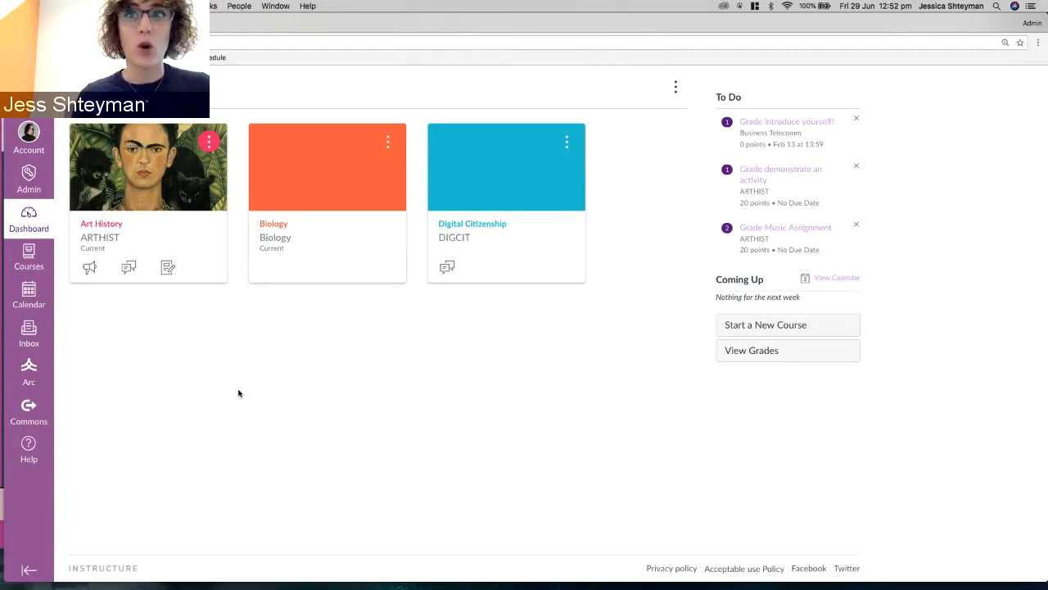
pyautogui.click(799, 328)
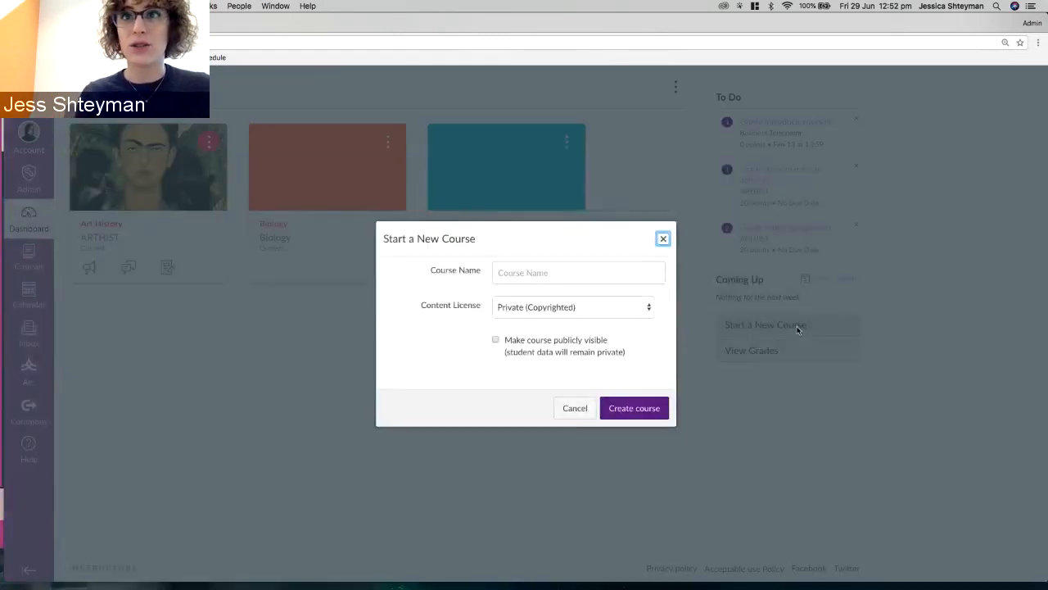
# Create a new course named 'New Art Course'.
pyautogui.click(499, 273)
pyautogui.write('New Art Course')
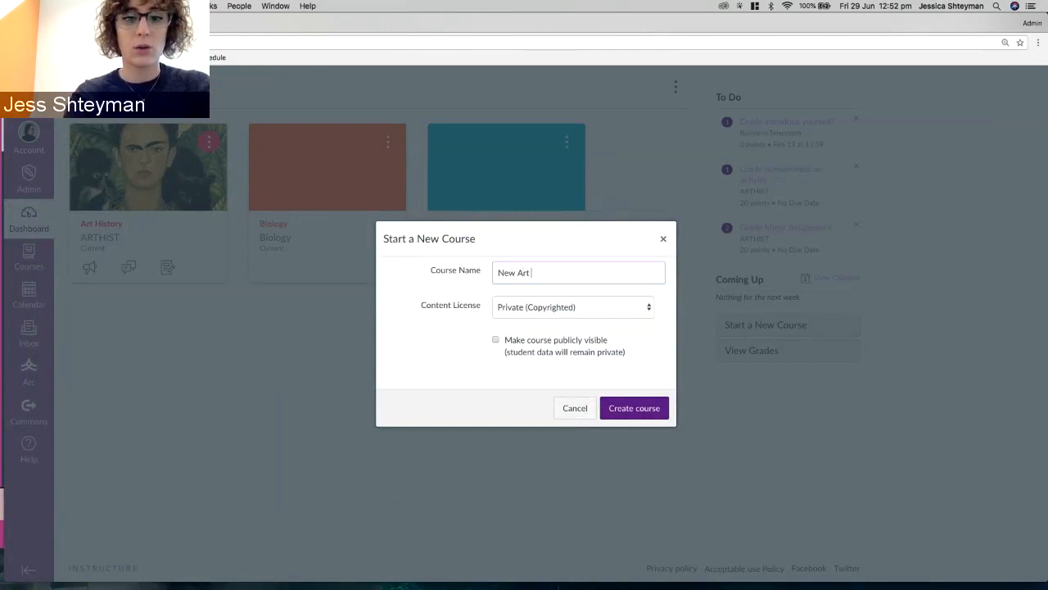
pyautogui.click(637, 417)
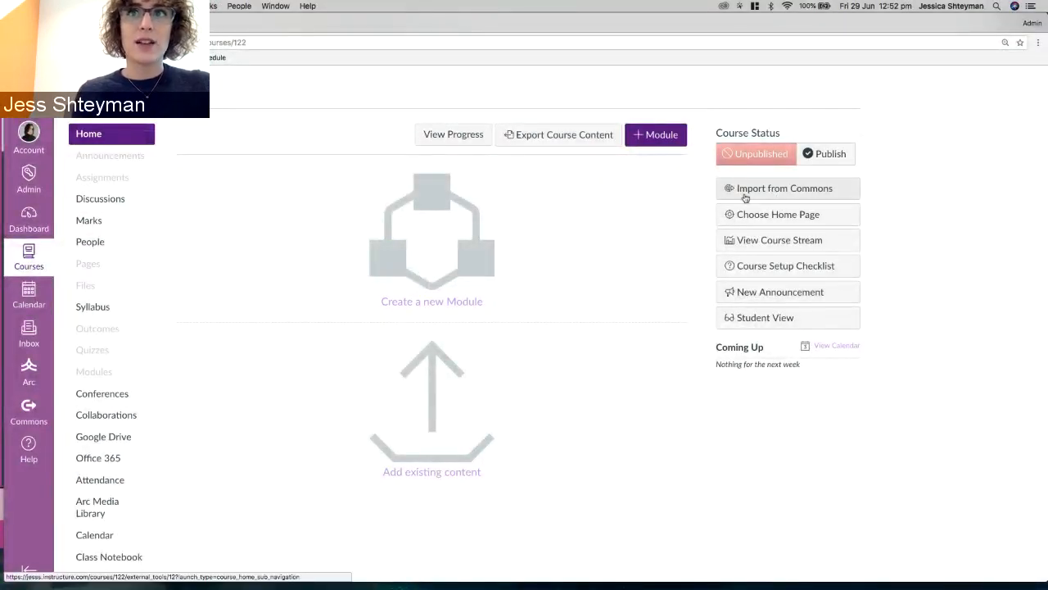
# Go to Import from Commons and hide public resources, leaving the account's 16 own results.
pyautogui.click(745, 198)
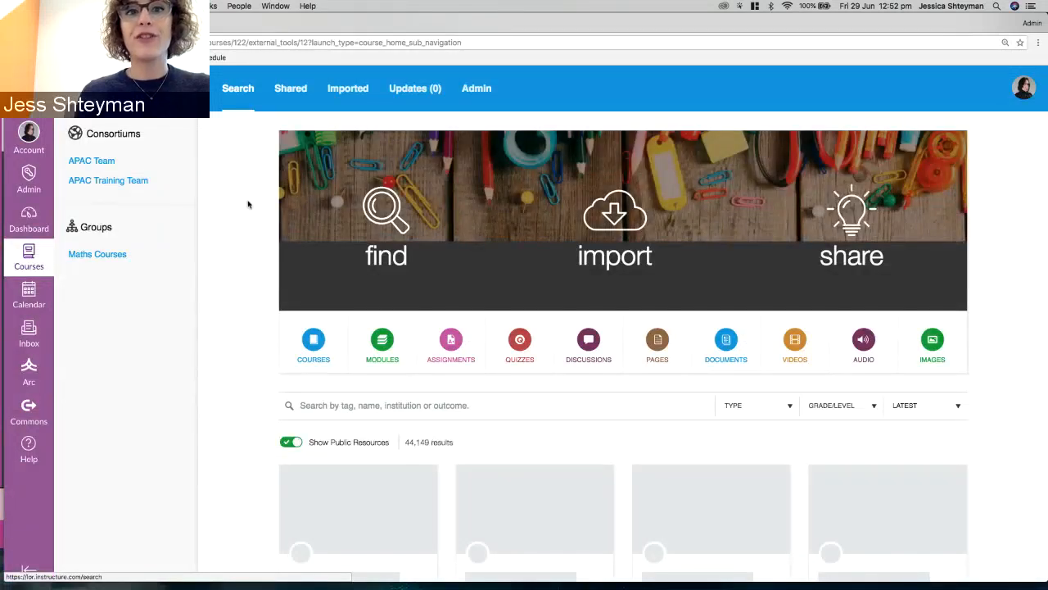
pyautogui.scroll(-2, 248, 204)
pyautogui.scroll(2, 248, 204)
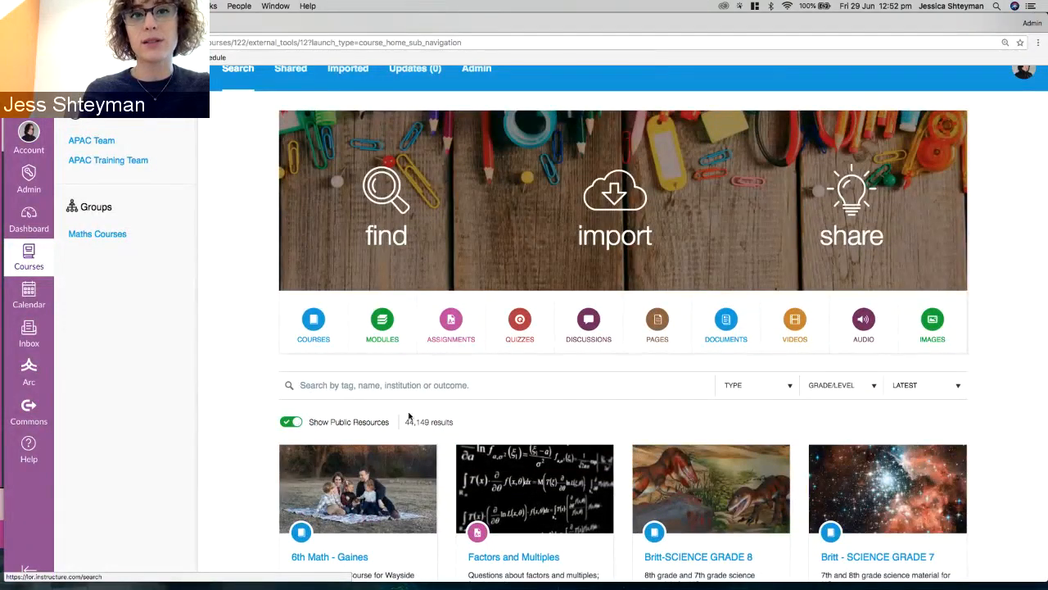
pyautogui.scroll(-1, 409, 417)
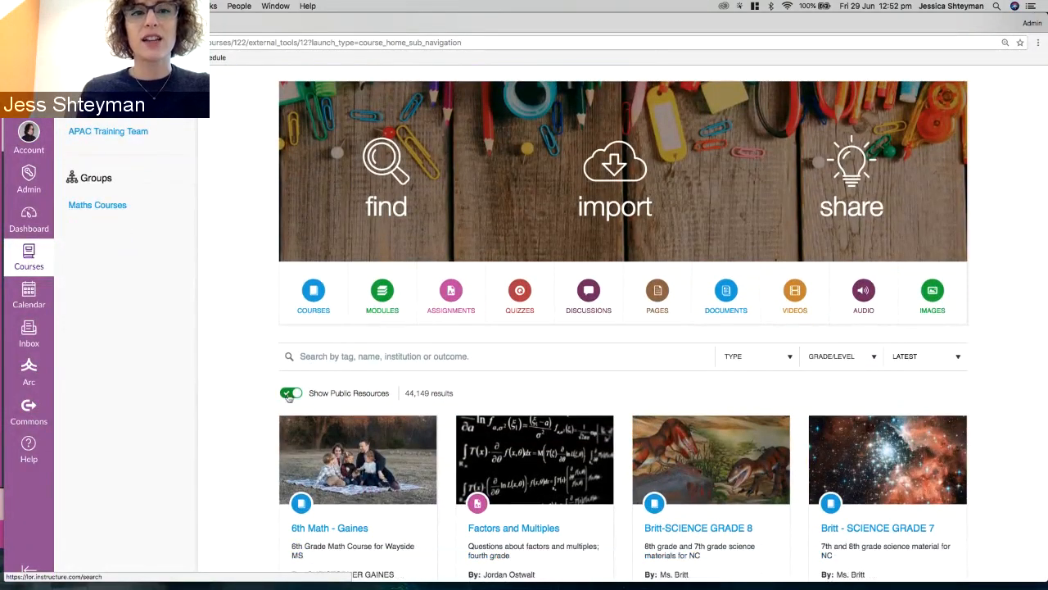
pyautogui.click(288, 394)
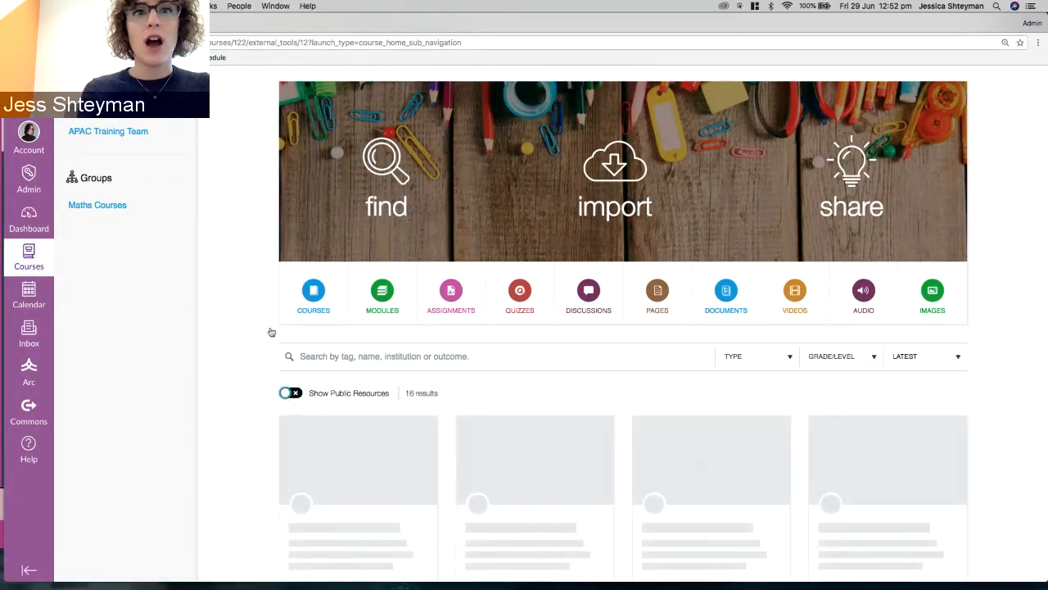
pyautogui.scroll(-5, 450, 367)
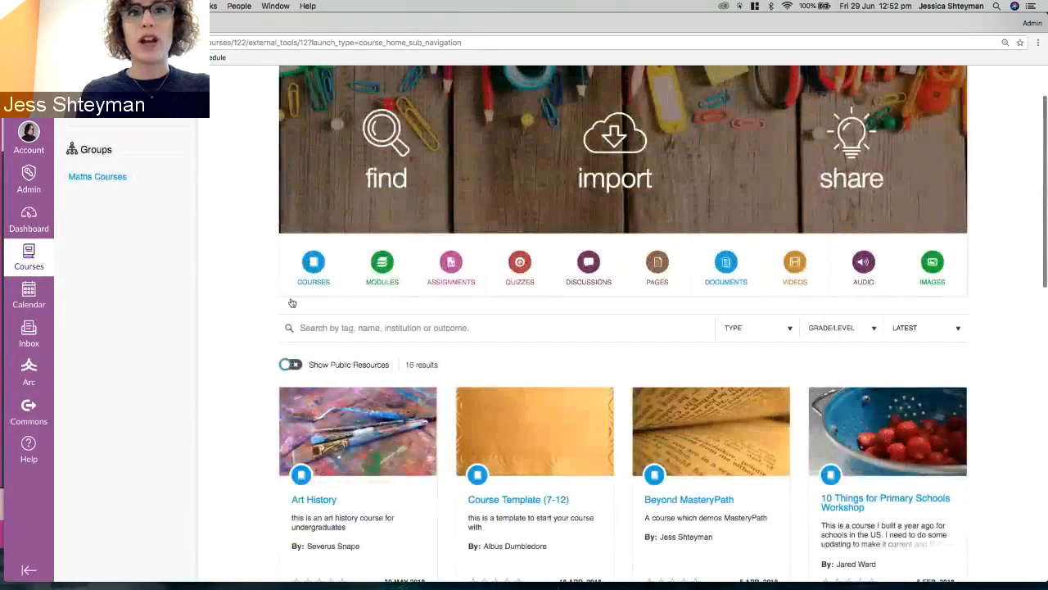
pyautogui.scroll(-5, 450, 367)
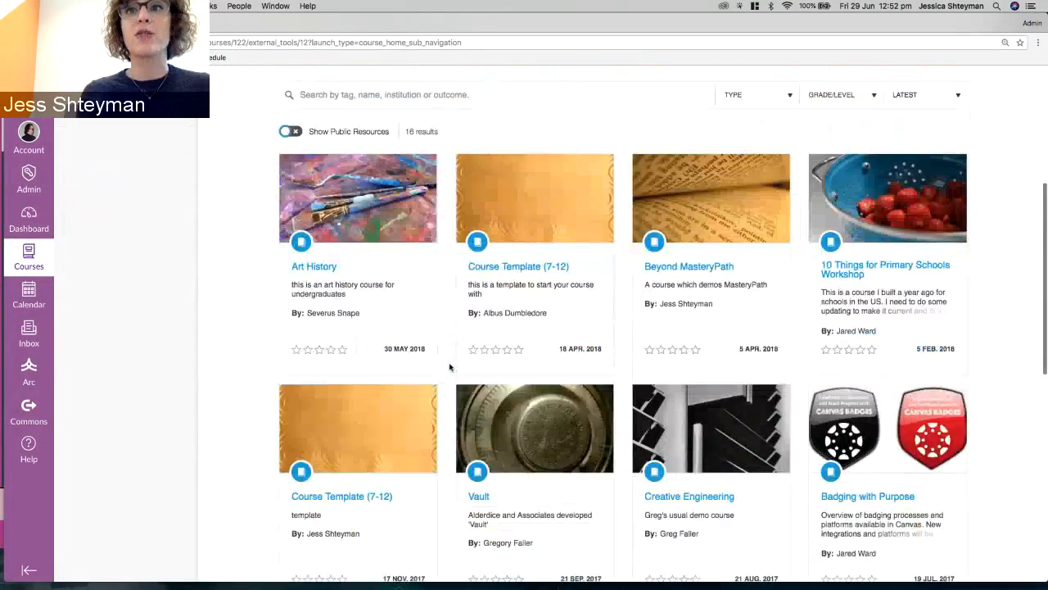
# Import the Art History resource from Commons into New Art Course.
pyautogui.click(323, 270)
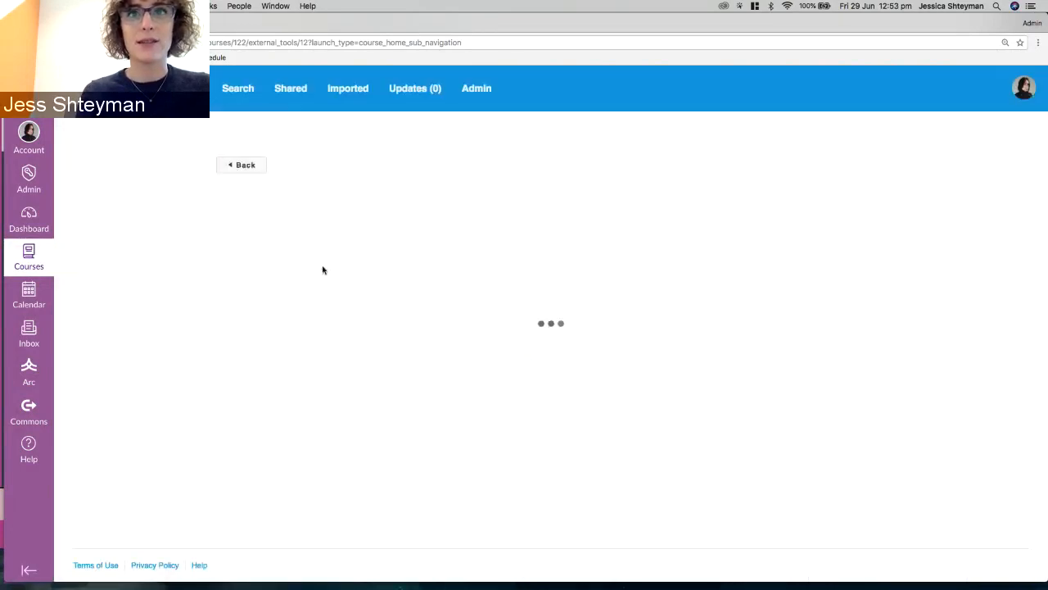
pyautogui.scroll(-3, 786, 271)
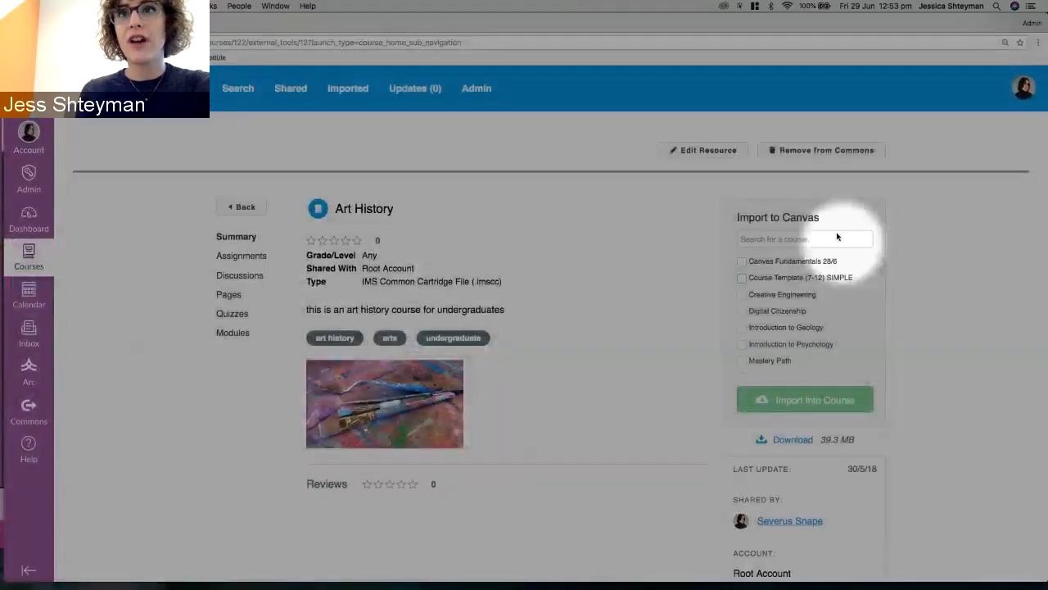
pyautogui.scroll(-1, 787, 302)
pyautogui.scroll(-1, 787, 302)
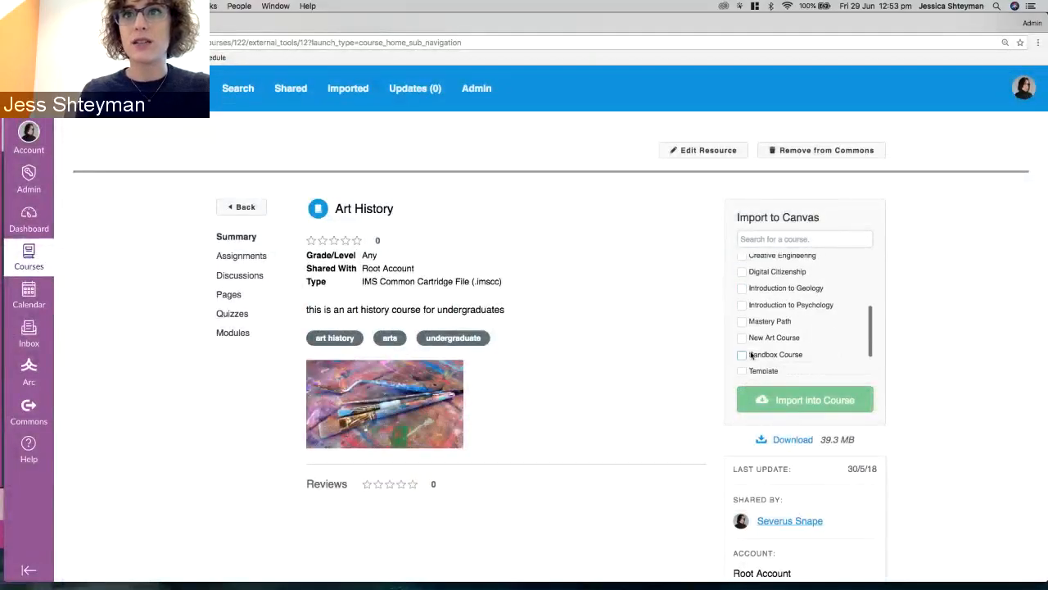
pyautogui.click(741, 337)
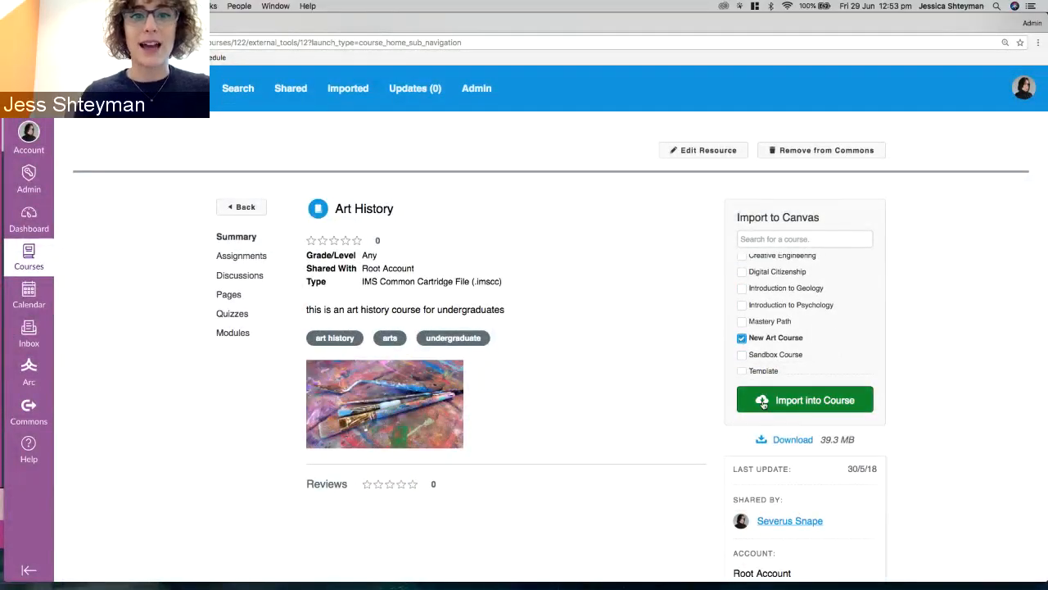
pyautogui.click(763, 402)
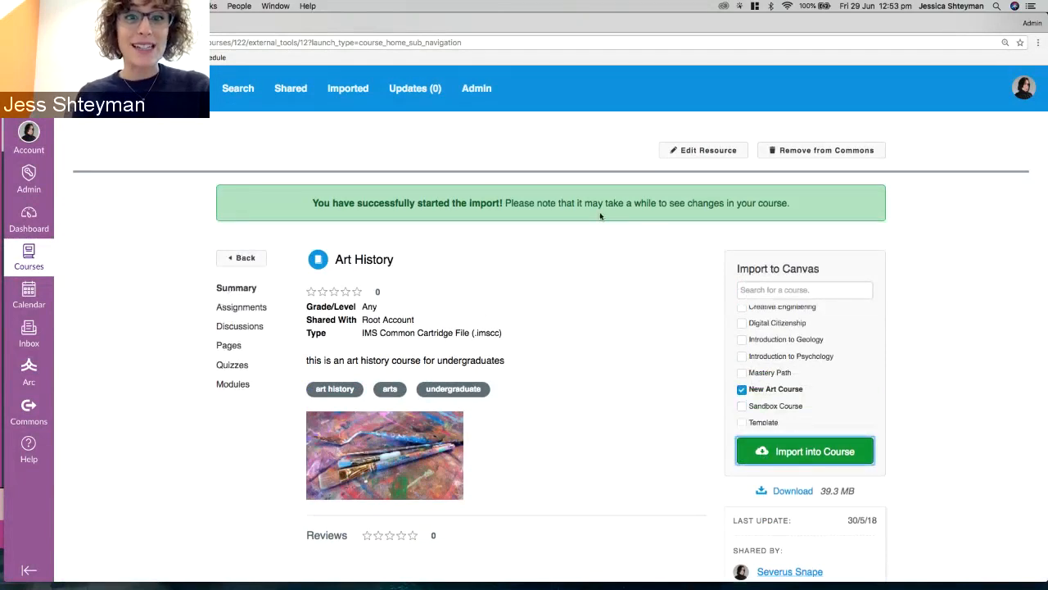
# Review the import confirmation and dismiss a stray browser context menu.
pyautogui.scroll(-3, 600, 215)
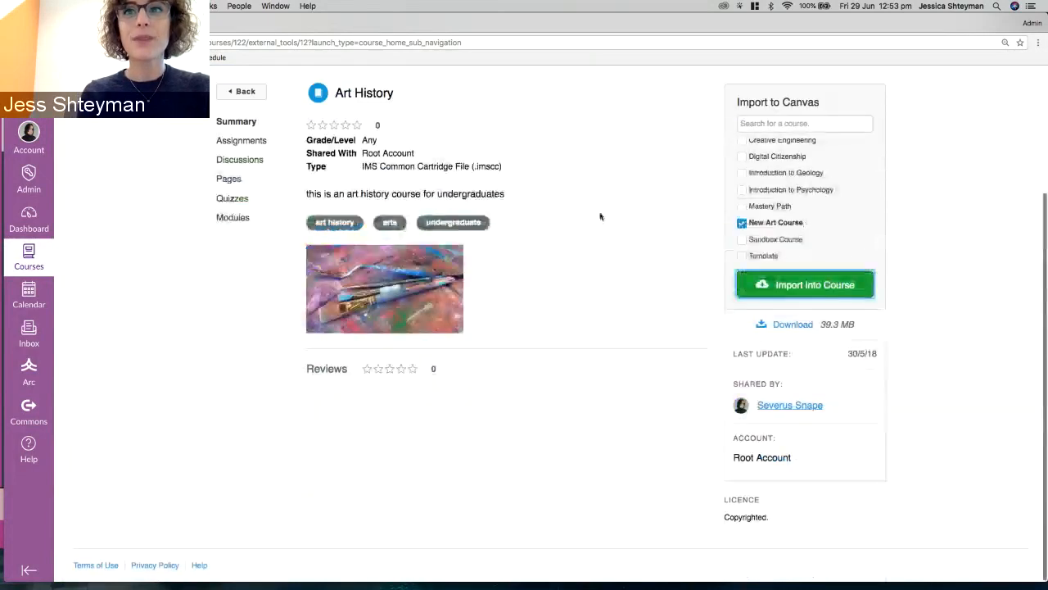
pyautogui.scroll(2, 600, 215)
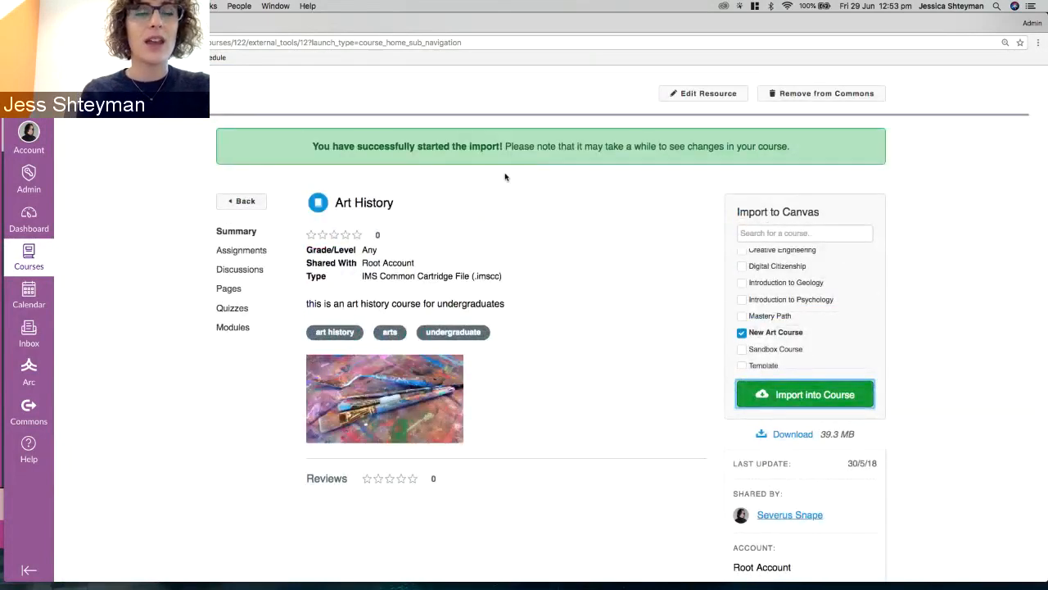
pyautogui.scroll(1, 460, 164)
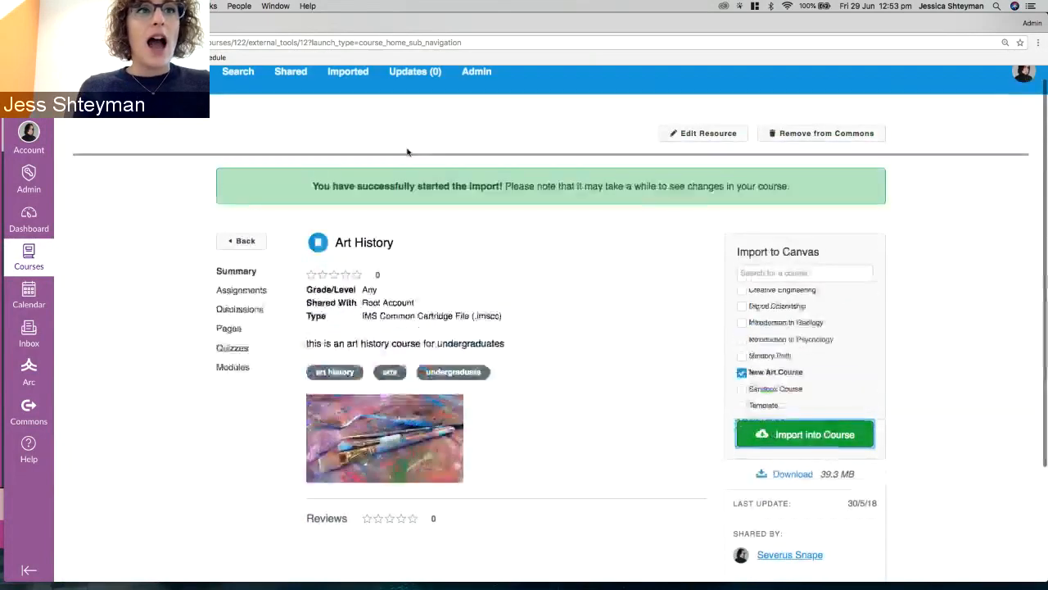
pyautogui.rightClick(343, 182)
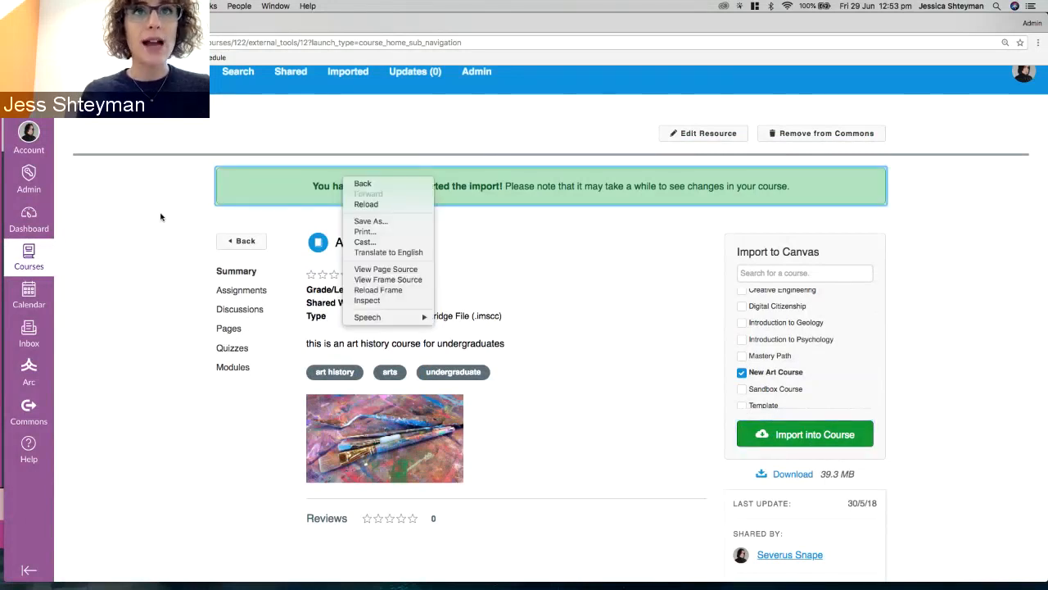
pyautogui.click(97, 371)
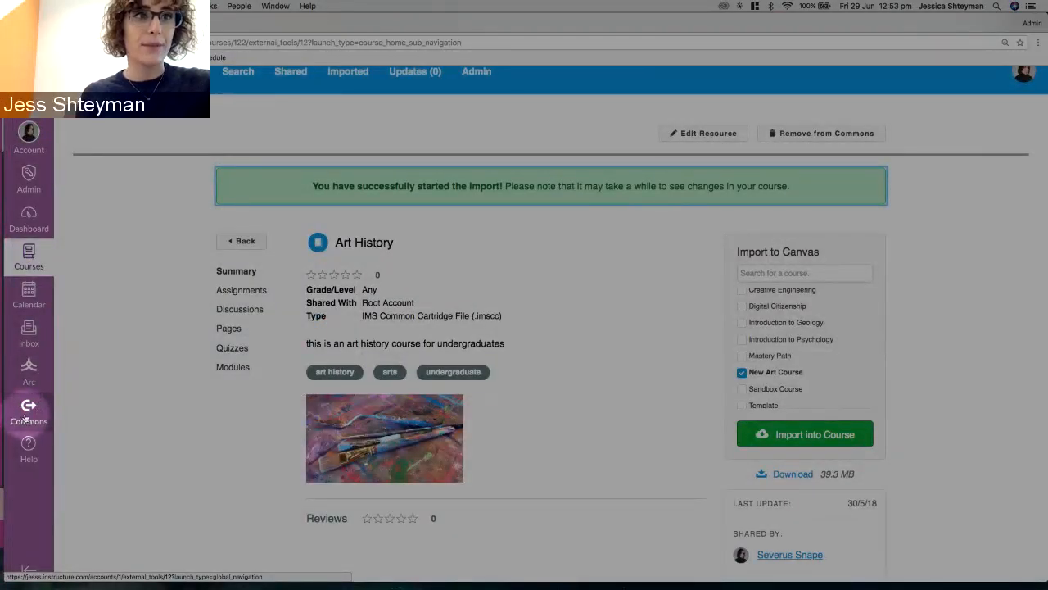
# Return to the account-wide Commons search and browse its 44,149 resources, including public ones.
pyautogui.click(28, 413)
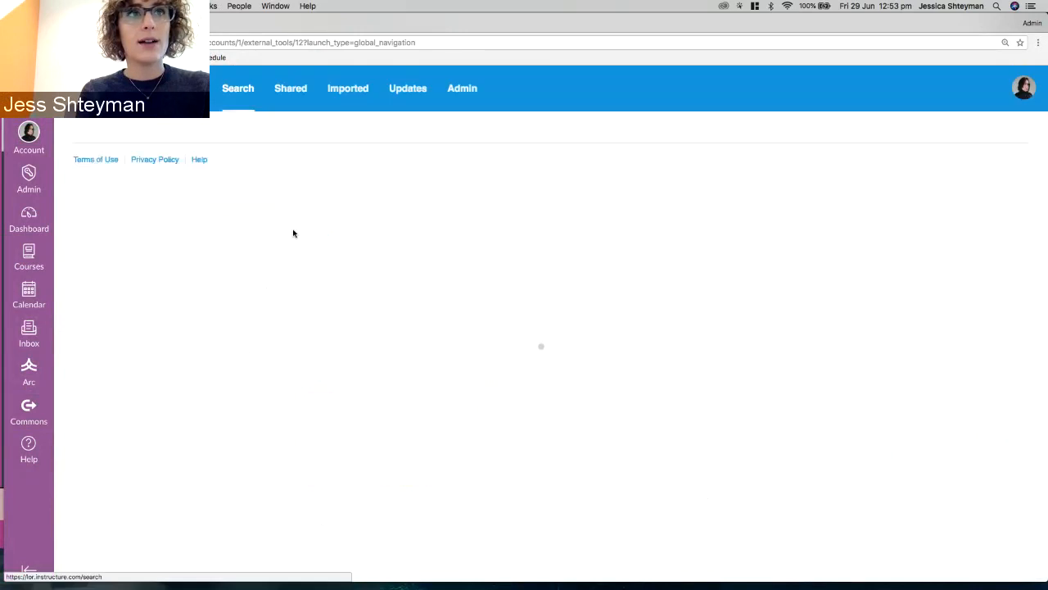
pyautogui.scroll(-3, 265, 392)
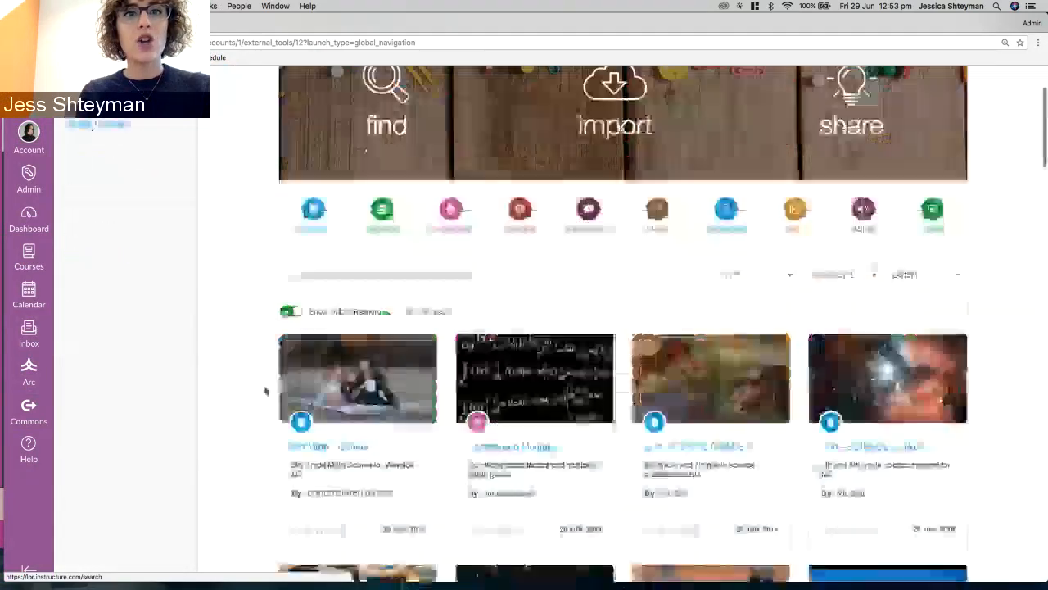
pyautogui.scroll(-1, 265, 395)
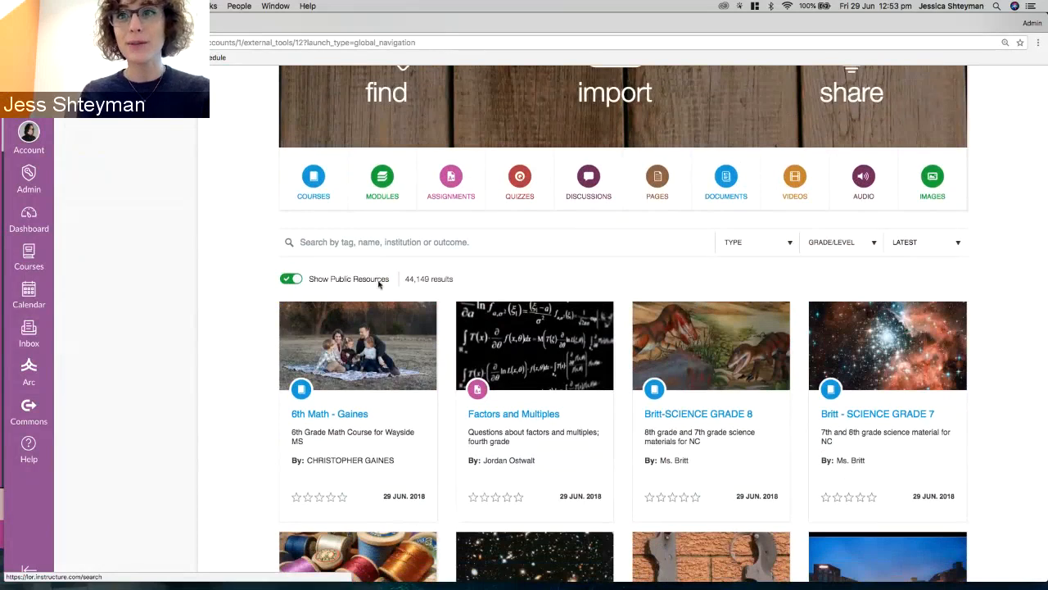
pyautogui.scroll(5, 389, 283)
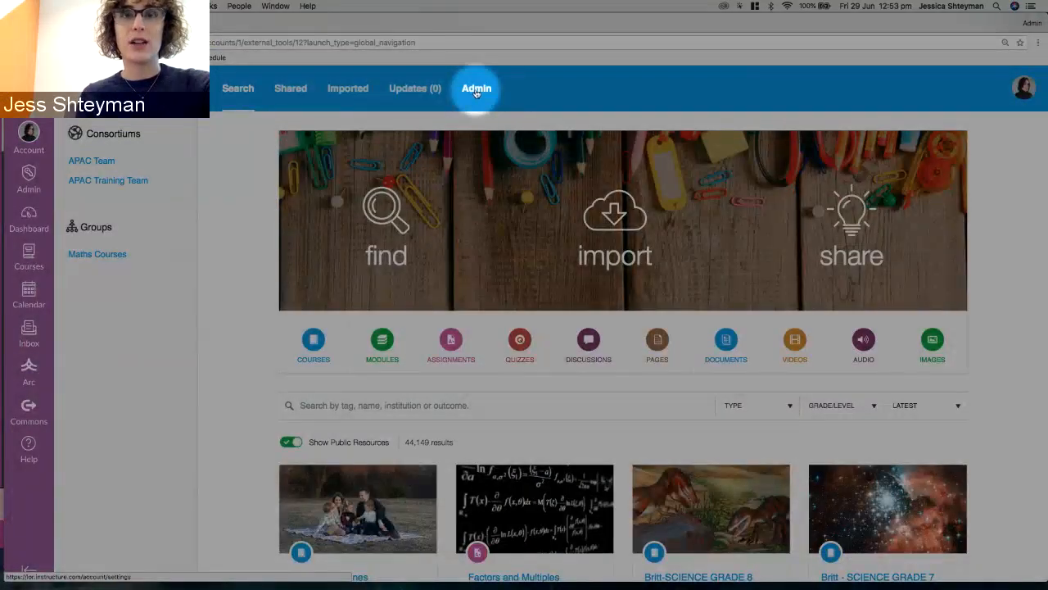
# In Commons admin settings, toggle public sharing off and back on and keep public viewing enabled.
pyautogui.click(476, 89)
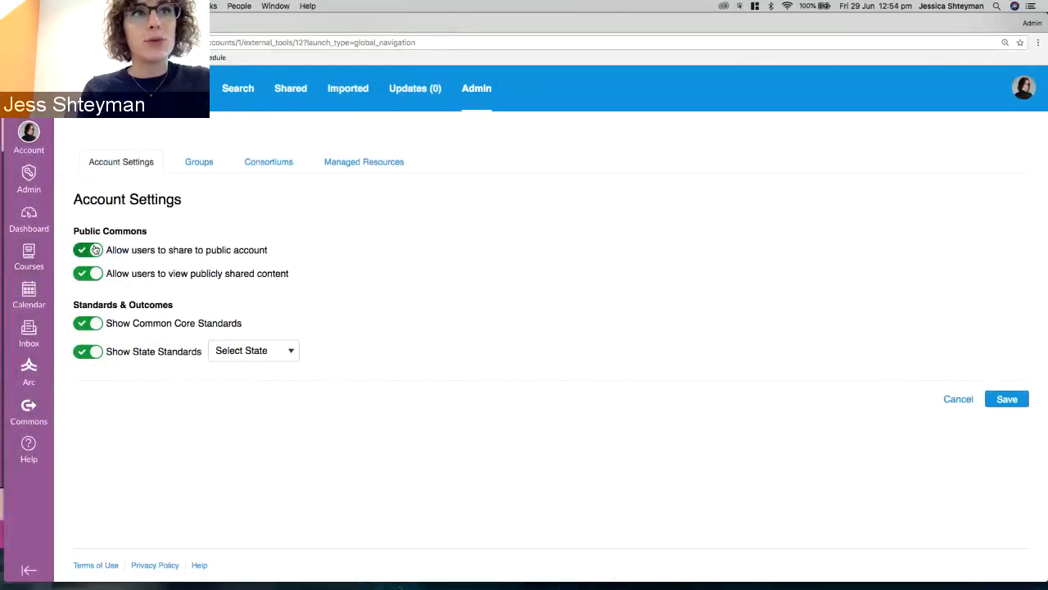
pyautogui.click(95, 250)
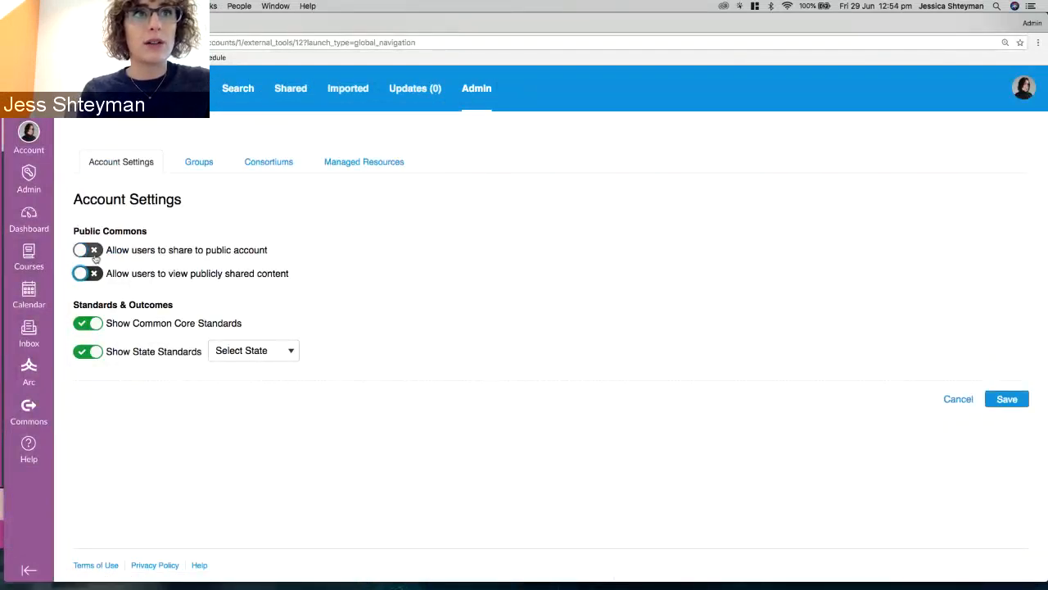
pyautogui.click(91, 250)
pyautogui.click(88, 274)
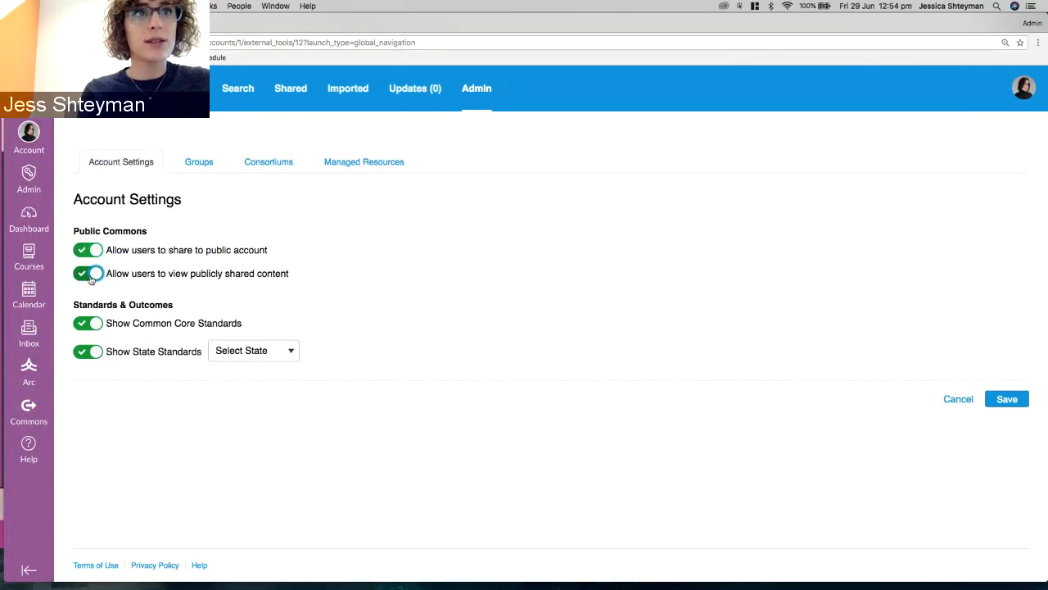
# Switch off Common Core Standards and State Standards without choosing any state.
pyautogui.click(97, 324)
pyautogui.click(88, 352)
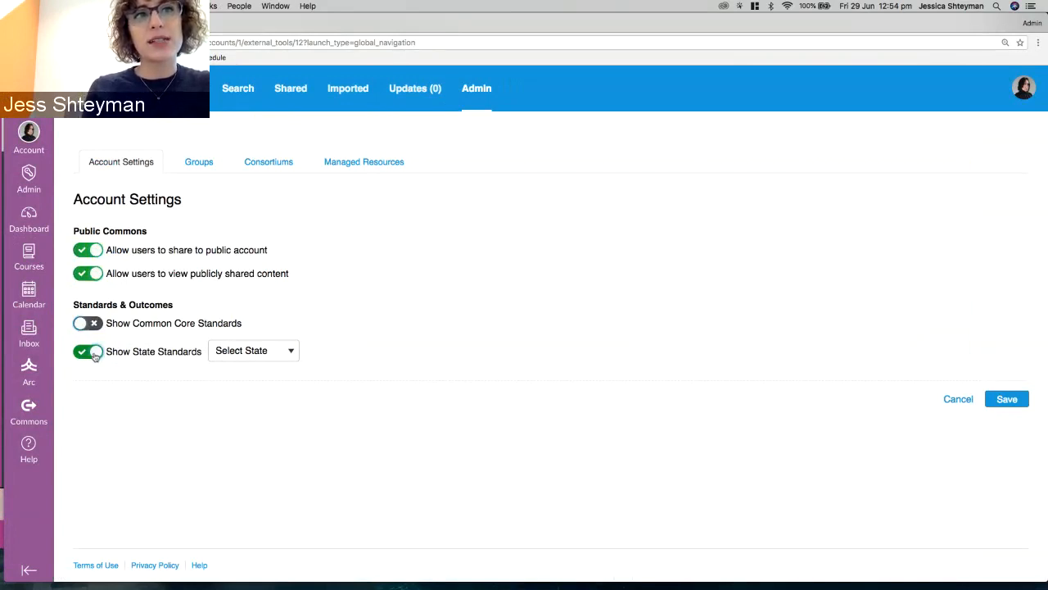
pyautogui.click(287, 351)
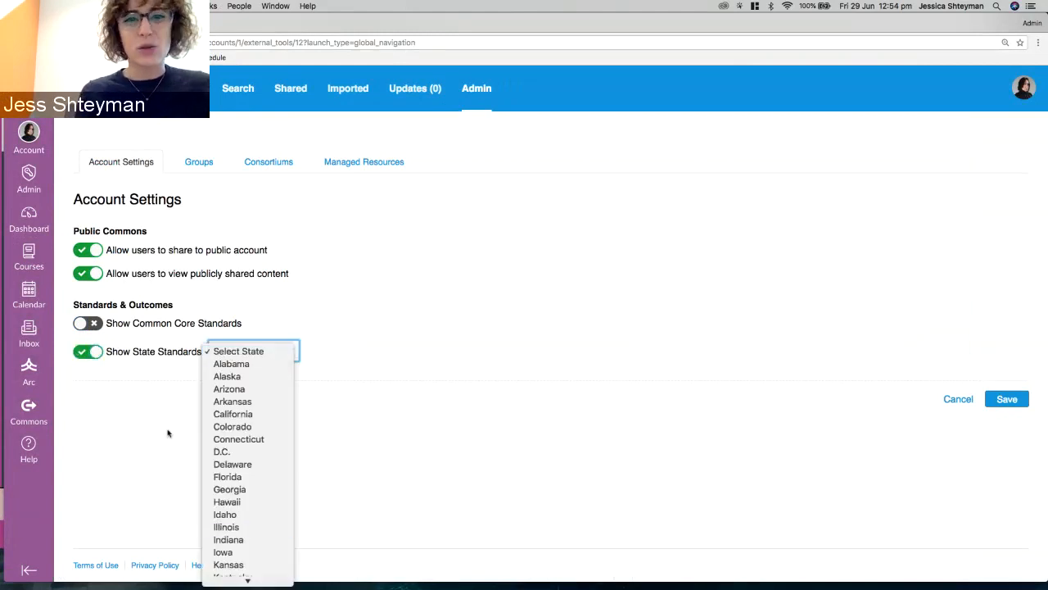
pyautogui.click(90, 352)
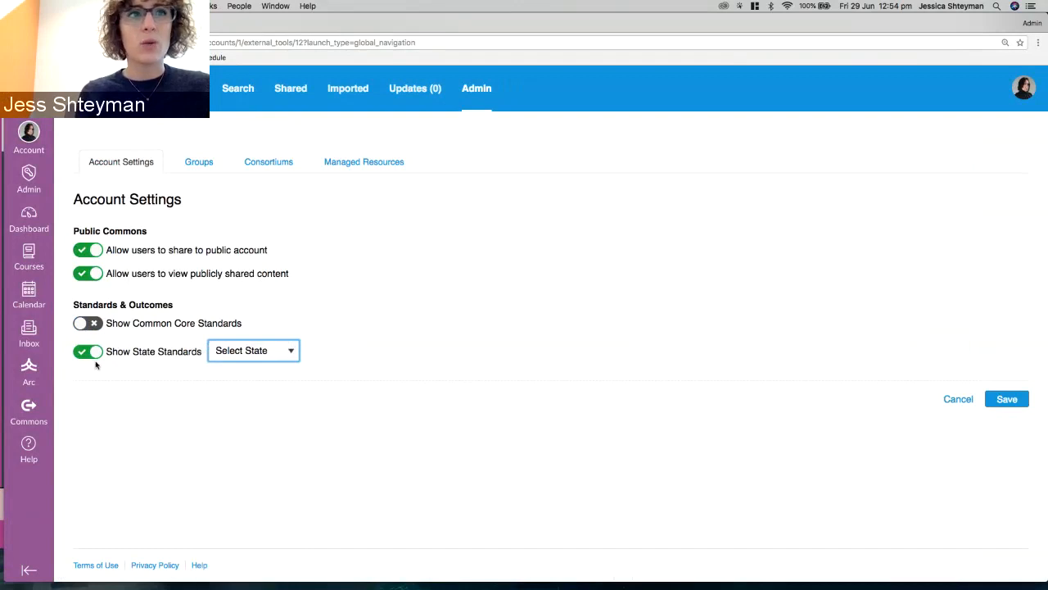
pyautogui.click(90, 352)
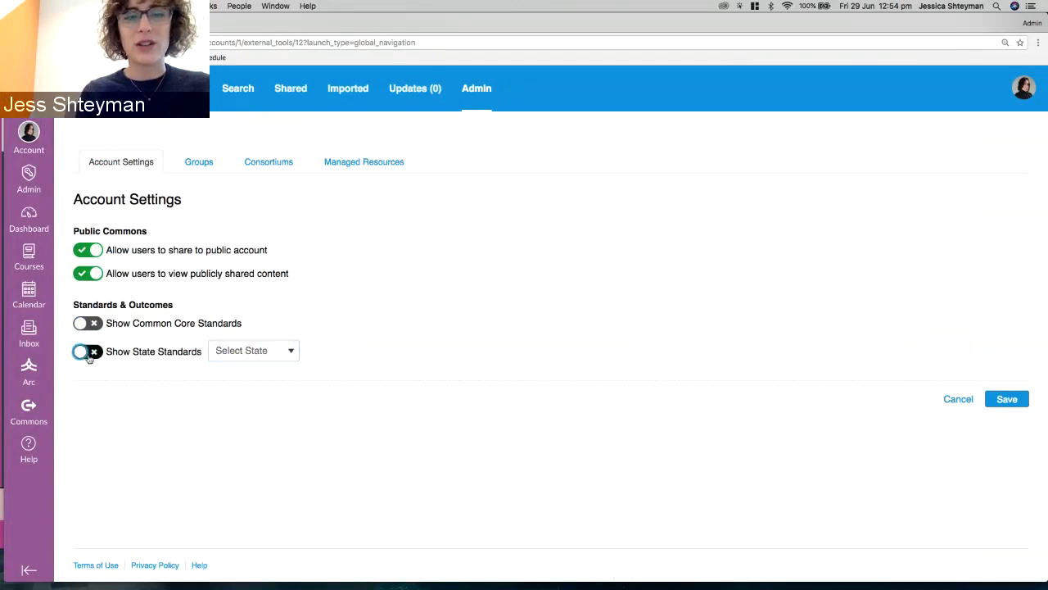
# Browse the admin Groups, then Consortiums, then Managed Resources, which lists 4 items including Art History.
pyautogui.click(205, 171)
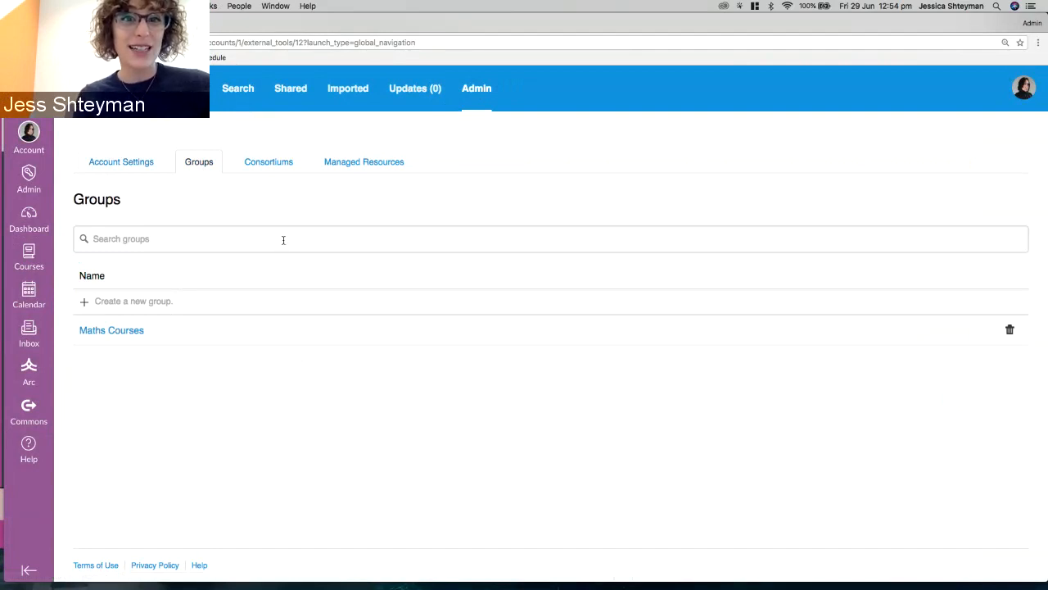
pyautogui.click(278, 168)
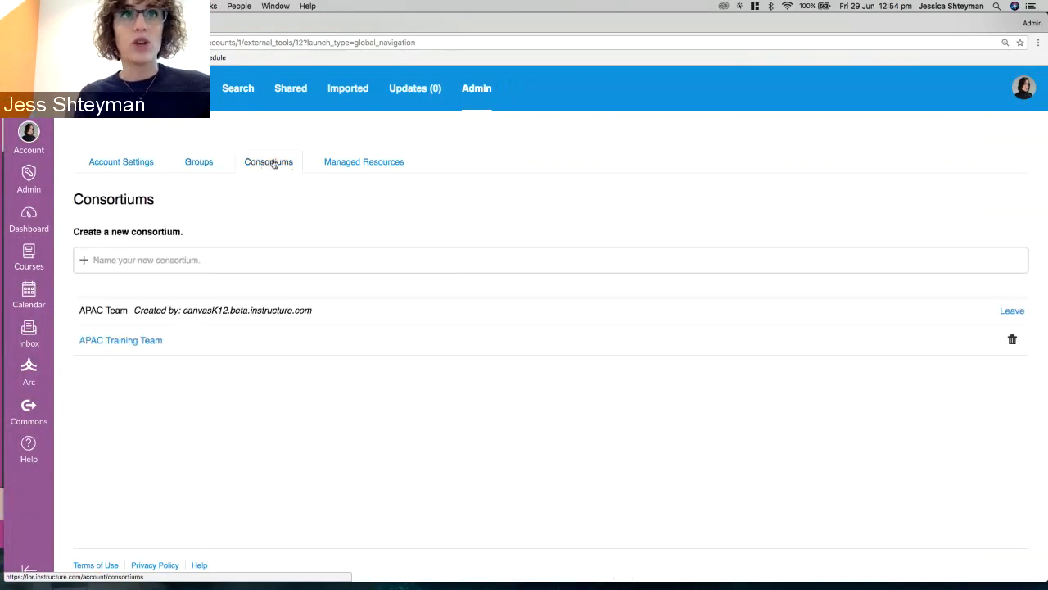
pyautogui.click(381, 163)
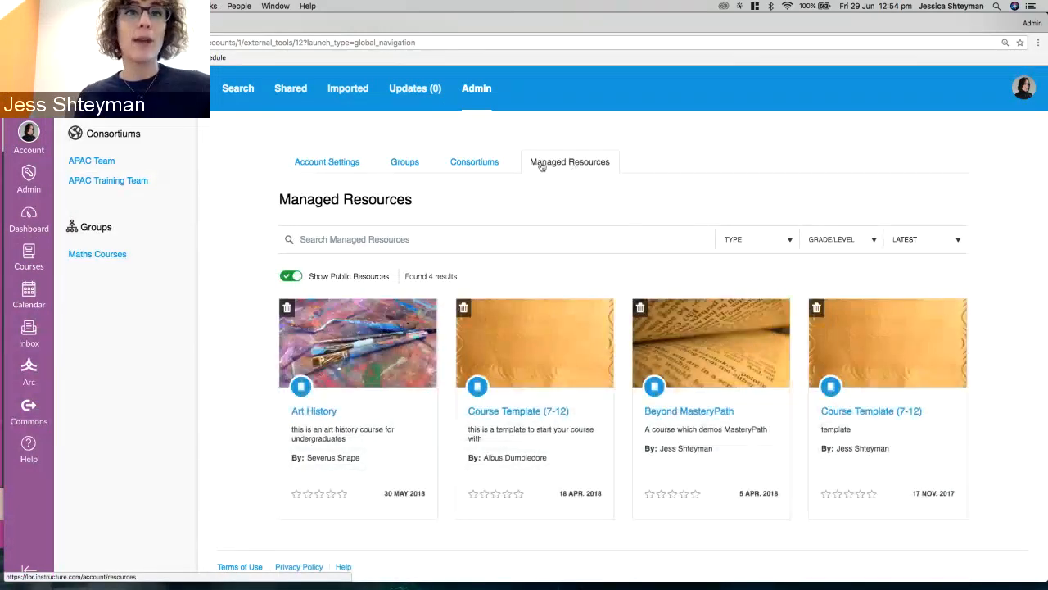